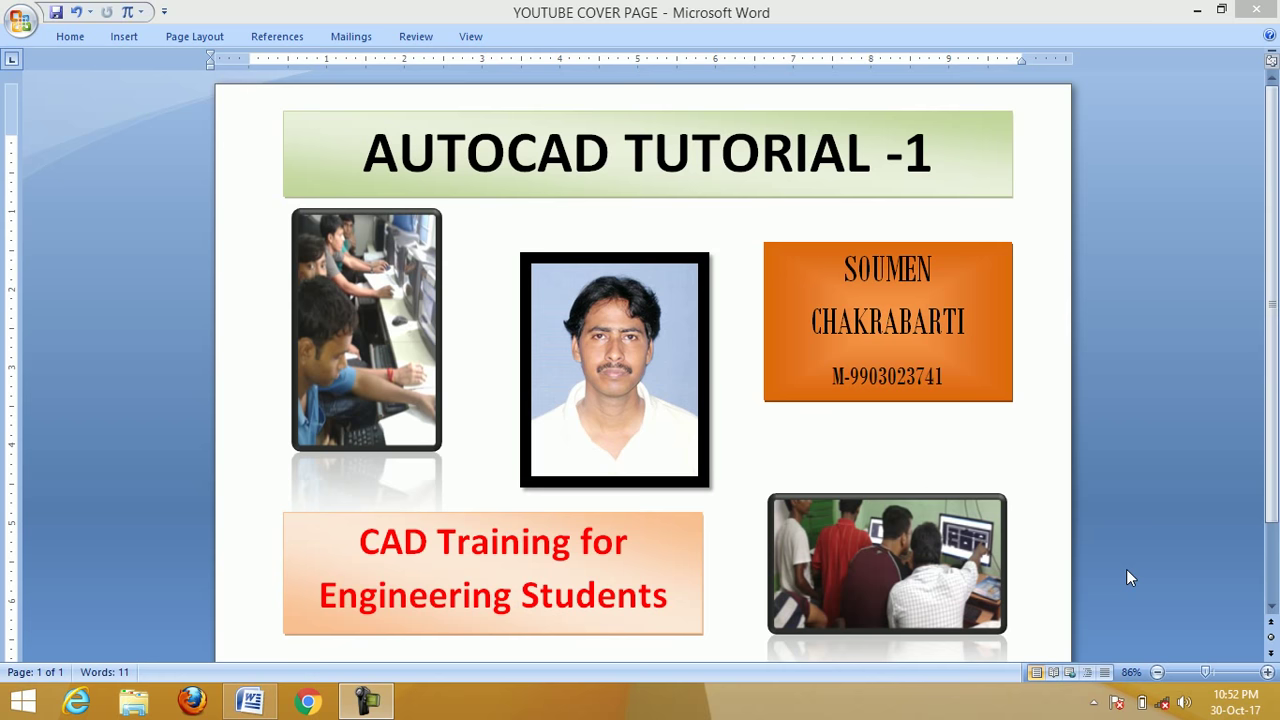
Minimize the Word cover page document to reveal the Windows desktop
left_click(1197, 11)
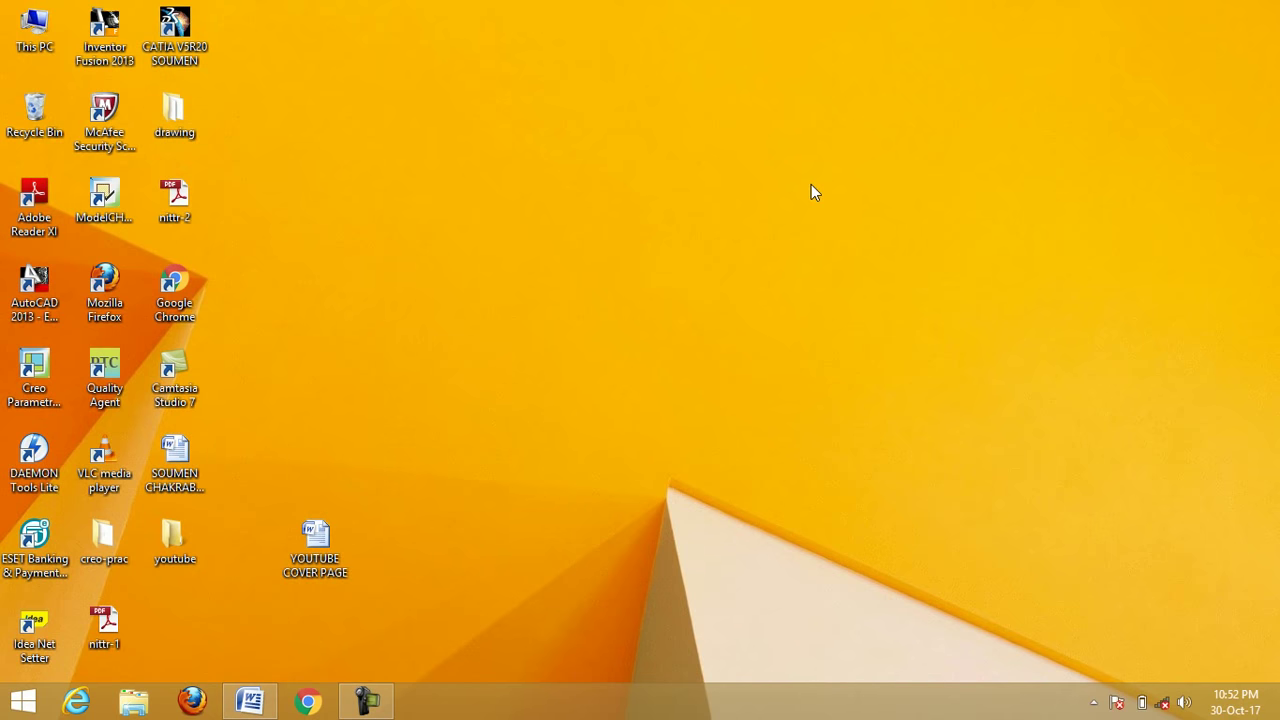
Launch AutoCAD 2013 from its desktop shortcut
double_click(50, 302)
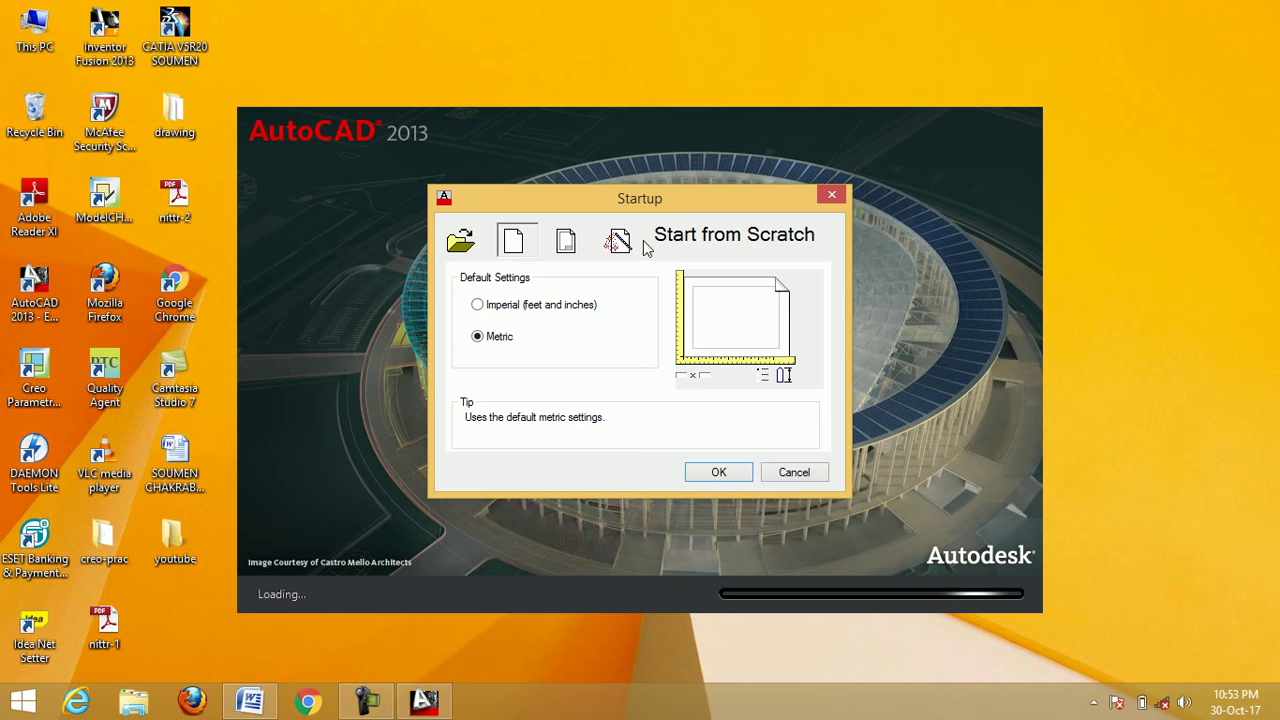
Preview the Startup dialog's Open, Template and Wizard pages, returning to Start from Scratch
left_click(462, 242)
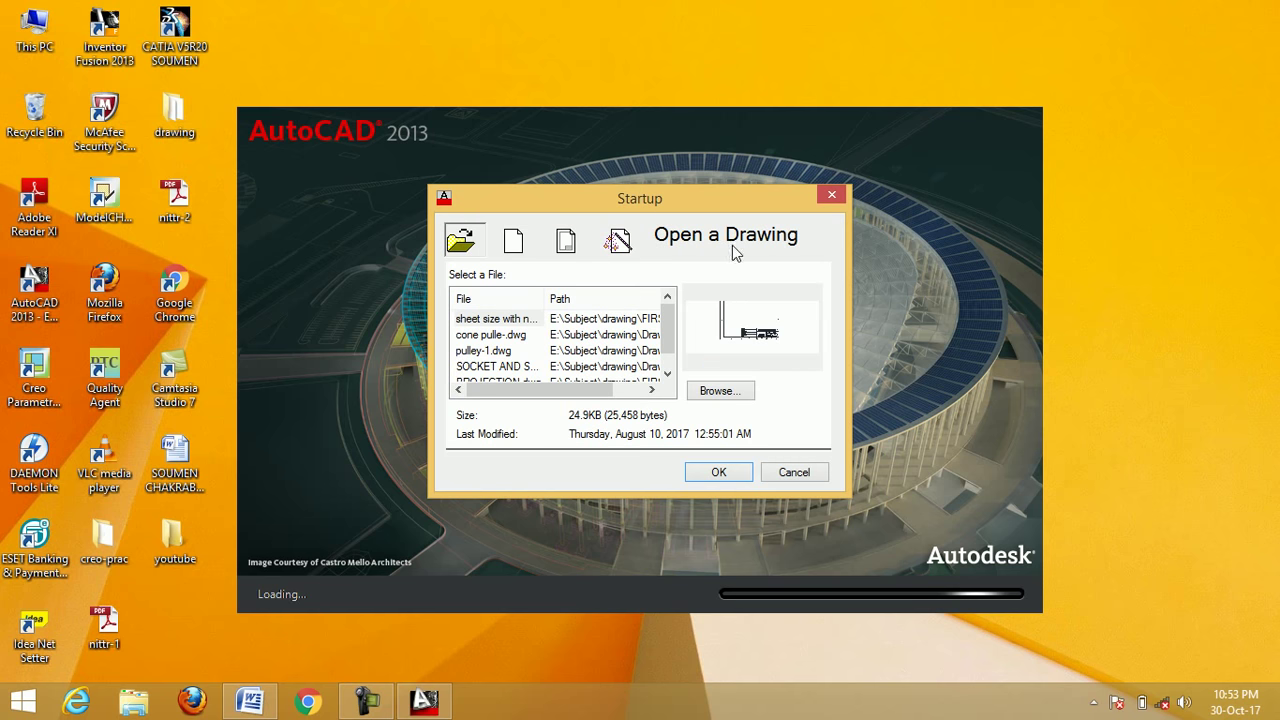
left_click(514, 243)
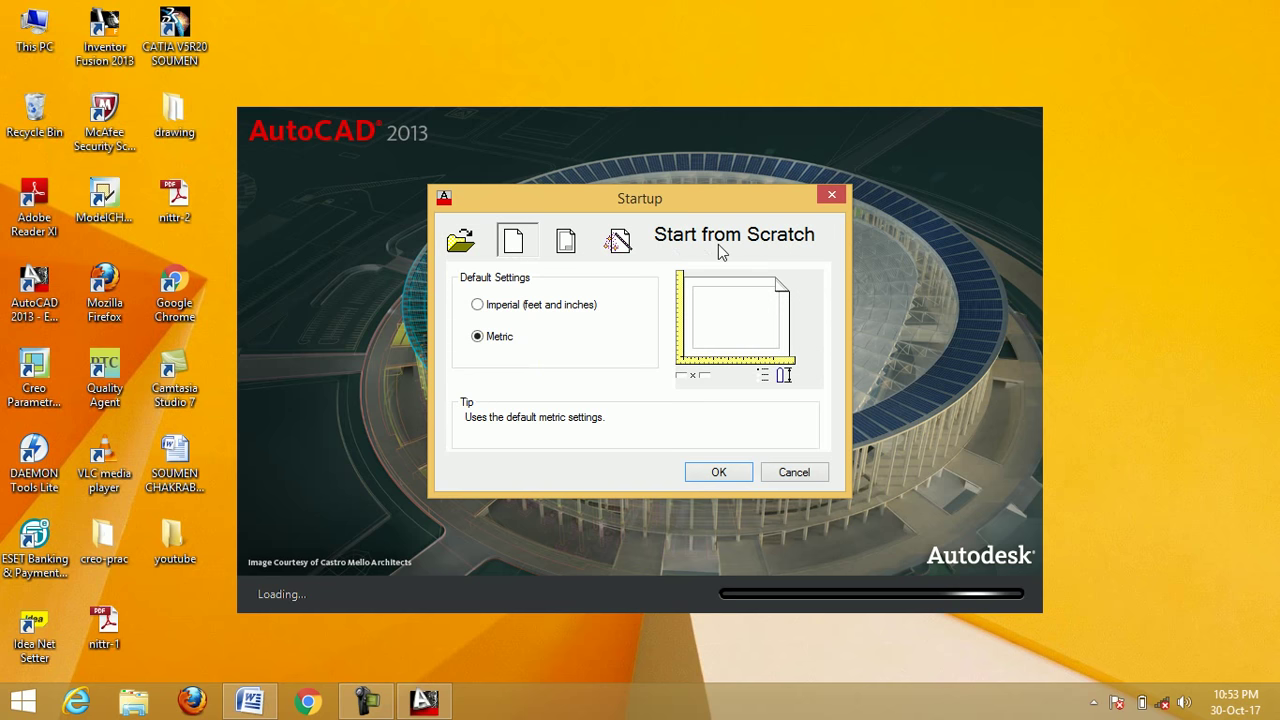
left_click(569, 252)
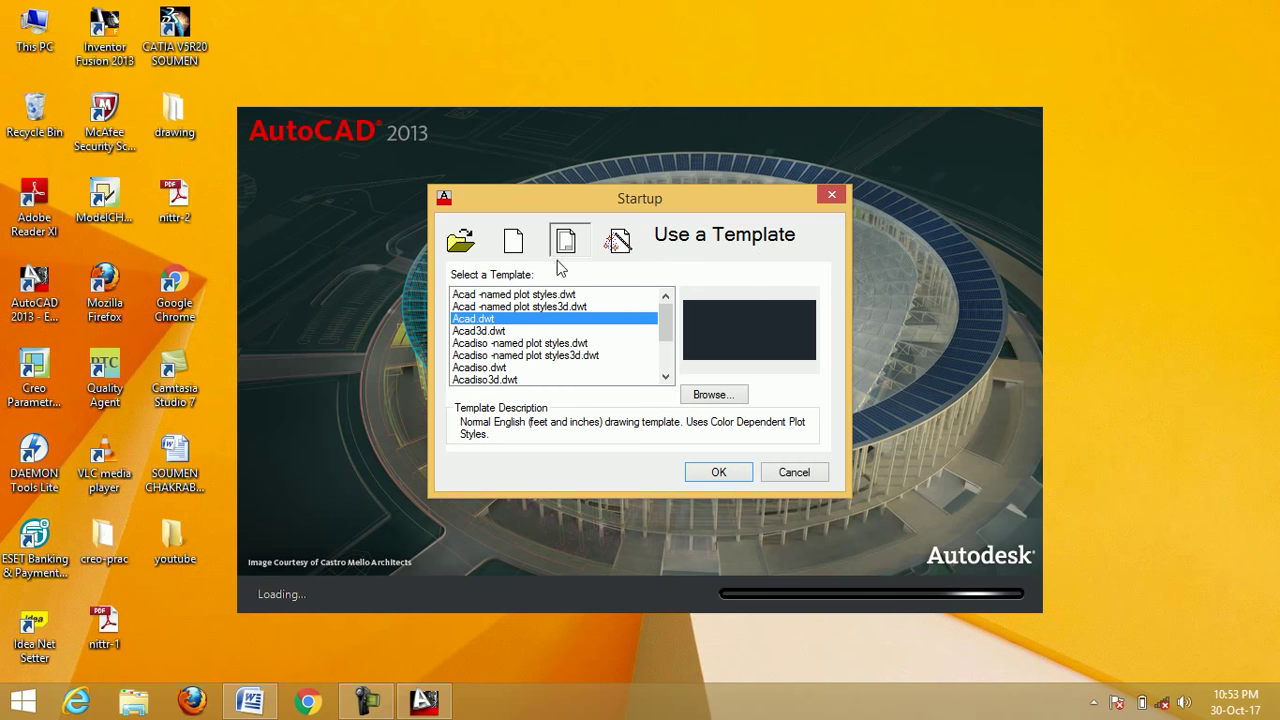
left_click(622, 245)
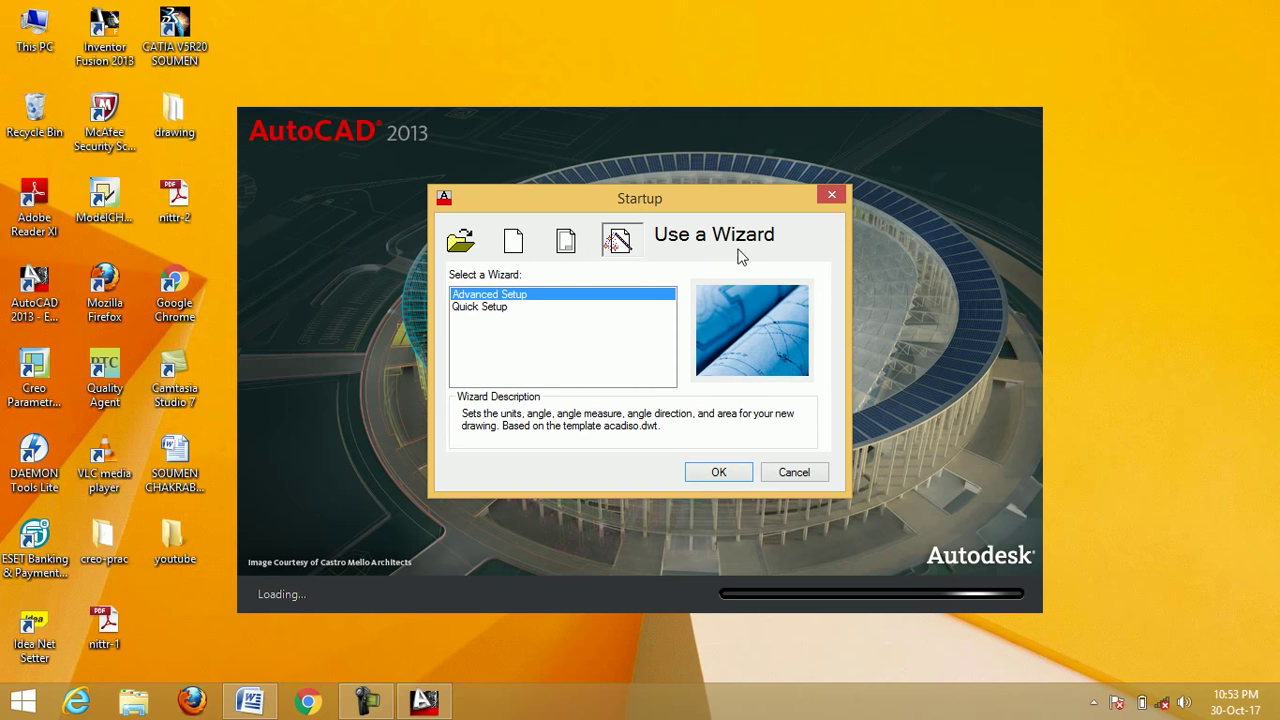
left_click(519, 250)
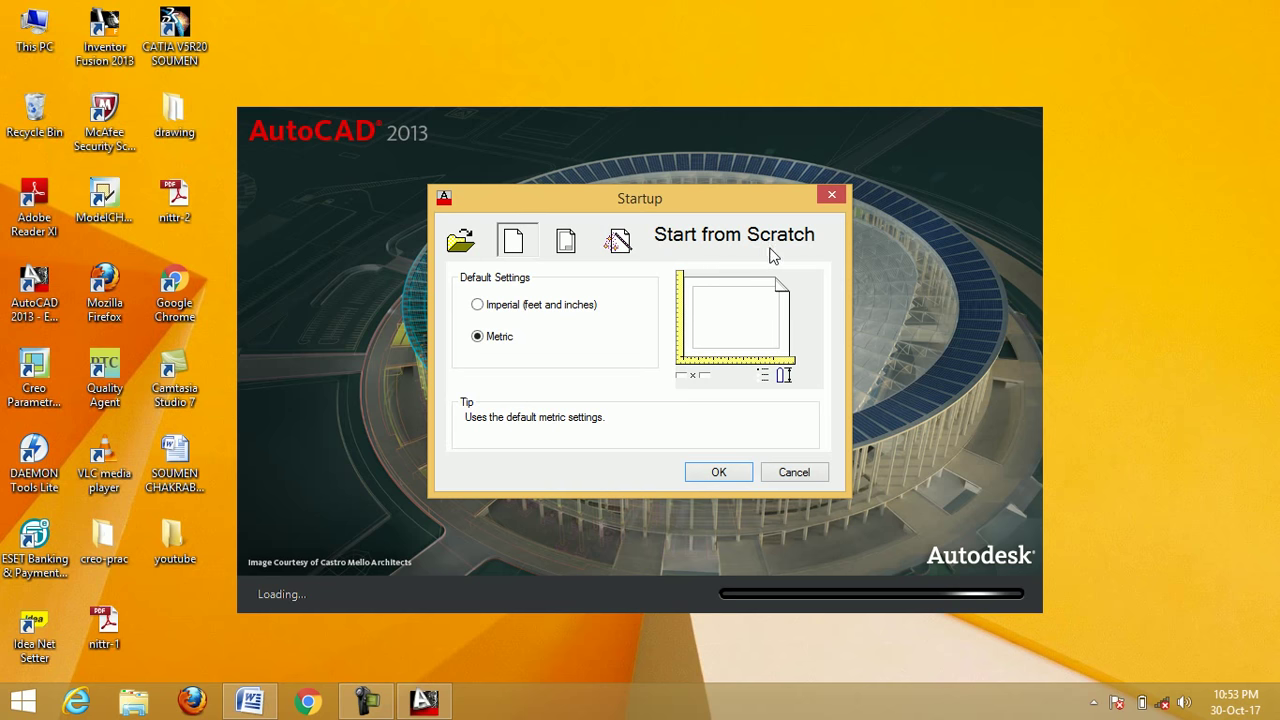
Start a blank drawing from scratch with Metric default settings
left_click(480, 310)
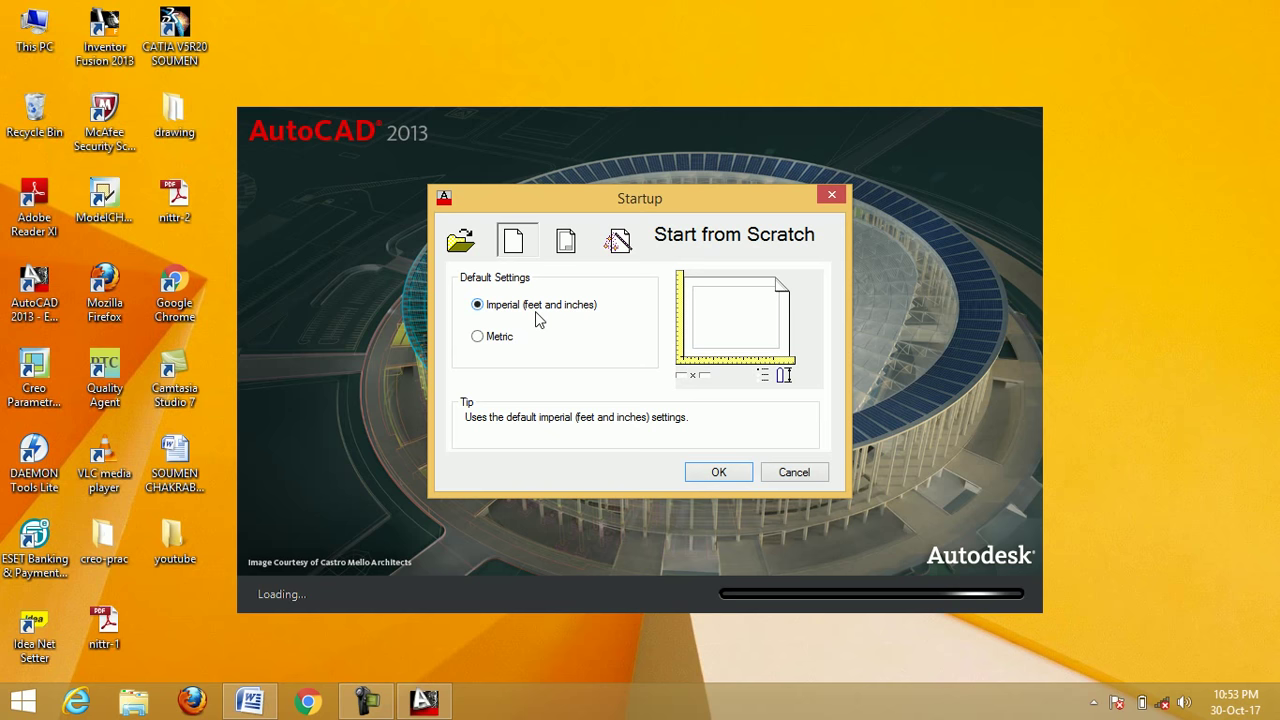
left_click(479, 338)
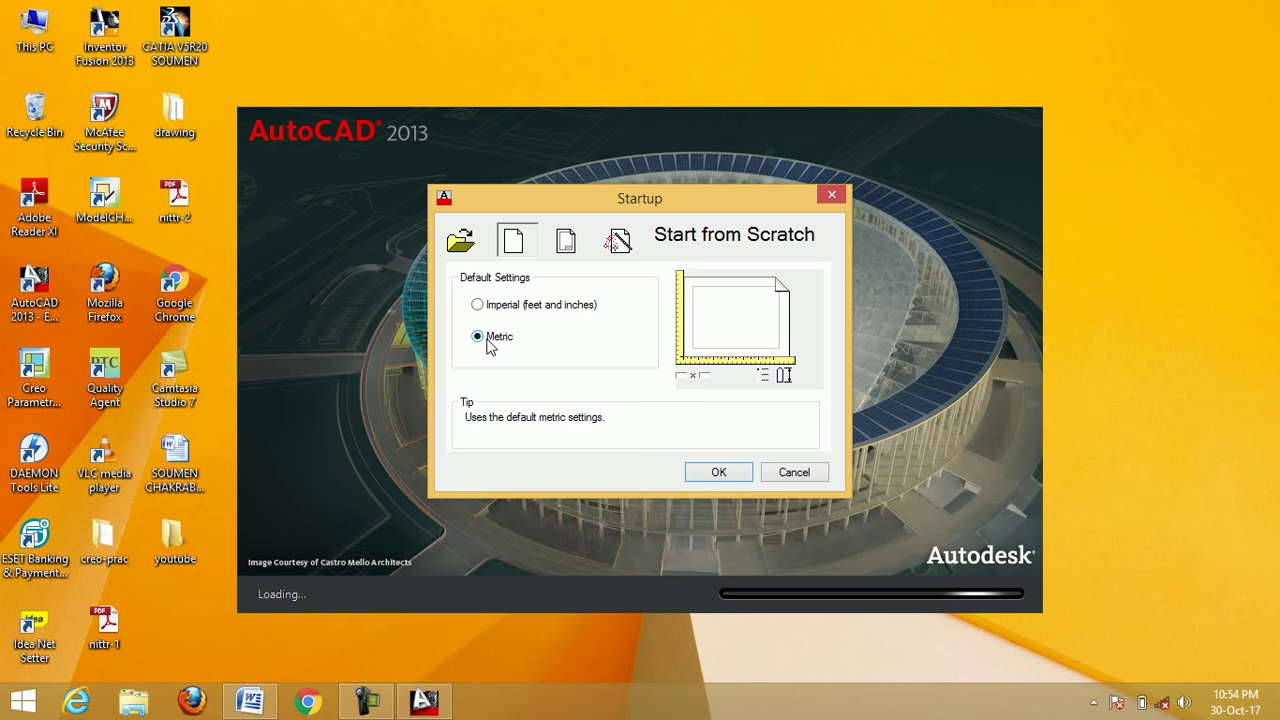
left_click(720, 477)
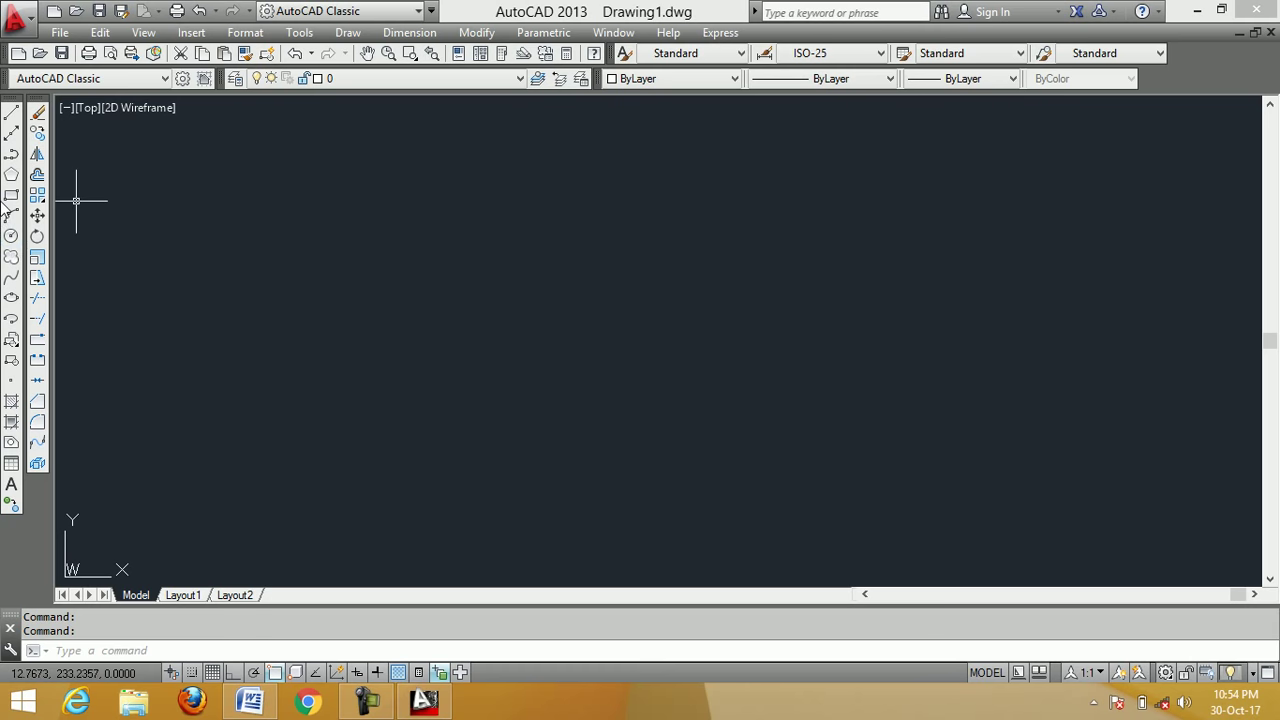
Start the LINE command from the Draw toolbar
left_click(11, 115)
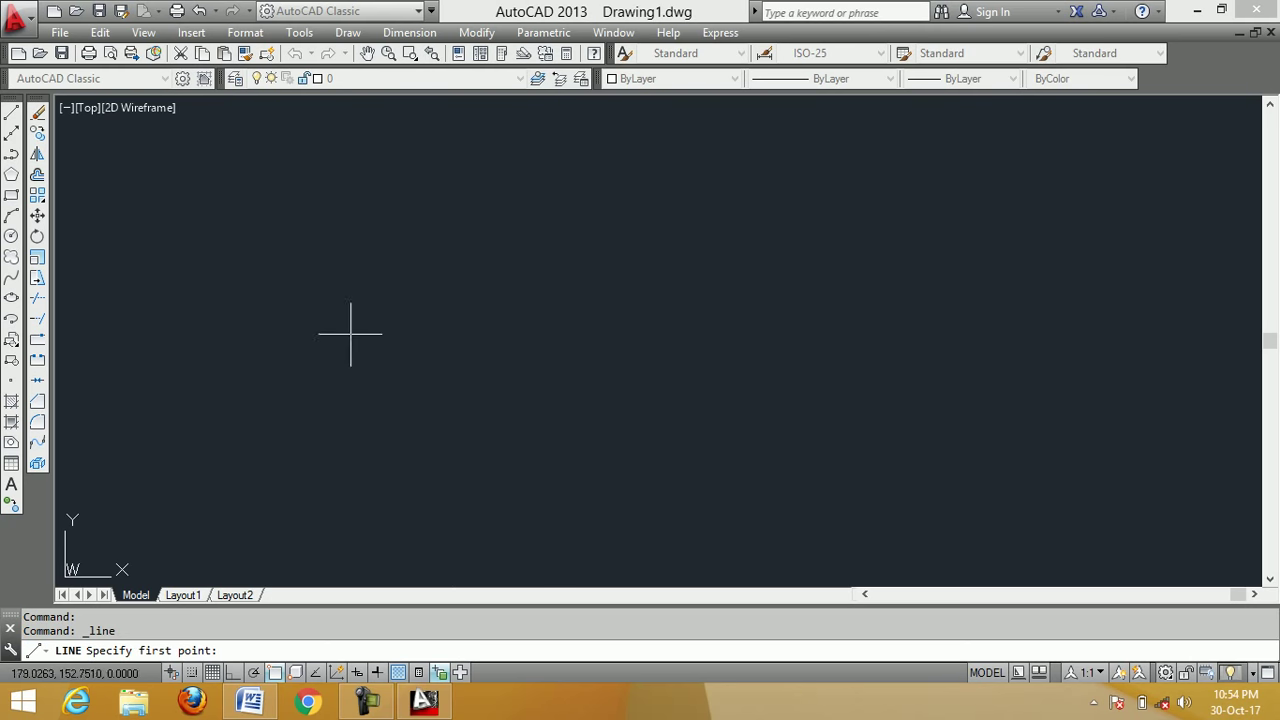
Draw a four-segment zigzag on the left side of the canvas
left_click(223, 474)
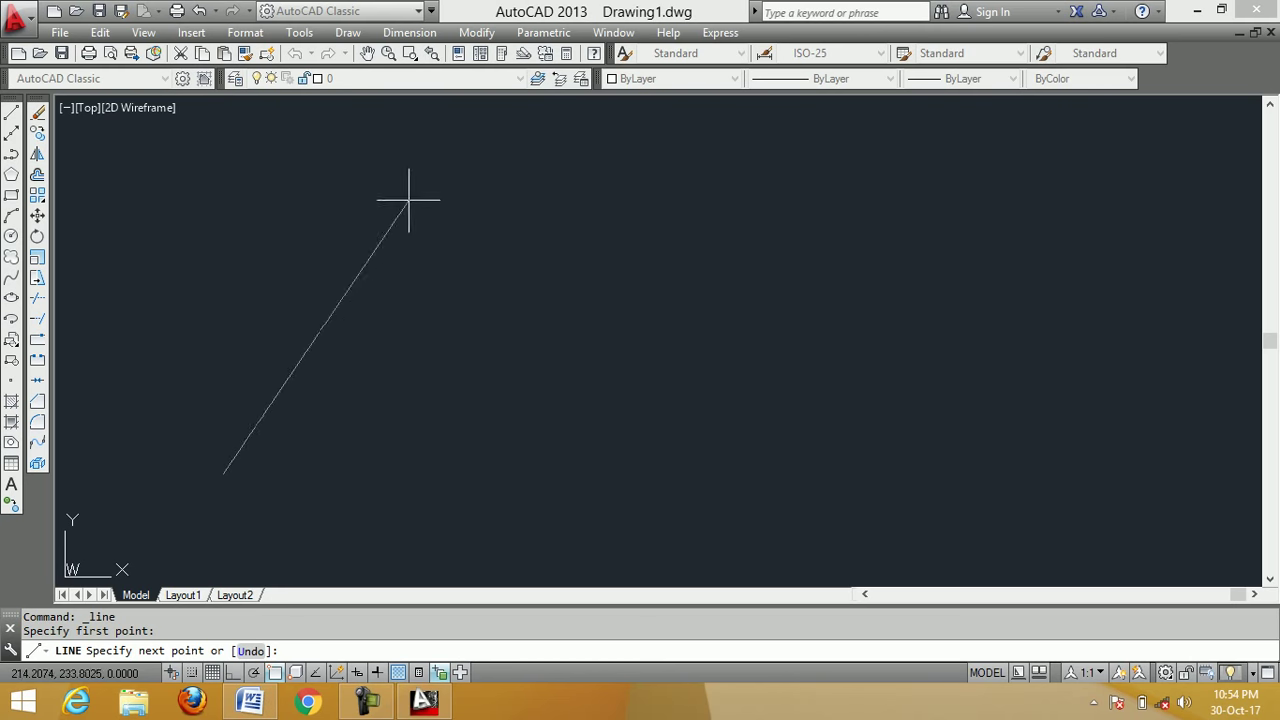
left_click(398, 168)
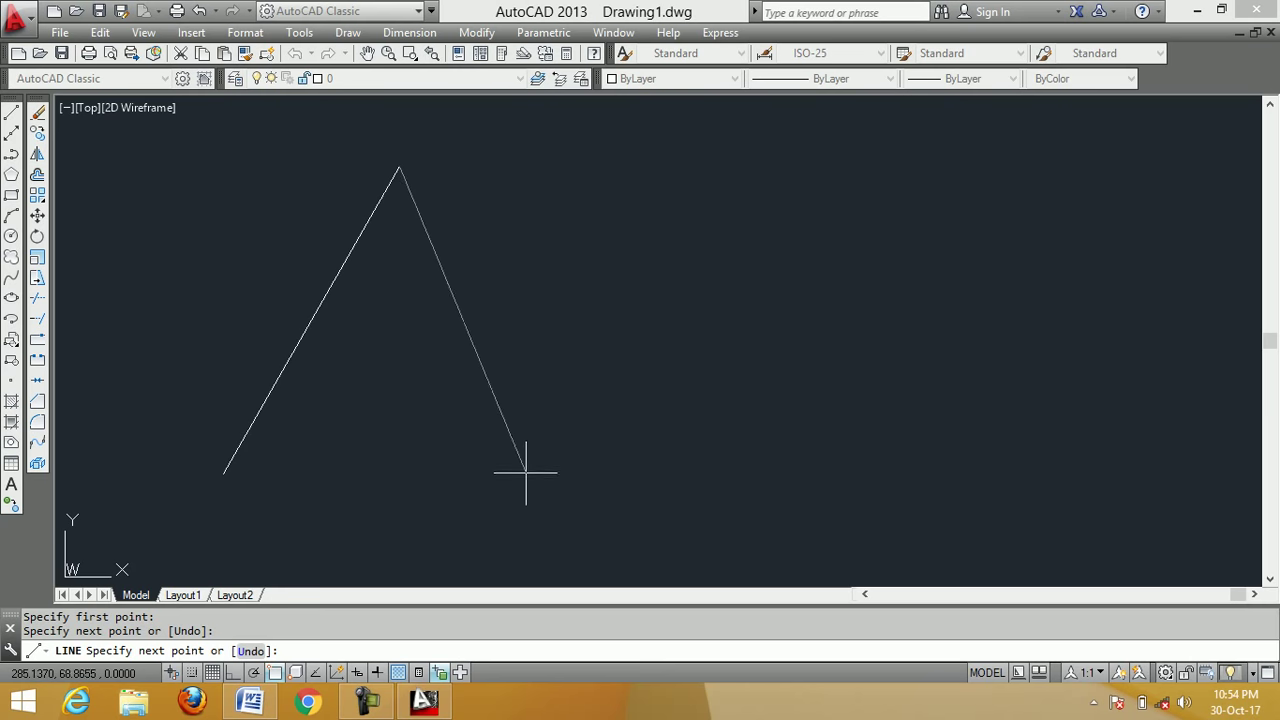
left_click(532, 532)
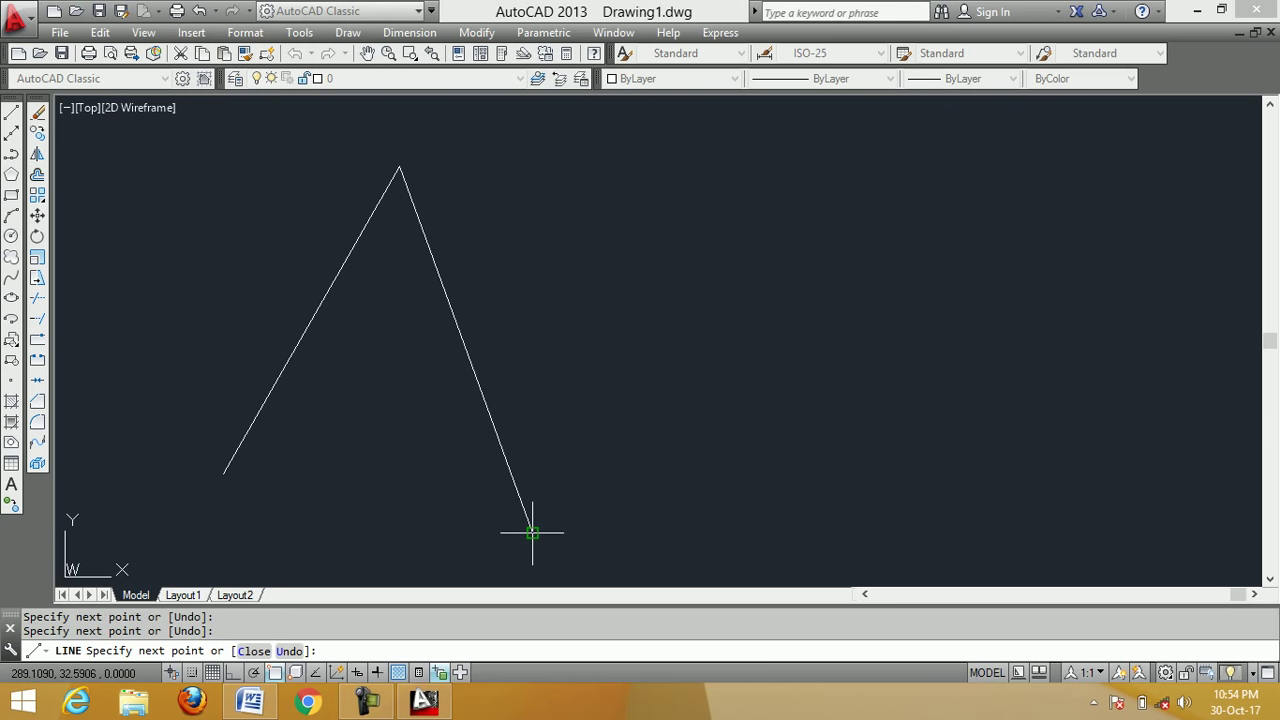
left_click(656, 174)
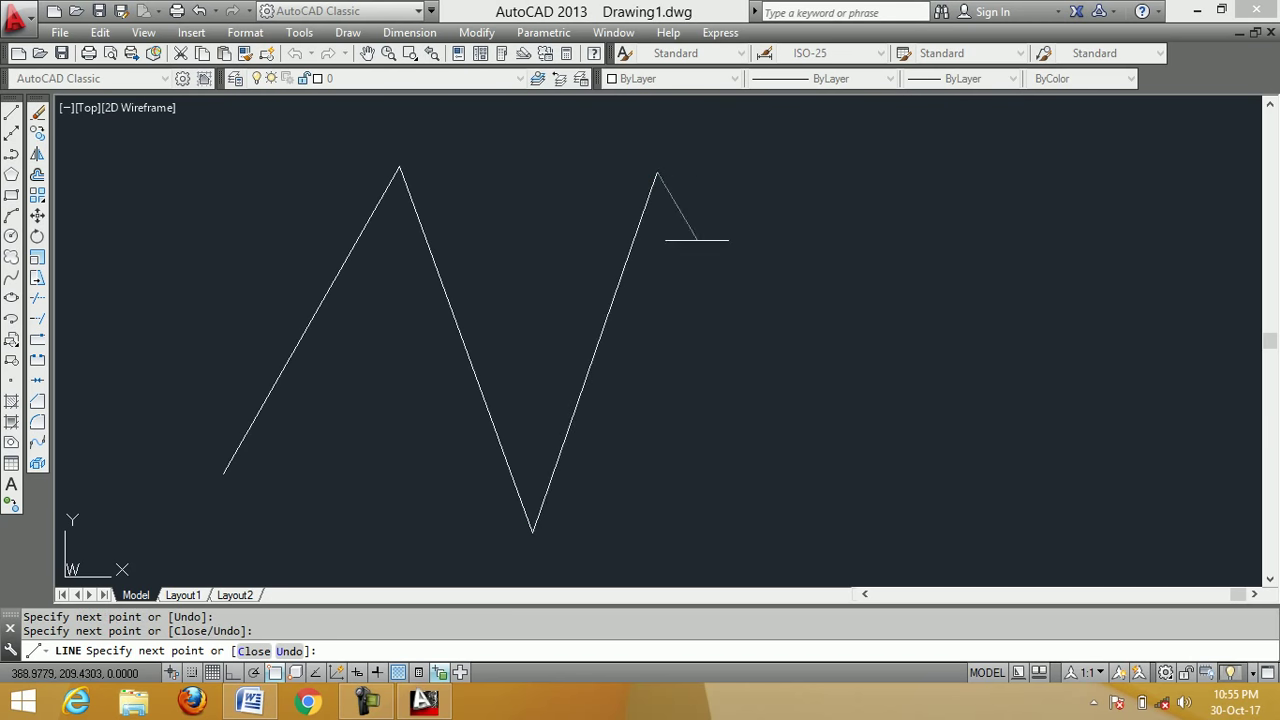
left_click(770, 424)
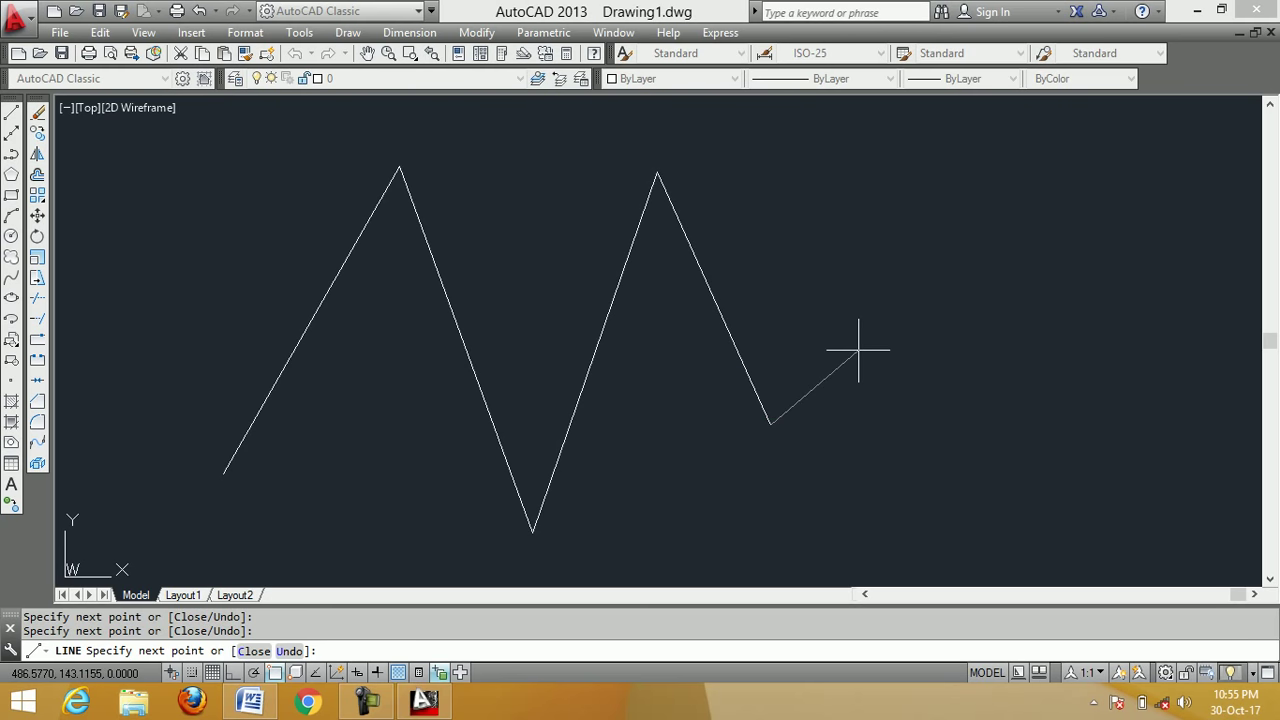
key("Return")
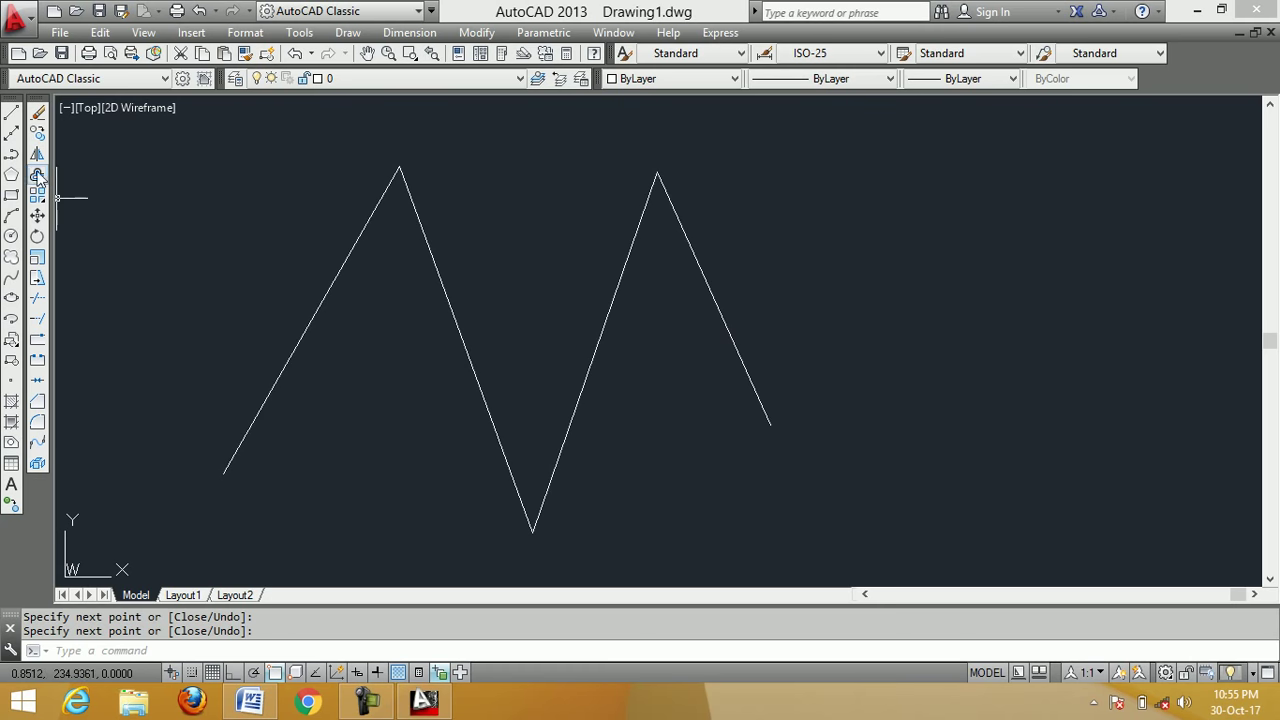
Draw a second, three-segment zigzag to the right of the first
left_click(12, 116)
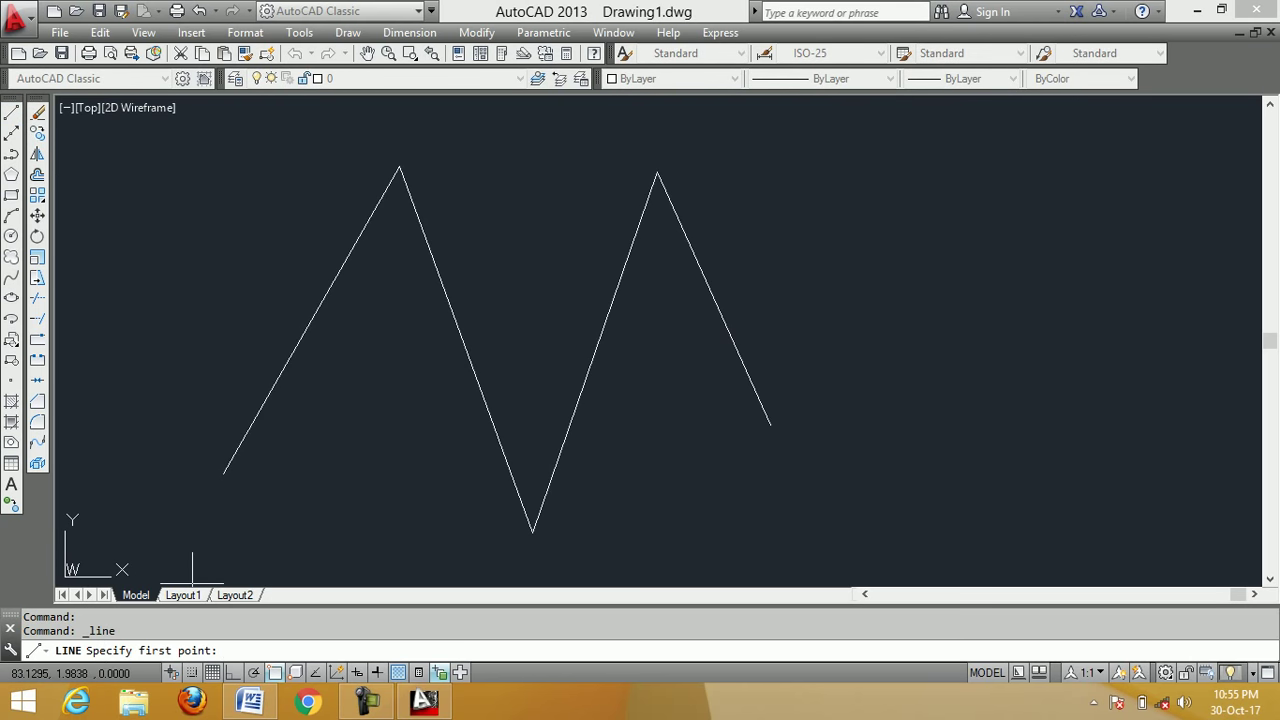
left_click(869, 408)
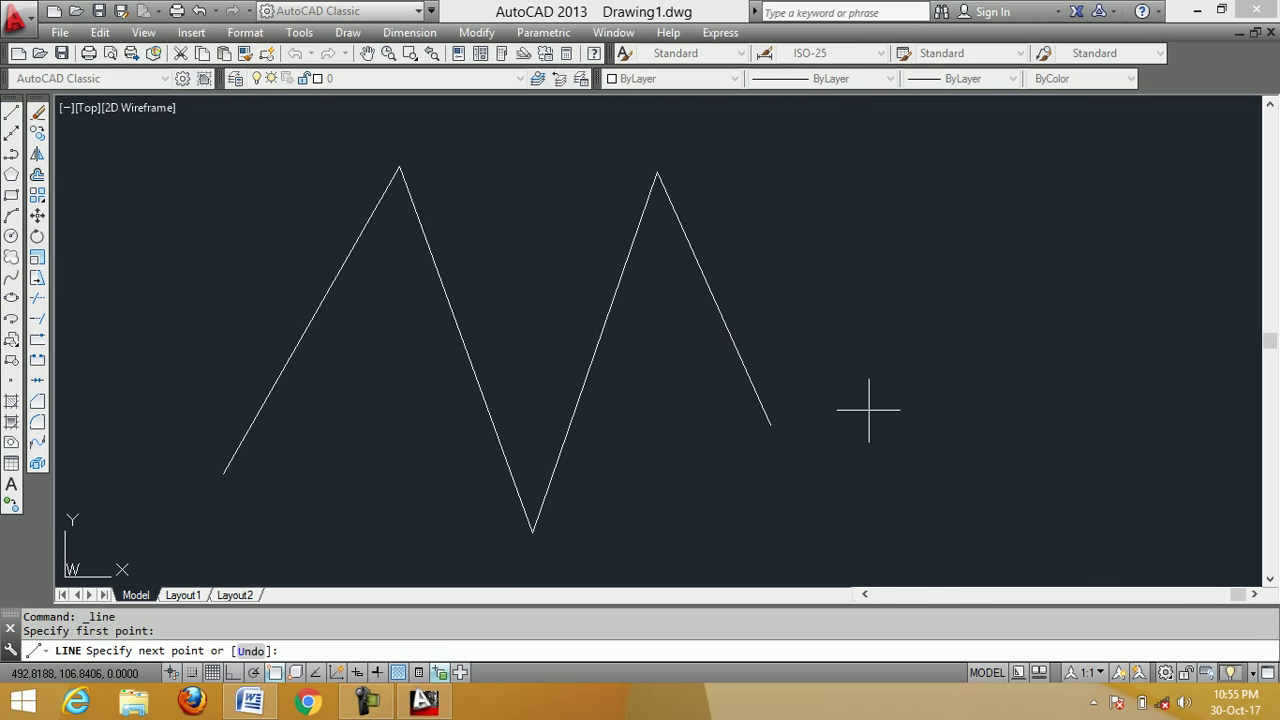
left_click(982, 174)
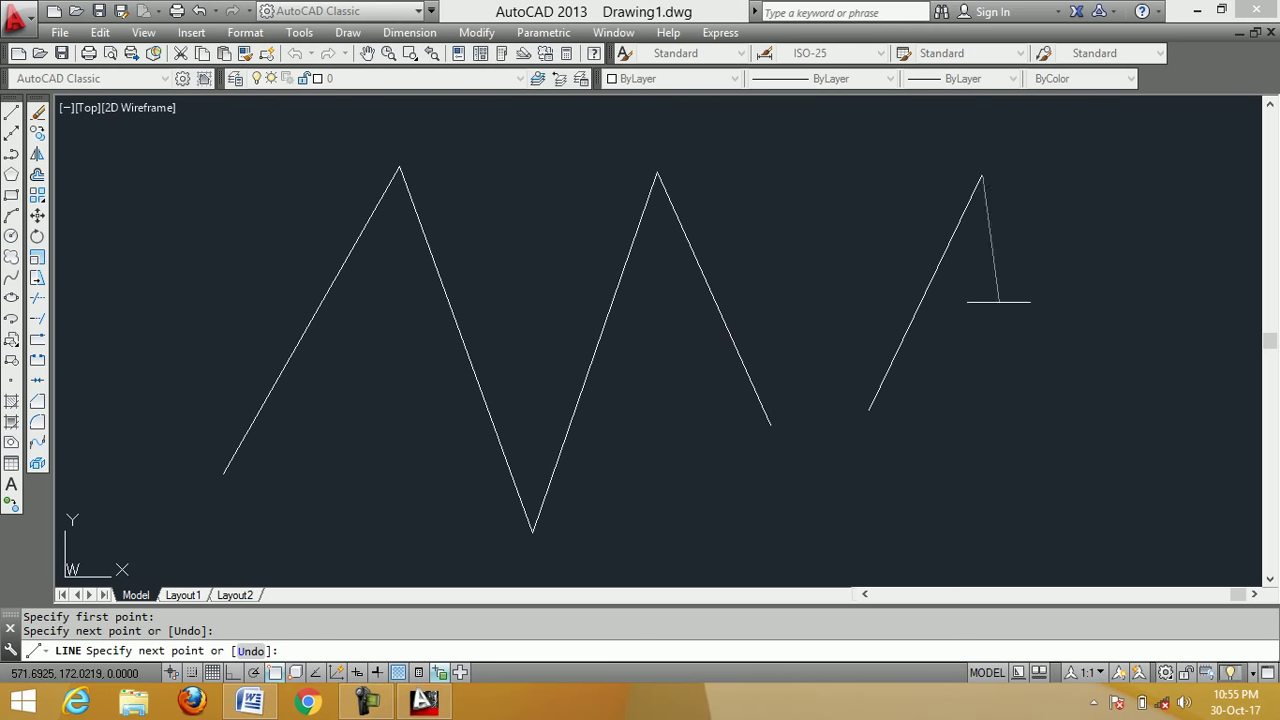
left_click(1068, 490)
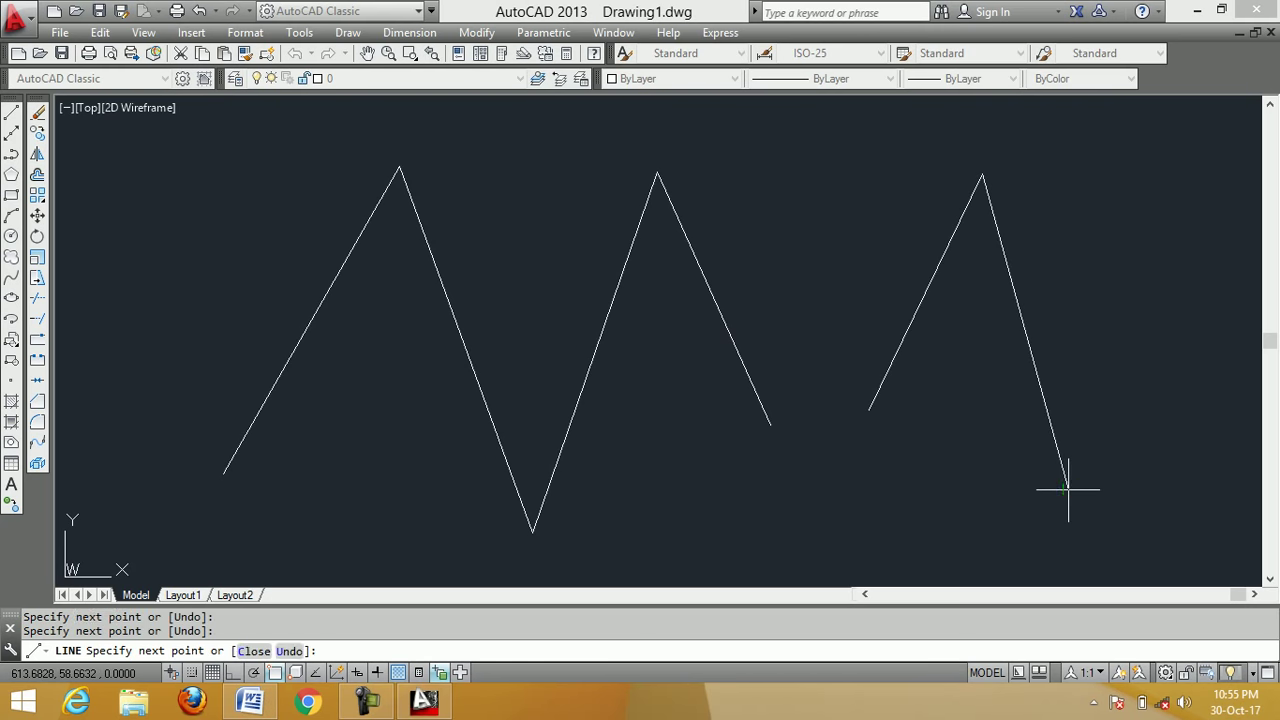
left_click(1136, 178)
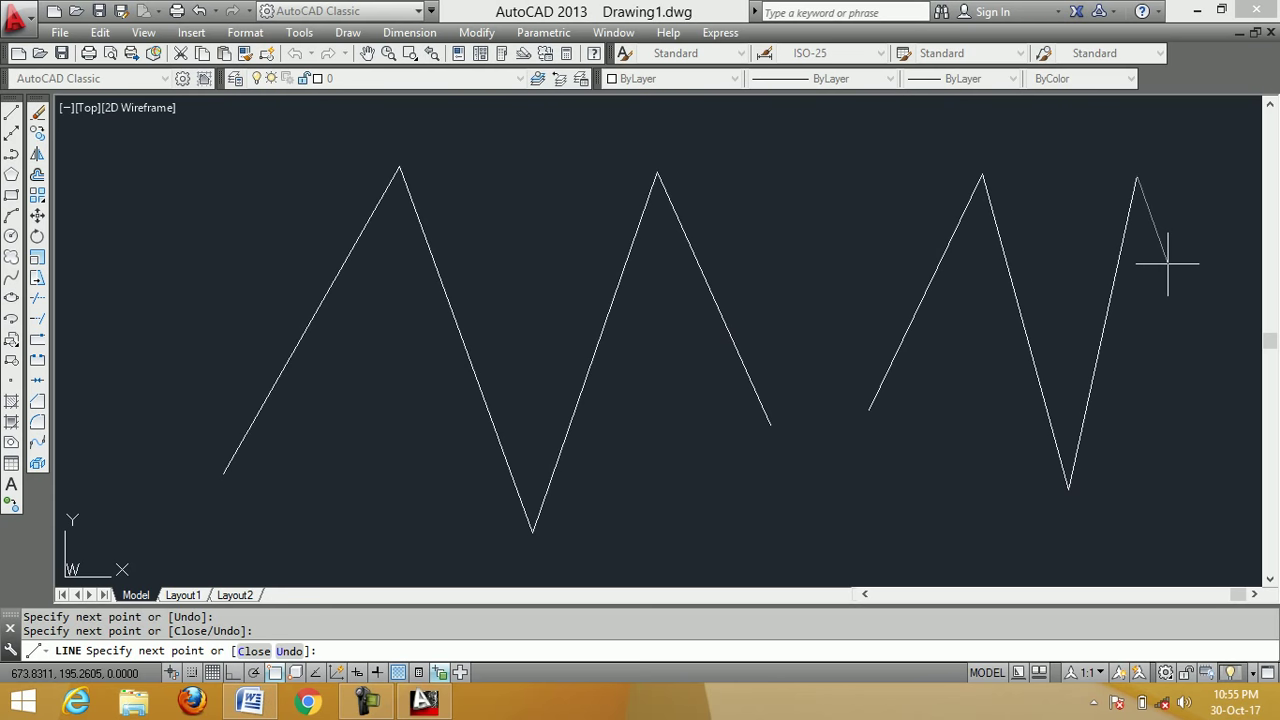
right_click(1168, 267)
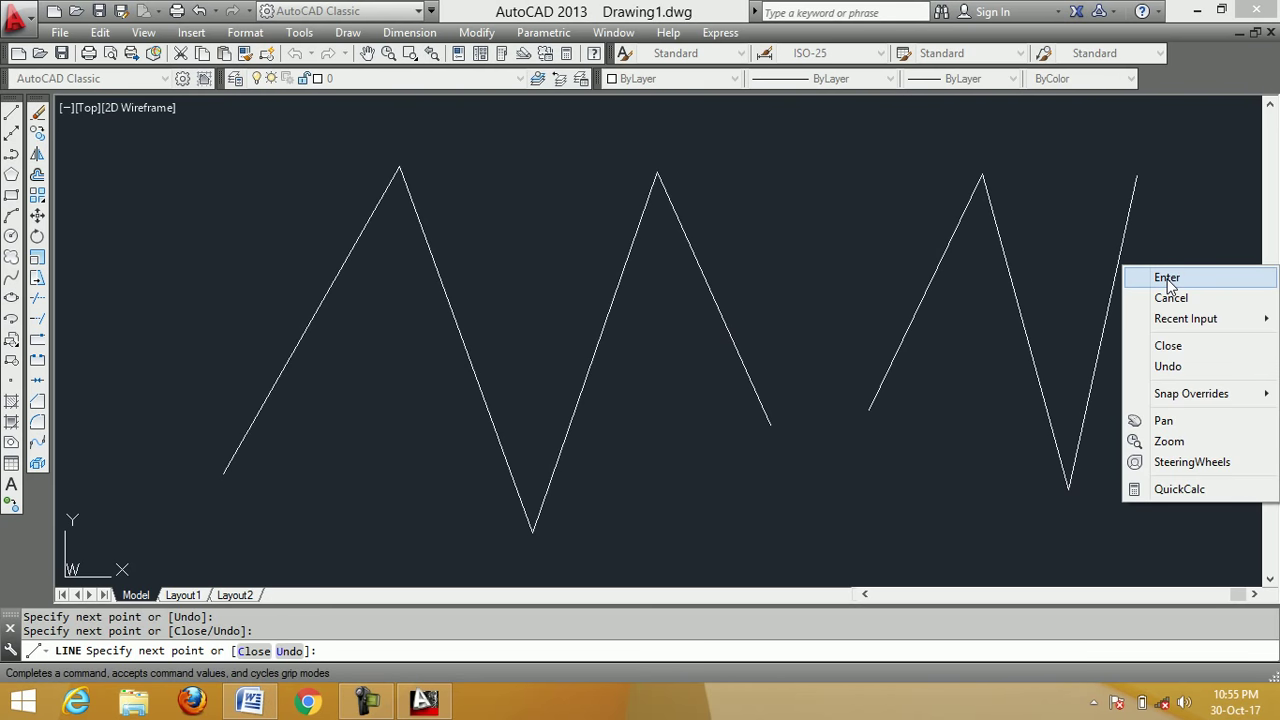
End LINE and erase all seven zigzag segments with a crossing window
left_click(1168, 283)
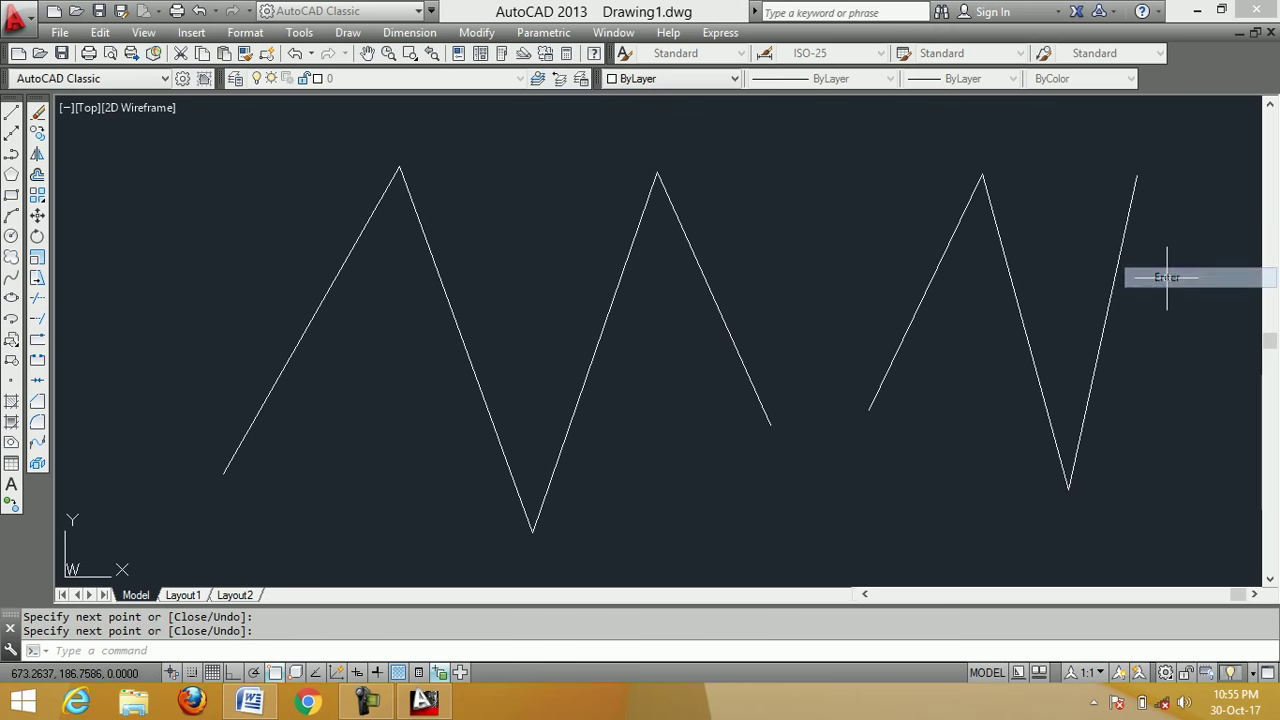
left_click(38, 112)
left_click(1173, 528)
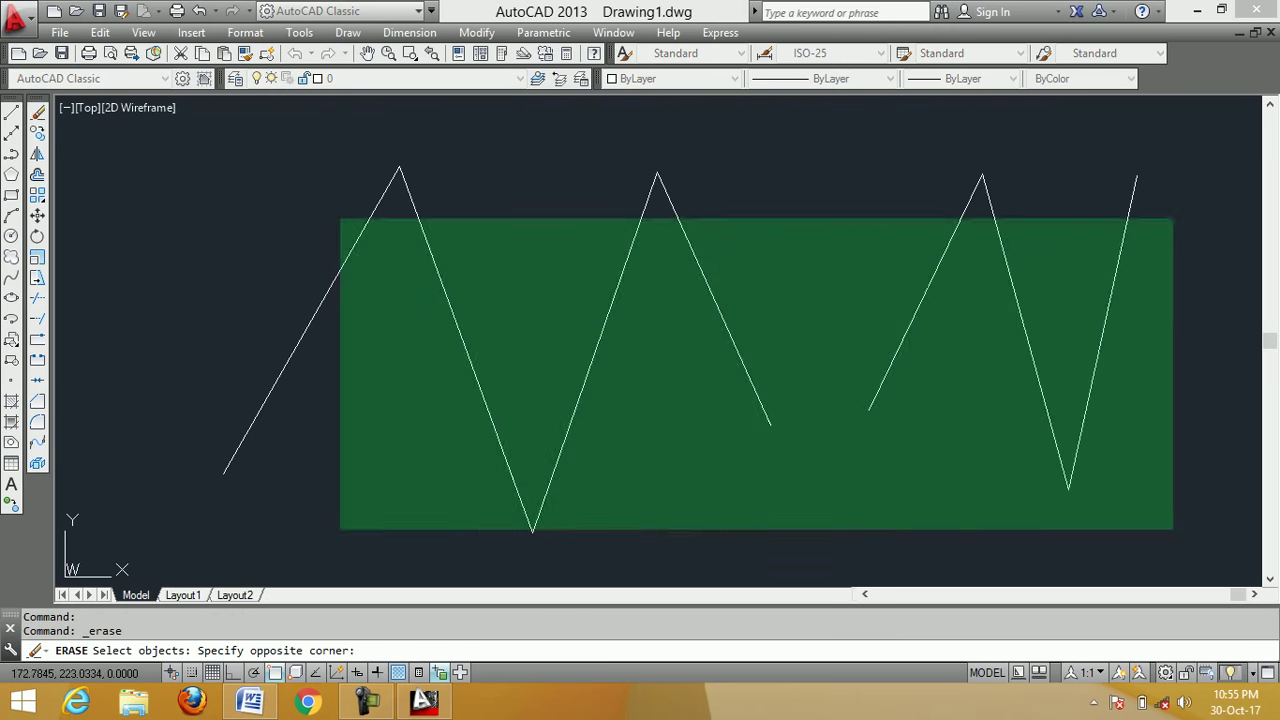
left_click(213, 149)
key("Return")
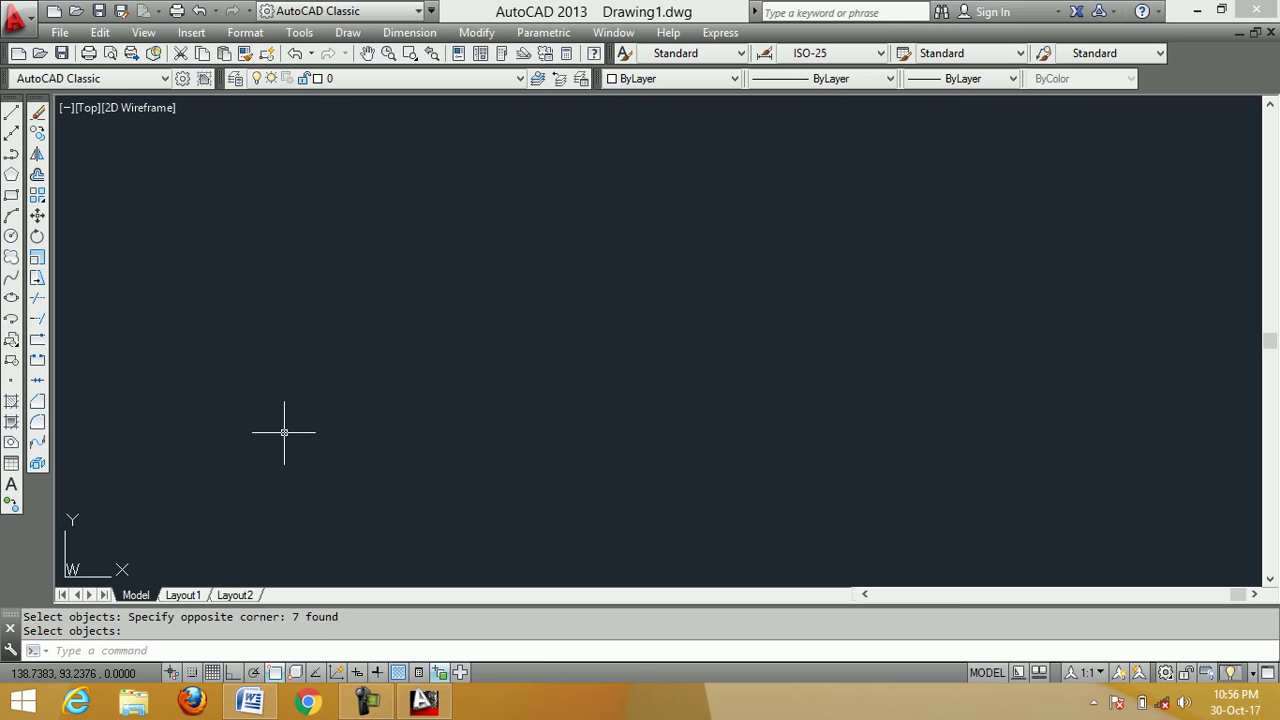
left_click(12, 116)
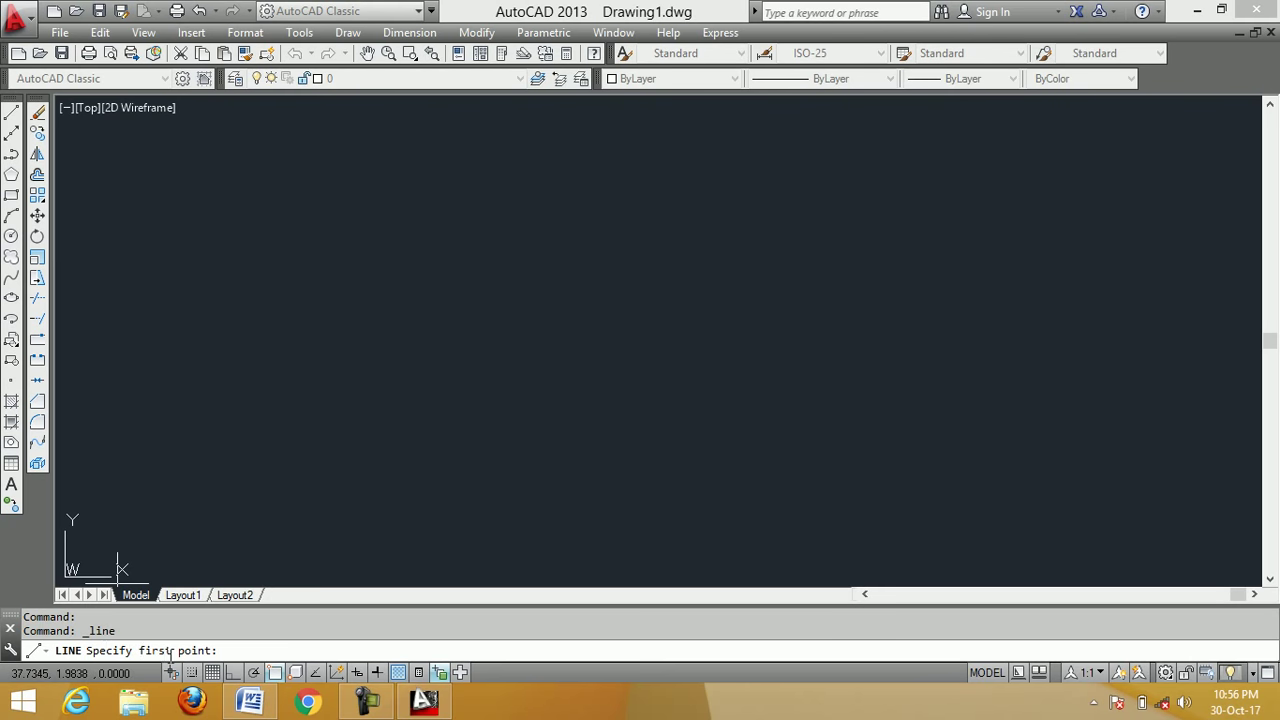
left_click(270, 432)
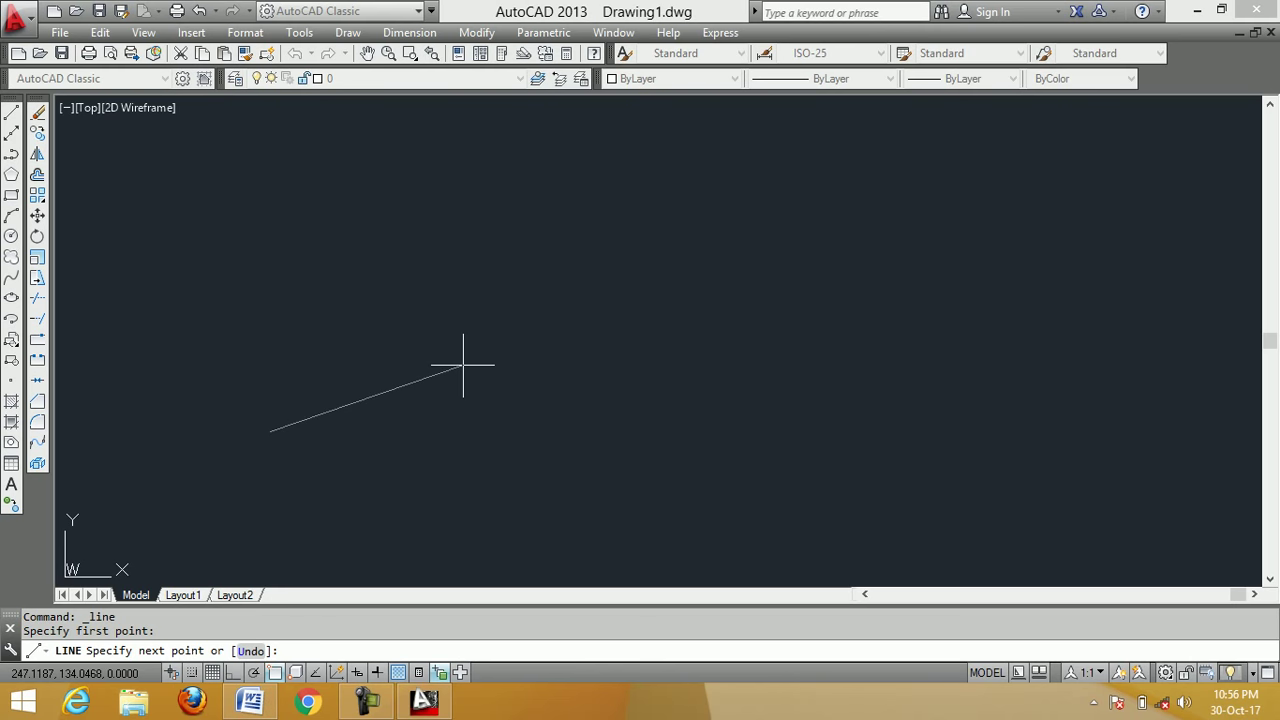
key("F8")
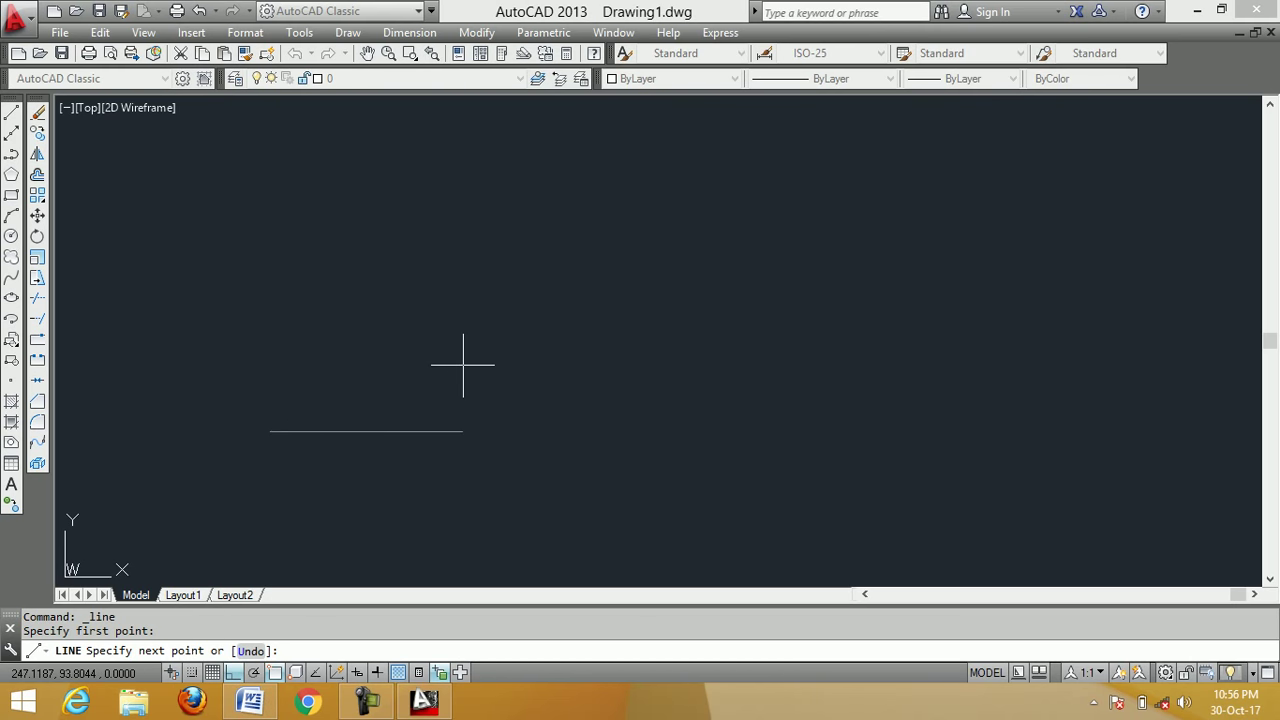
key("F8")
type("@1")
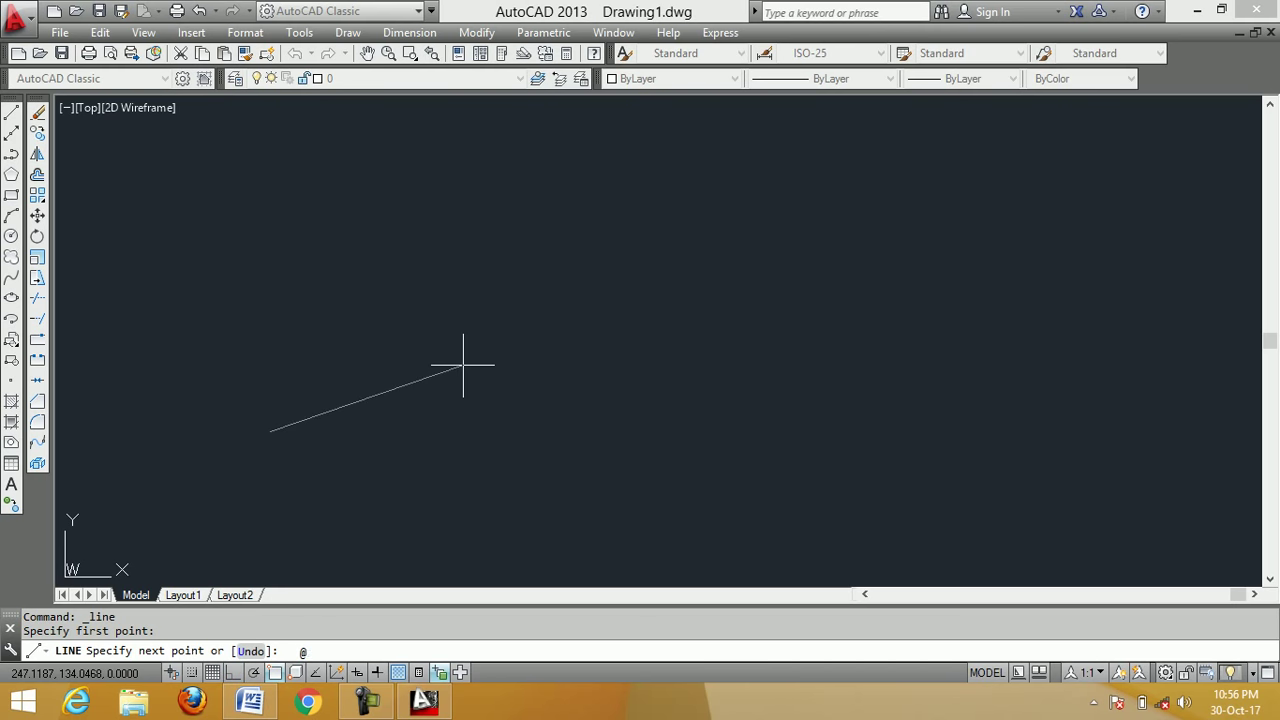
type("00,0")
key("Return")
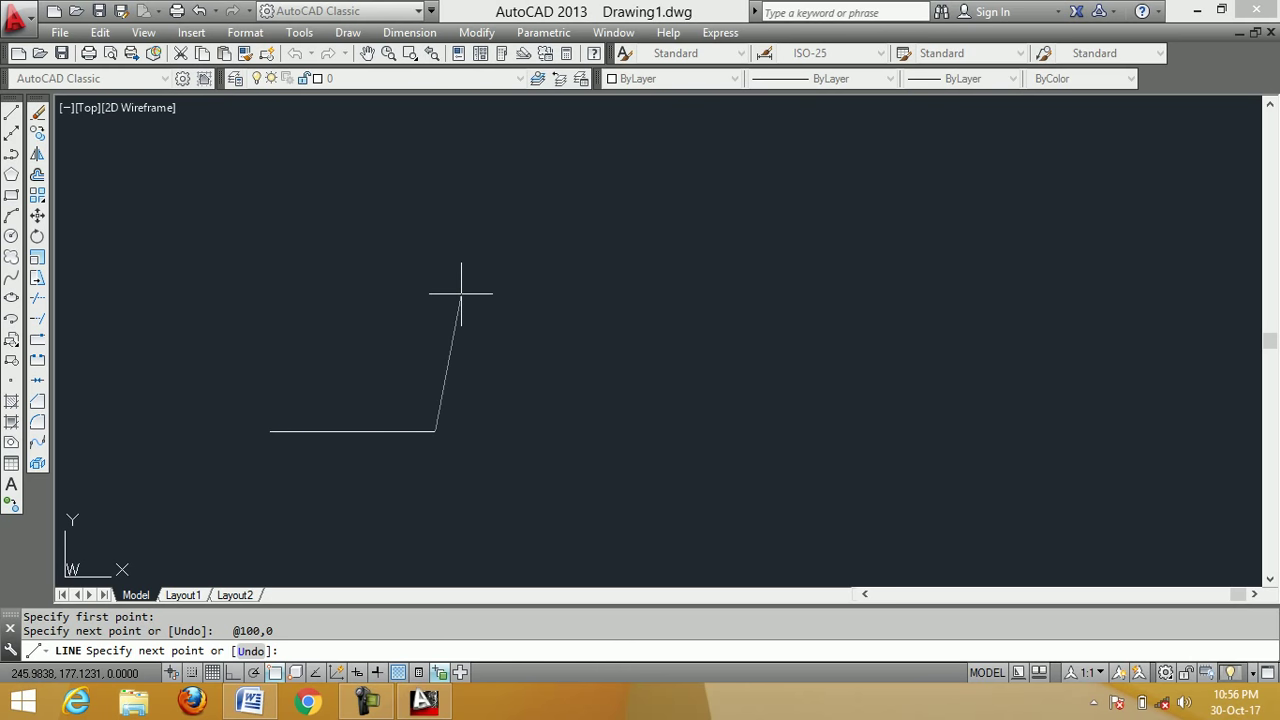
type("@0,80")
key("Return")
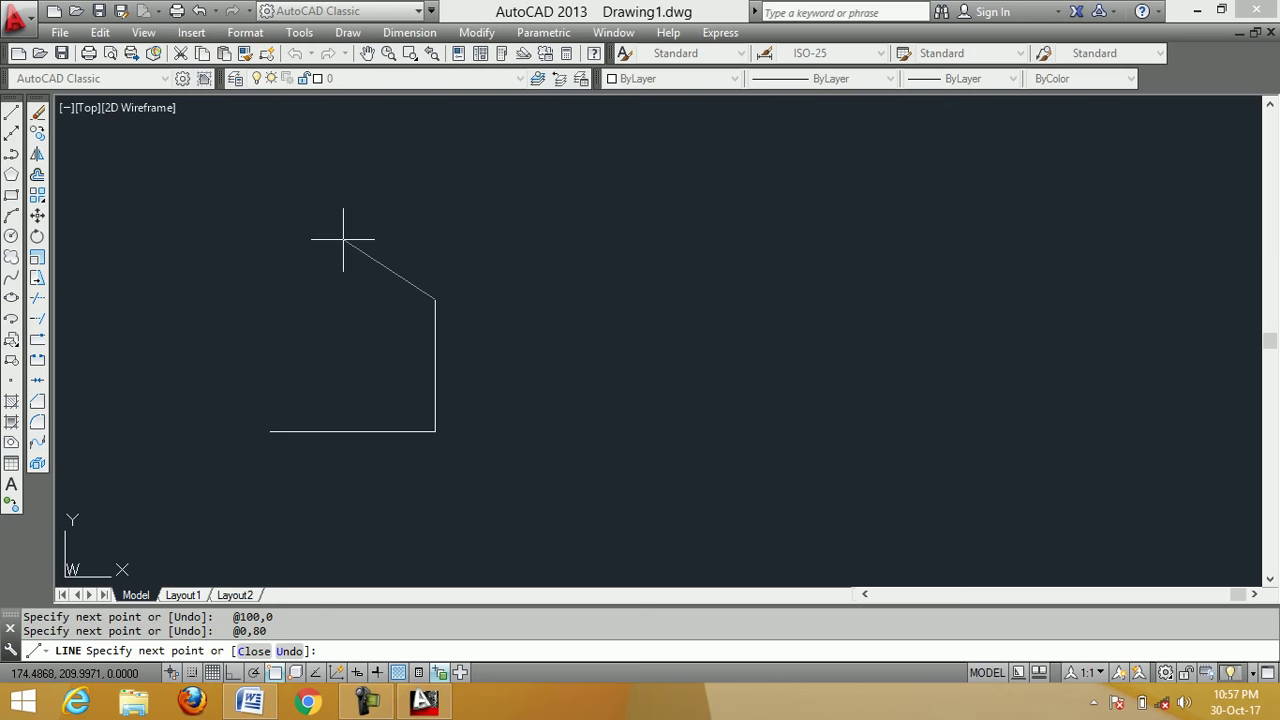
Add the top edge @-100,0 and left edge @0,-80, then end LINE
key("F8")
key("F8")
type("@-100,0")
key("Return")
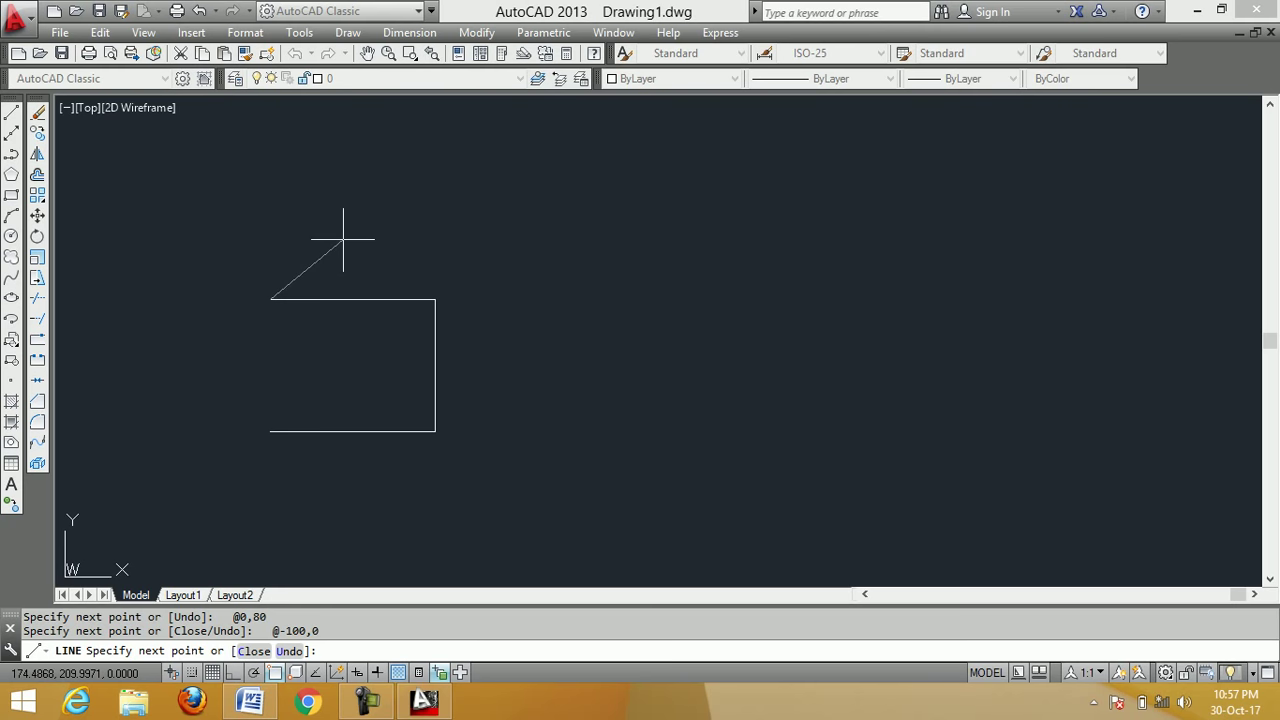
key("F8")
key("F8")
type("@0,-80")
key("Return")
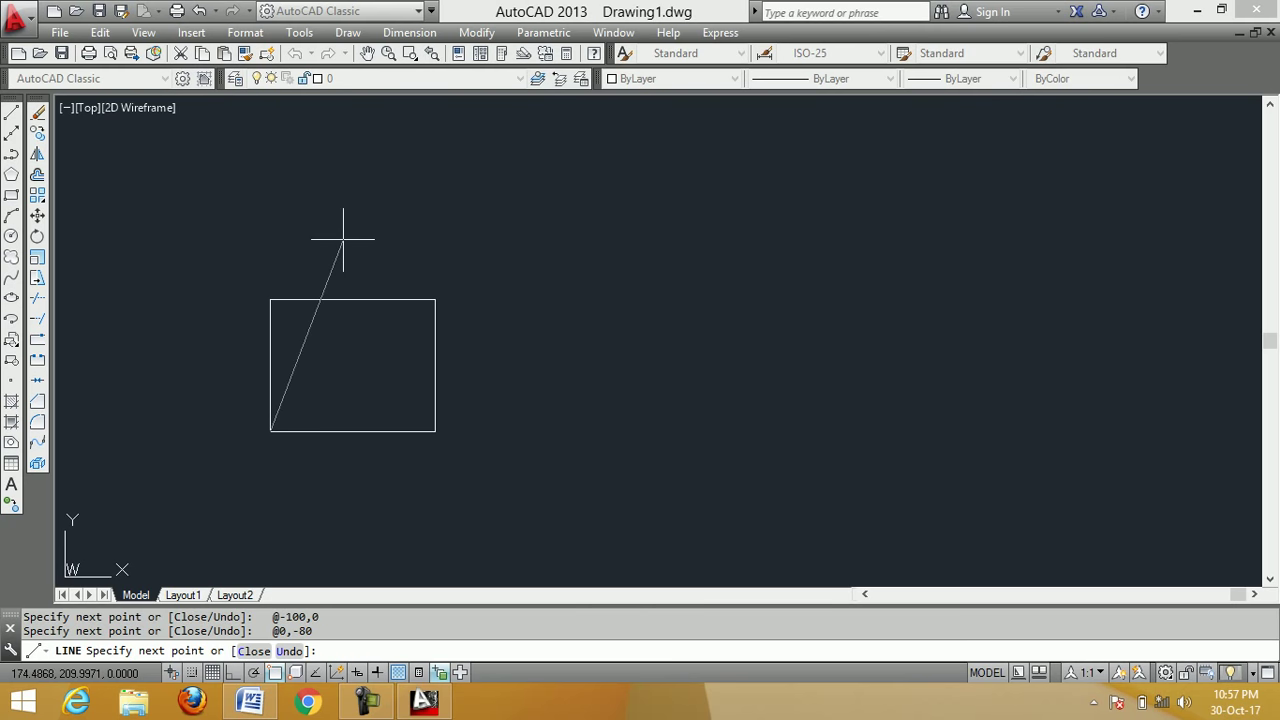
key("Return")
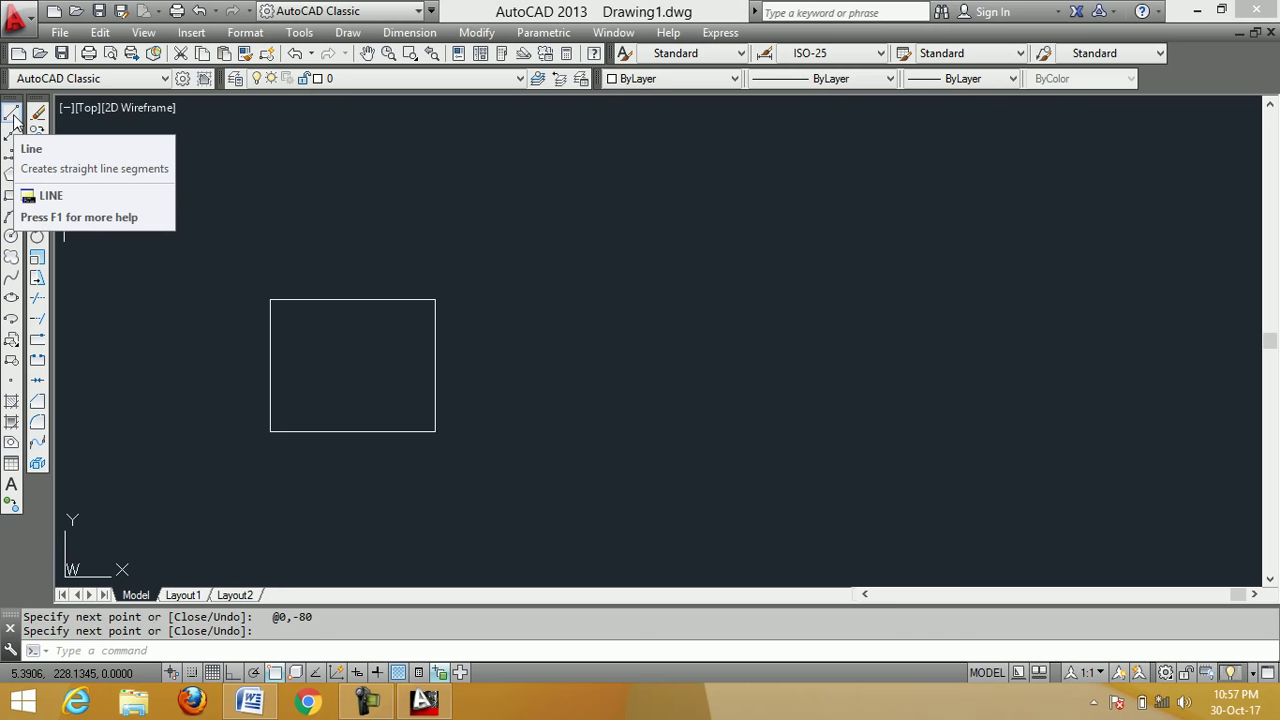
left_click(12, 114)
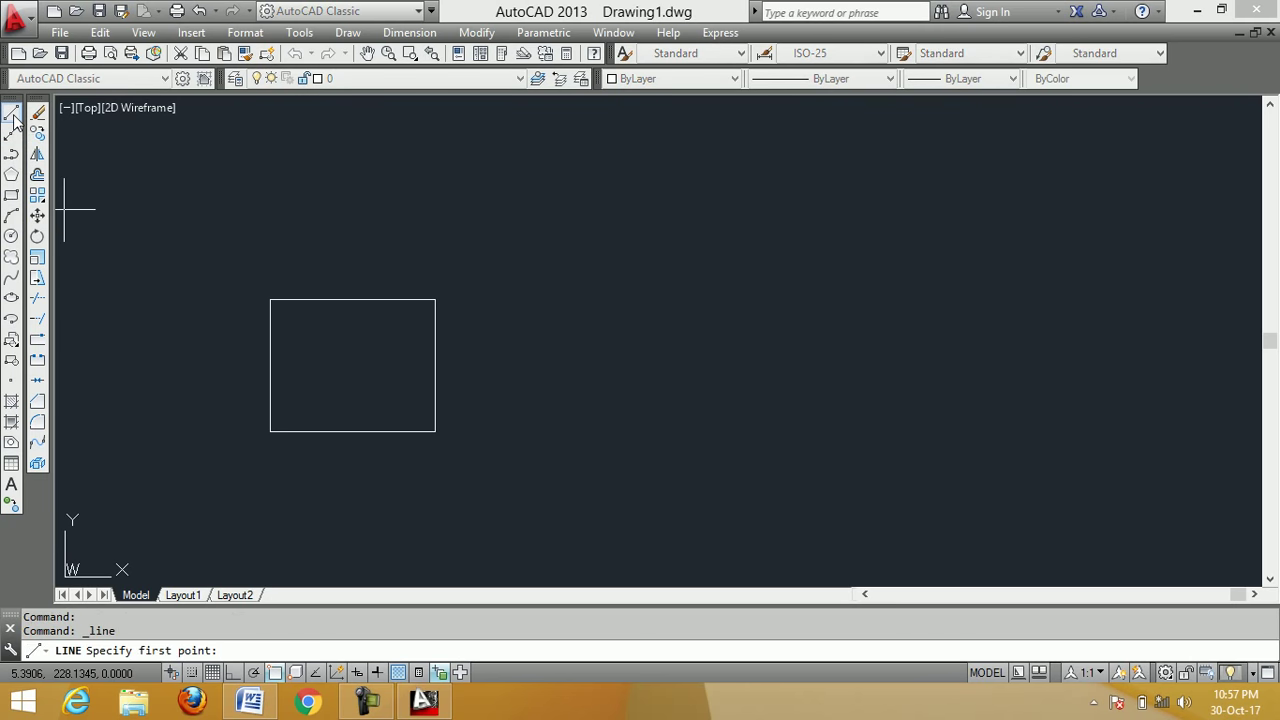
left_click(670, 447)
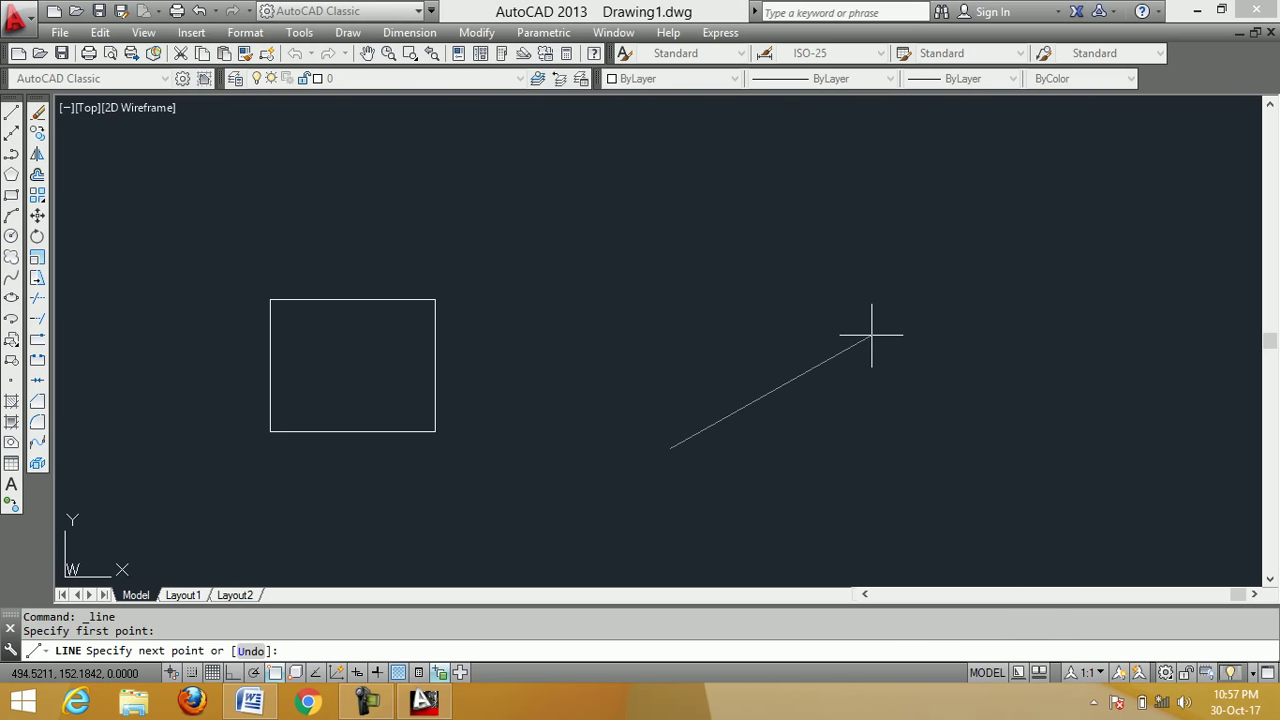
type("@100,0")
key("Return")
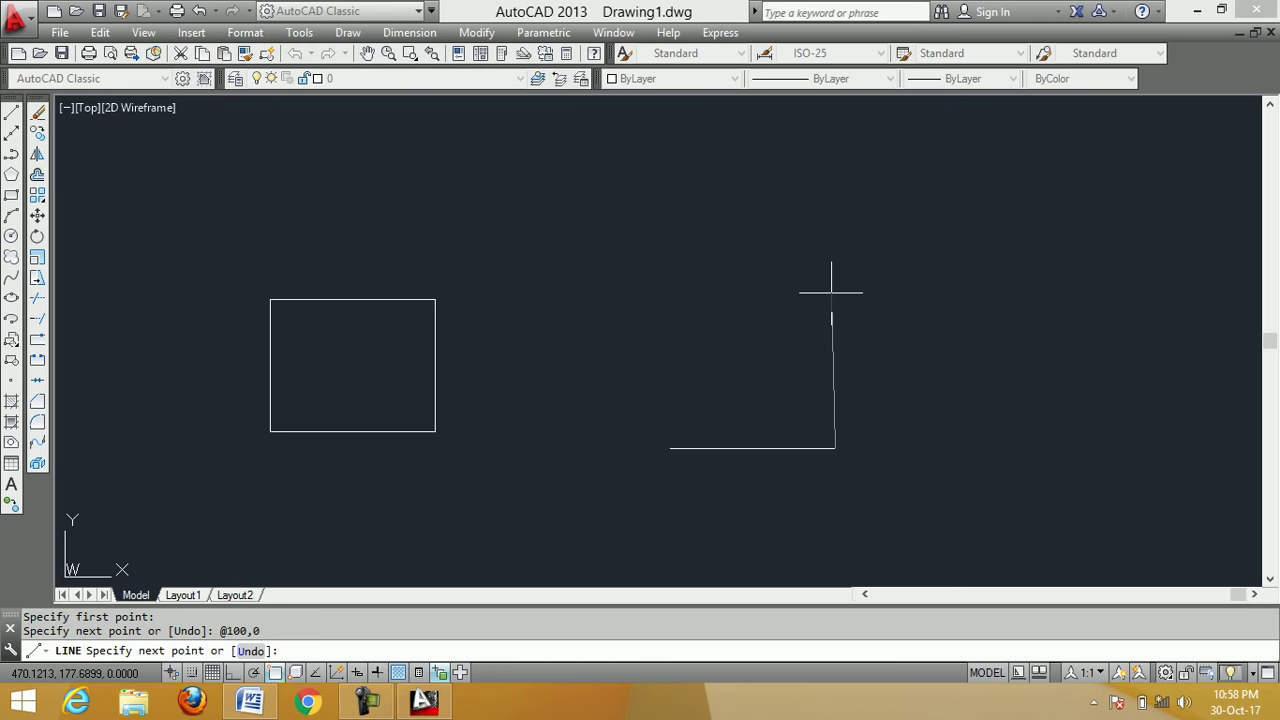
type("@0,80")
key("Return")
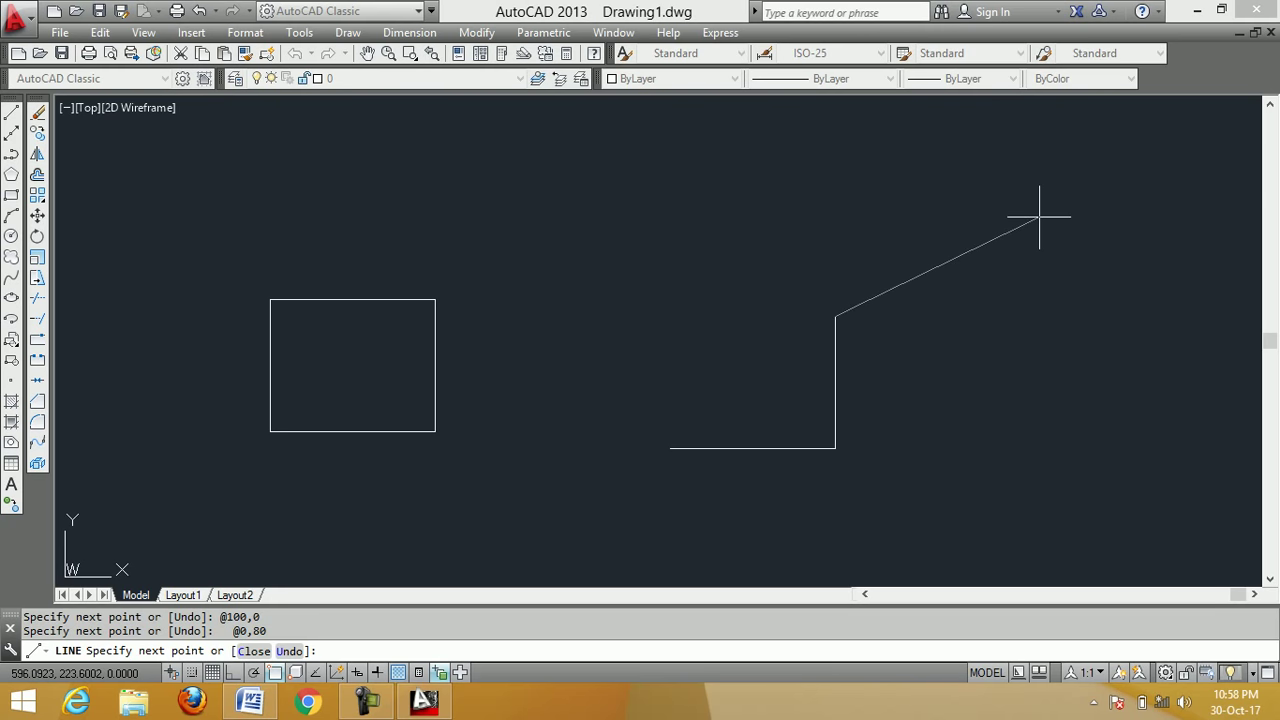
type("@-100,0")
key("Return")
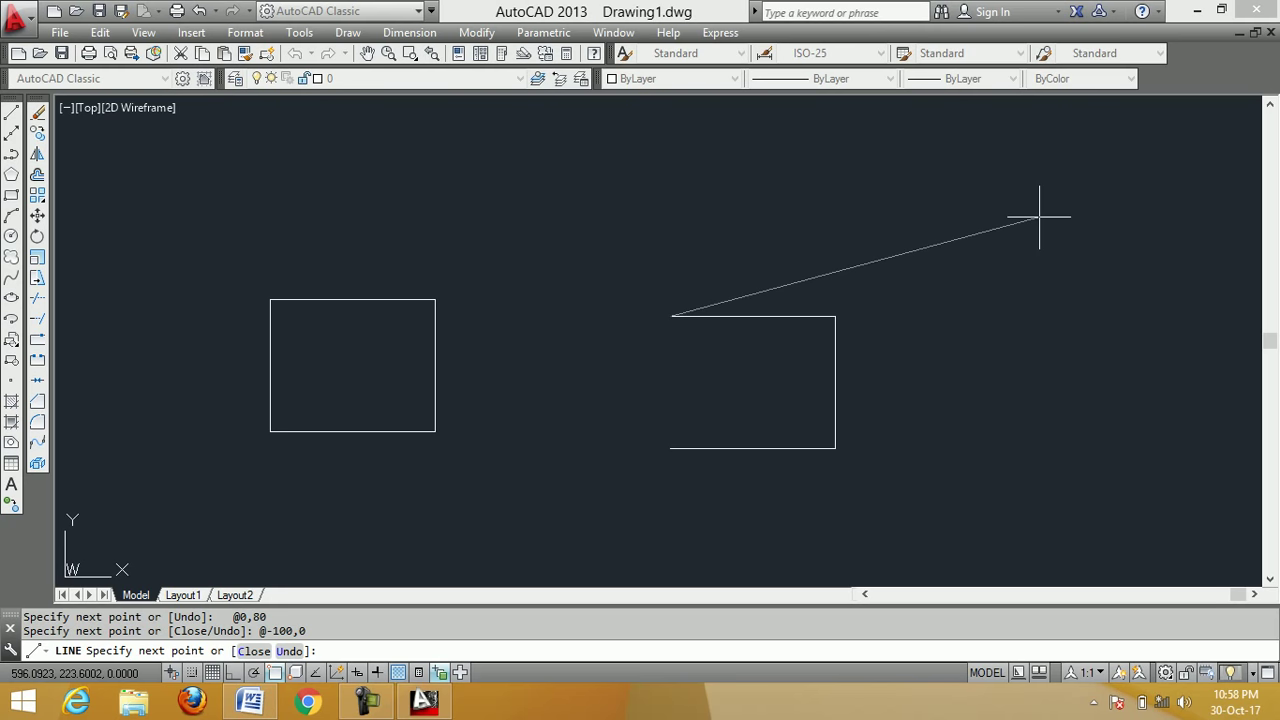
type("c")
Close the second rectangle and pan the view up and to the left
key("Return")
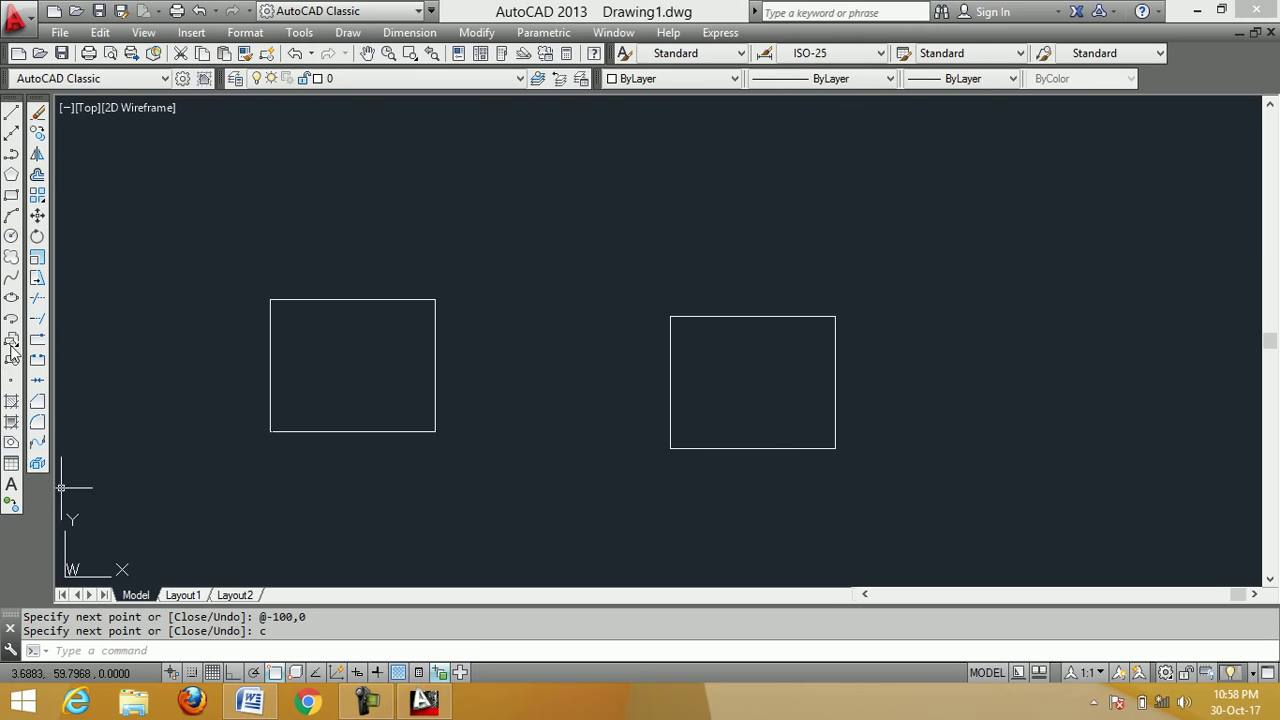
left_click(370, 54)
left_click_drag(761, 420, 534, 249)
right_click(375, 216)
left_click(395, 233)
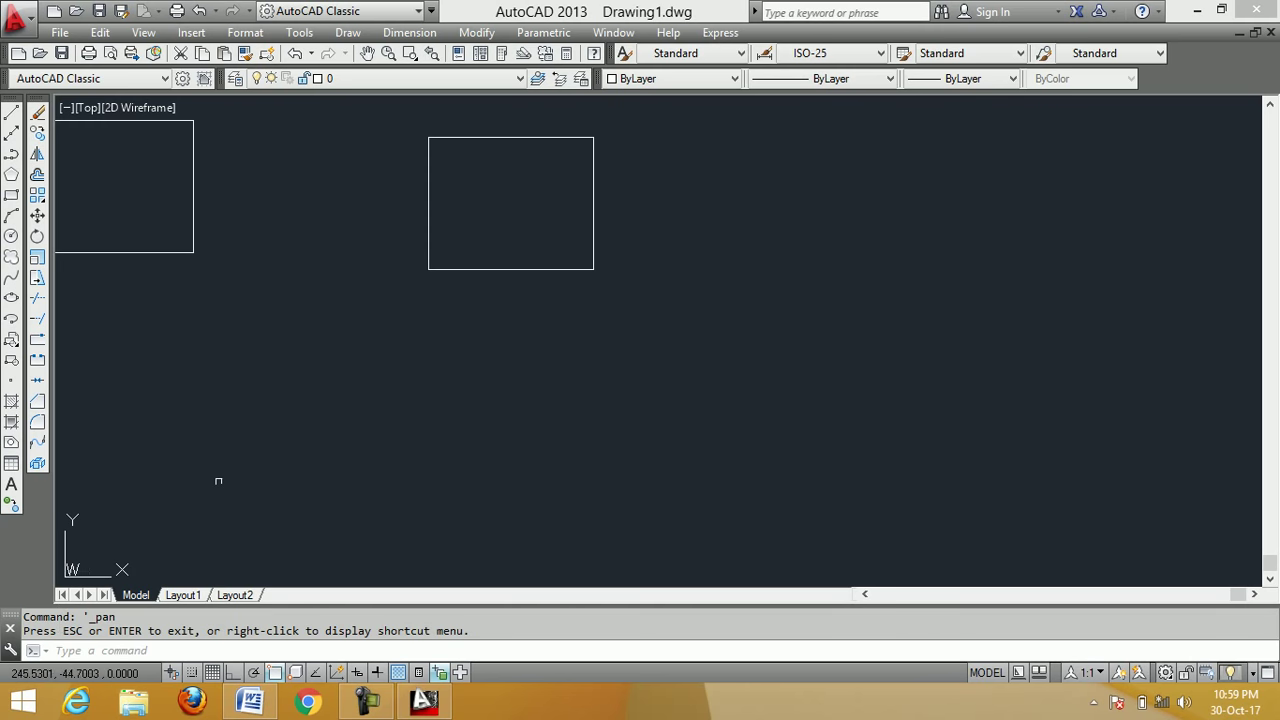
left_click(11, 116)
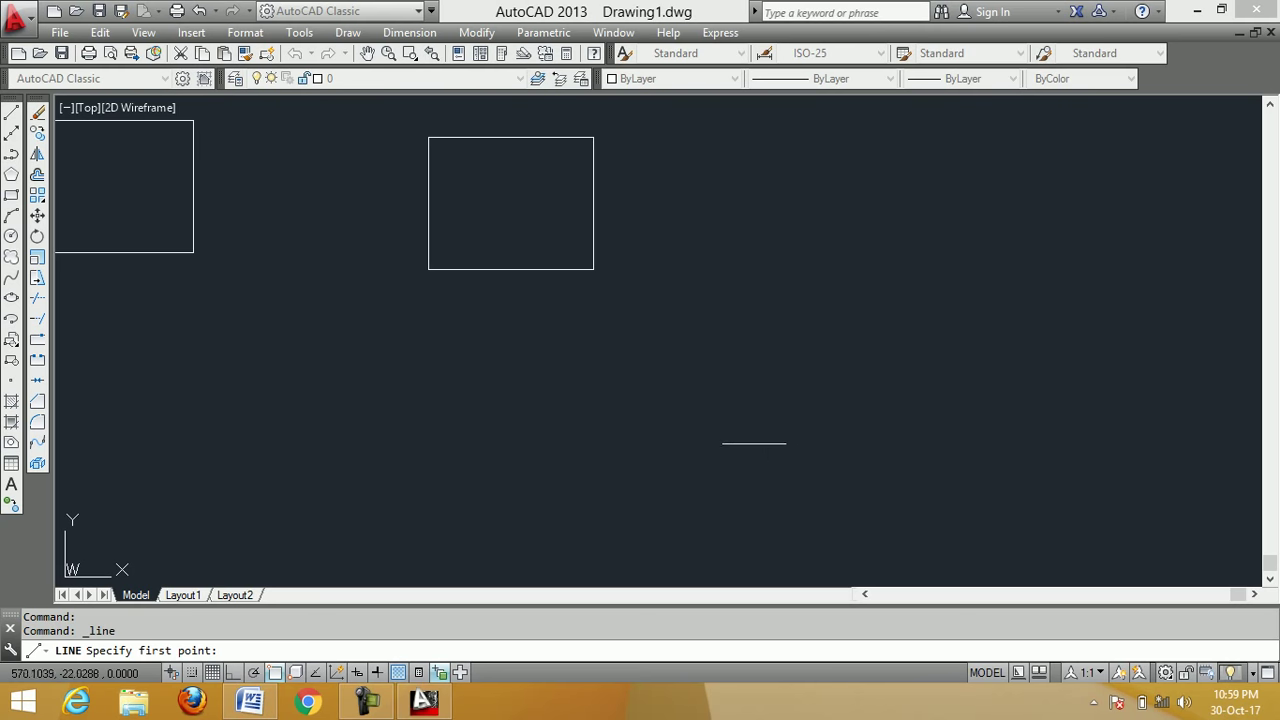
left_click(751, 447)
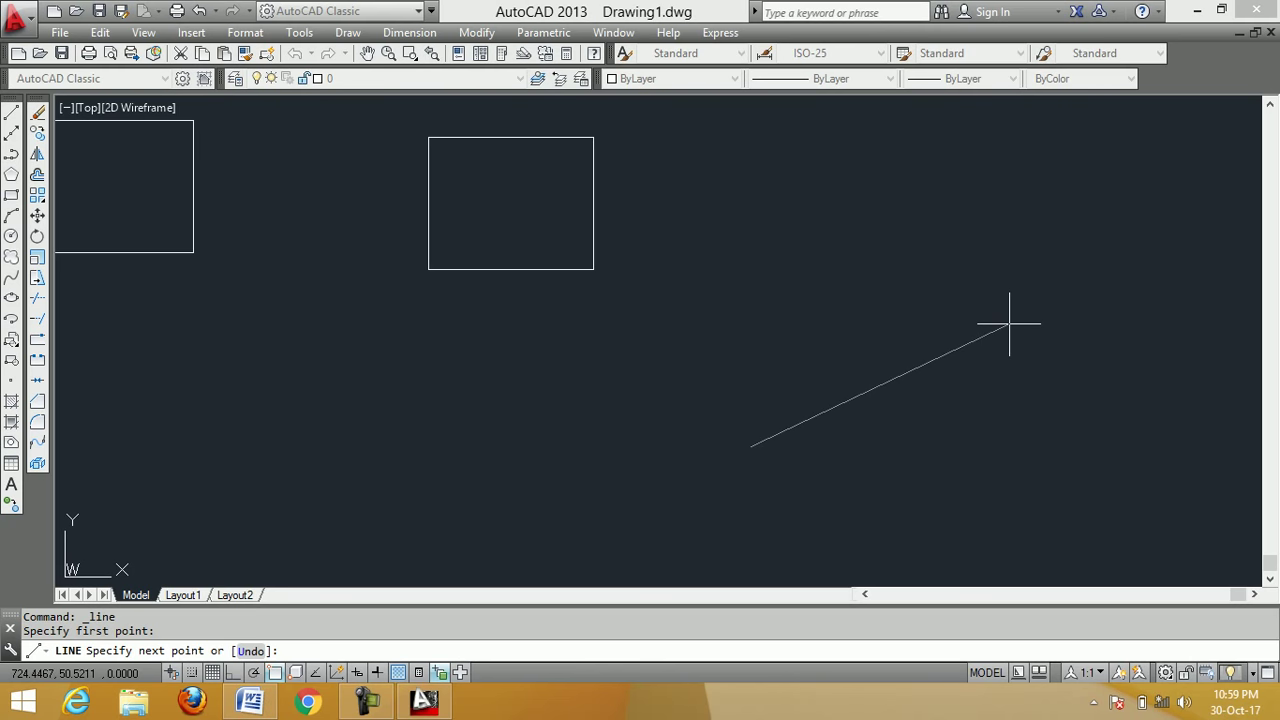
type("@100")
type("<0")
key("Return")
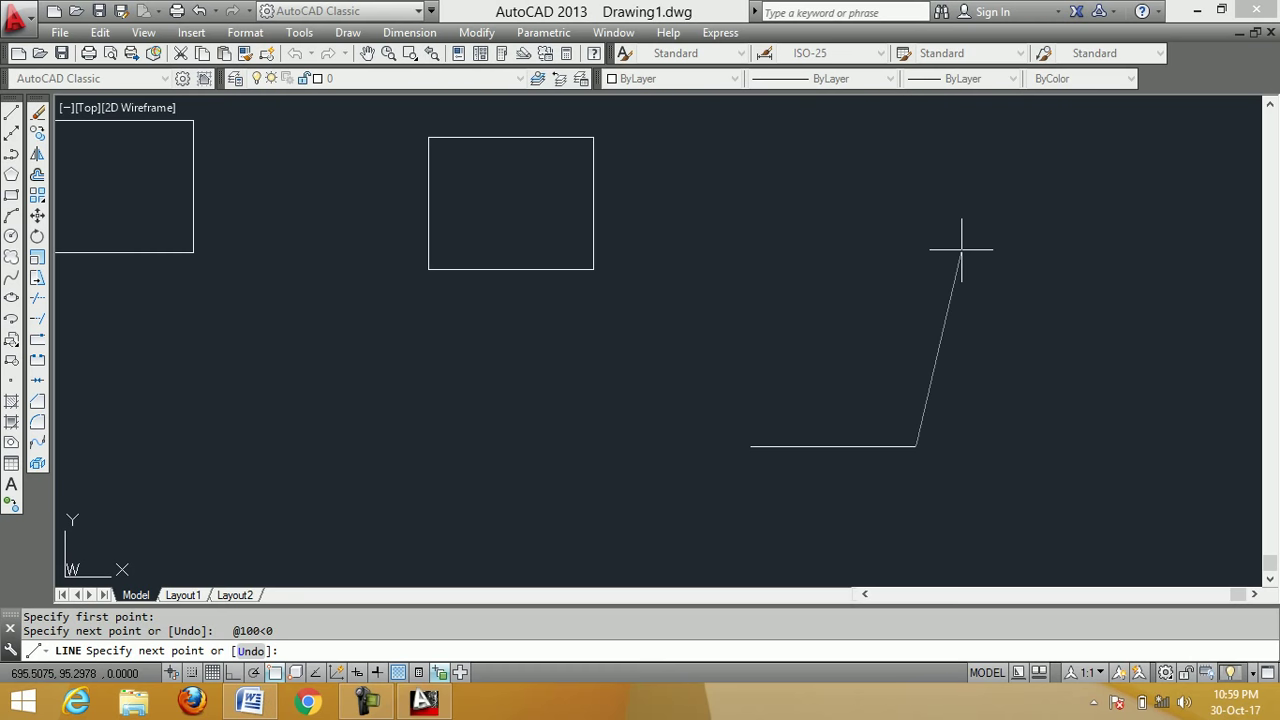
type("@80<90")
key("Return")
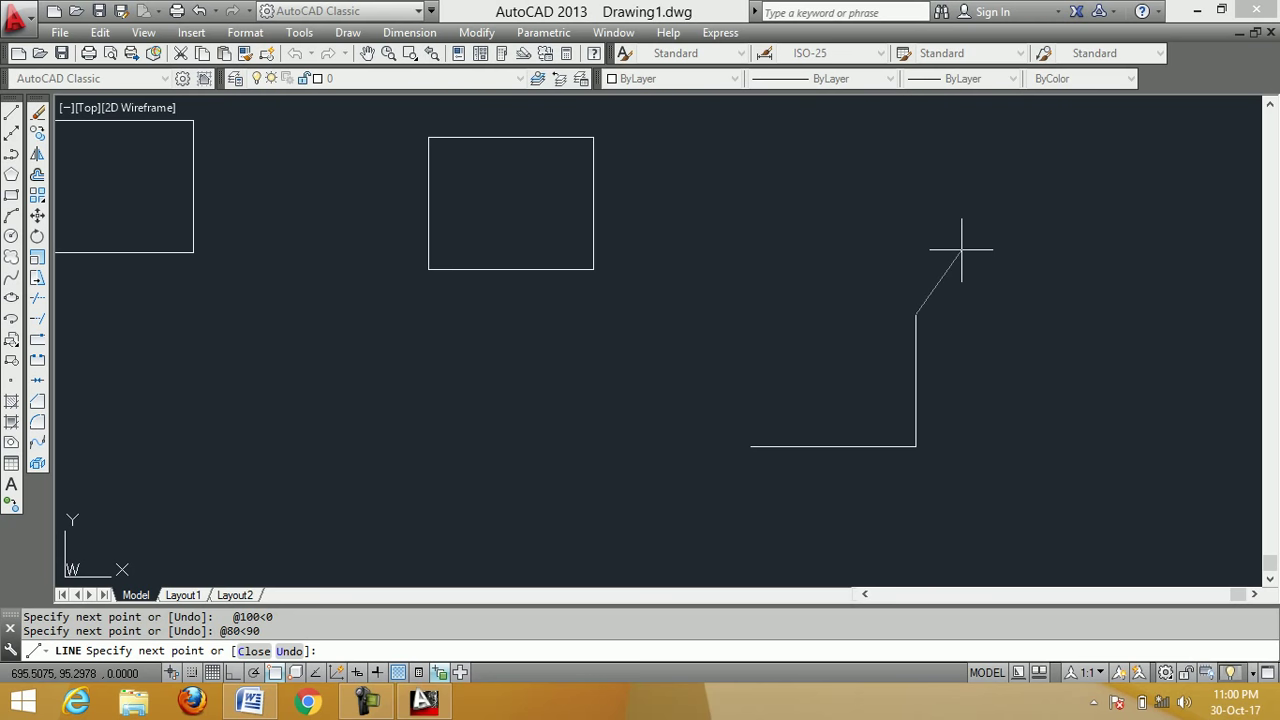
type("@100<")
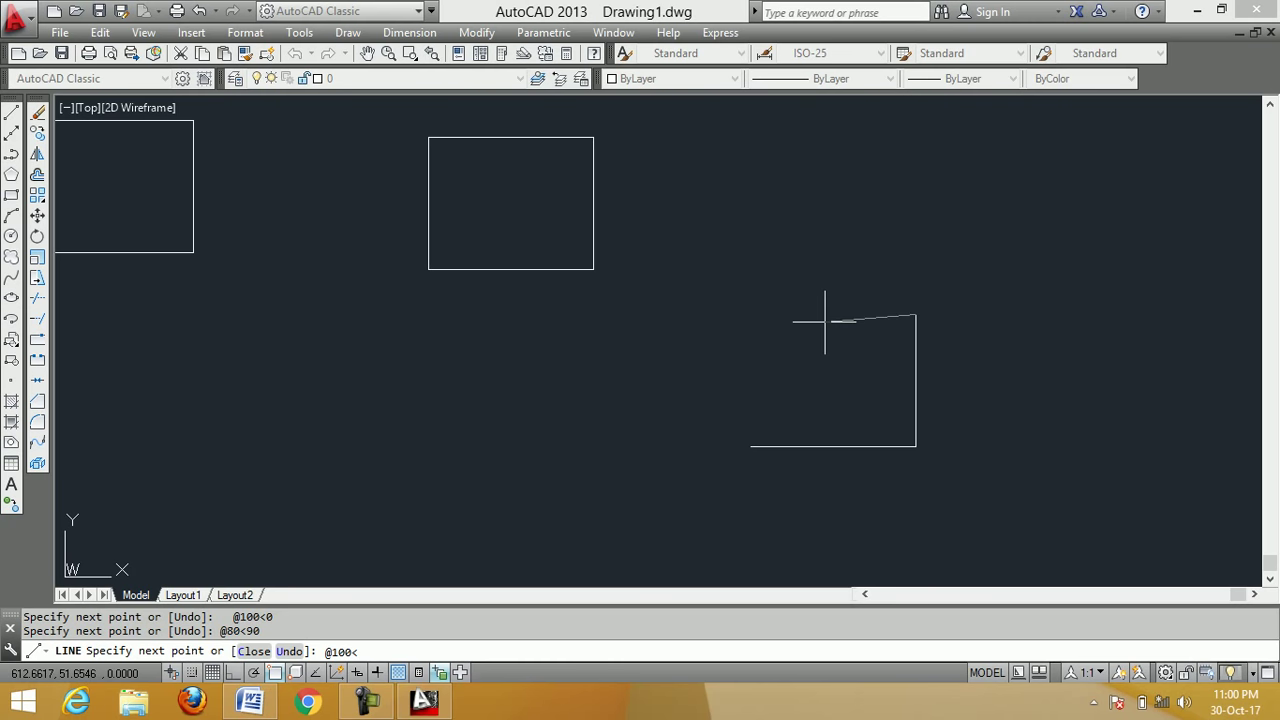
type("180")
key("Return")
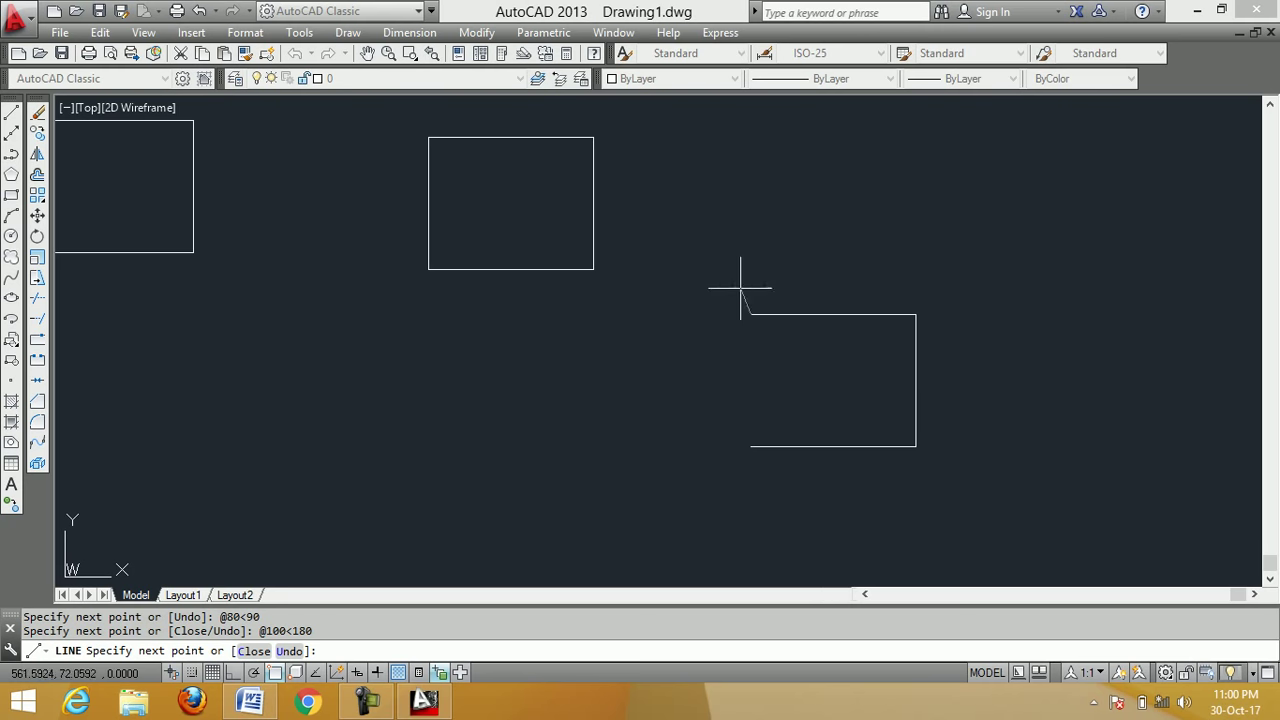
type("@")
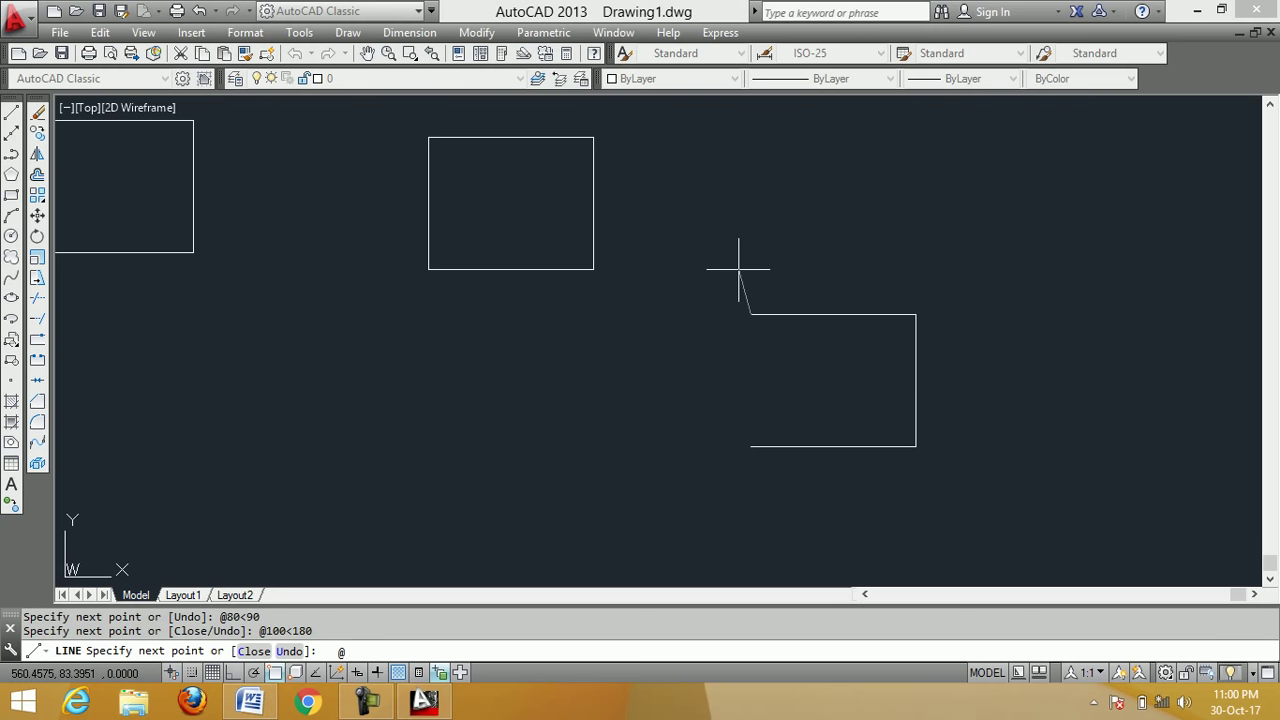
type("80<270")
key("Return")
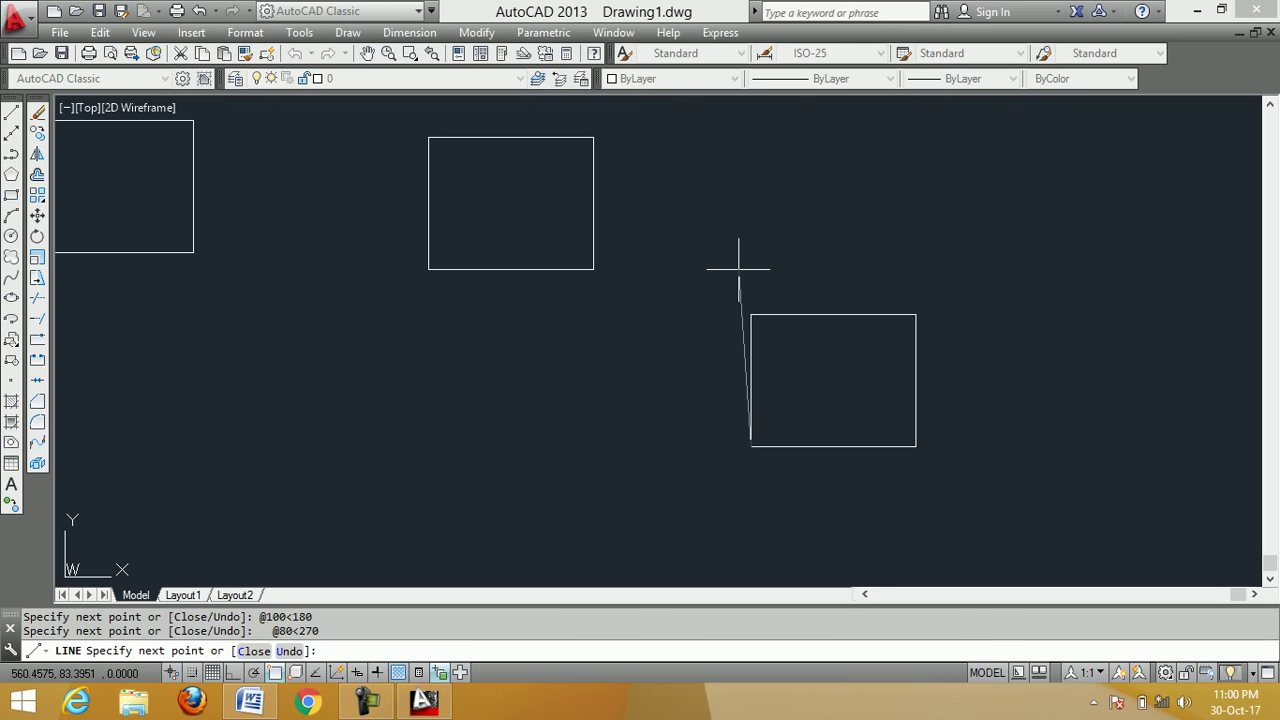
key("Return")
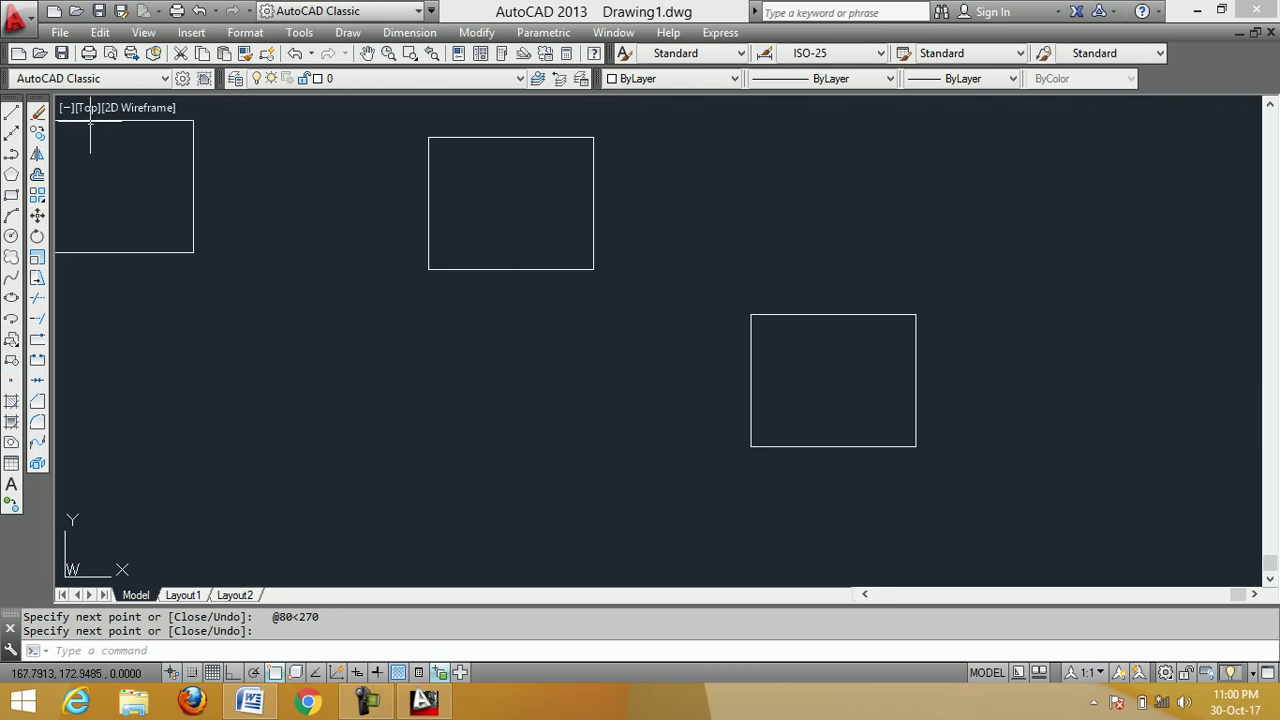
Erase all three rectangles, 11 objects, using one crossing window
left_click(37, 114)
left_click(1005, 500)
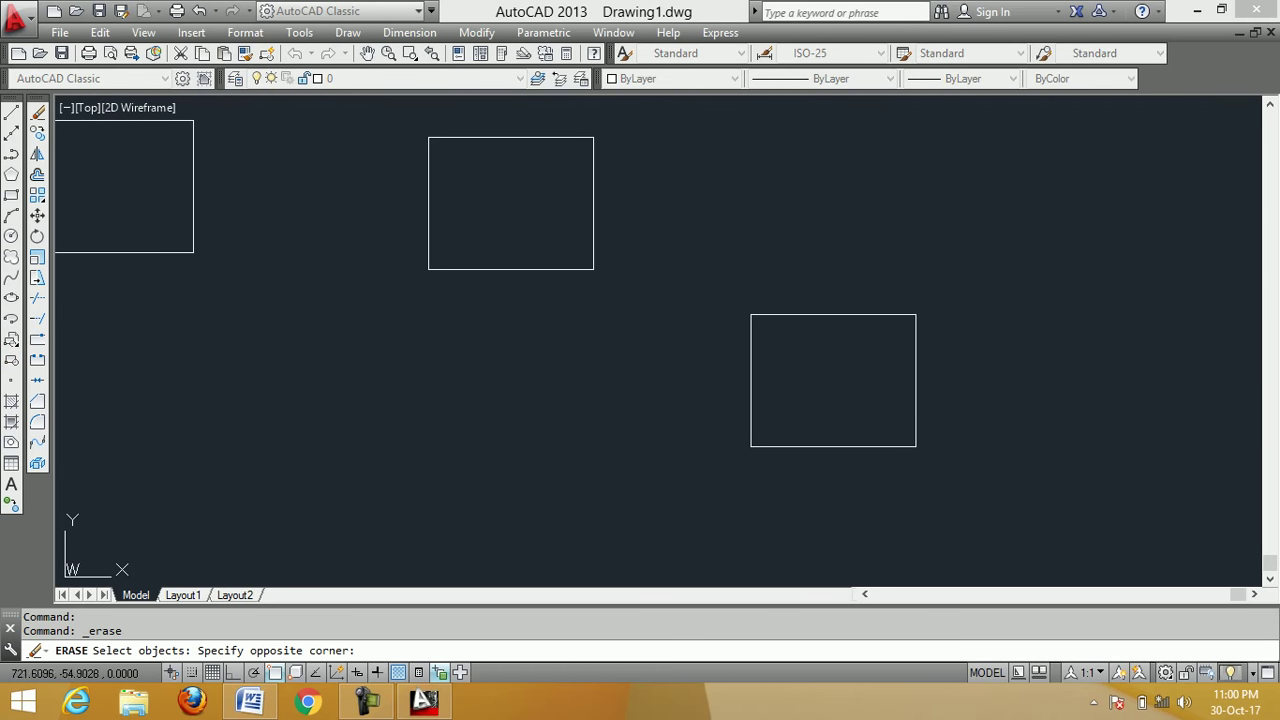
left_click(128, 108)
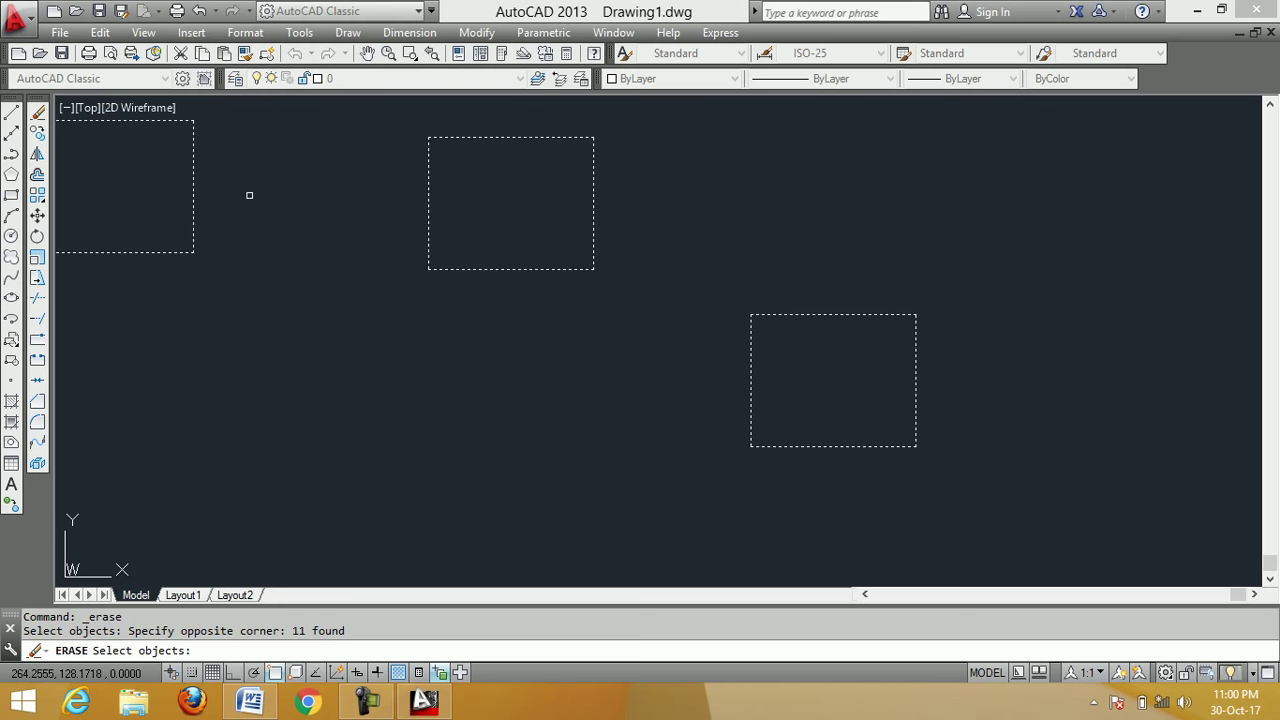
key("Return")
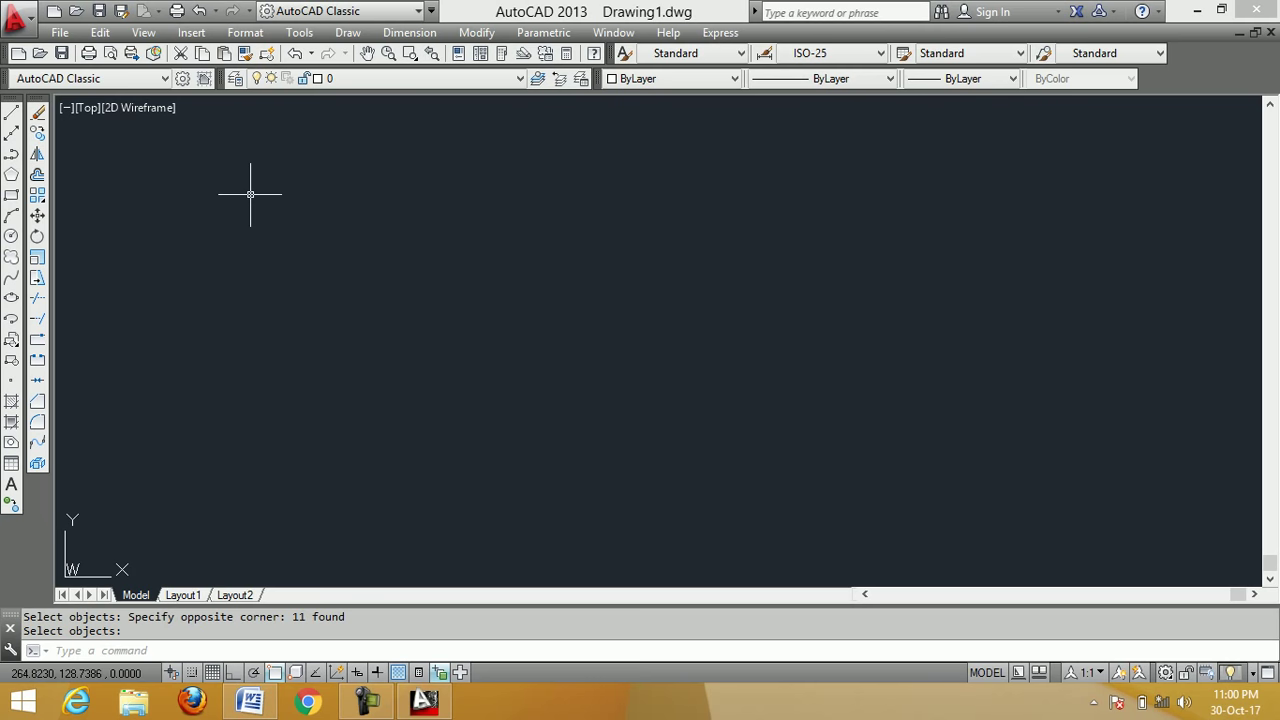
Toggle Ortho mode in the status bar so it ends up switched on
left_click(236, 679)
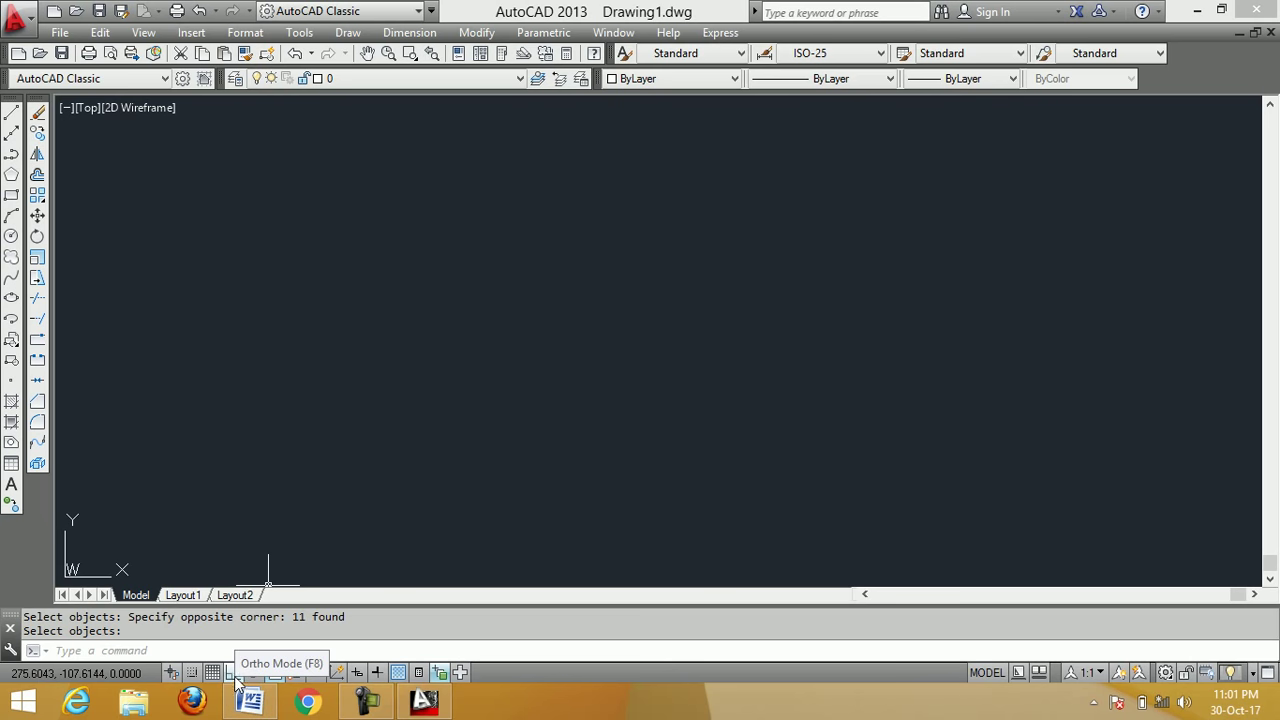
left_click(236, 679)
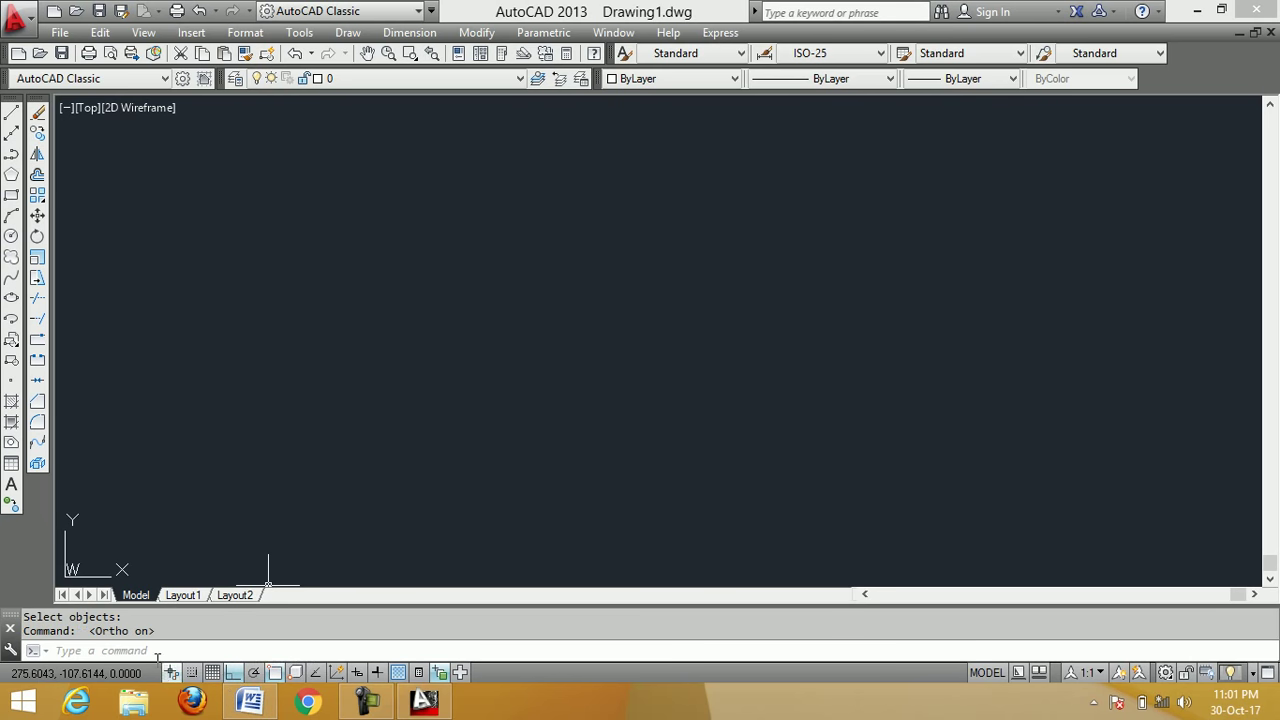
left_click(235, 678)
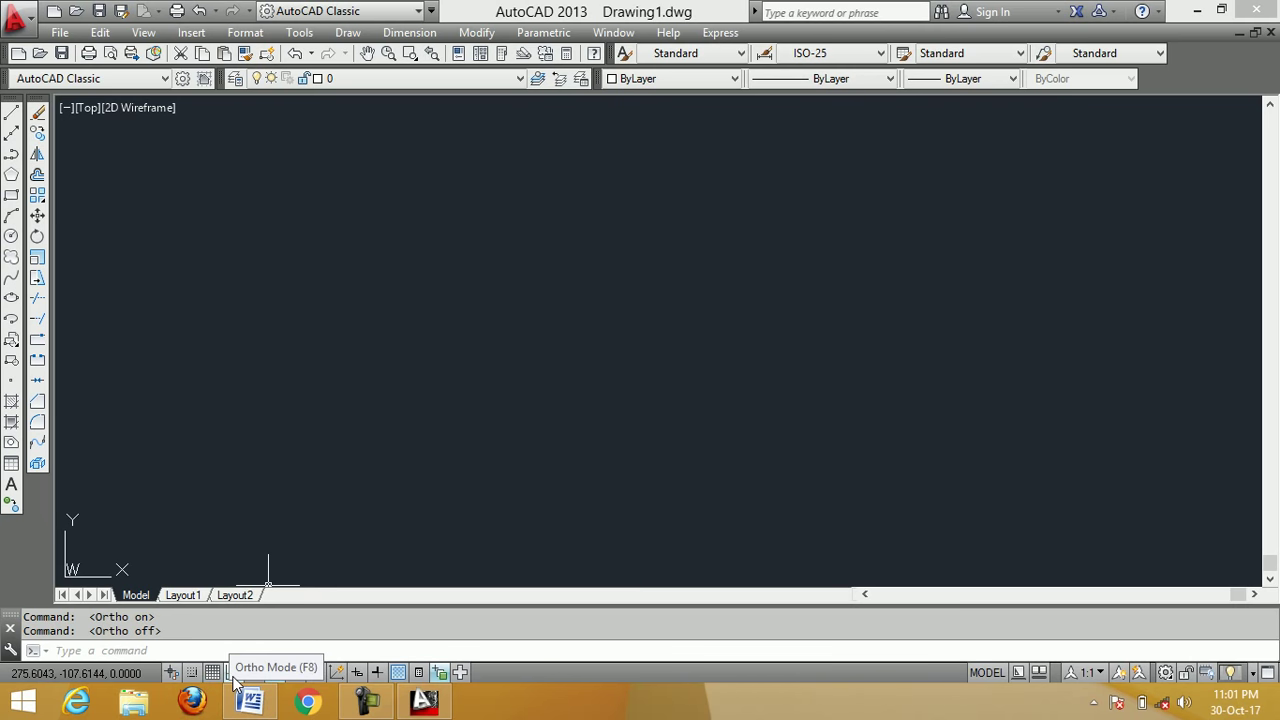
left_click(233, 674)
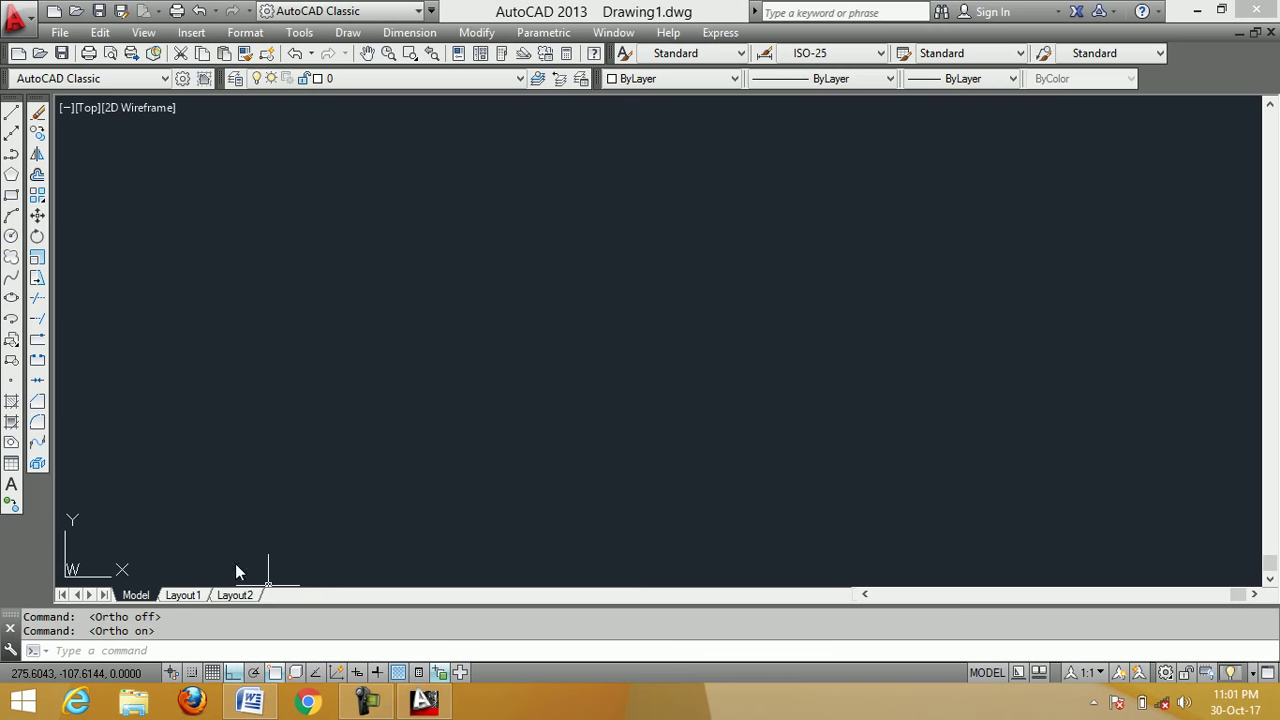
With Ortho on, draw a closed rectangle by entering side lengths 100, 80, 100 and 80
left_click(12, 116)
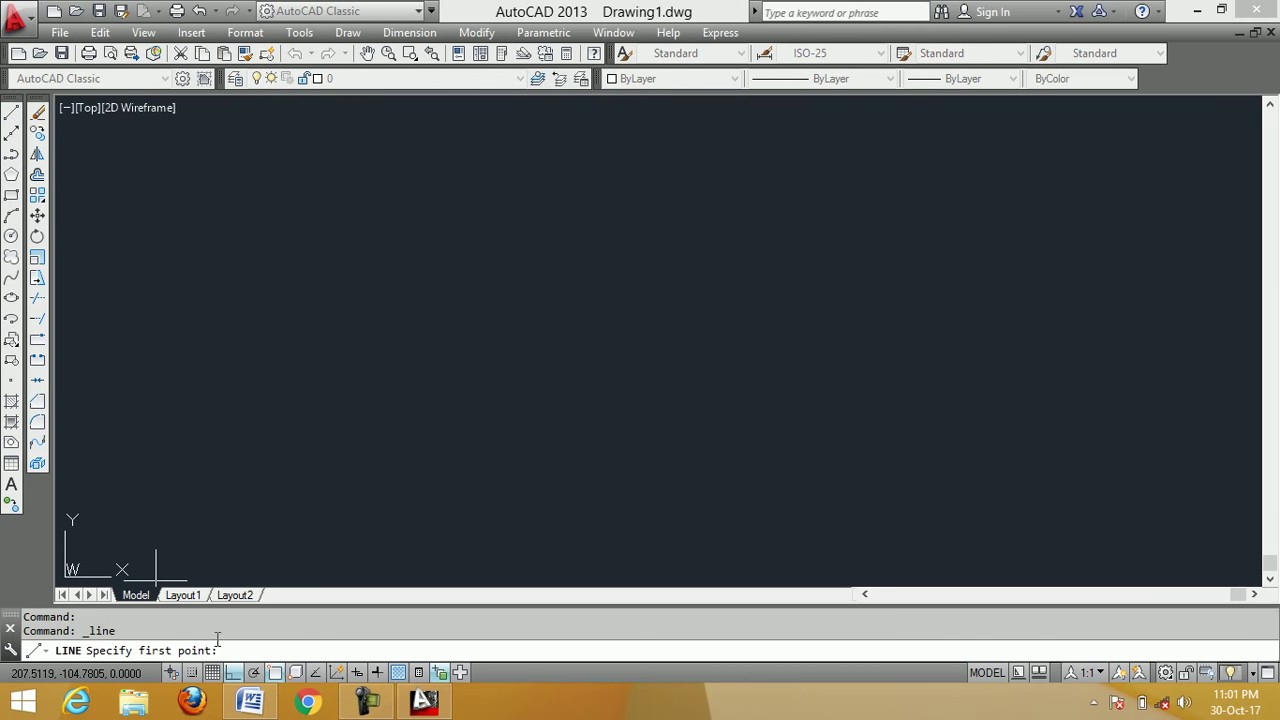
left_click(337, 451)
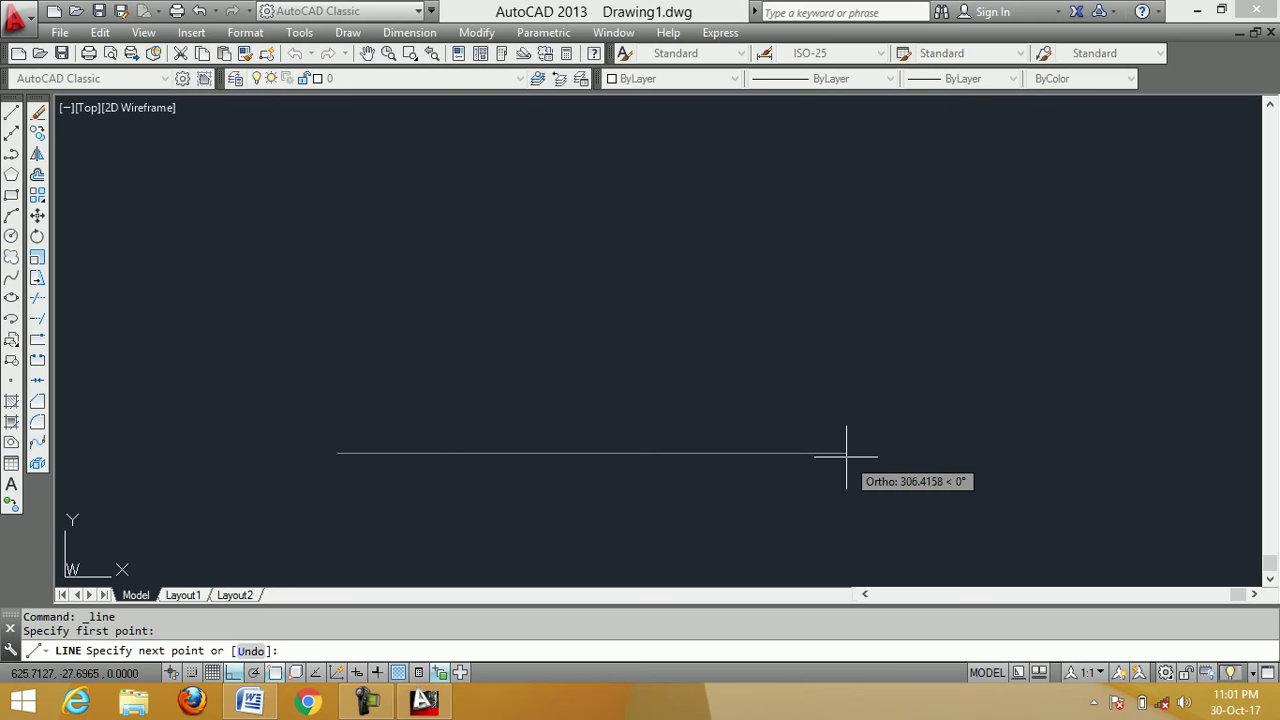
type("100")
key("Return")
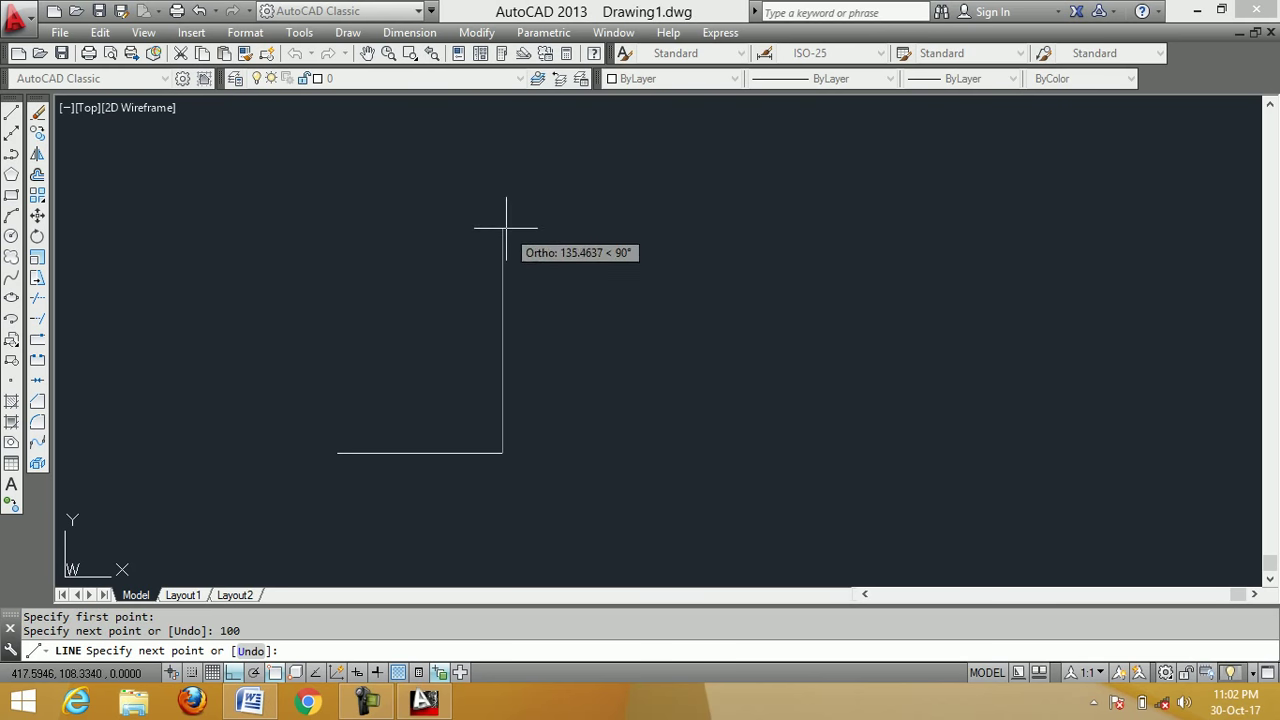
type("80")
key("Return")
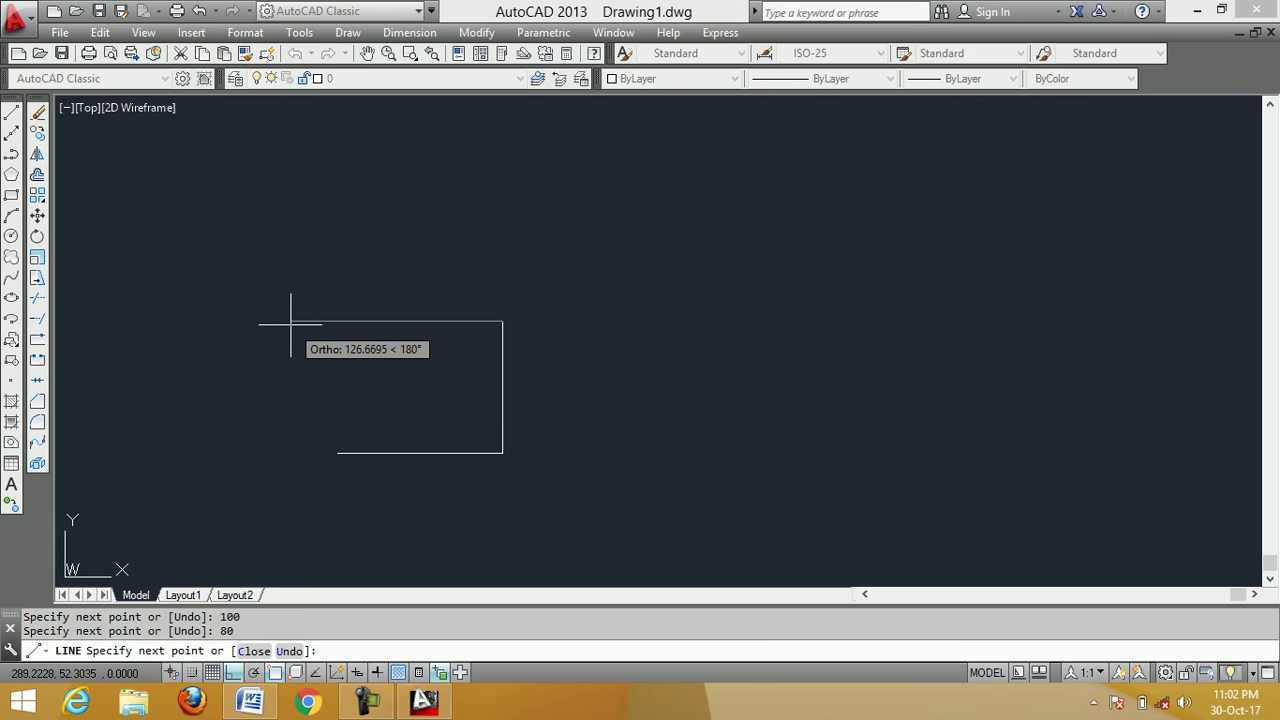
type("100")
key("Return")
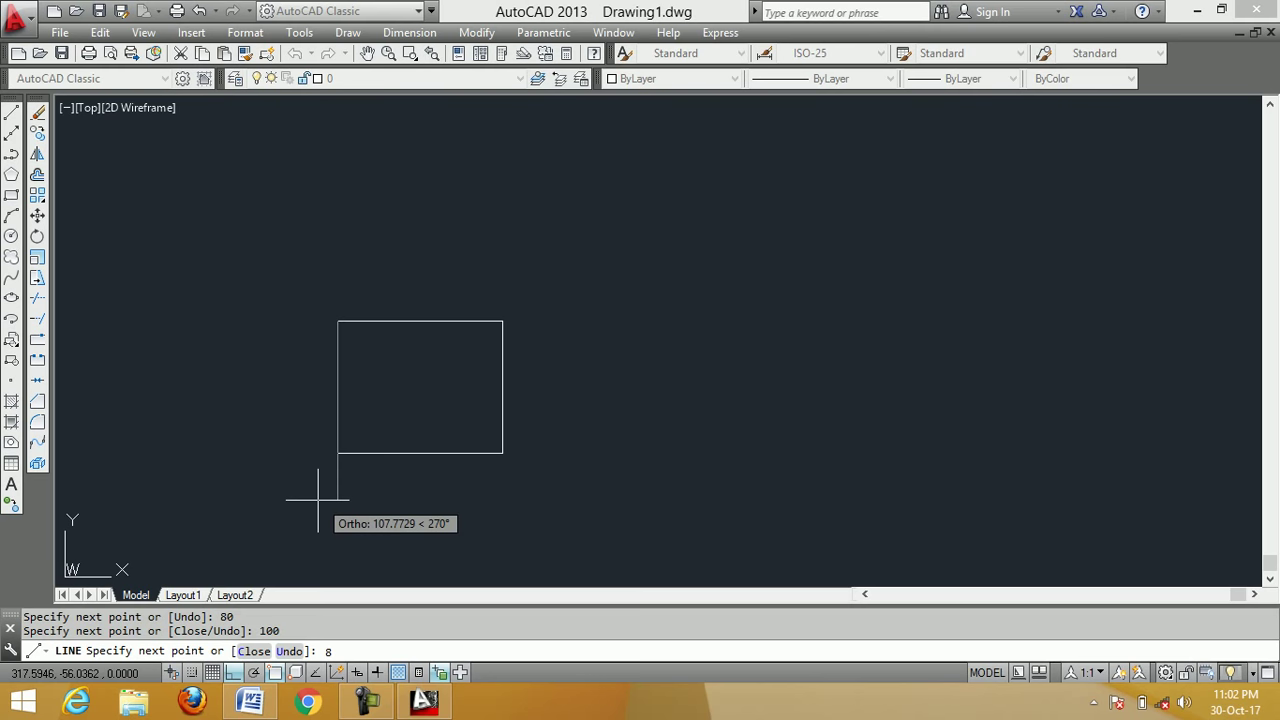
key("Return")
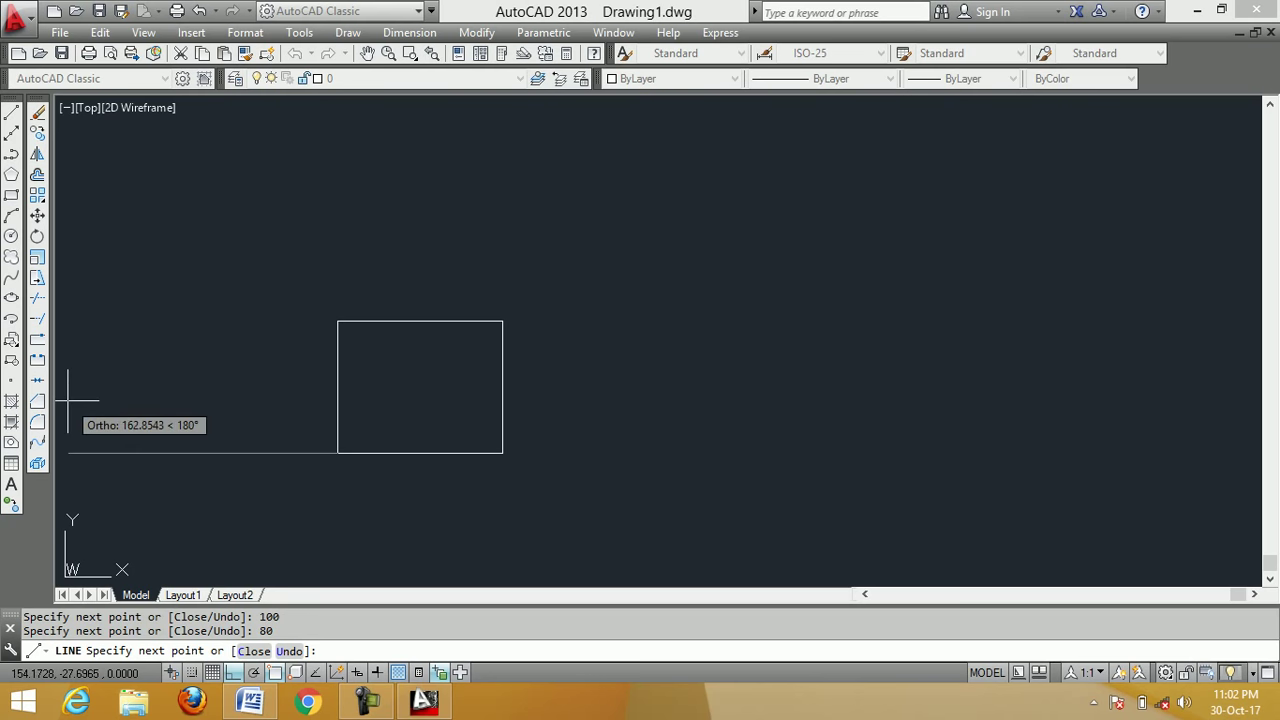
key("Return")
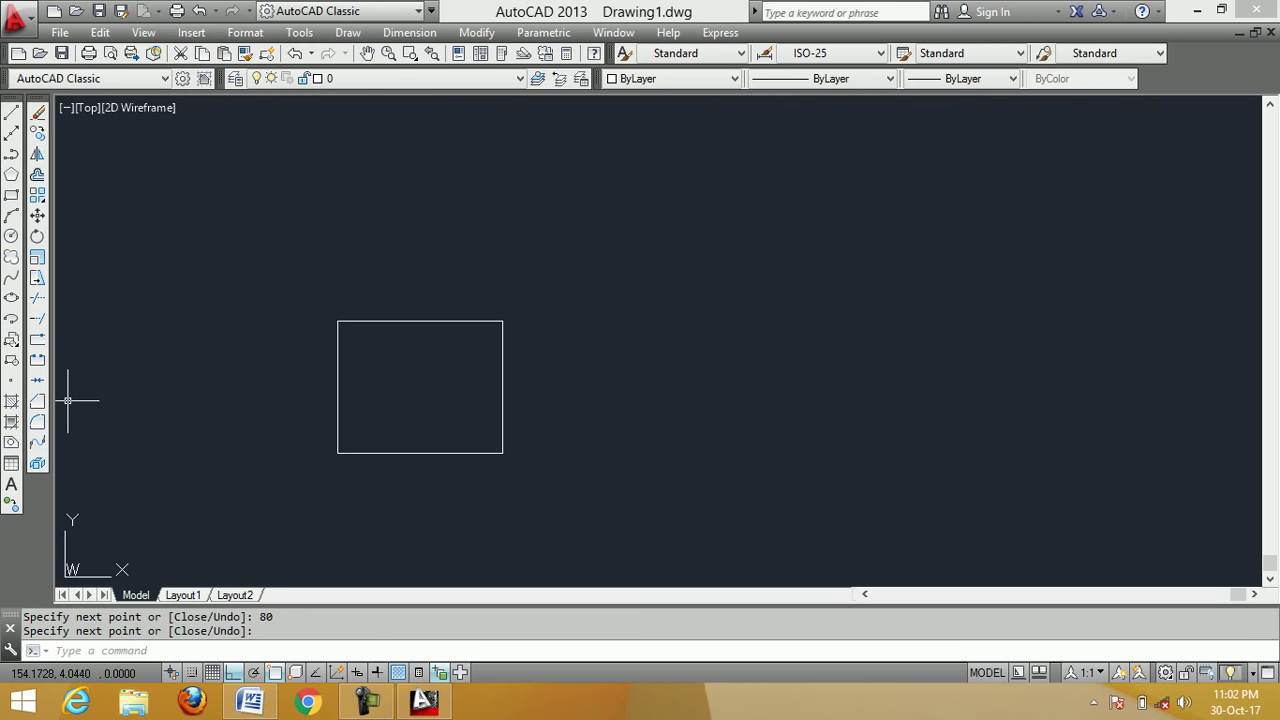
Erase the rectangle's four lines with a selection window
left_click(37, 114)
left_click(602, 502)
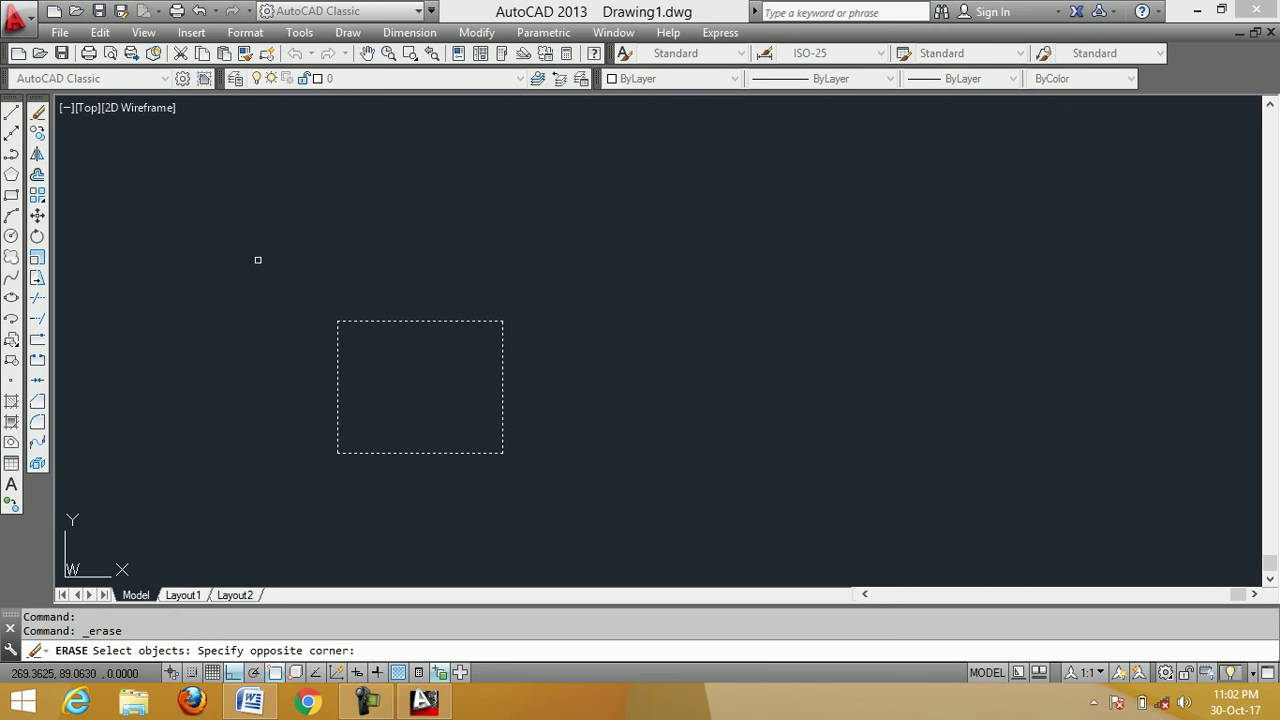
left_click(255, 260)
key("Return")
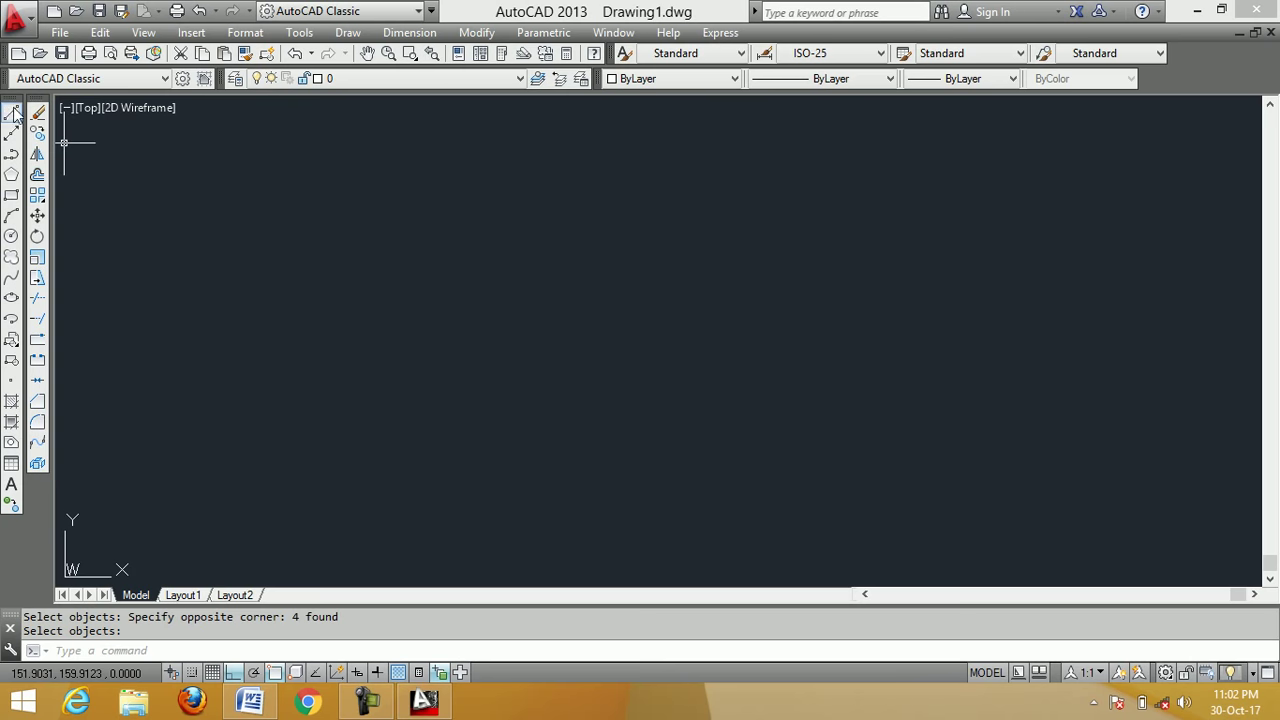
Turn Ortho off and draw a five-segment zigzag with three peaks from the lower left
left_click(12, 114)
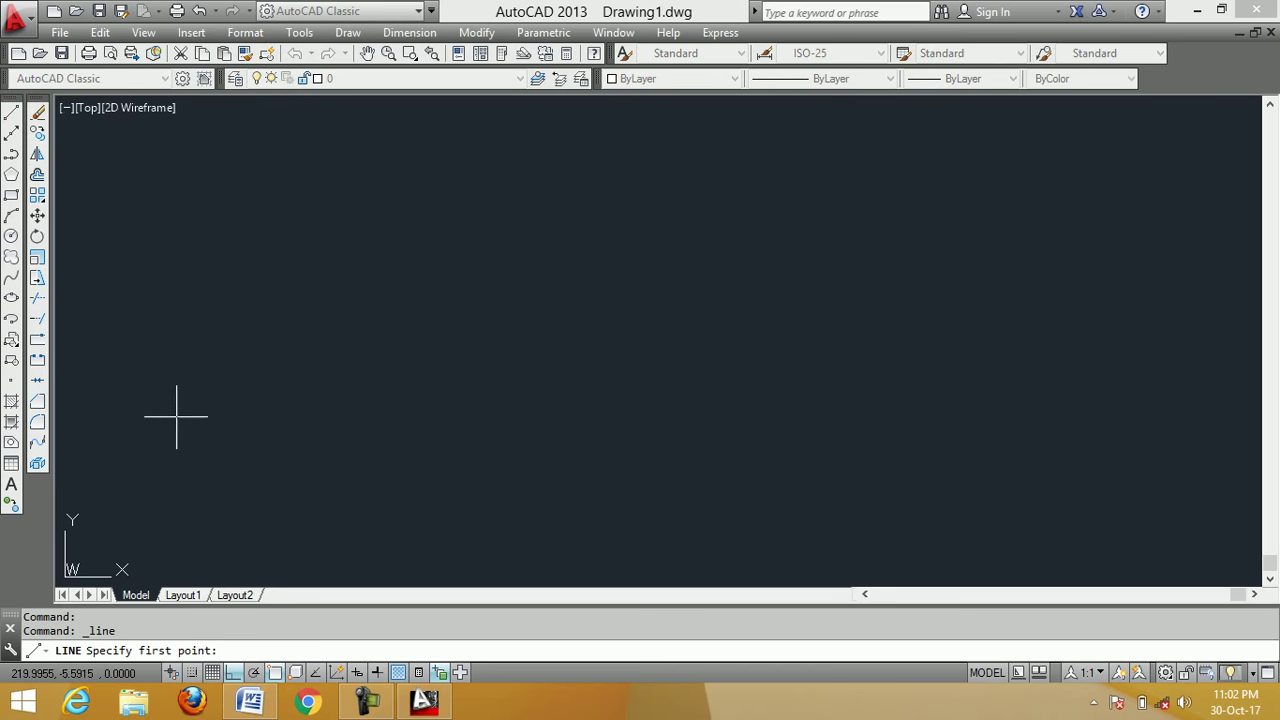
left_click(146, 475)
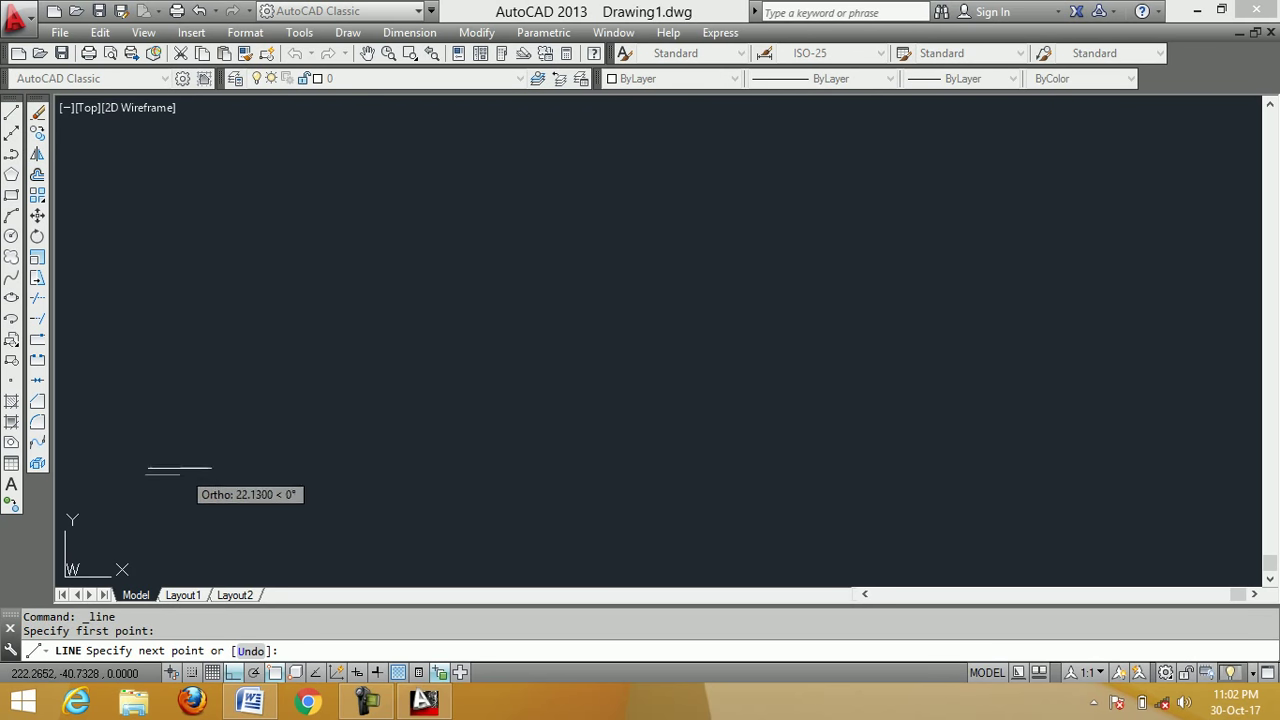
left_click(236, 675)
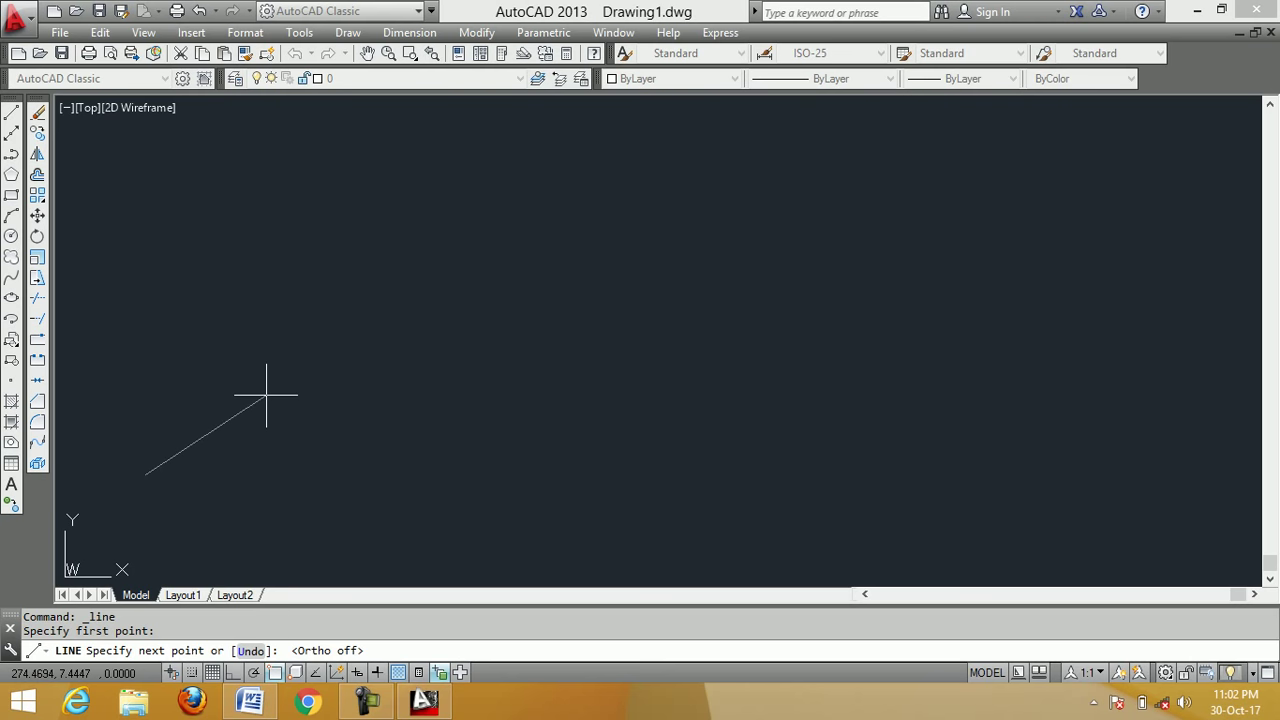
left_click(270, 173)
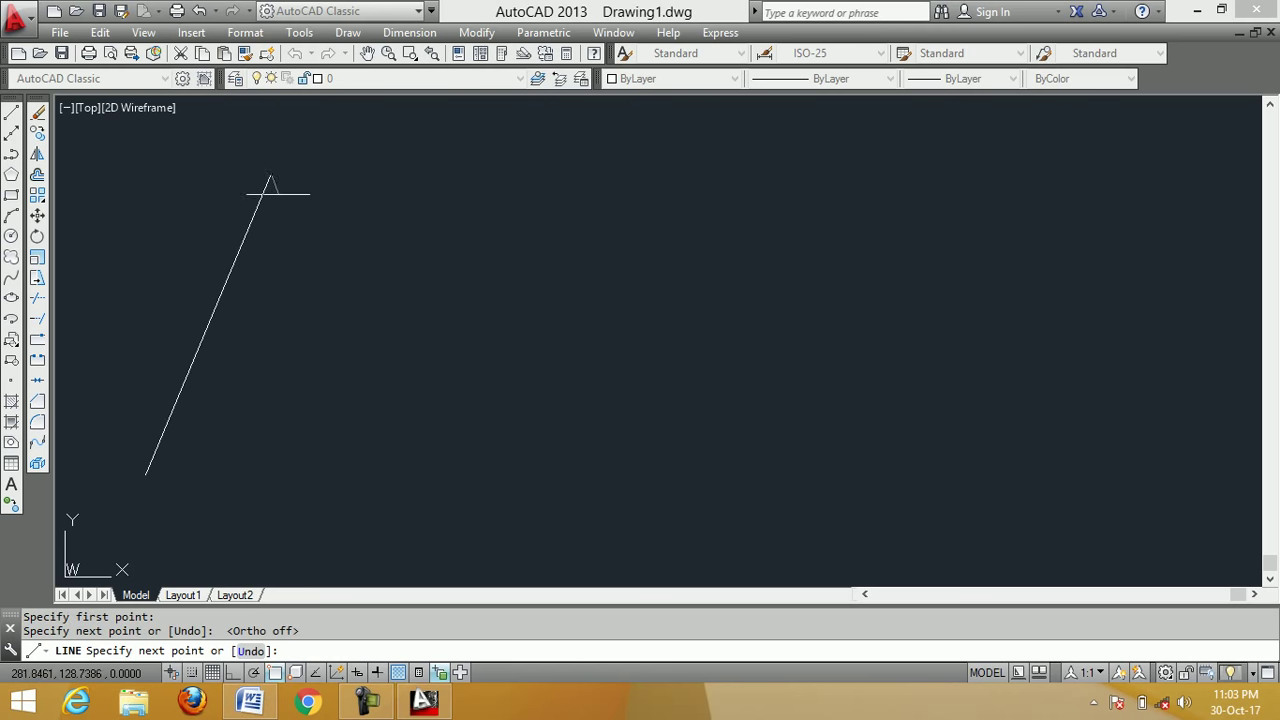
left_click(366, 550)
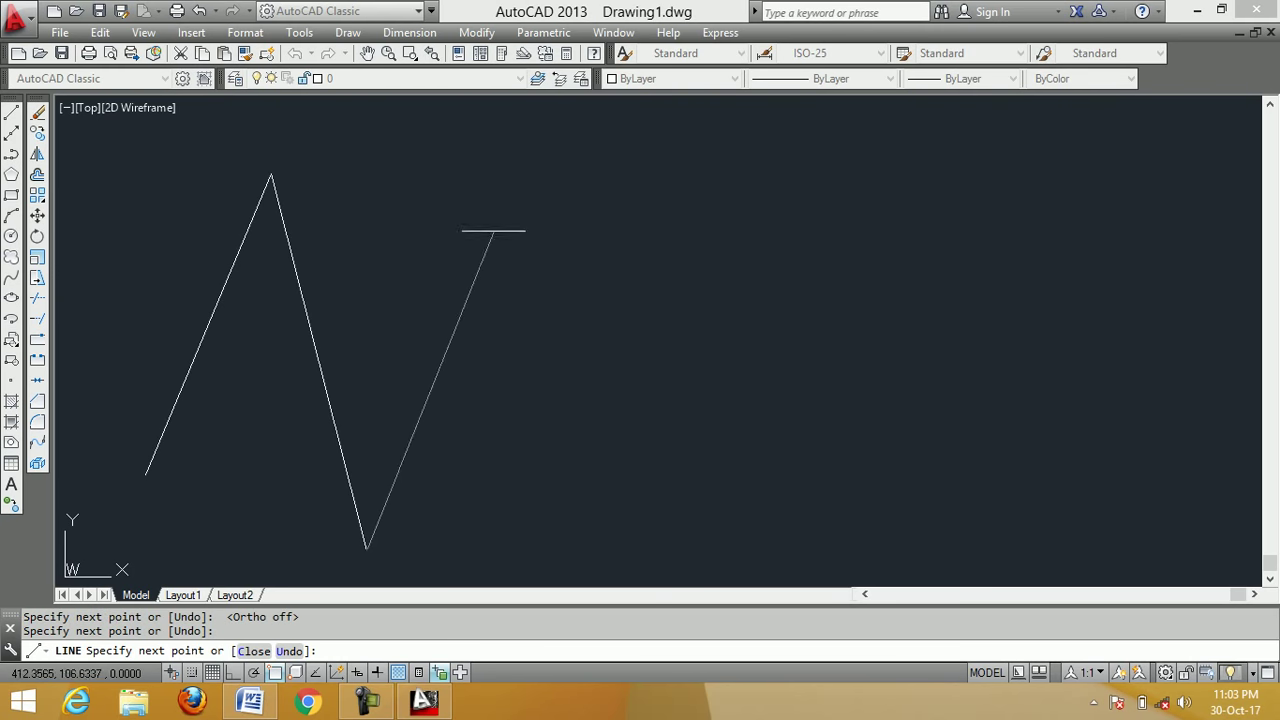
left_click(543, 163)
left_click(597, 545)
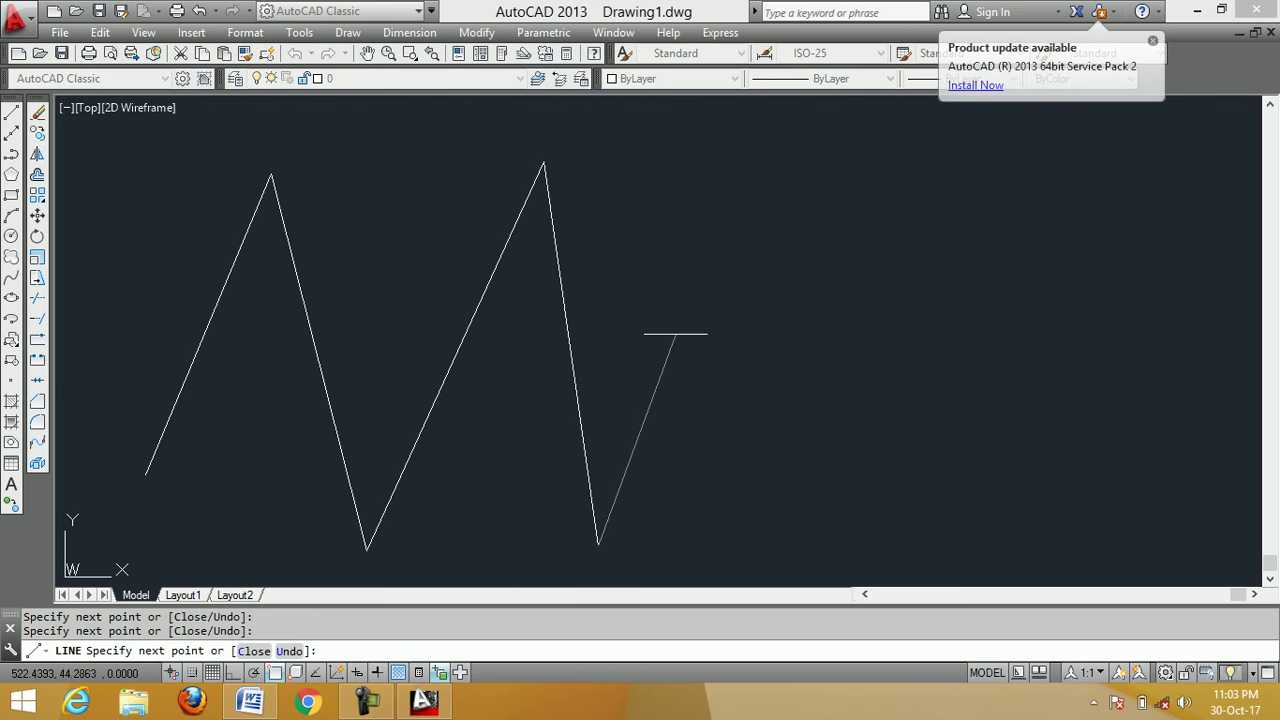
left_click(741, 180)
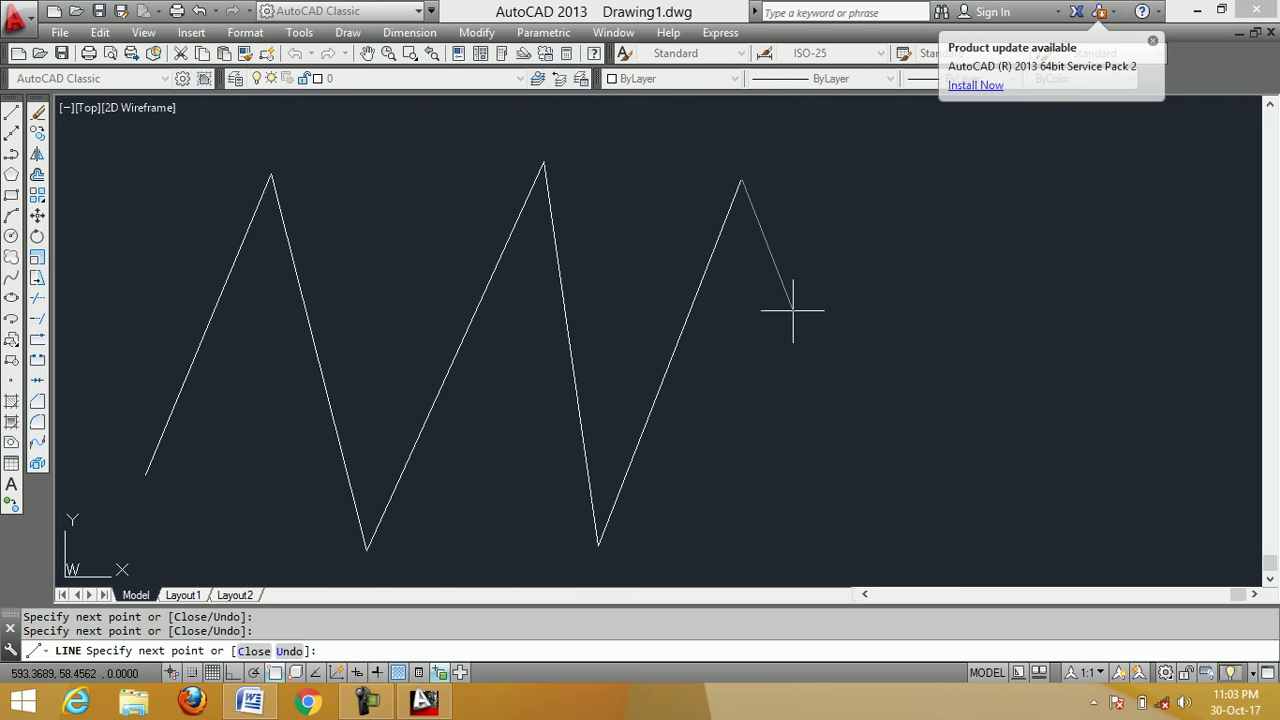
right_click(793, 310)
left_click(816, 330)
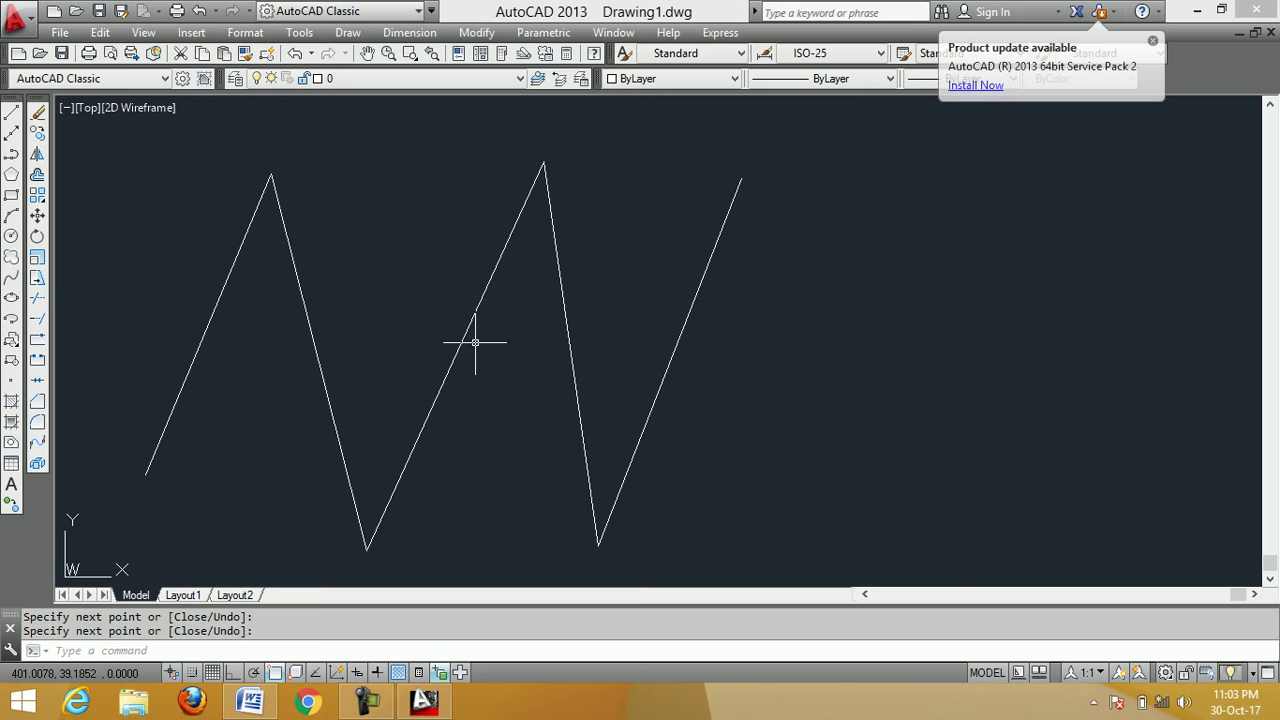
Erase the three rising lines of the zigzag
left_click(38, 116)
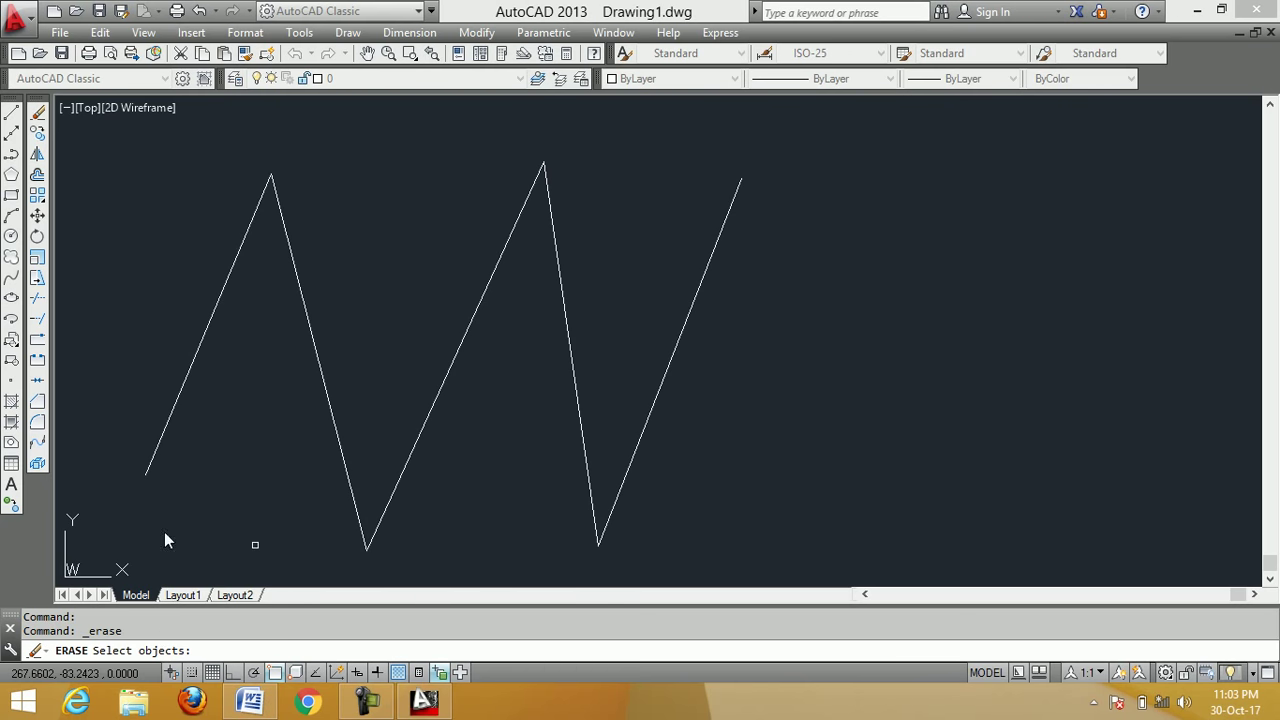
left_click(188, 375)
left_click(437, 397)
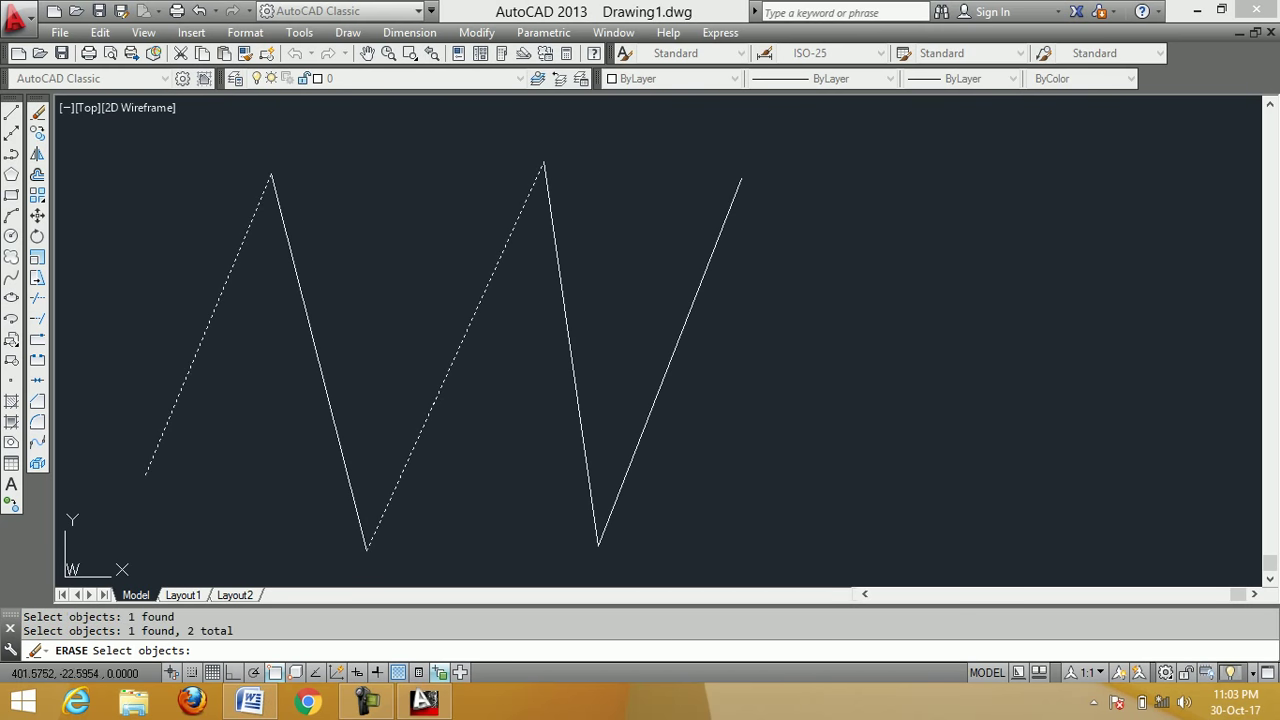
left_click(657, 400)
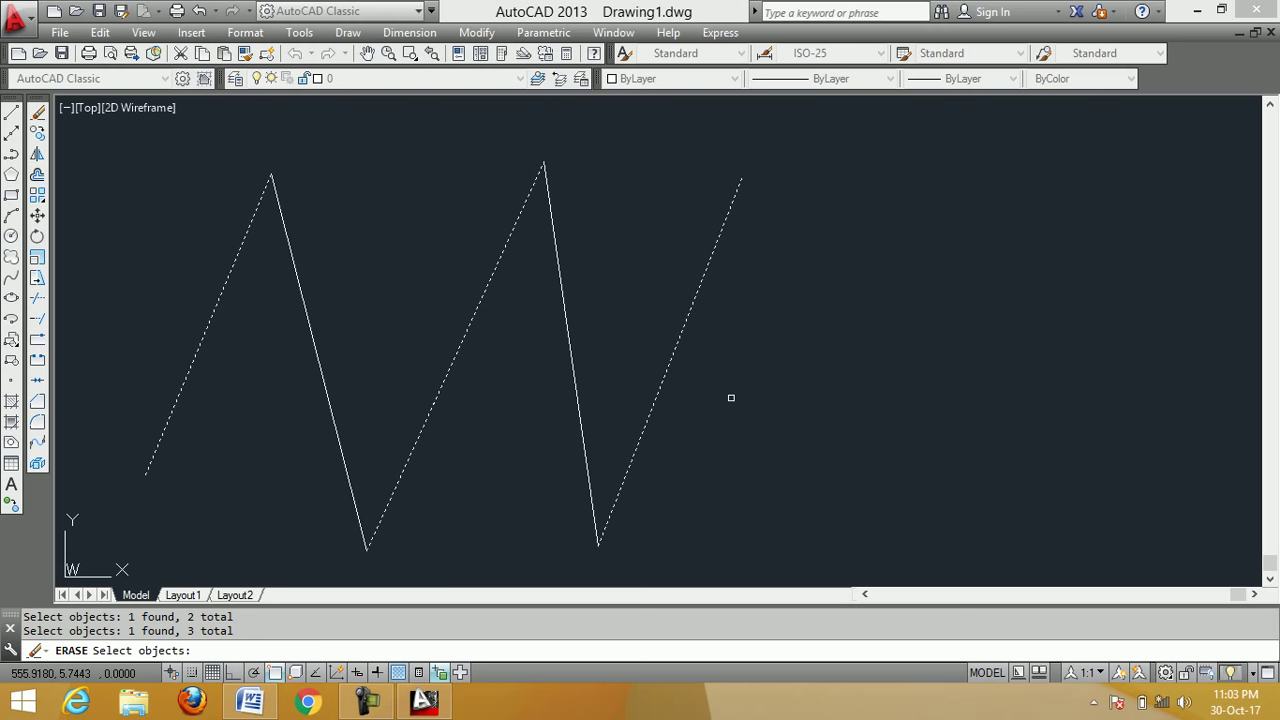
key("Return")
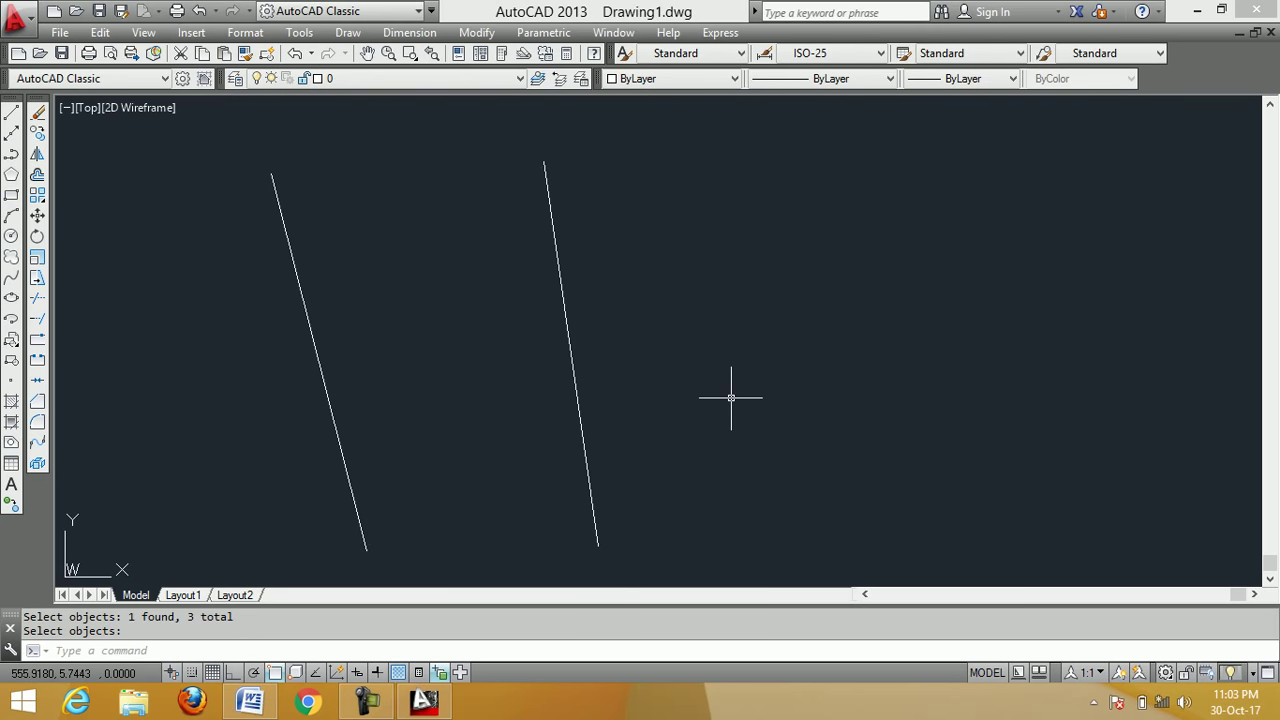
Erase the two remaining diagonal zigzag lines
left_click(39, 114)
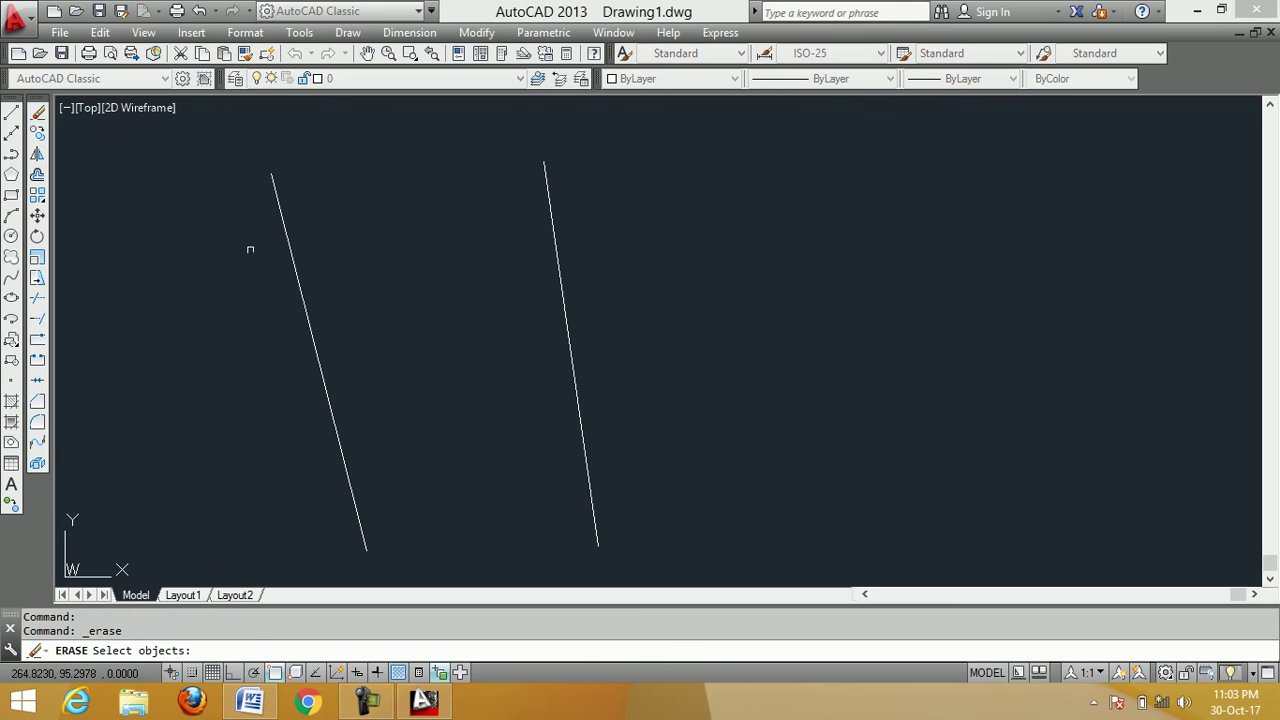
left_click(324, 386)
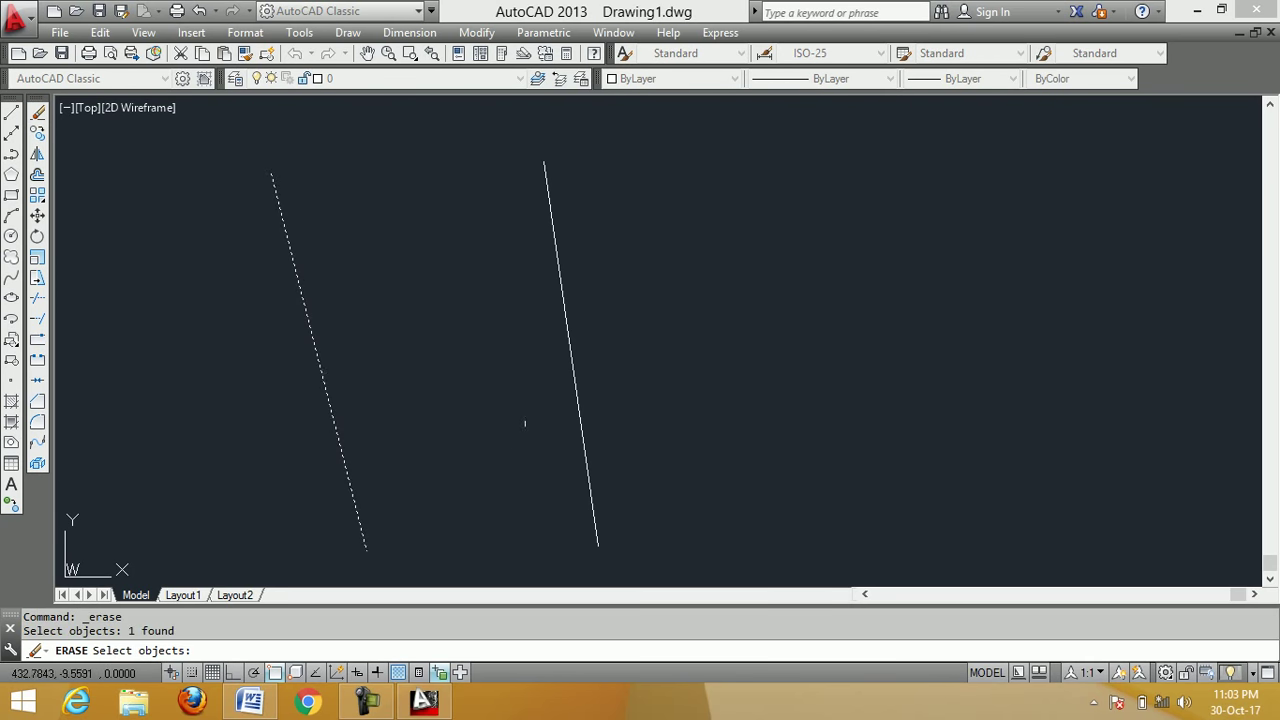
left_click(568, 398)
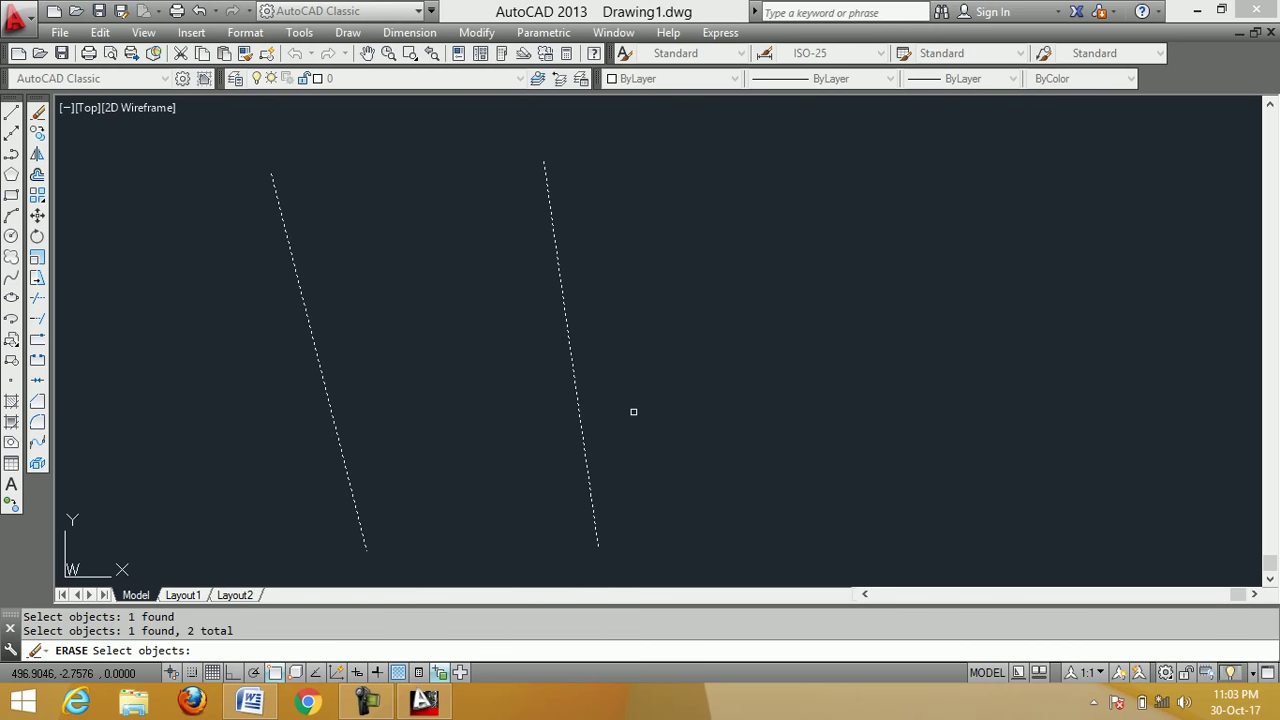
key("Return")
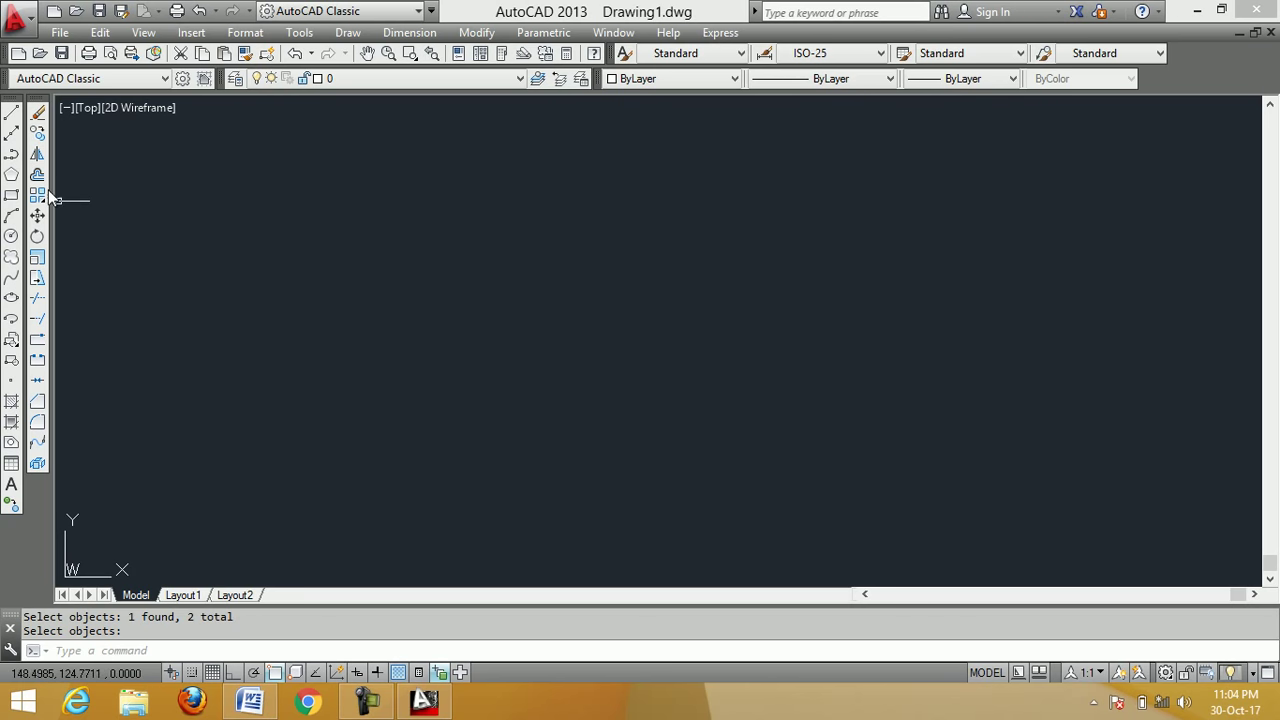
Draw a six-segment zigzag whose three peaks get progressively lower toward the right
left_click(11, 114)
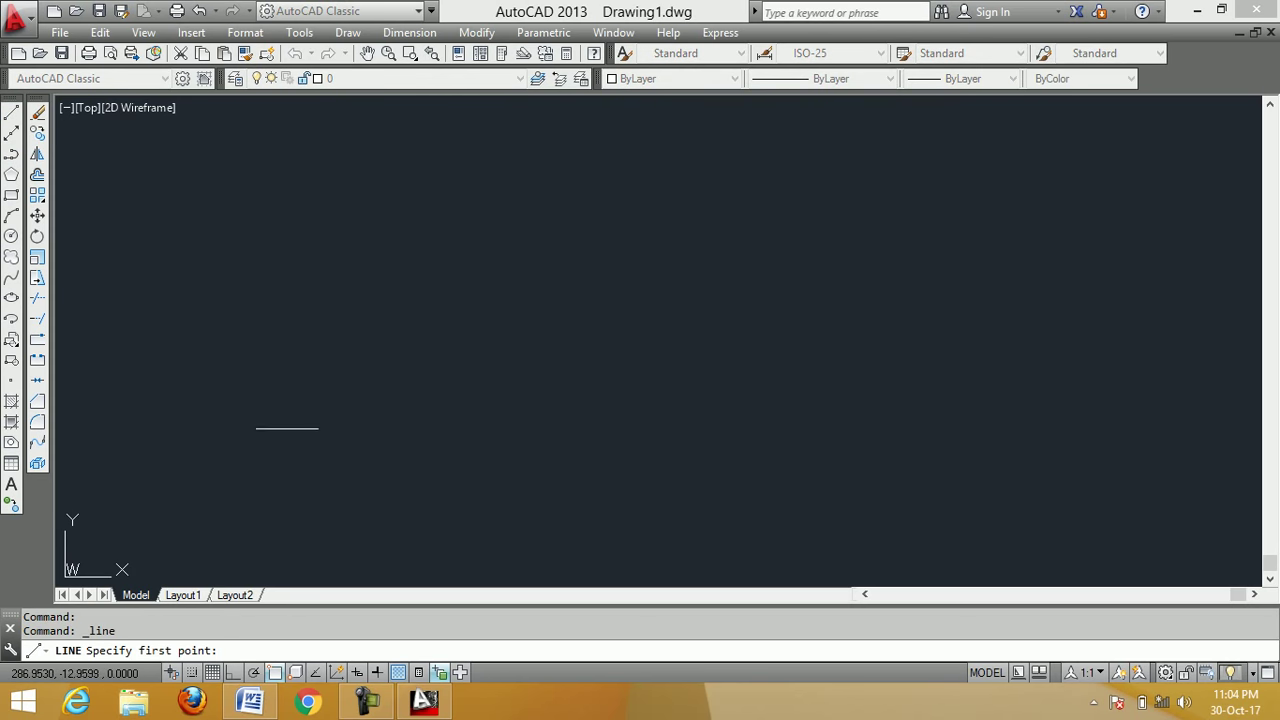
left_click(286, 434)
left_click(441, 200)
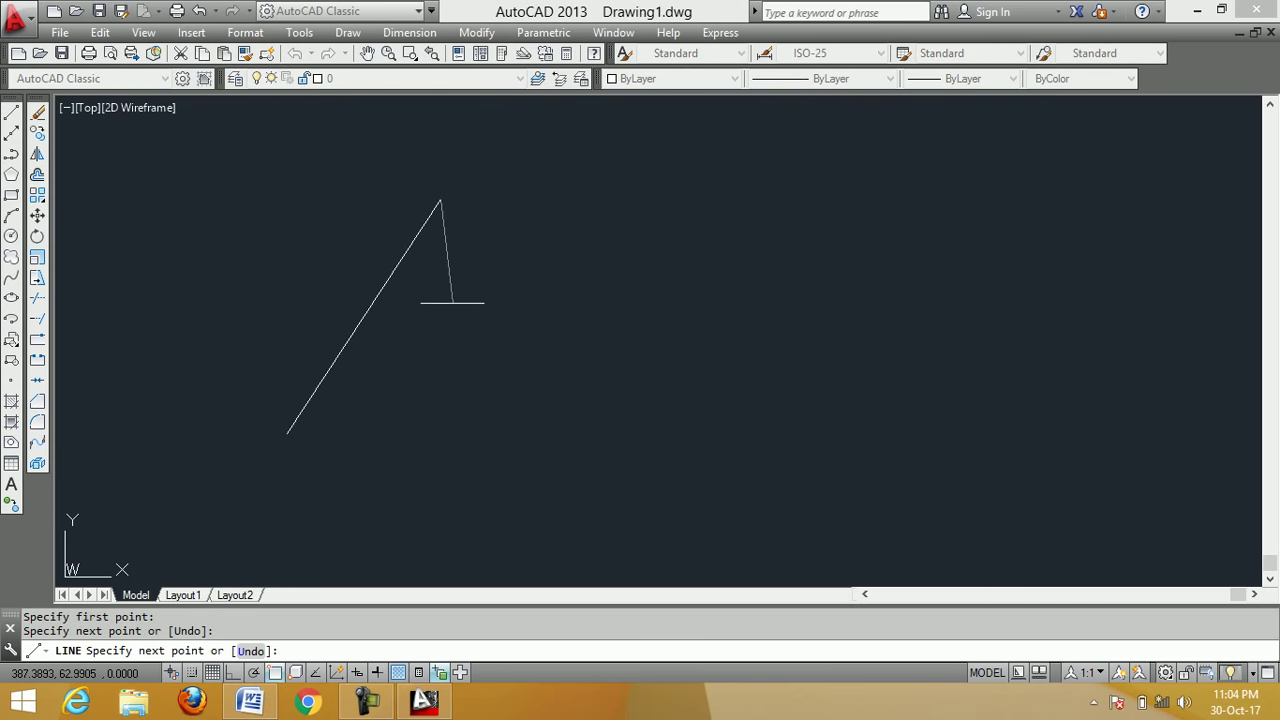
left_click(482, 470)
left_click(591, 272)
left_click(627, 498)
left_click(706, 332)
left_click(747, 473)
right_click(791, 398)
left_click(812, 410)
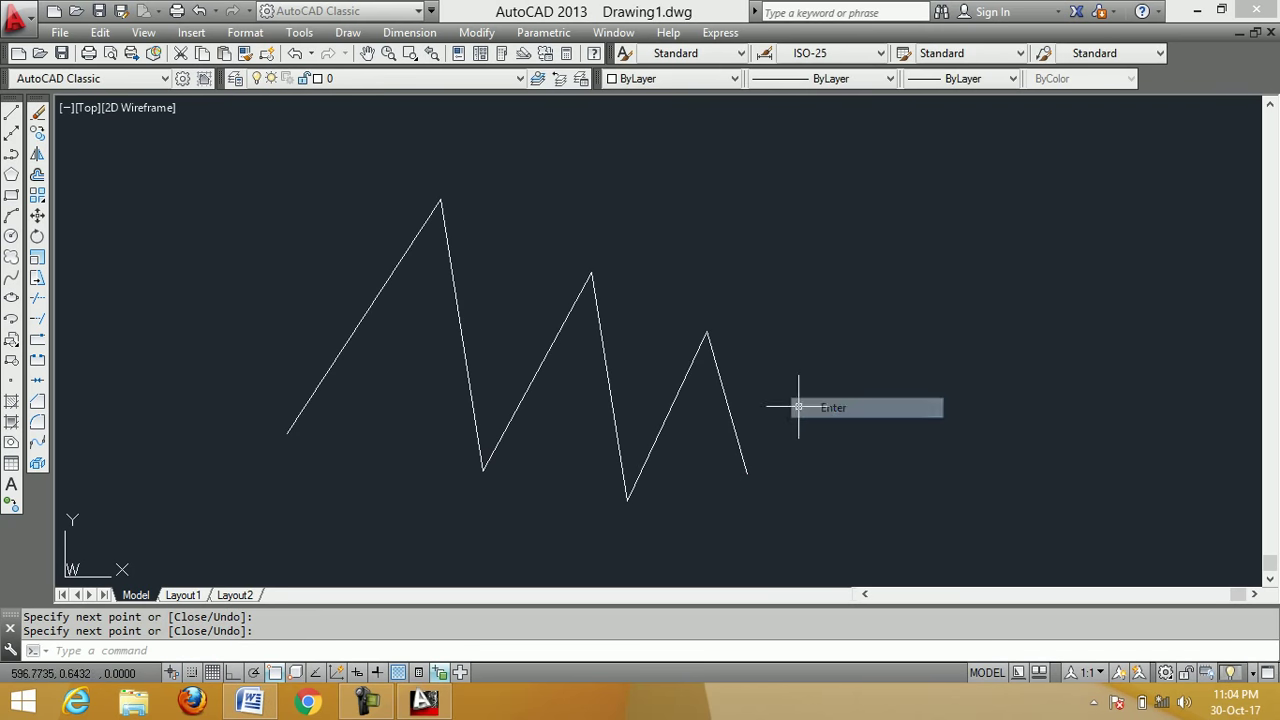
left_click(38, 115)
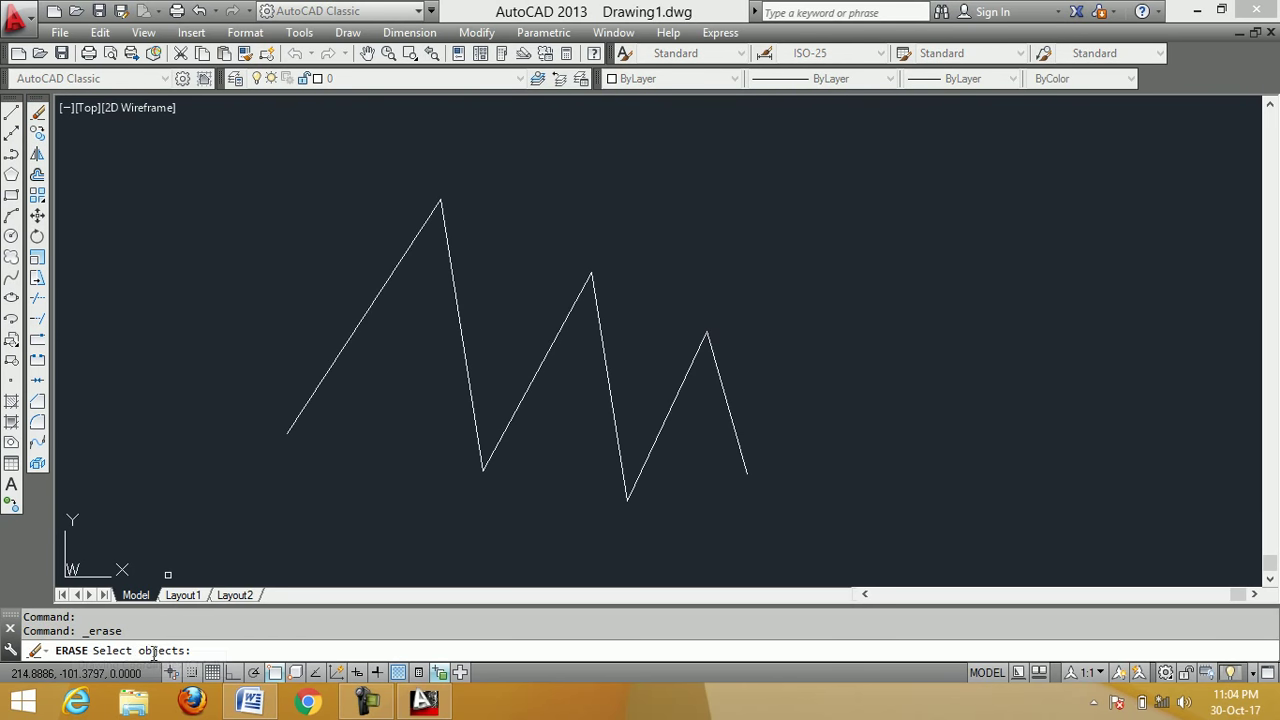
Window-select and erase the six zigzag lines, then undo to restore them
left_click(834, 545)
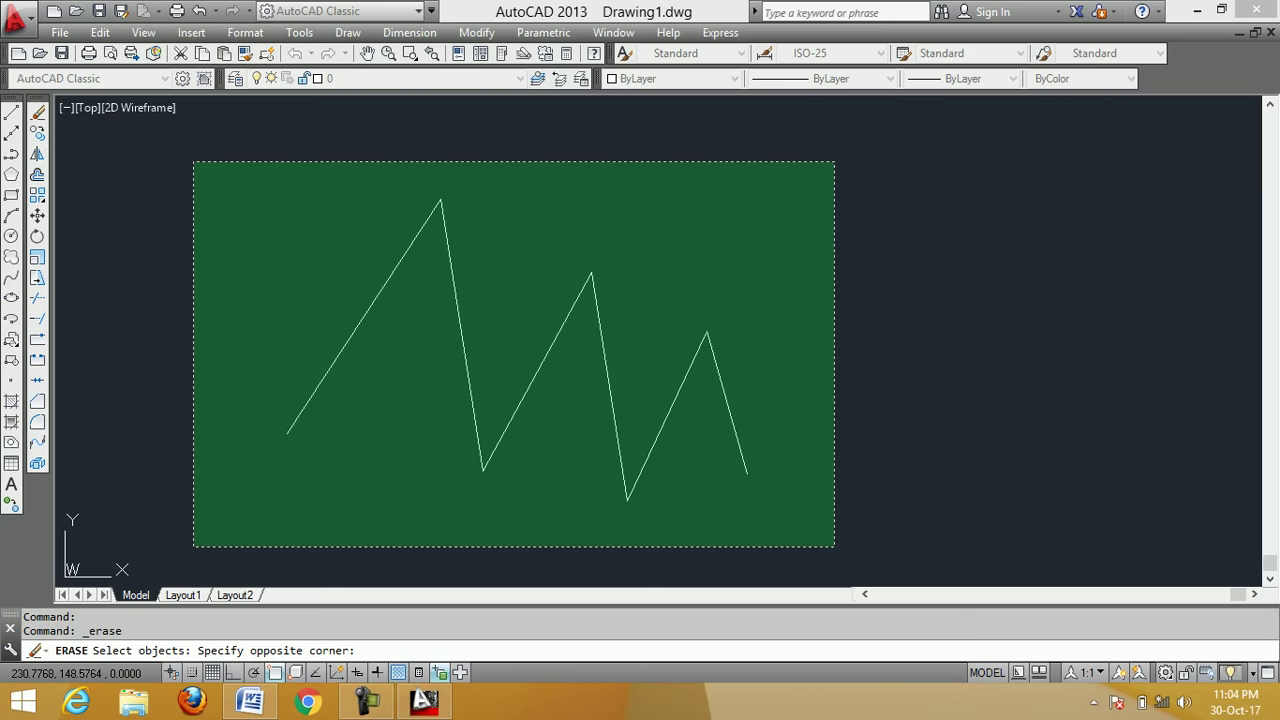
left_click(193, 161)
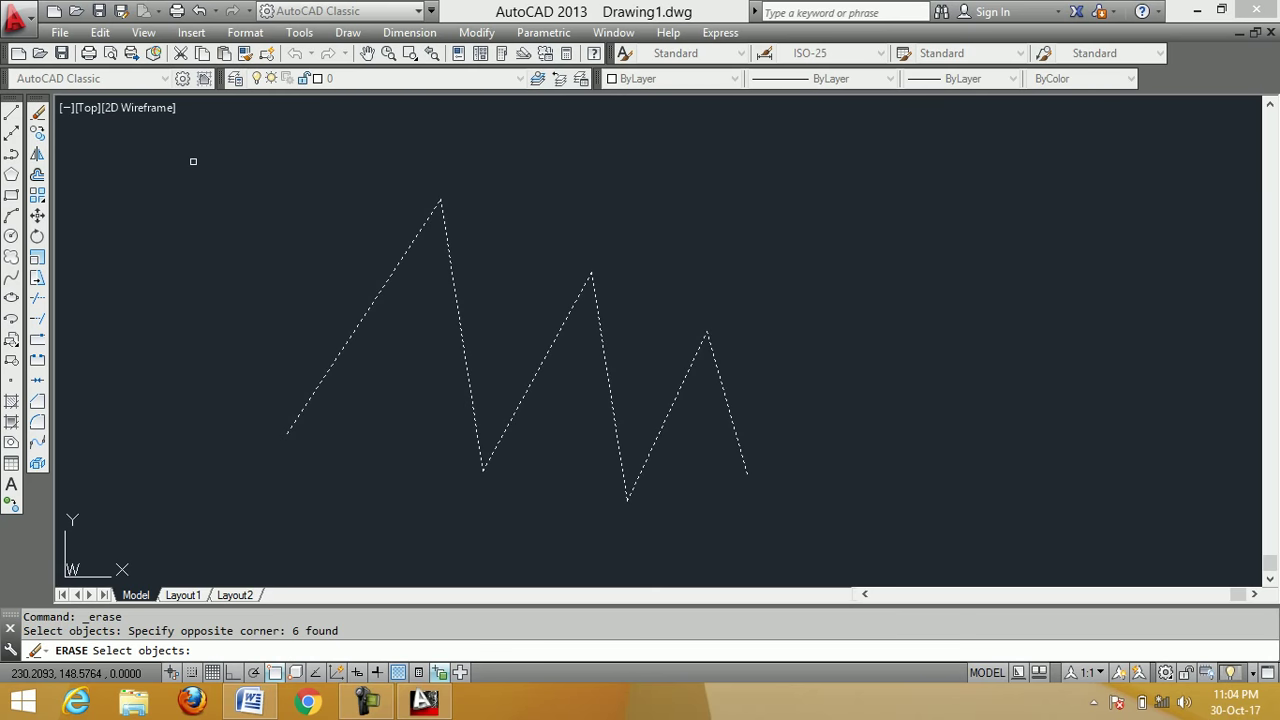
key("Return")
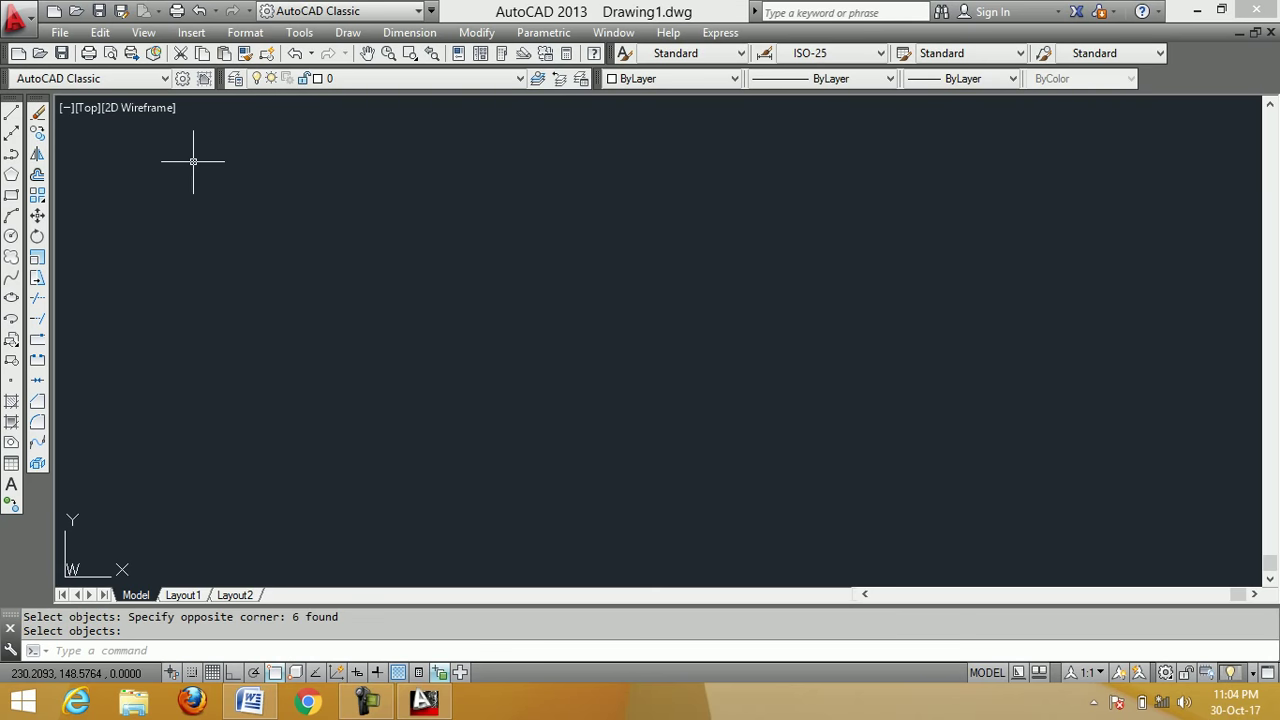
left_click(199, 18)
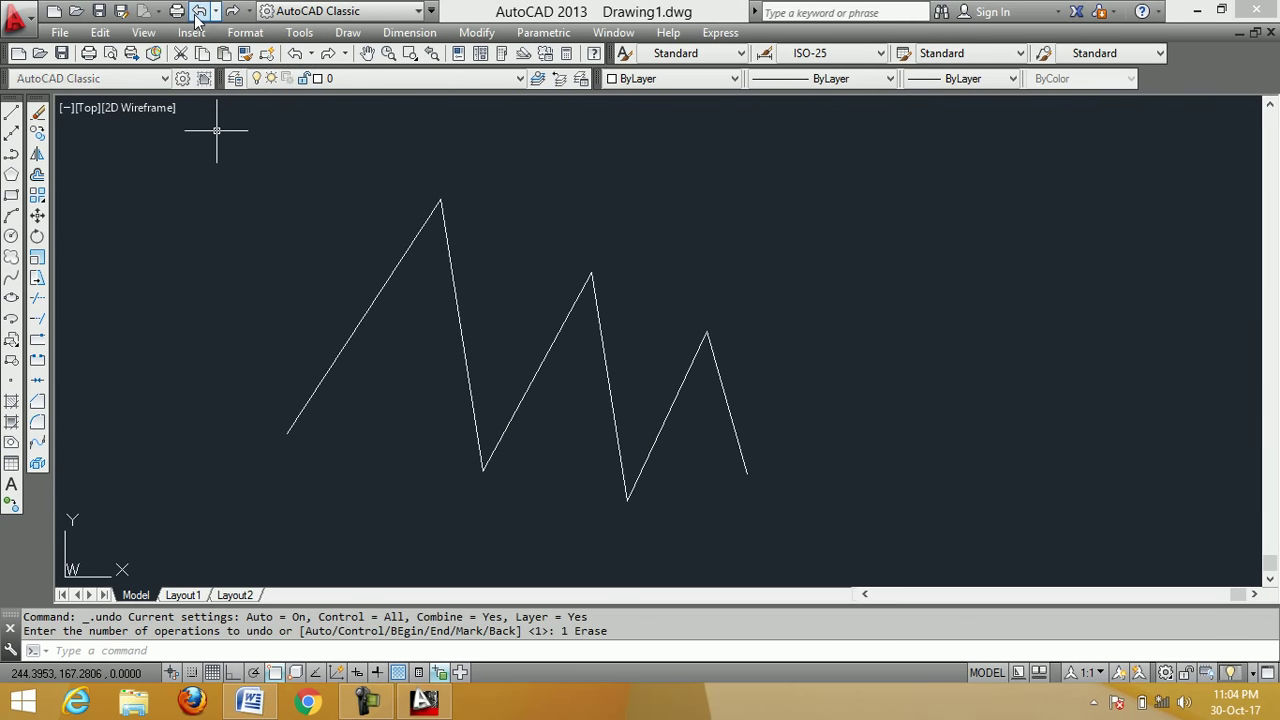
Erase all six zigzag lines again with a selection window
left_click(38, 114)
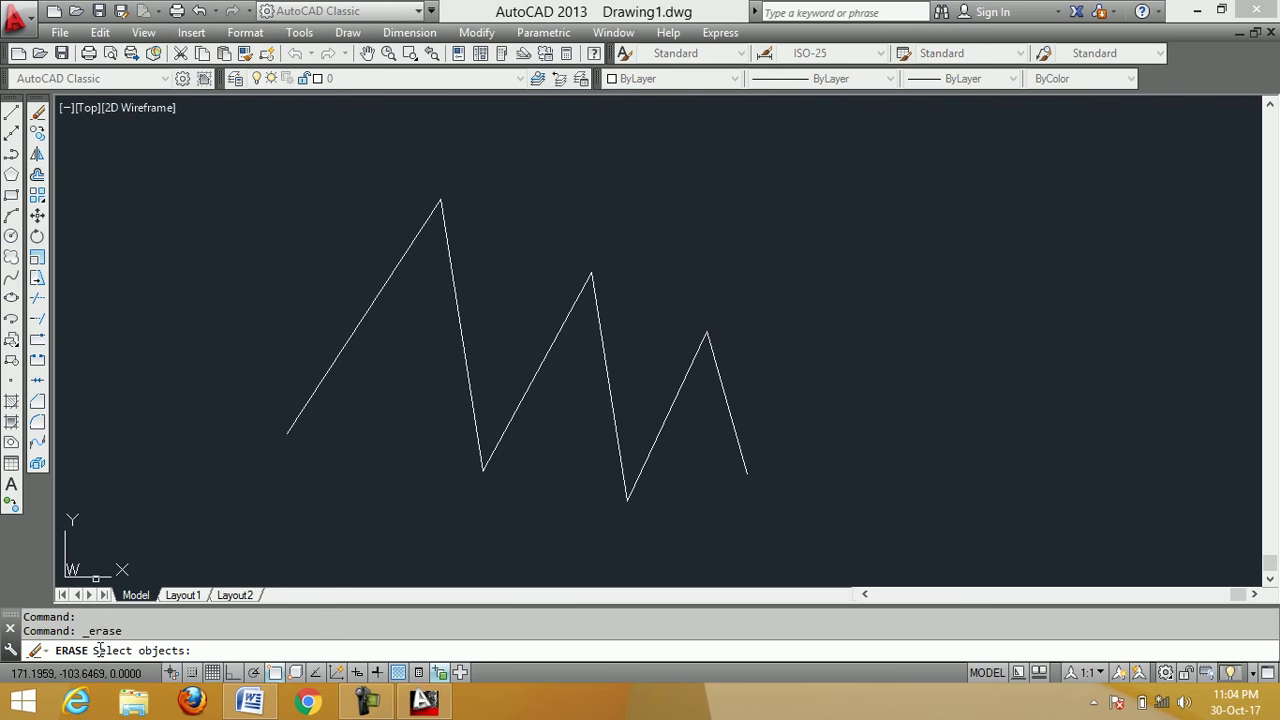
left_click(248, 167)
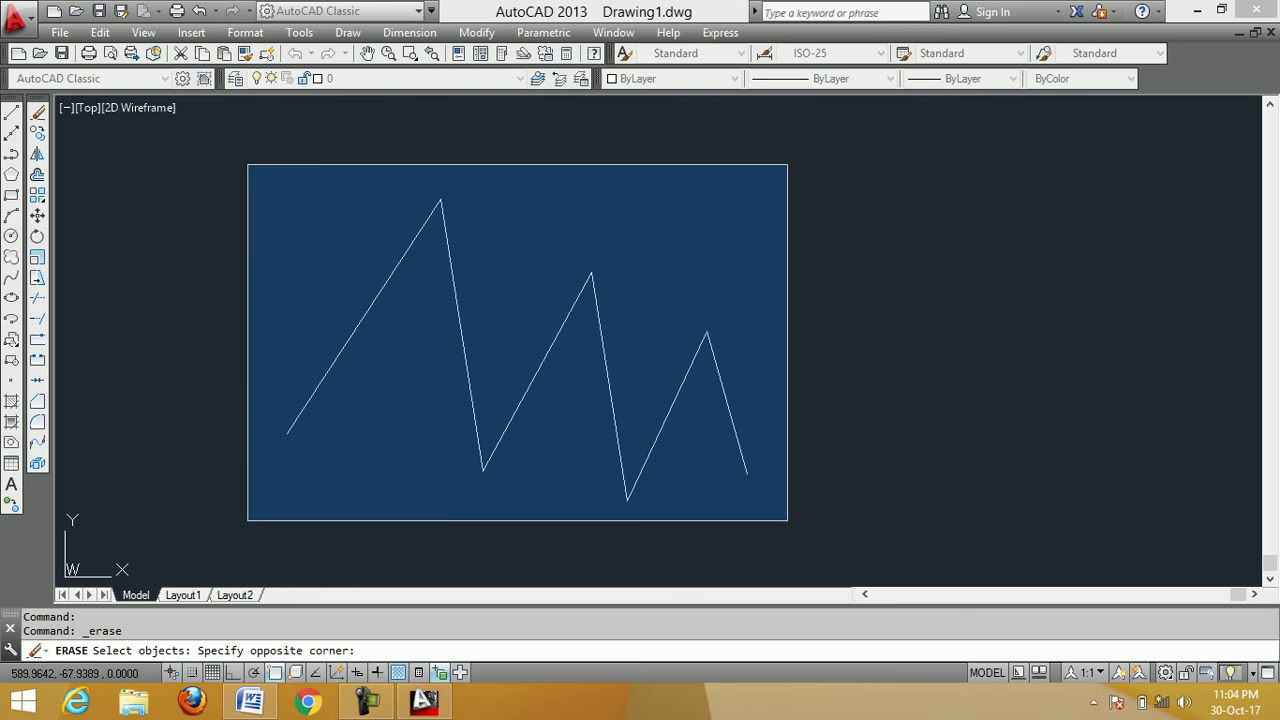
left_click(787, 520)
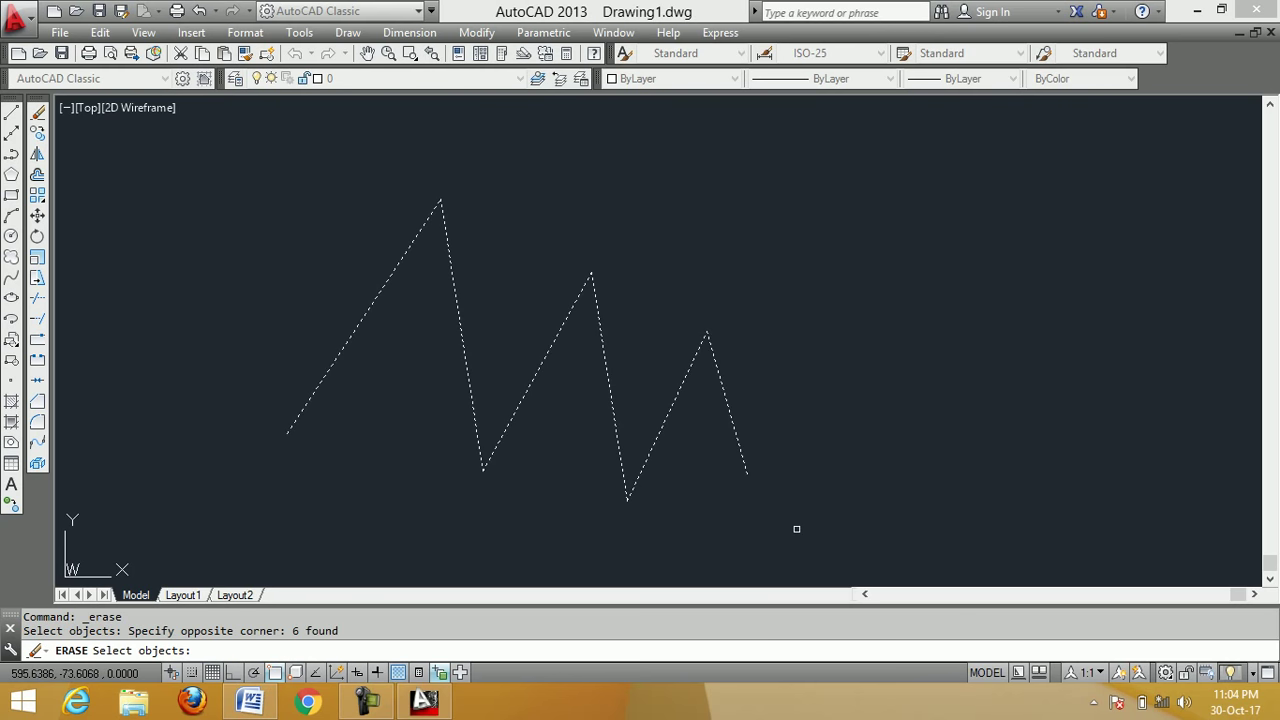
key("Return")
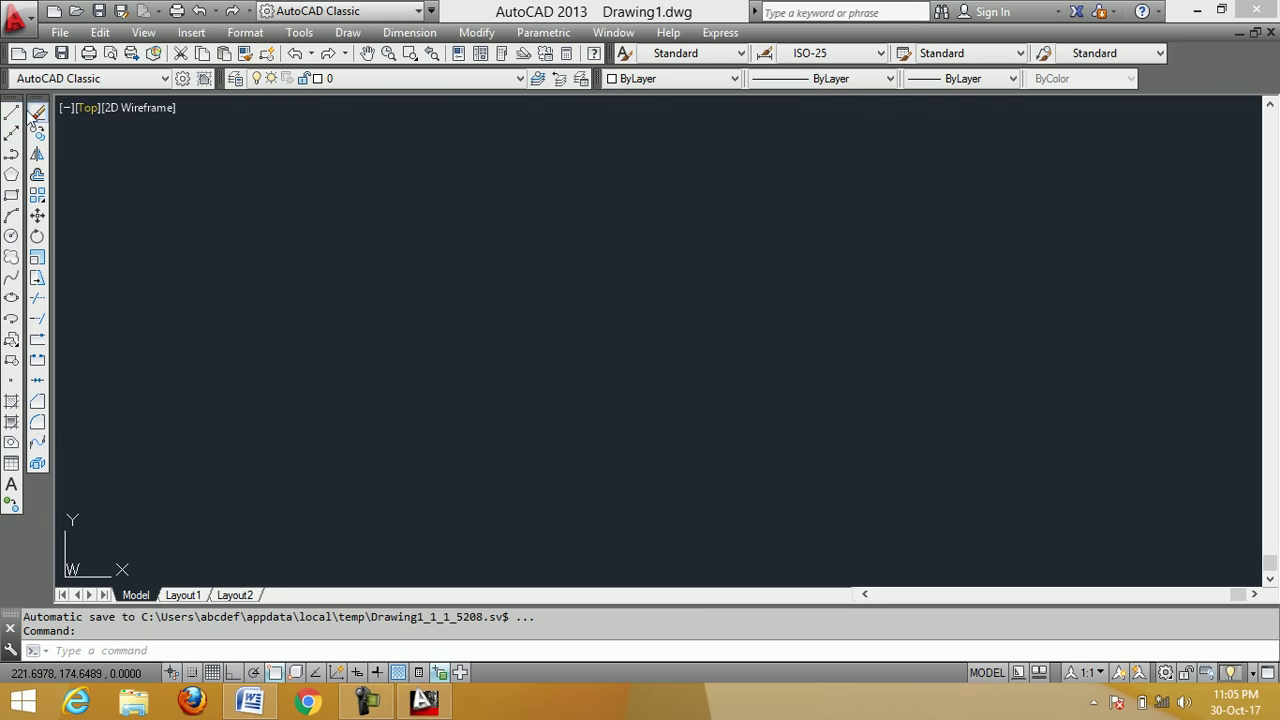
Draw a six-segment zigzag across the middle of the drawing, starting at lower left
left_click(12, 113)
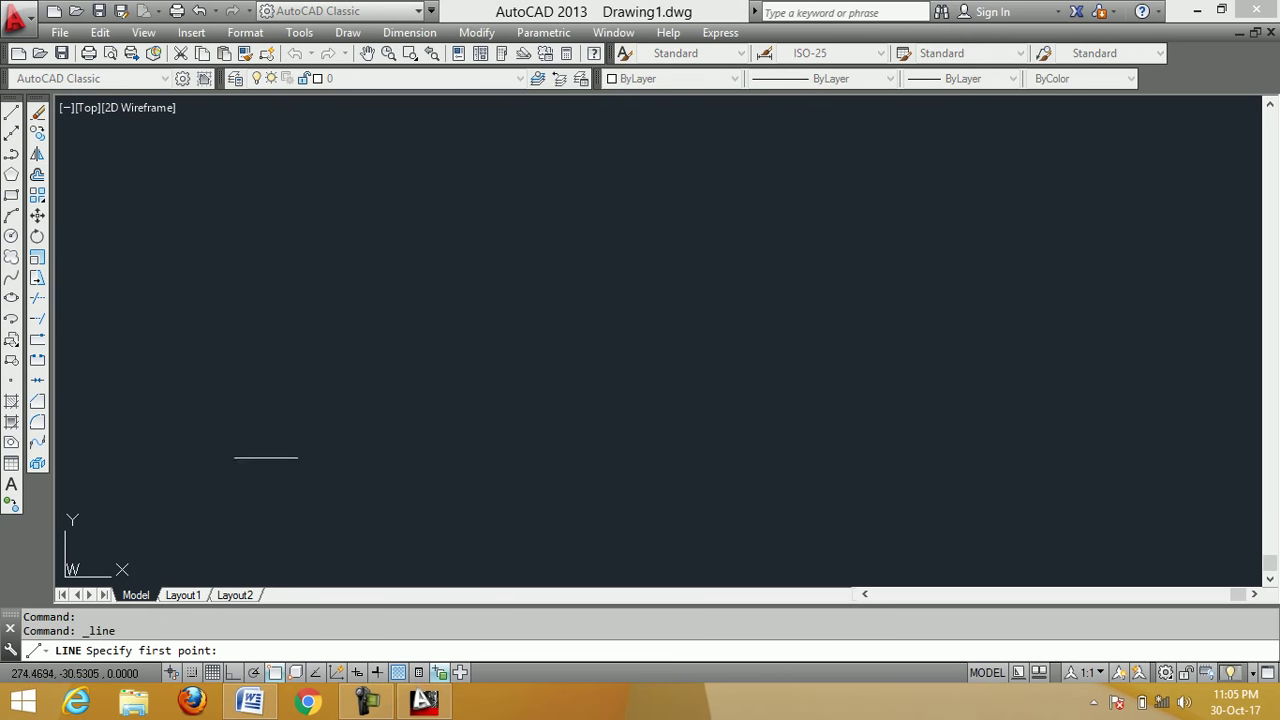
left_click(203, 434)
left_click(417, 177)
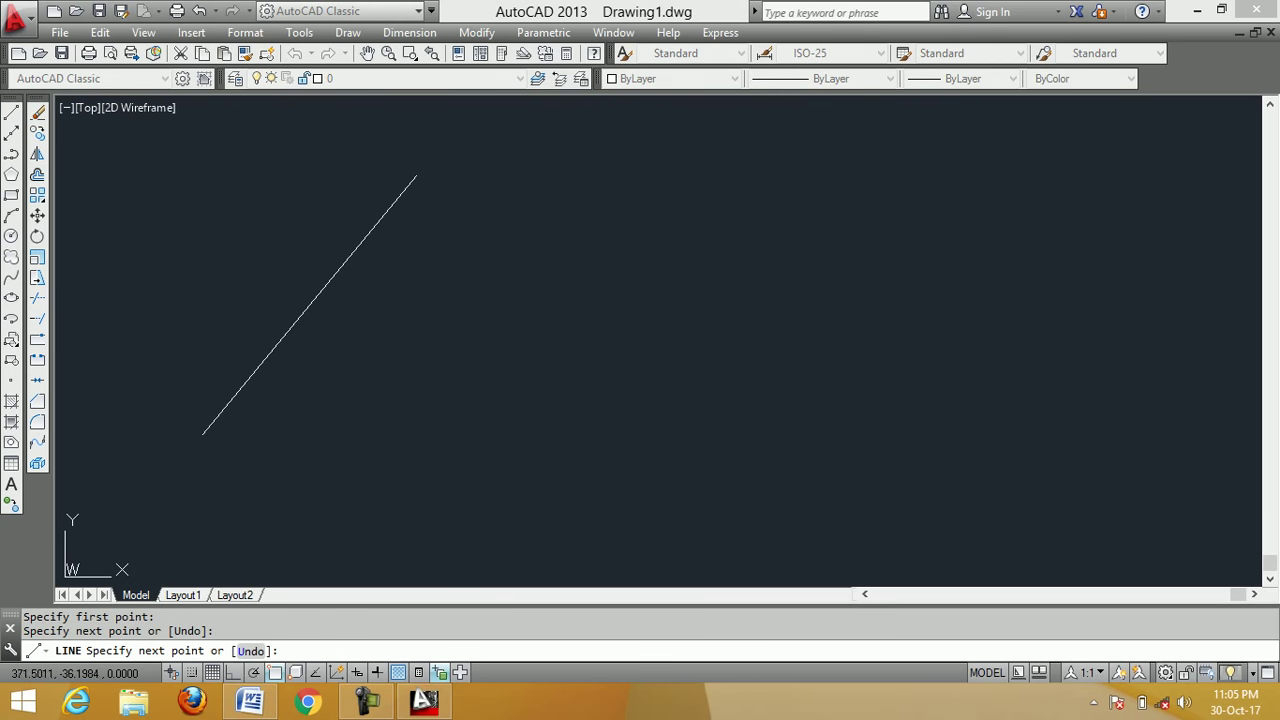
left_click(486, 501)
left_click(585, 285)
left_click(650, 533)
left_click(749, 357)
left_click(782, 510)
right_click(886, 418)
left_click(894, 428)
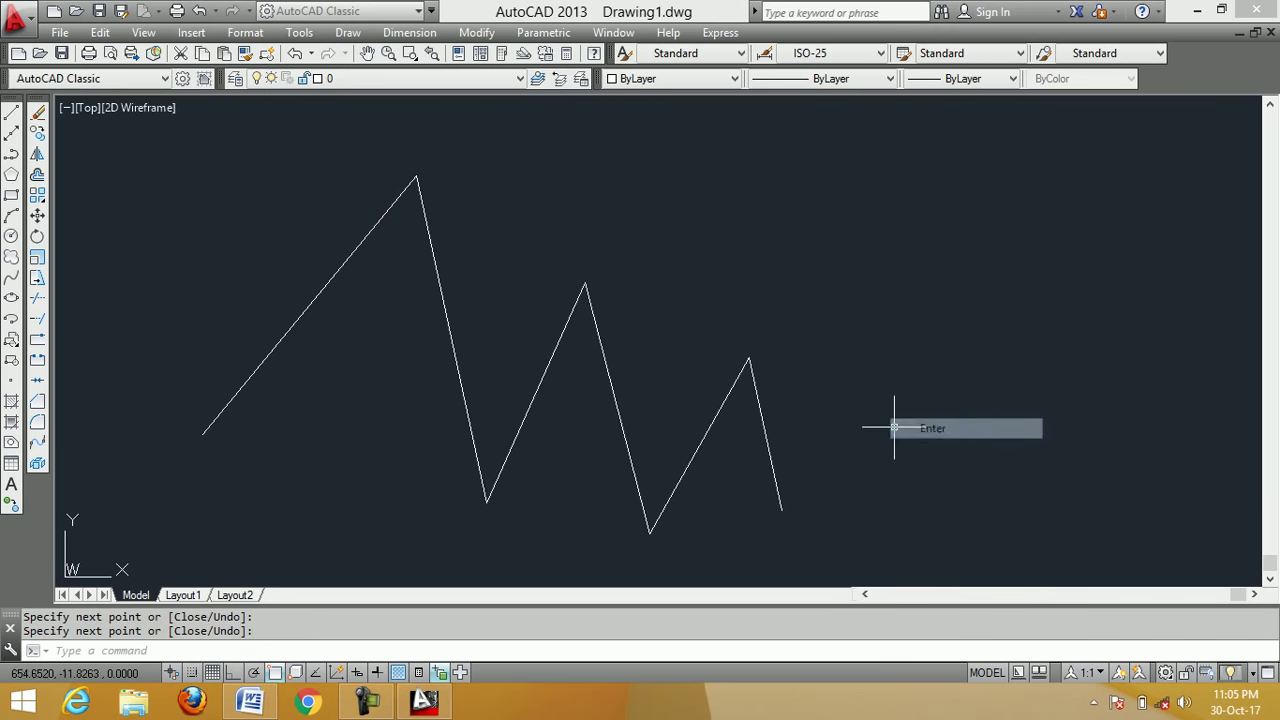
left_click(37, 112)
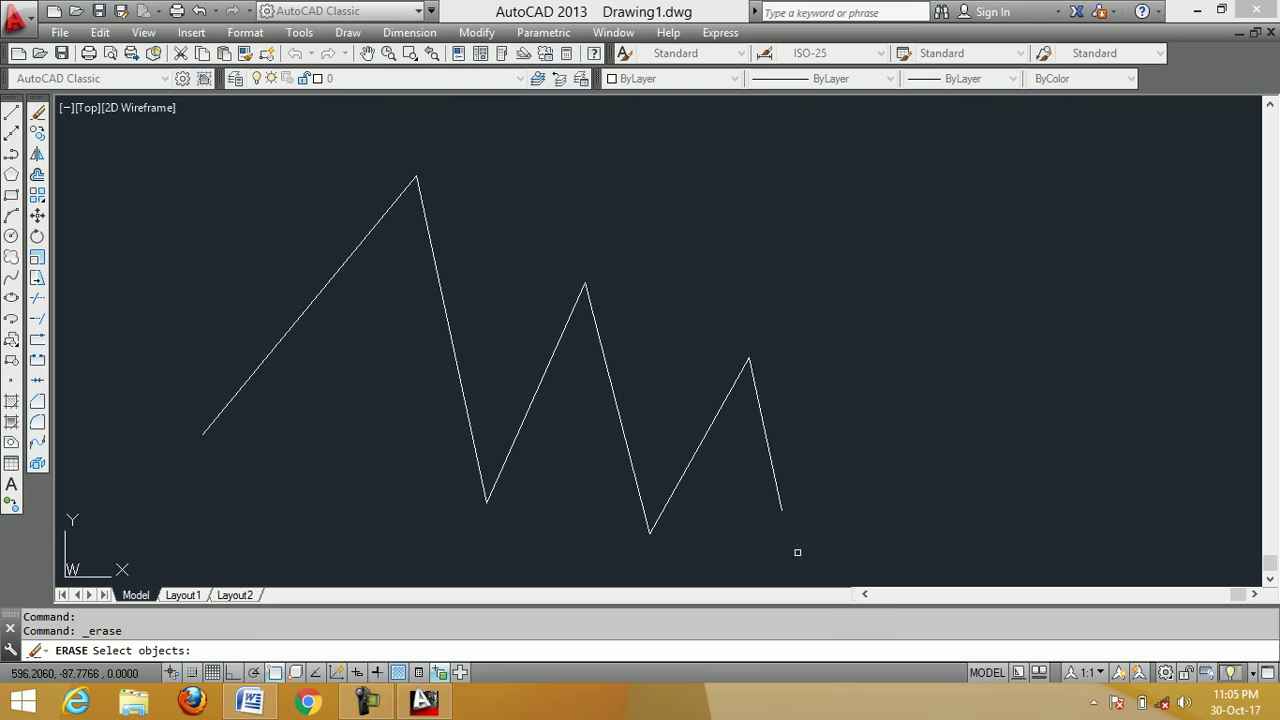
left_click(874, 565)
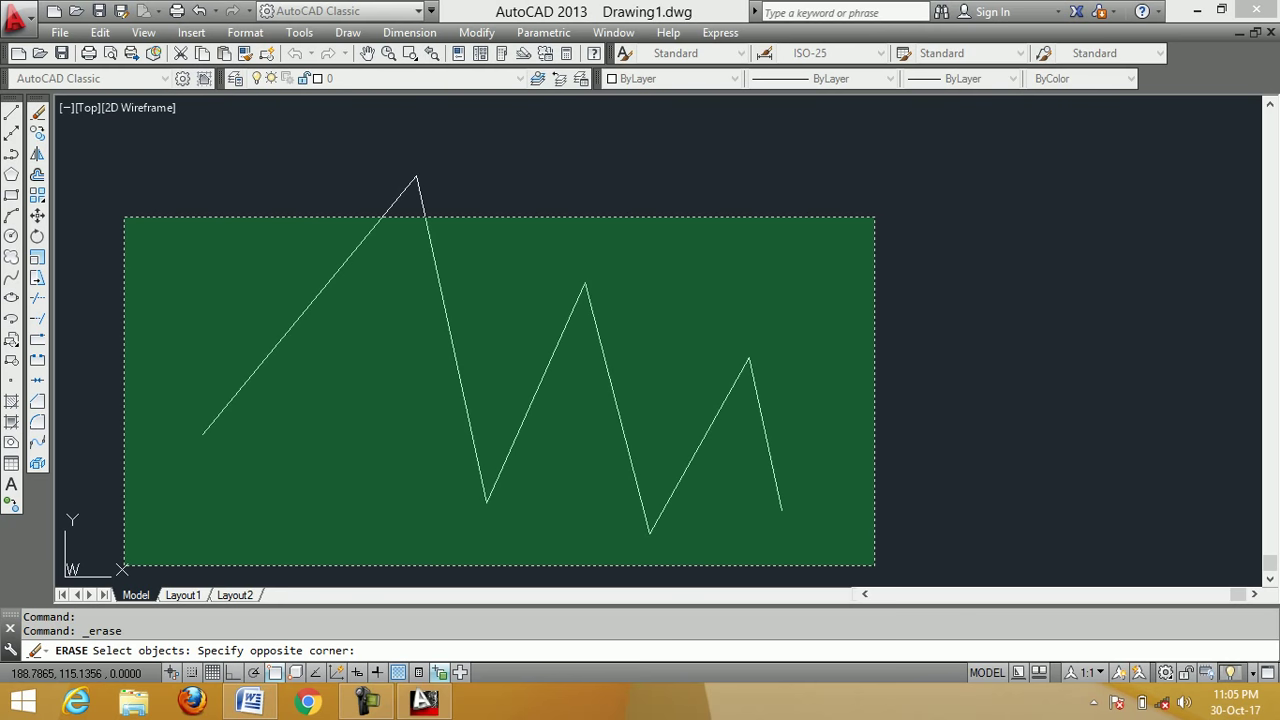
left_click(124, 217)
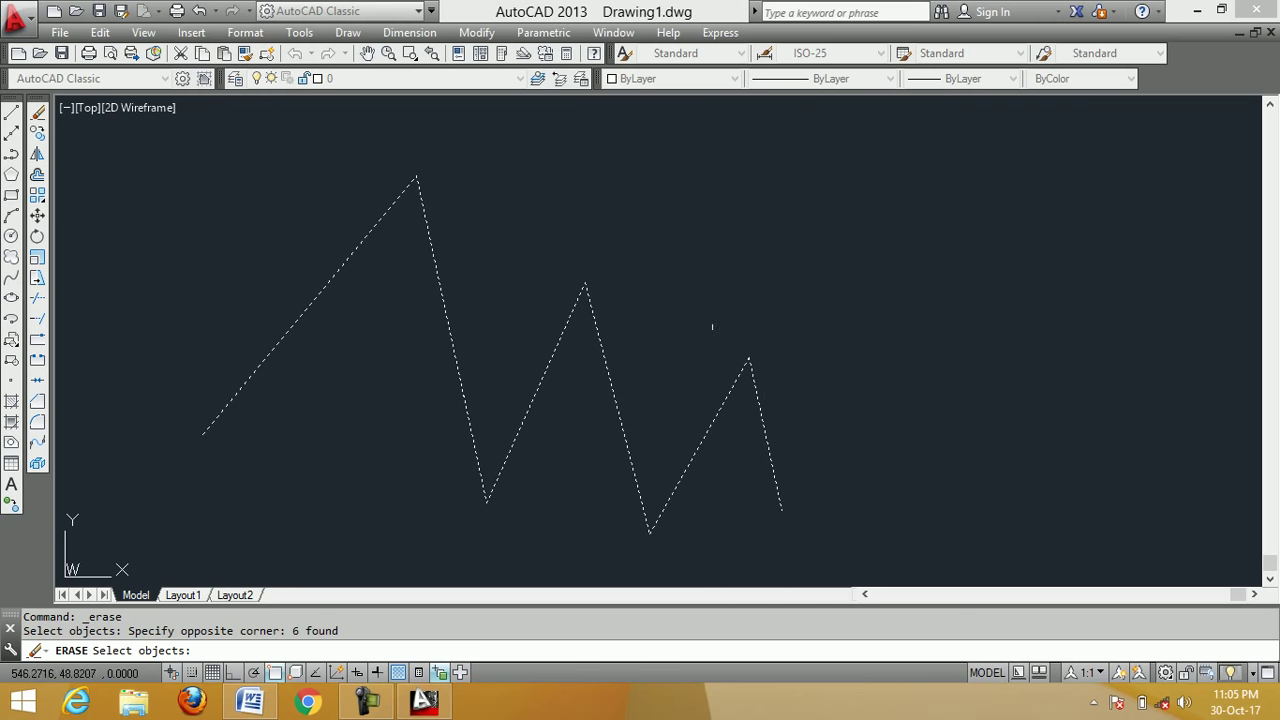
key("Return")
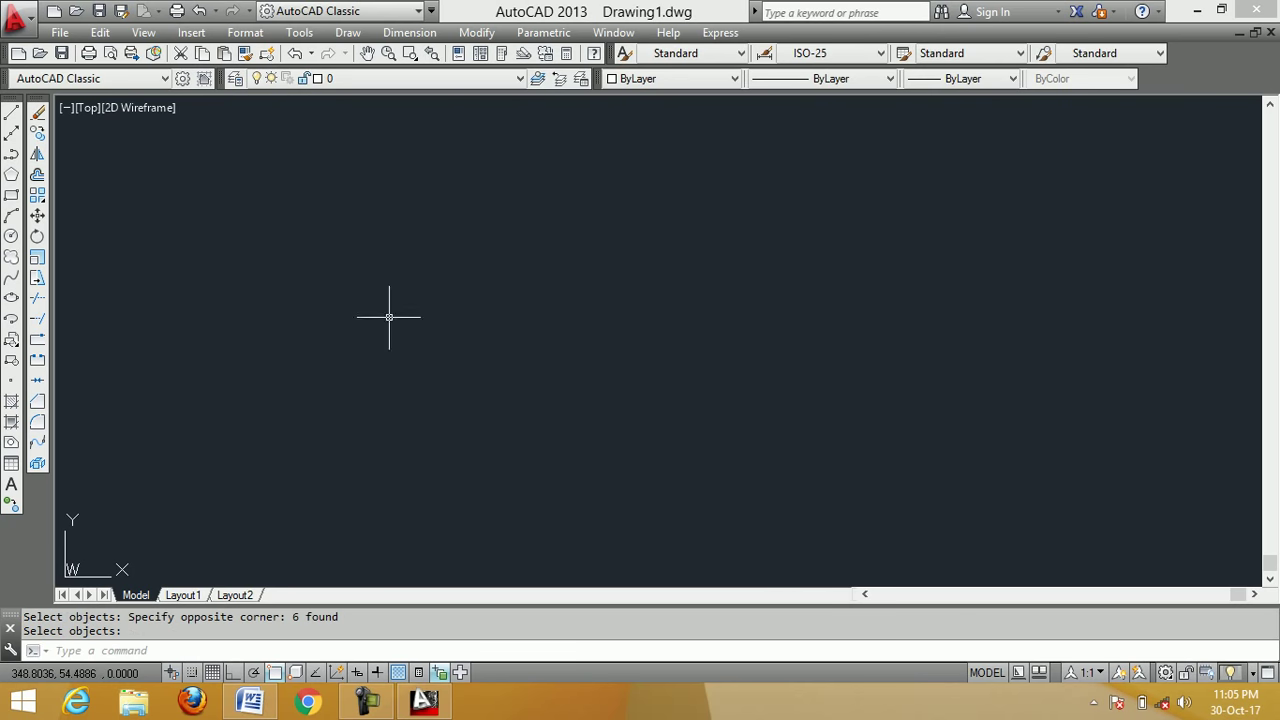
left_click(199, 12)
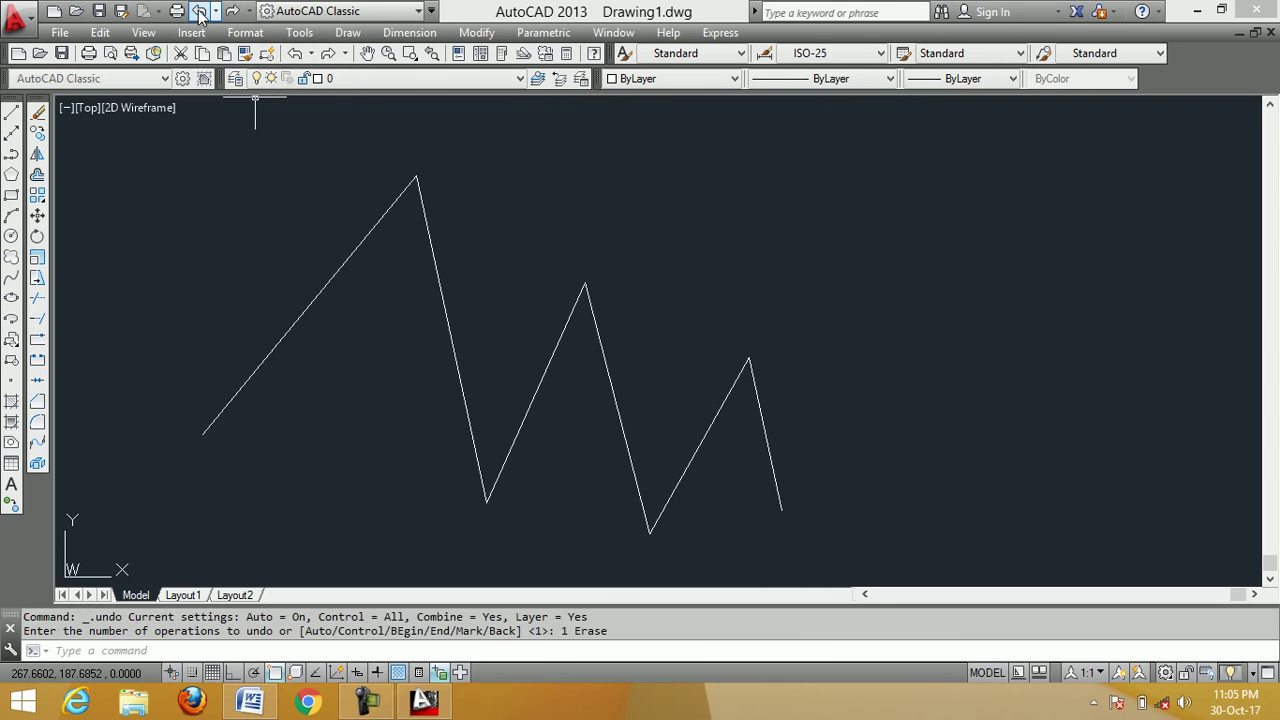
left_click(37, 114)
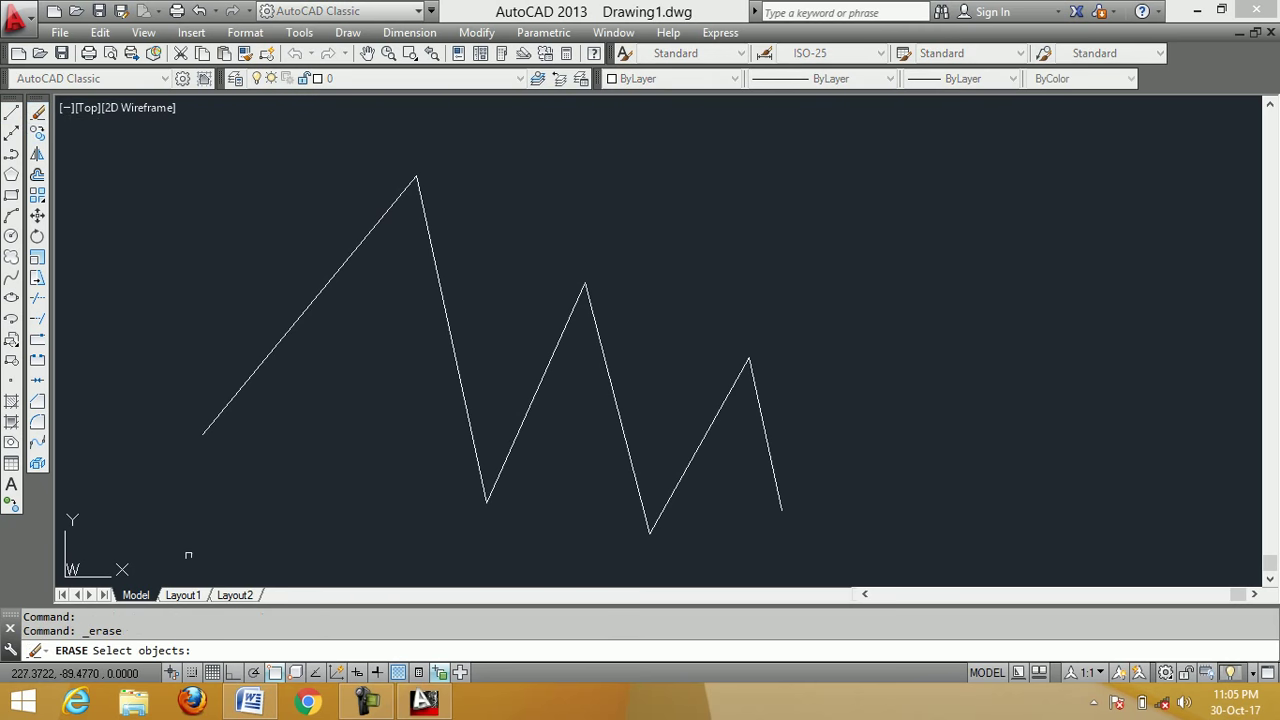
left_click(861, 563)
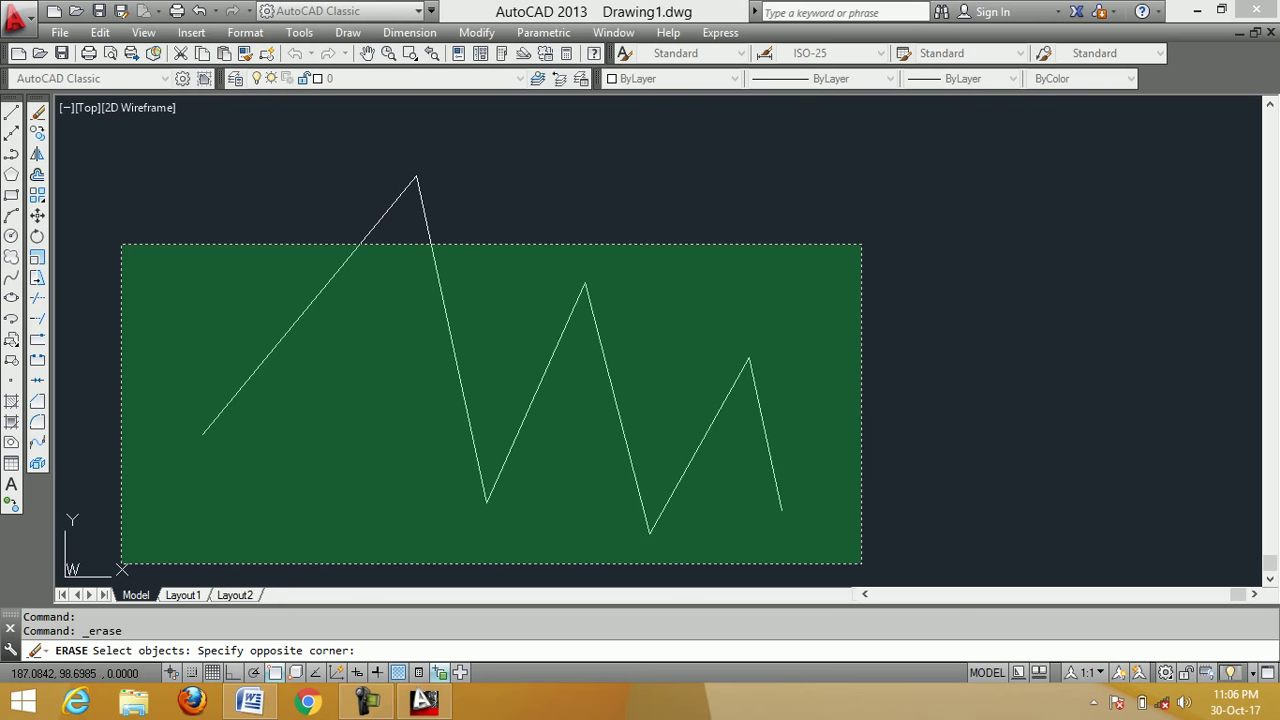
left_click(122, 244)
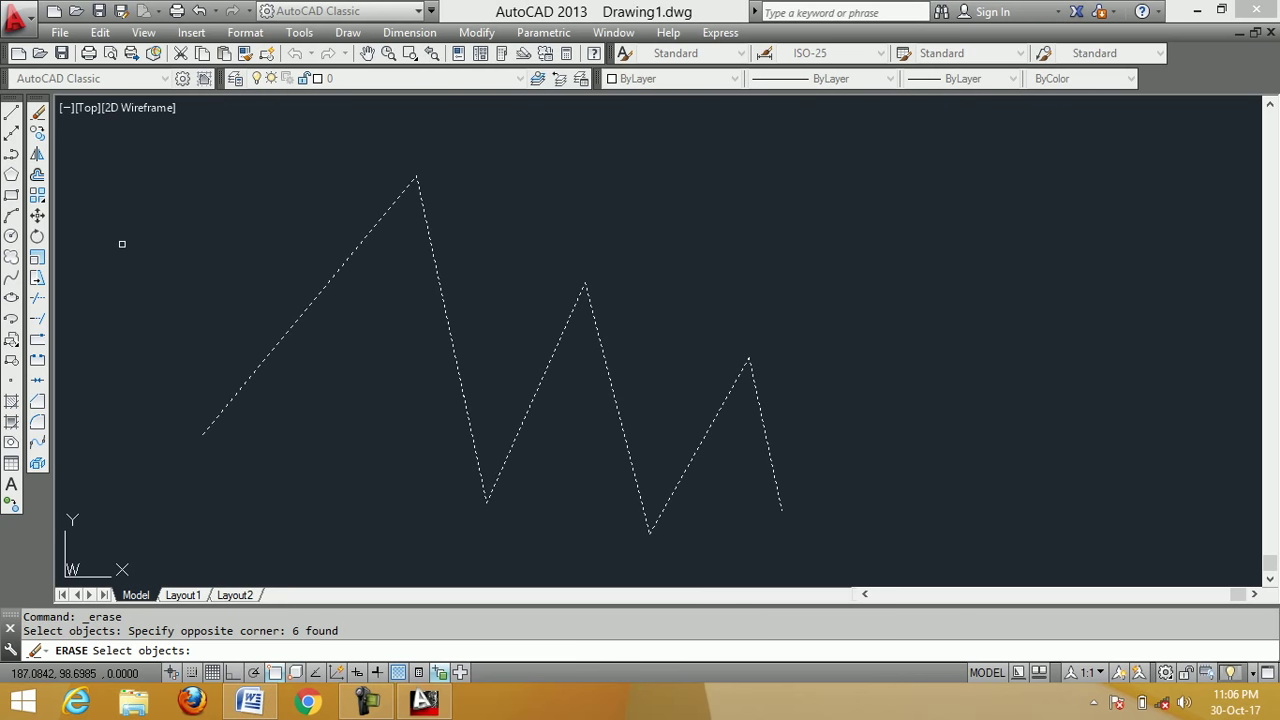
key("Return")
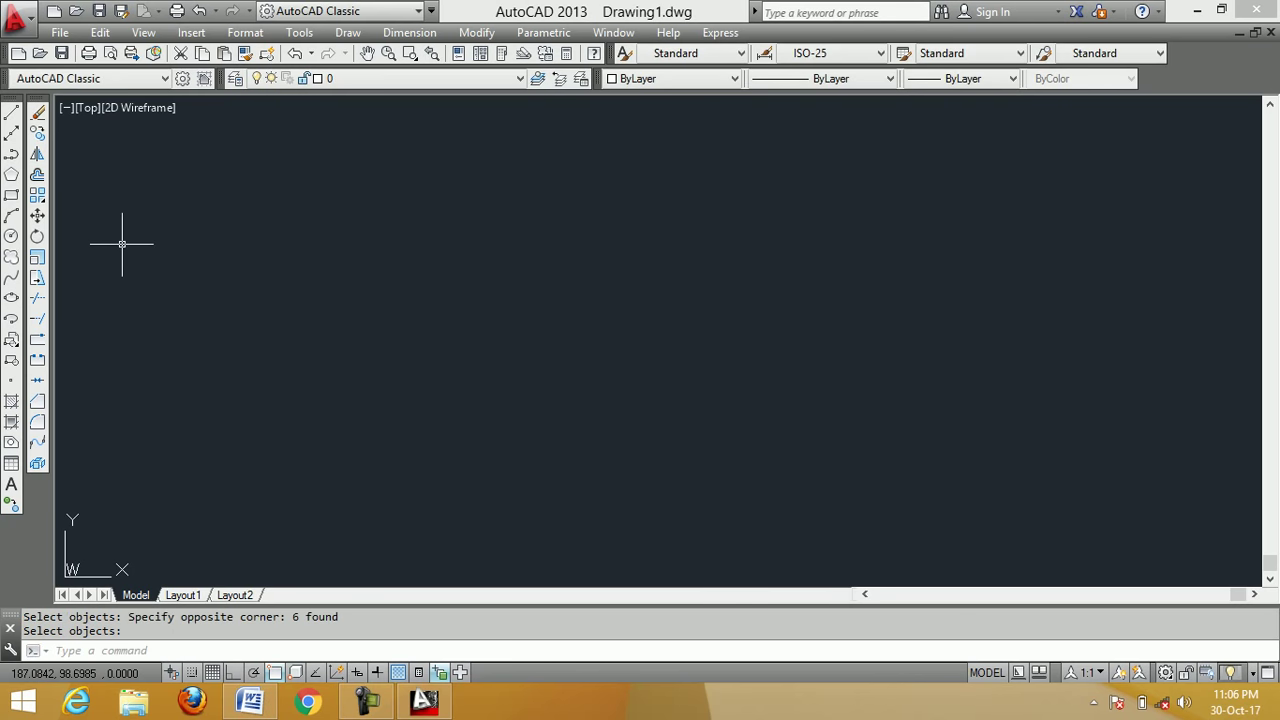
left_click(296, 53)
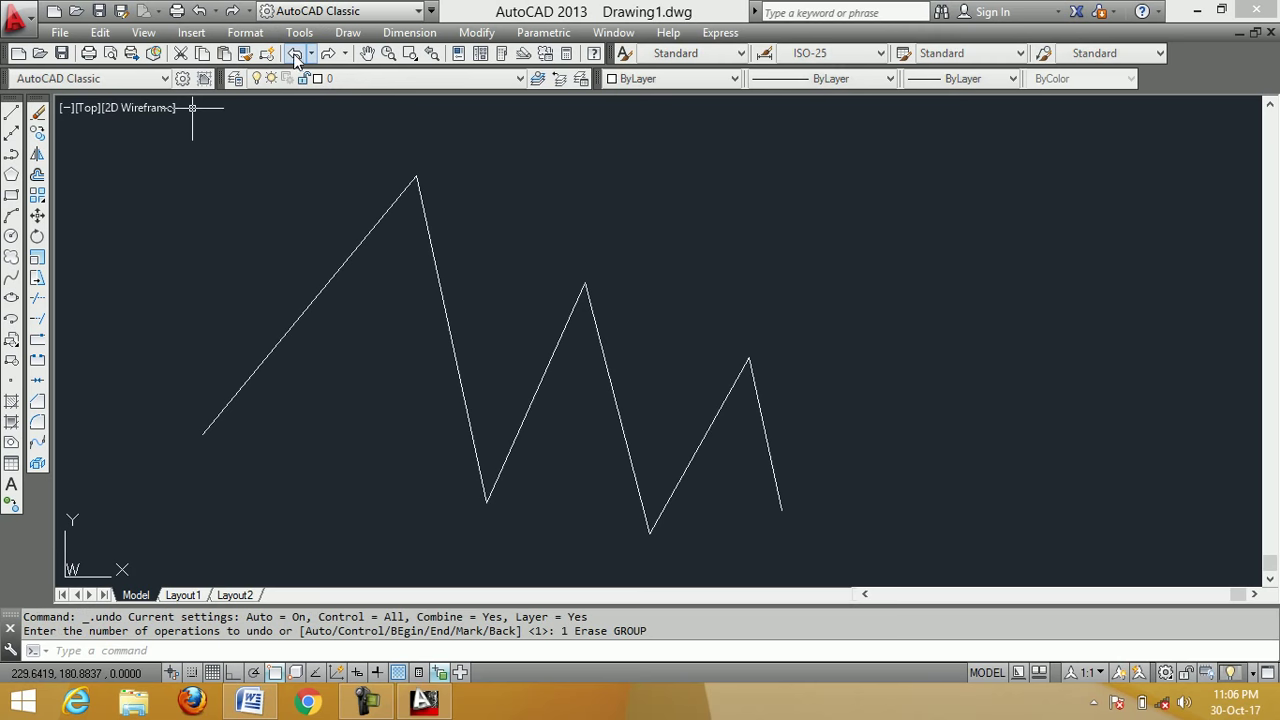
left_click(37, 114)
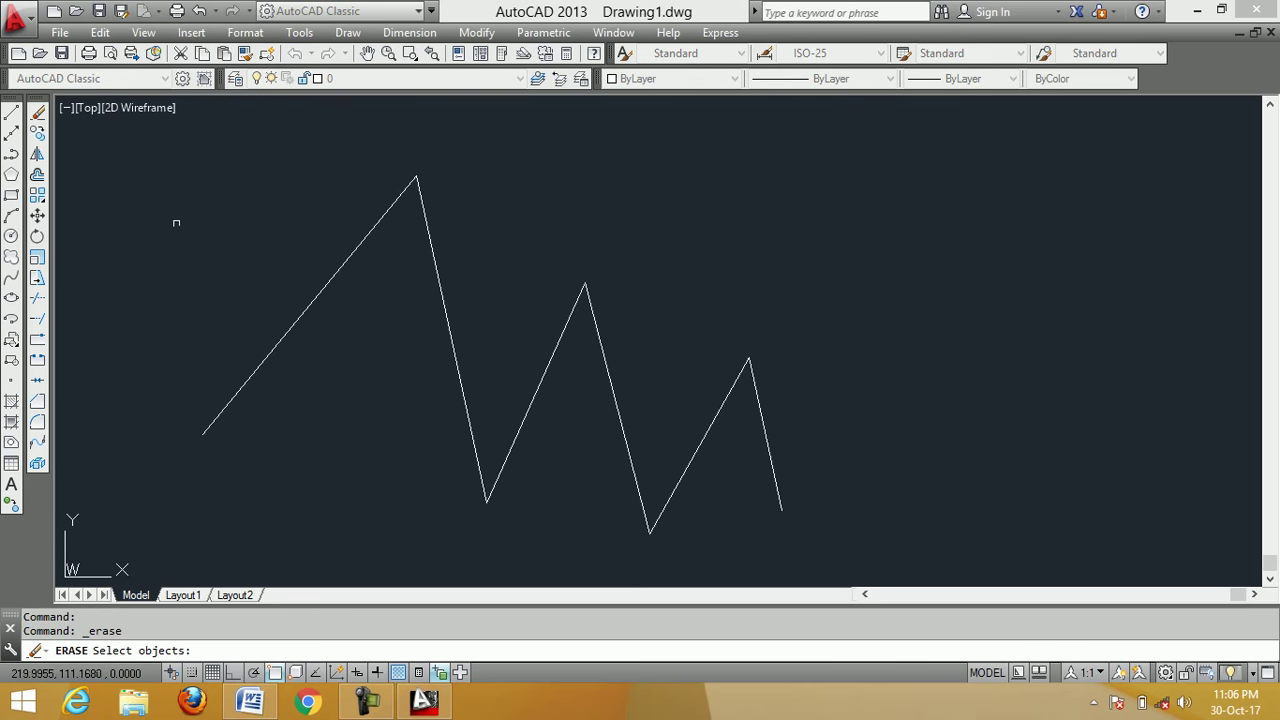
Erase the zigzag's four right-hand lines using a selection window
left_click(165, 142)
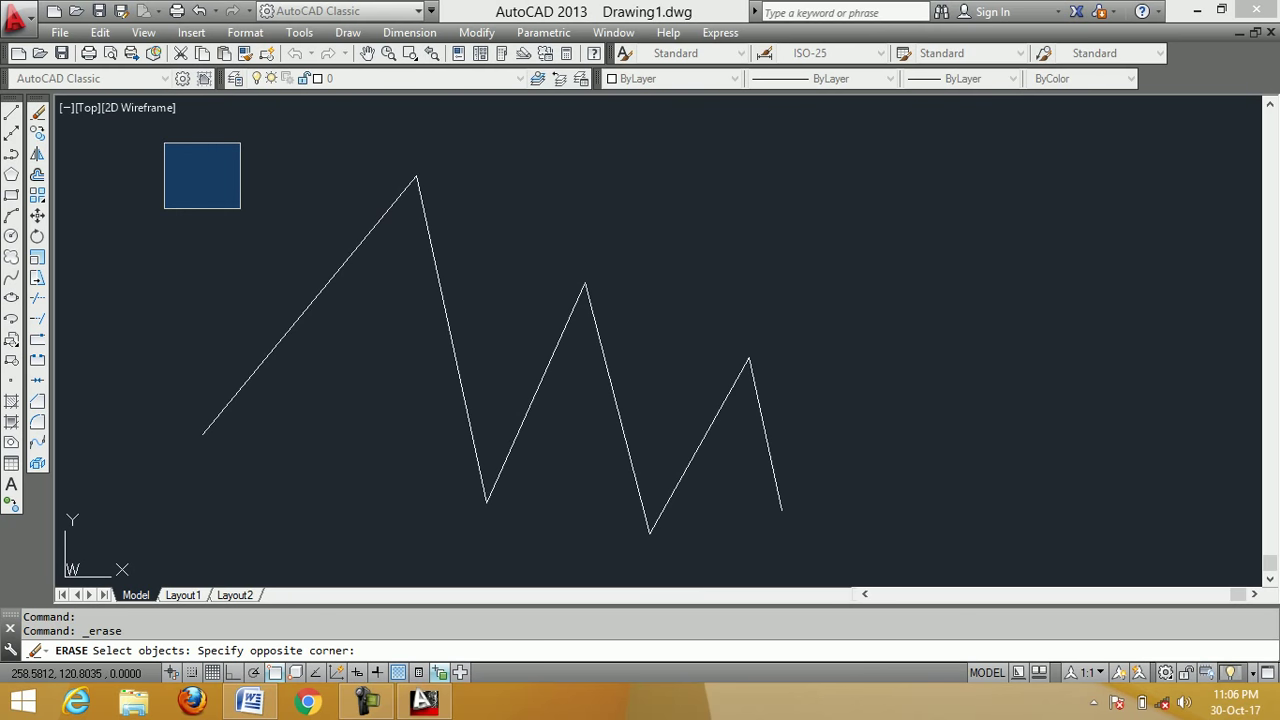
left_click(350, 300)
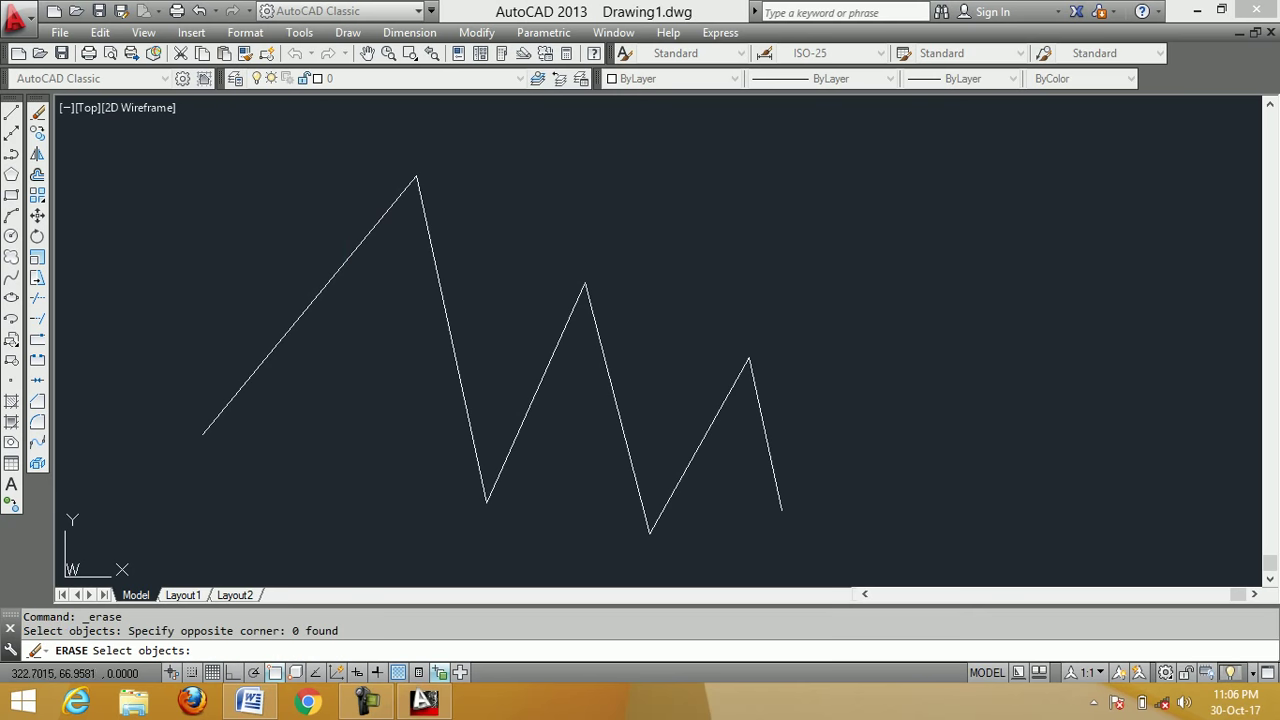
left_click(154, 210)
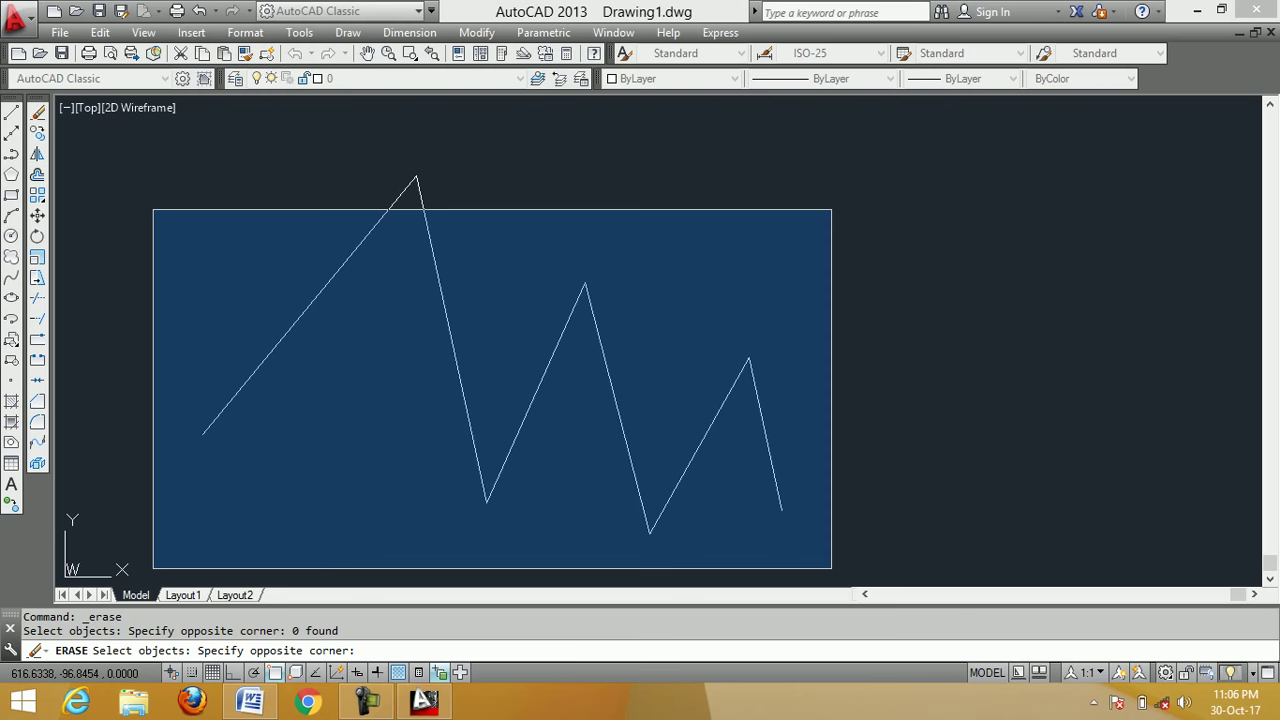
left_click(831, 567)
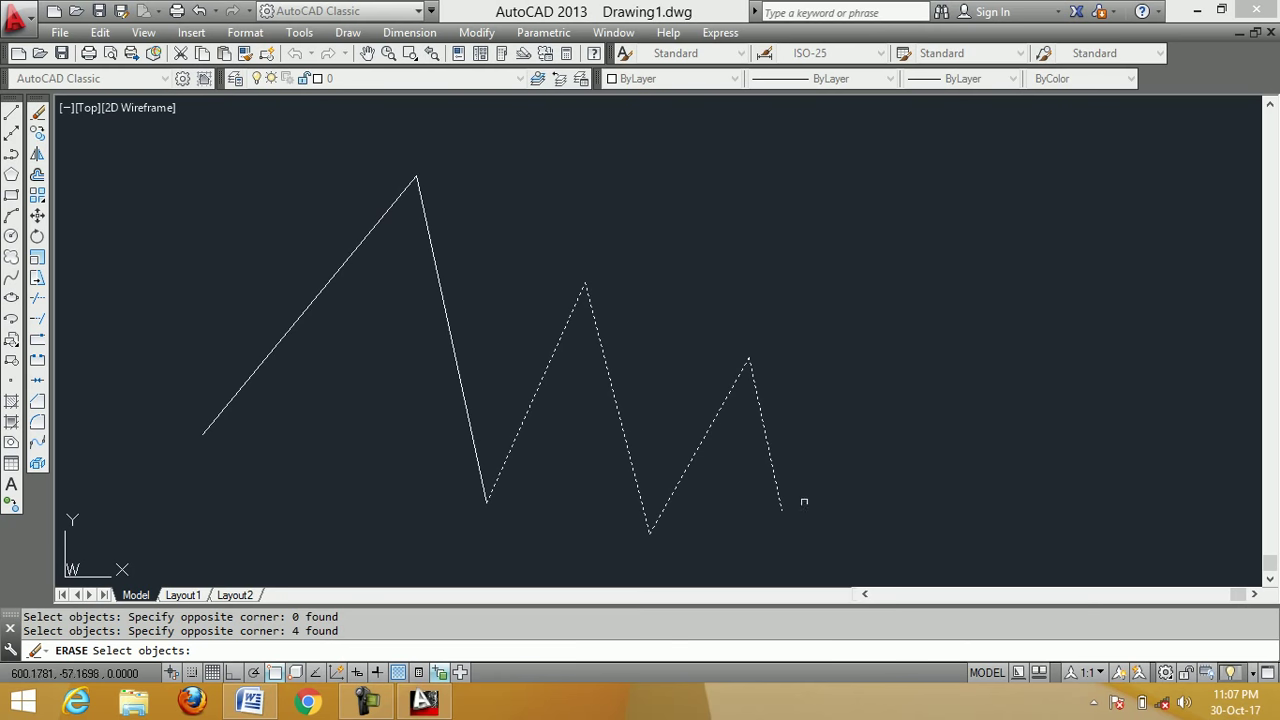
key("Return")
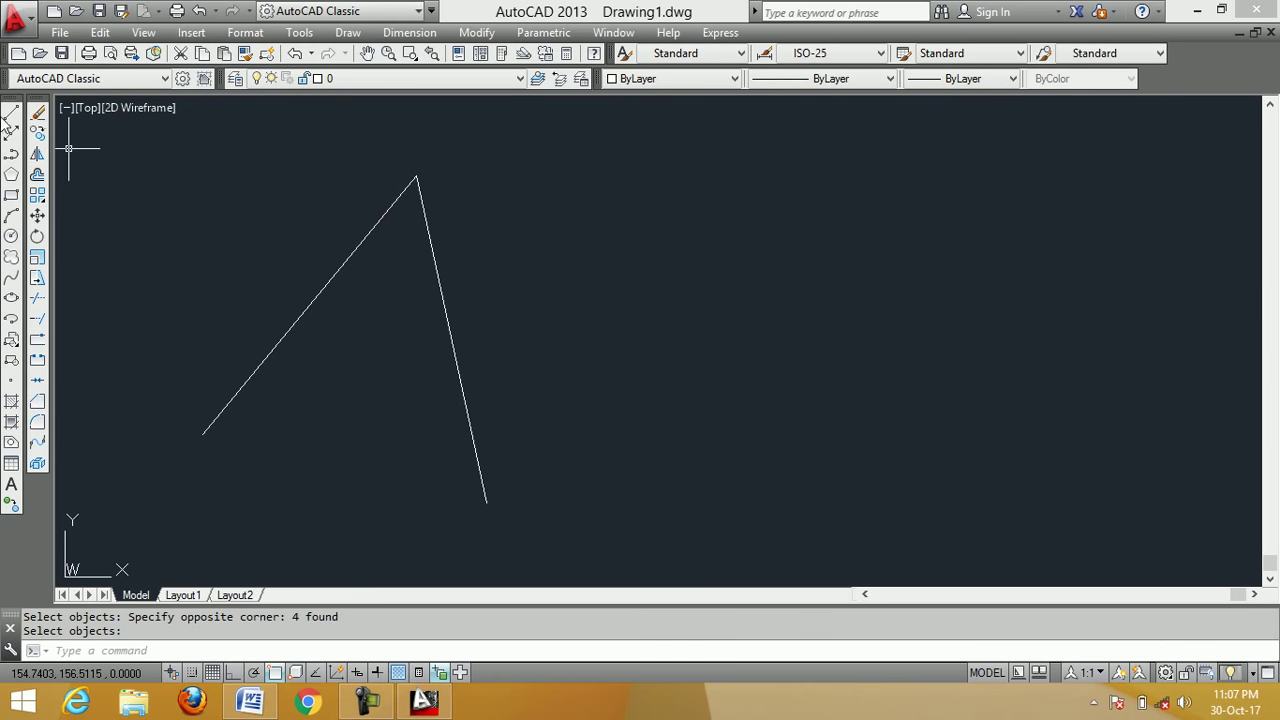
Erase the remaining two zigzag lines with a crossing selection
left_click(36, 112)
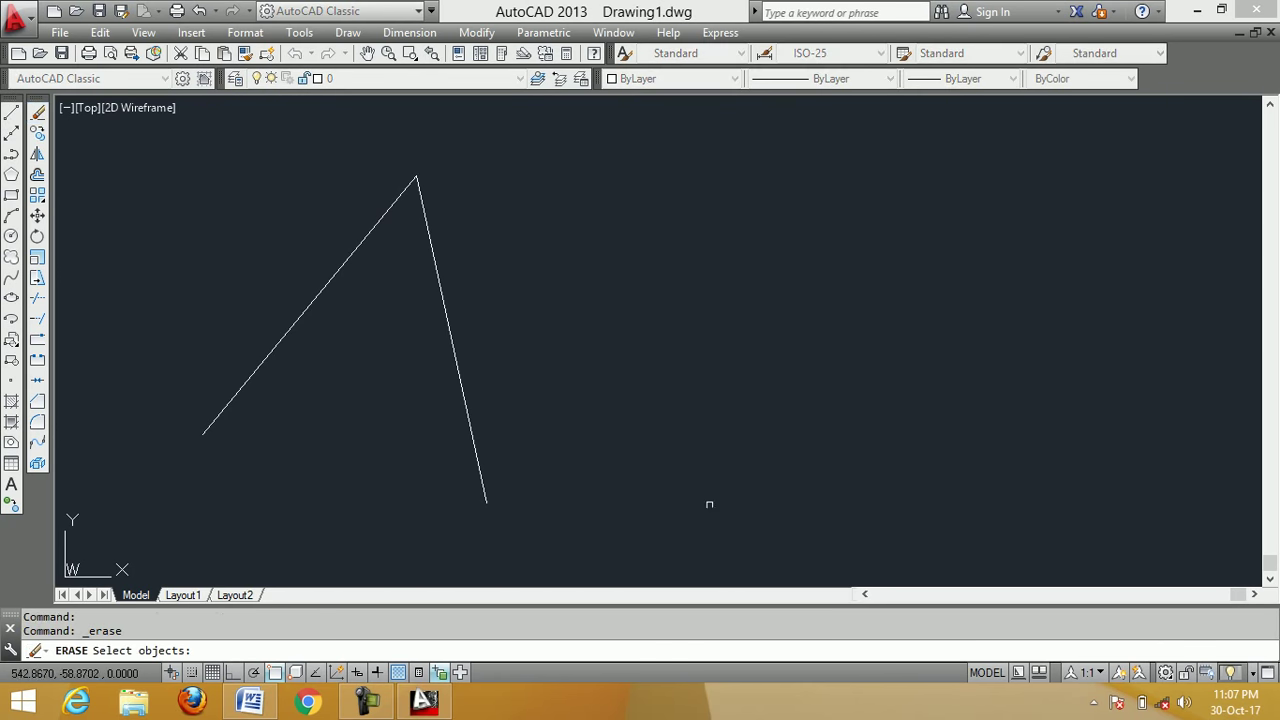
left_click(592, 534)
left_click(149, 140)
key("Return")
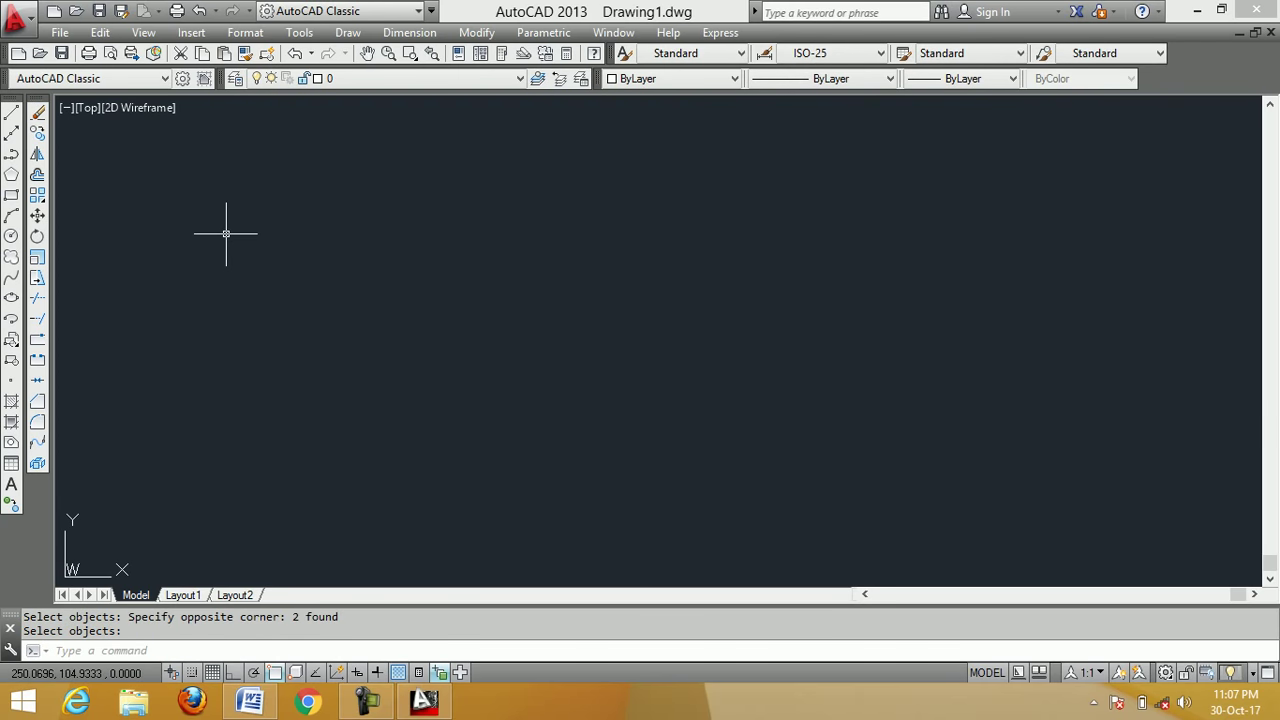
Draw a four-segment zigzag at the upper left
left_click(11, 115)
left_click(131, 307)
left_click(256, 162)
left_click(258, 338)
left_click(342, 227)
left_click(341, 380)
right_click(486, 278)
left_click(493, 286)
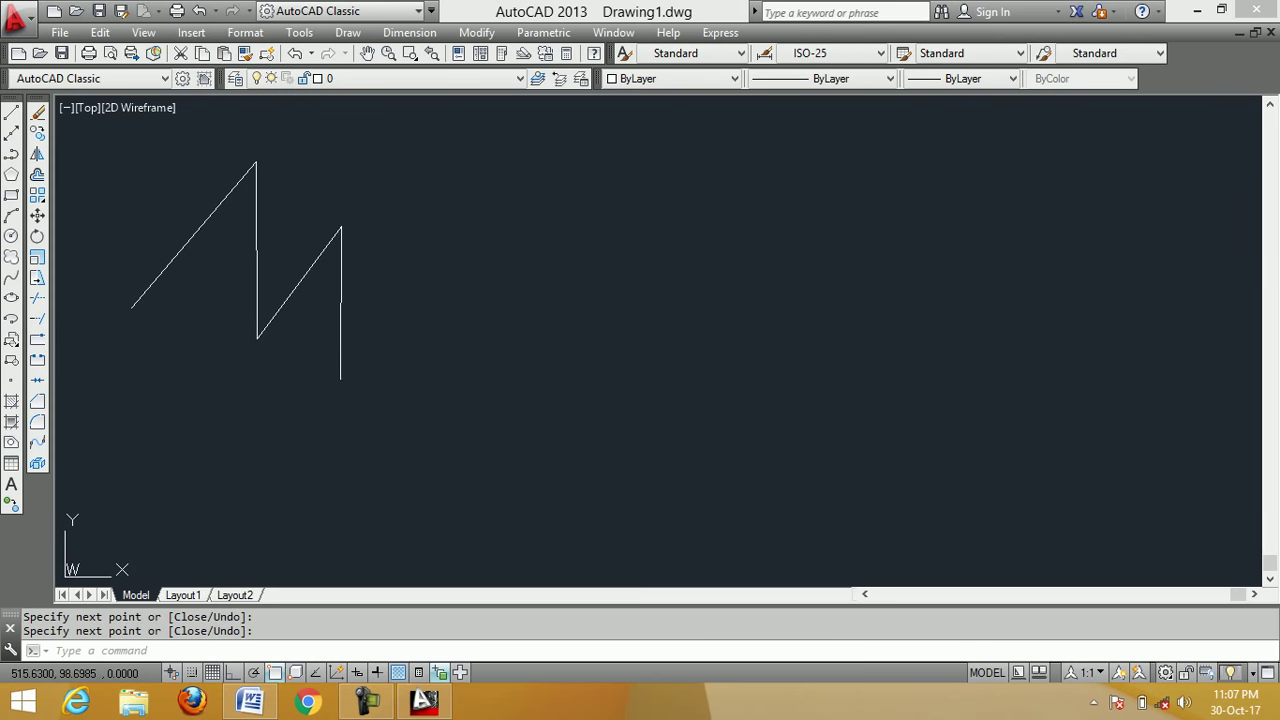
Draw a second, six-segment zigzag at the upper right with Repeat Line
right_click(664, 244)
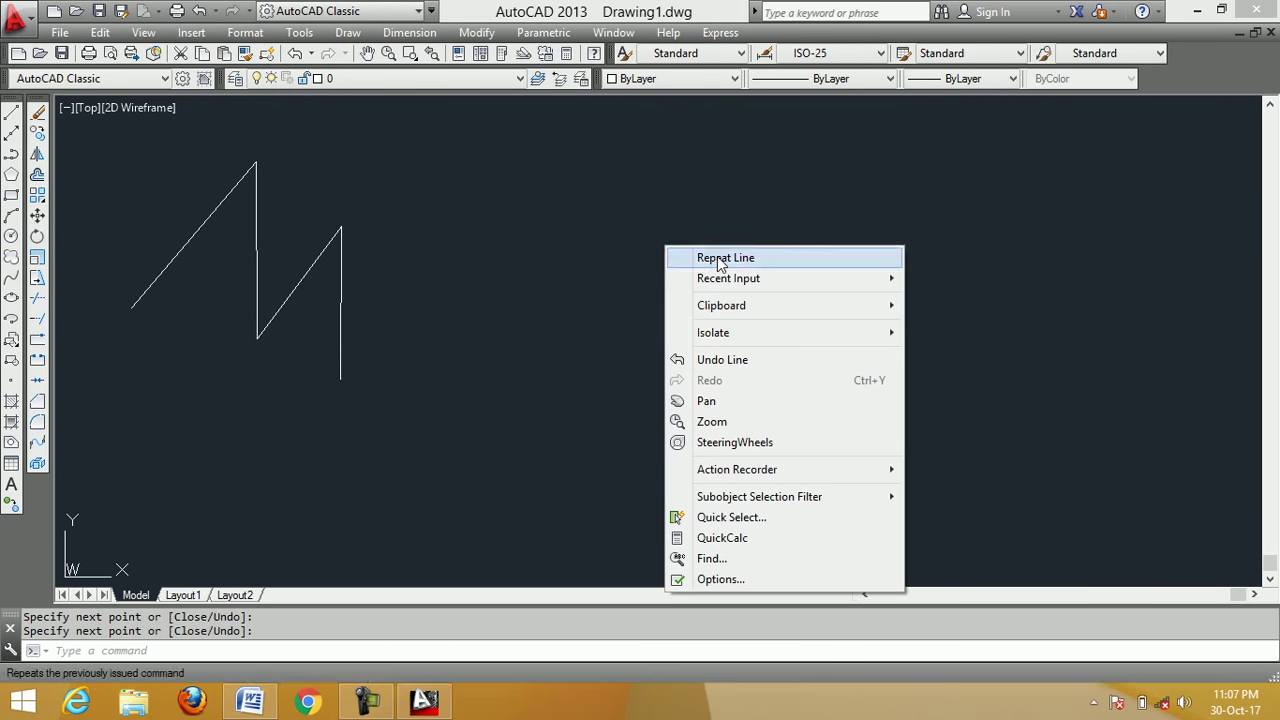
left_click(718, 258)
left_click(538, 303)
left_click(650, 168)
left_click(713, 374)
left_click(806, 188)
left_click(794, 353)
left_click(895, 255)
left_click(890, 375)
right_click(983, 286)
left_click(1024, 296)
Draw a third, four-segment zigzag at the lower right
right_click(993, 203)
left_click(1010, 216)
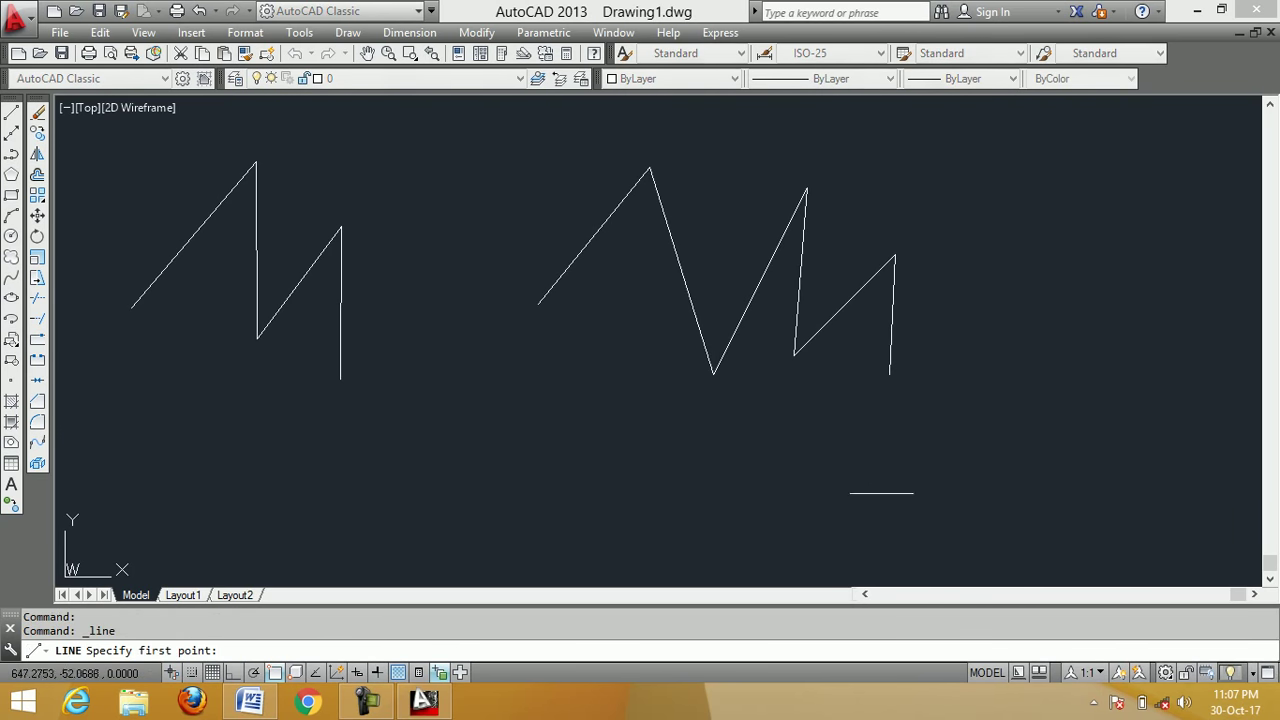
left_click(857, 518)
left_click(958, 414)
left_click(1006, 510)
left_click(1090, 398)
left_click(1097, 487)
right_click(1125, 411)
left_click(1170, 418)
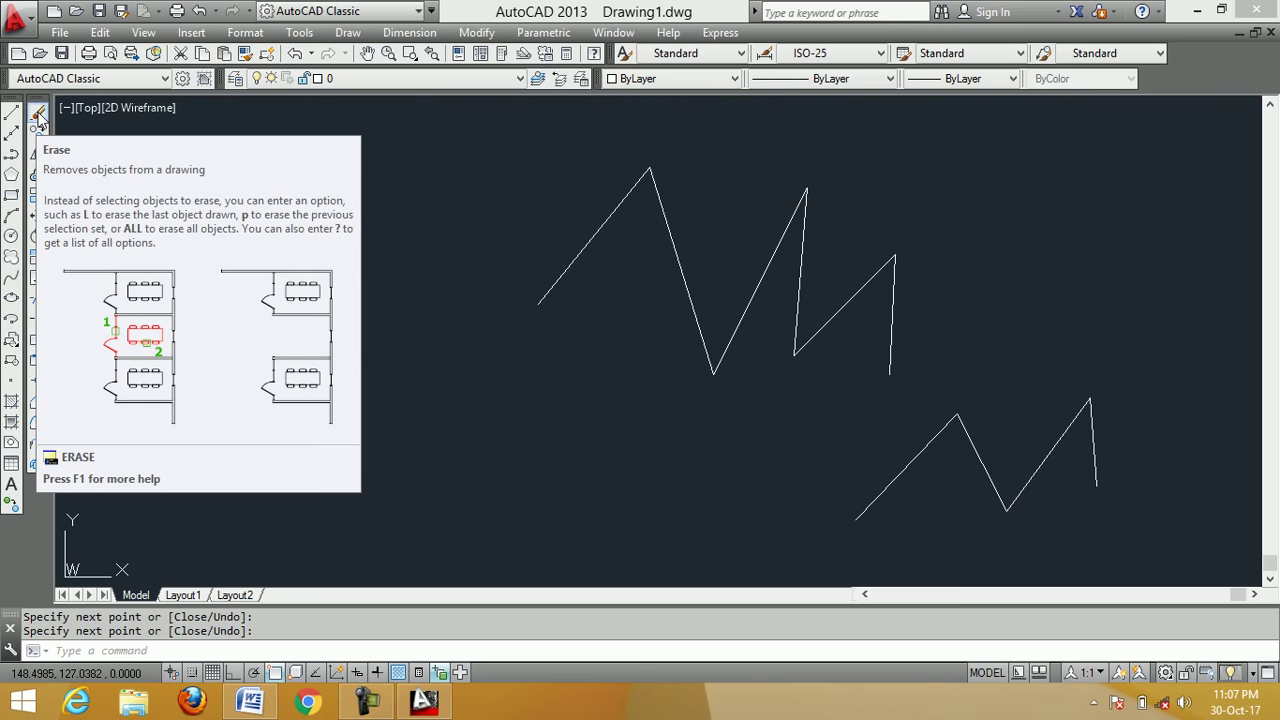
Erase all 15 zigzag lines with ERASE ALL, then switch Object Snap on
left_click(38, 116)
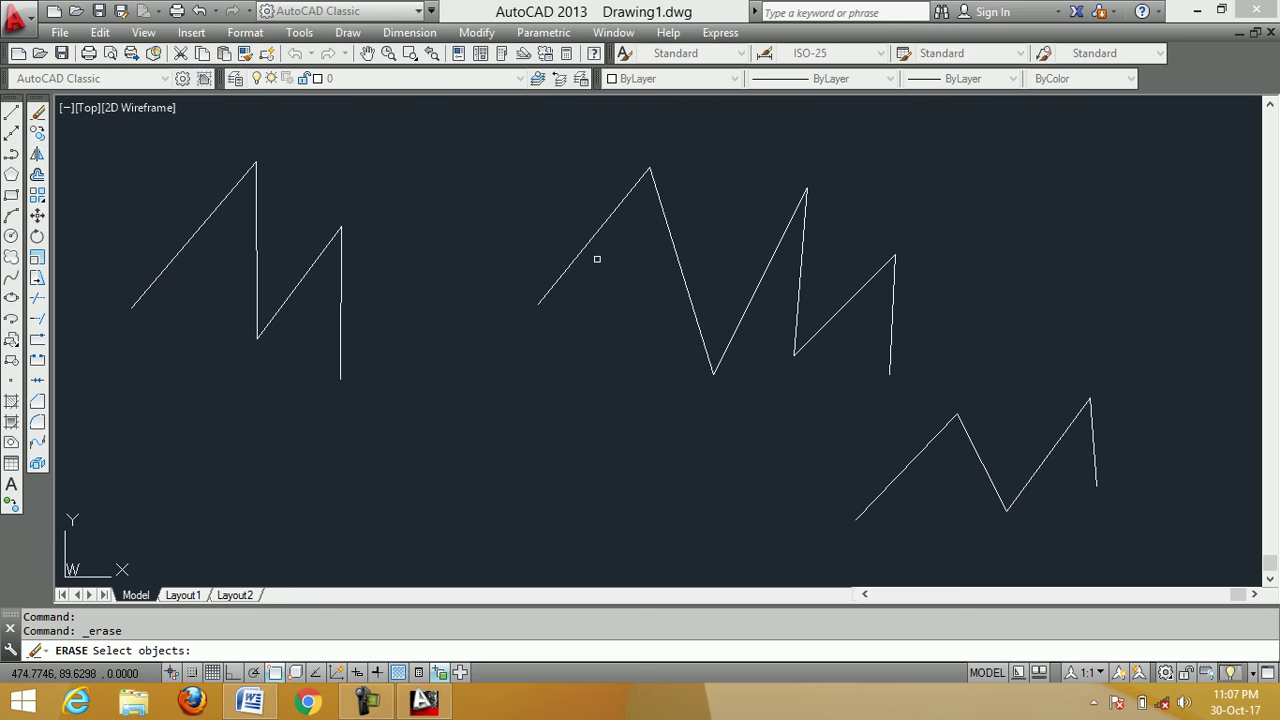
type("all")
key("Return")
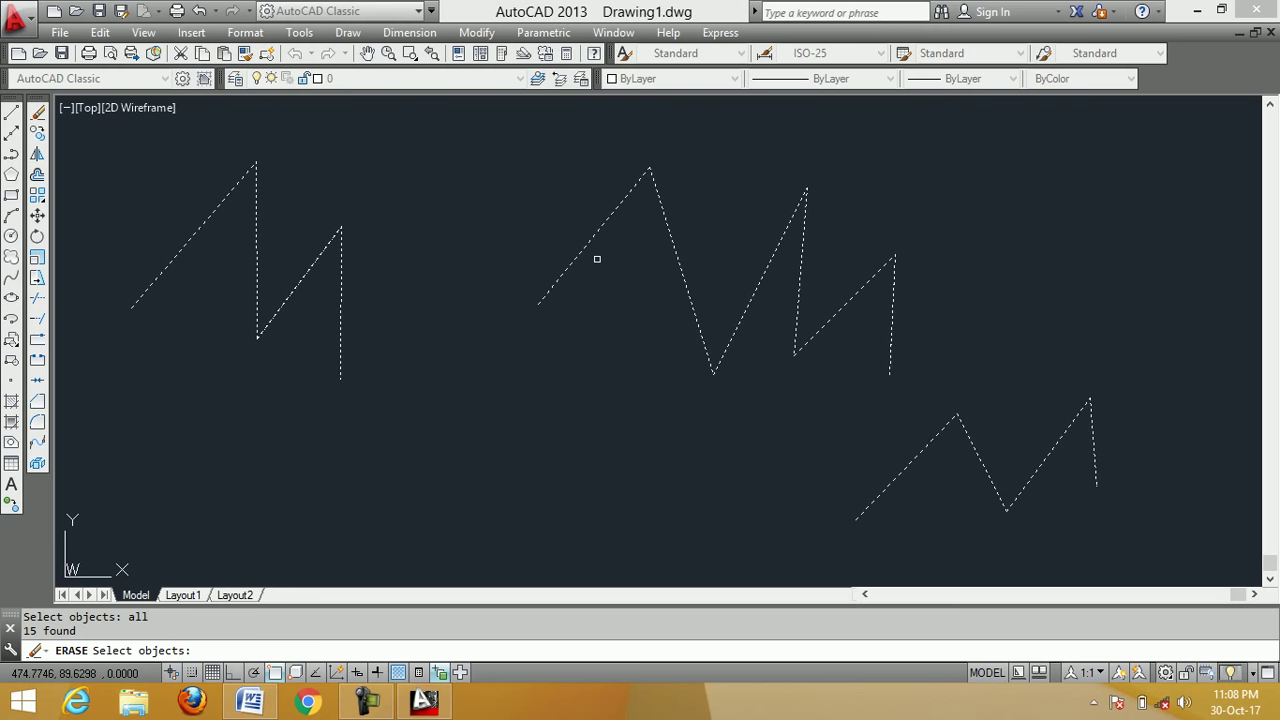
key("Return")
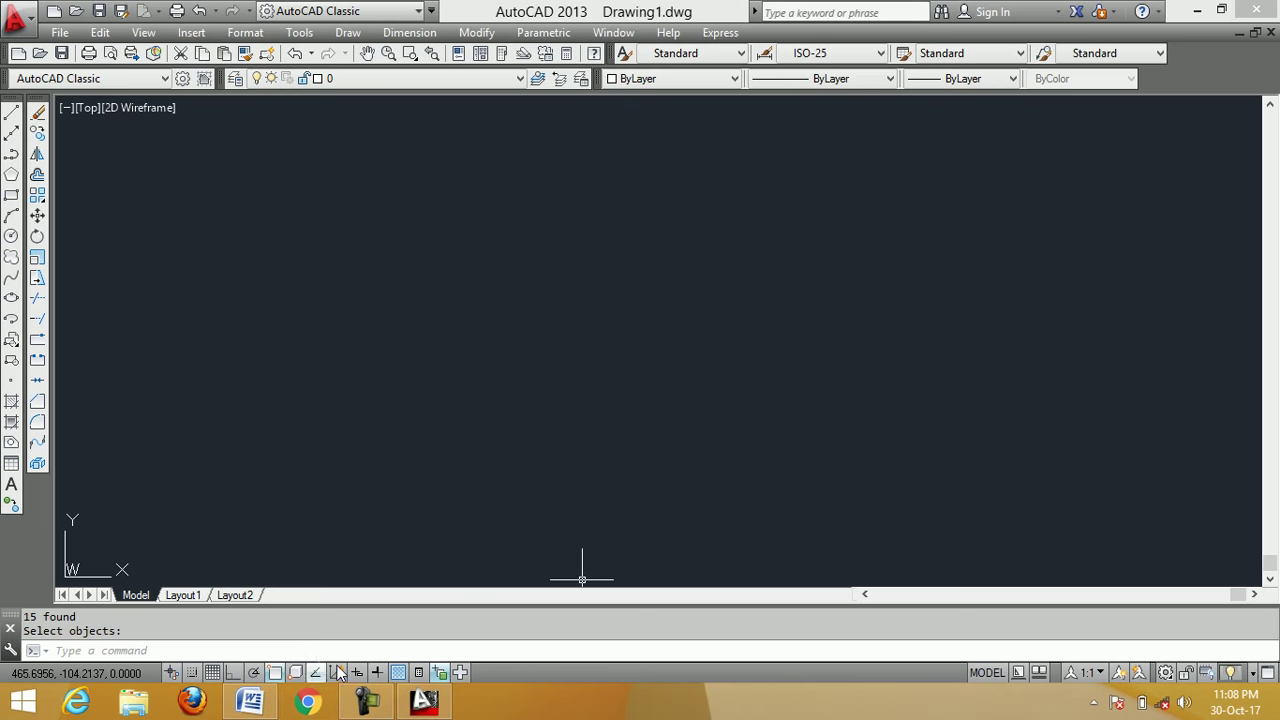
left_click(276, 673)
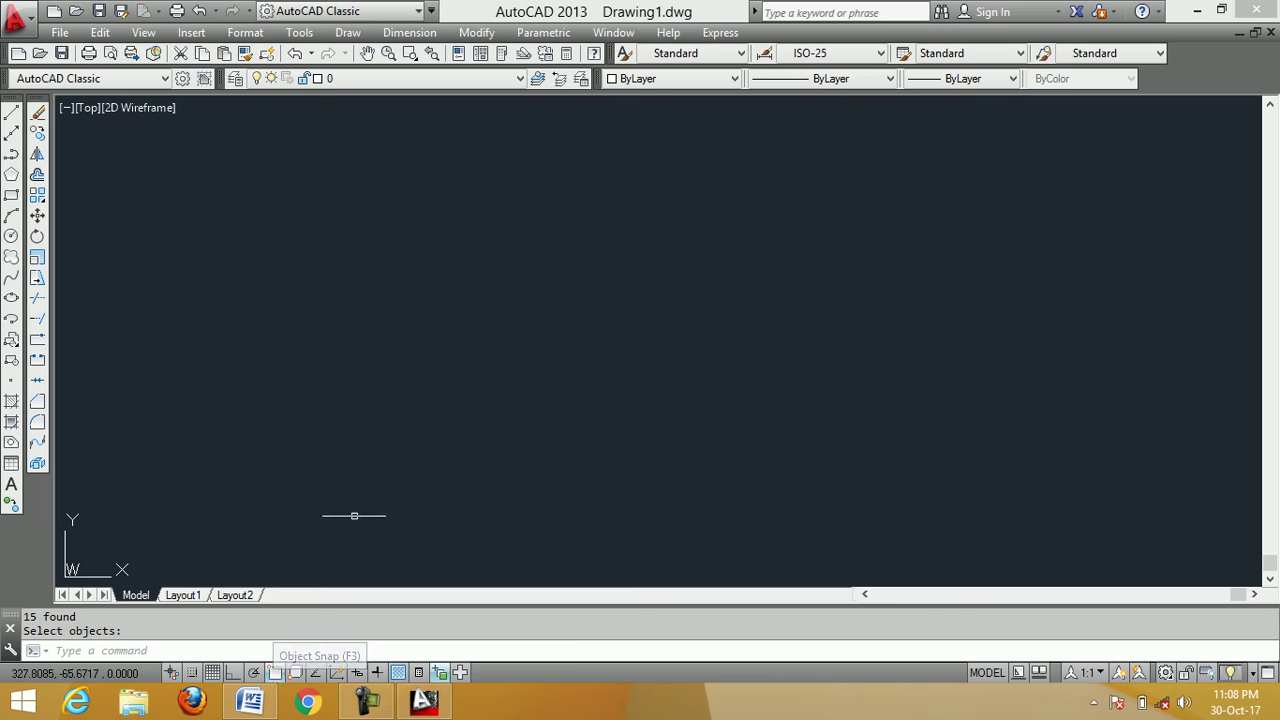
Draw the left and centre parallel diagonals, each rising left to right
left_click(11, 114)
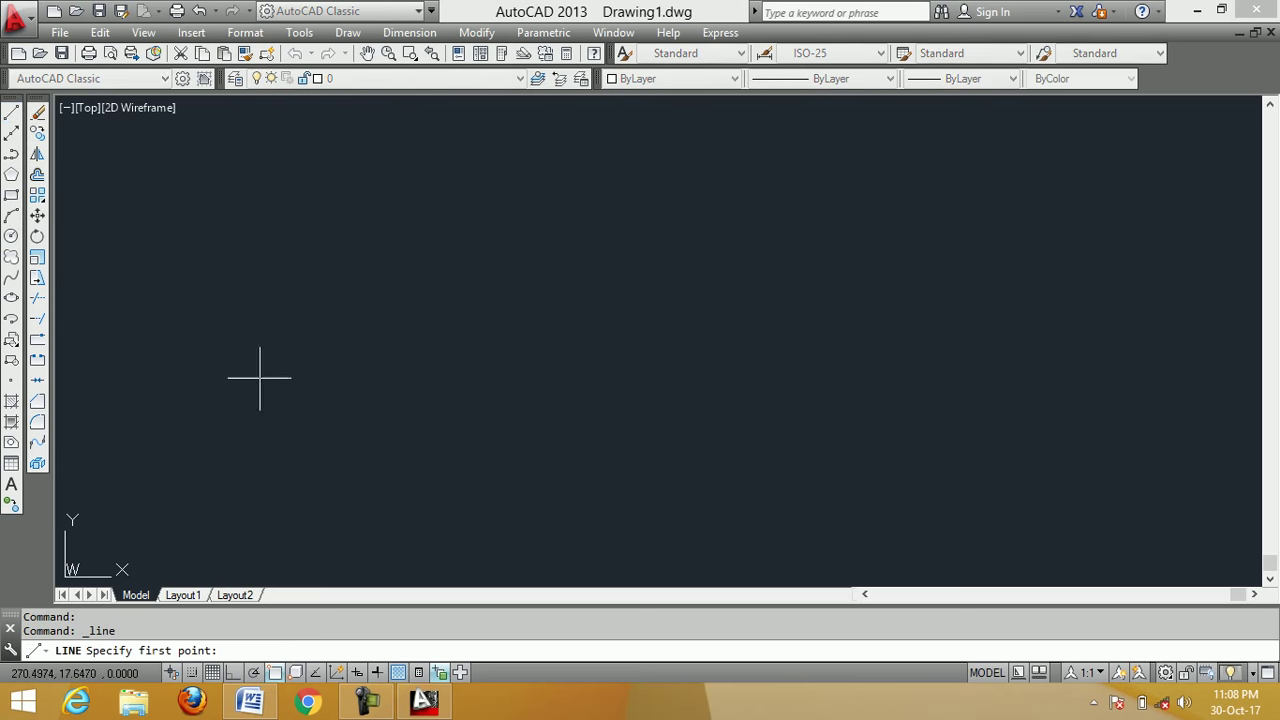
left_click(207, 451)
left_click(405, 169)
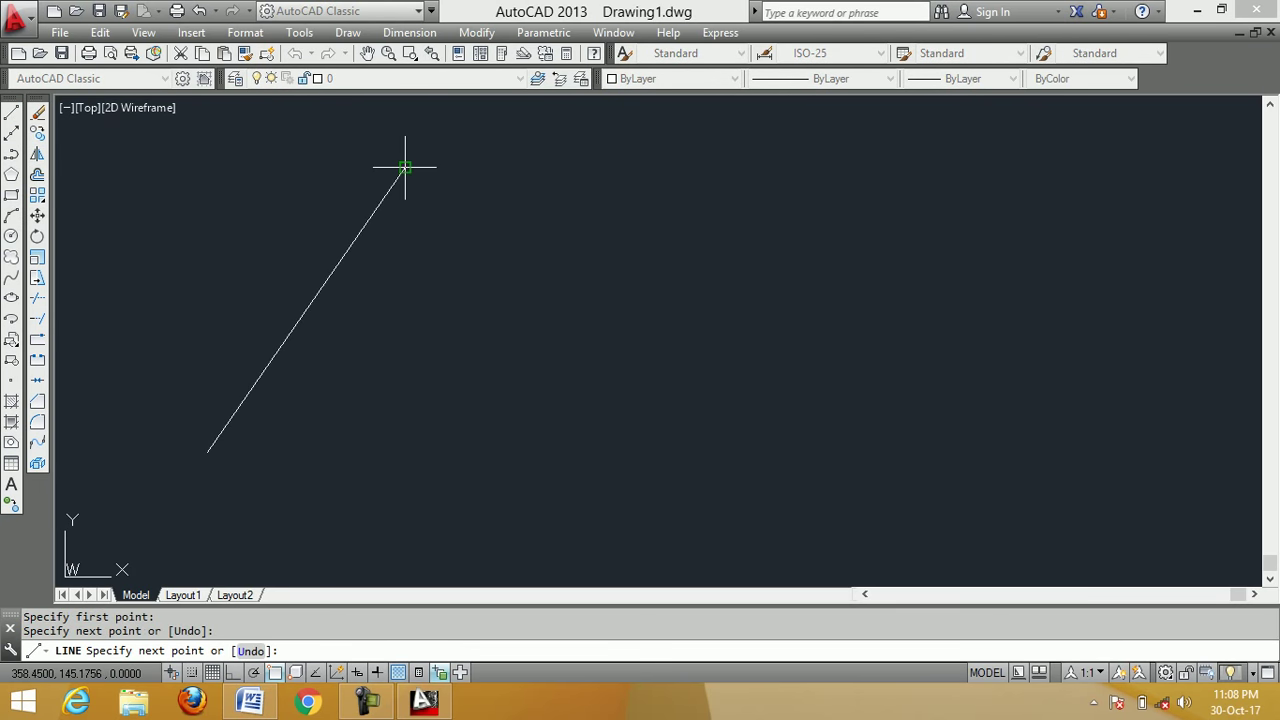
right_click(476, 322)
left_click(500, 334)
right_click(658, 236)
left_click(670, 249)
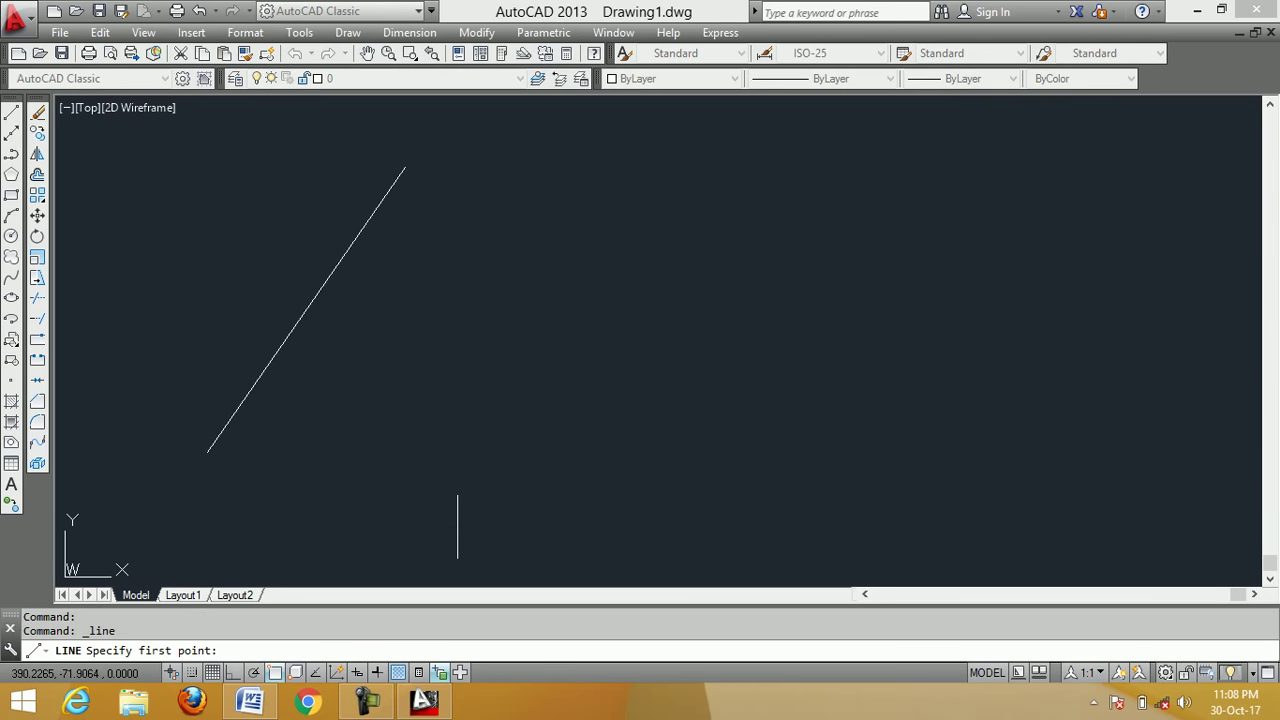
left_click(459, 523)
left_click(672, 216)
right_click(780, 337)
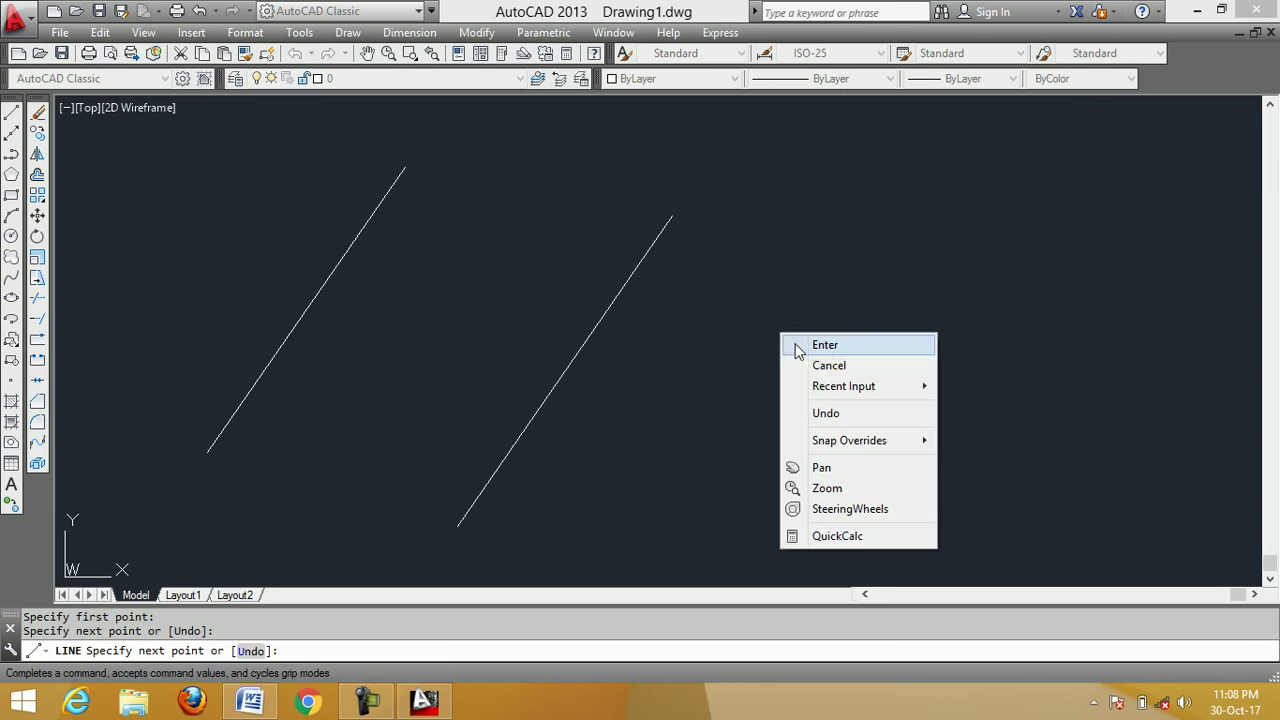
left_click(793, 343)
Draw the third parallel diagonal on the right side
right_click(866, 202)
left_click(910, 211)
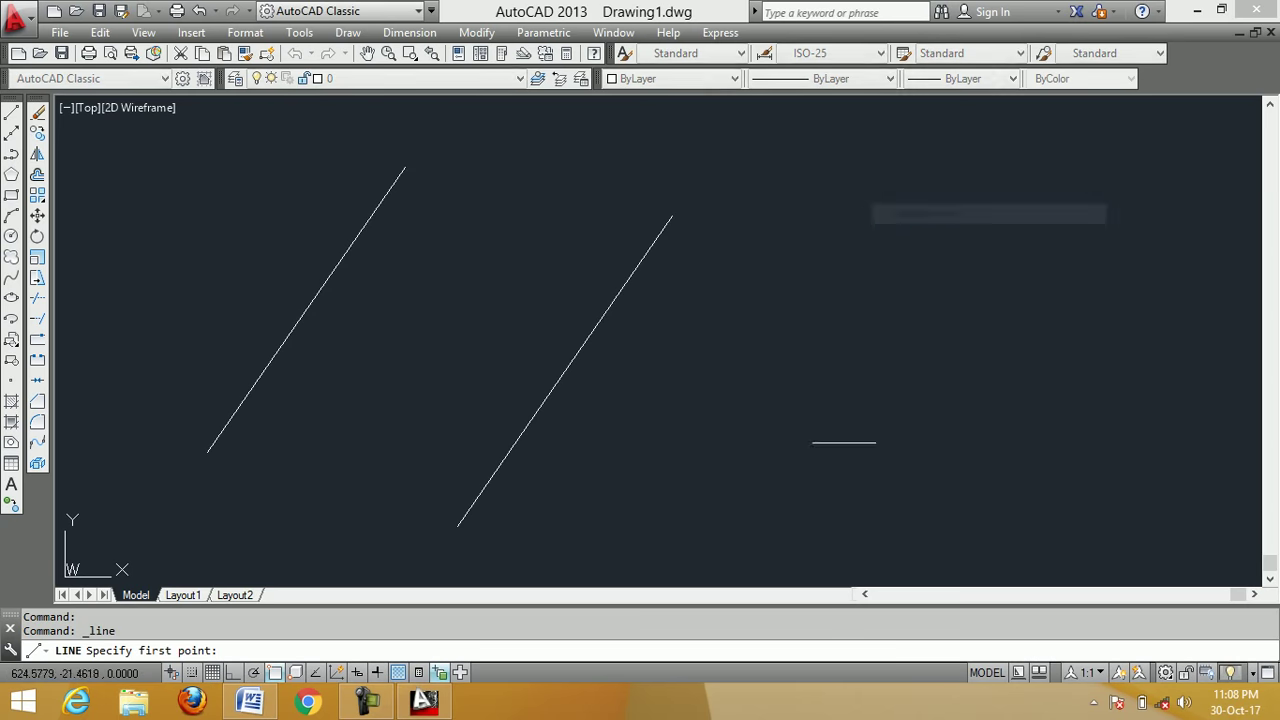
left_click(795, 536)
left_click(1037, 184)
right_click(1046, 290)
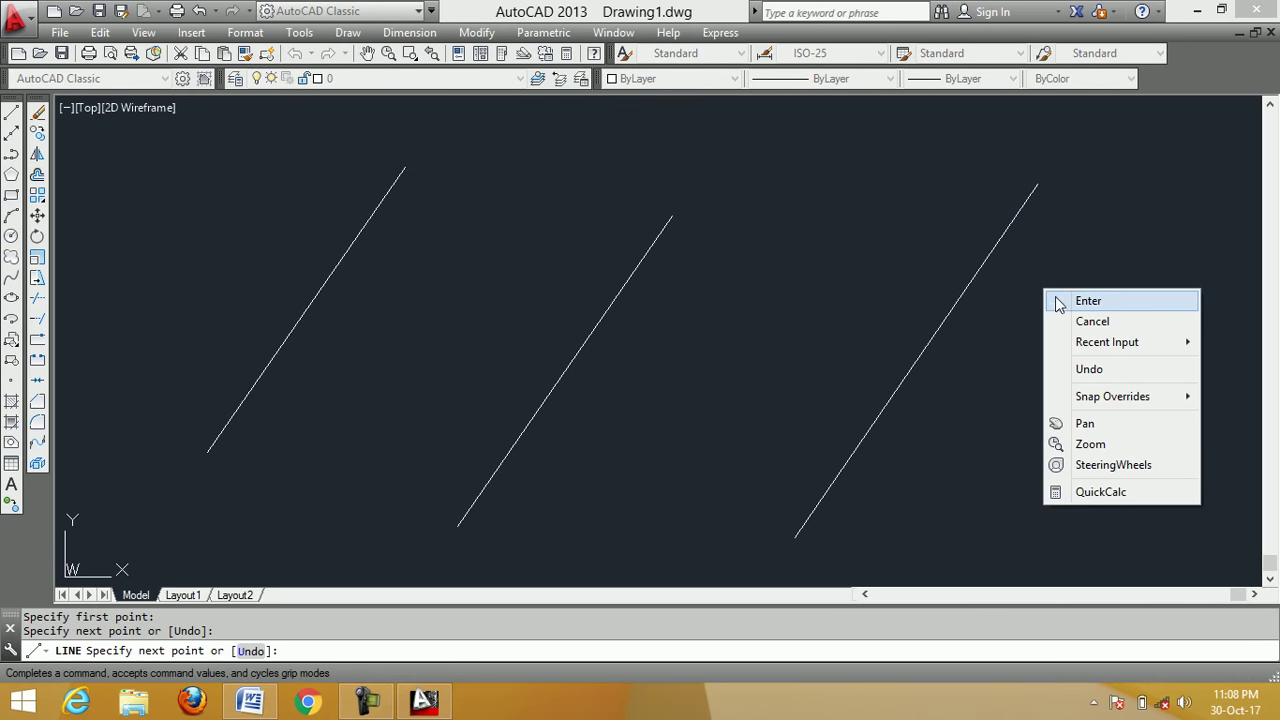
left_click(1087, 301)
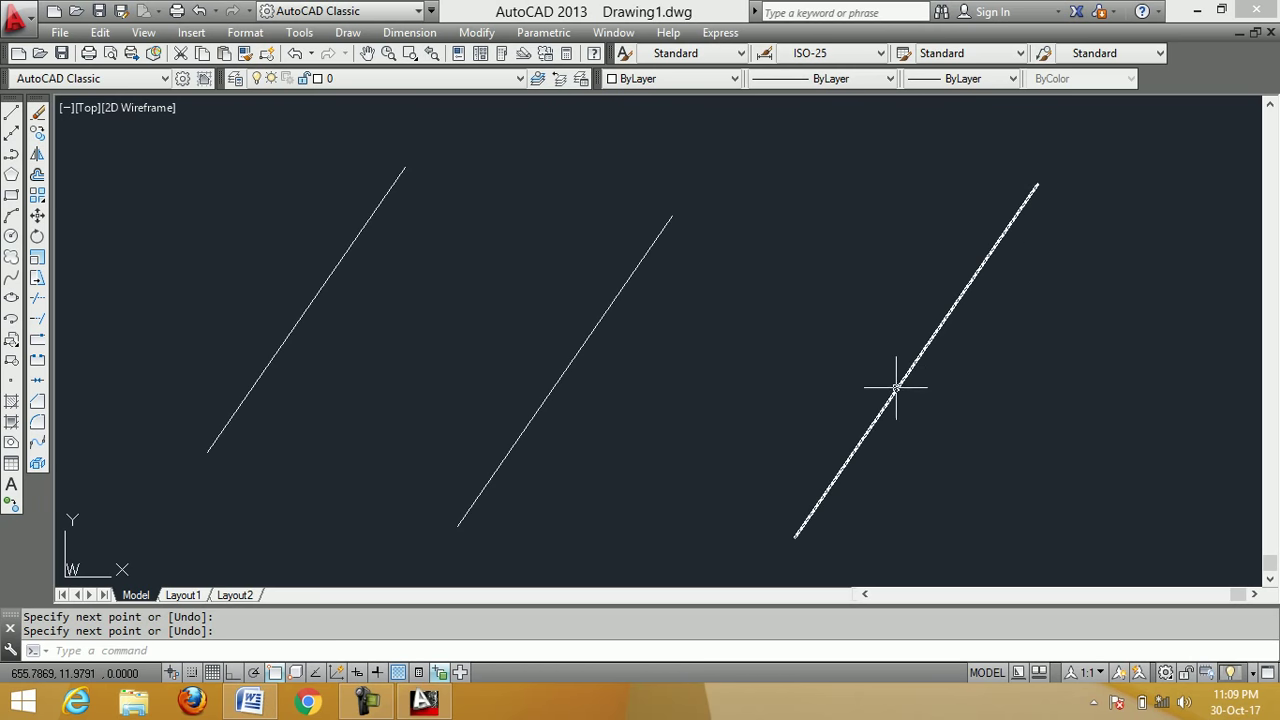
Start a line snapped to the left diagonal's top endpoint, toggle Ortho, and pick a Midpoint snap
left_click(12, 116)
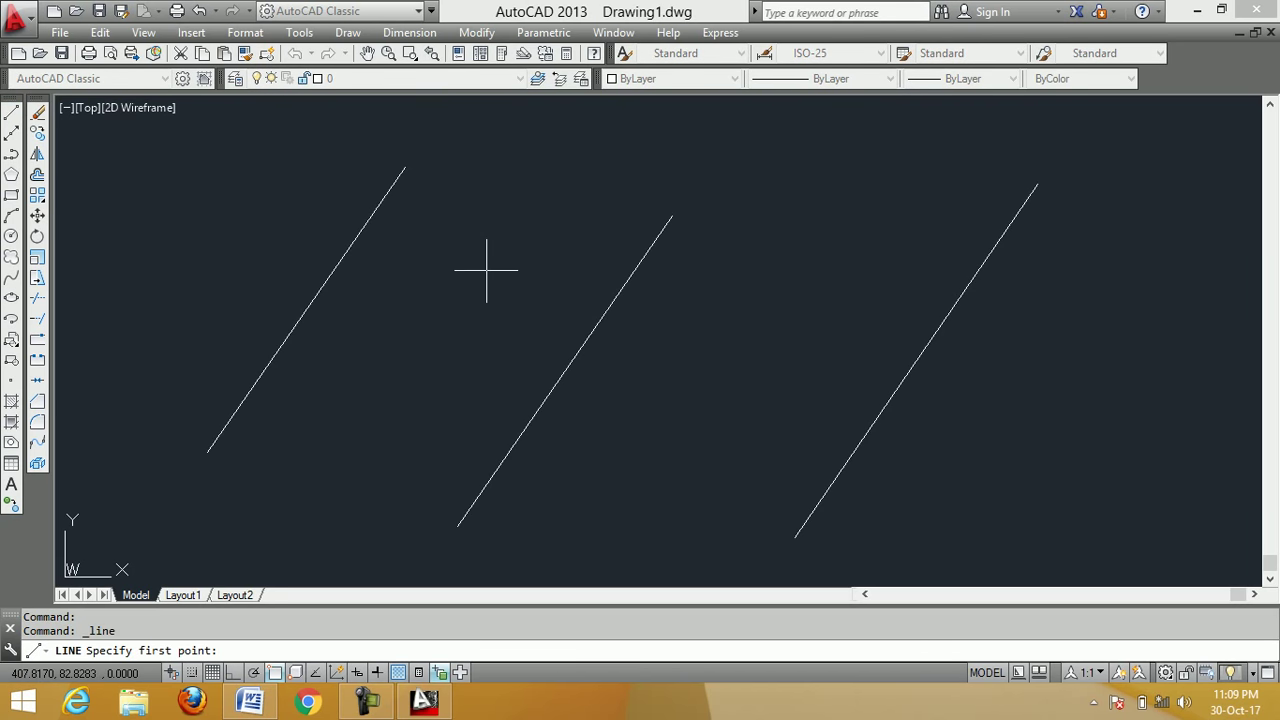
right_click(490, 236, "shift")
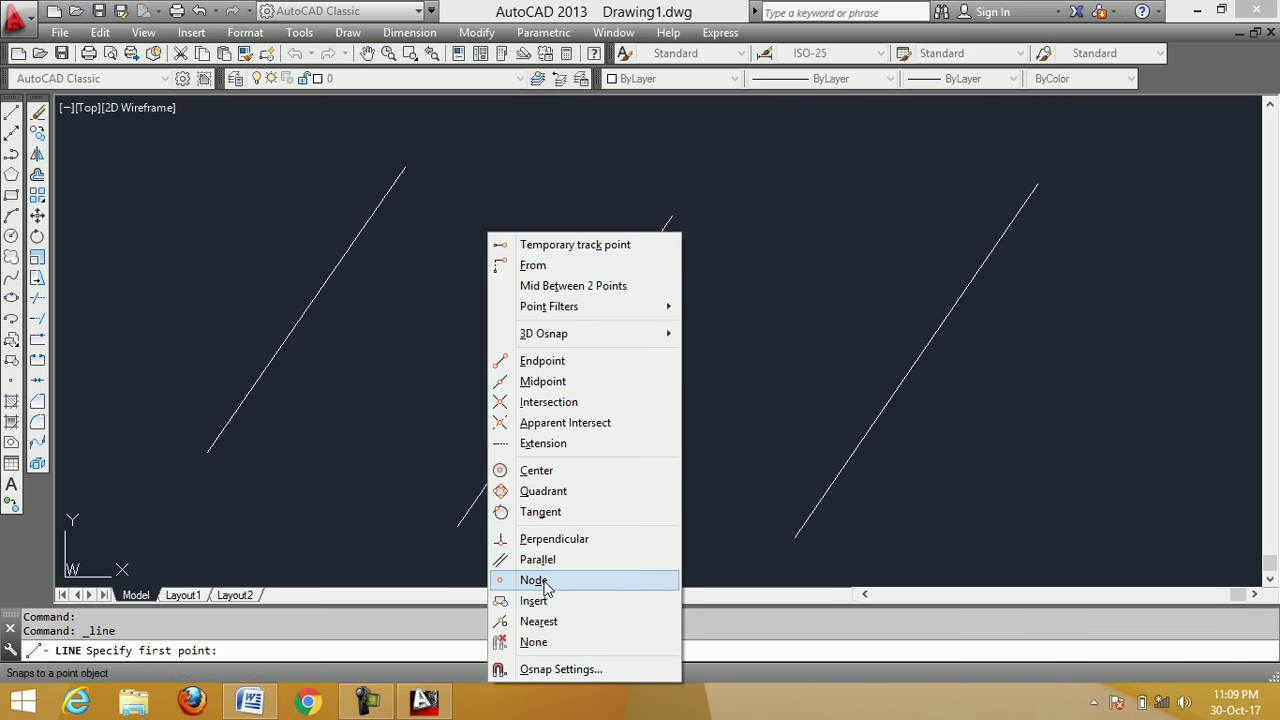
left_click(542, 362)
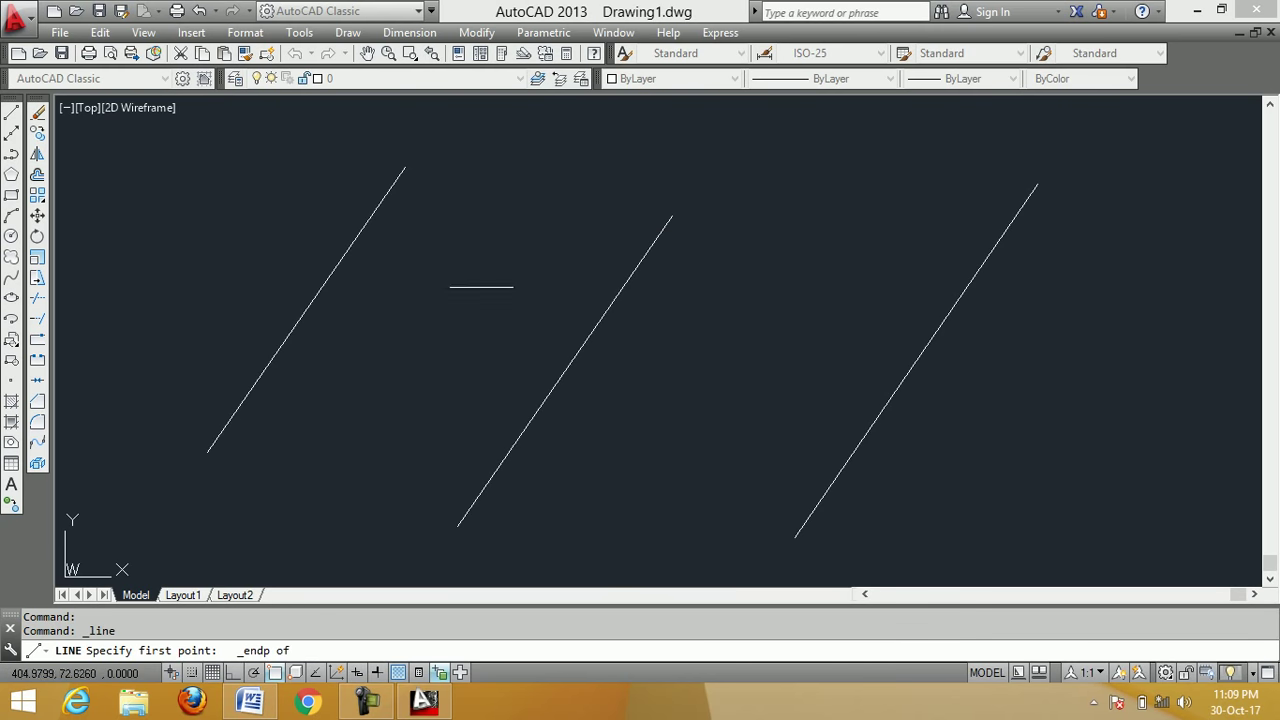
left_click(405, 168)
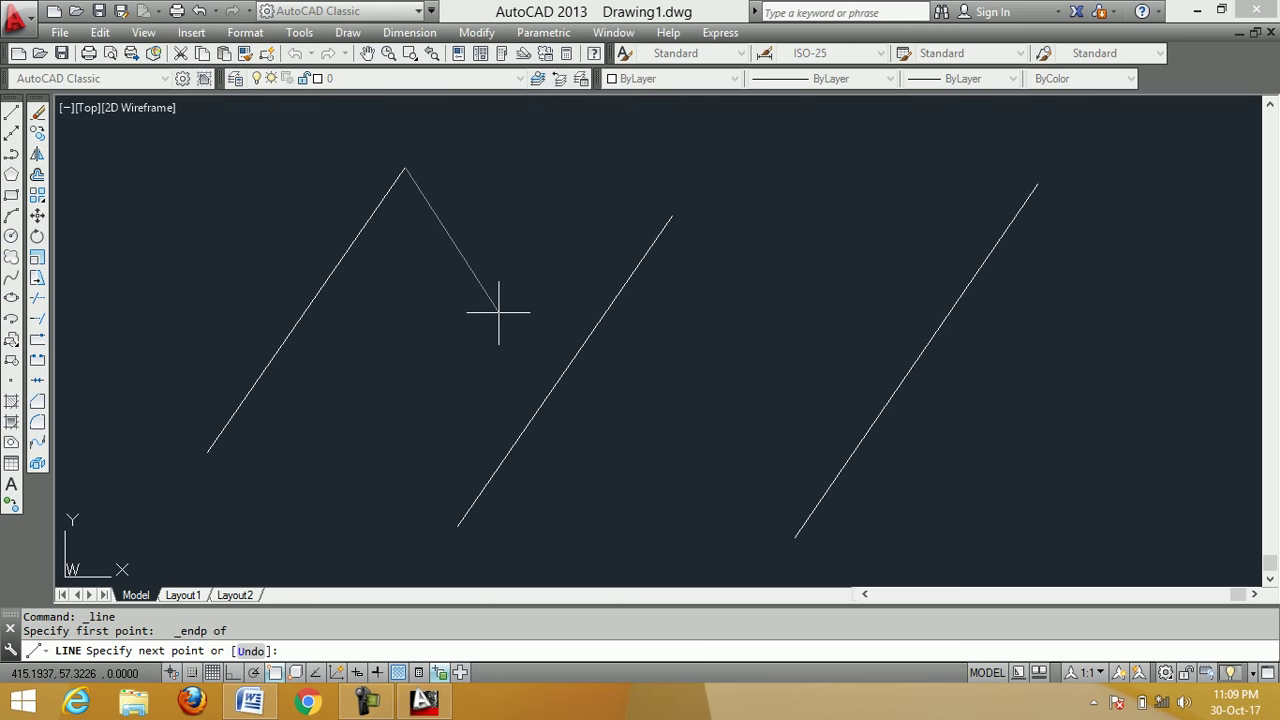
key("F8")
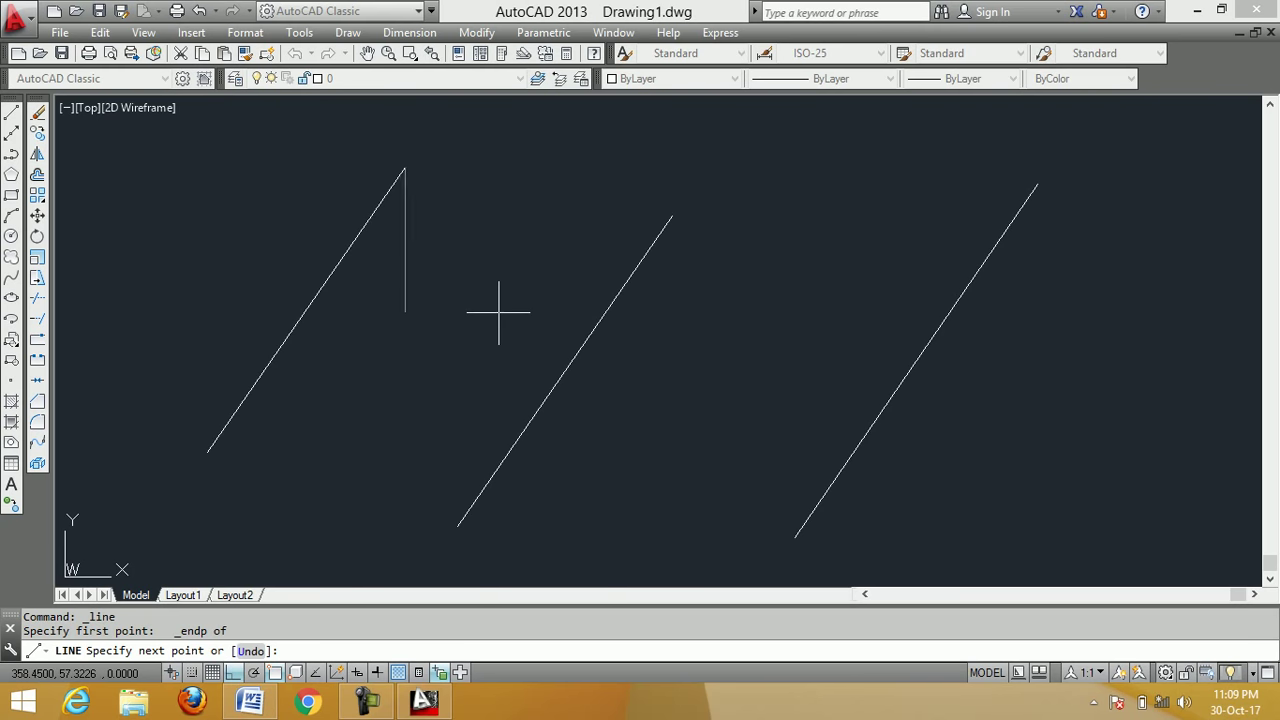
right_click(499, 314, "shift")
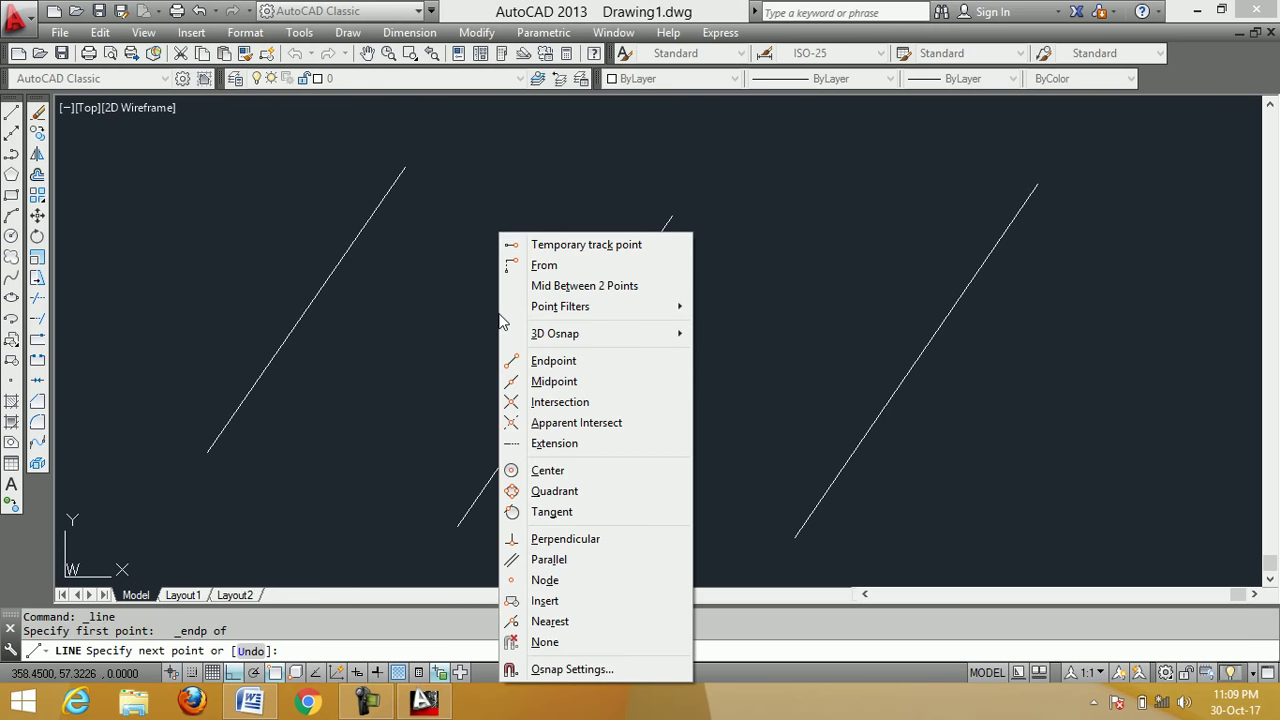
left_click(553, 381)
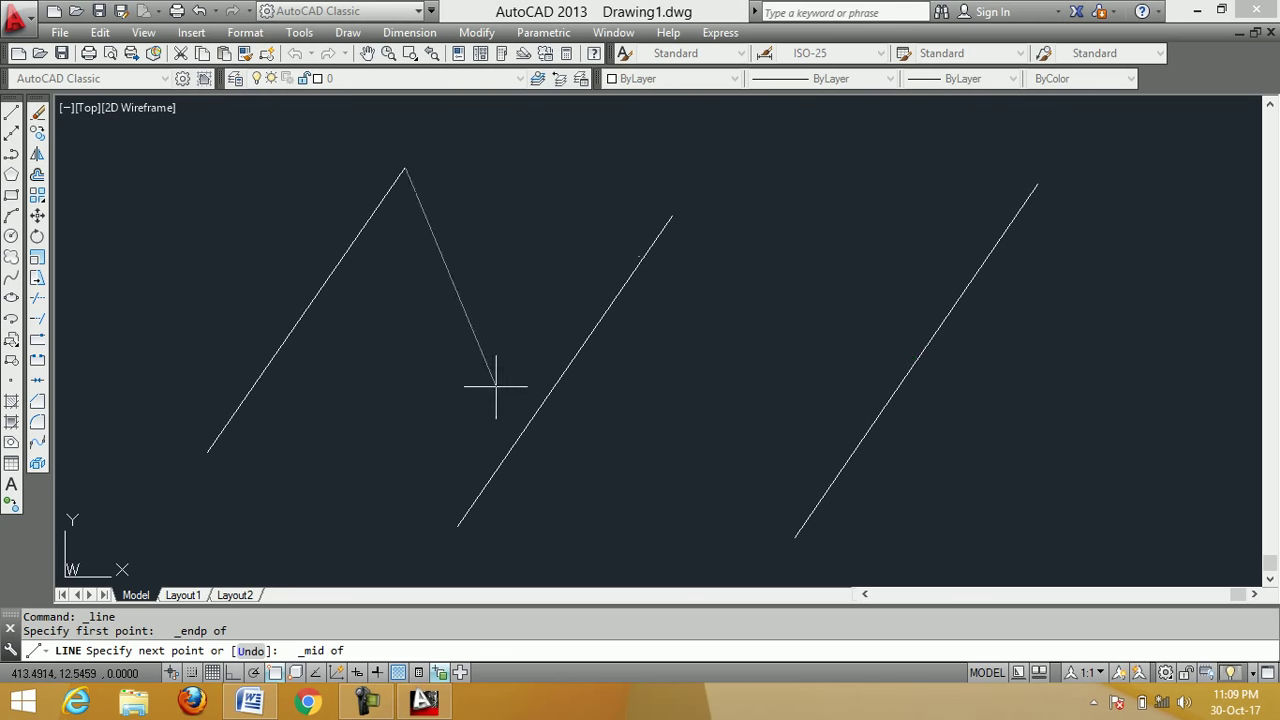
Bend the line at the middle diagonal's midpoint and end it perpendicular on the right diagonal
left_click(565, 372)
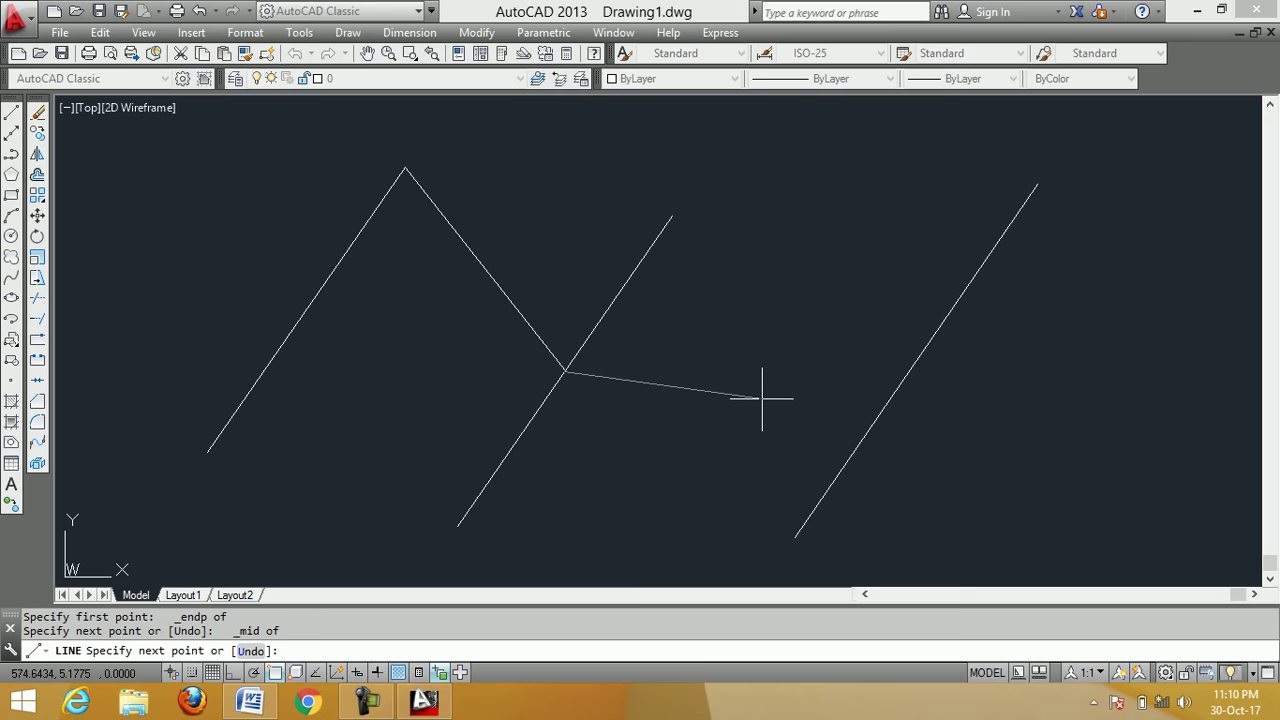
right_click(763, 400, "shift")
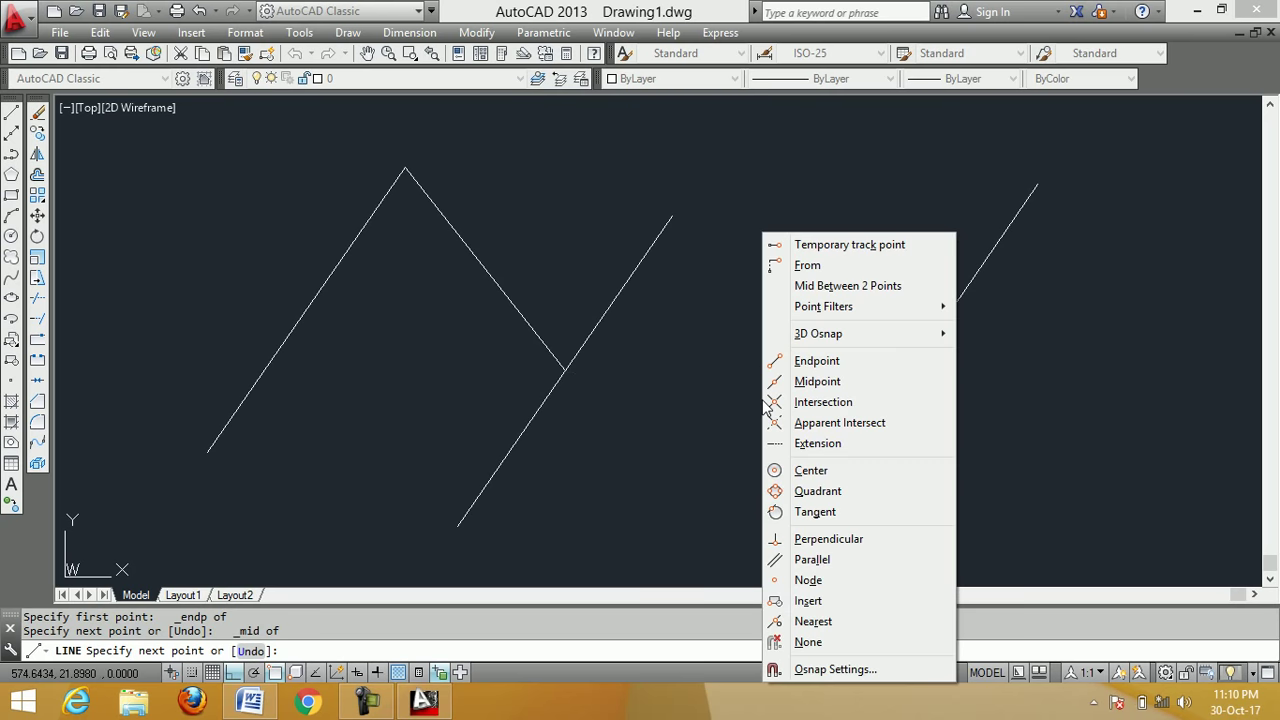
left_click(829, 539)
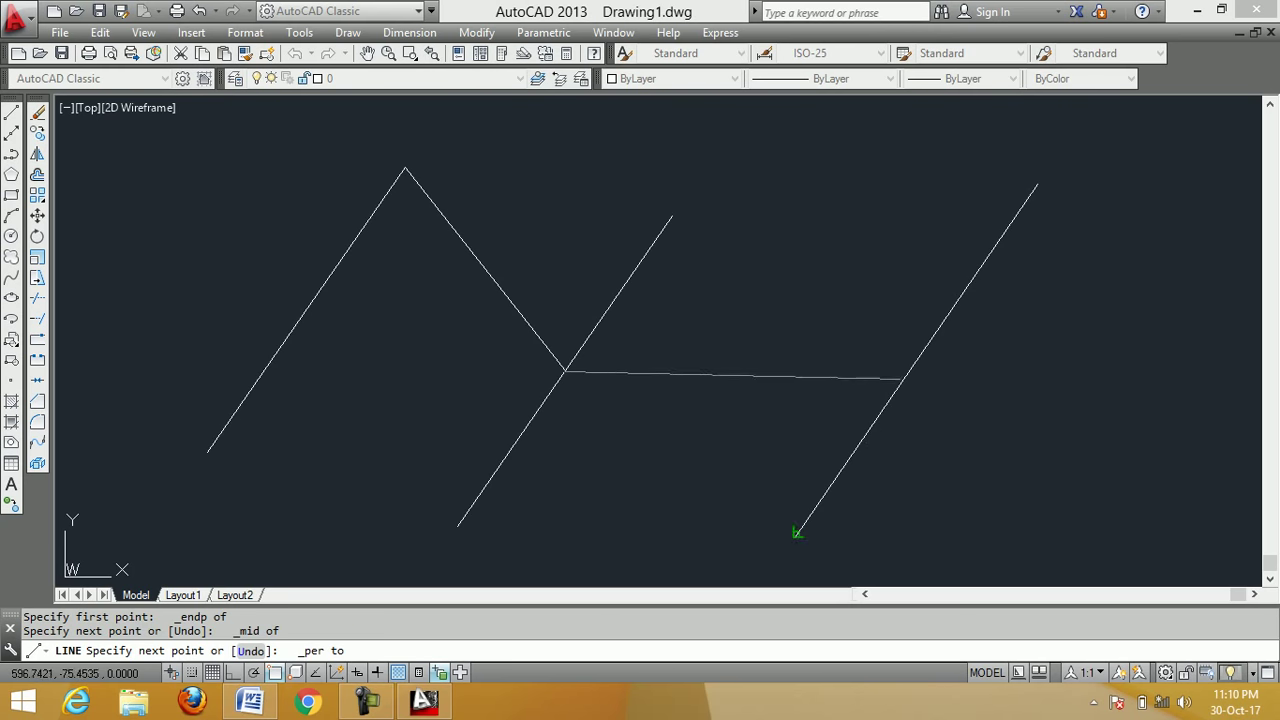
left_click(798, 531)
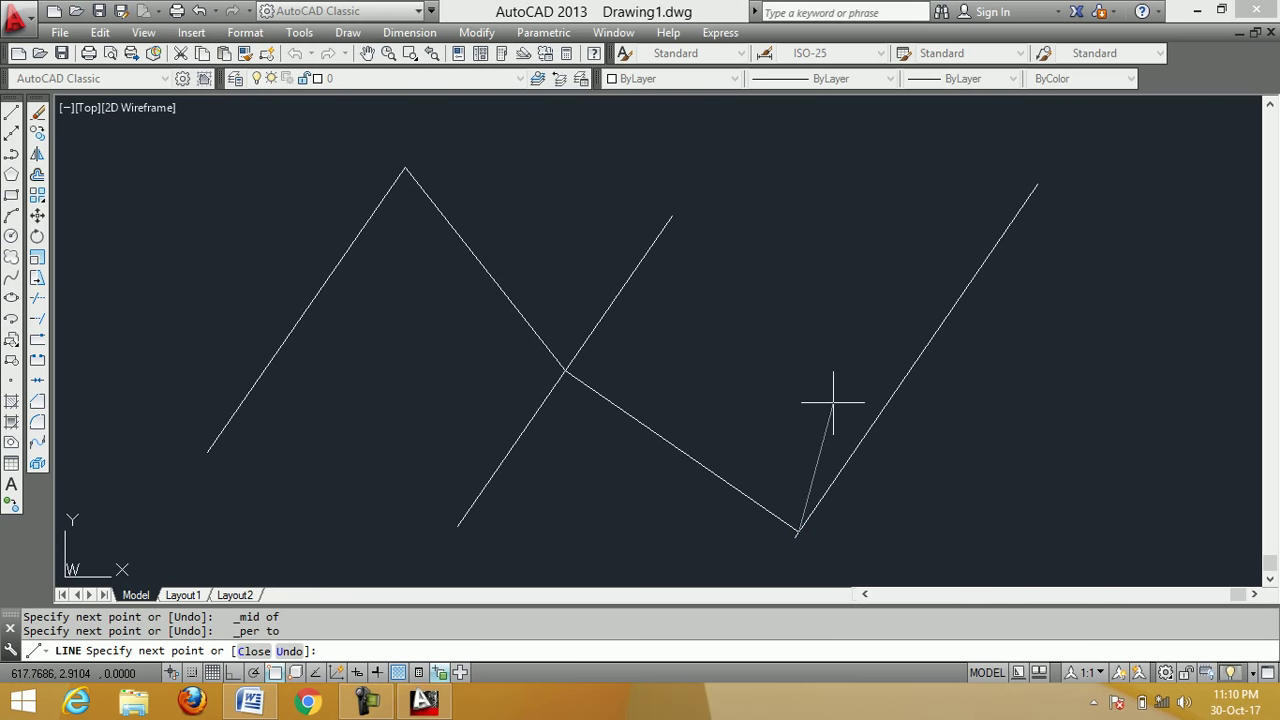
key("Return")
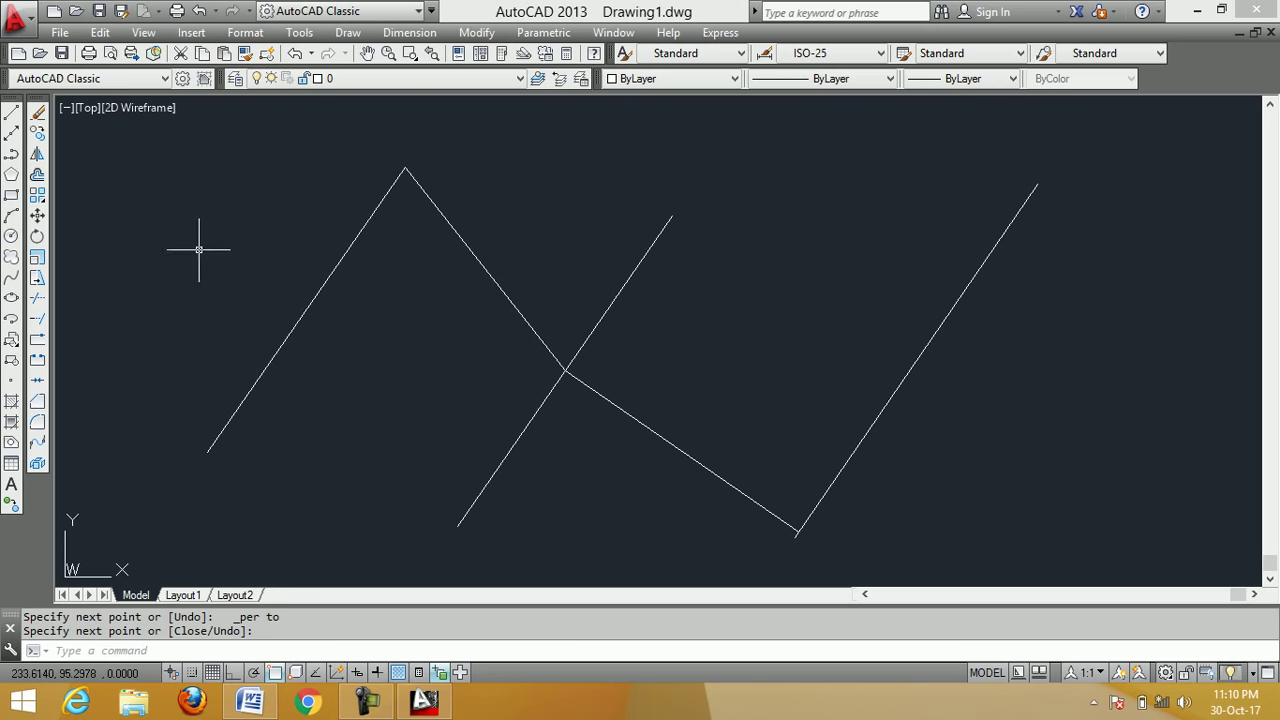
Erase both diagonals' row and the connecting zigzag, all five lines, with one selection window
left_click(37, 113)
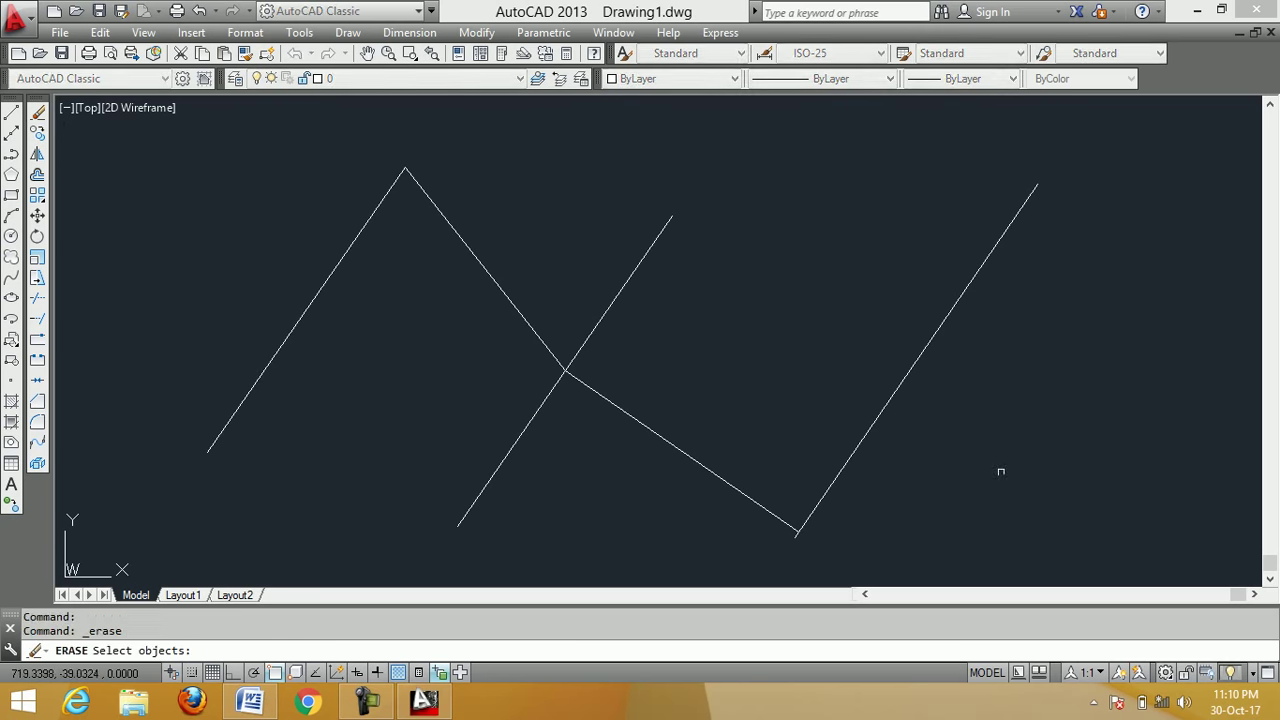
left_click(1144, 549)
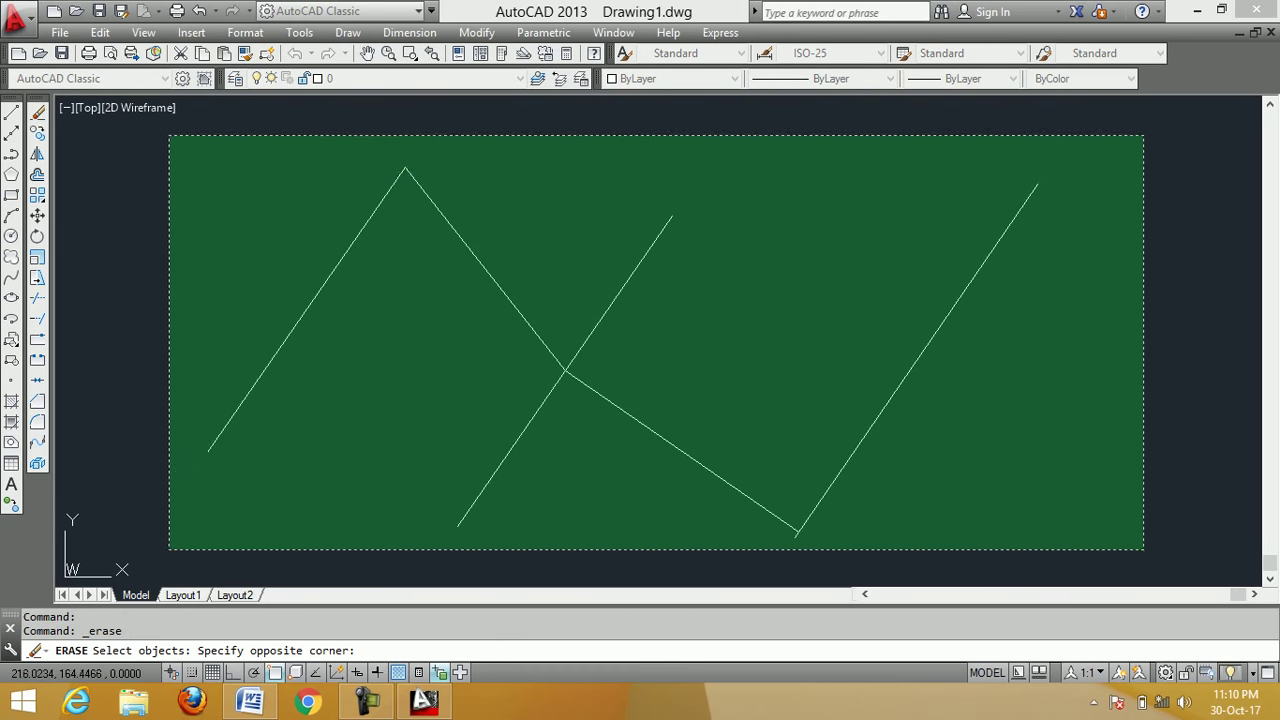
left_click(165, 133)
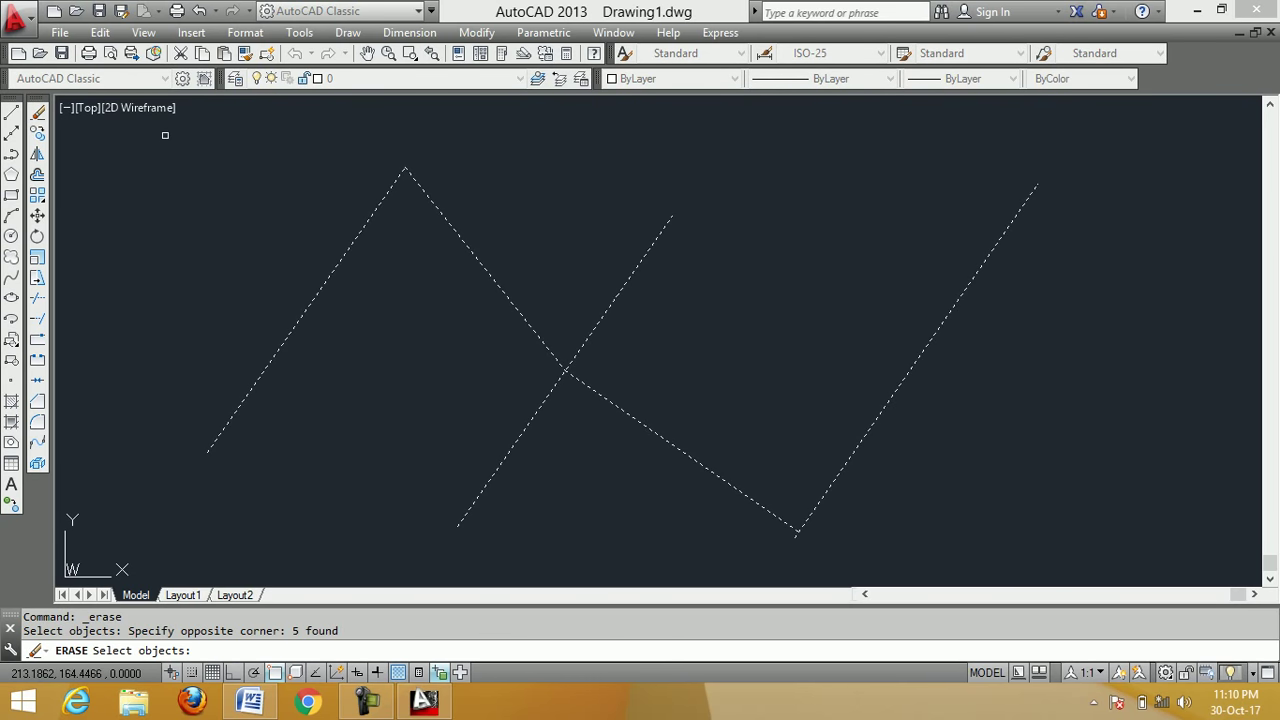
key("Return")
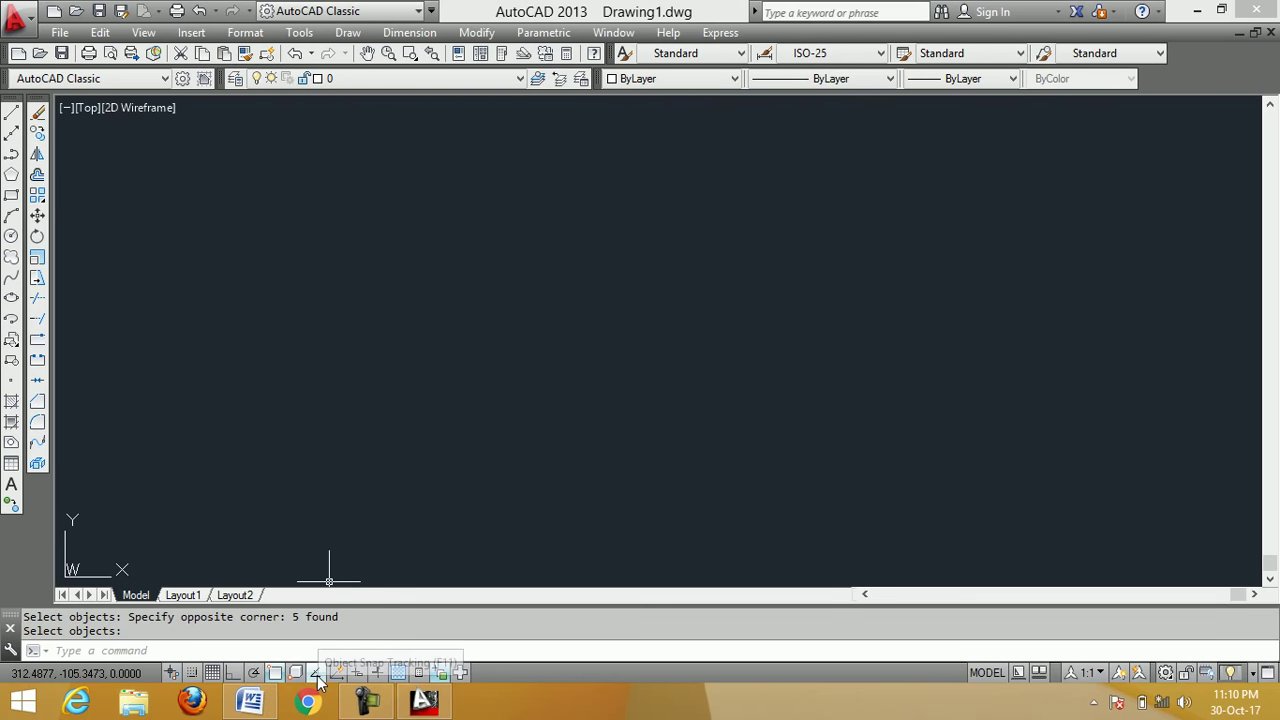
left_click(11, 116)
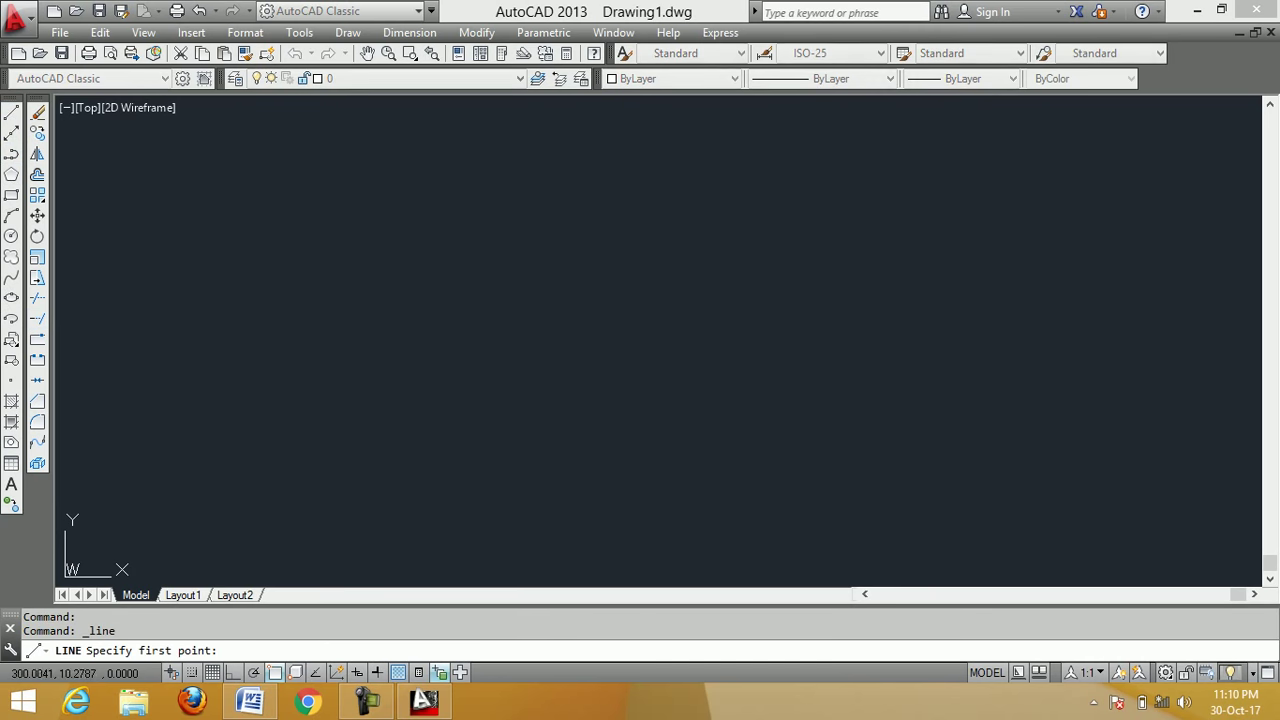
Draw the first two parallel diagonals rising left to right
left_click(240, 452)
left_click(465, 144)
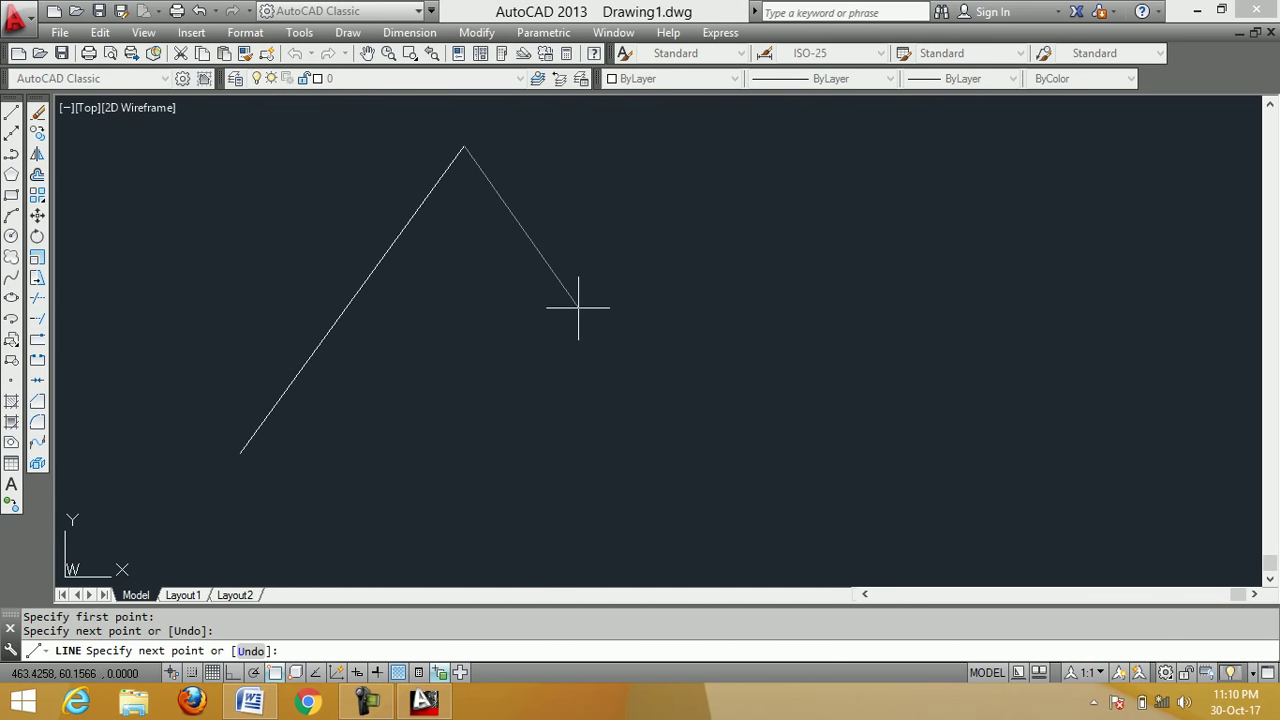
right_click(572, 288)
left_click(615, 299)
right_click(716, 204)
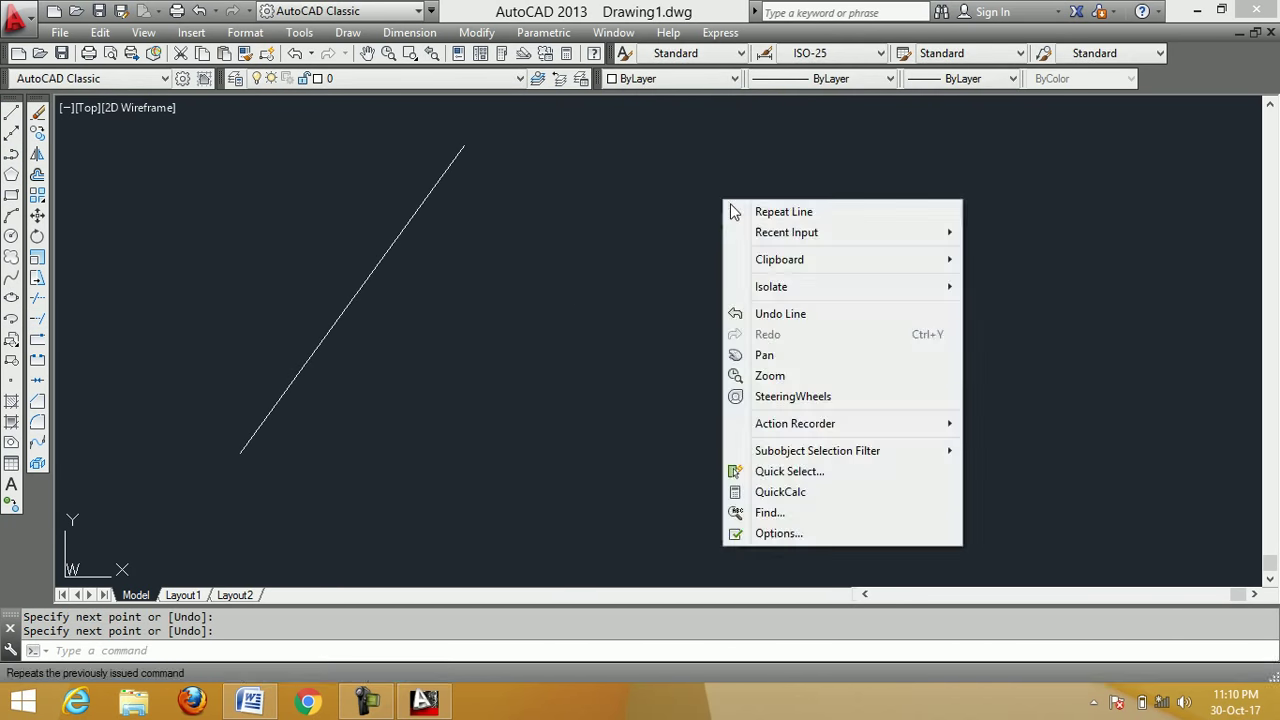
left_click(760, 211)
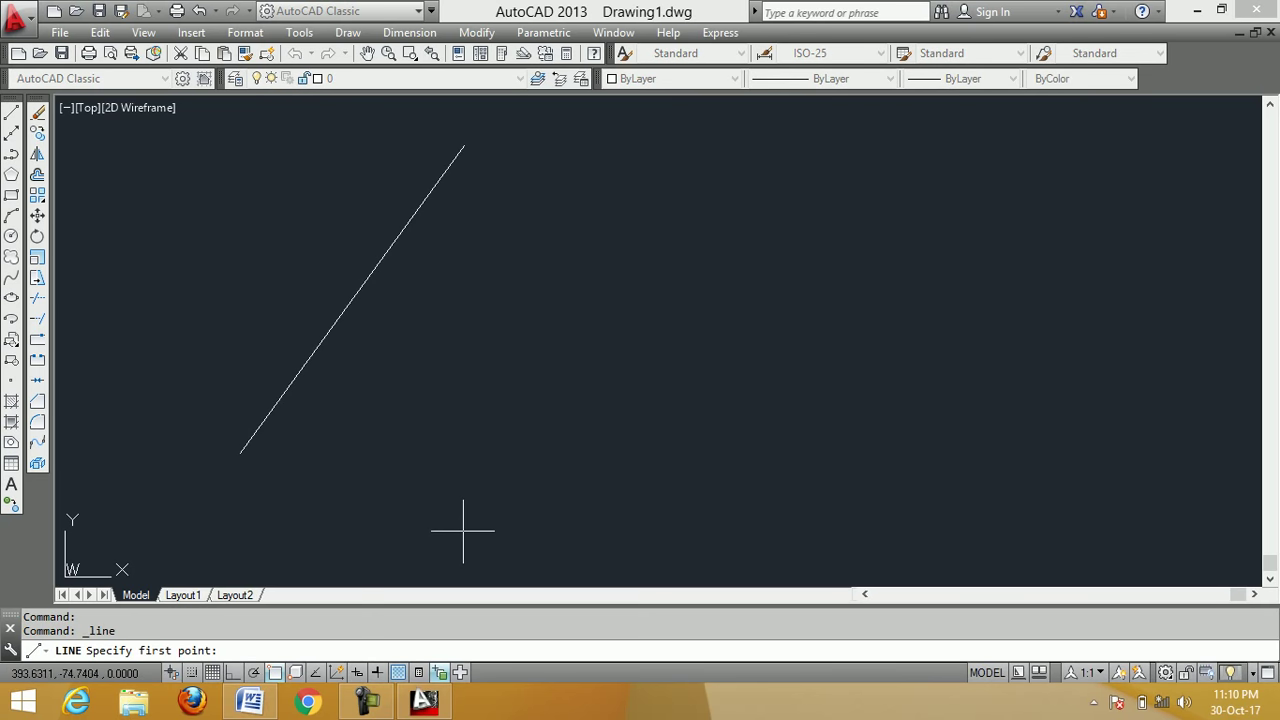
left_click(463, 530)
left_click(710, 173)
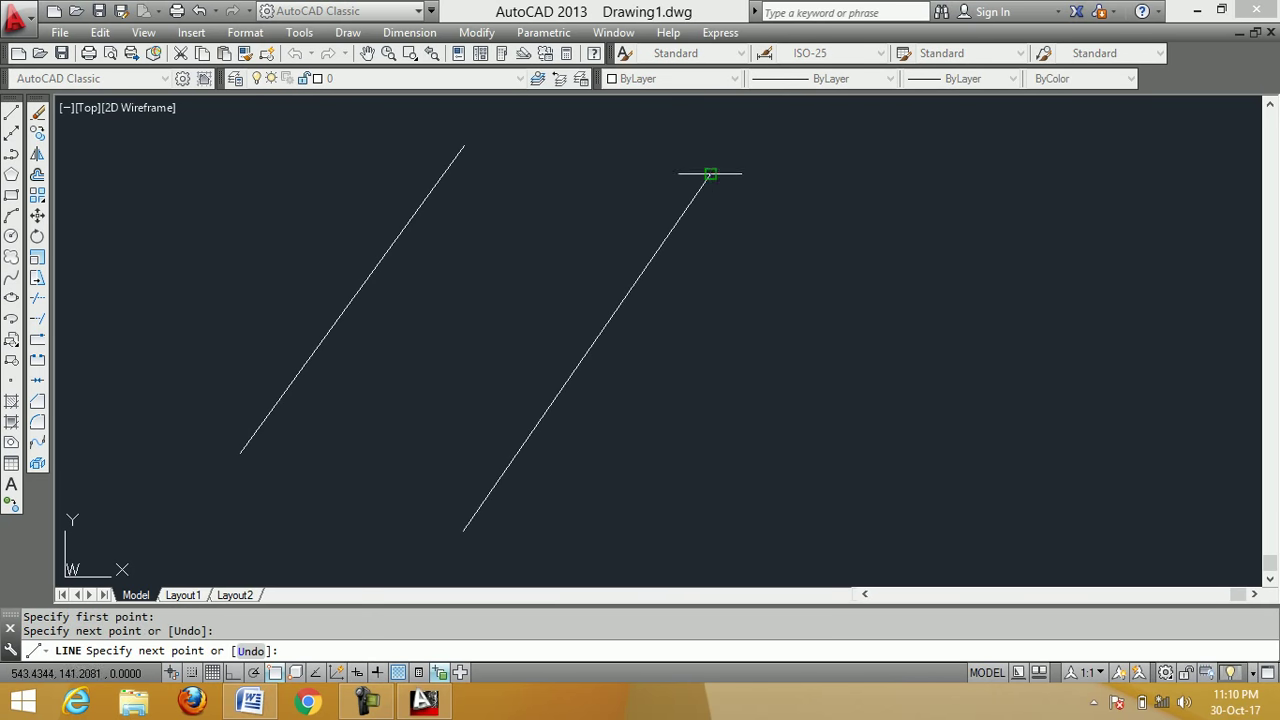
right_click(753, 232)
left_click(775, 247)
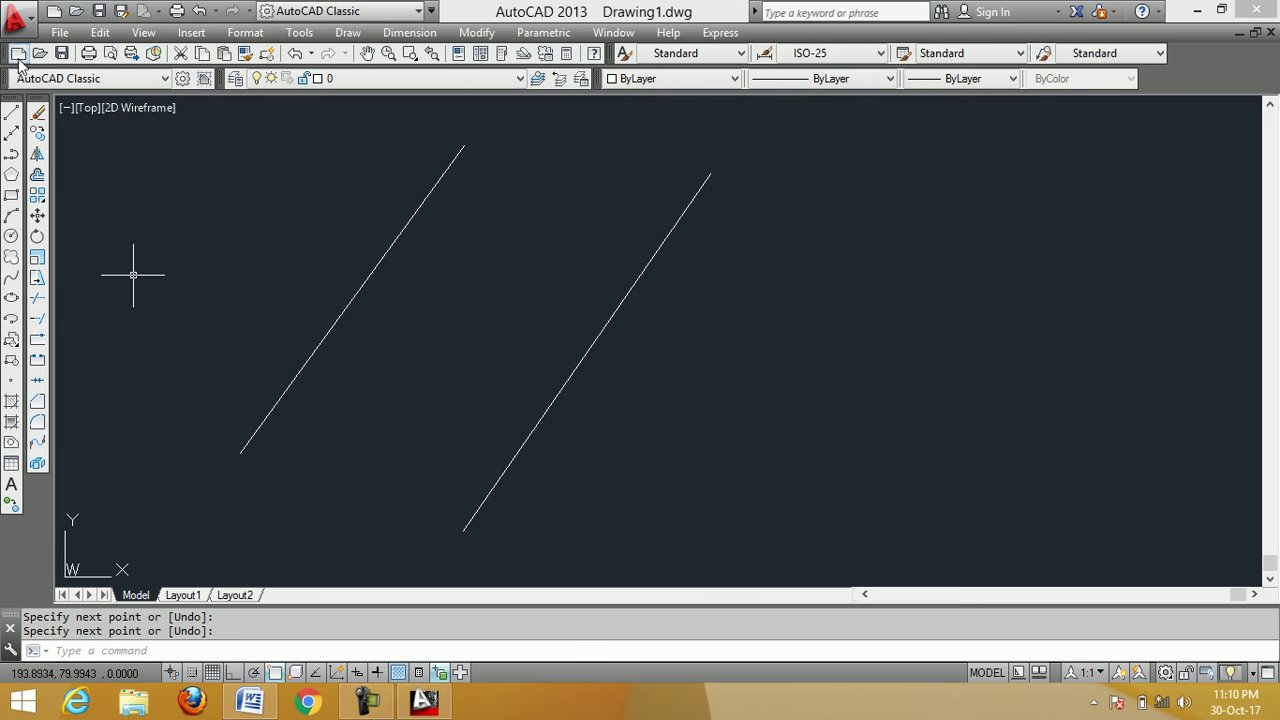
Draw the third and fourth parallel diagonals further to the right
left_click(11, 112)
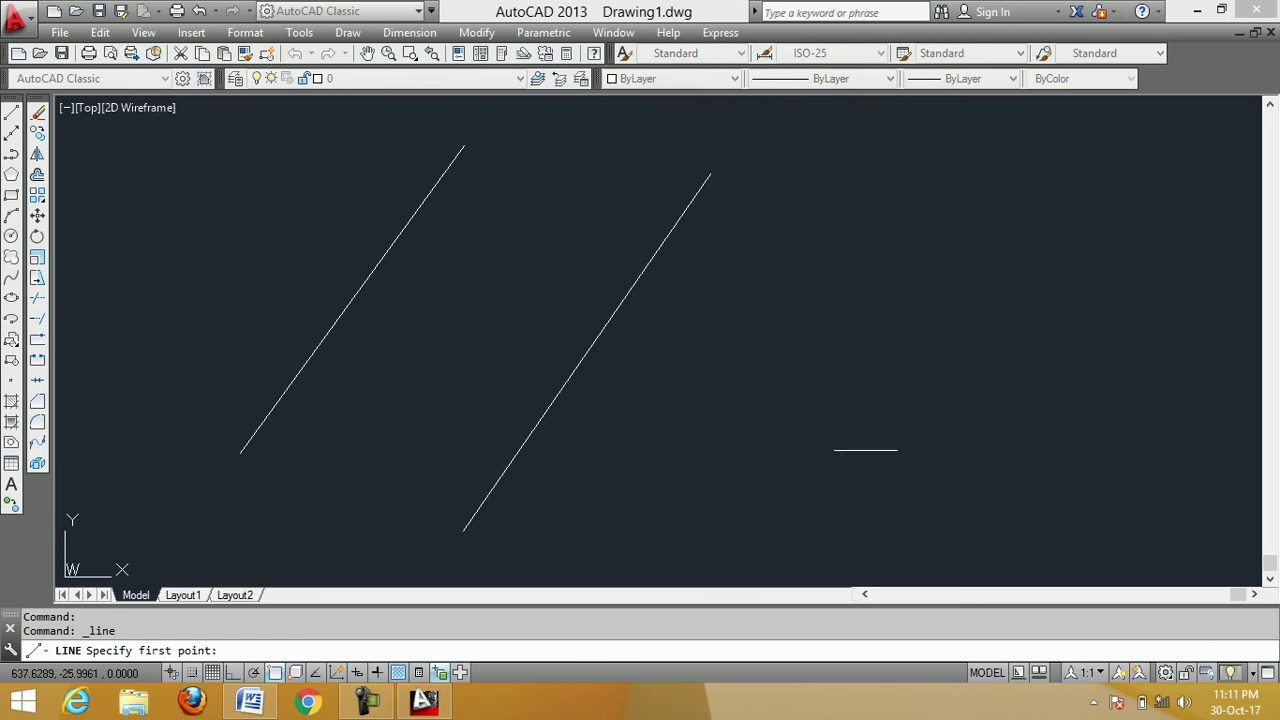
left_click(724, 553)
left_click(997, 189)
right_click(1011, 295)
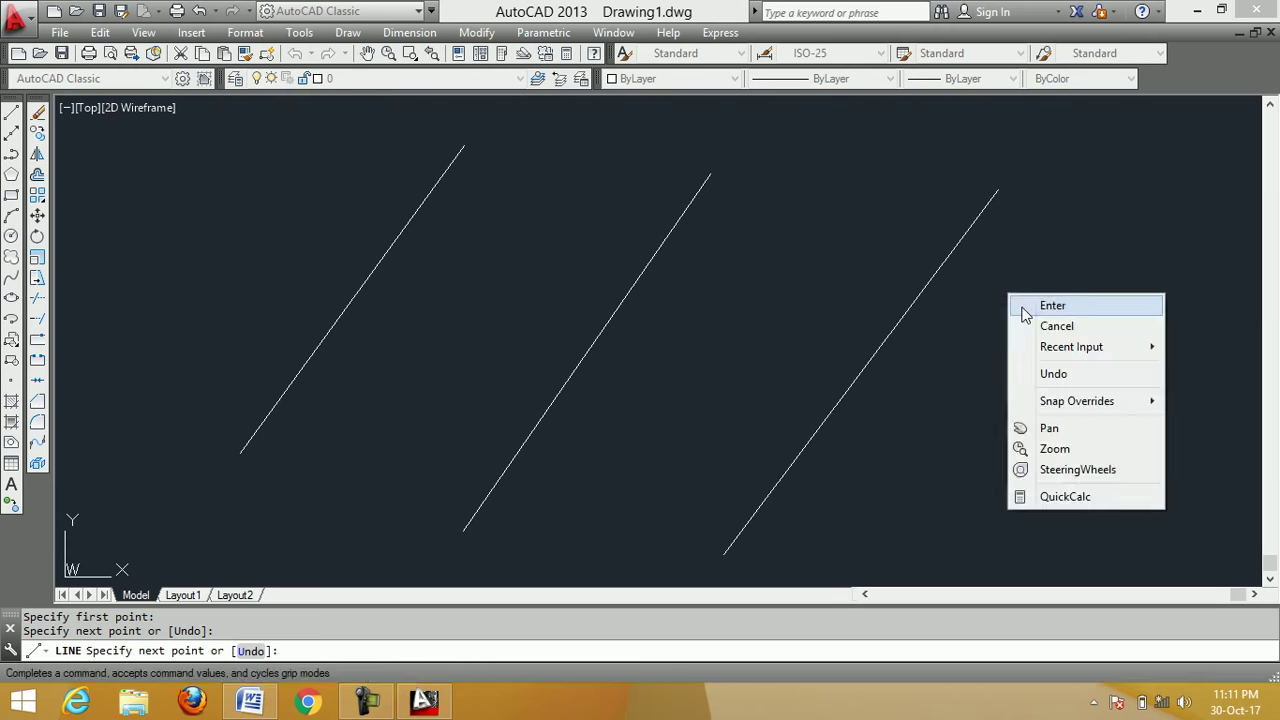
left_click(1030, 305)
right_click(906, 169)
left_click(917, 184)
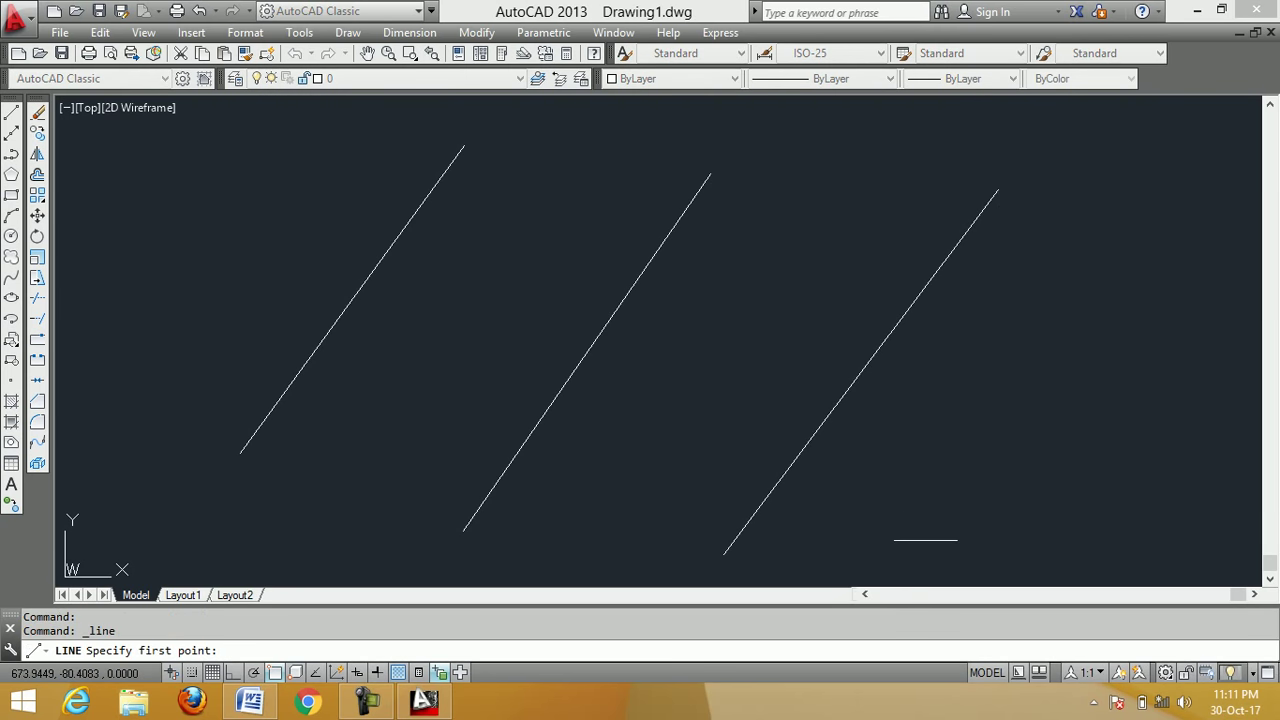
left_click(908, 561)
left_click(1177, 238)
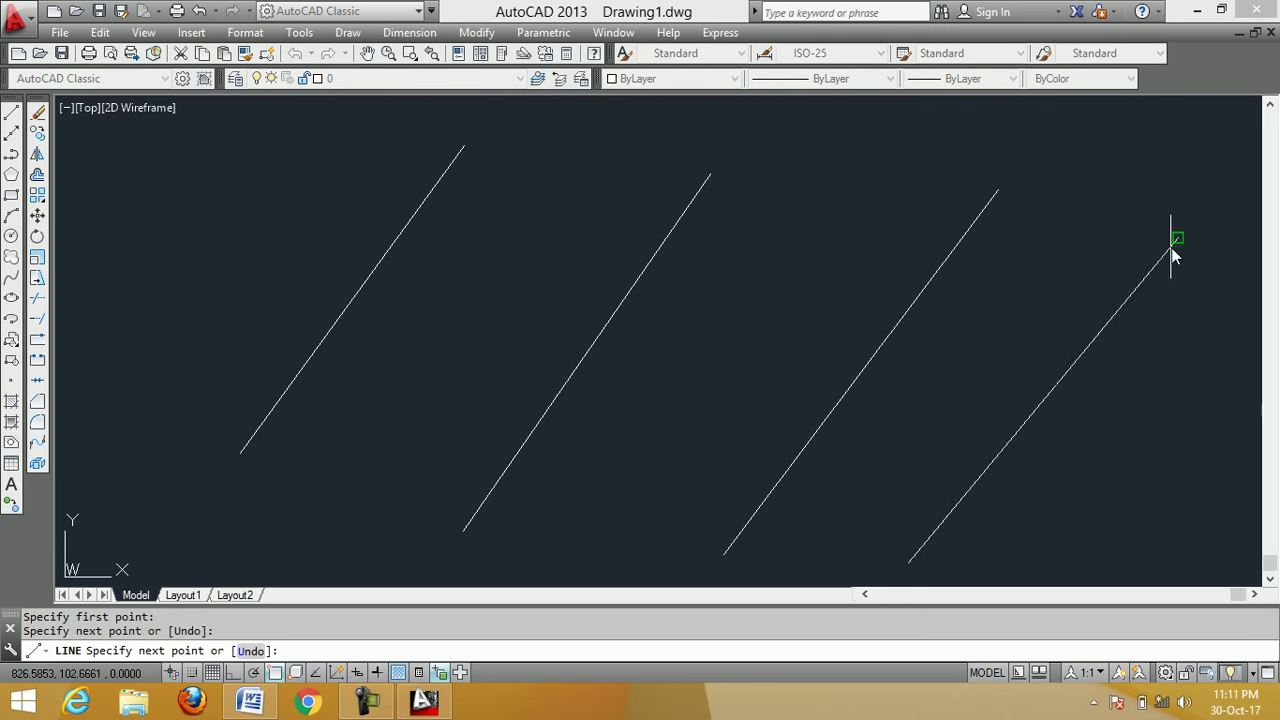
right_click(1174, 243)
left_click(1158, 259)
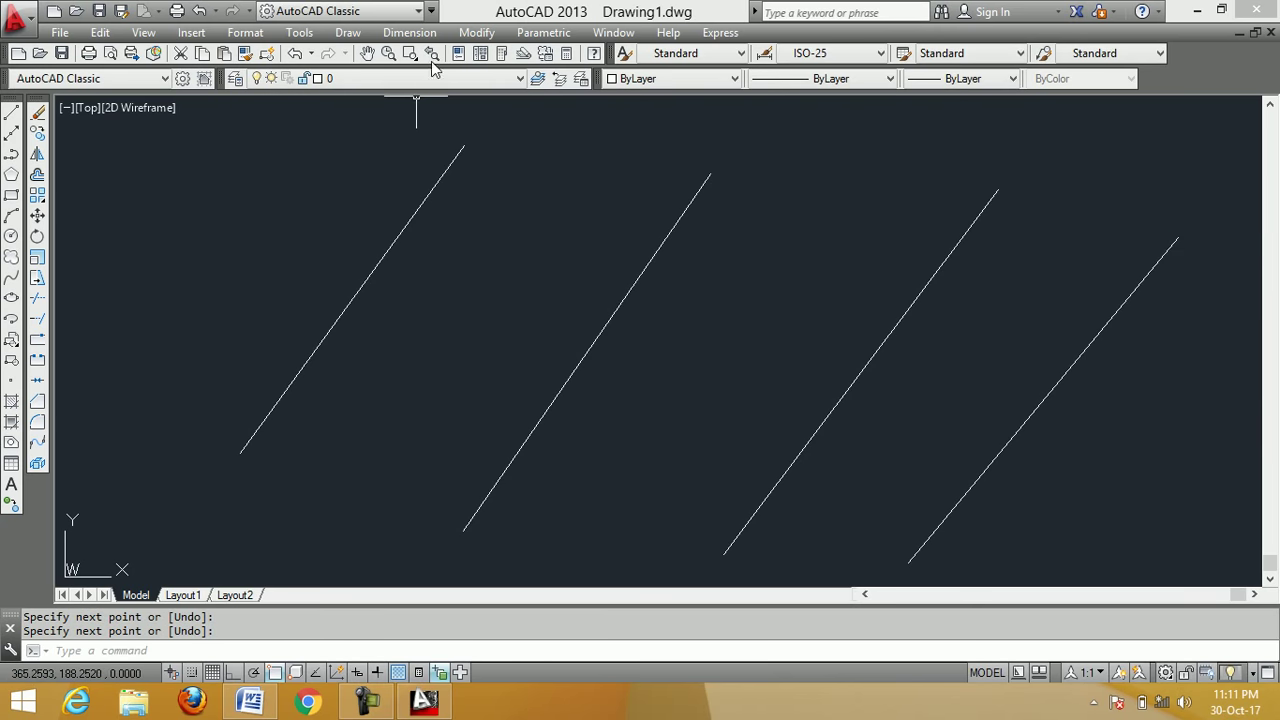
Pick Red in the Color Control list as the current colour
left_click(735, 79)
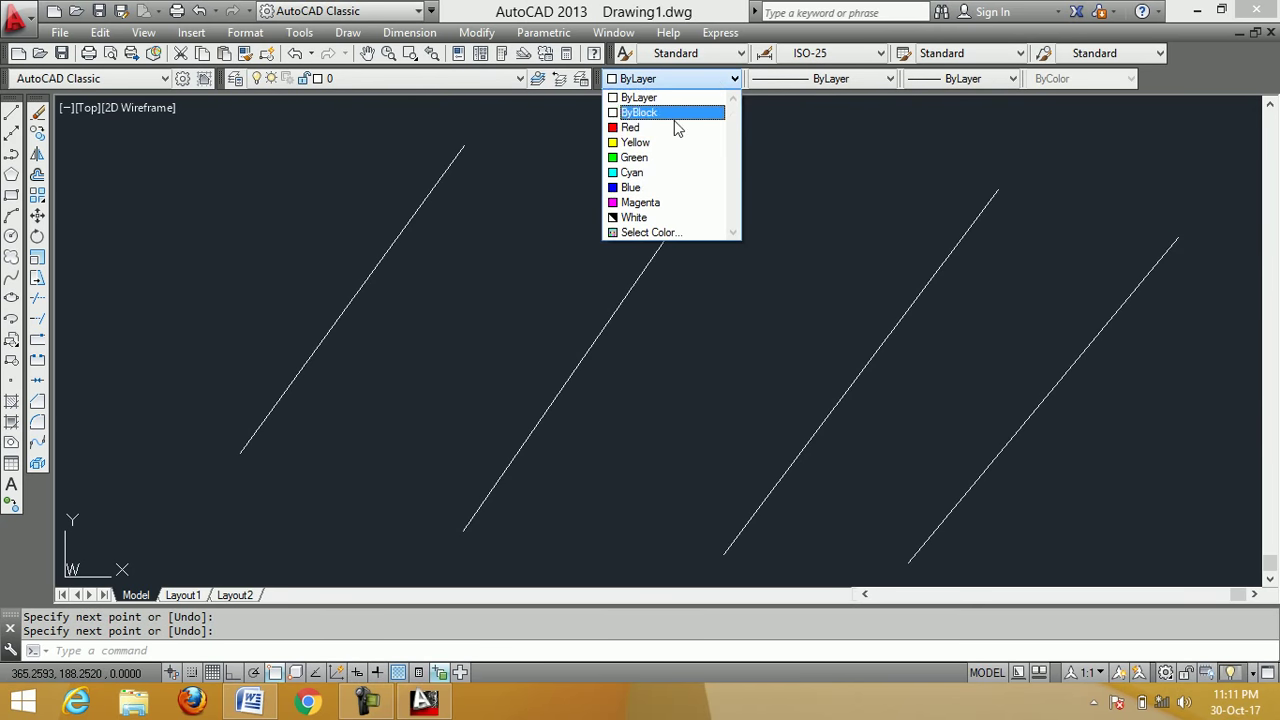
left_click(664, 130)
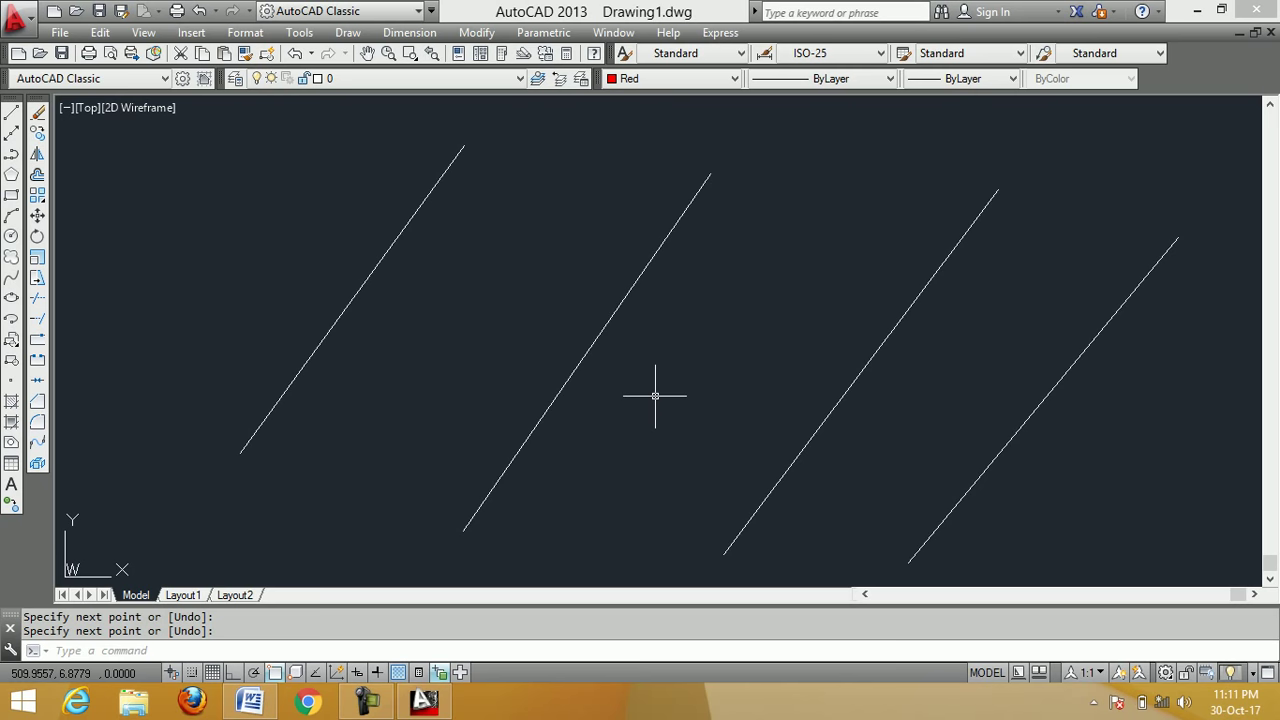
Clear the Center and Quadrant object snaps, leaving only Endpoint and Midpoint
right_click(278, 678)
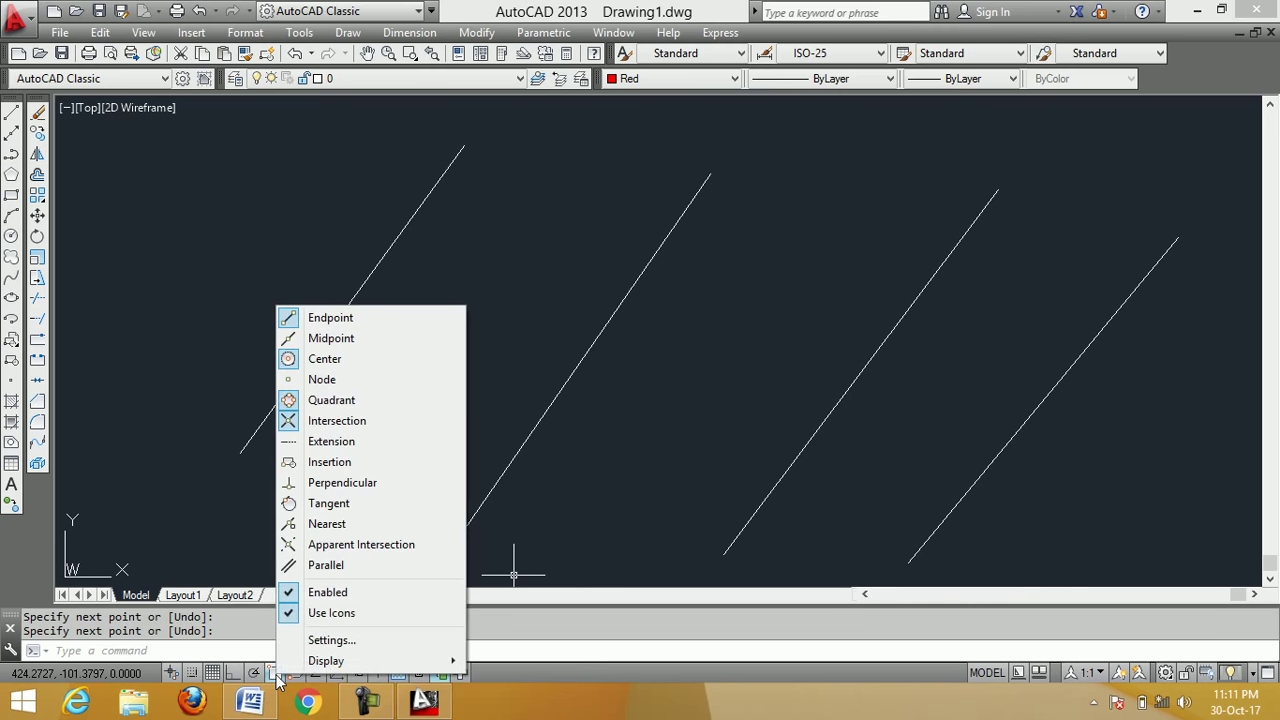
left_click(335, 641)
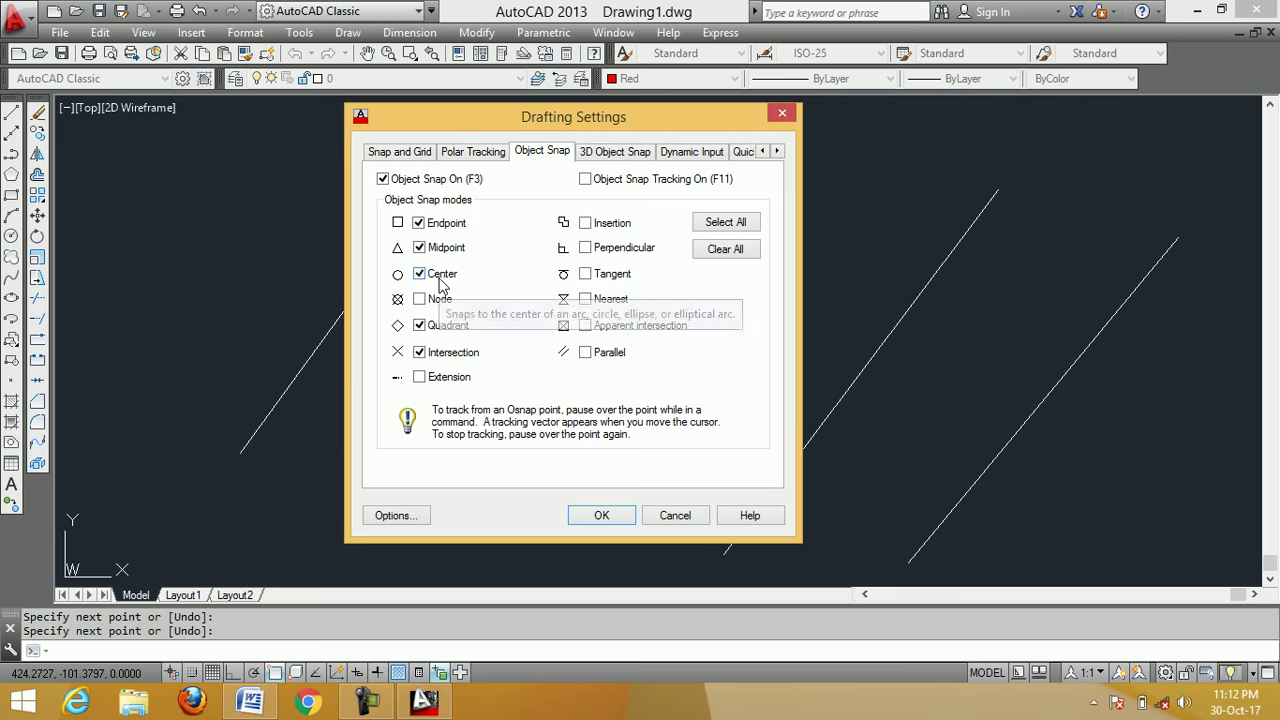
left_click(442, 287)
left_click(444, 328)
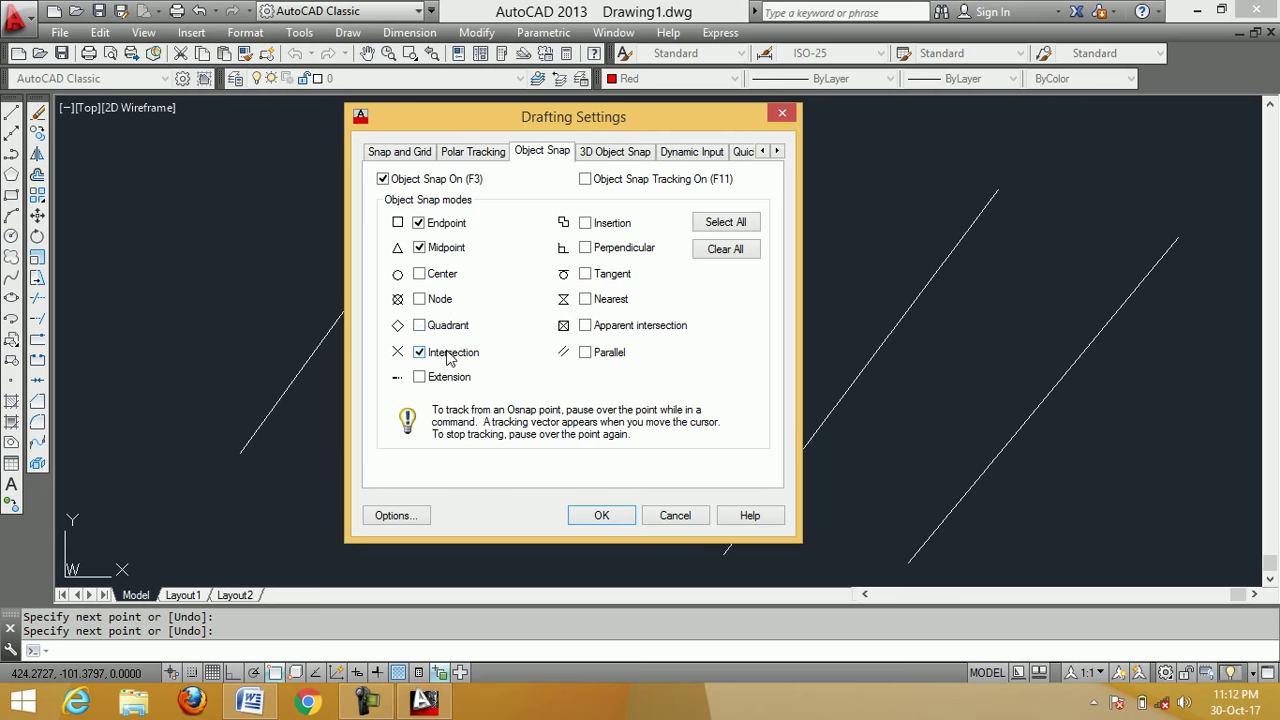
left_click(598, 516)
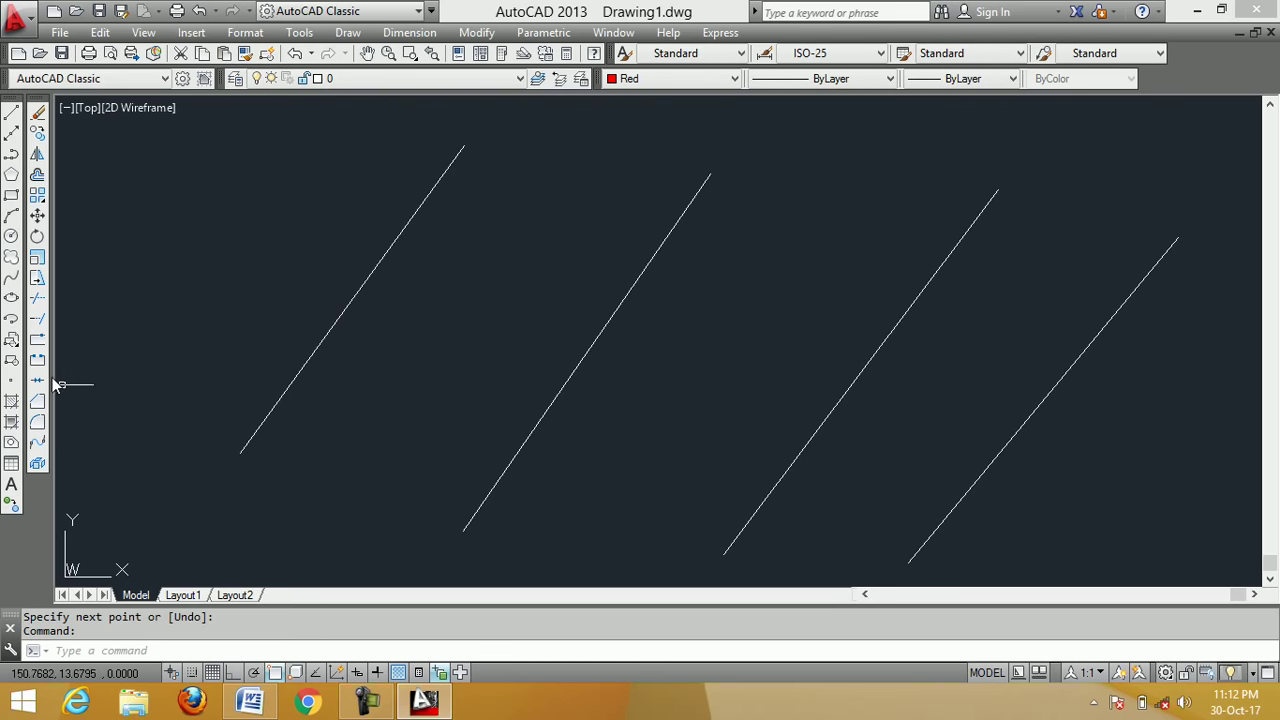
left_click(12, 114)
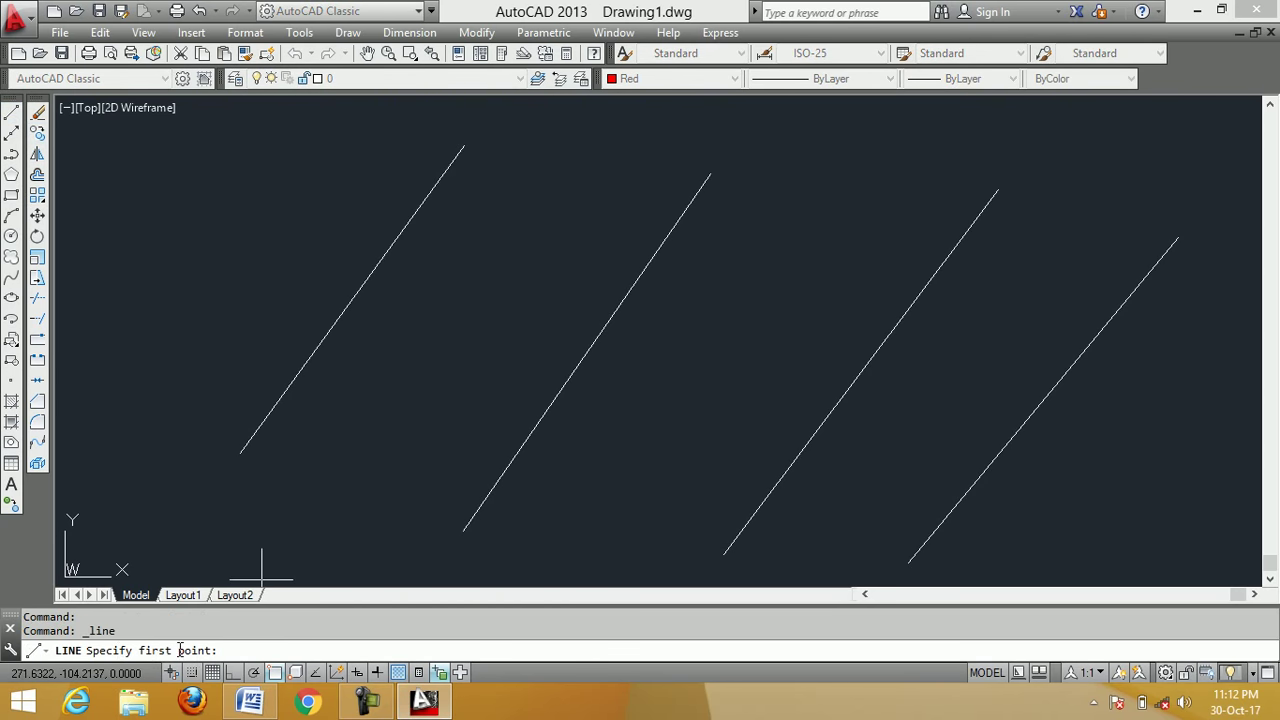
Draw a red six-segment zigzag snapped alternately to the four diagonals' endpoints and midpoints
left_click(464, 146)
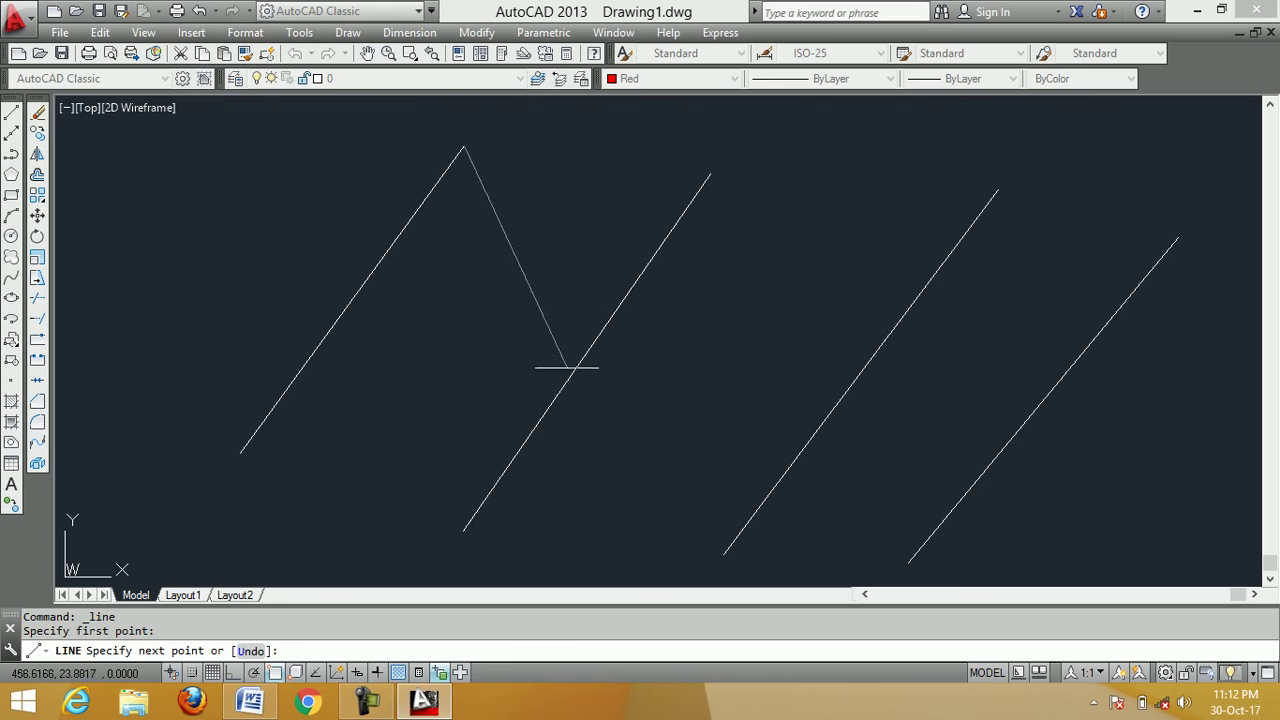
left_click(587, 352)
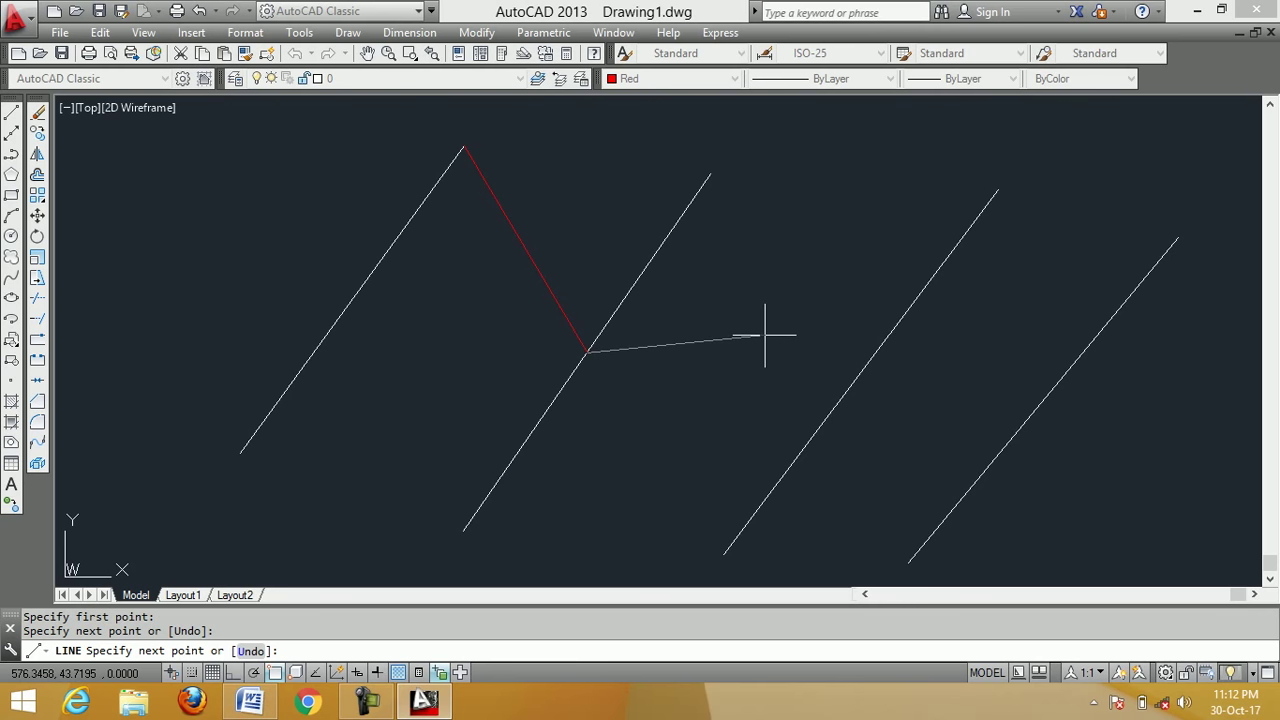
left_click(997, 189)
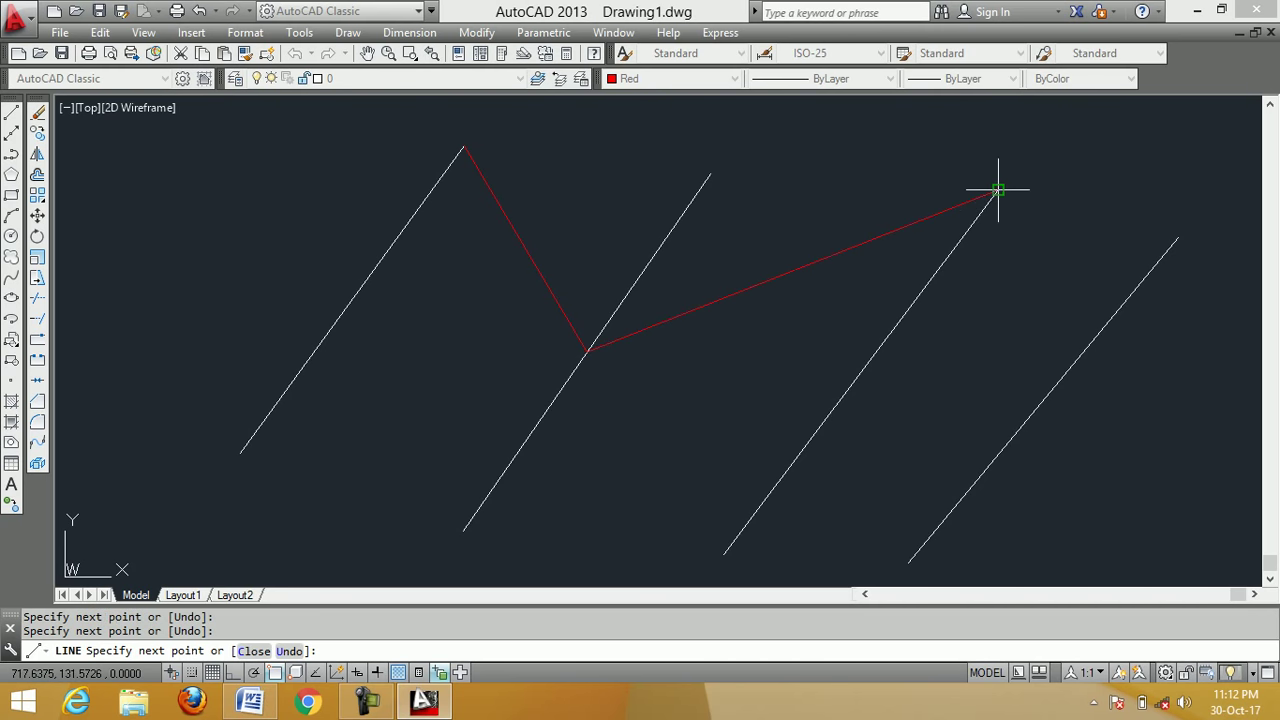
left_click(1042, 401)
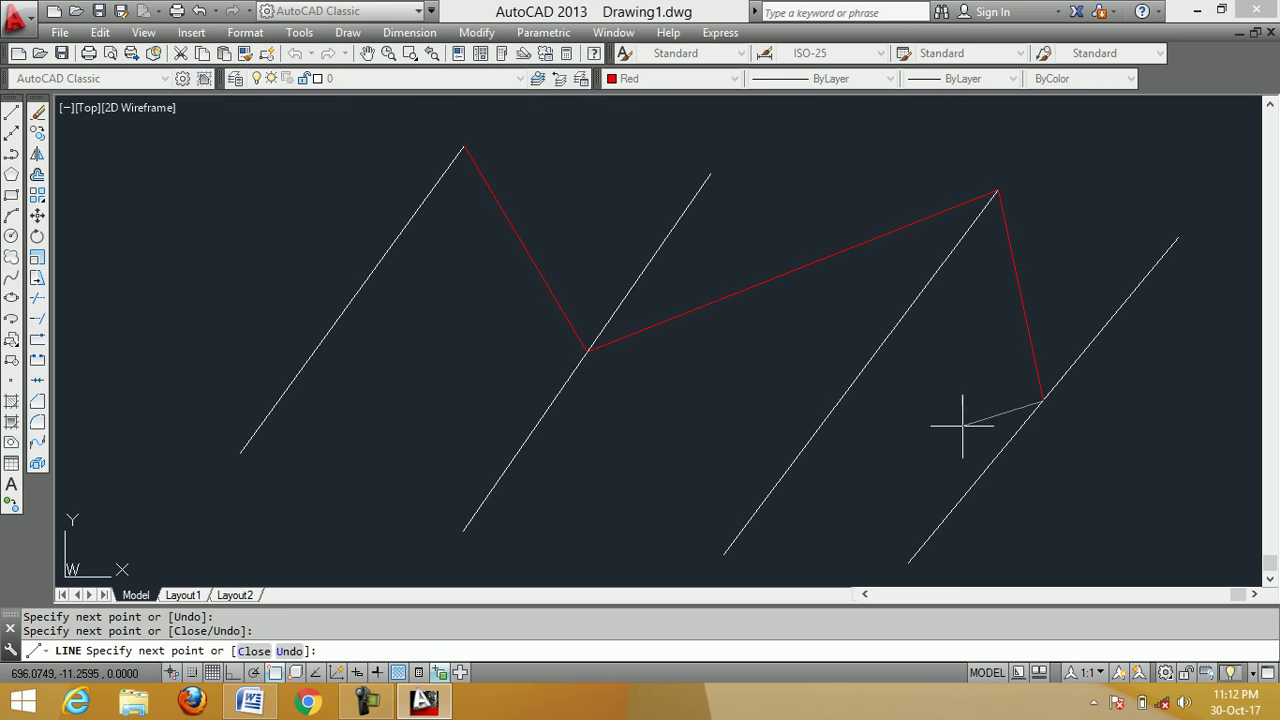
left_click(860, 373)
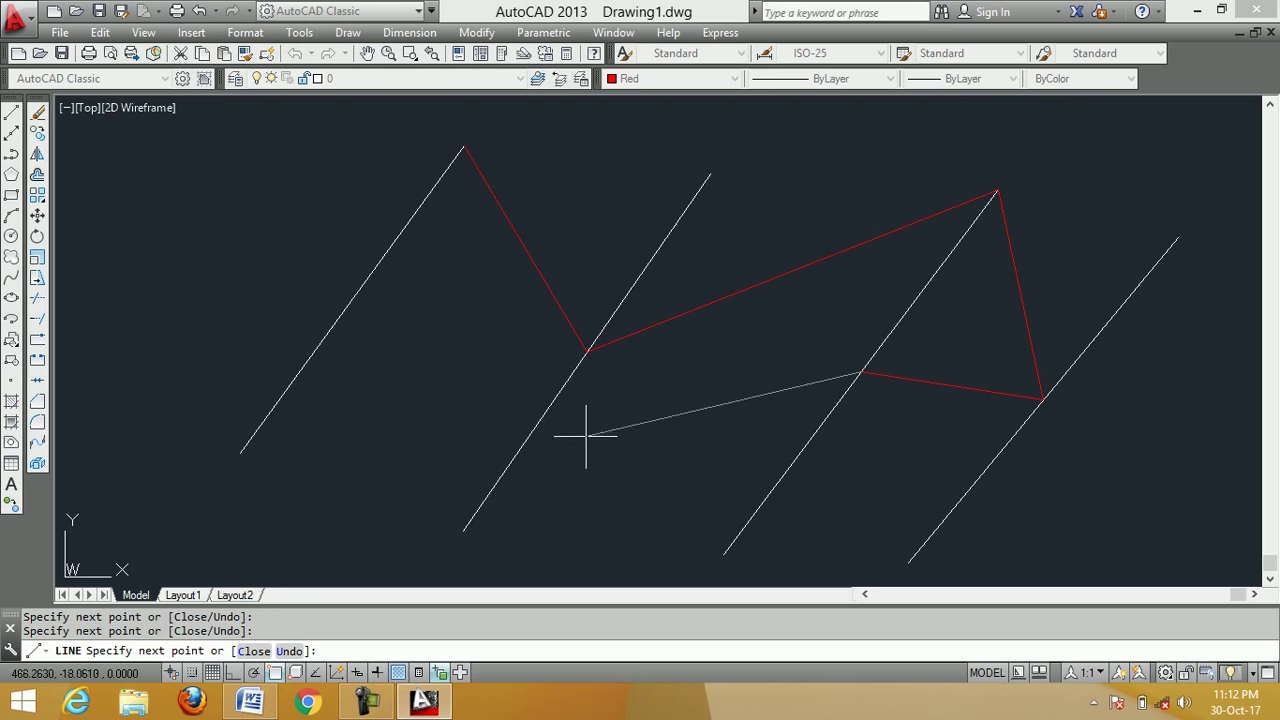
left_click(463, 529)
left_click(240, 453)
key("Return")
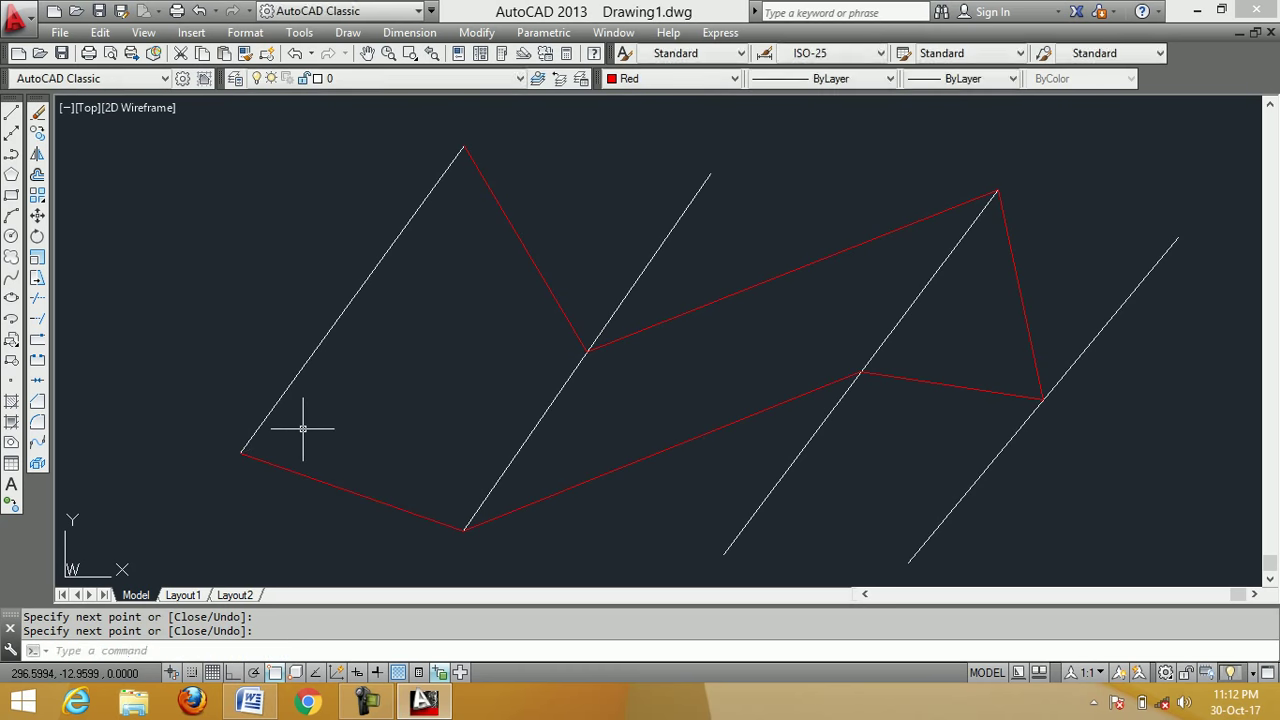
Erase all ten lines, the four diagonals and six red segments, using one crossing window
left_click(37, 112)
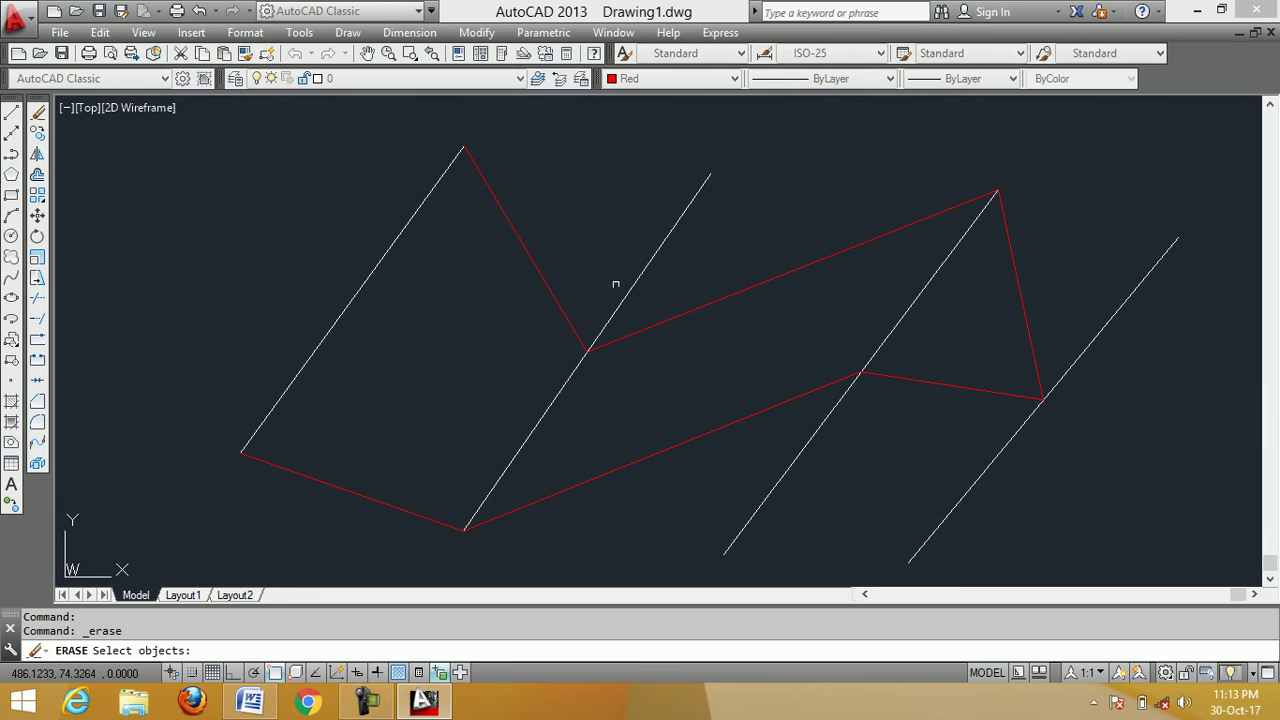
left_click(1227, 540)
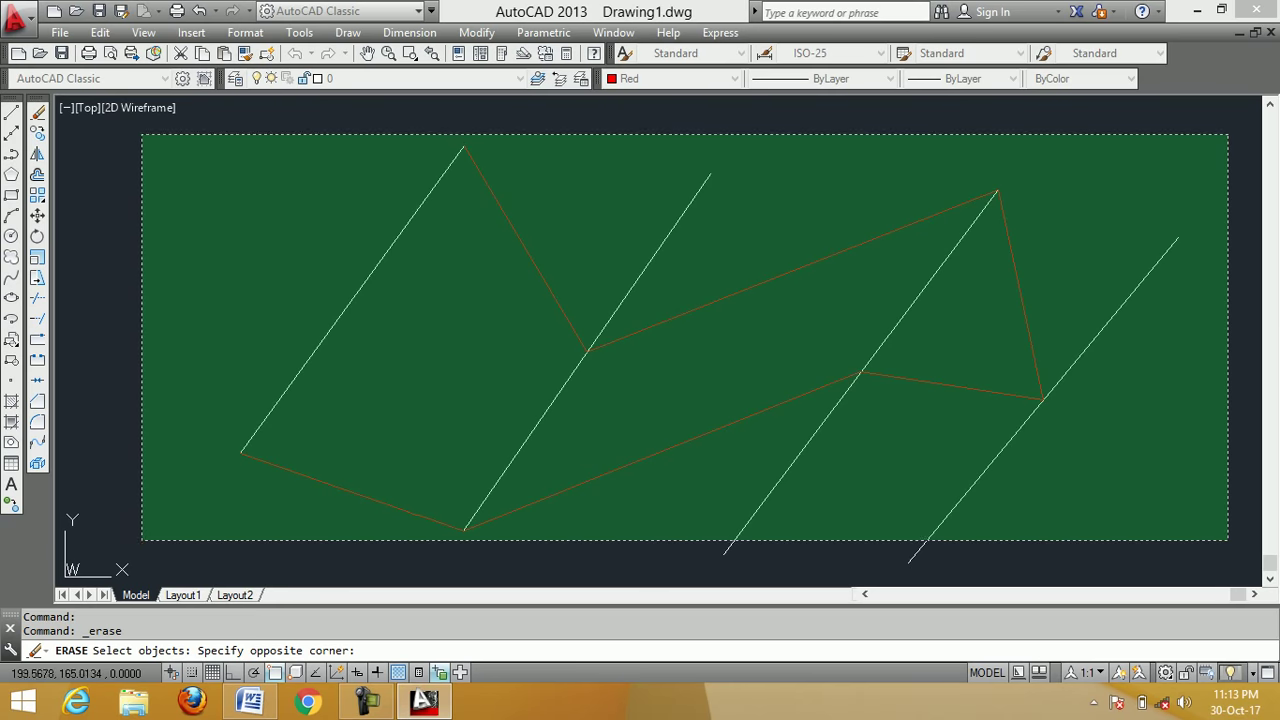
left_click(143, 126)
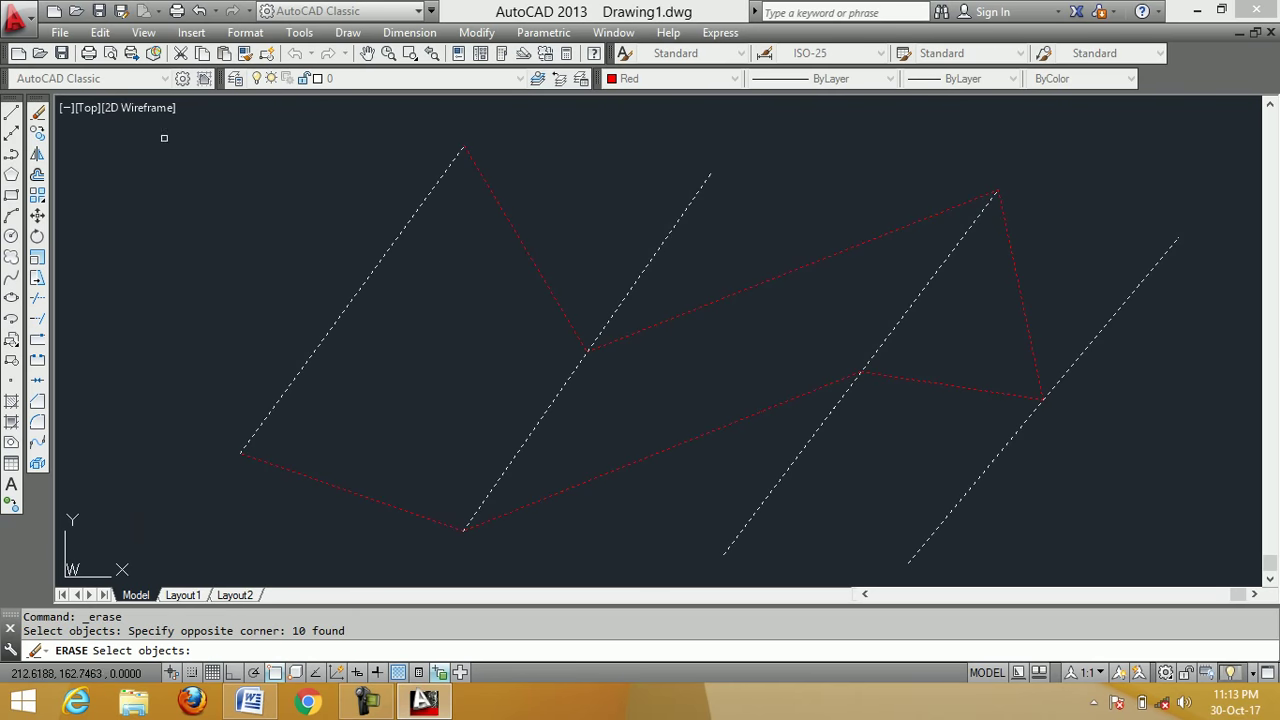
key("Return")
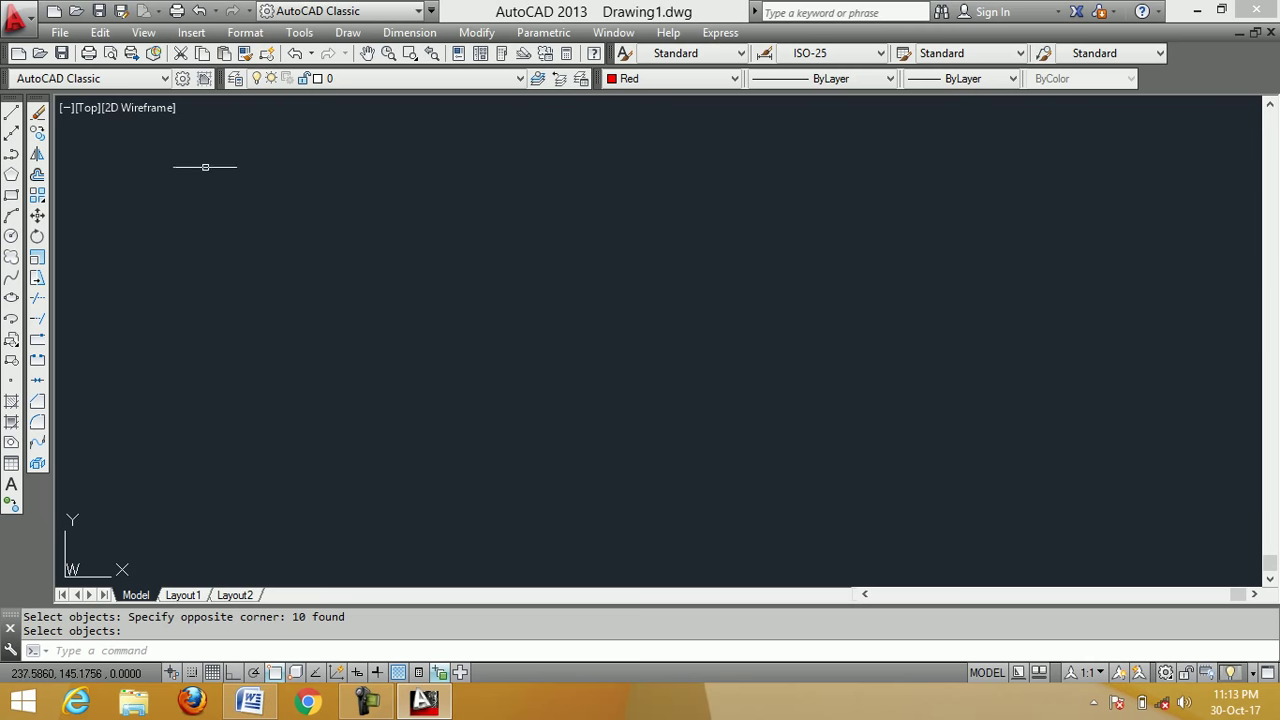
Look through the Draw menu's Circle options, close the menu, and start the Line command
left_click(348, 33)
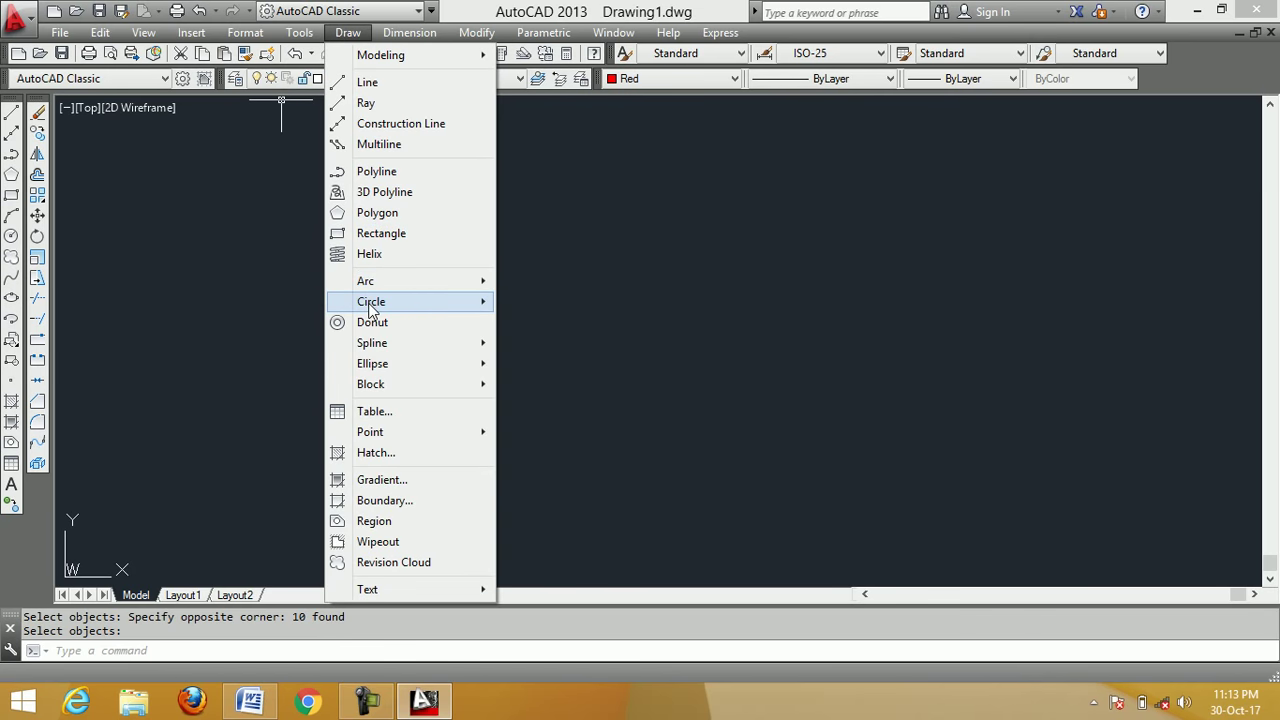
mouse_move(370, 310)
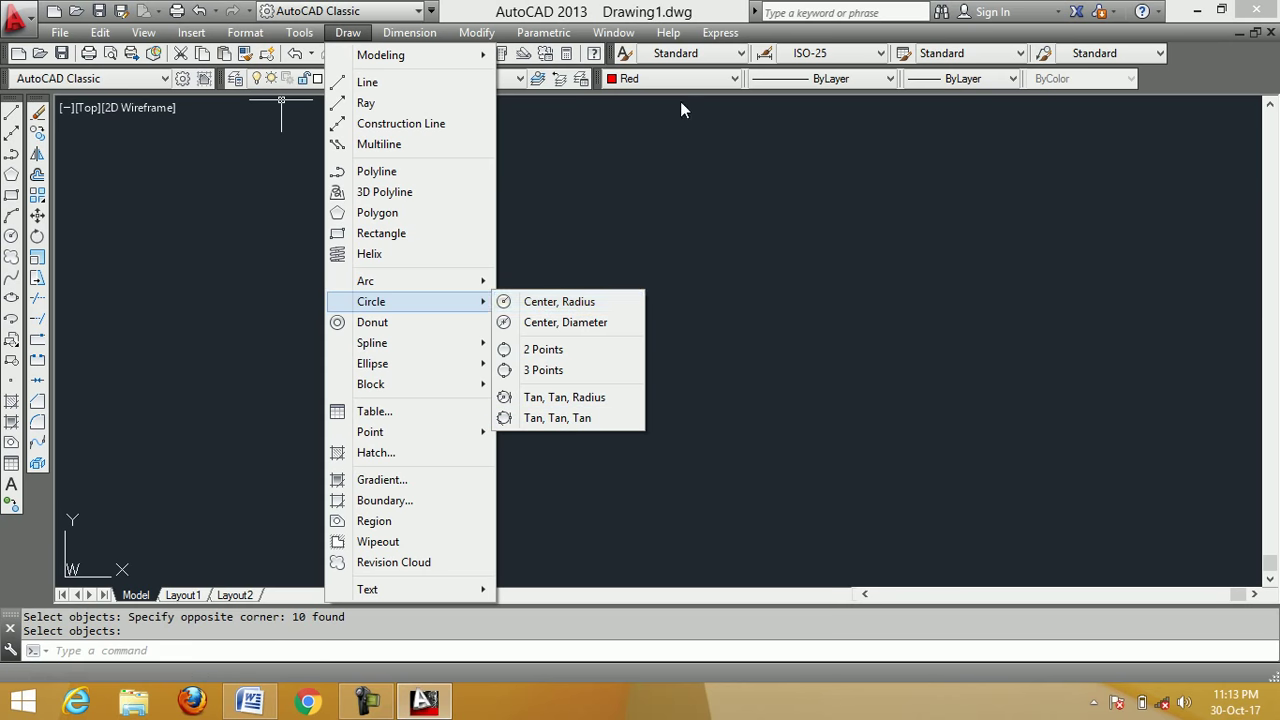
mouse_move(720, 32)
left_click(724, 8)
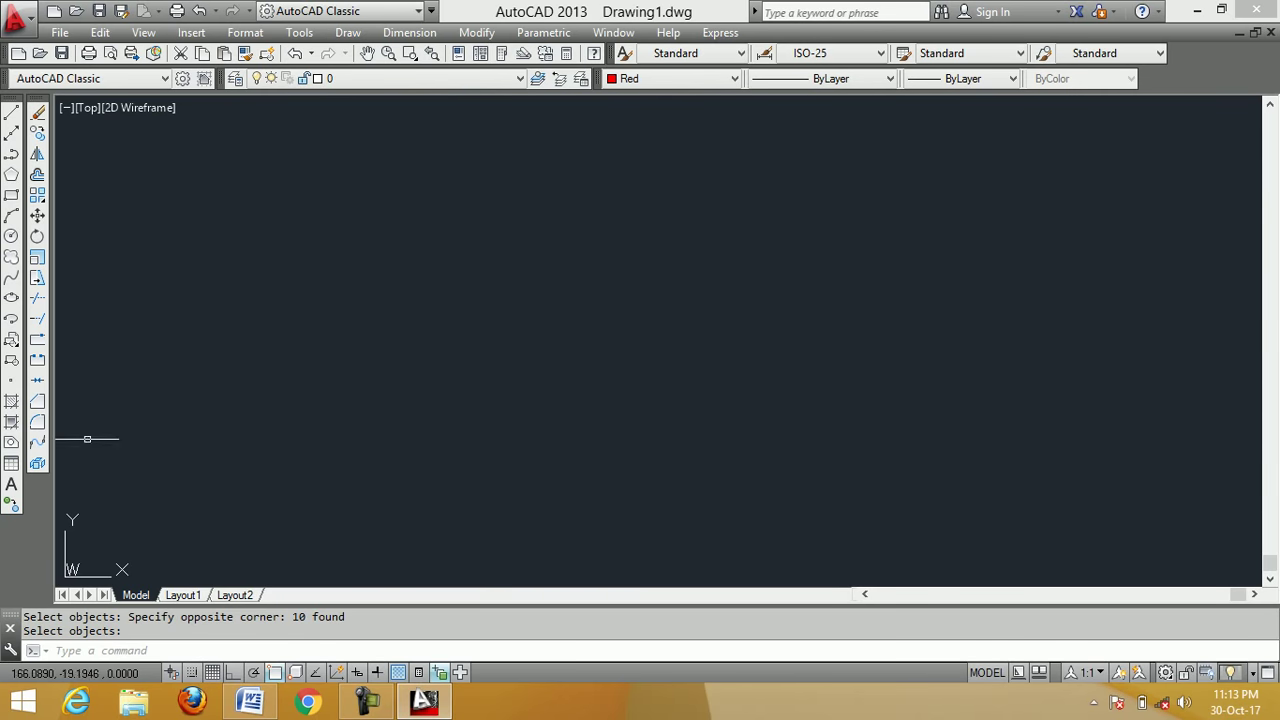
left_click(11, 114)
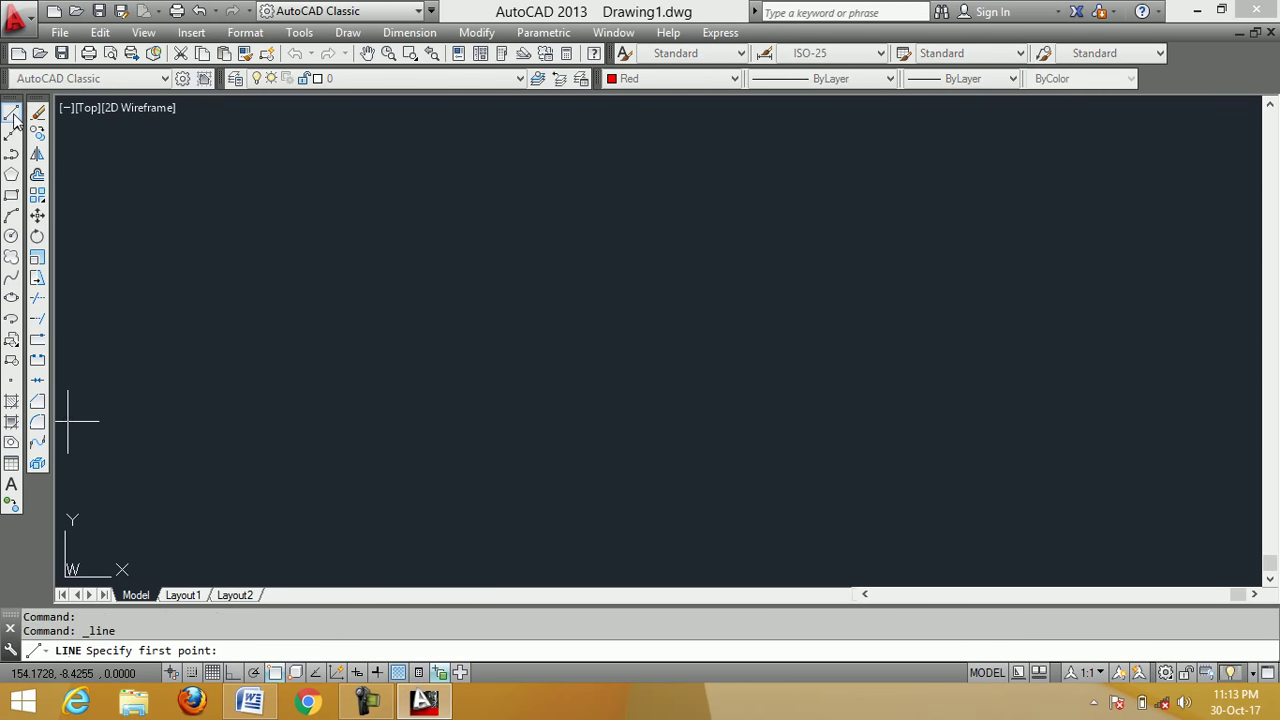
With Ortho on, draw two separate red vertical lines, one at left and one further right
left_click(233, 674)
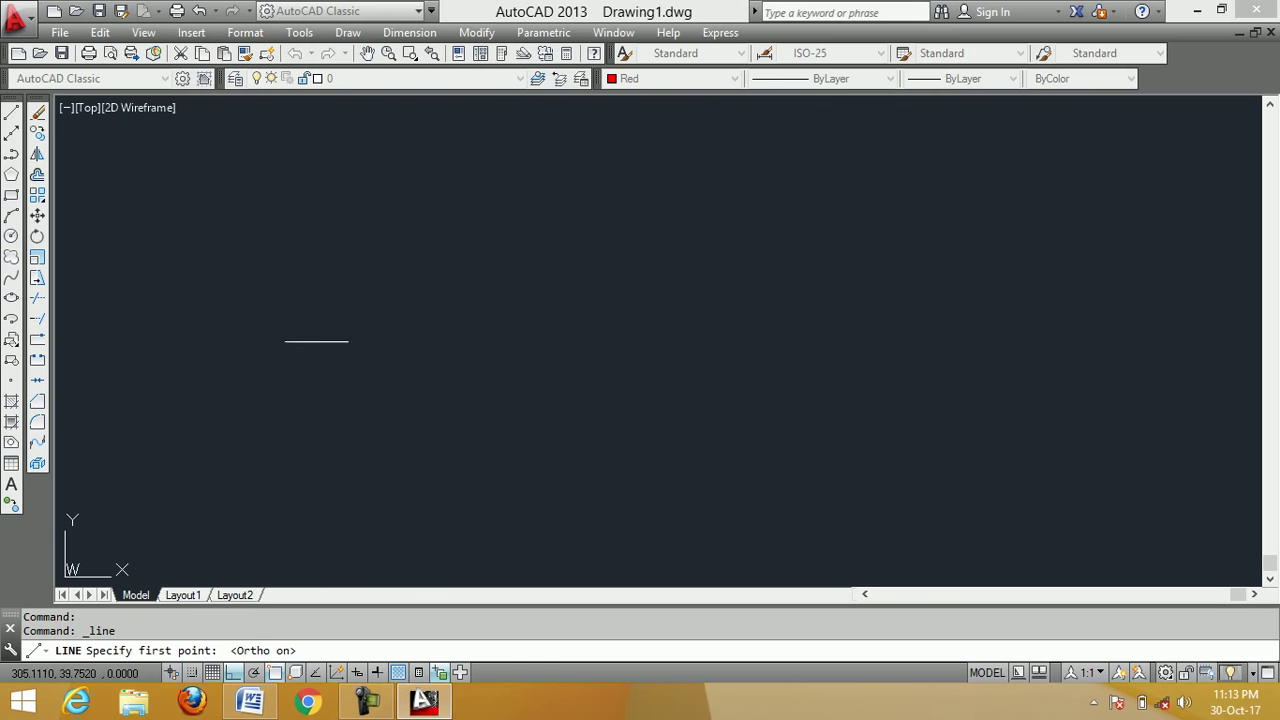
left_click(325, 264)
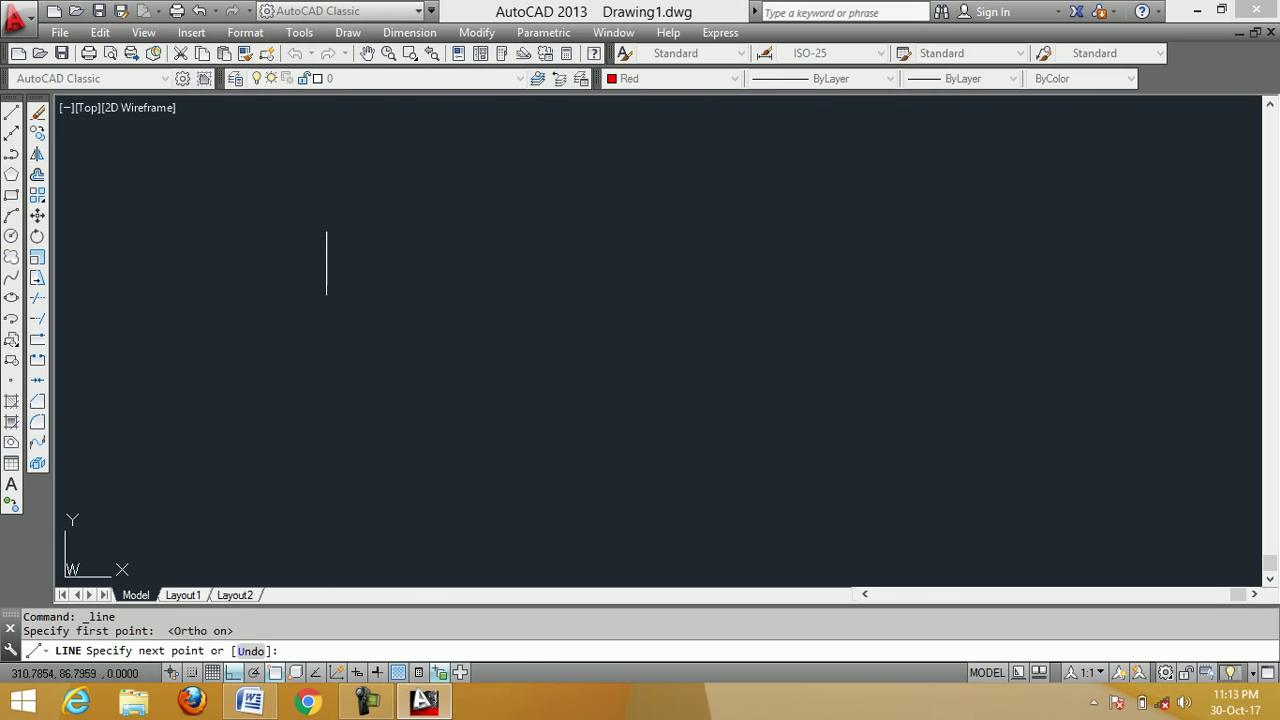
left_click(321, 523)
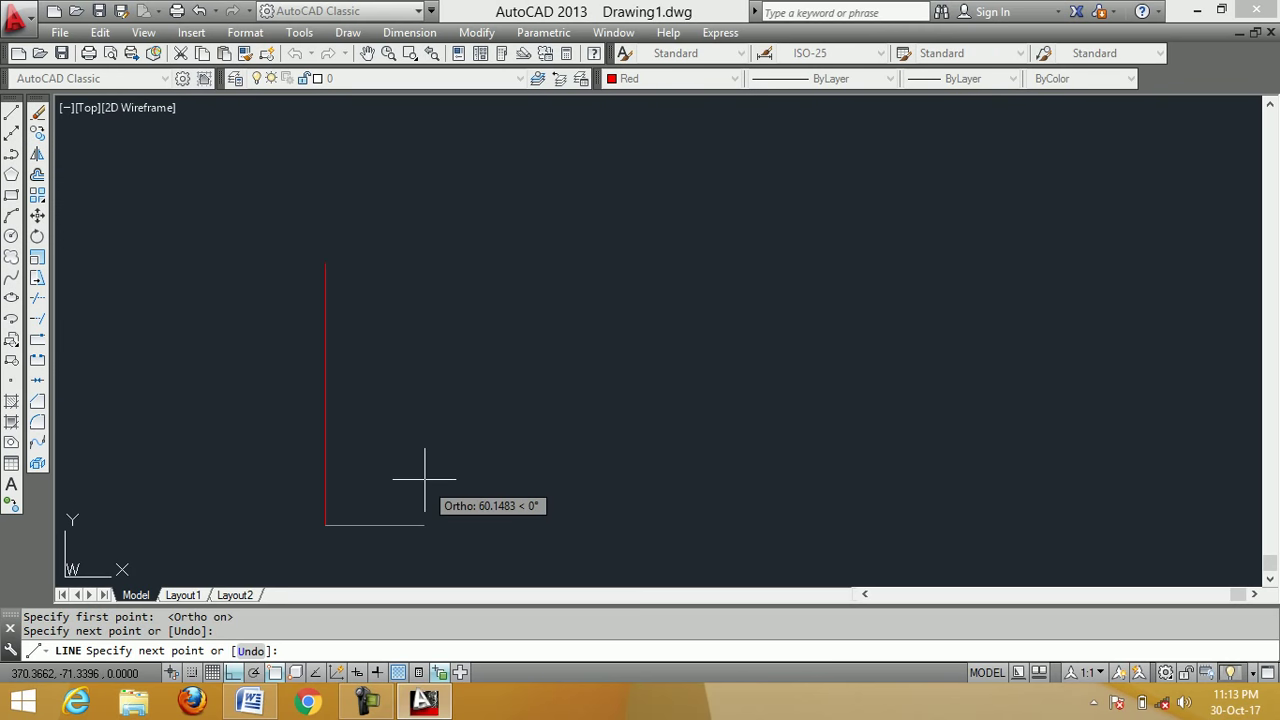
right_click(435, 479)
left_click(459, 273)
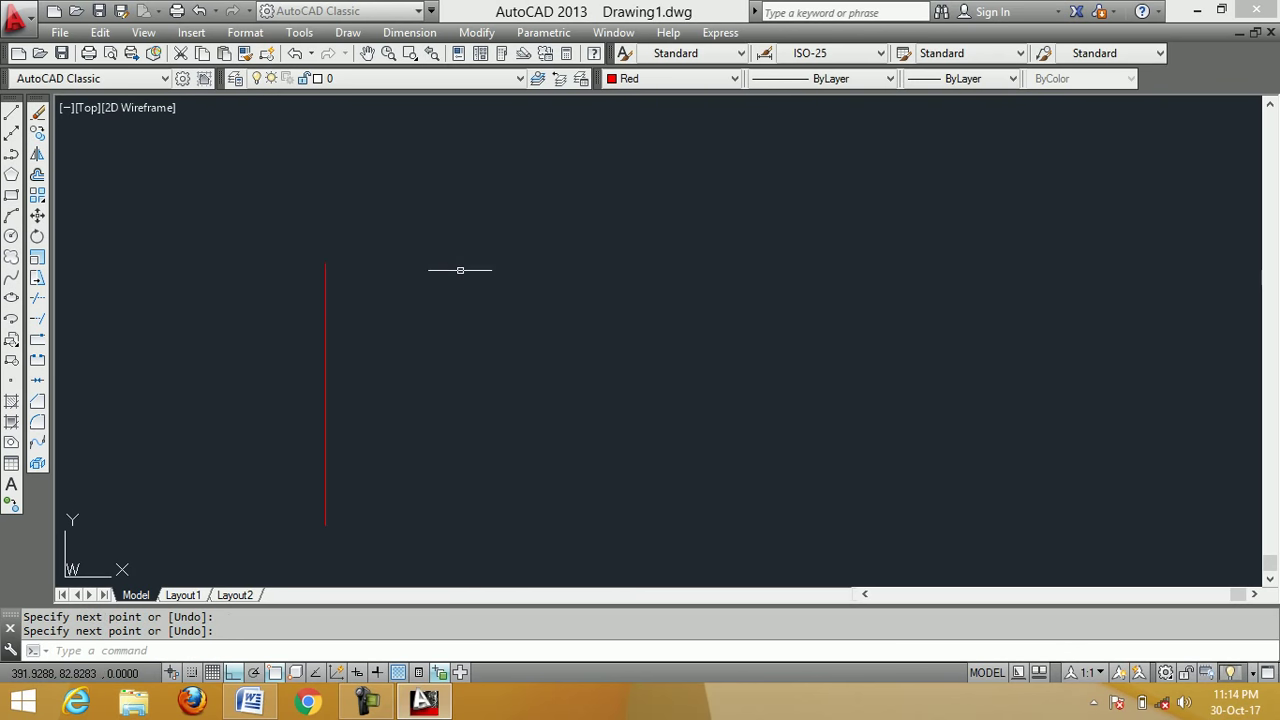
left_click(12, 114)
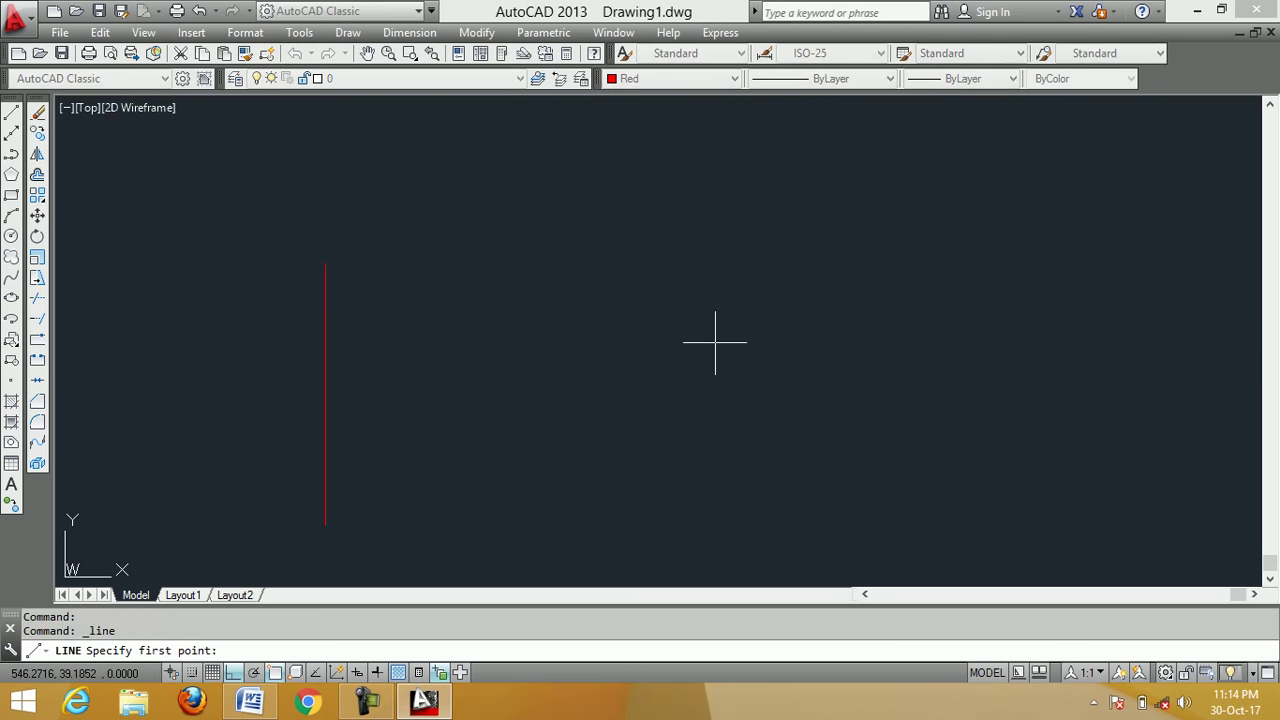
left_click(862, 270)
right_click(912, 436)
left_click(945, 446)
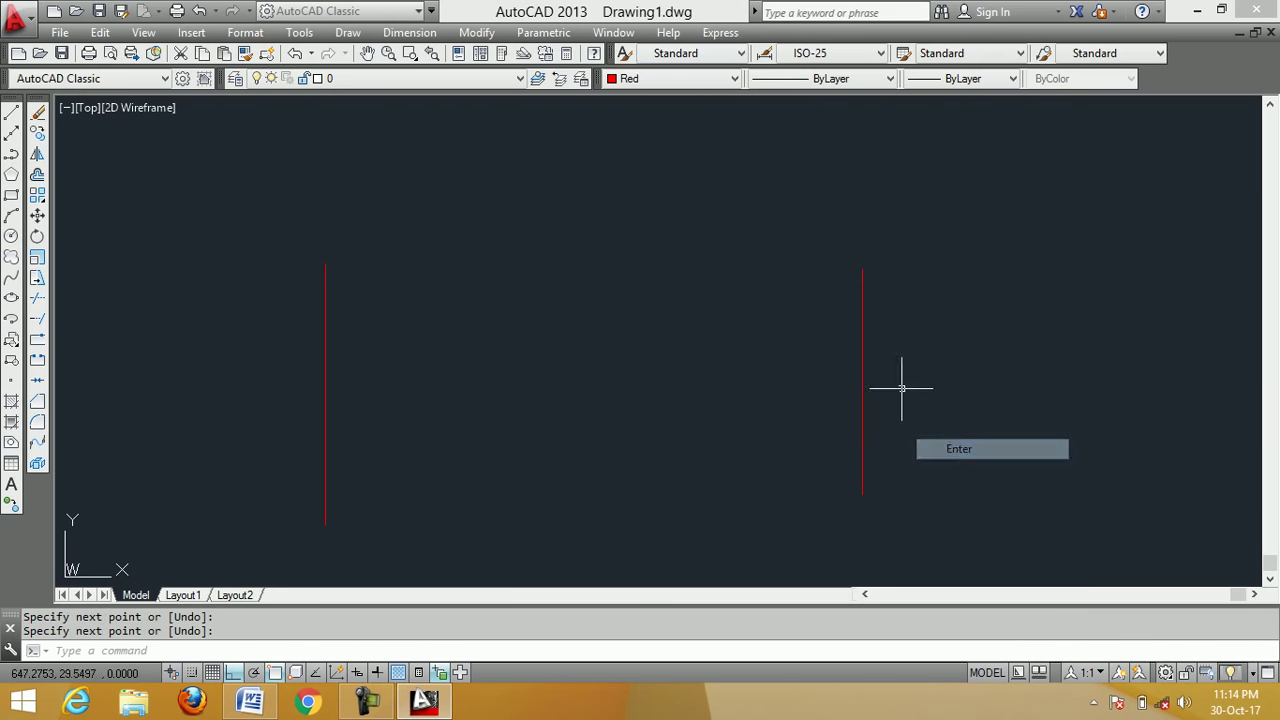
Switch the current colour from Red to ByLayer and place a new line's first point between the red lines
left_click(650, 82)
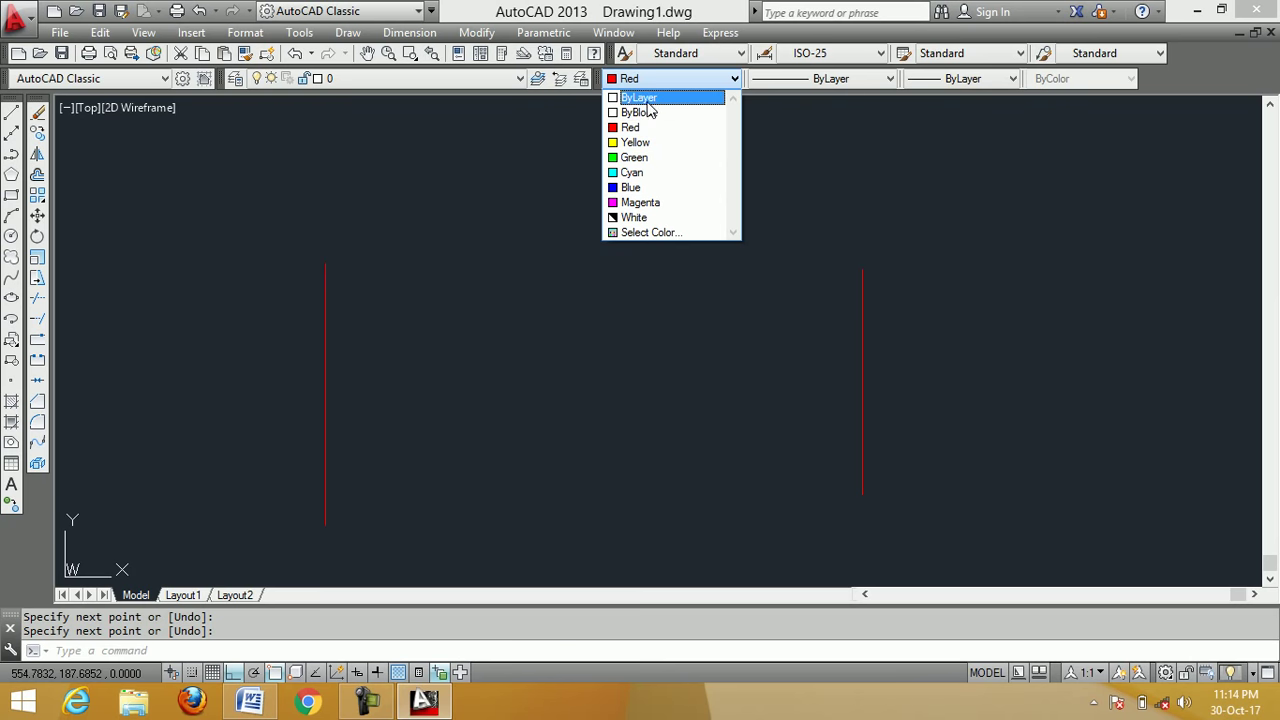
left_click(648, 99)
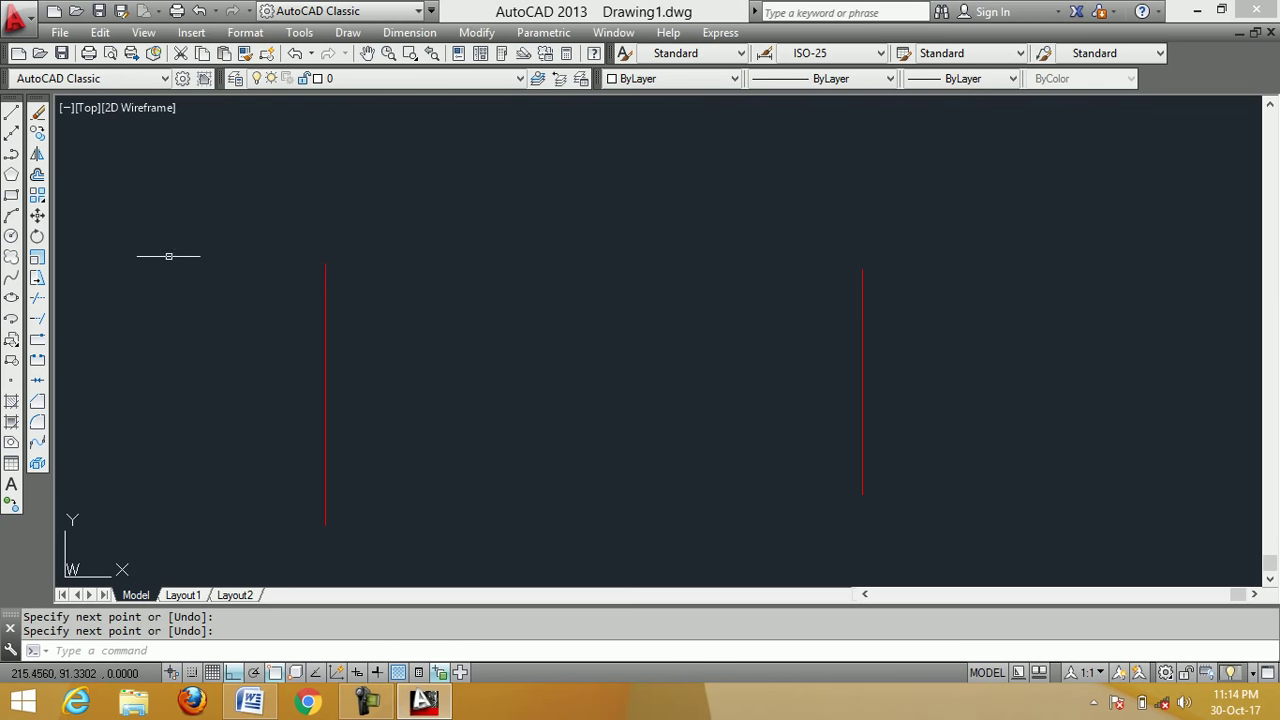
left_click(12, 116)
left_click(484, 293)
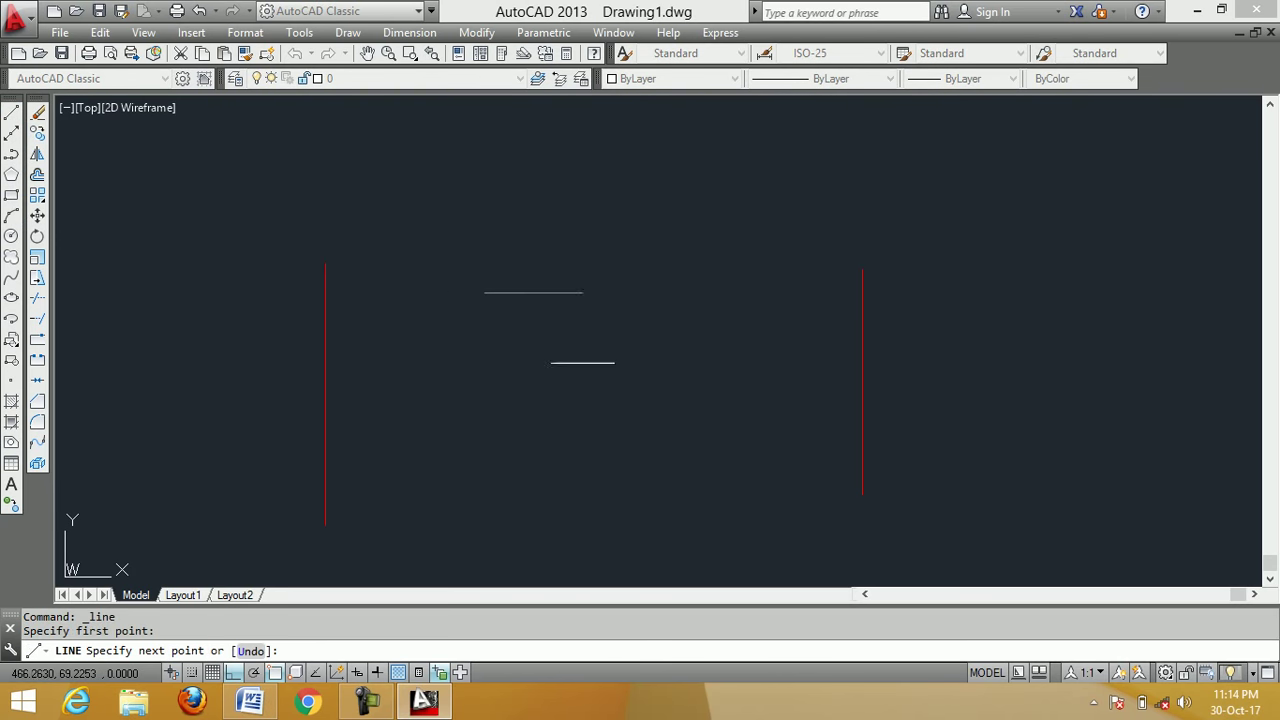
Turn Ortho off and draw the first white X of two crossing diagonals between the red verticals
left_click(232, 672)
left_click(695, 540)
right_click(740, 380)
left_click(782, 386)
right_click(699, 250)
left_click(730, 260)
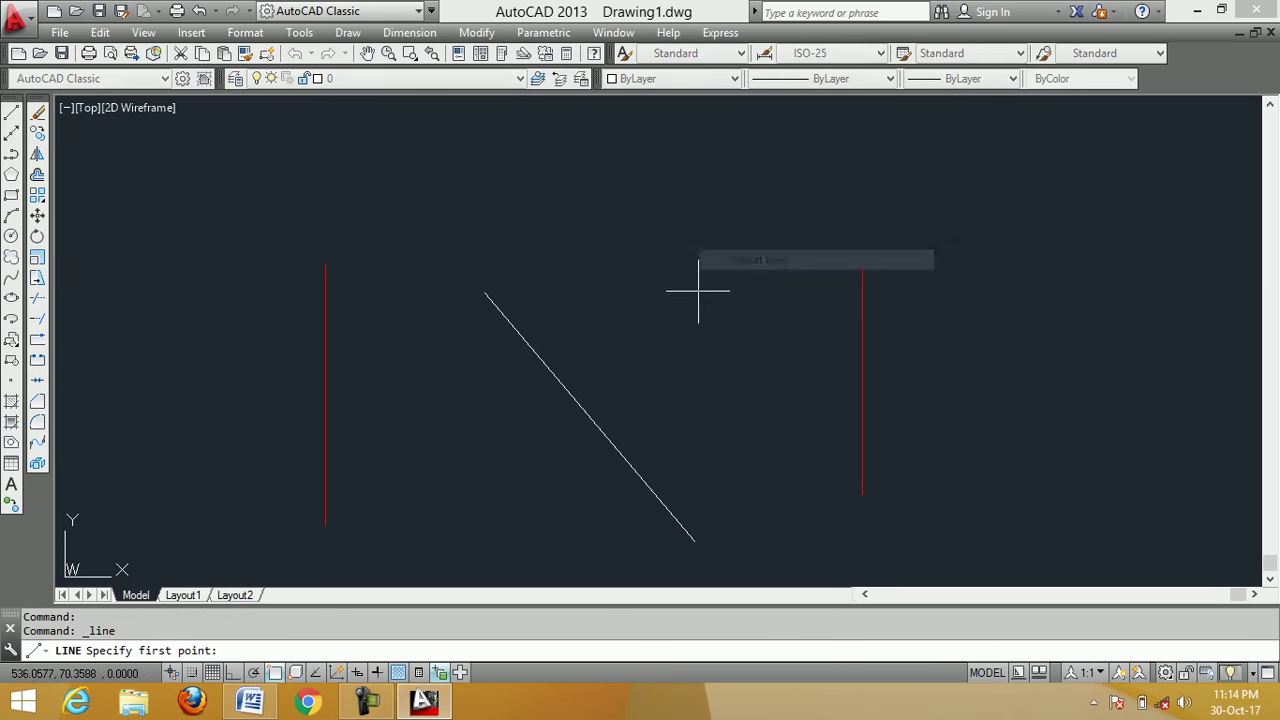
left_click(688, 285)
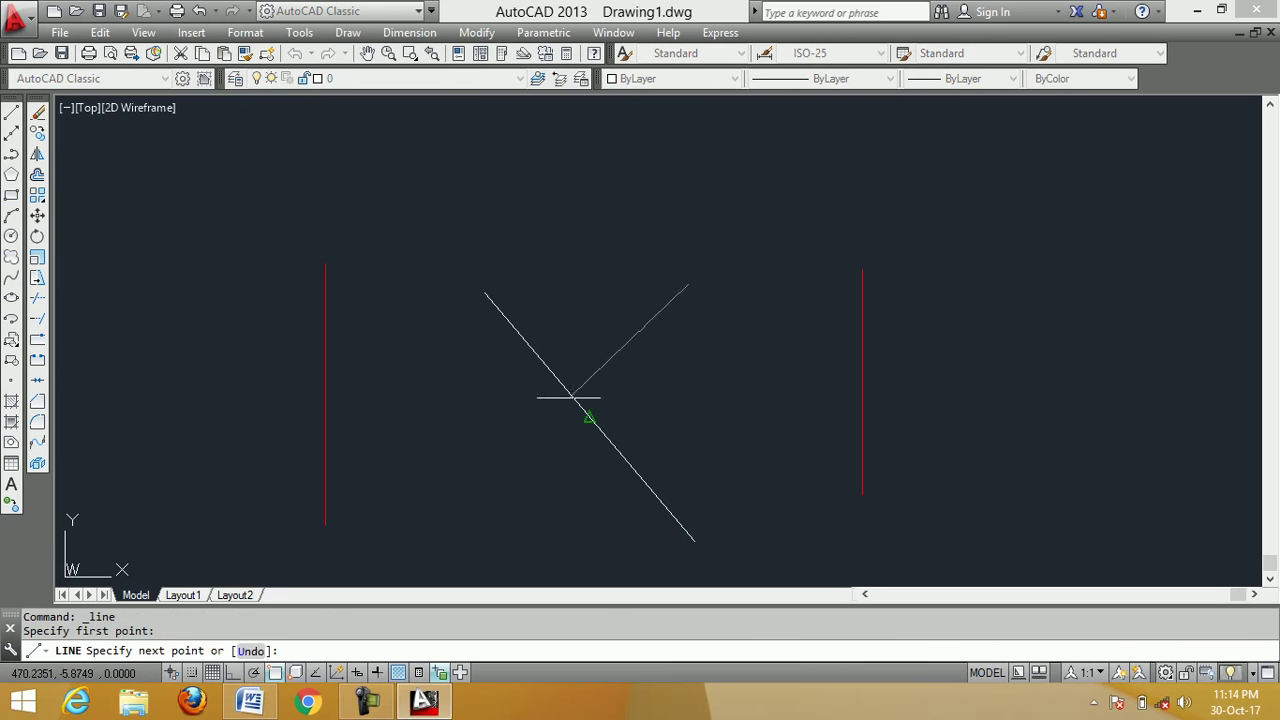
left_click(474, 525)
right_click(556, 278)
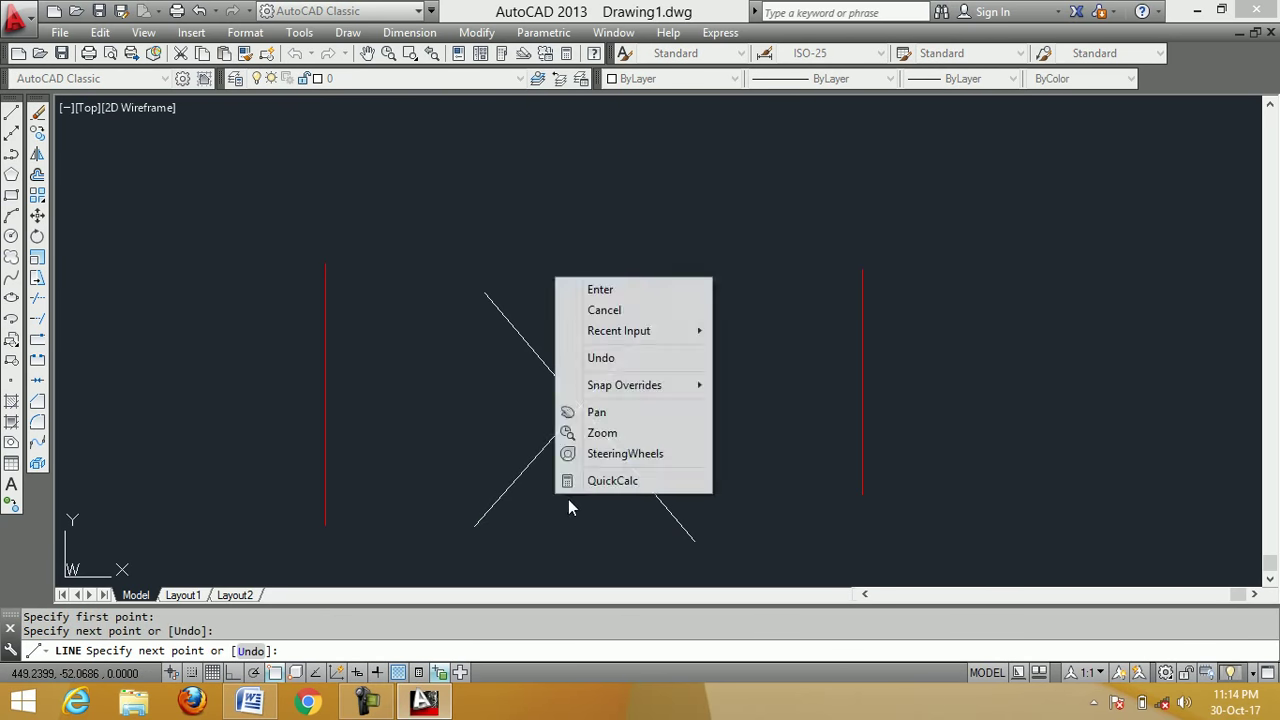
left_click(610, 290)
Draw the second white X of crossing diagonals to the right of the right-hand red line
right_click(637, 191)
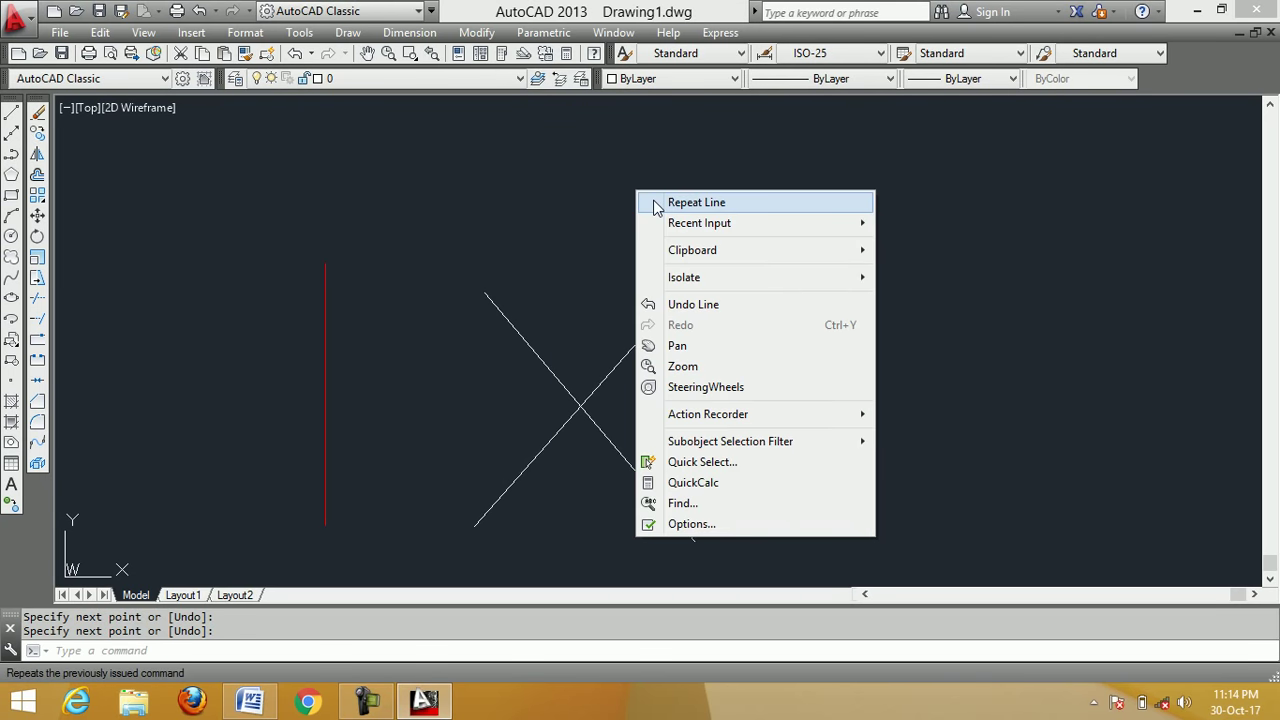
left_click(657, 206)
left_click(1197, 295)
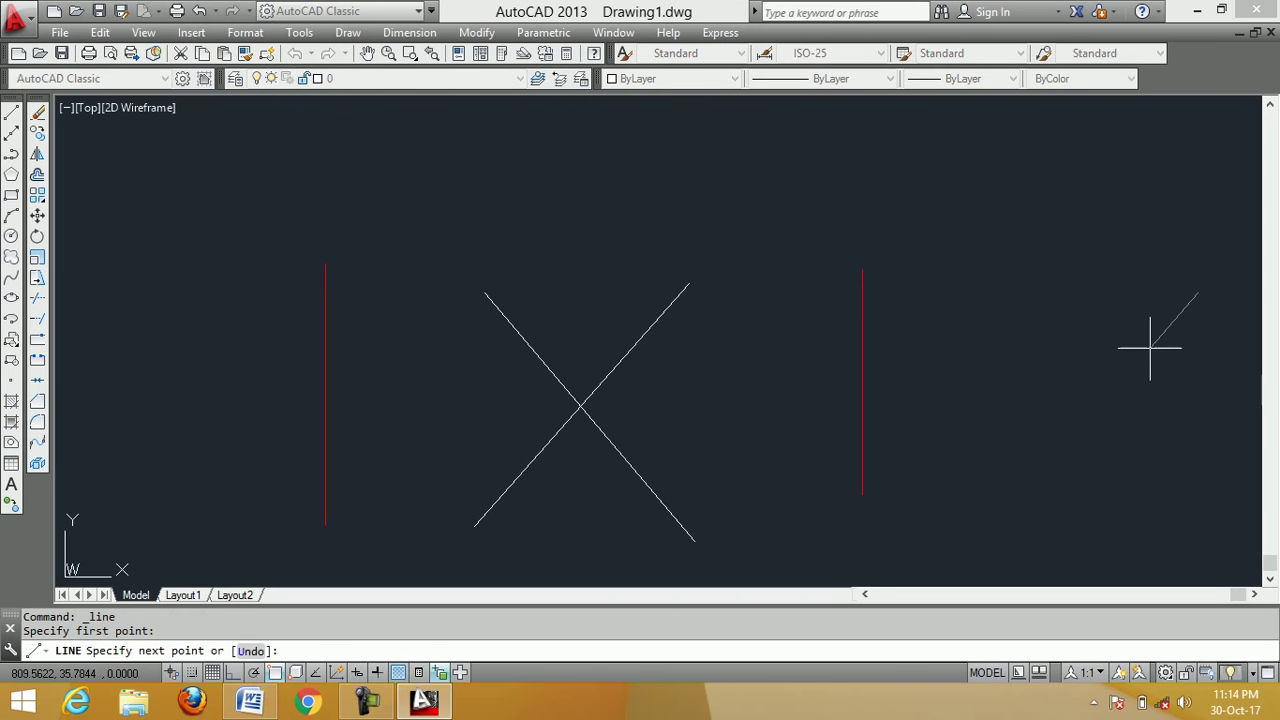
left_click(962, 530)
right_click(1066, 484)
left_click(1110, 275)
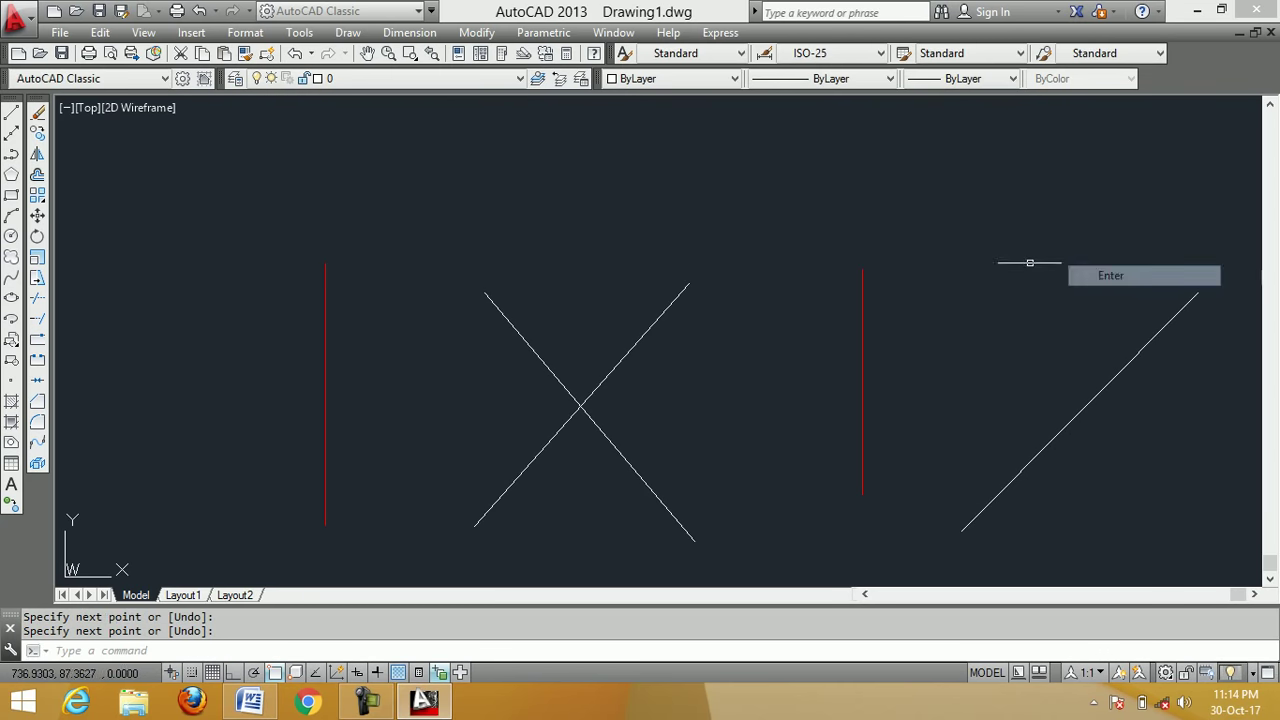
right_click(1001, 233)
left_click(1040, 243)
left_click(965, 297)
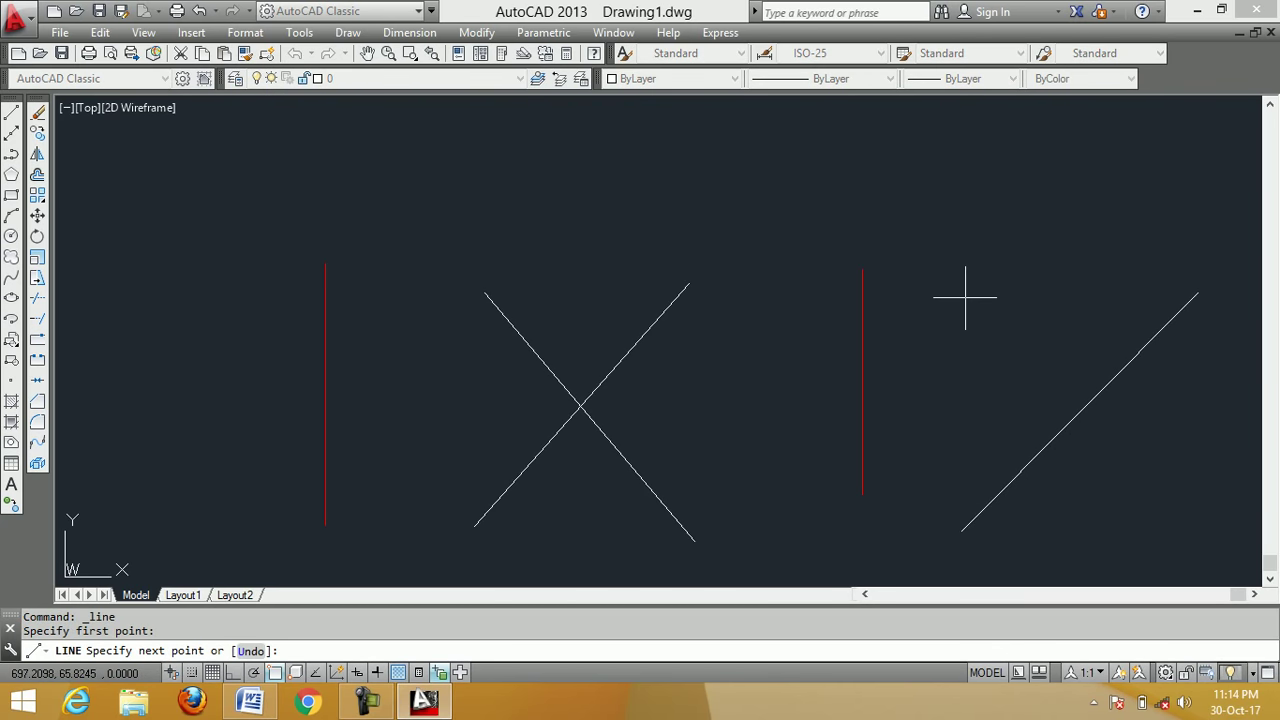
left_click(1207, 529)
right_click(1141, 529)
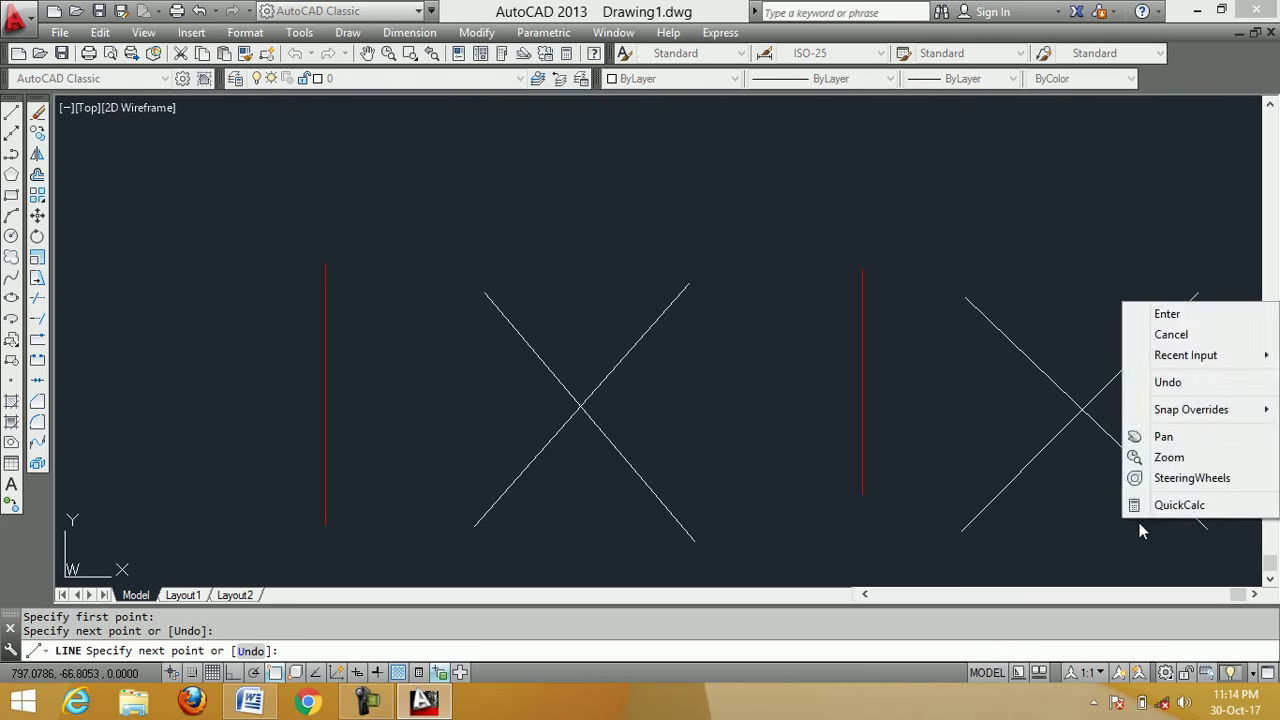
left_click(1146, 314)
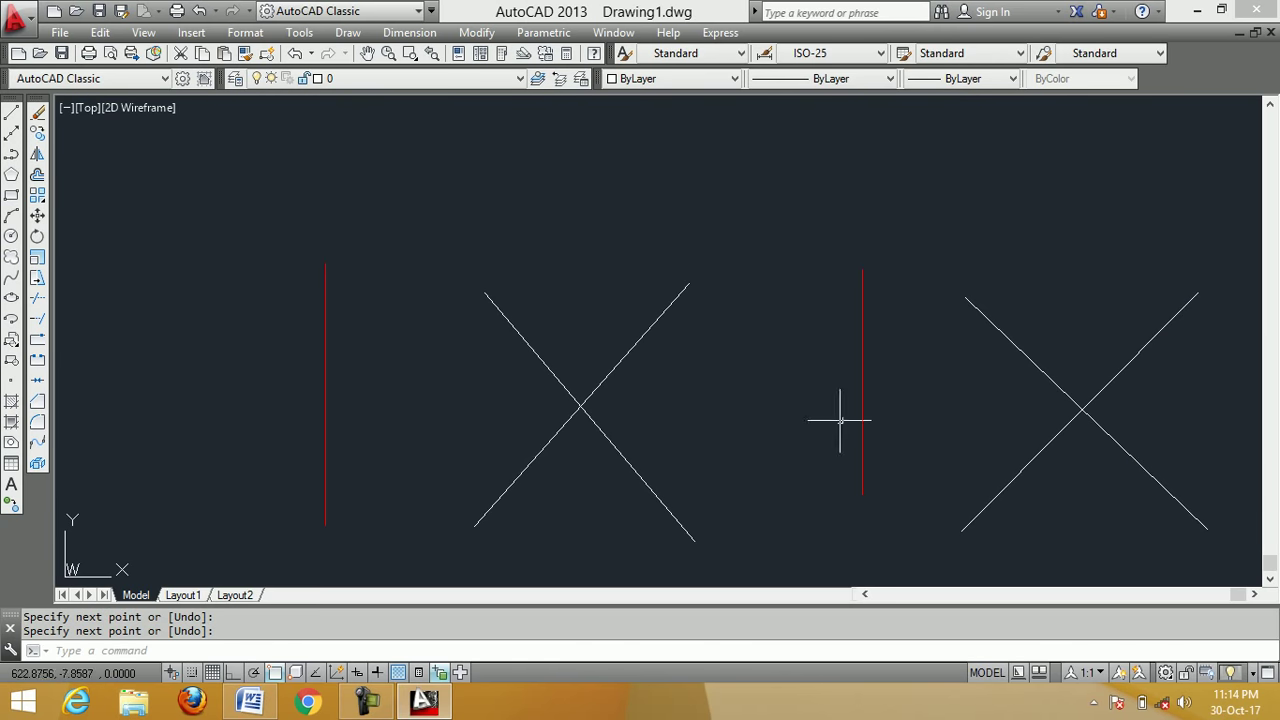
Recolour the right and then the left red vertical line to ByLayer, then clear the selection
left_click(914, 423)
left_click(826, 349)
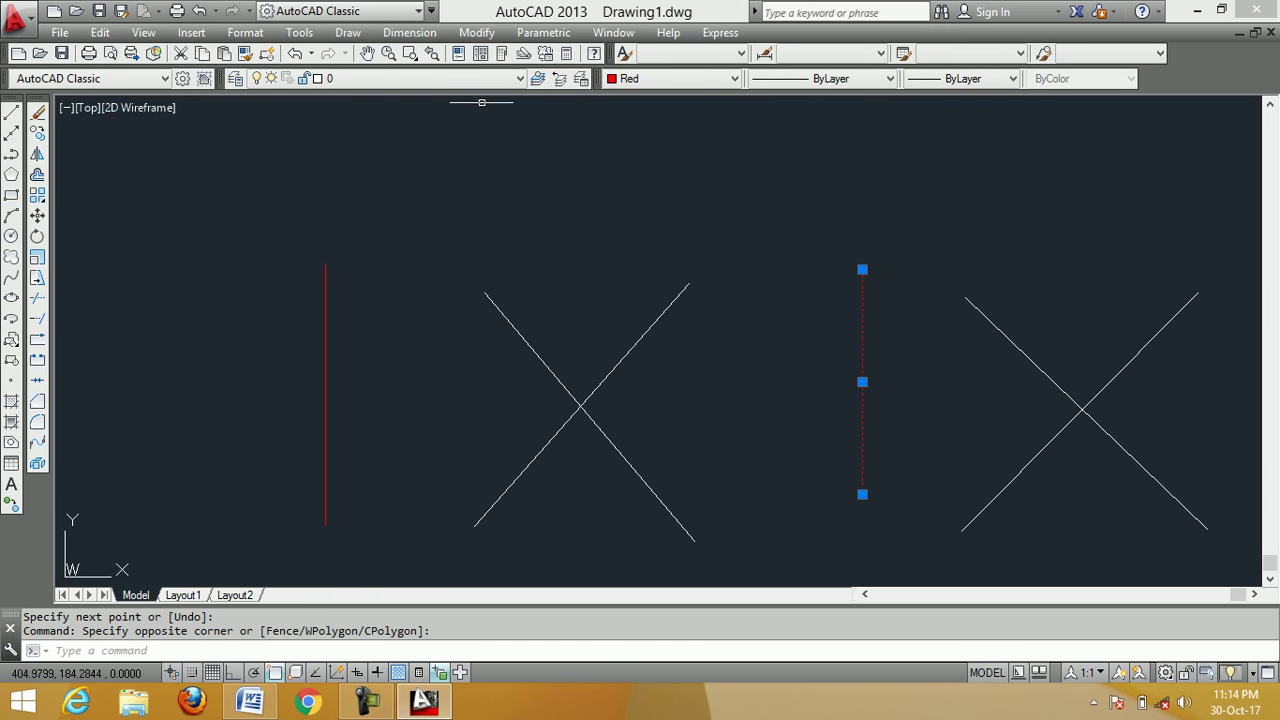
left_click(644, 84)
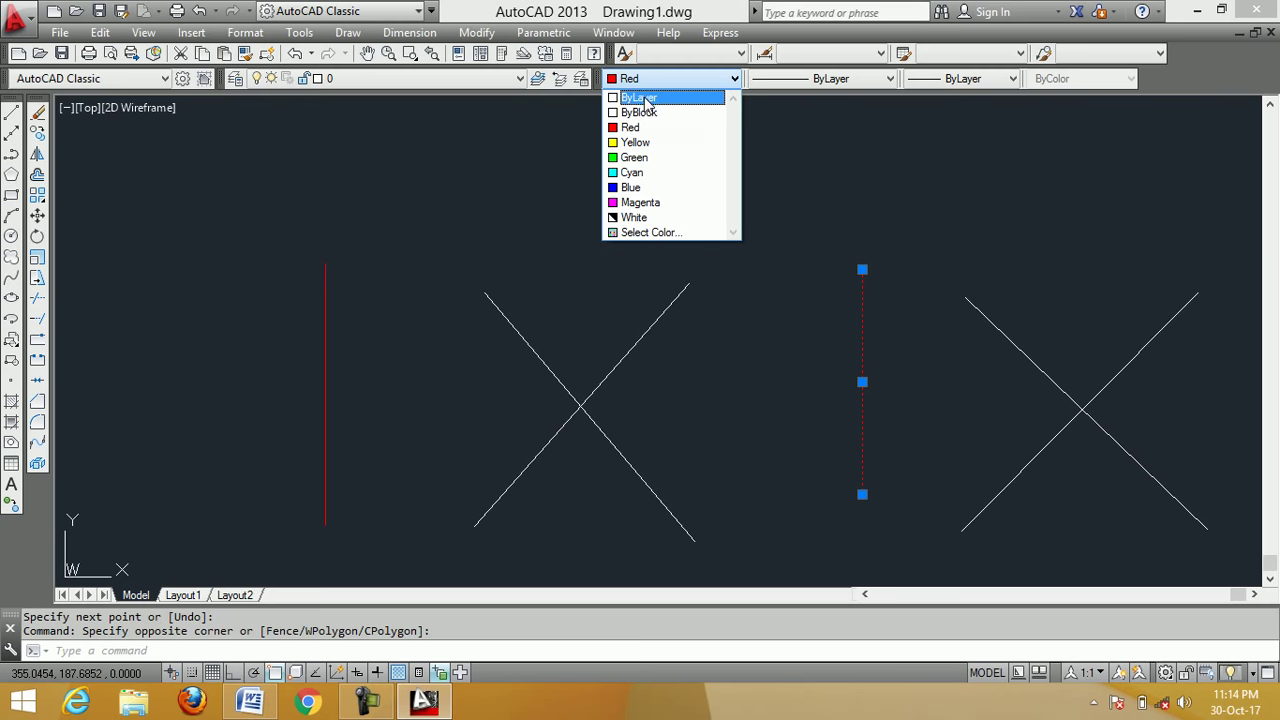
left_click(646, 101)
left_click(371, 404)
left_click(267, 361)
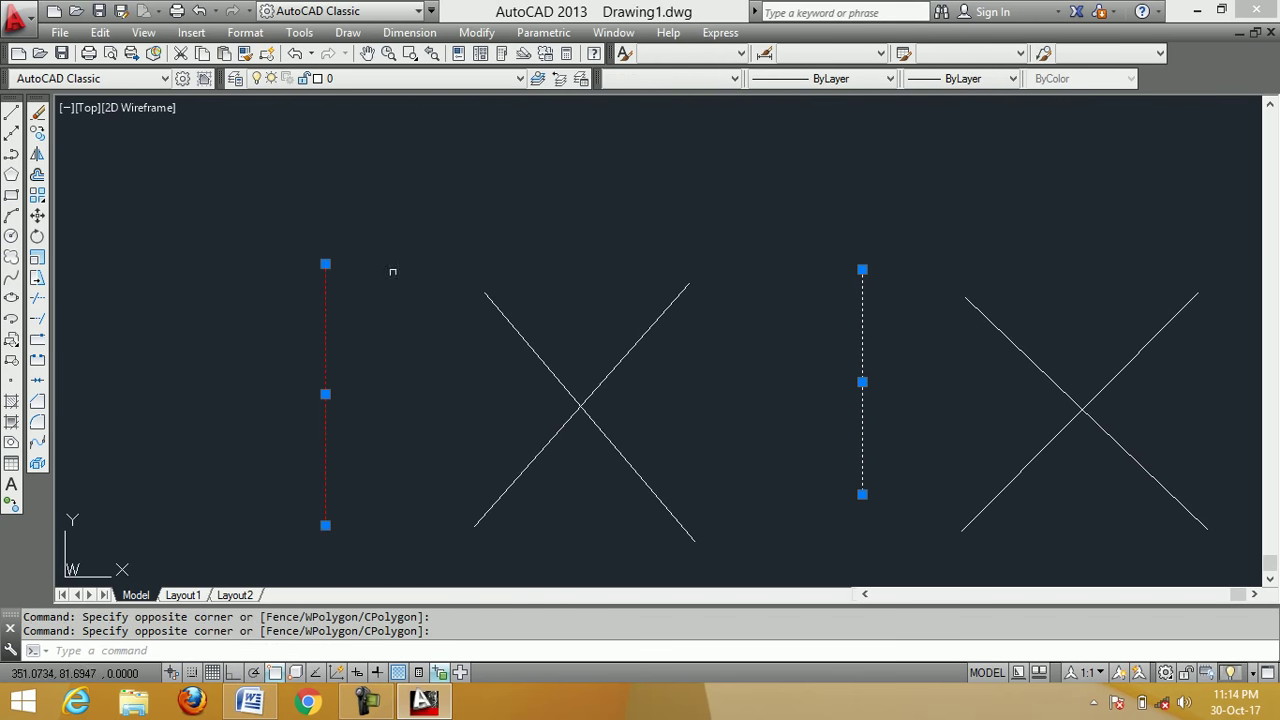
left_click(677, 80)
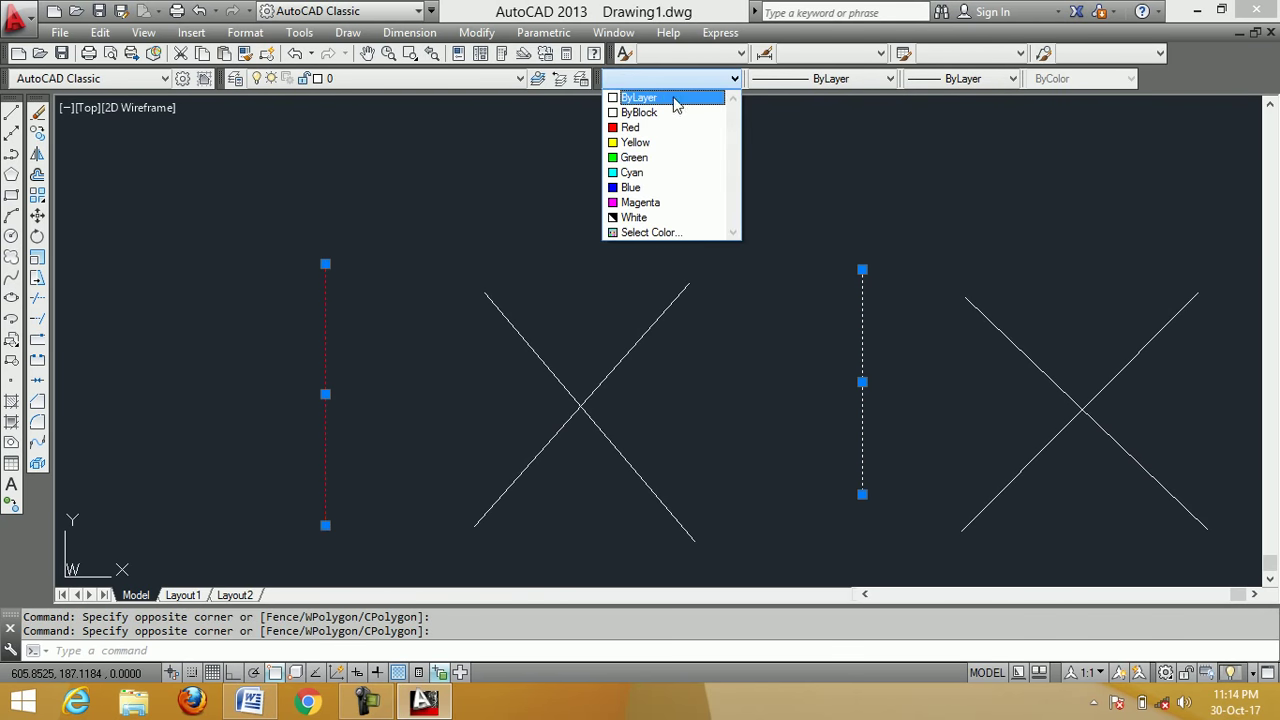
left_click(674, 100)
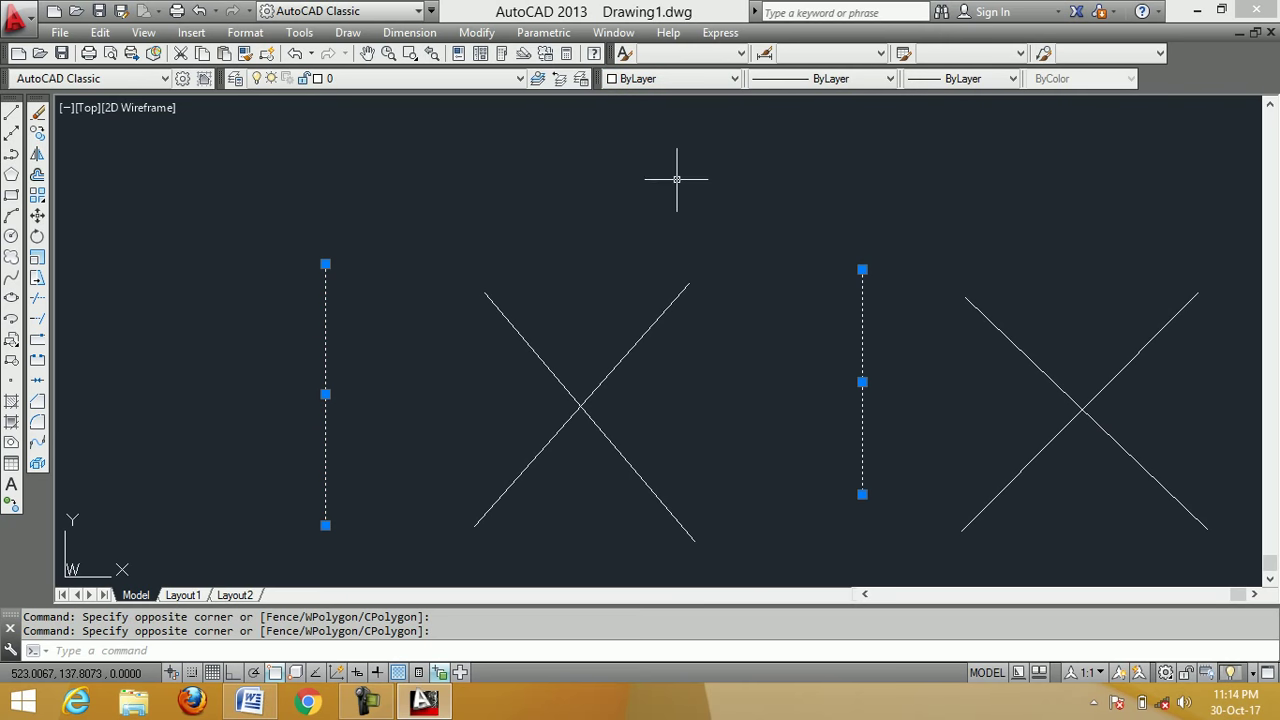
key("Escape")
left_click(367, 703)
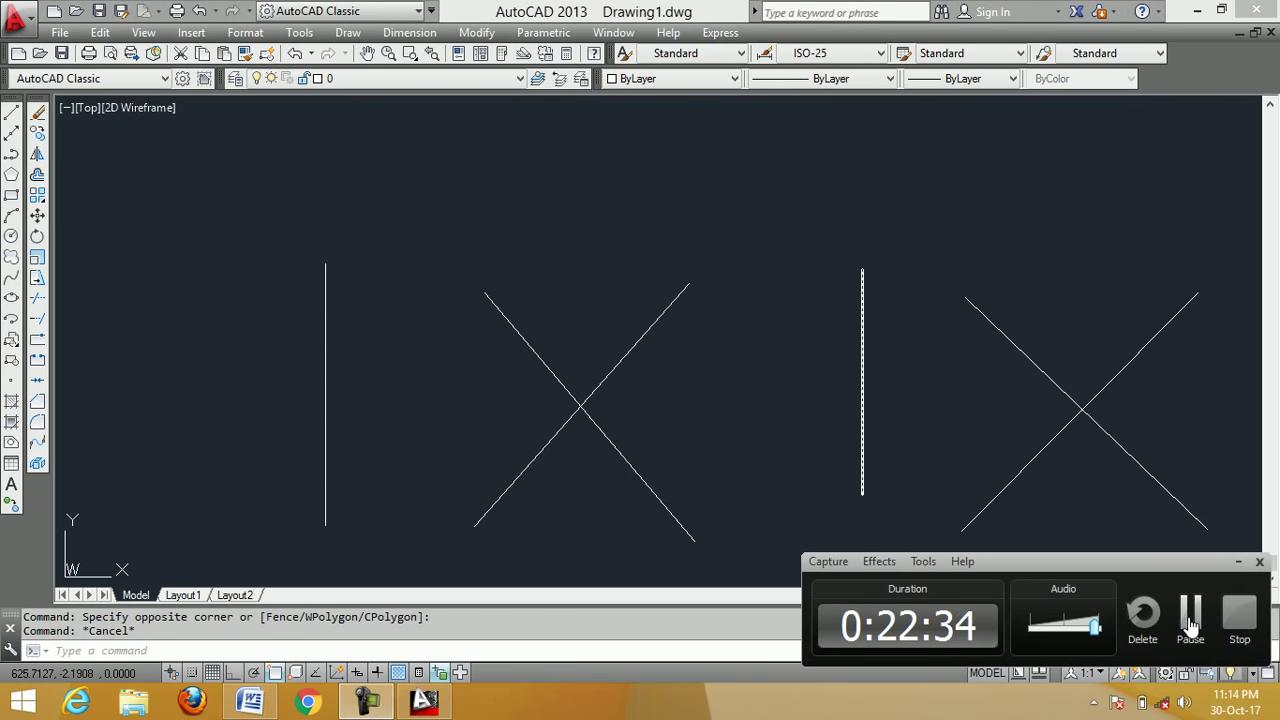
left_click(1190, 625)
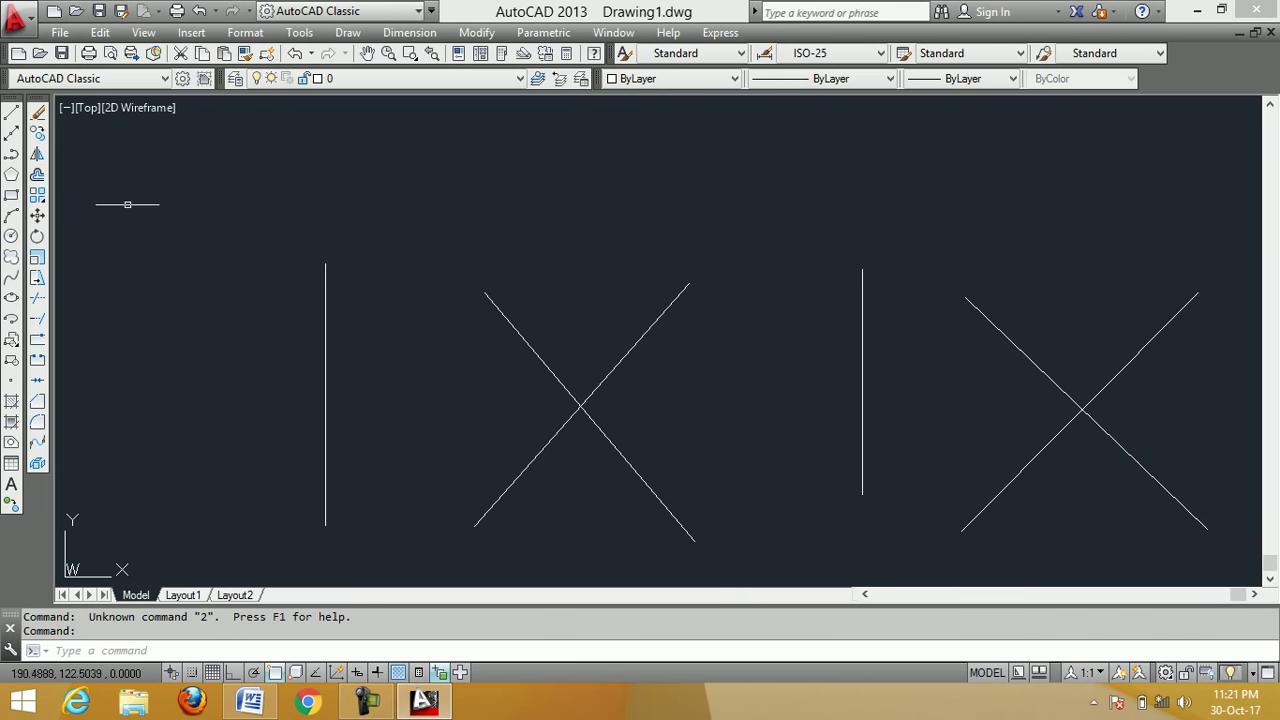
Launch the Circle tool from the Draw toolbar
left_click(11, 236)
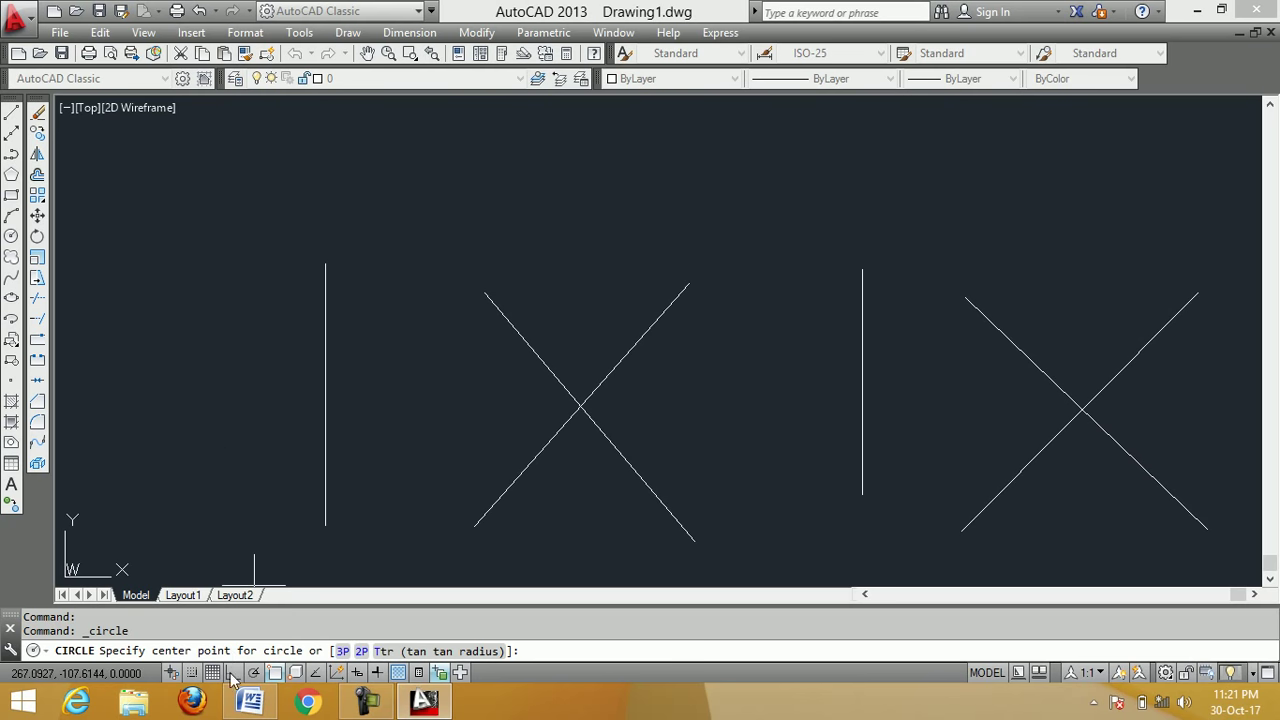
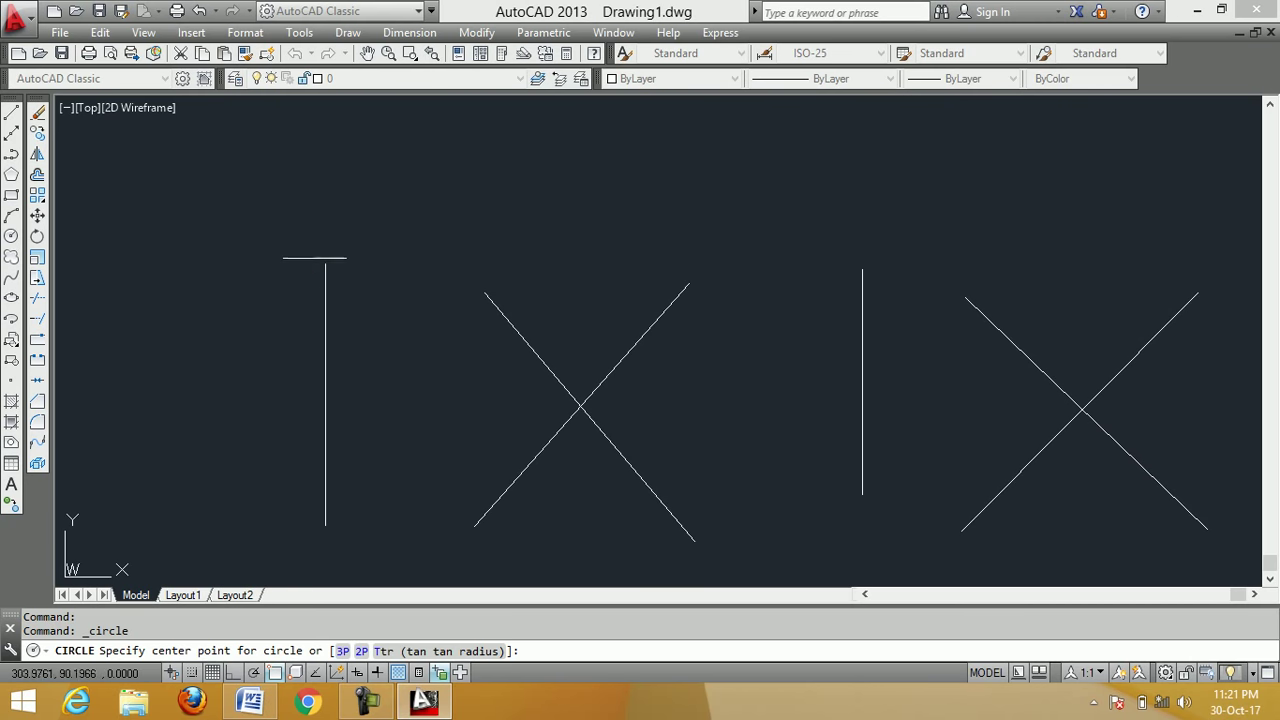
Draw a radius-40 circle on the left line's top end and a radius-50 circle at the X's crossing
left_click(325, 263)
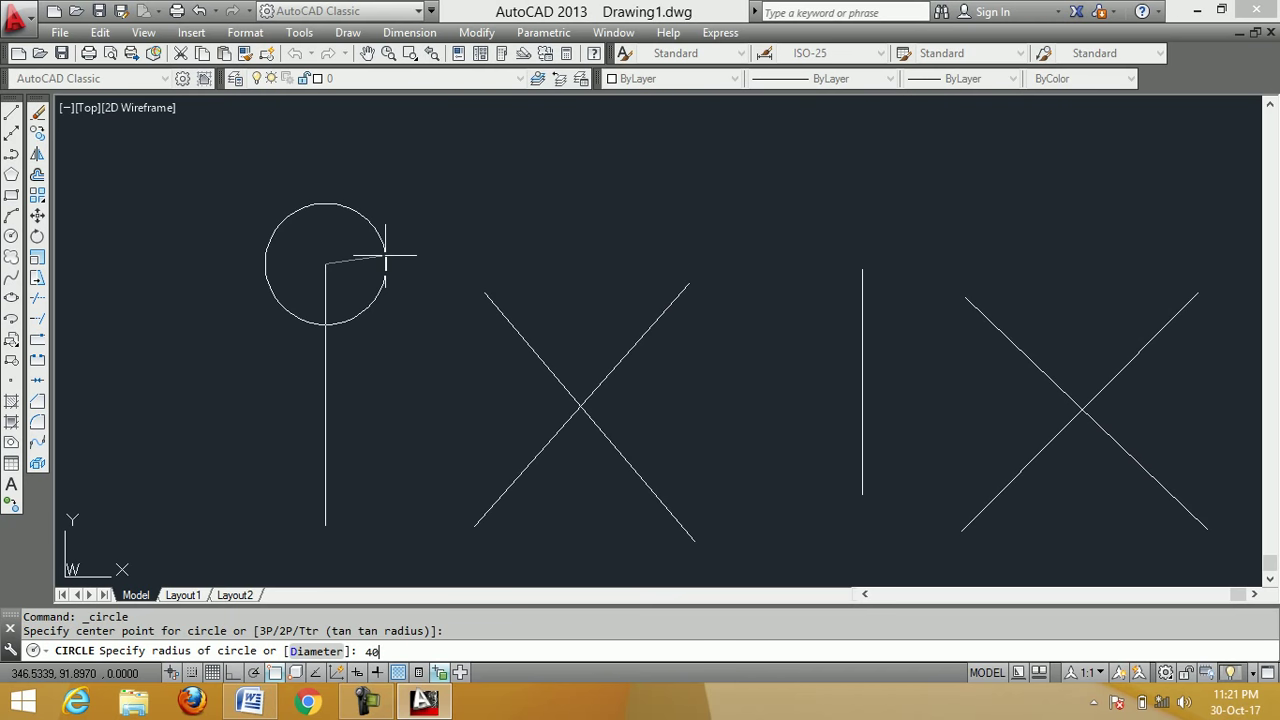
key("Return")
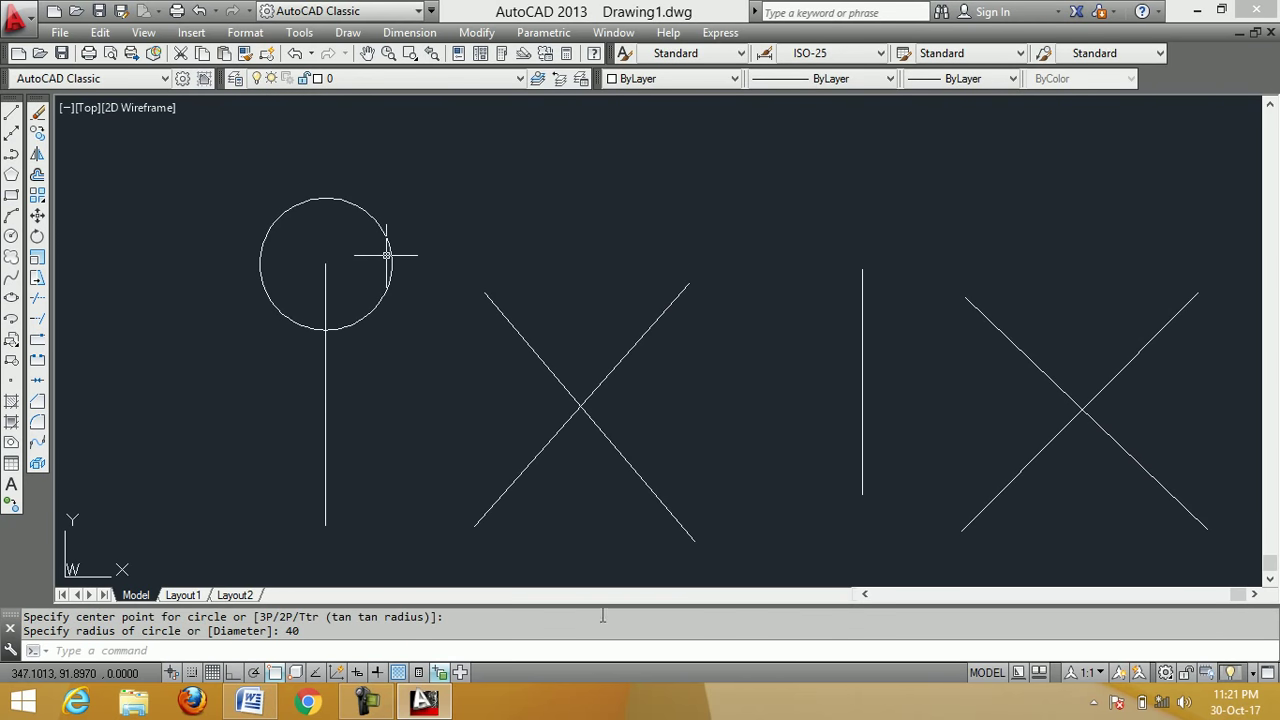
left_click(12, 237)
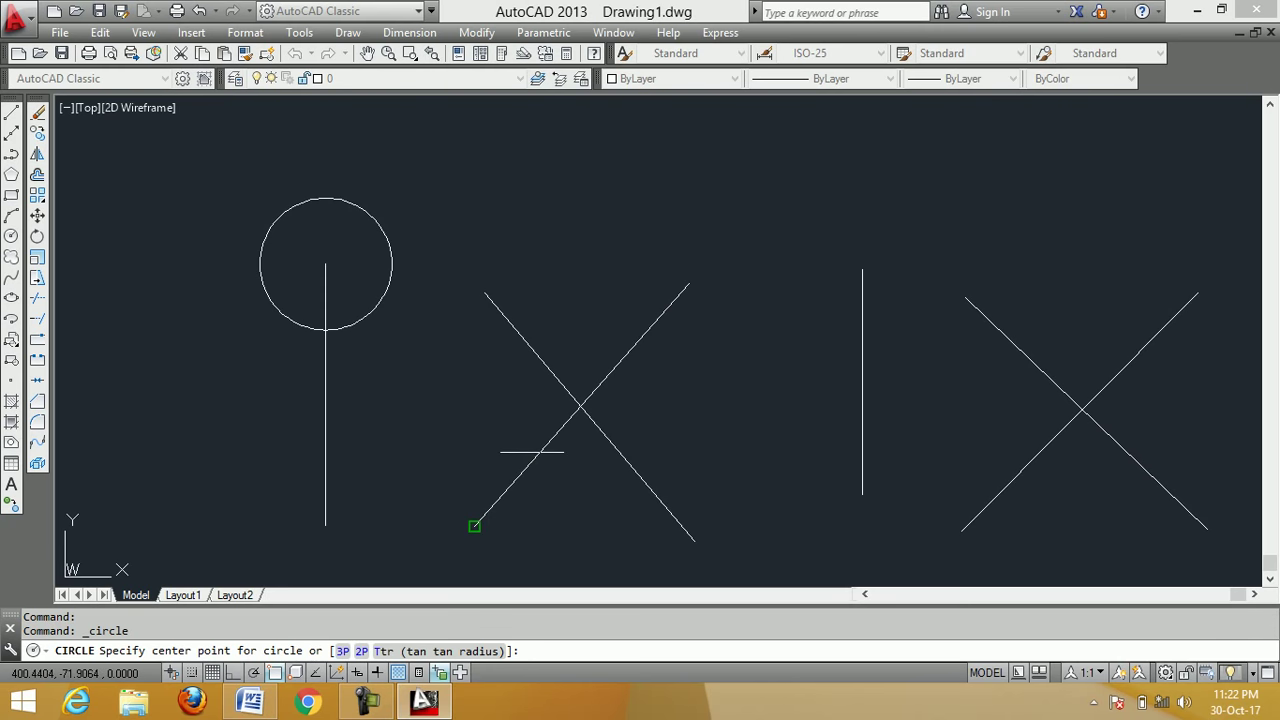
left_click(580, 406)
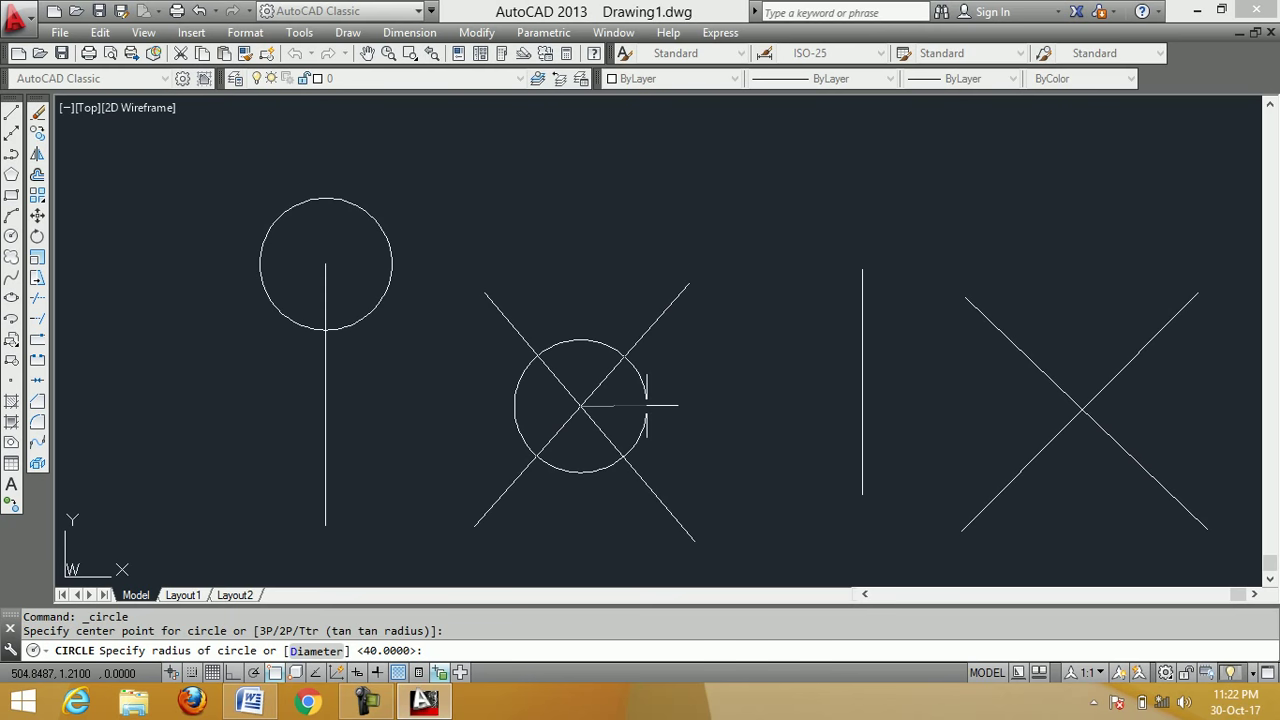
type("50")
key("Return")
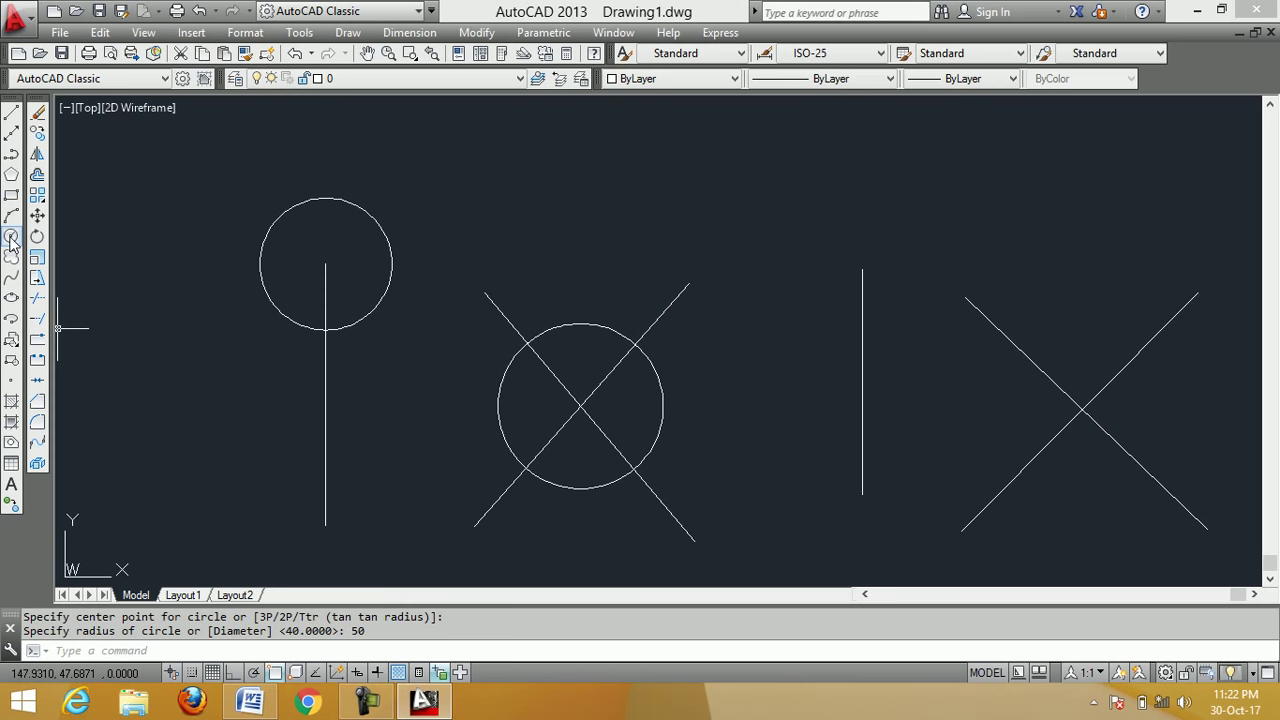
left_click(11, 238)
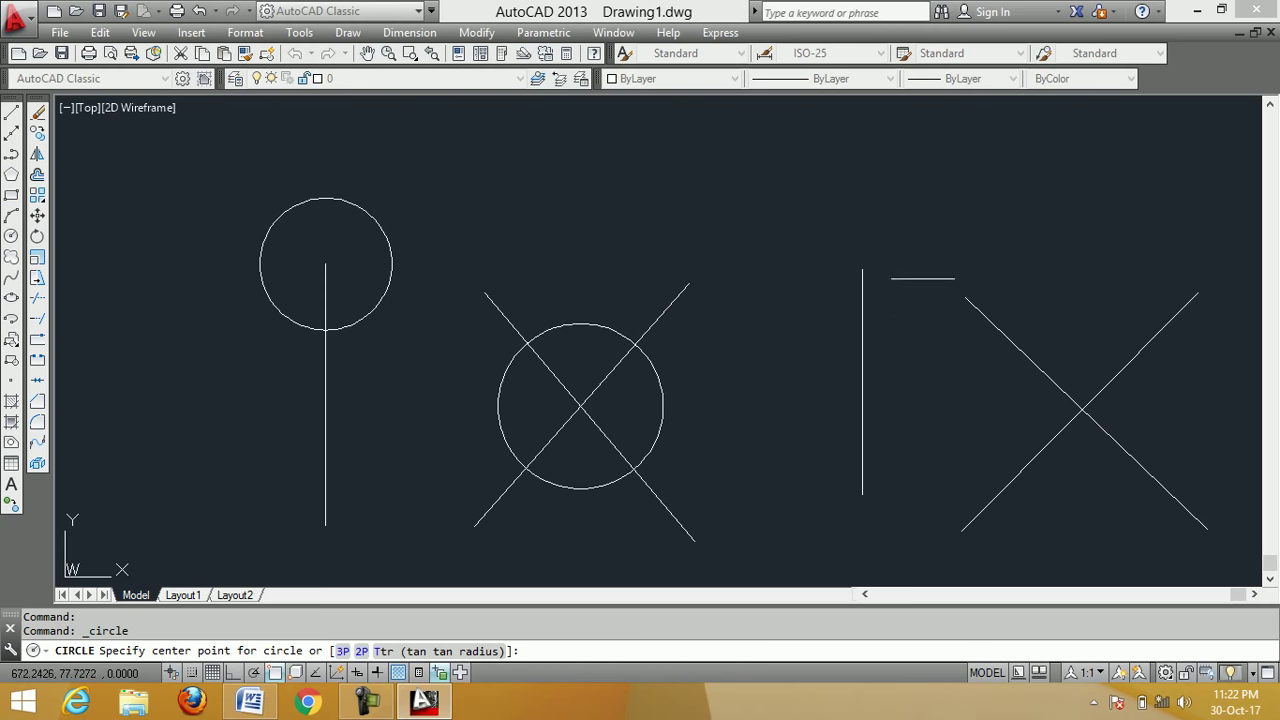
Draw a diameter-100 circle on the third vertical line's top and a diameter-70 circle at the right X's crossing
left_click(862, 269)
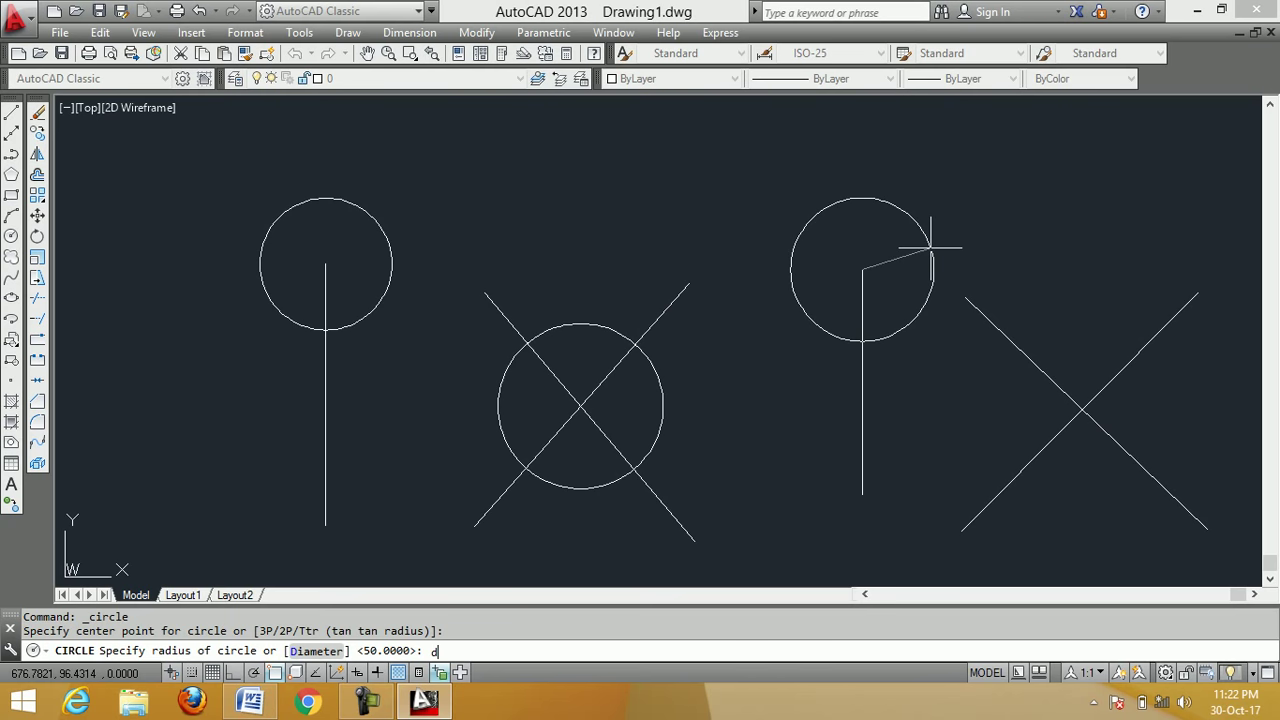
key("Return")
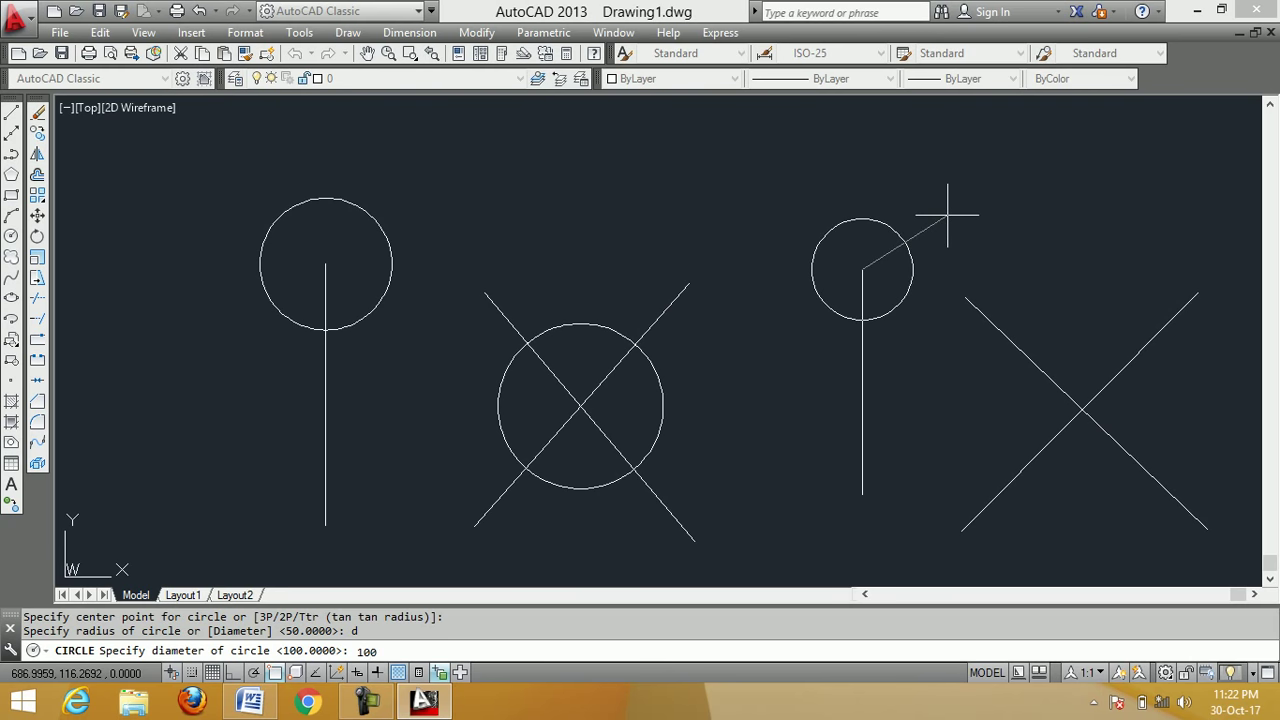
key("Return")
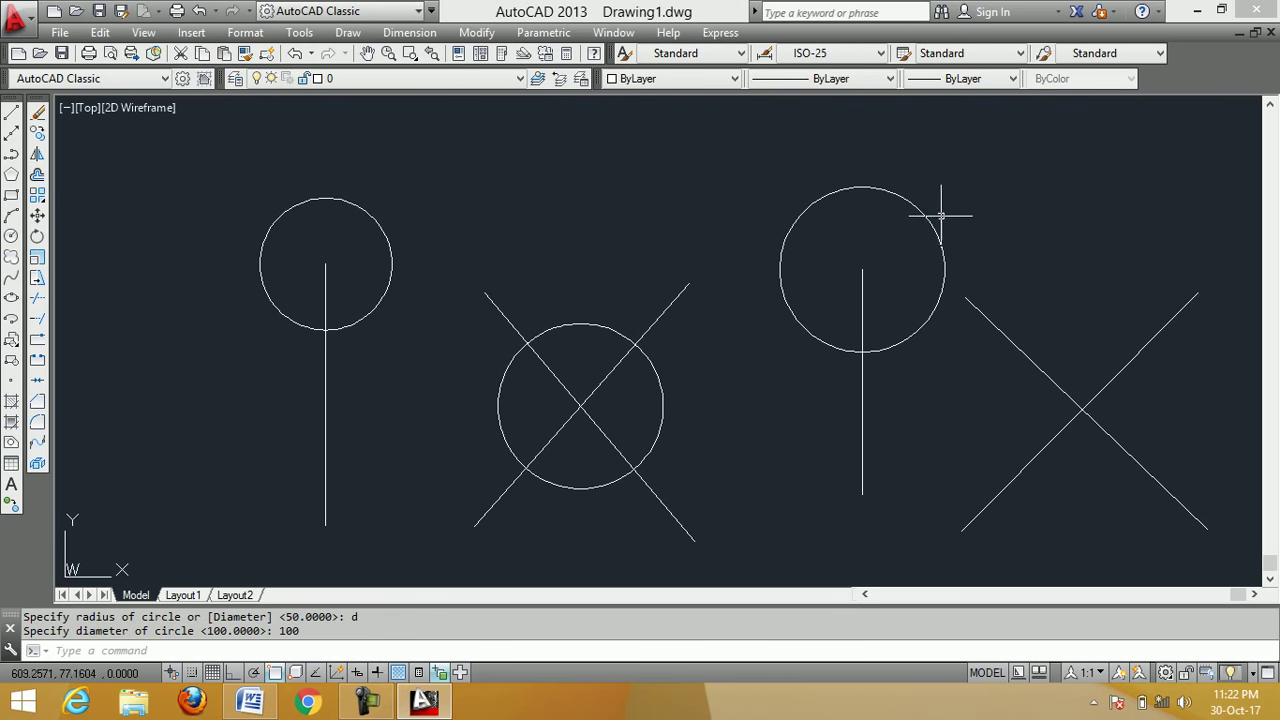
left_click(11, 237)
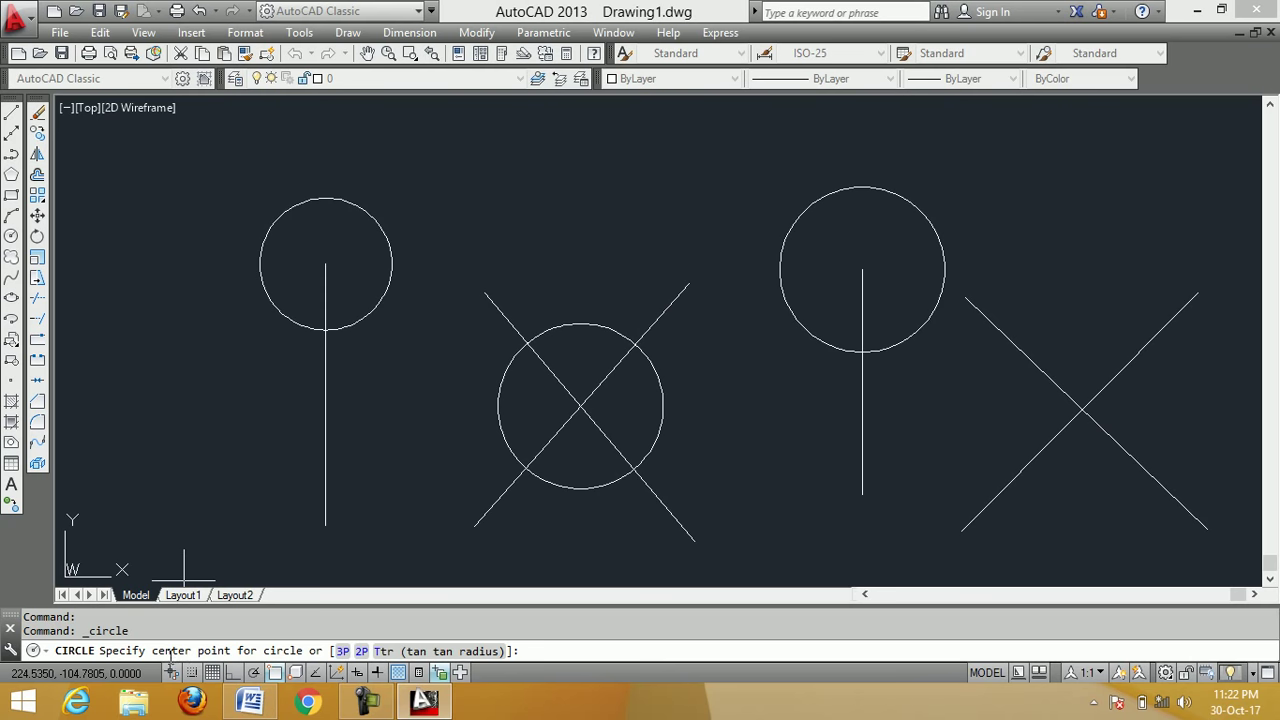
left_click(1081, 408)
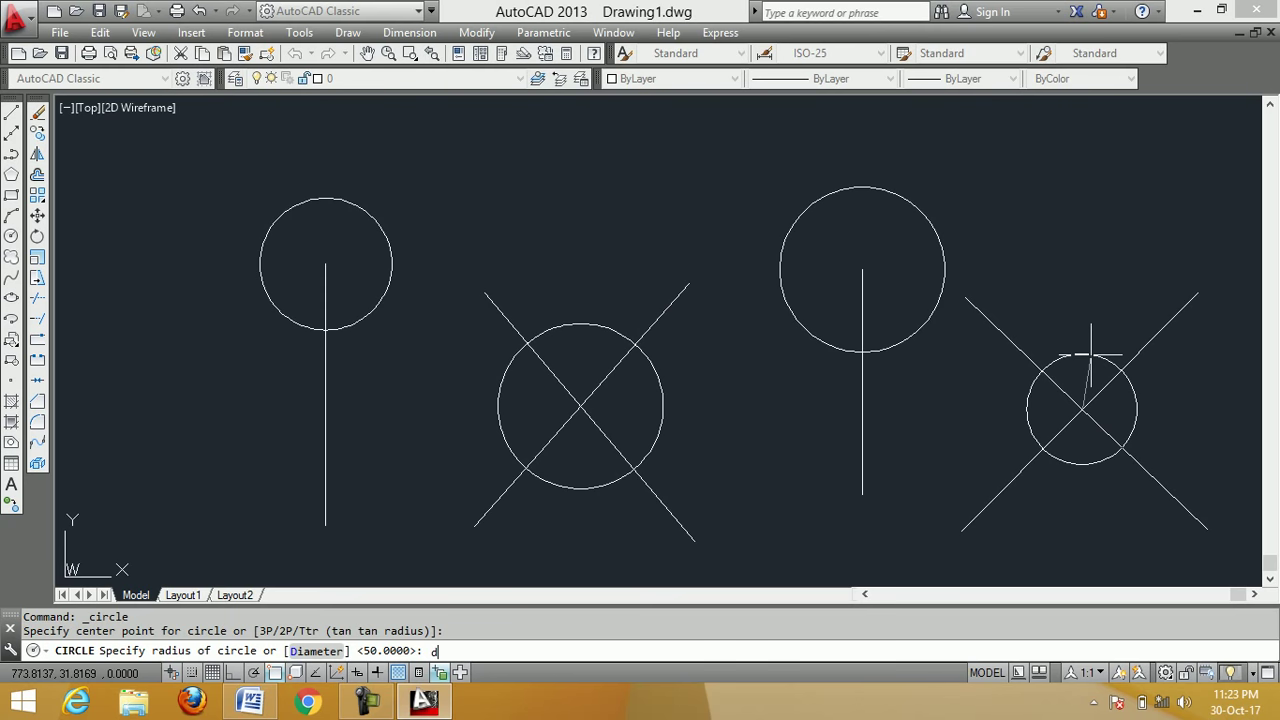
key("Return")
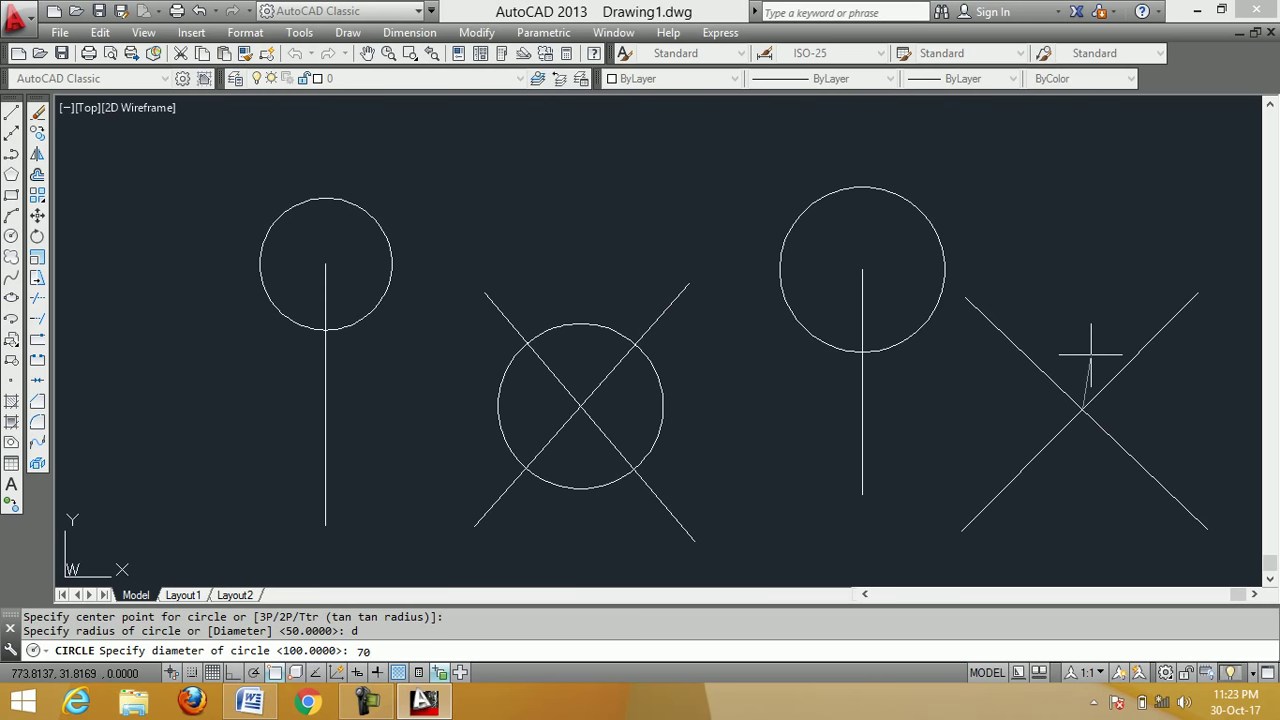
key("Return")
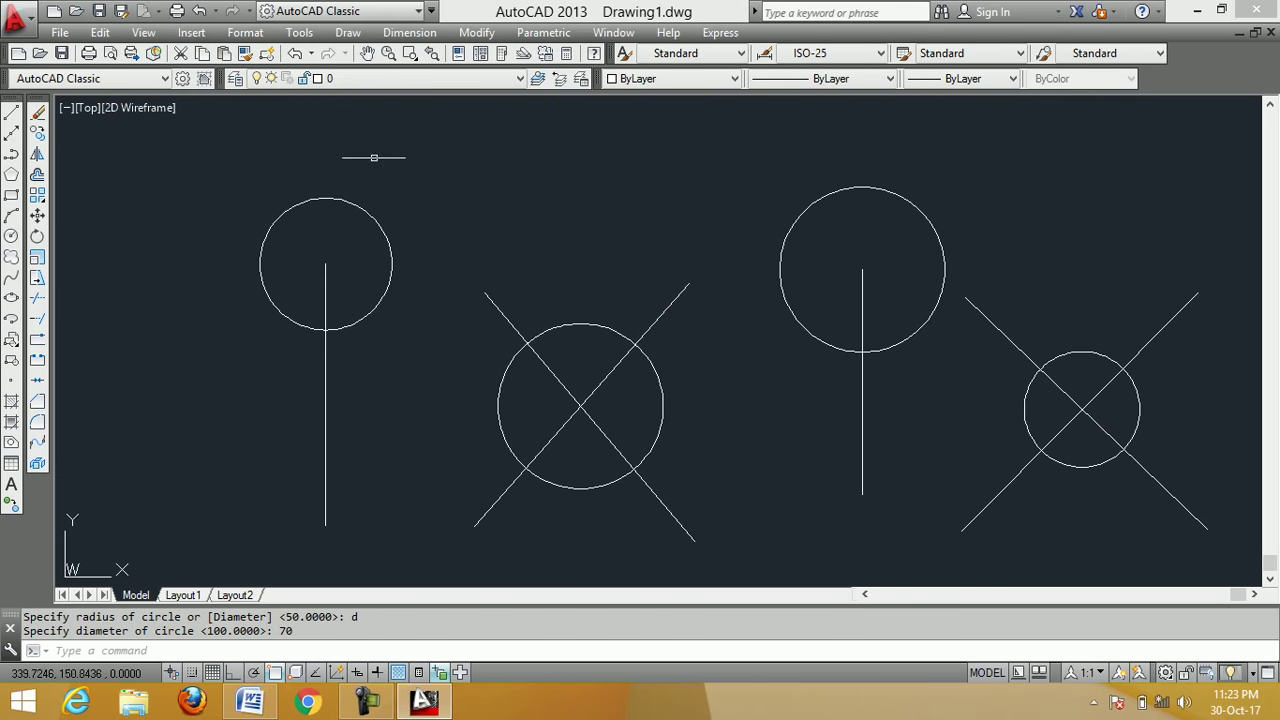
Erase all 10 objects in the drawing using a selection window
left_click(38, 114)
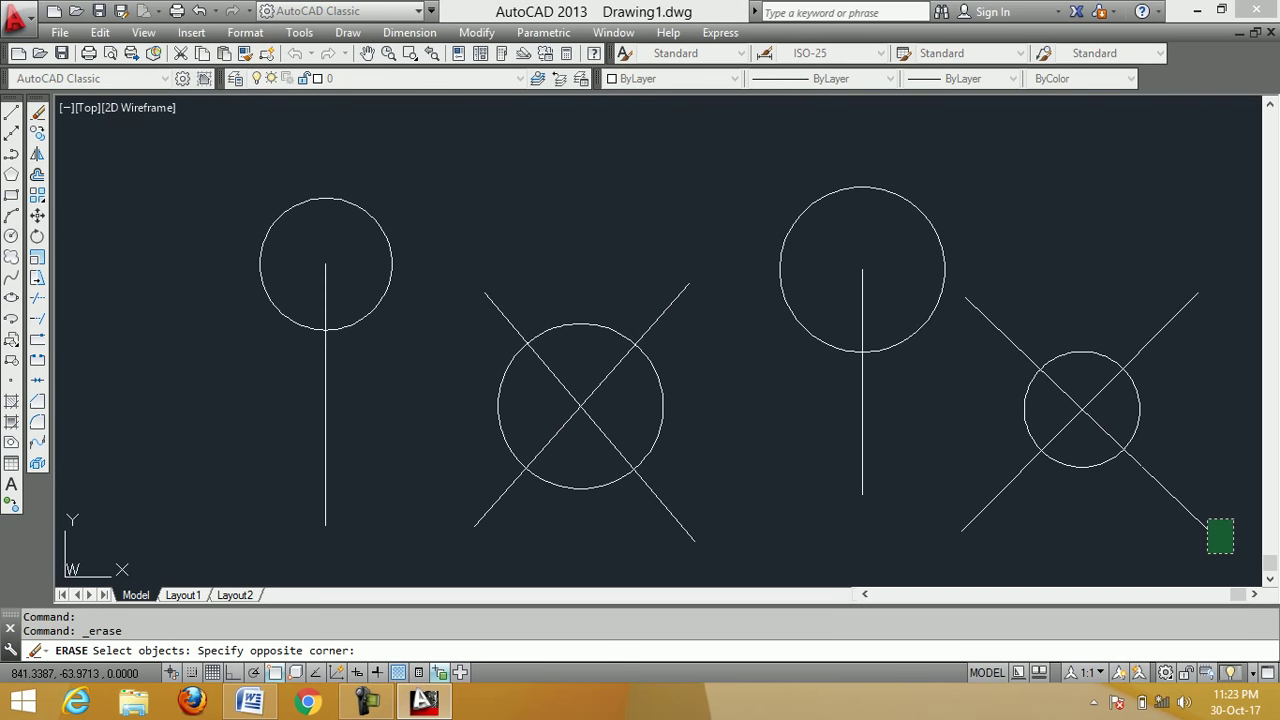
left_click(1234, 553)
left_click(246, 158)
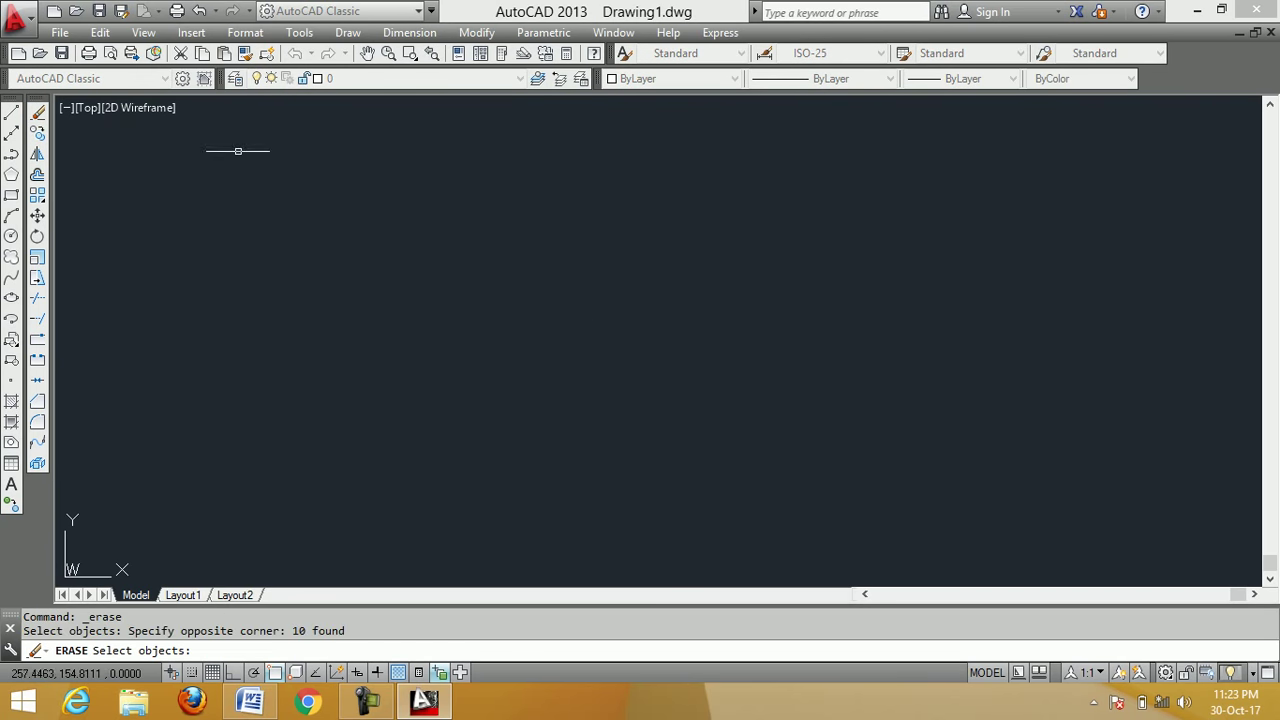
key("Return")
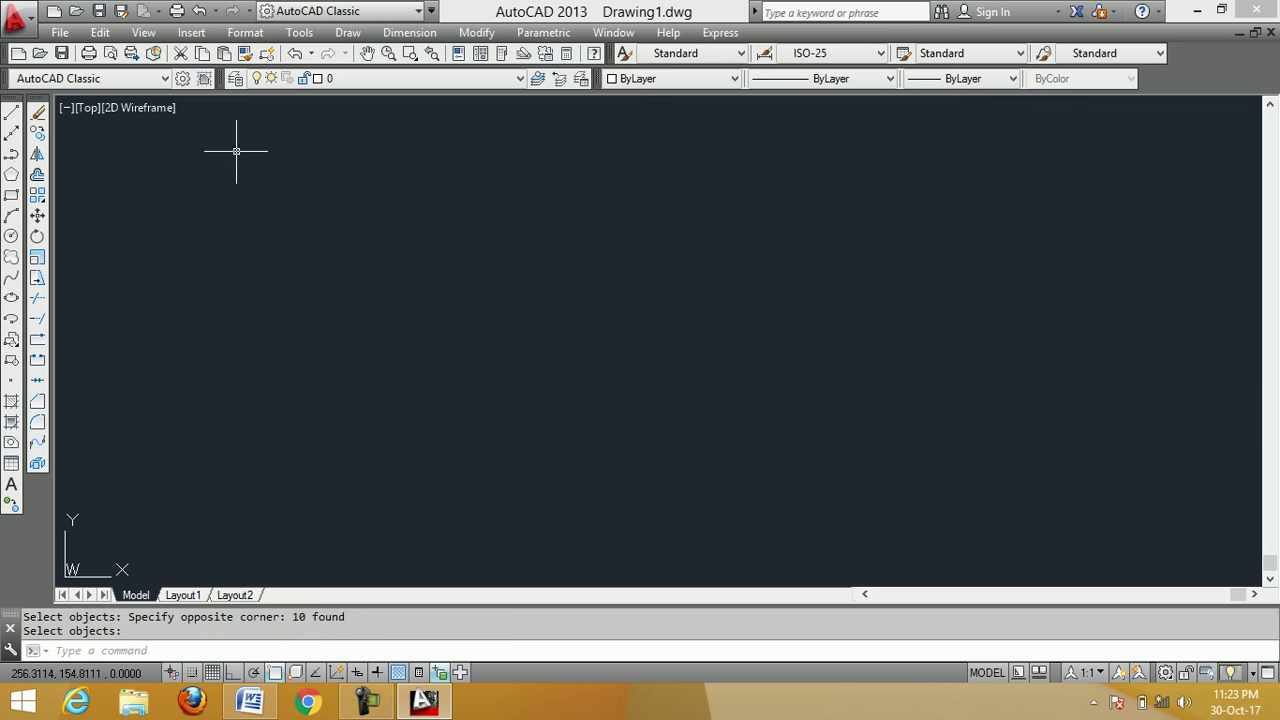
With Ortho on, draw a horizontal line on the left side of the drawing
left_click(12, 115)
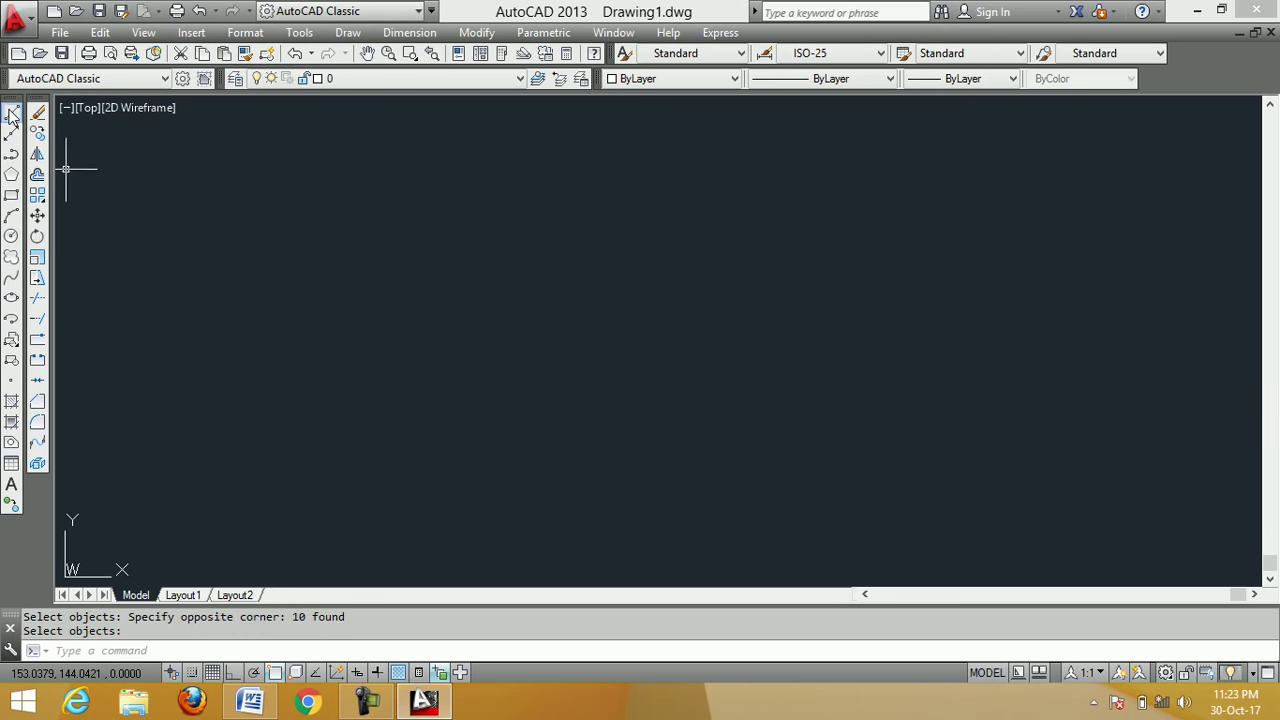
left_click(233, 672)
left_click(185, 382)
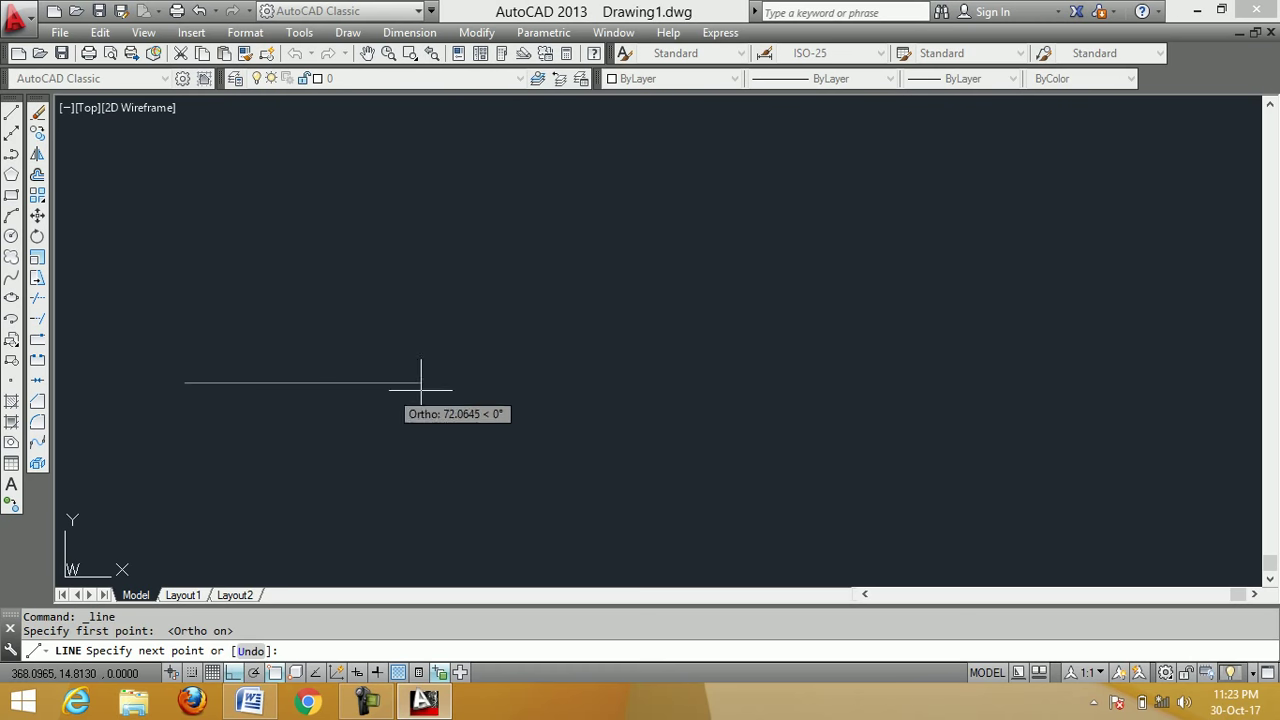
left_click(506, 383)
right_click(514, 449)
left_click(526, 458)
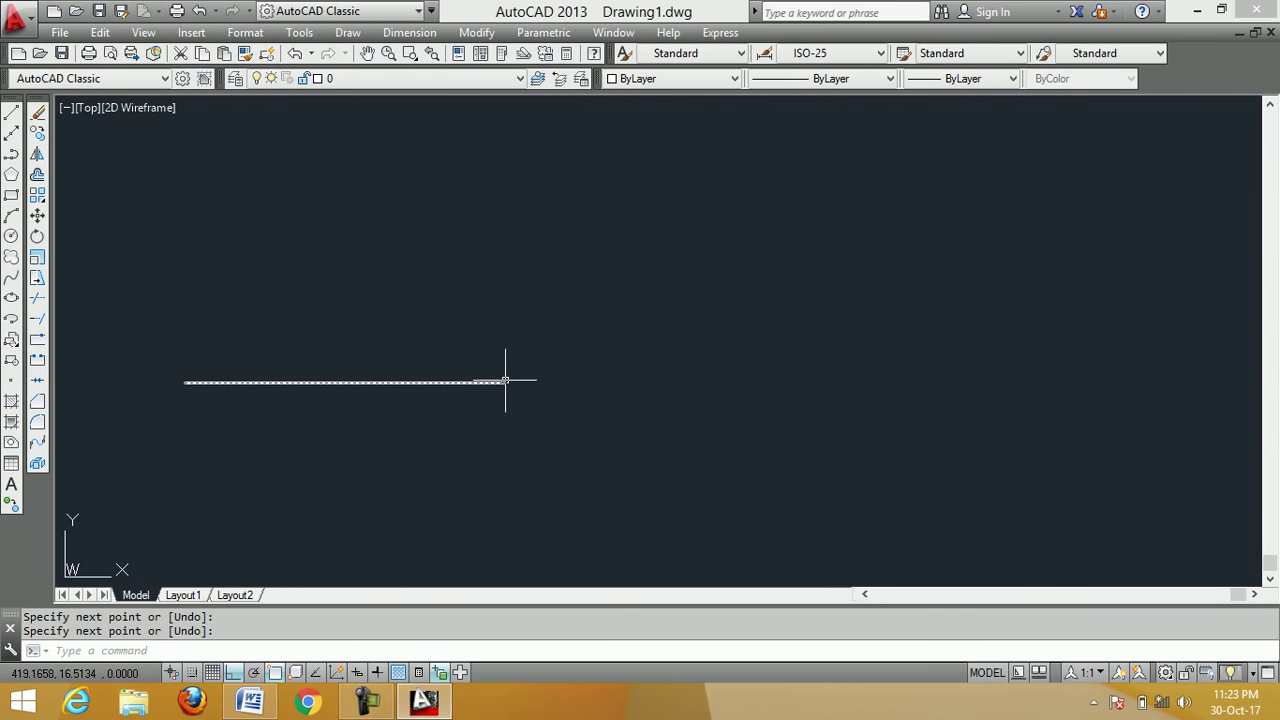
With Ortho off, draw a slanted line running down to the left on the right side
left_click(11, 112)
left_click(233, 672)
left_click(828, 289)
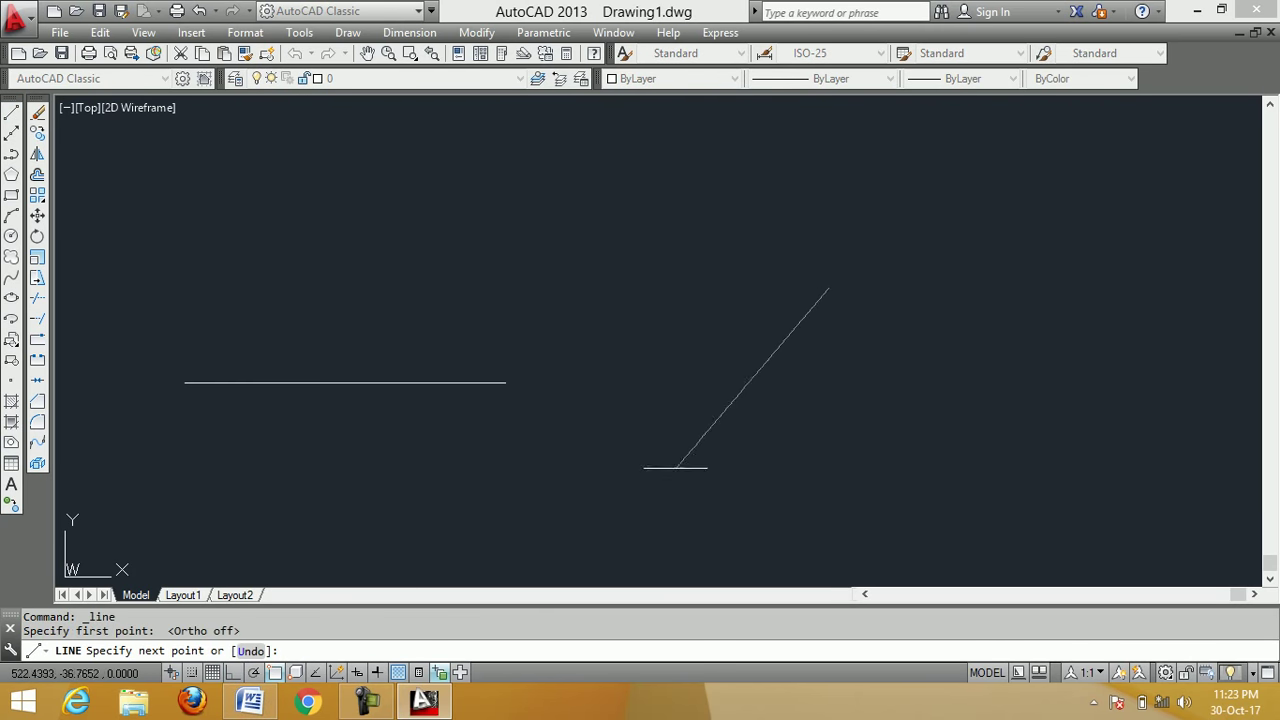
left_click(684, 480)
right_click(857, 449)
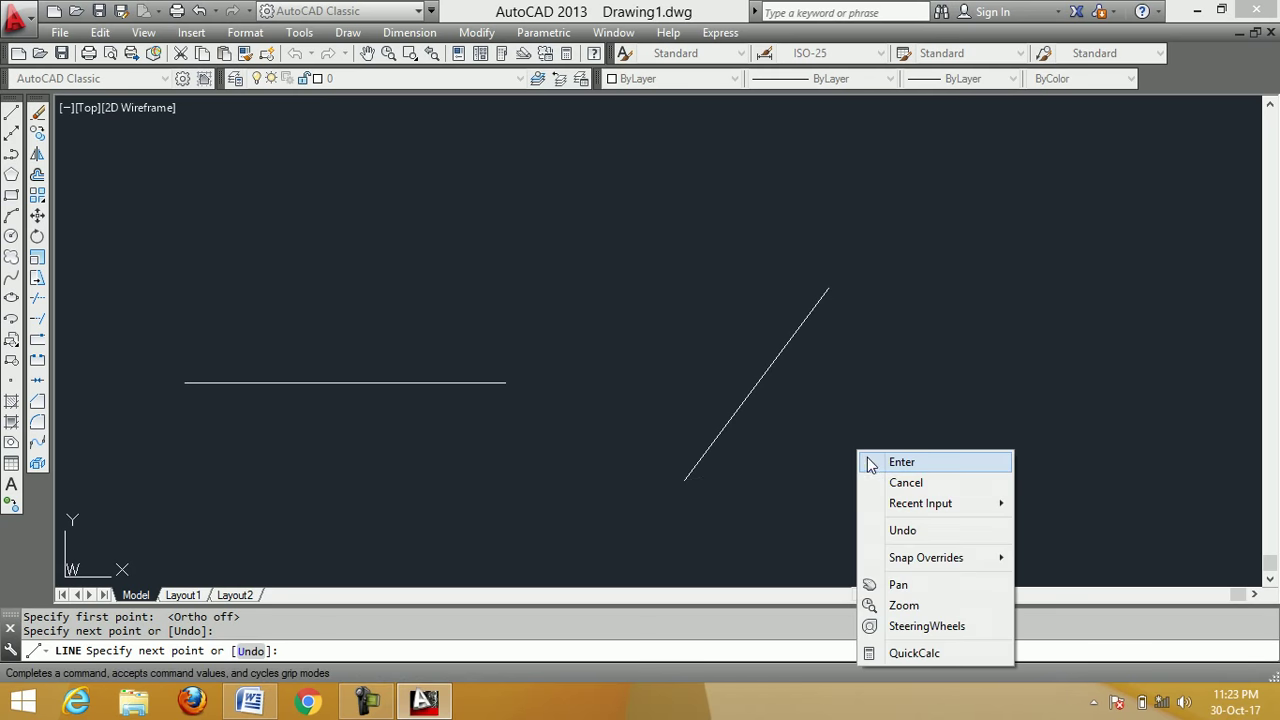
left_click(876, 462)
Draw a second slanted line leaning down to the right, opposite the first
right_click(921, 220)
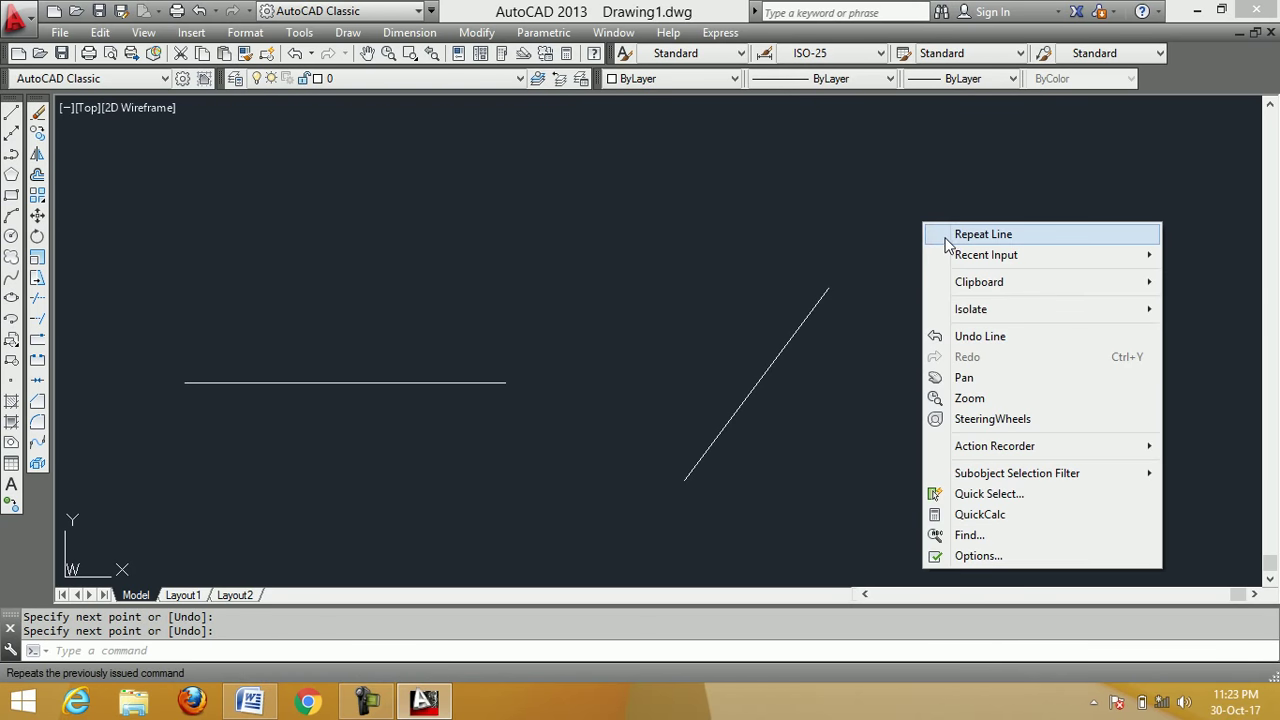
left_click(945, 236)
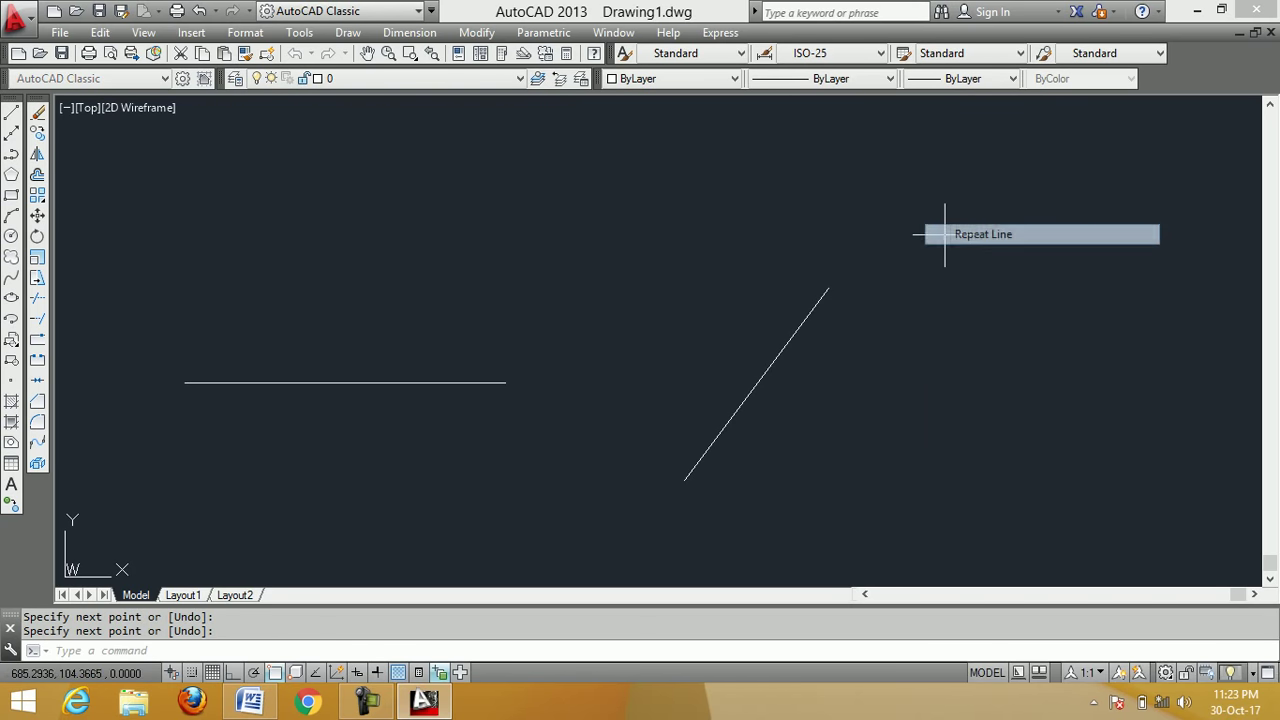
left_click(992, 287)
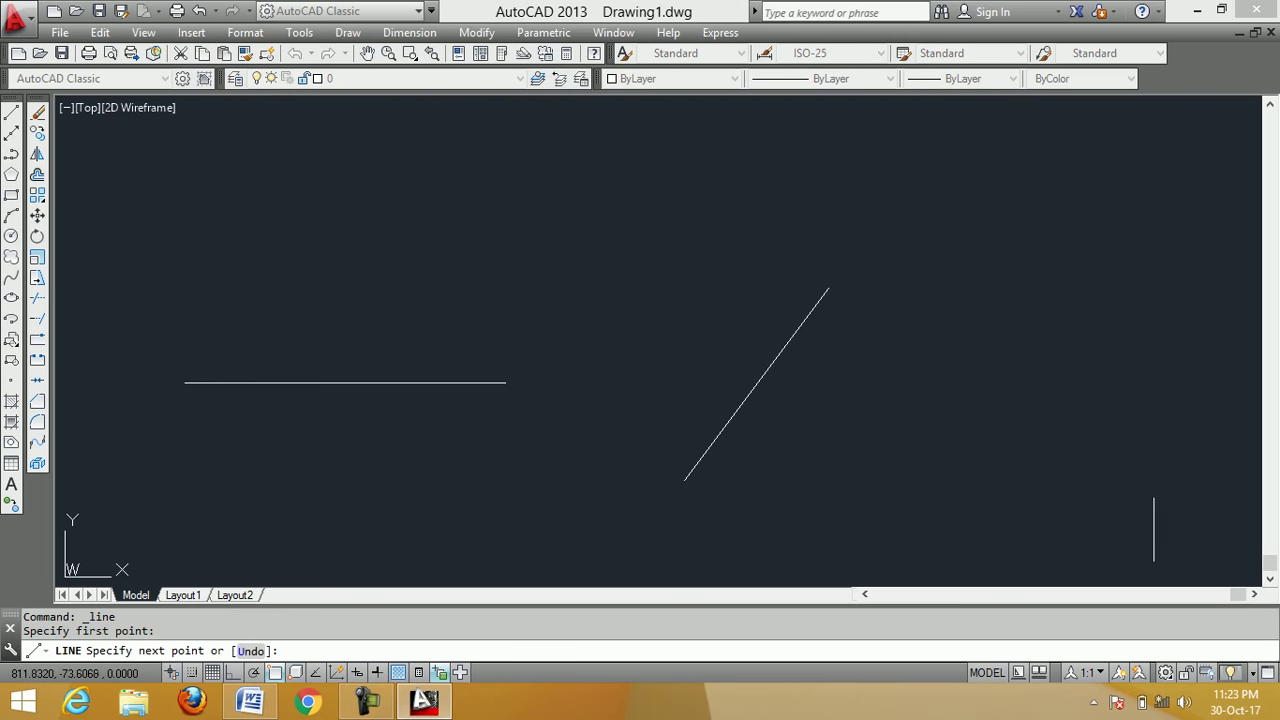
left_click(1151, 523)
right_click(1166, 353)
left_click(1170, 364)
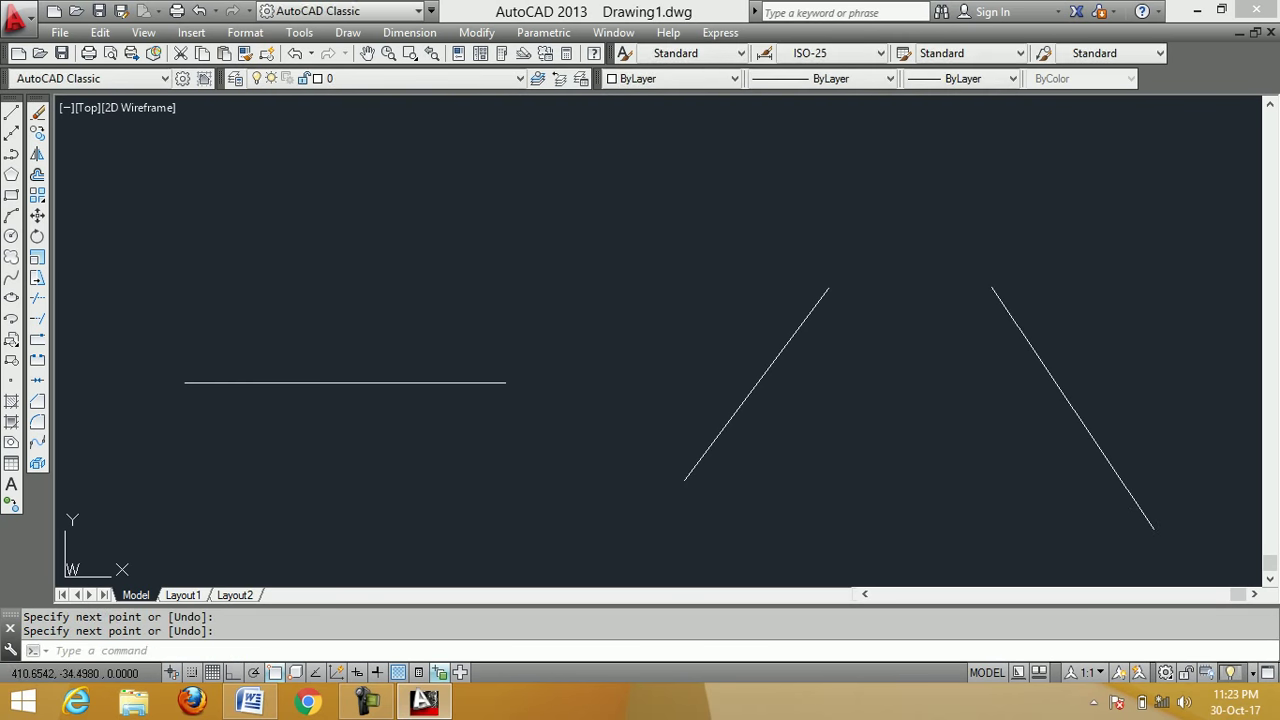
Draw a 2P circle using the horizontal line's two endpoints as its diameter
left_click(11, 238)
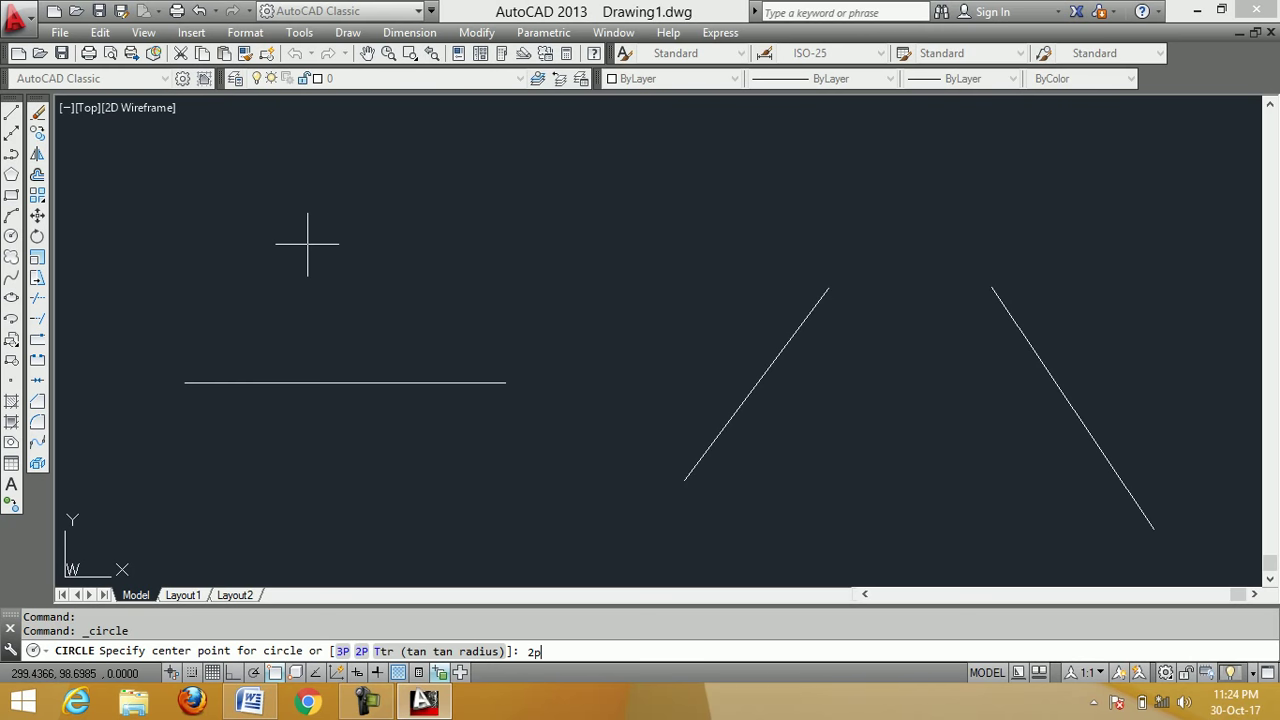
key("Return")
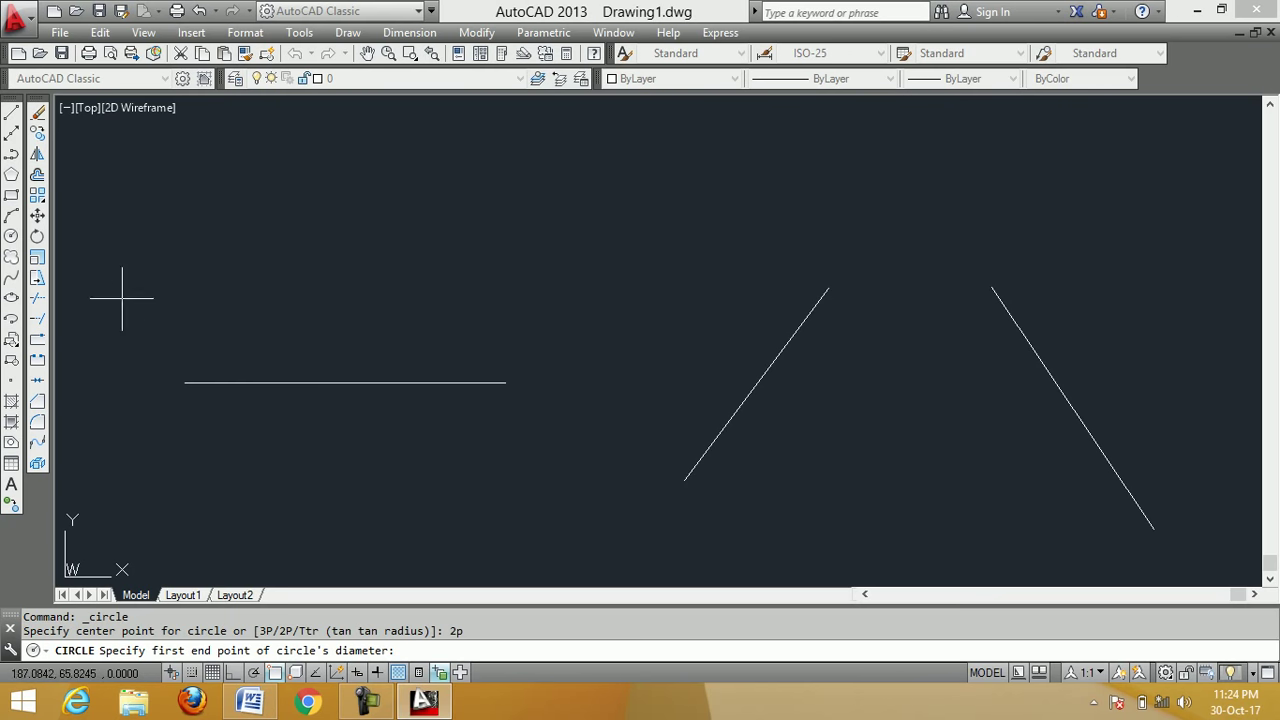
left_click(185, 383)
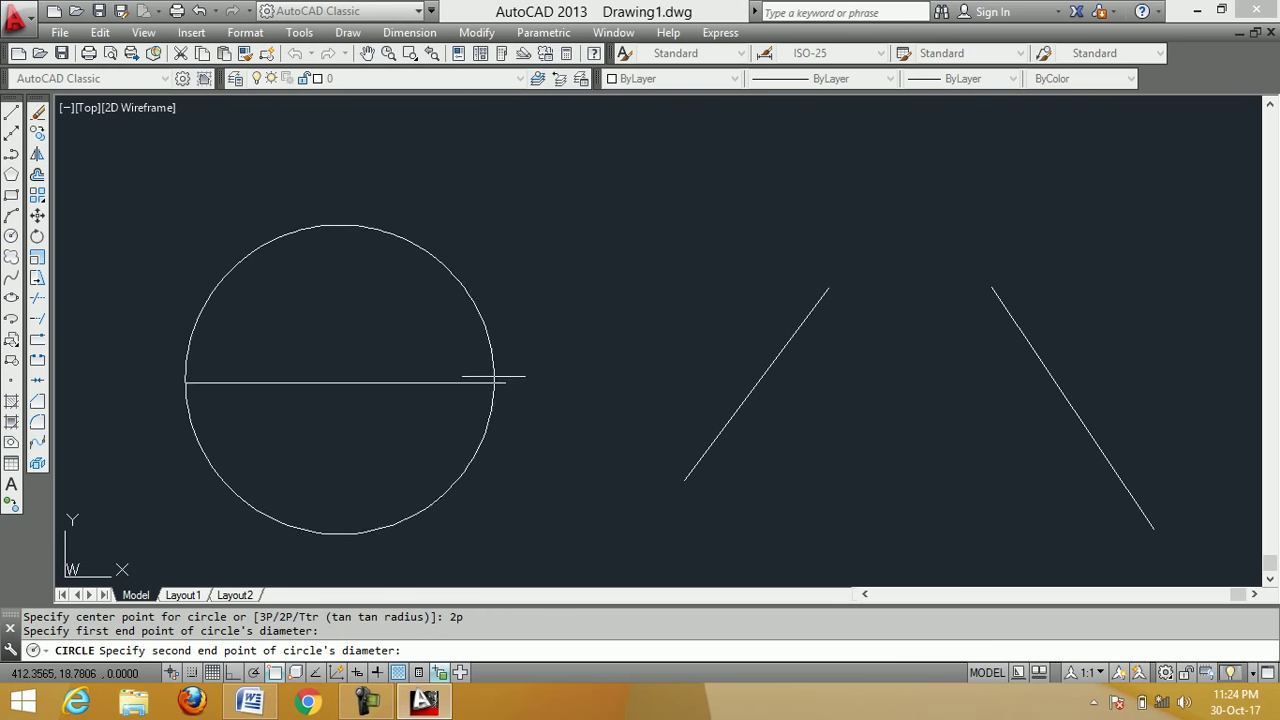
left_click(505, 383)
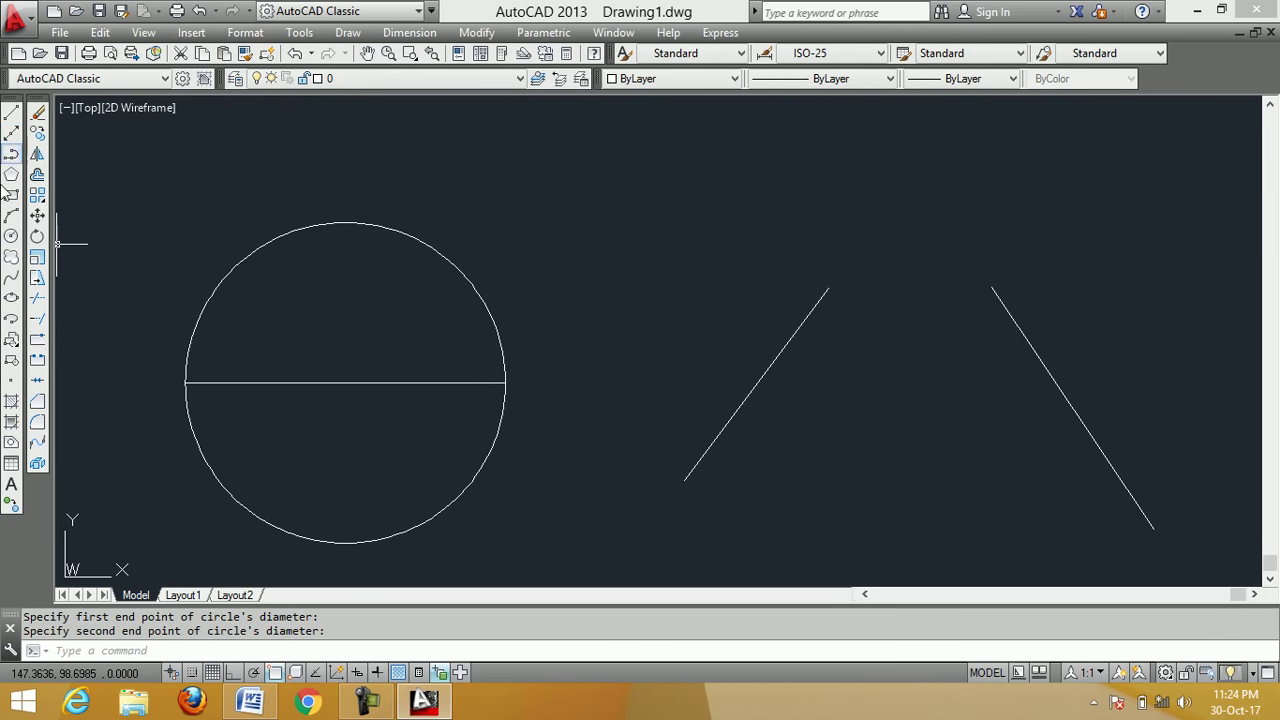
Draw a 2P circle whose diameter joins the top ends of the two slanted lines
left_click(12, 238)
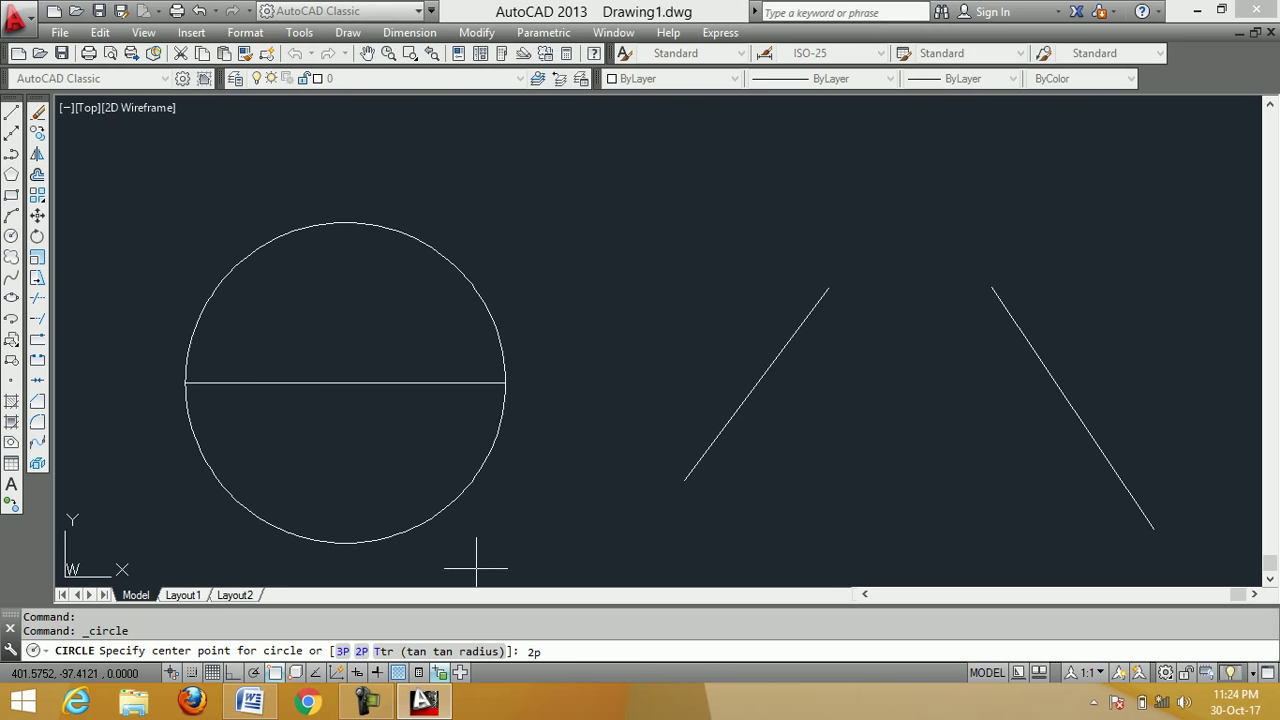
key("Return")
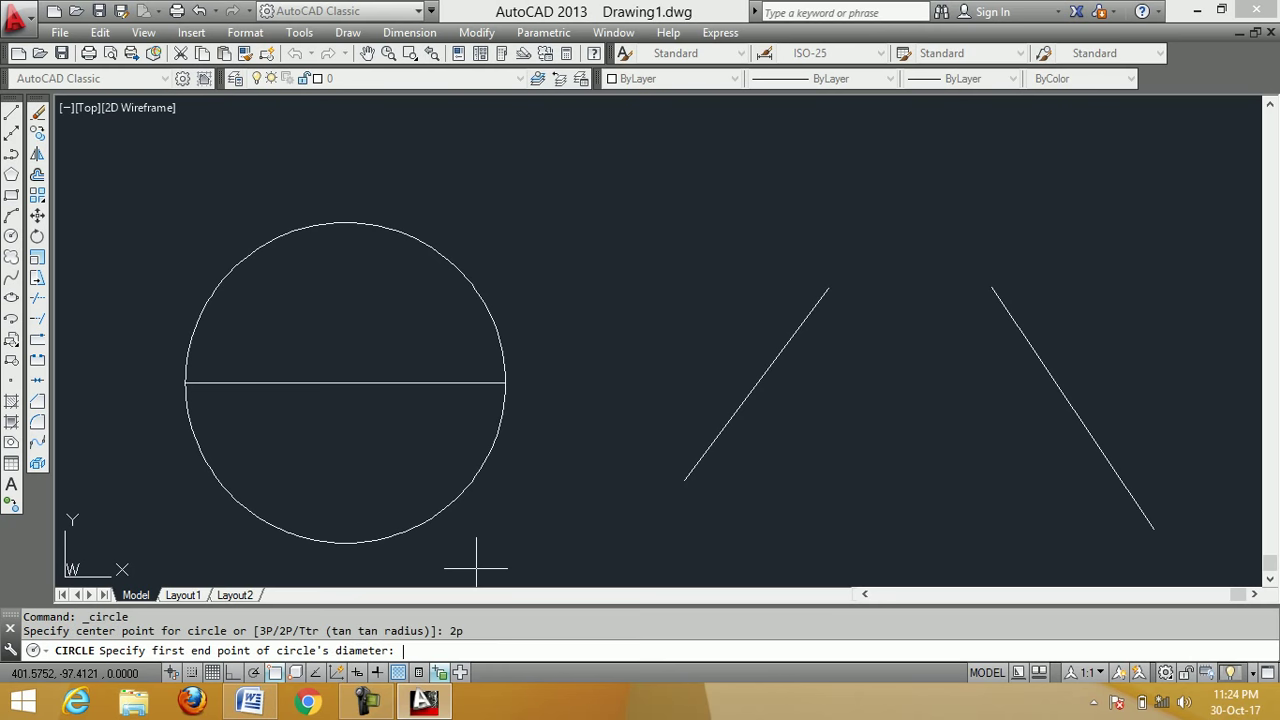
left_click(828, 289)
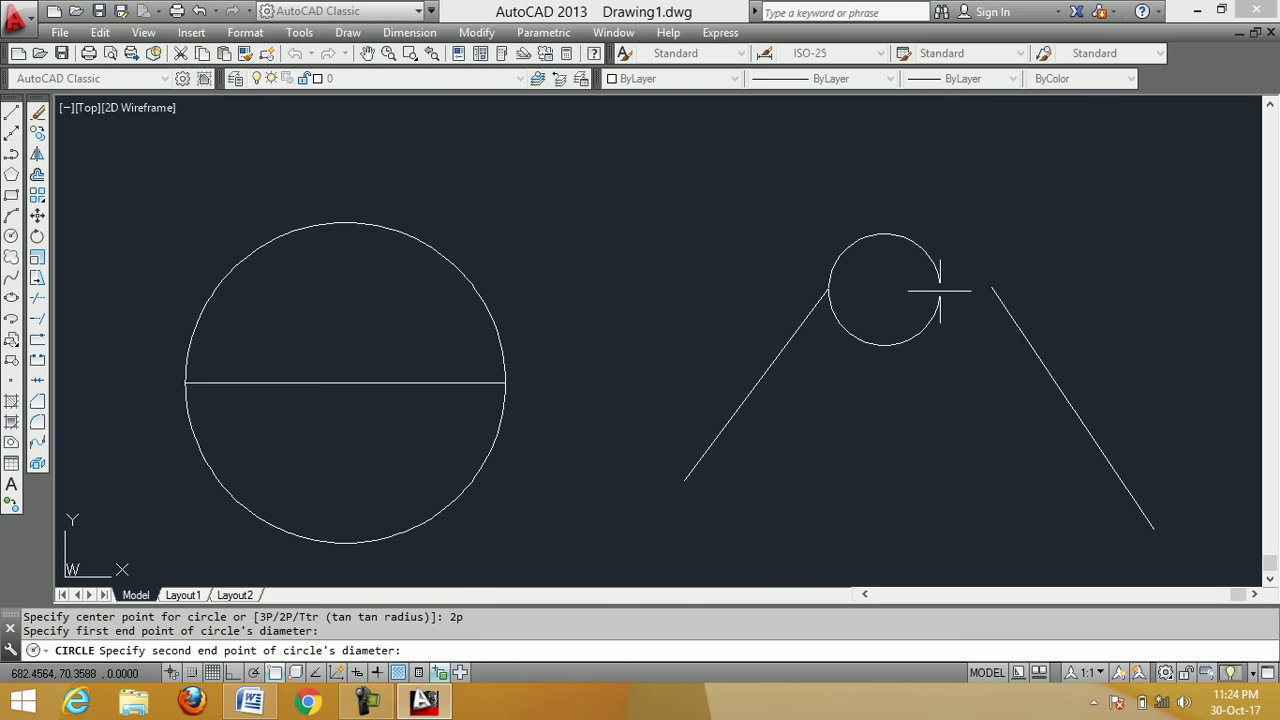
left_click(991, 289)
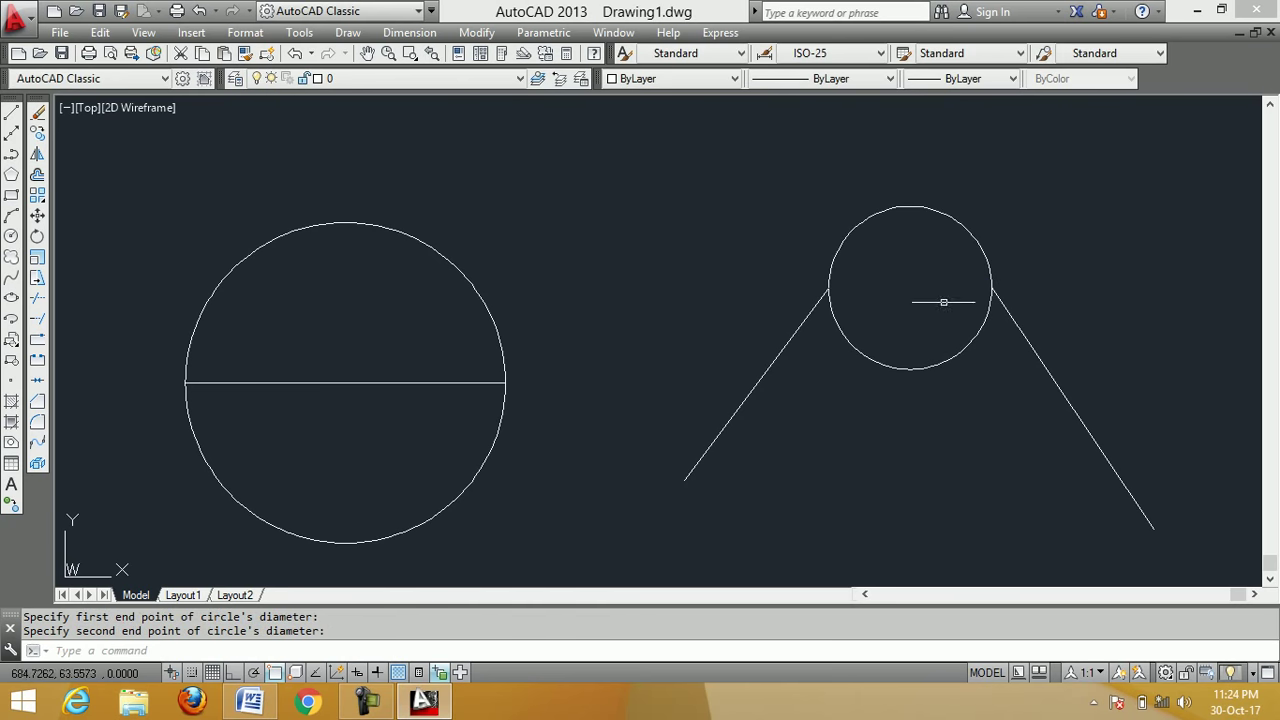
left_click(37, 113)
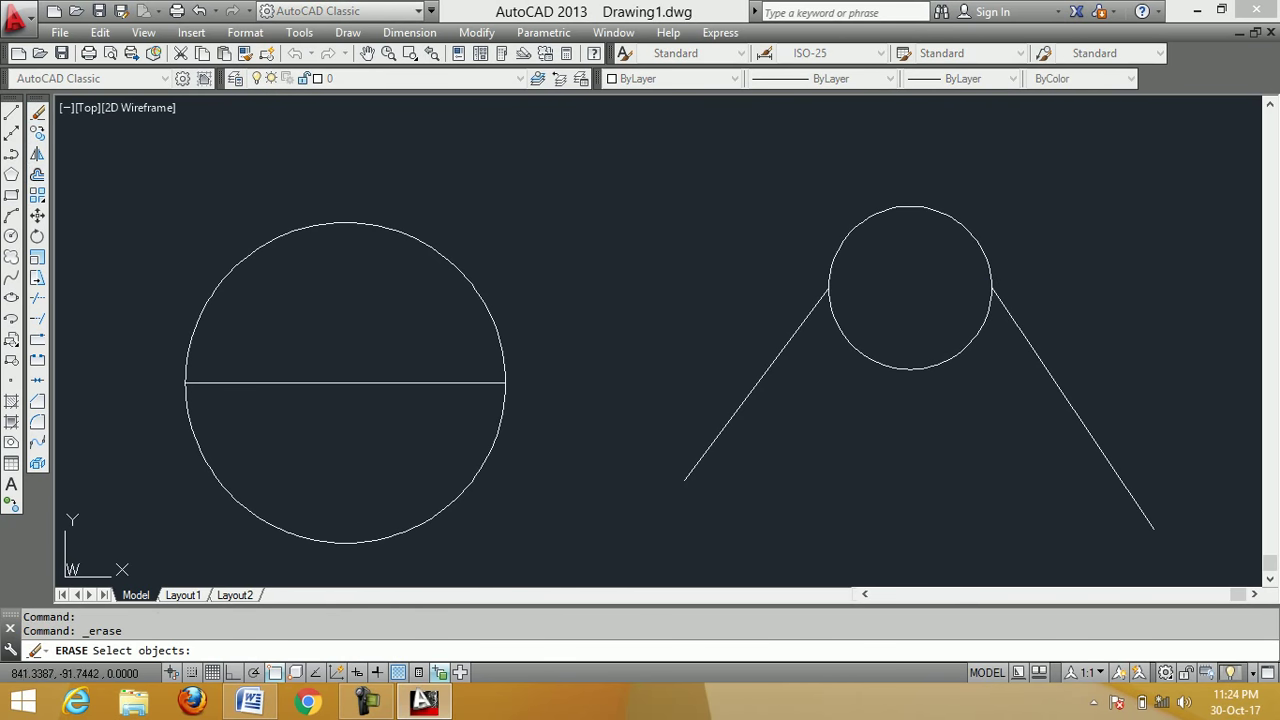
Erase all five existing objects with a crossing window
left_click(1203, 559)
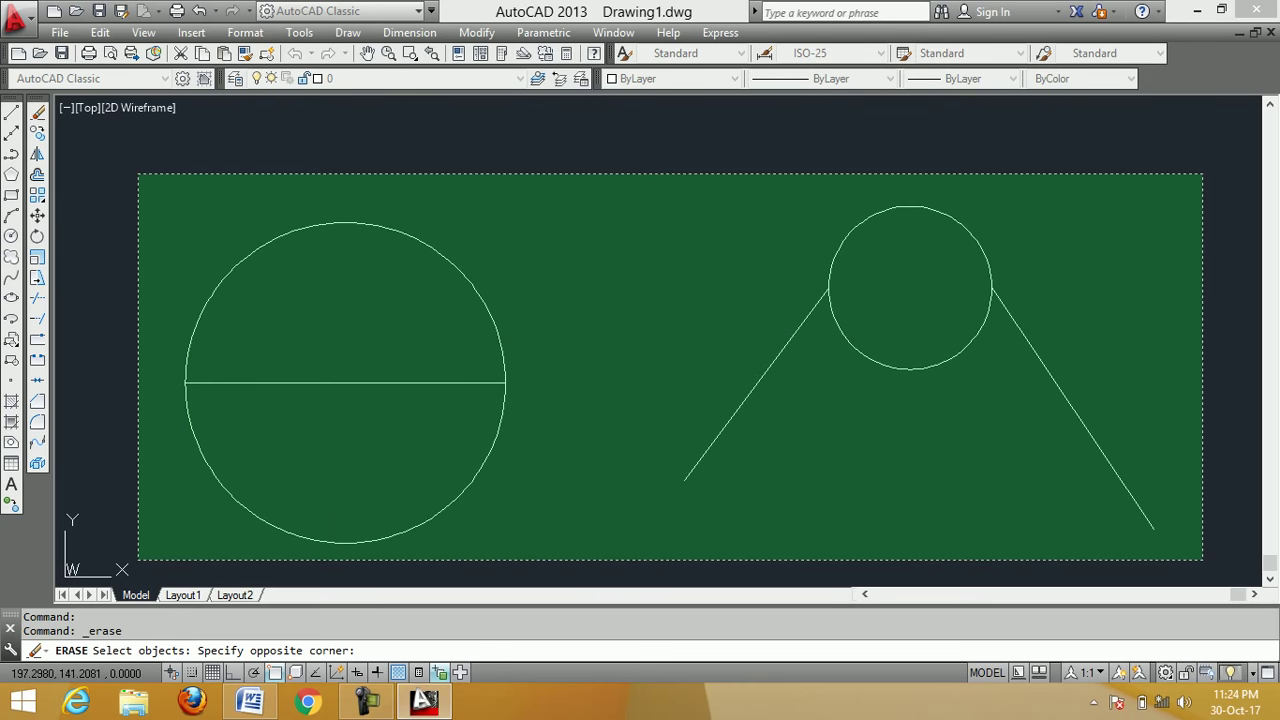
left_click(139, 172)
key("Return")
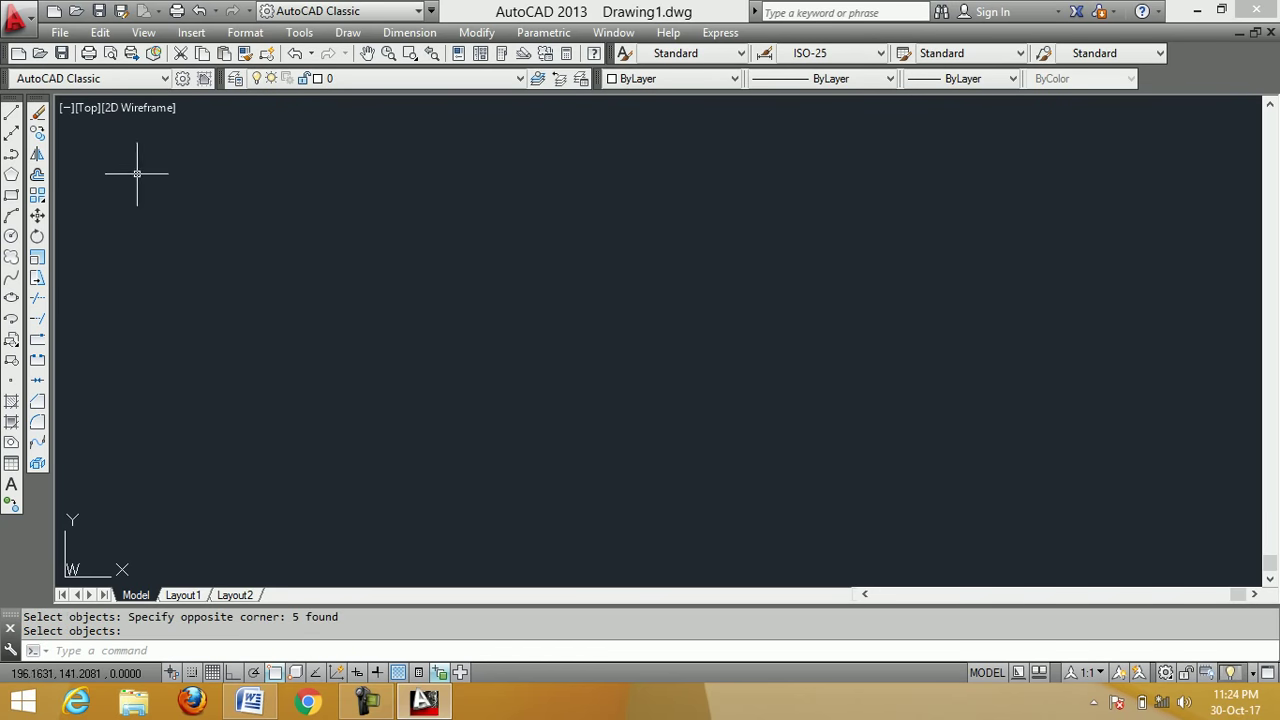
Draw a closed triangle: an Ortho horizontal base, then two free-angle sides meeting at an apex
left_click(11, 113)
key("F8")
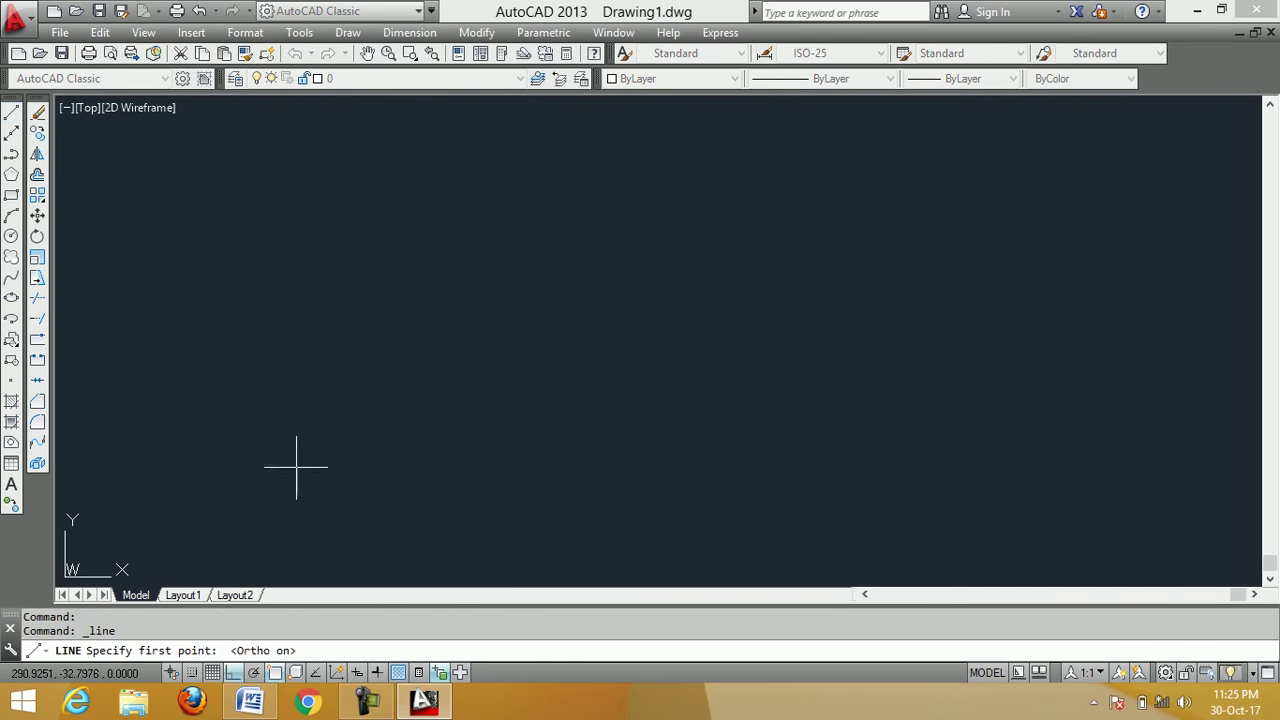
left_click(268, 420)
left_click(796, 420)
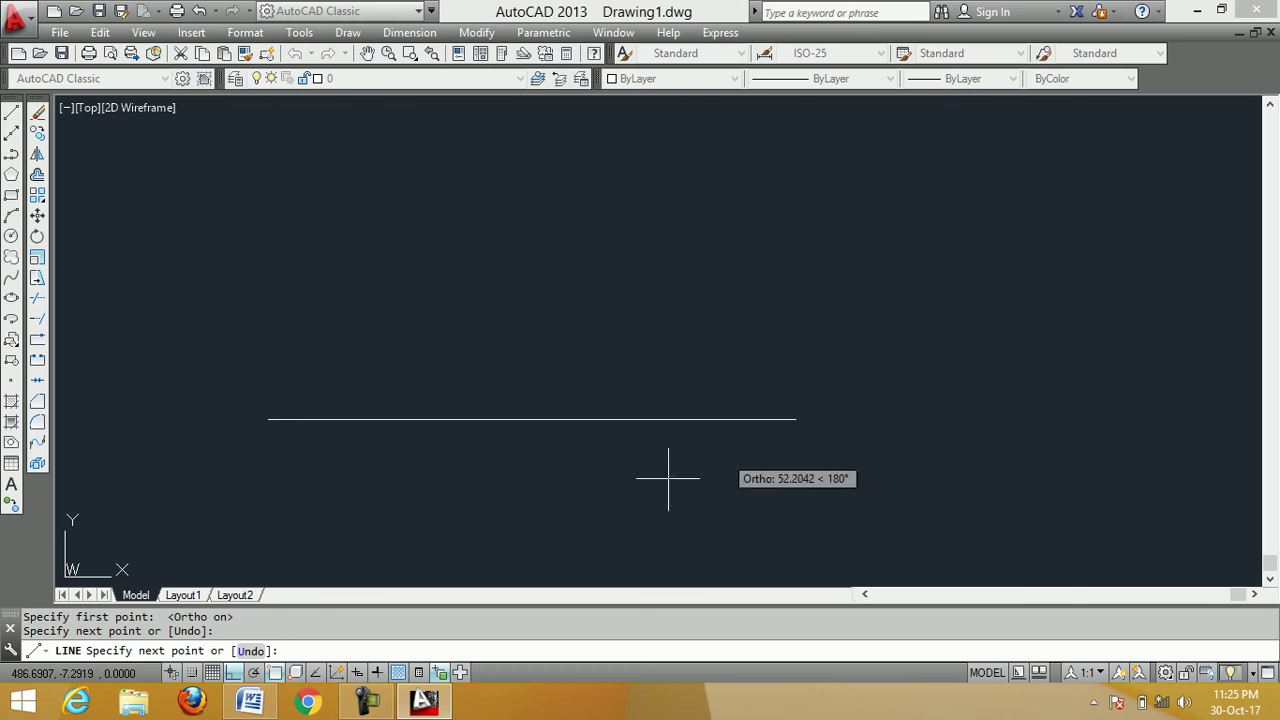
left_click(234, 672)
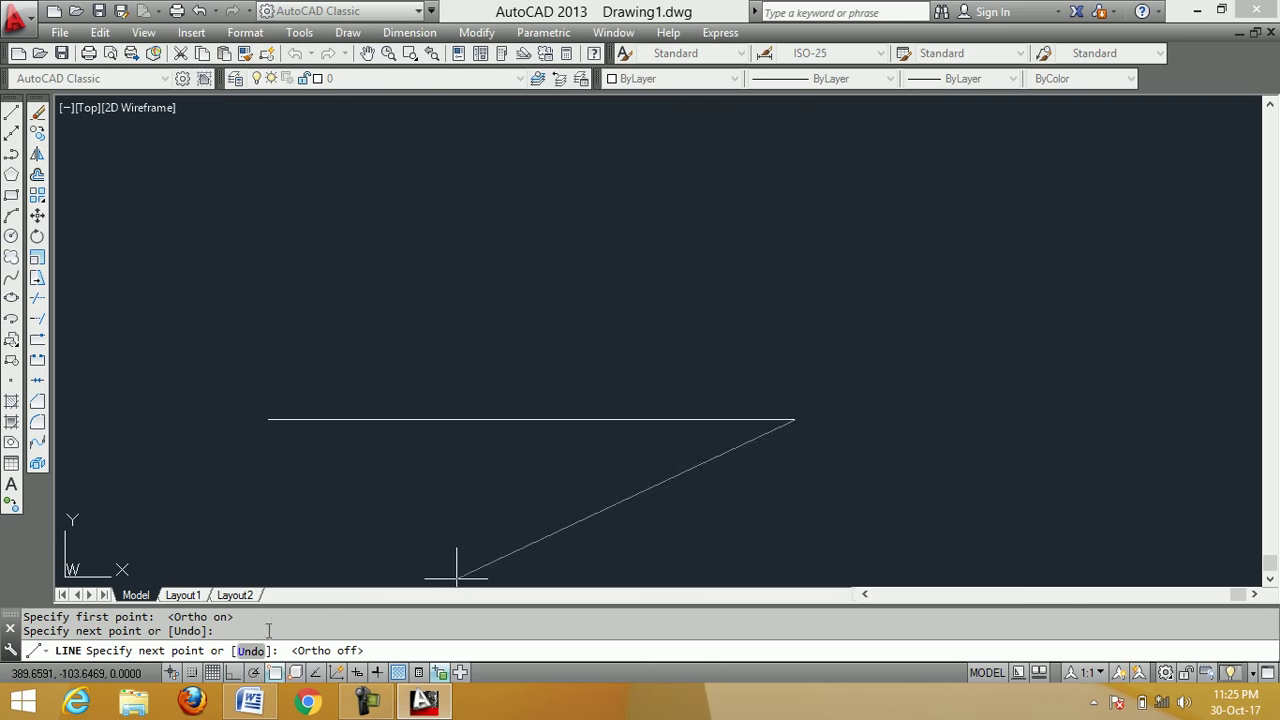
left_click(497, 177)
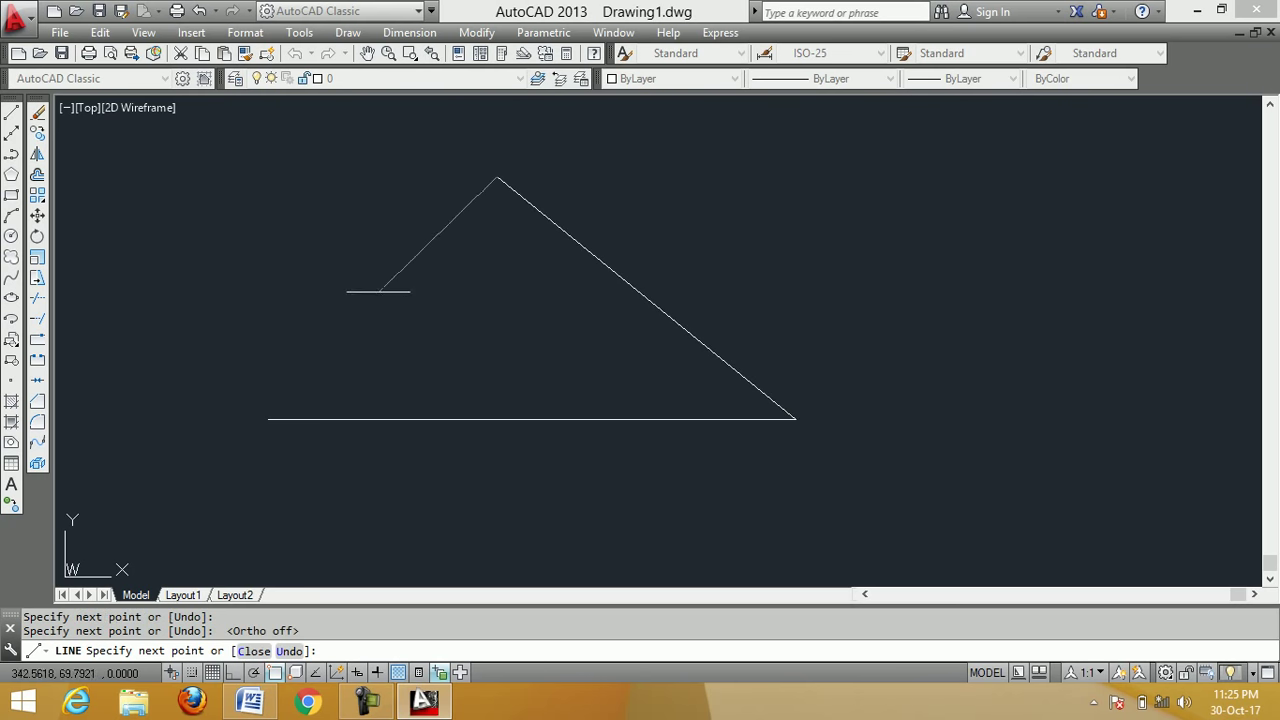
left_click(268, 419)
right_click(216, 274)
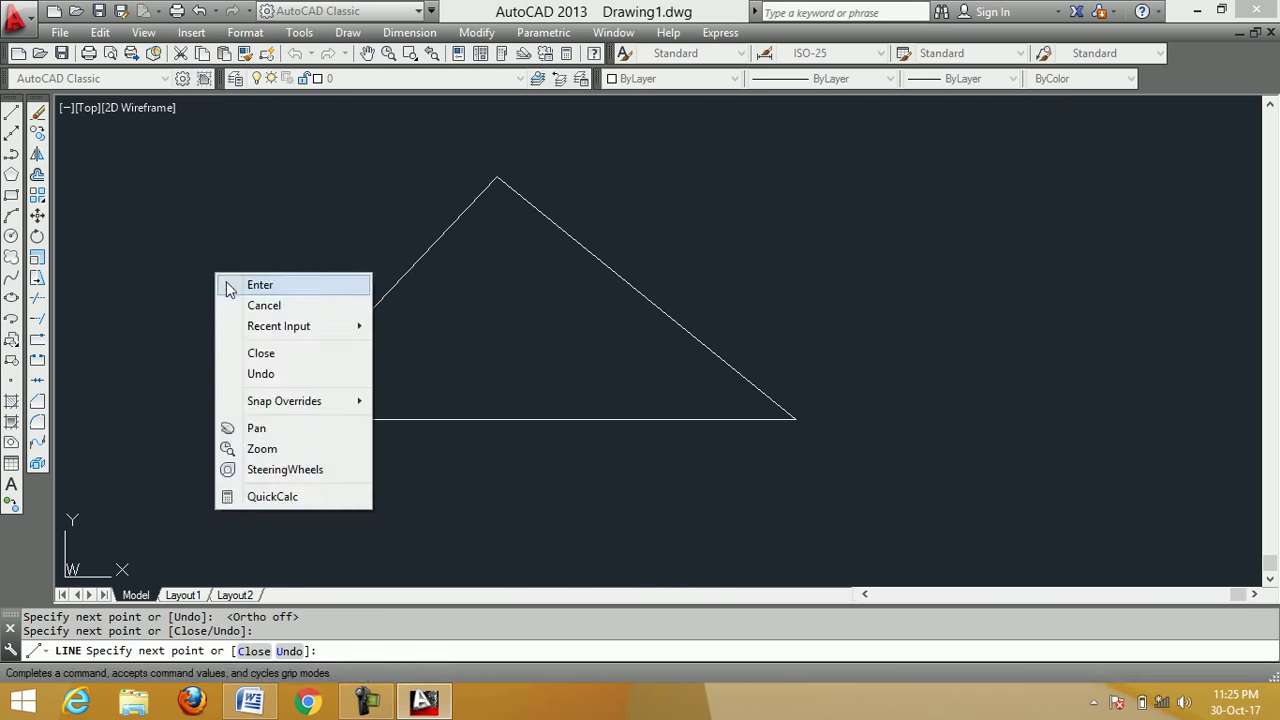
left_click(240, 288)
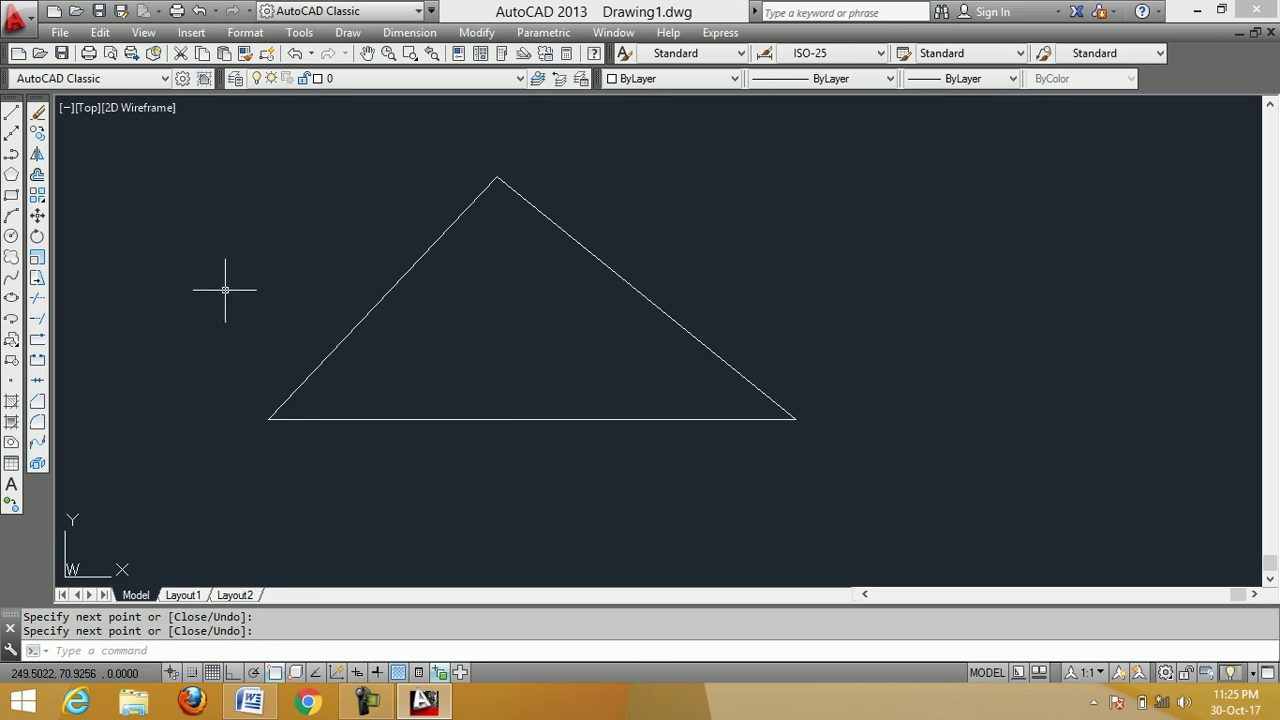
Draw a 3P circle through the triangle's bottom-left, bottom-right and apex vertices
left_click(11, 237)
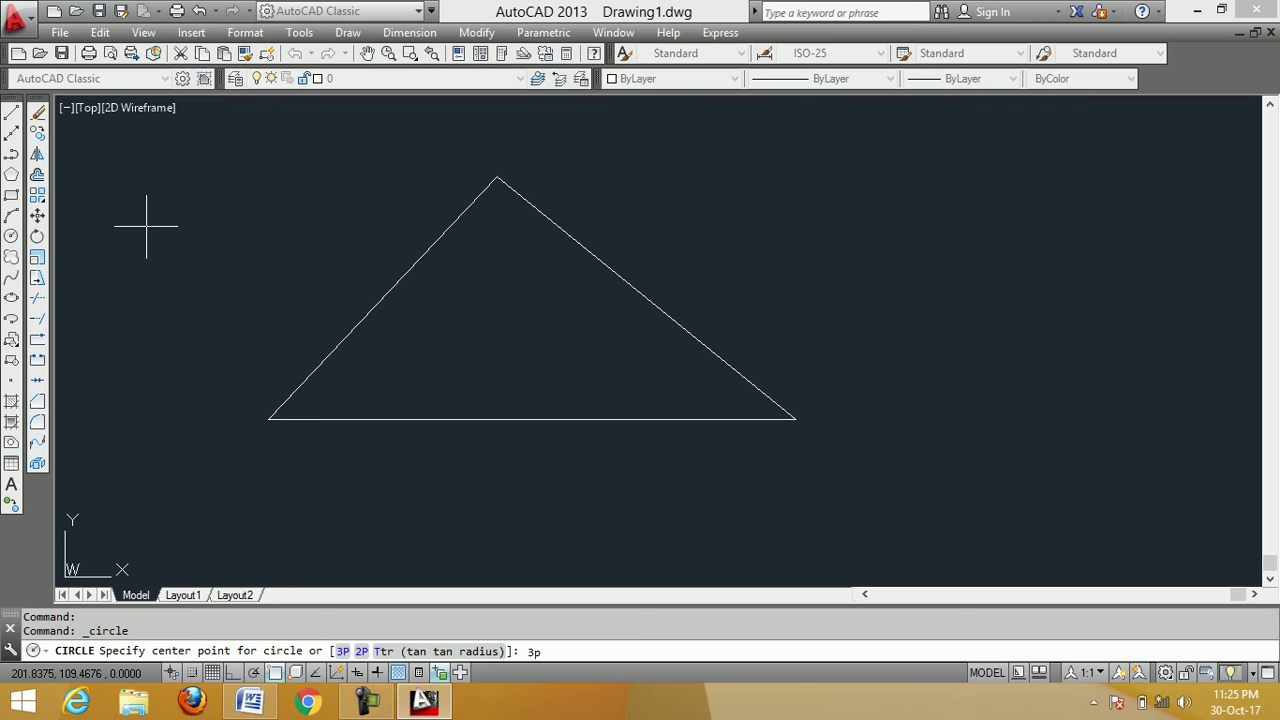
key("Return")
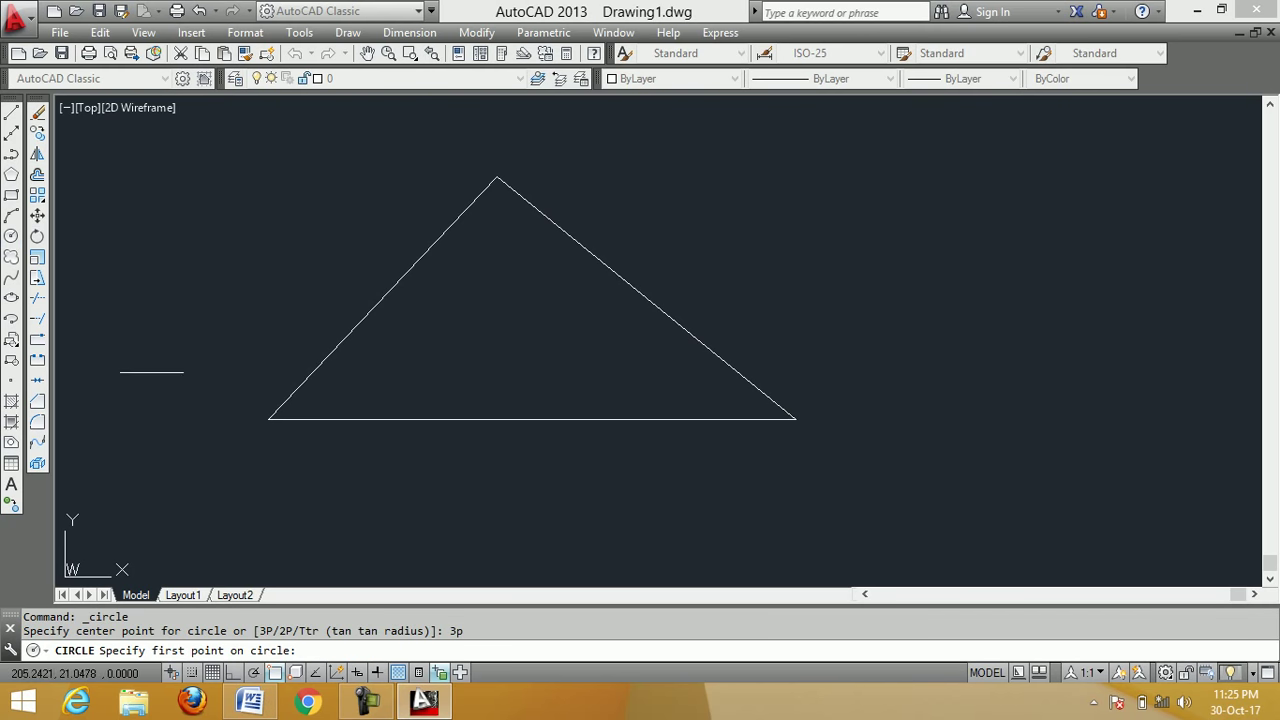
left_click(268, 419)
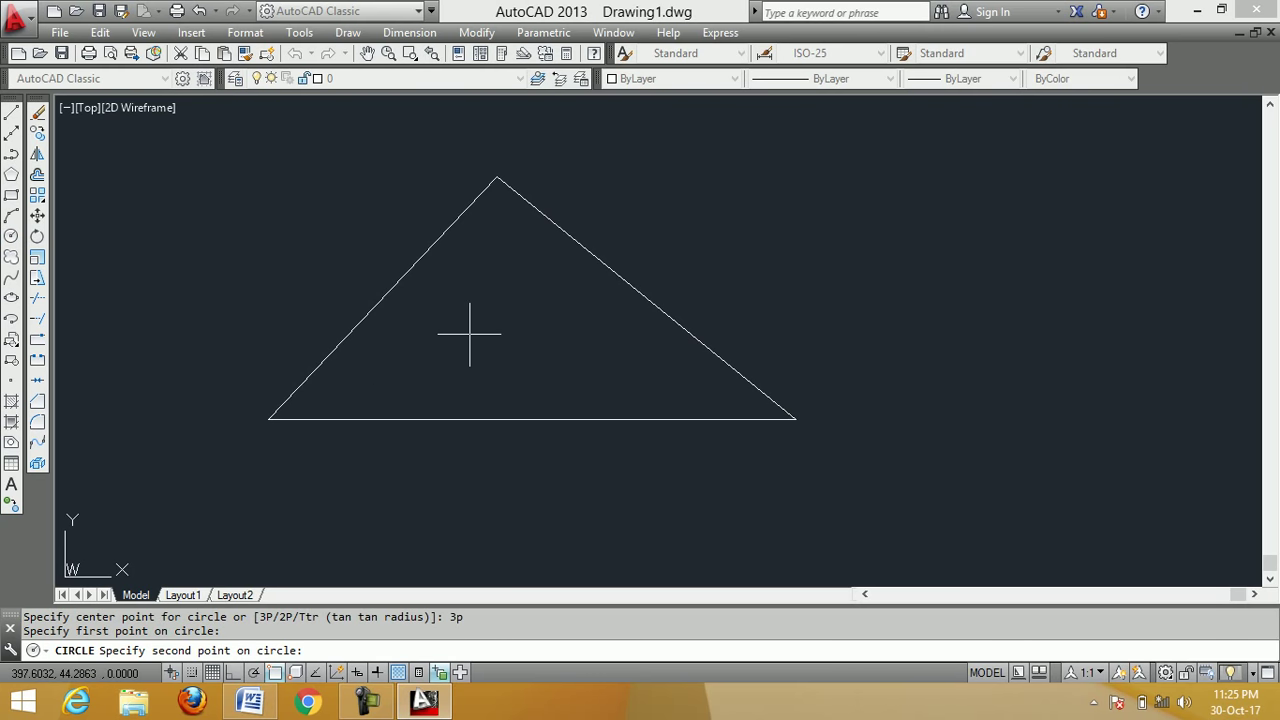
left_click(795, 419)
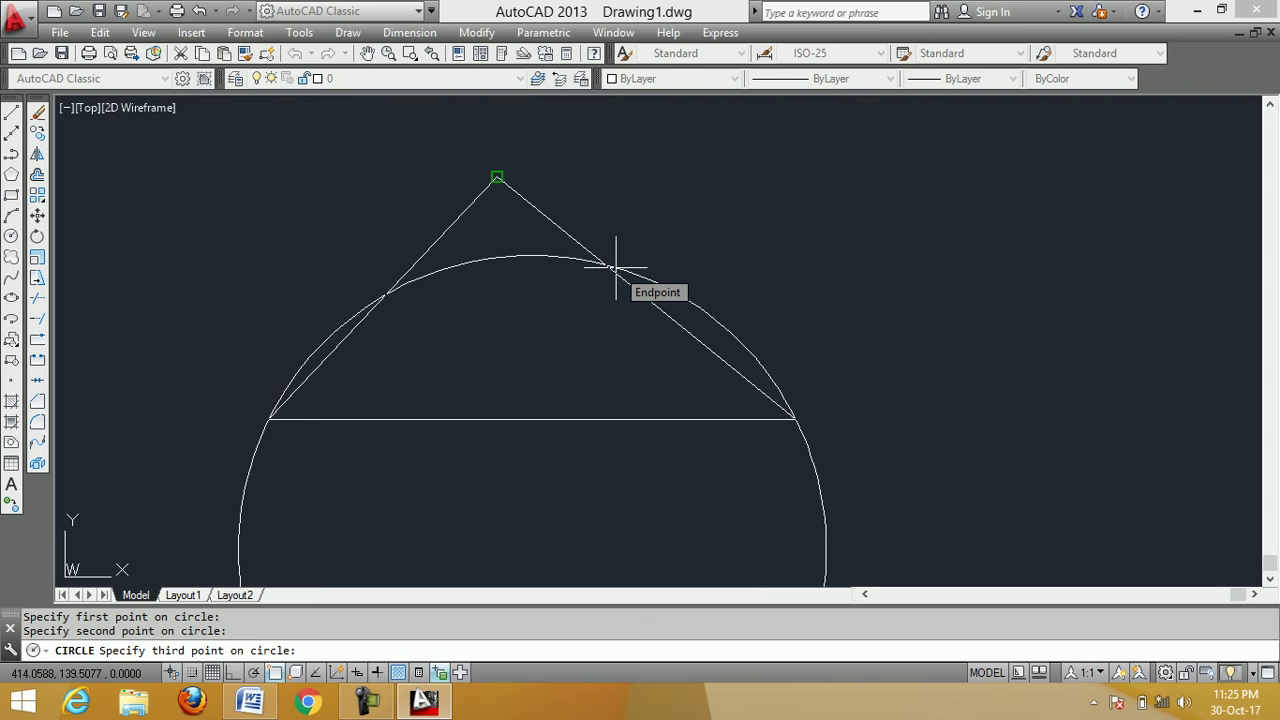
left_click(496, 178)
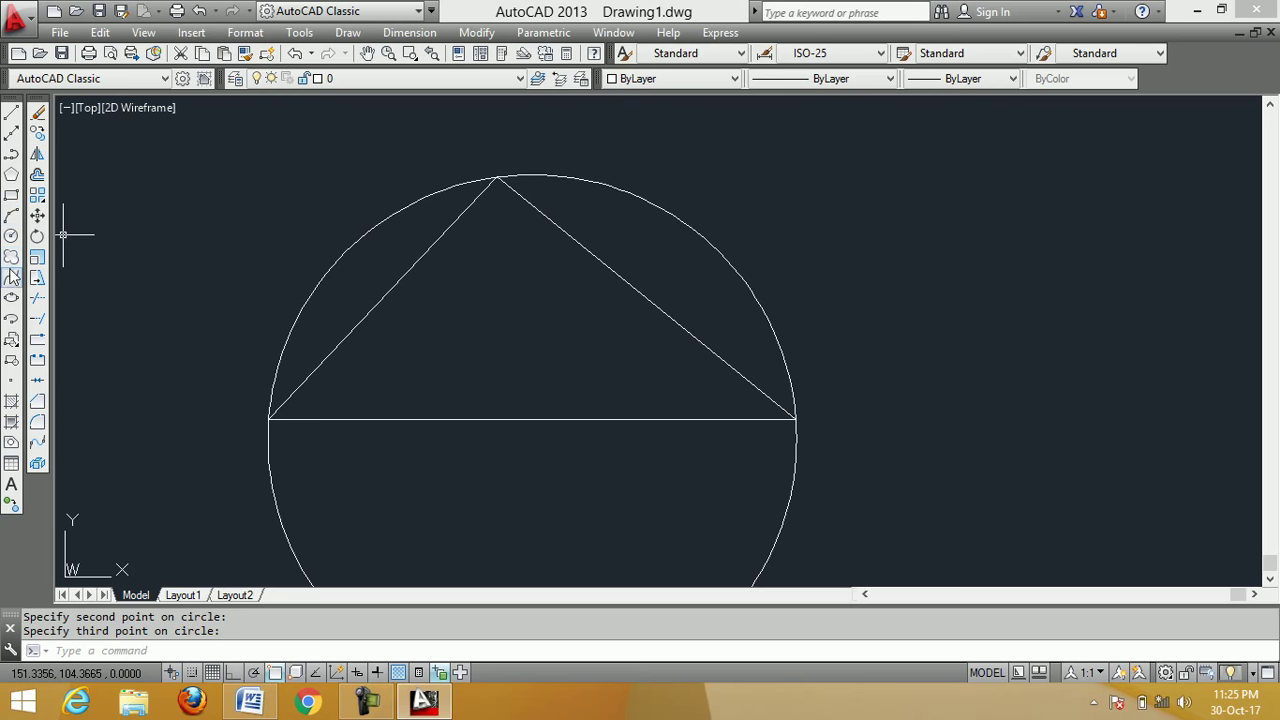
left_click(11, 236)
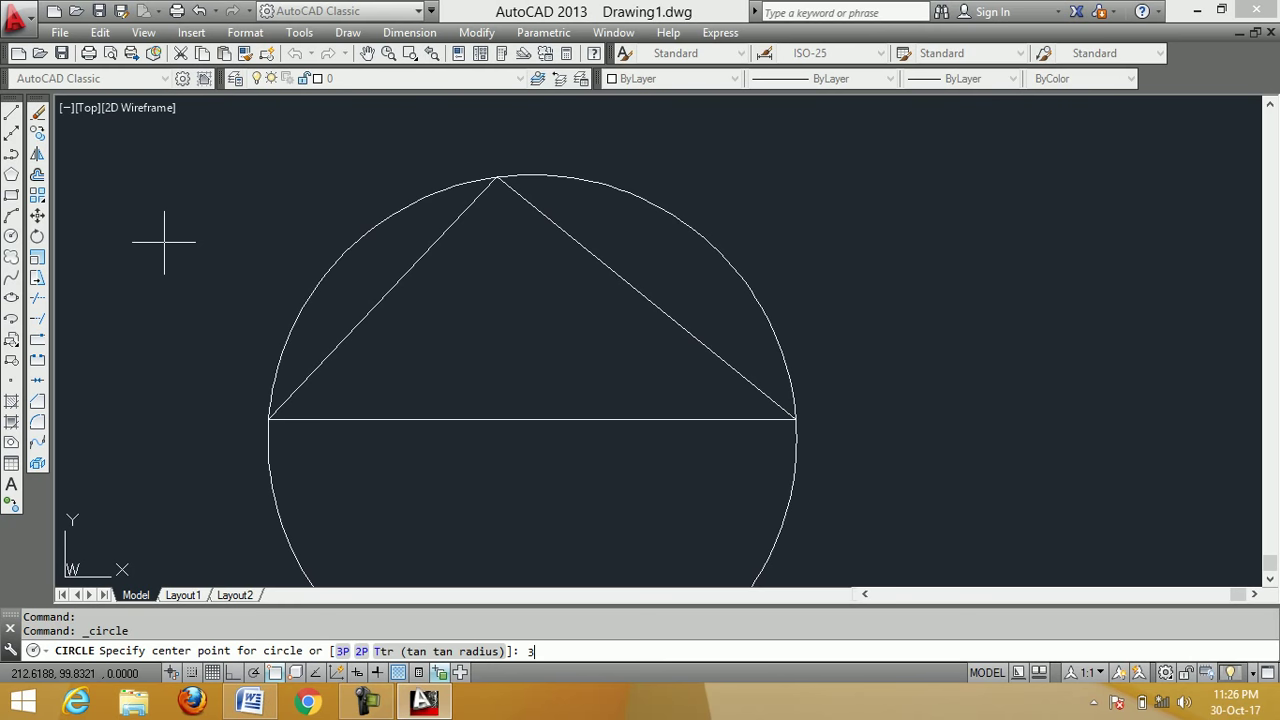
Start a 3P circle and enable Tangent object snap in the snap settings
key("Return")
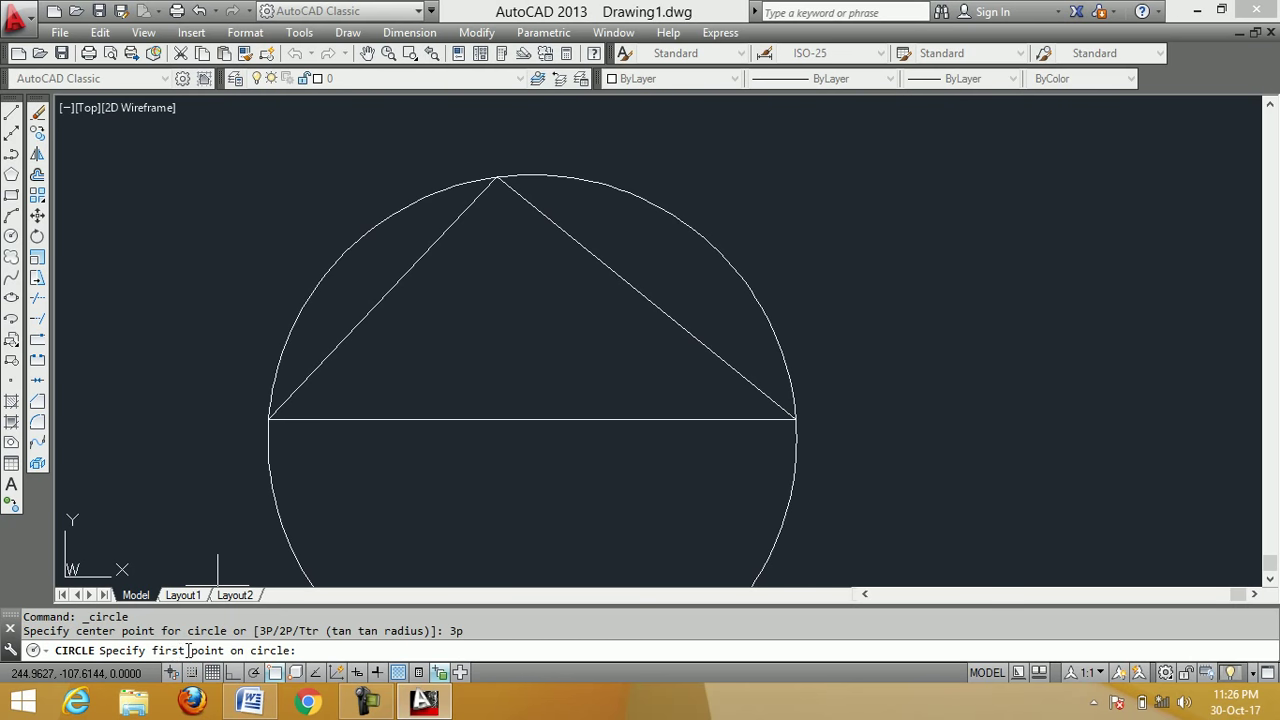
right_click(278, 683)
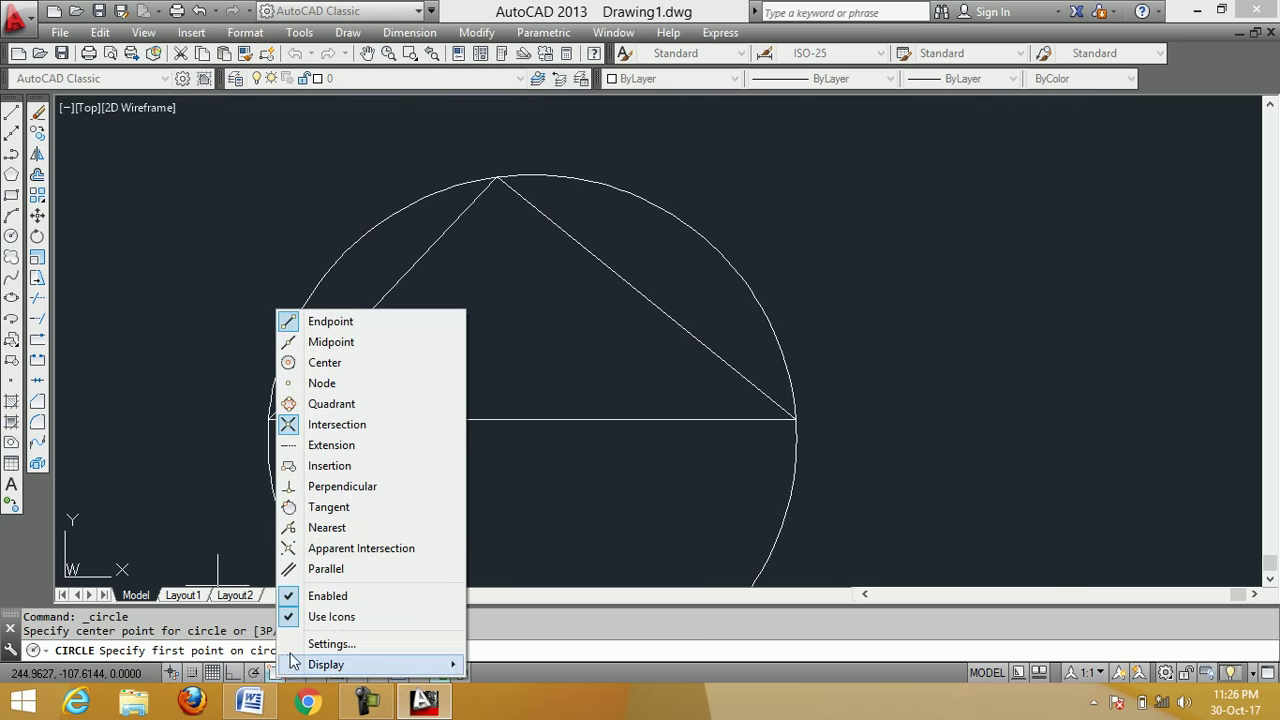
left_click(315, 648)
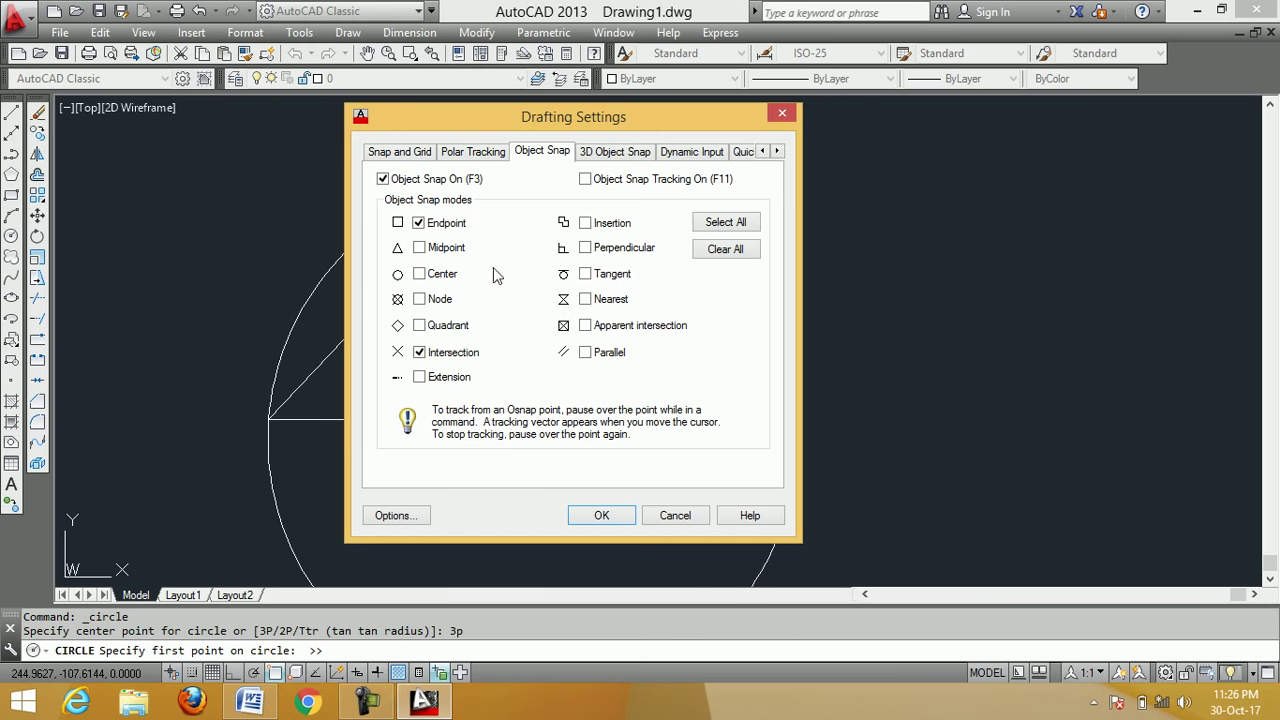
left_click(585, 274)
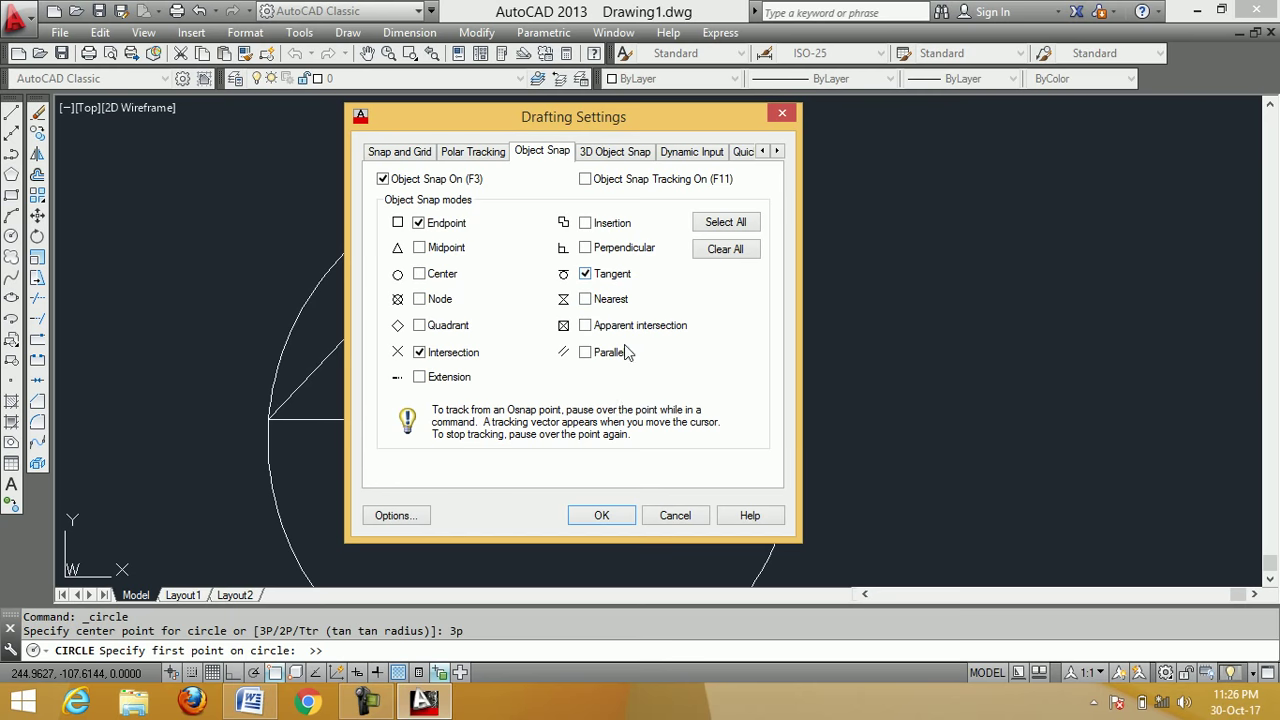
left_click(602, 516)
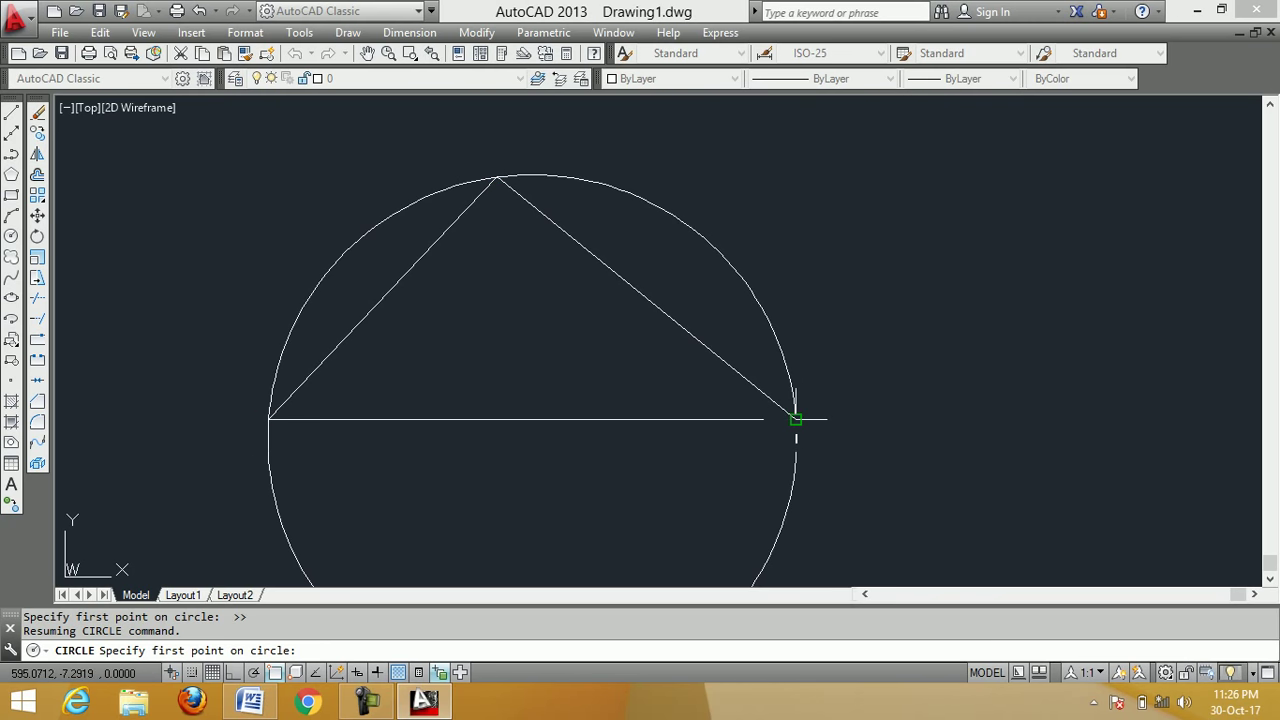
Turn off Endpoint and Intersection object snaps, leaving only Tangent active
right_click(277, 678)
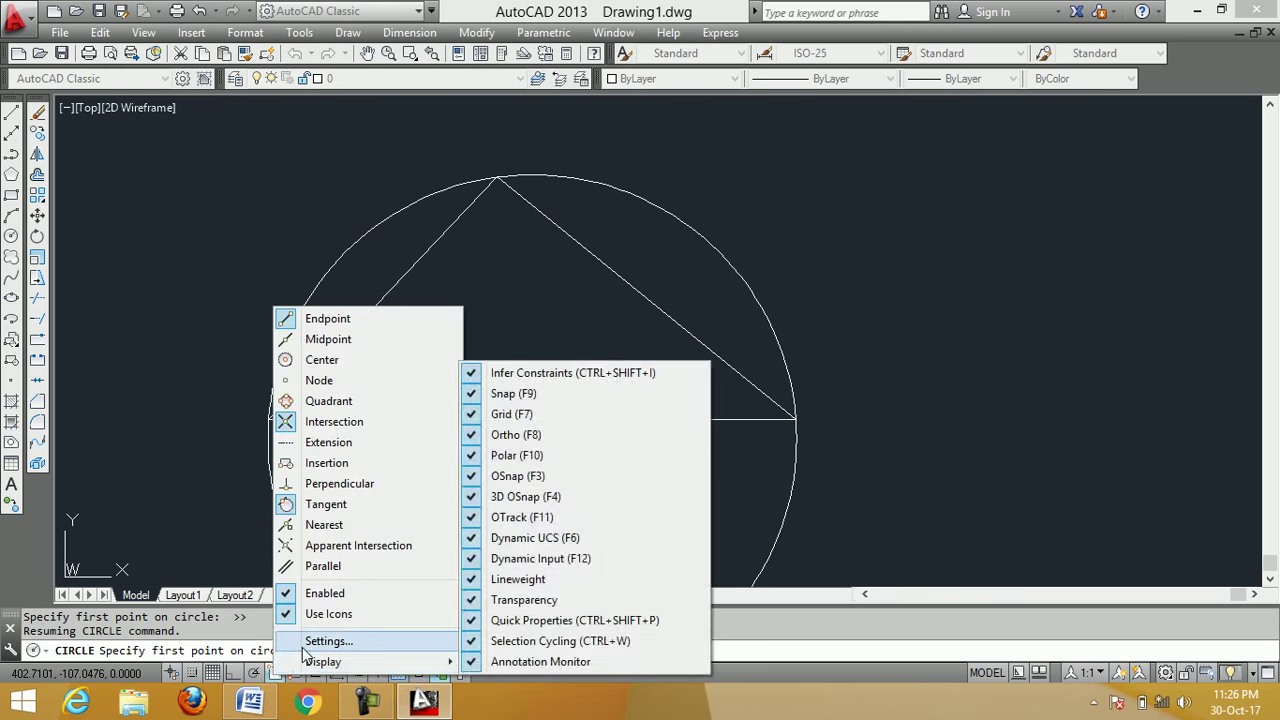
left_click(326, 641)
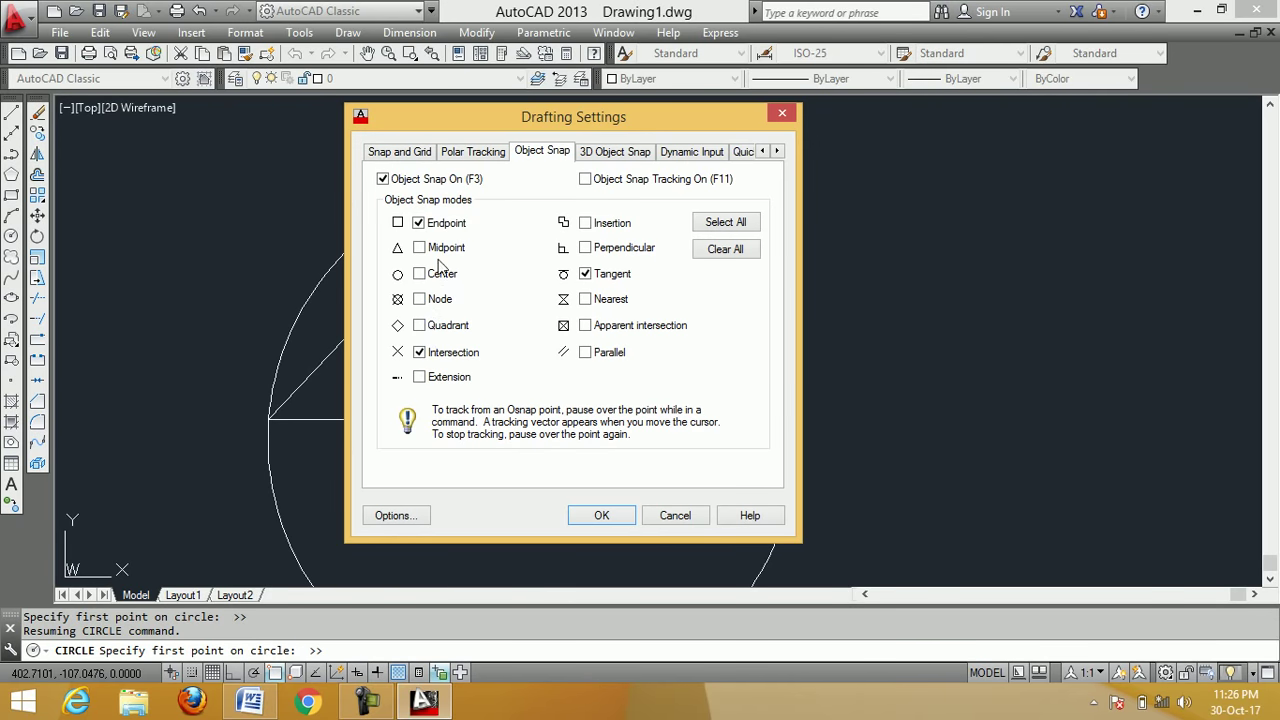
left_click(445, 228)
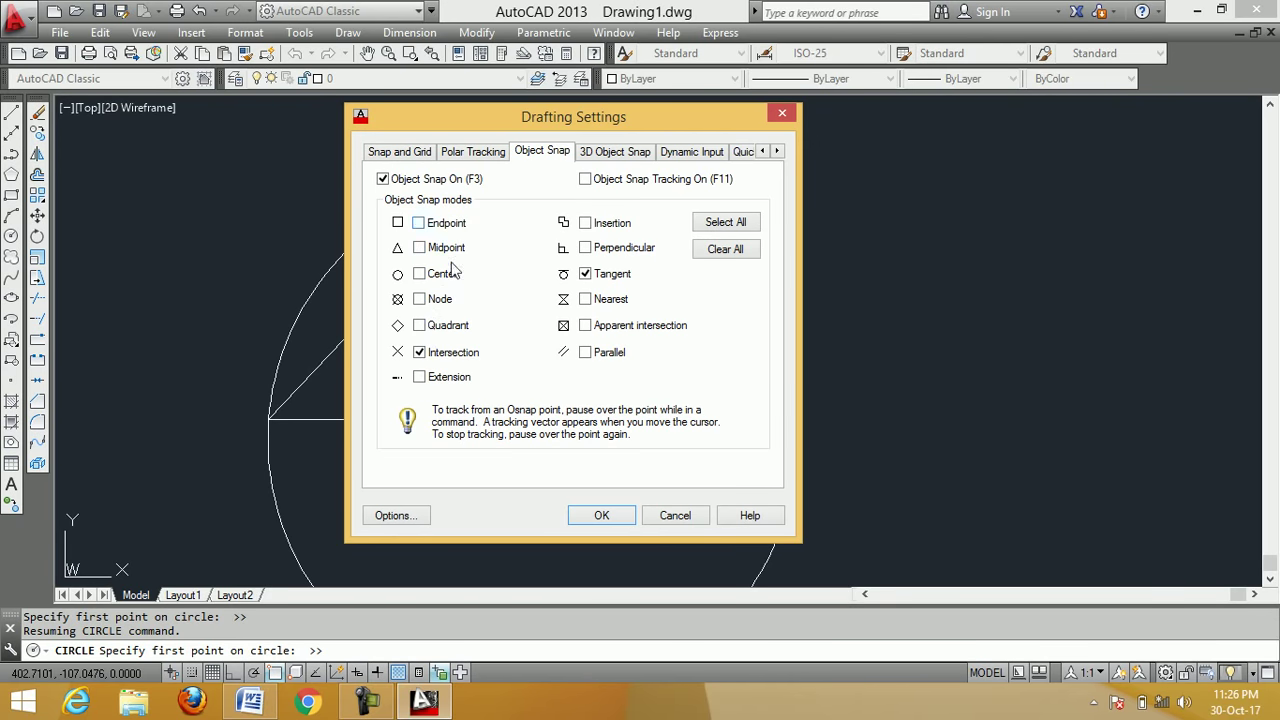
left_click(460, 358)
left_click(601, 515)
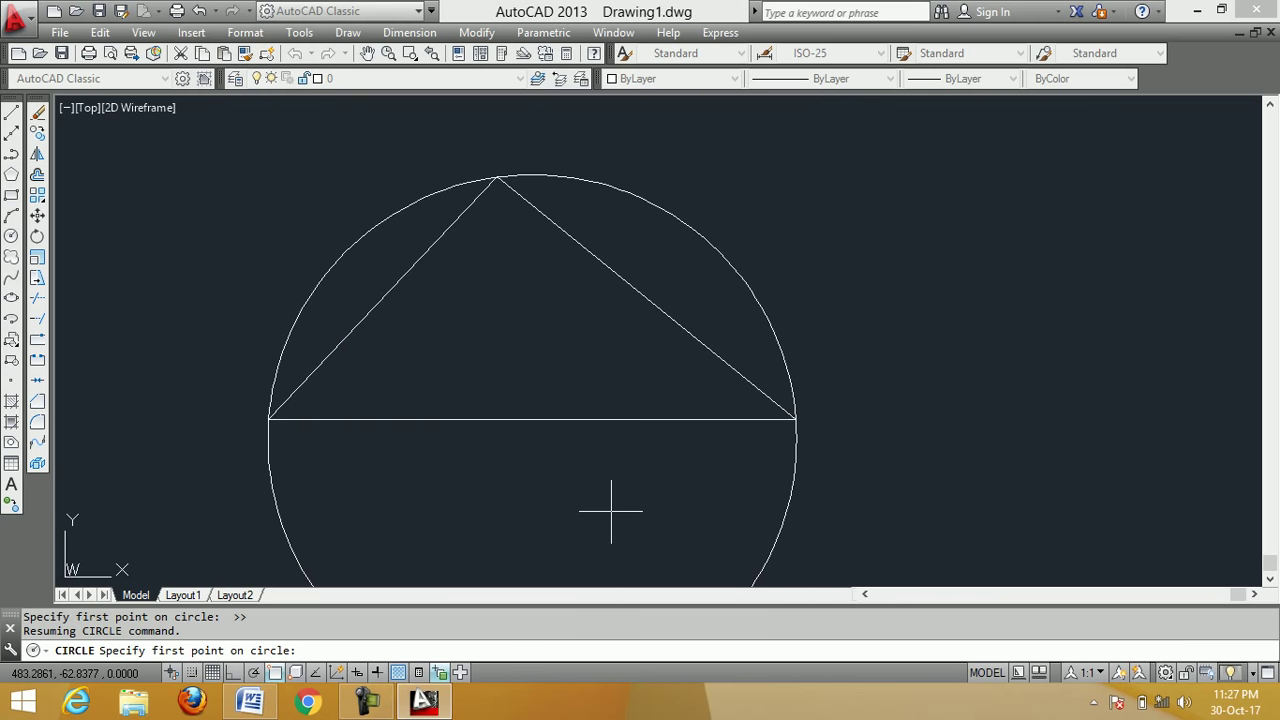
Pick tangent points on the triangle's left side, base and right side to inscribe the circle
left_click(382, 296)
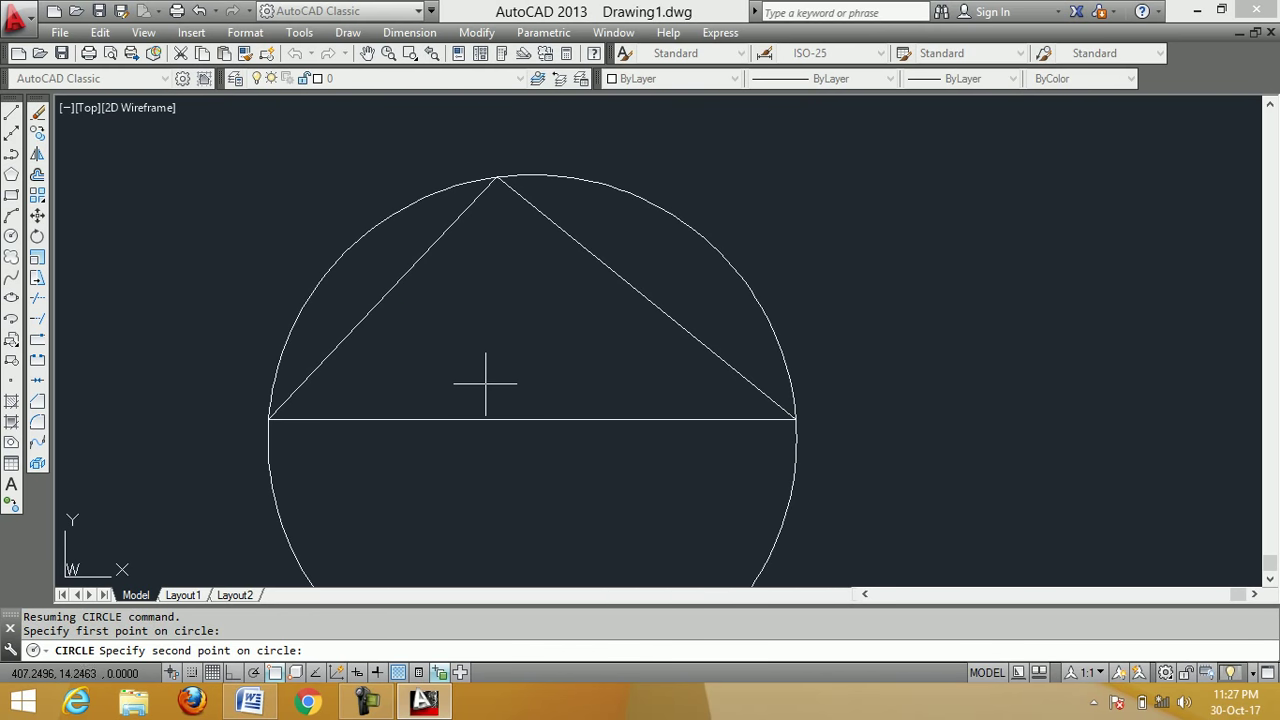
left_click(541, 420)
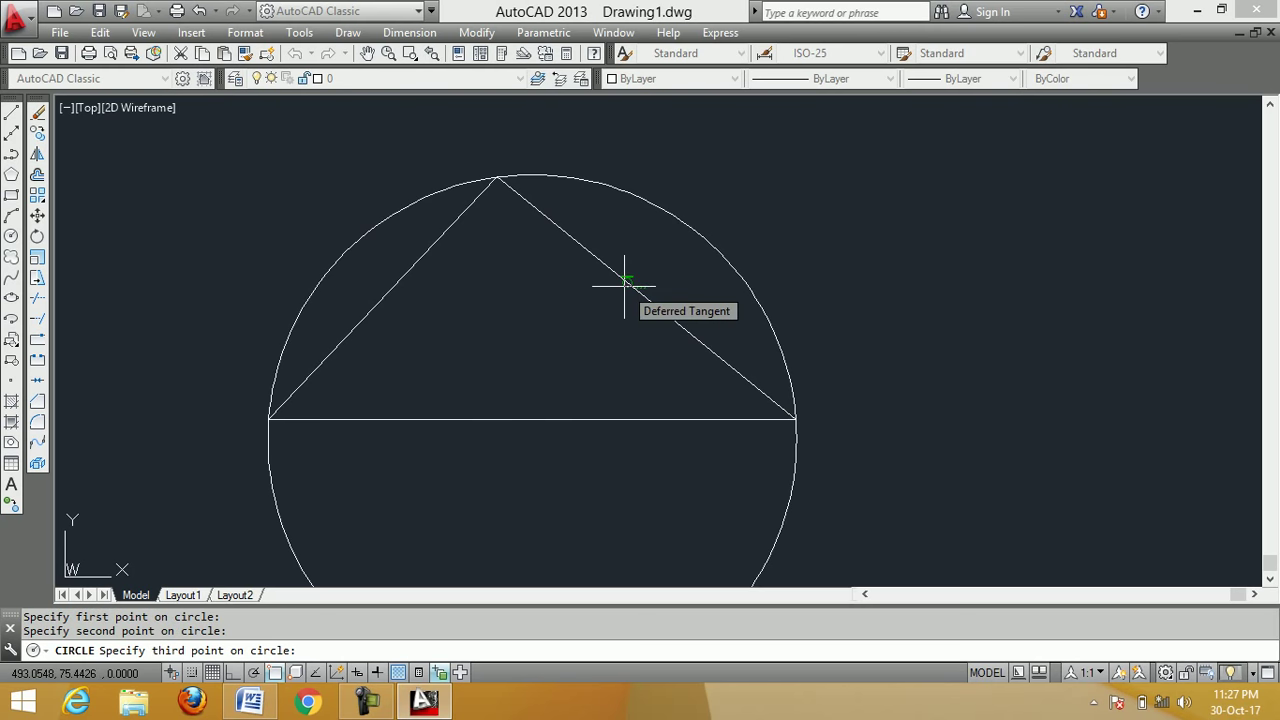
left_click(614, 277)
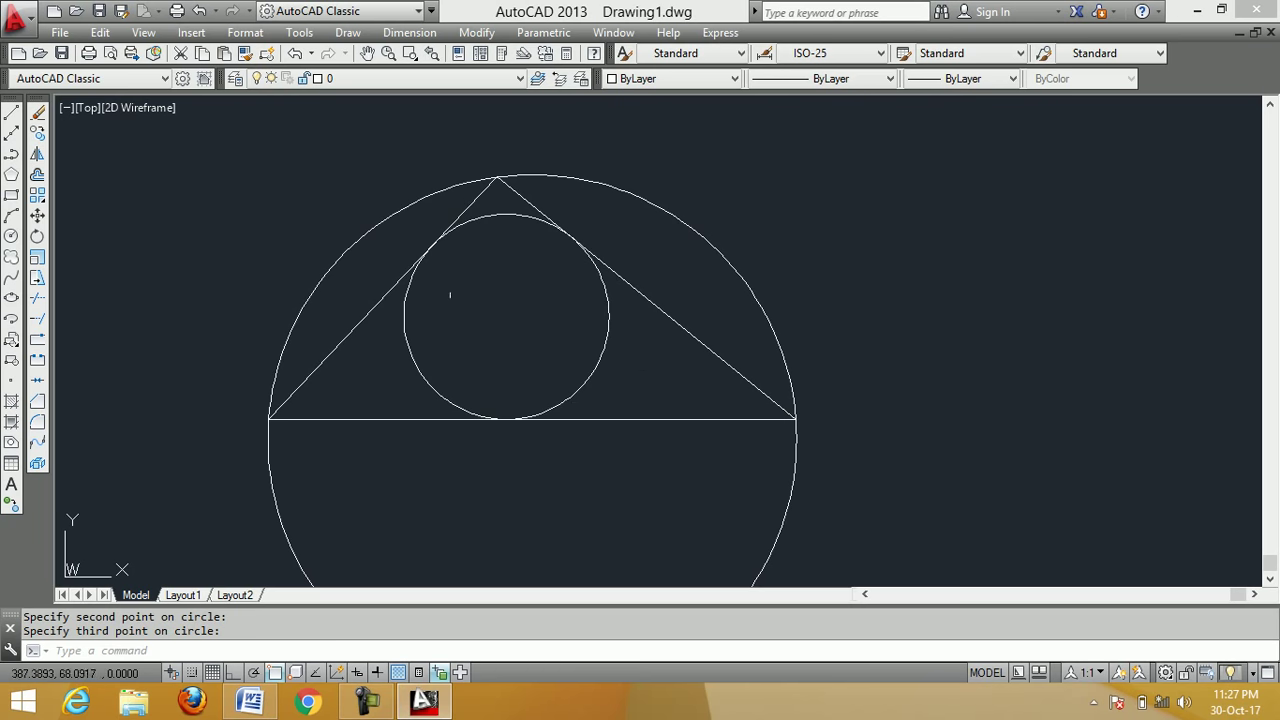
left_click(39, 116)
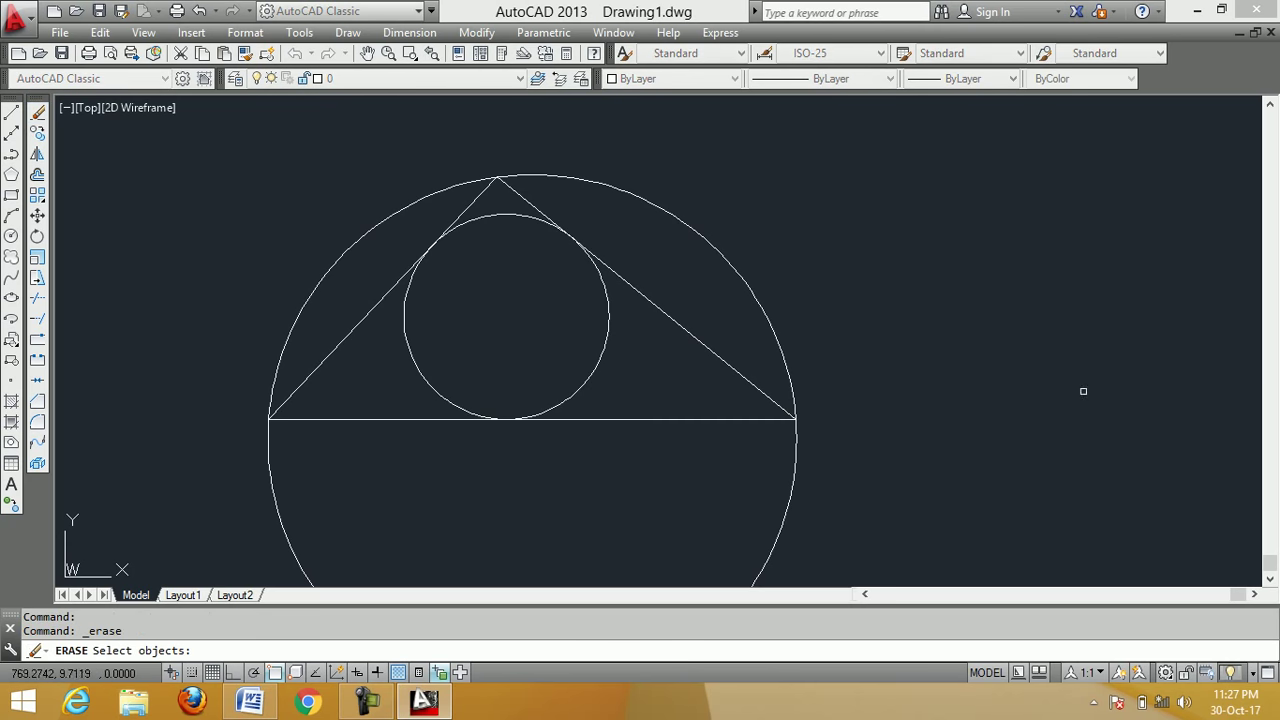
Erase all five objects with a selection window
left_click(872, 543)
left_click(240, 141)
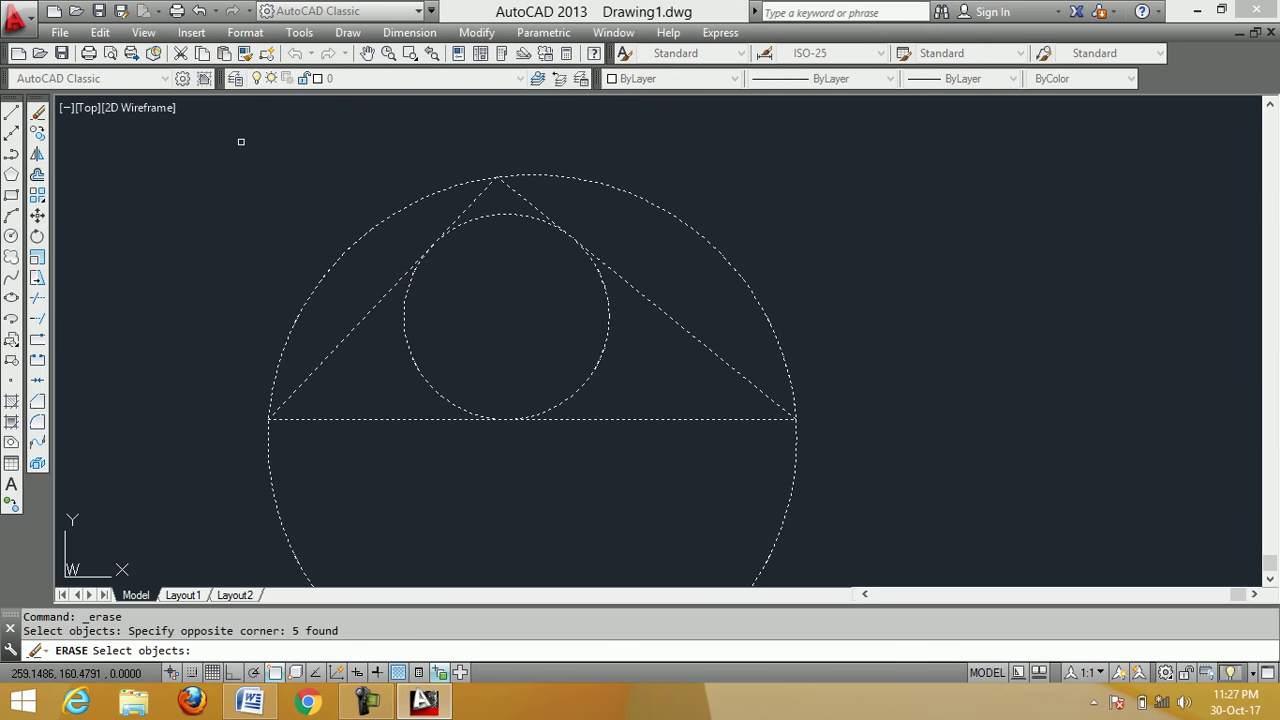
key("Return")
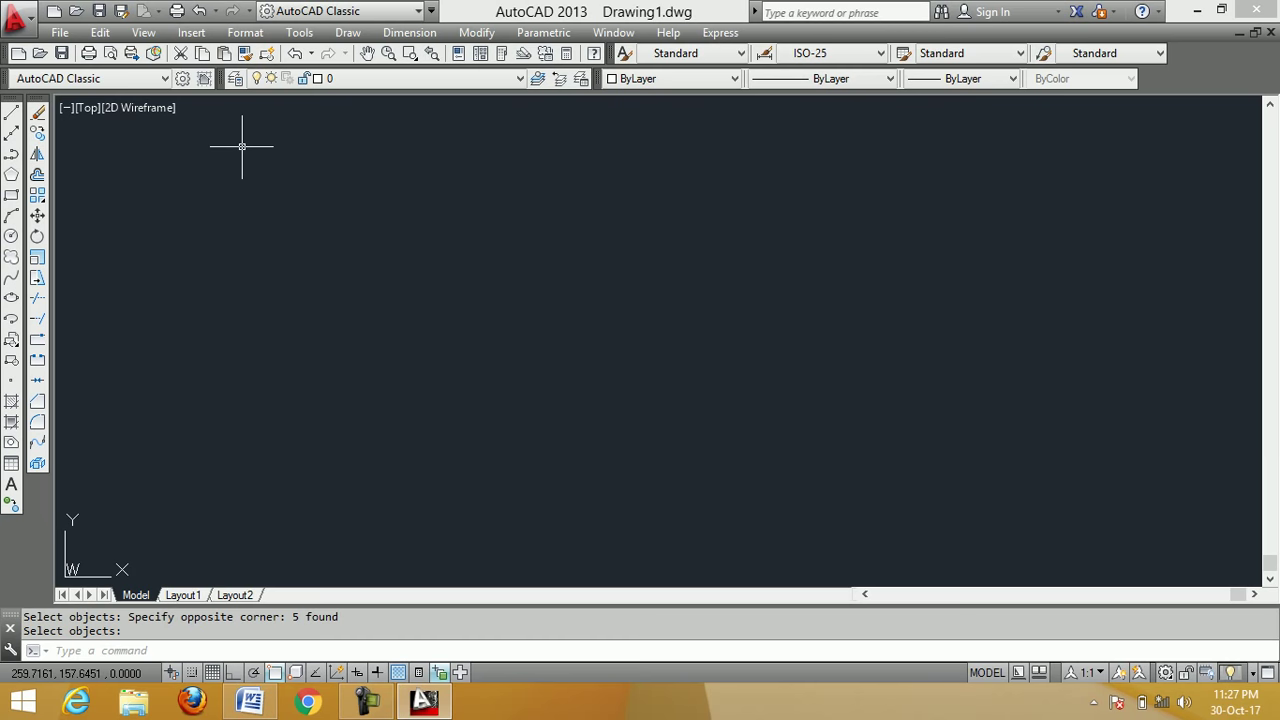
Draw a horizontal line with an inclined line rising from its left end
left_click(11, 113)
left_click(688, 425)
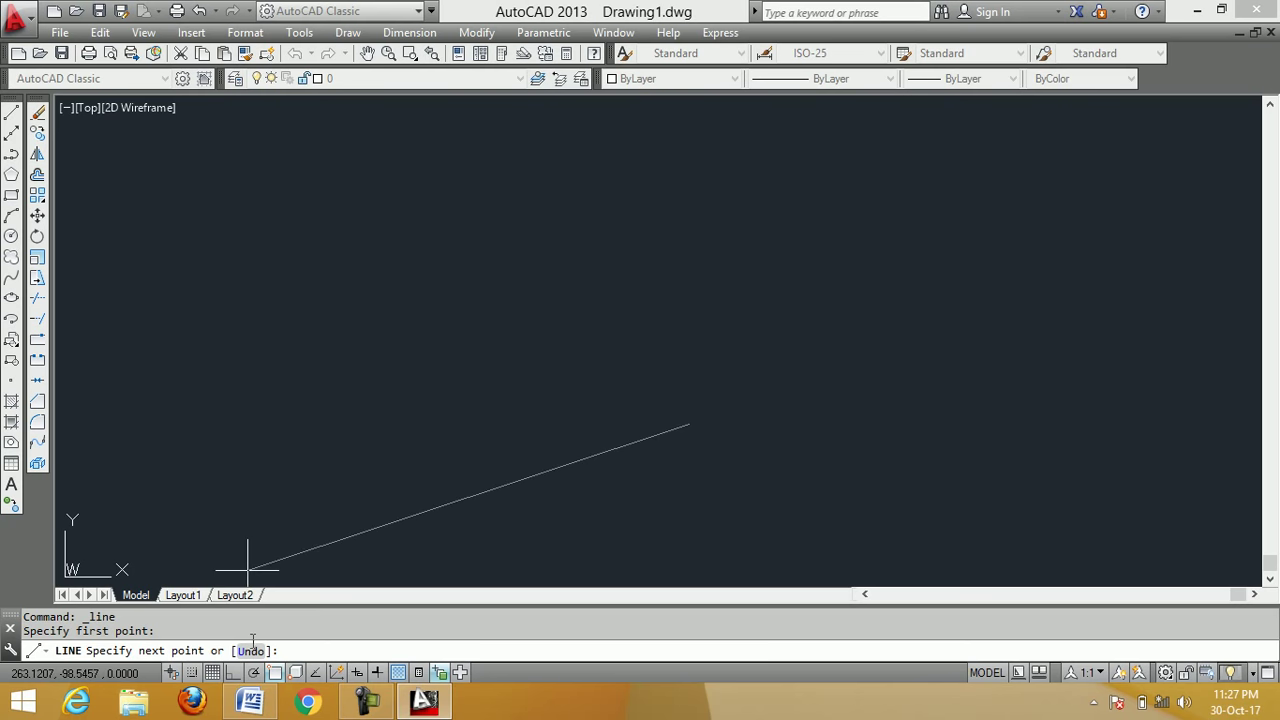
left_click(233, 672)
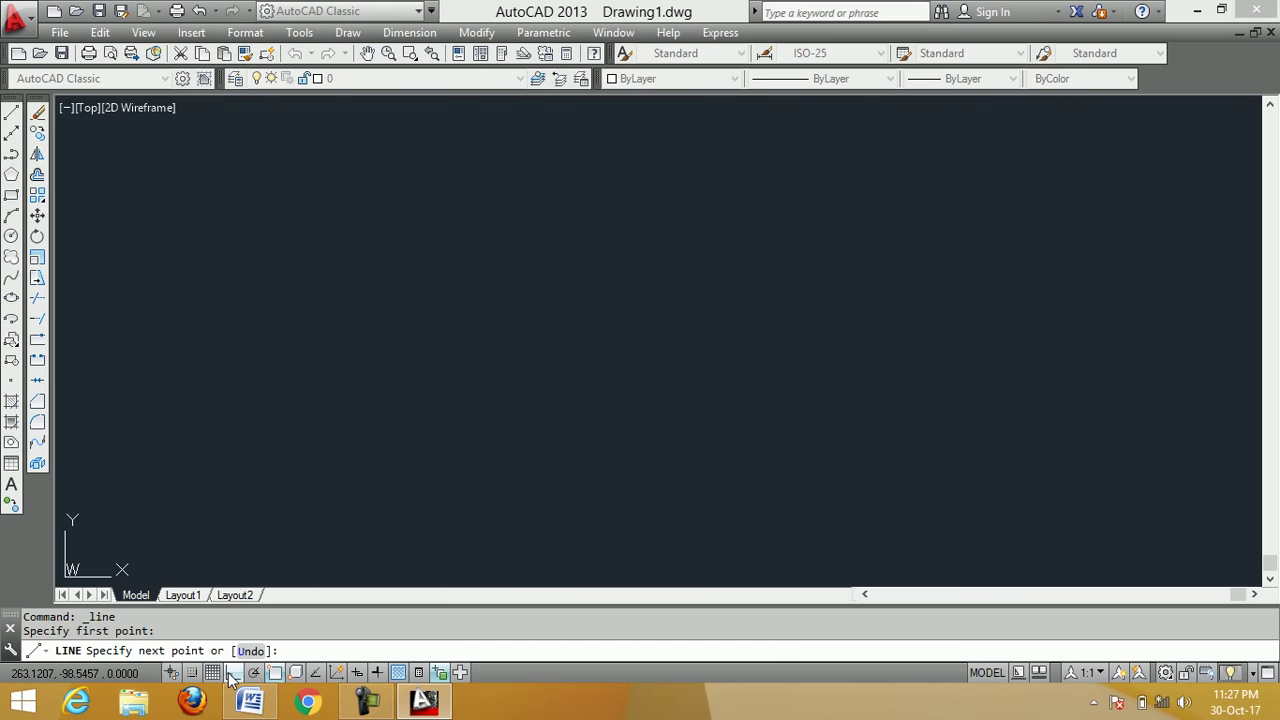
left_click(176, 425)
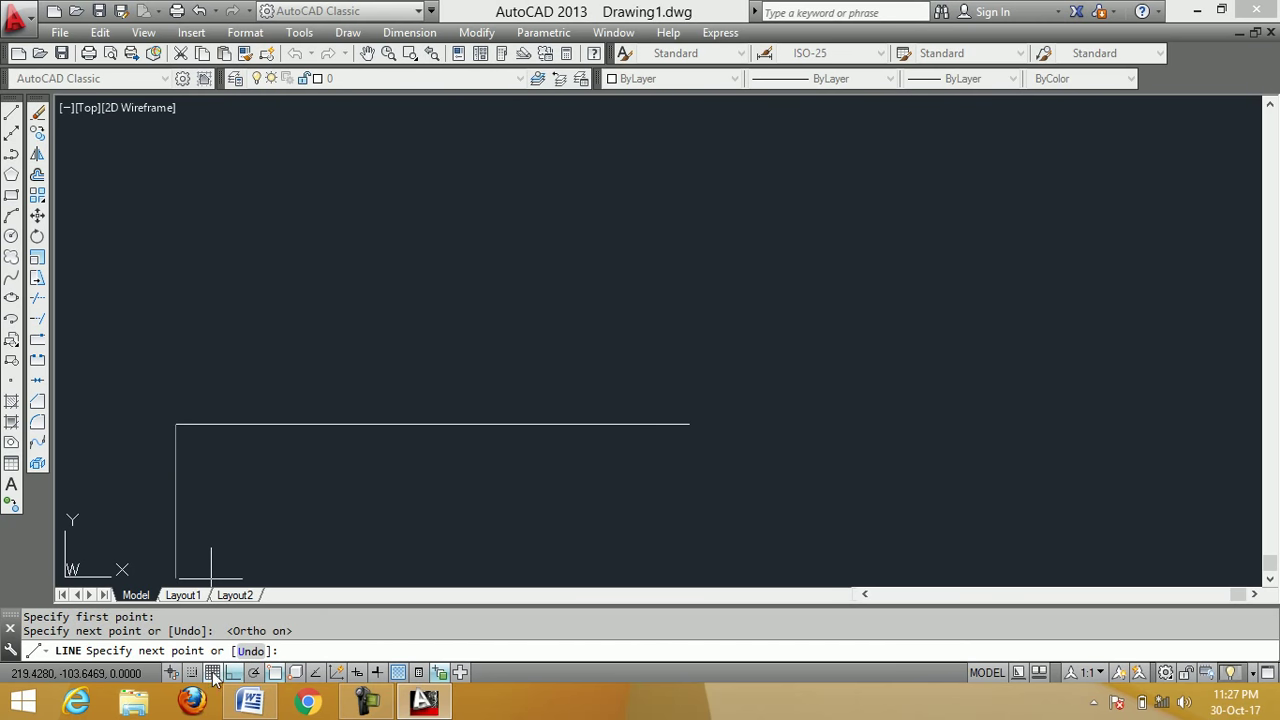
left_click(230, 672)
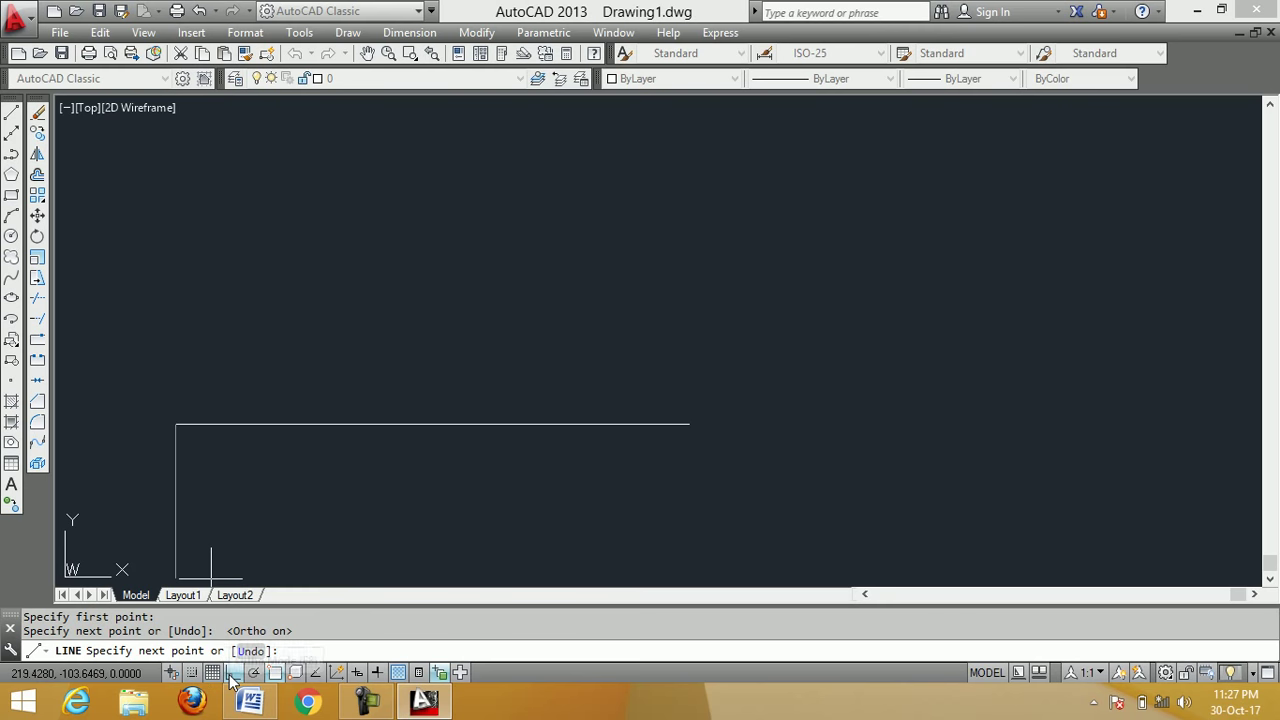
left_click(575, 166)
right_click(584, 208)
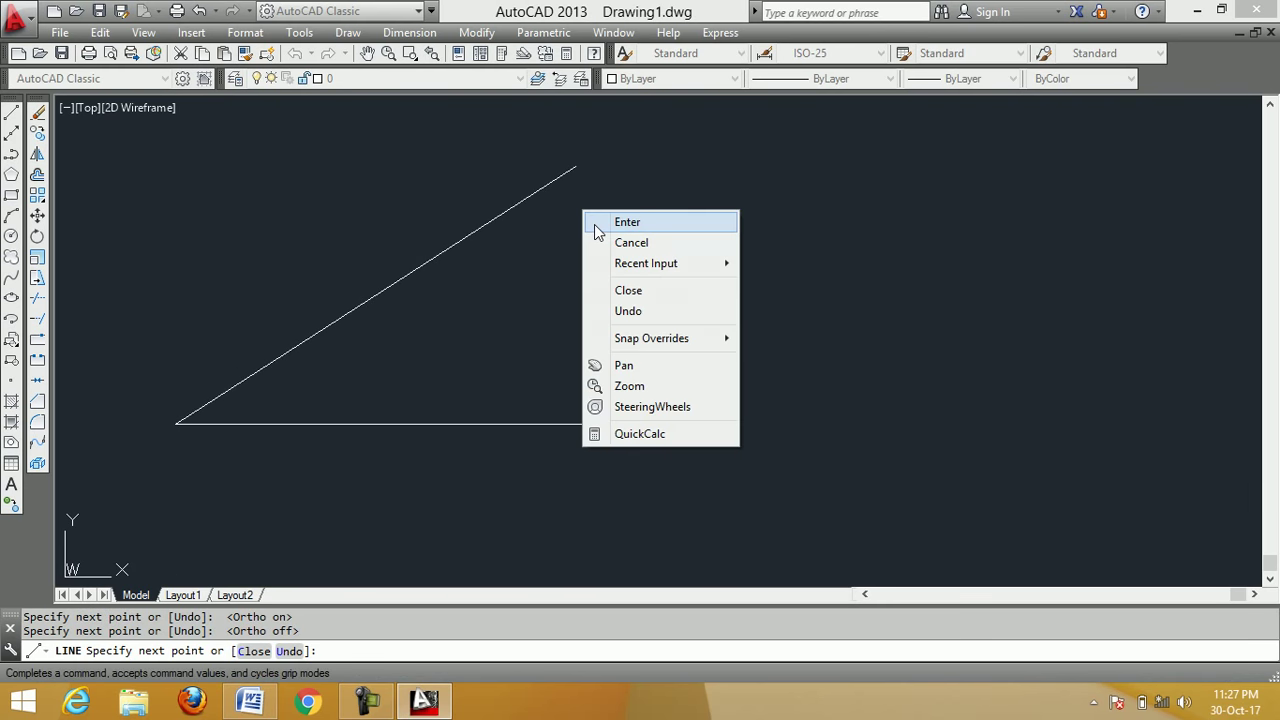
left_click(600, 220)
Draw two separate circles to the right of the lines, cancelling a third
left_click(11, 236)
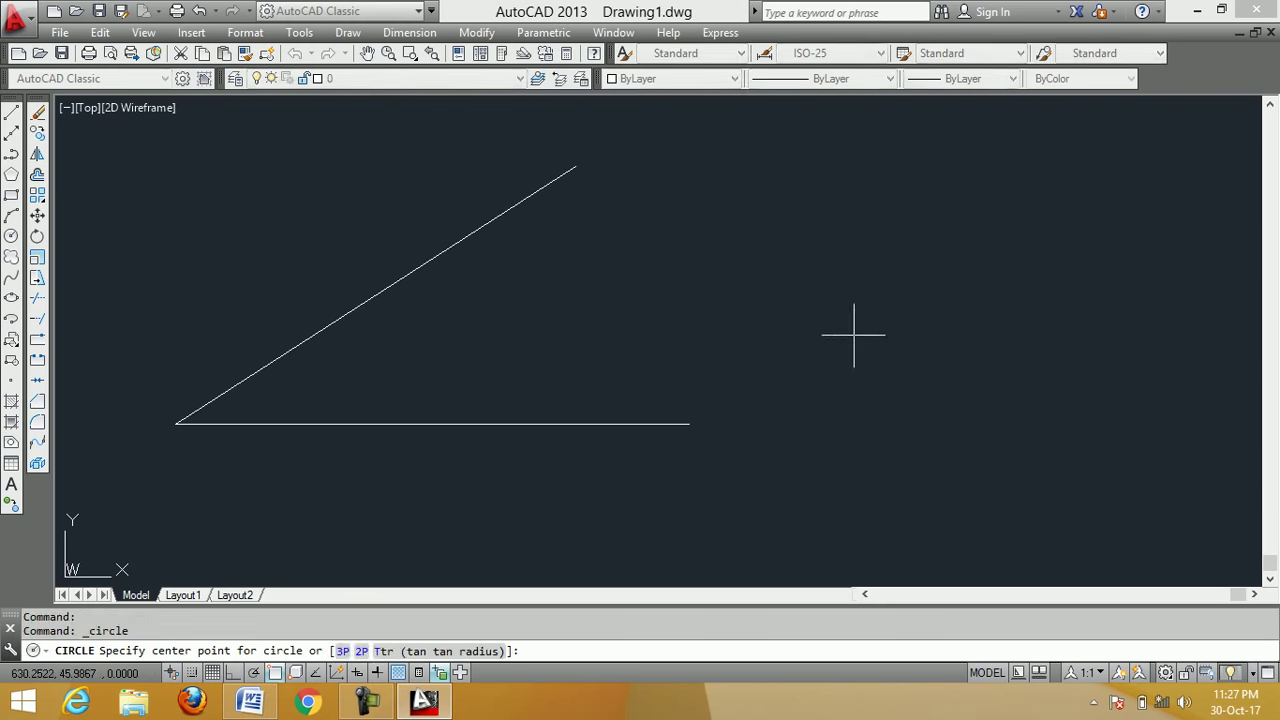
left_click(878, 277)
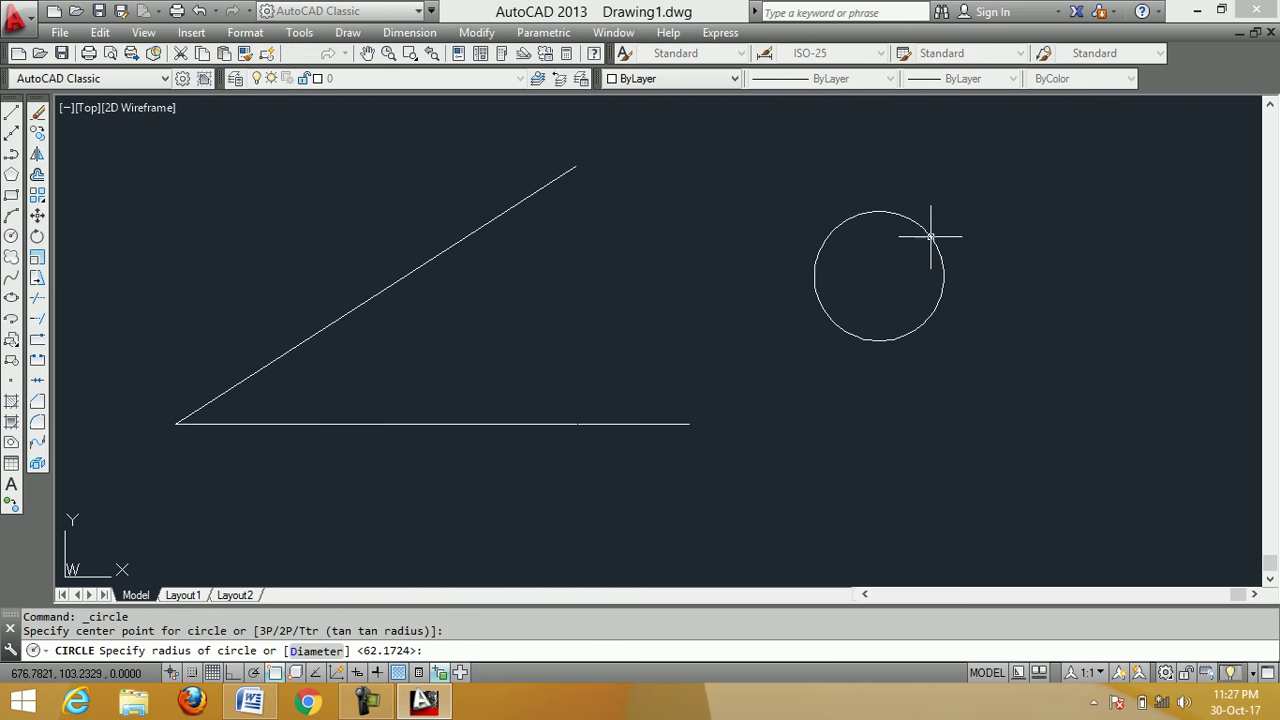
left_click(927, 238)
right_click(986, 211)
left_click(1003, 223)
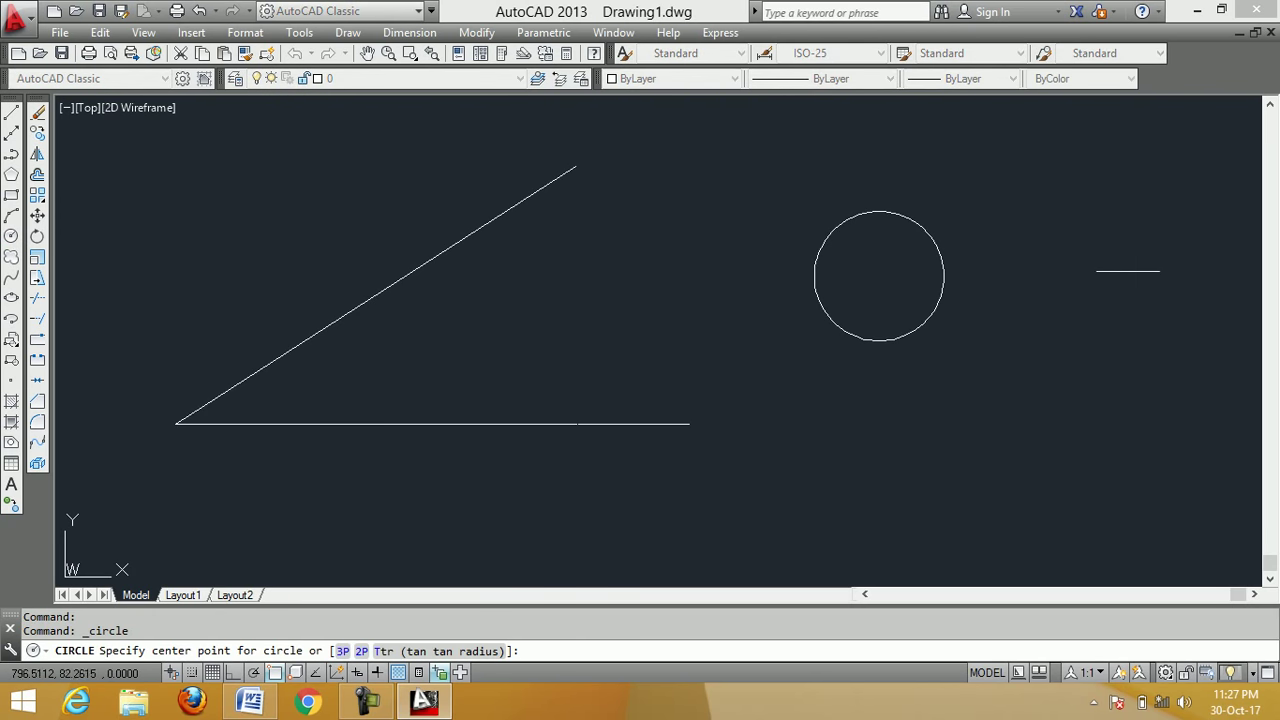
left_click(1124, 286)
left_click(1146, 223)
right_click(1003, 167)
left_click(1016, 181)
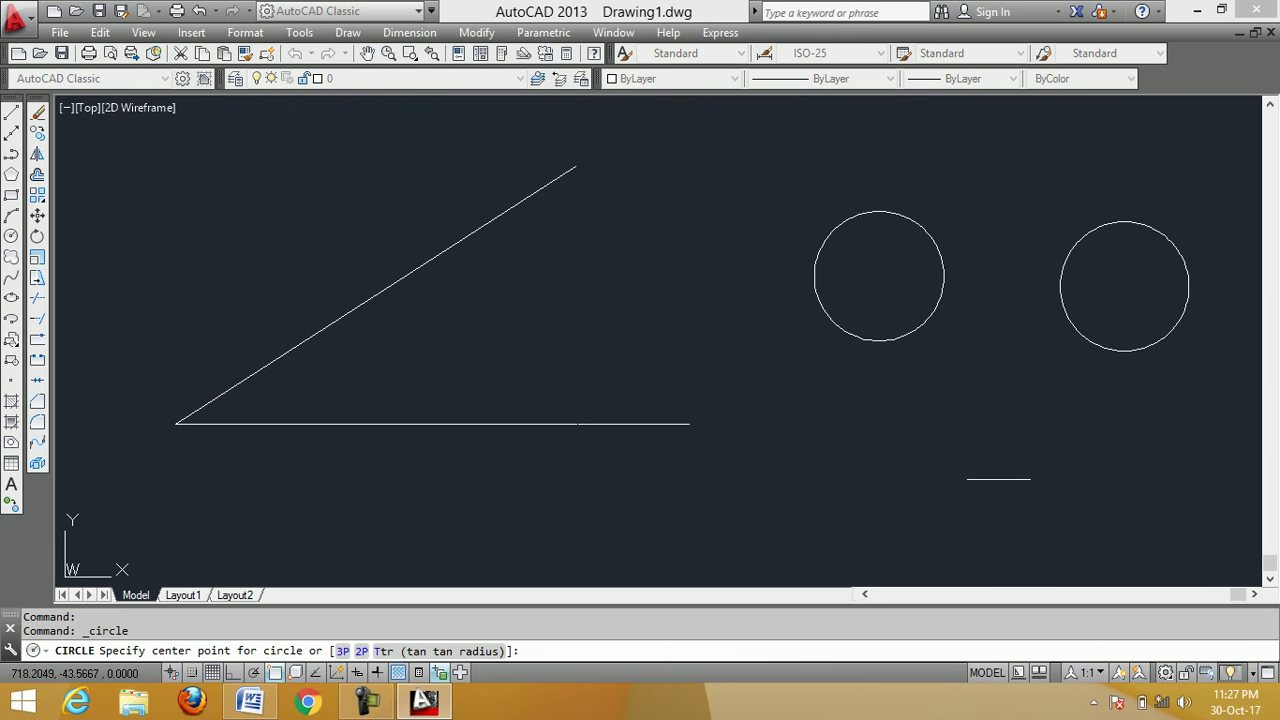
left_click(1000, 476)
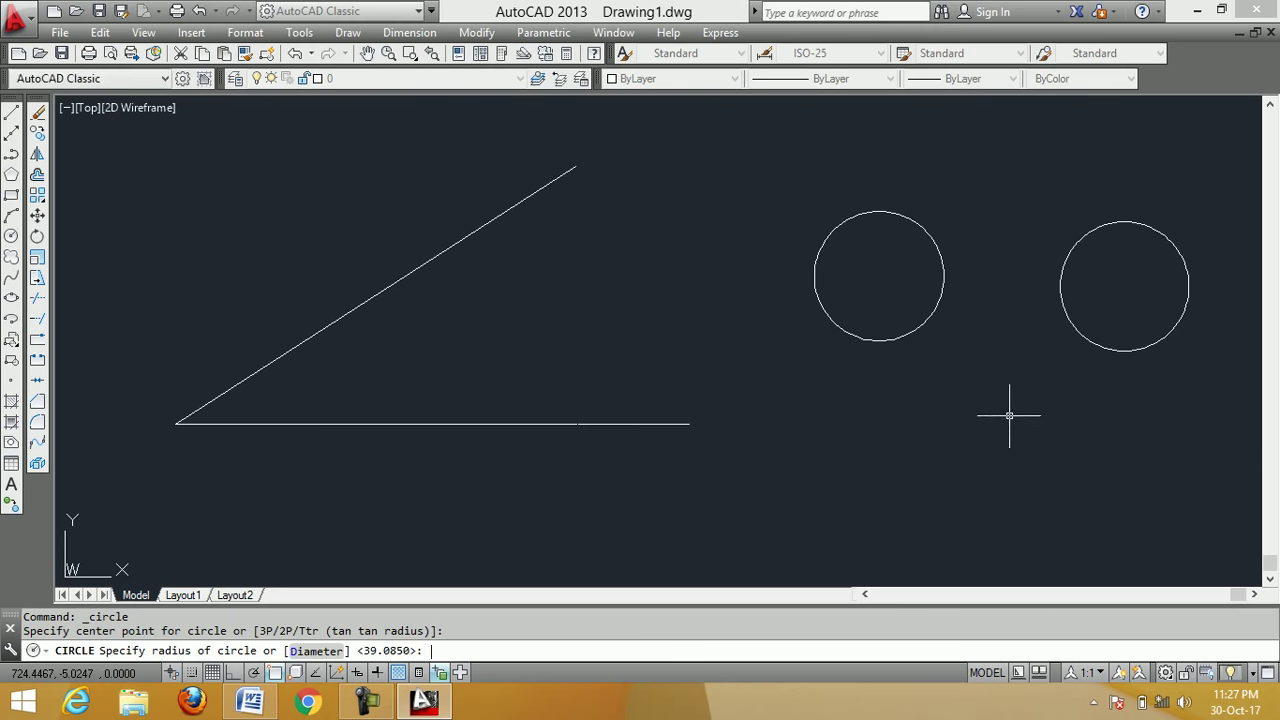
key("Escape")
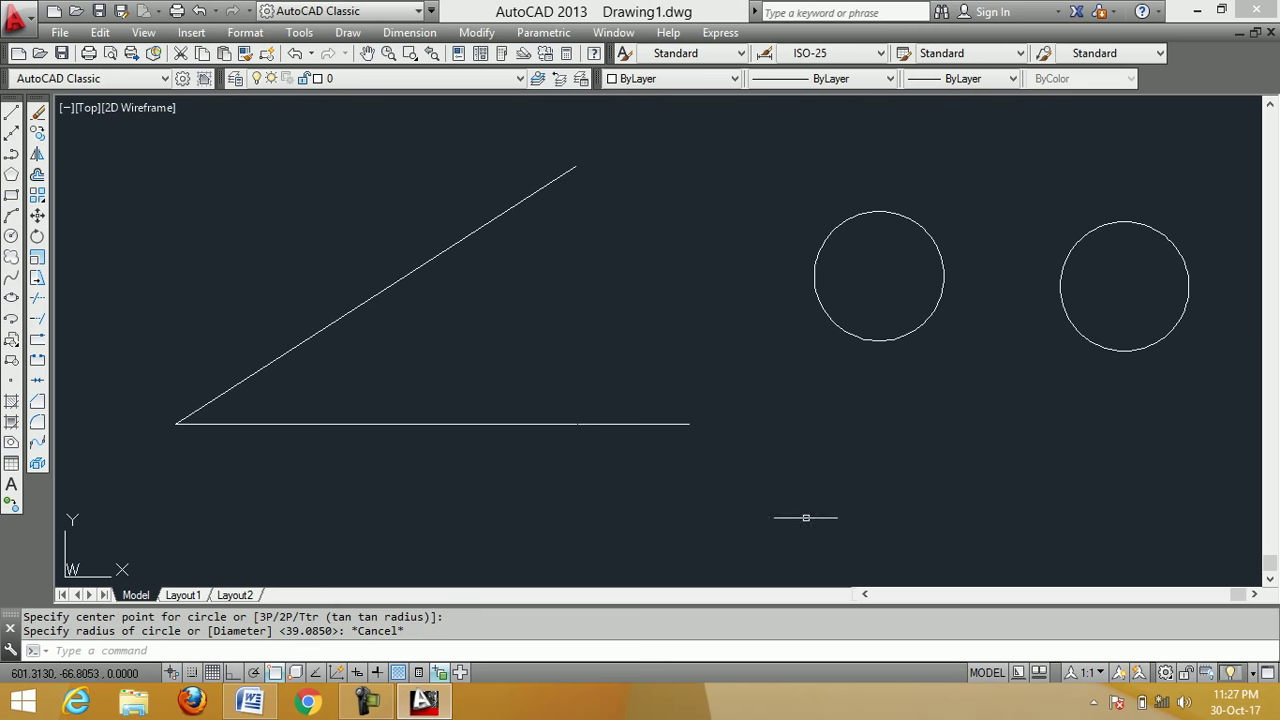
left_click(657, 80)
Make Yellow the current colour and draw a radius-10 Ttr circle tangent to both lines
left_click(643, 143)
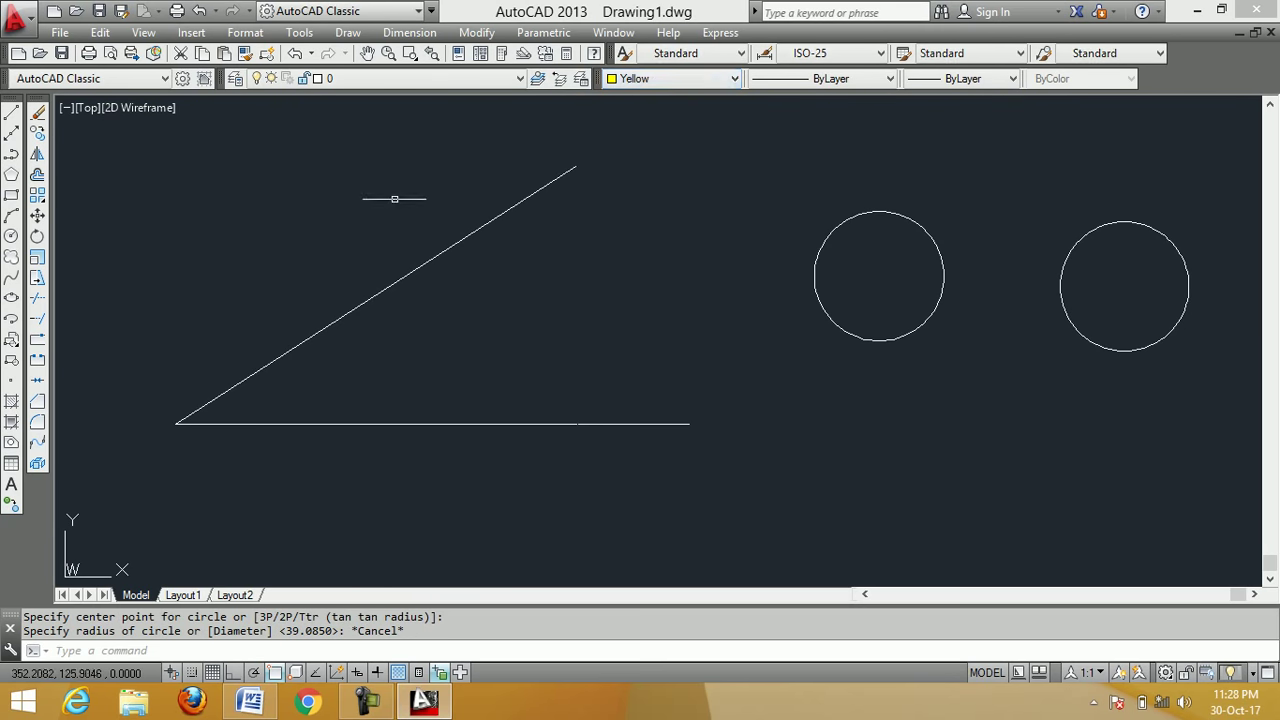
left_click(11, 238)
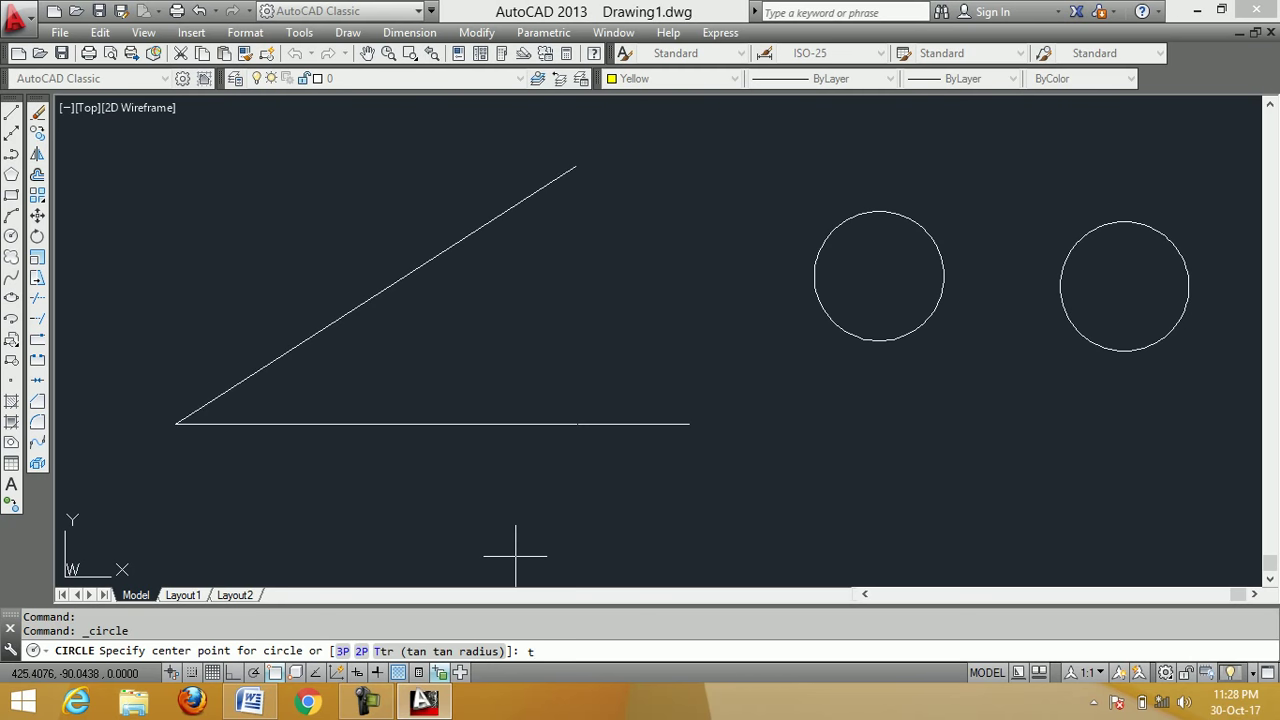
key("Return")
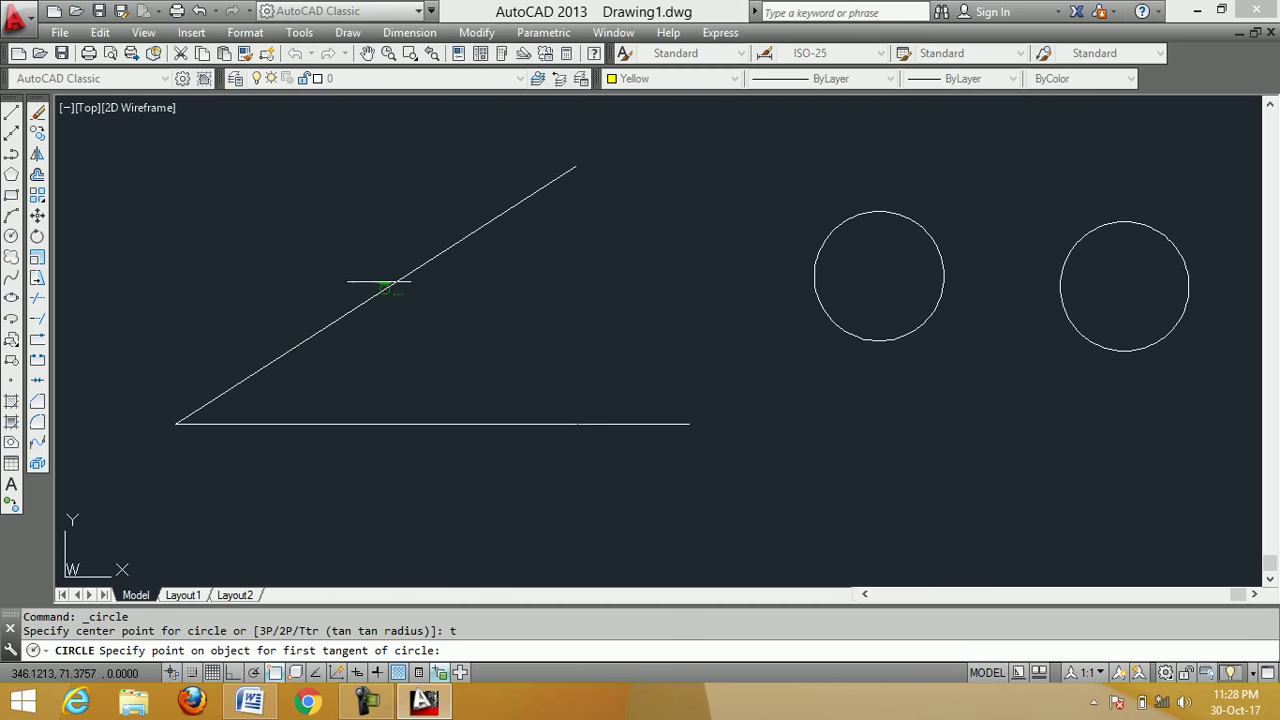
left_click(427, 259)
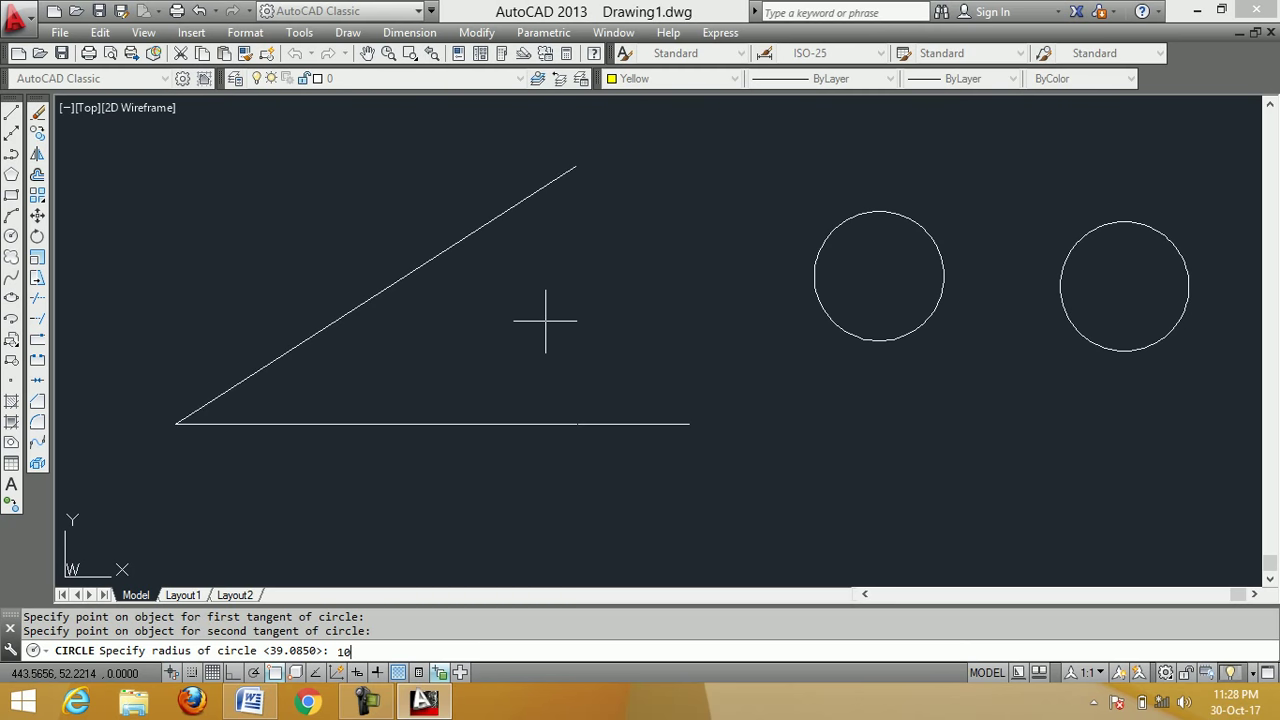
key("Return")
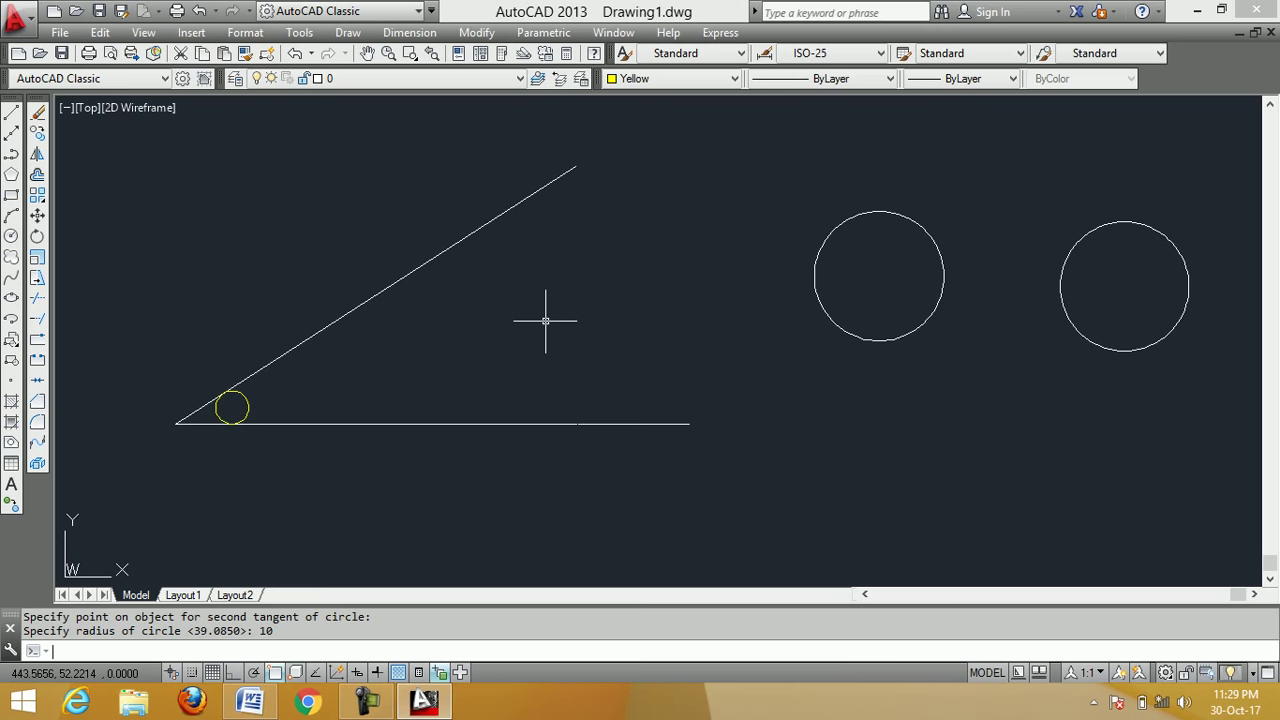
Draw a yellow radius-50 circle tangent to the inclined and horizontal lines
left_click(11, 237)
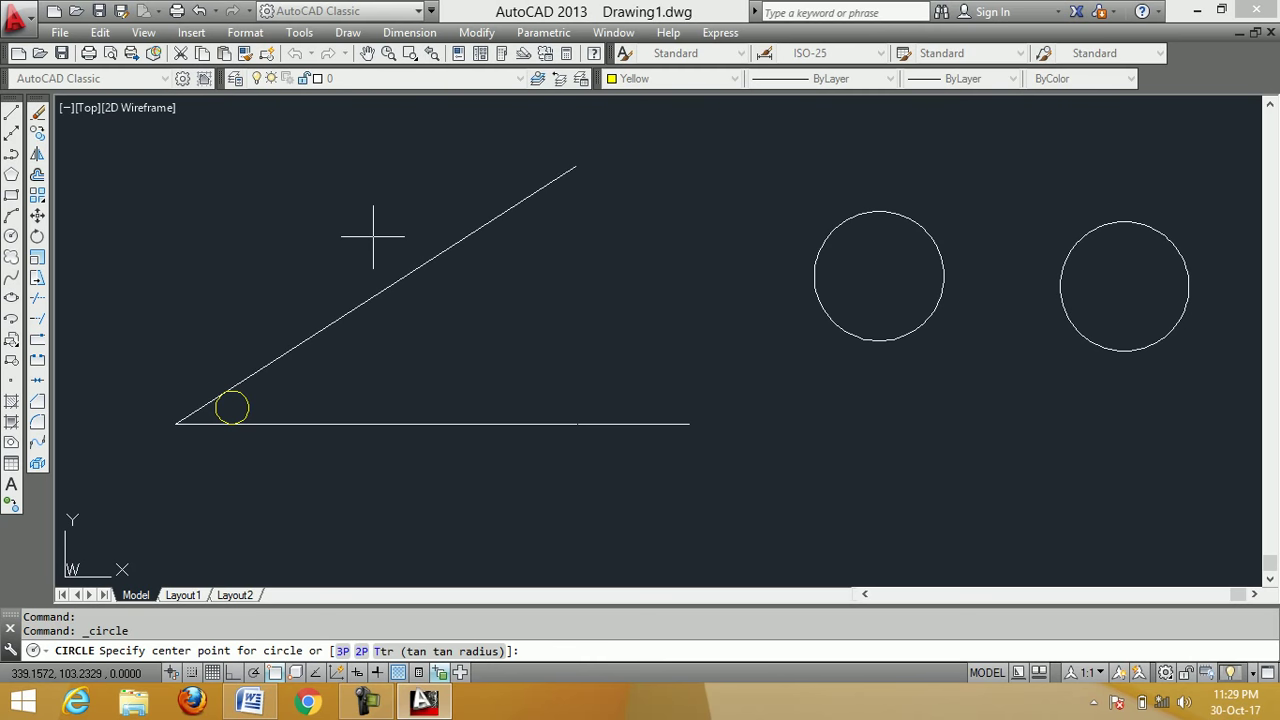
key("Return")
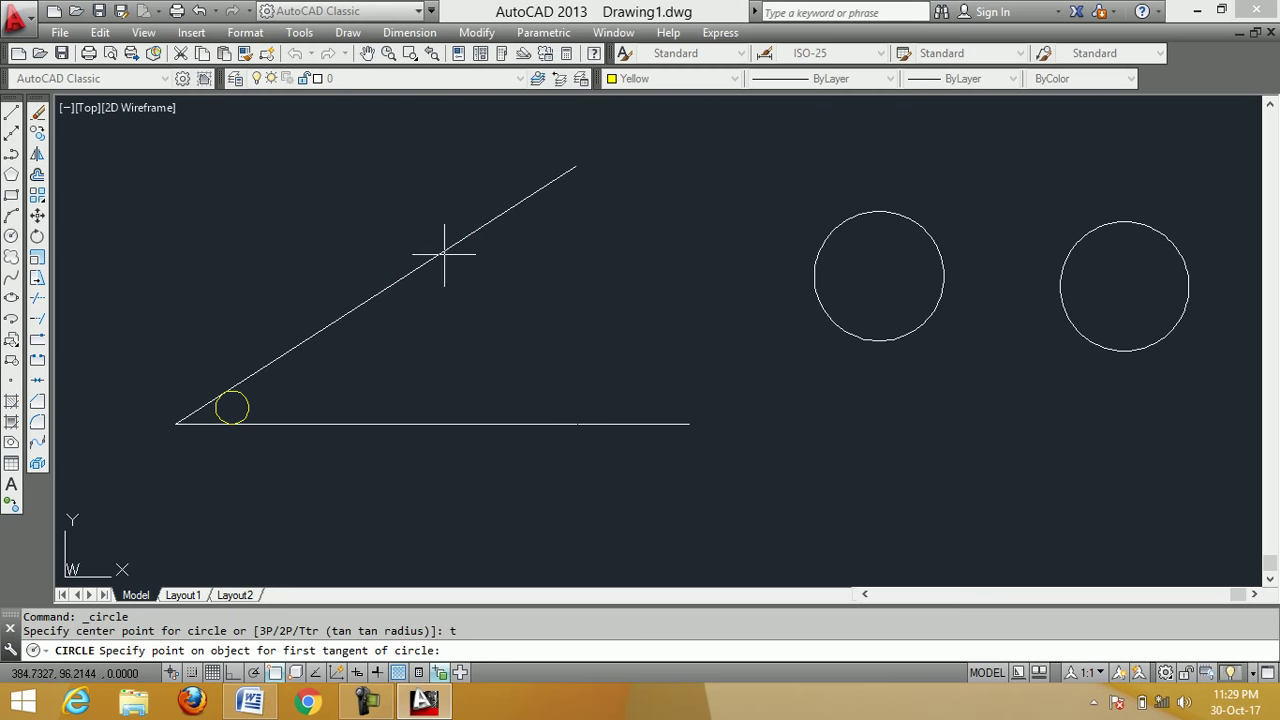
left_click(414, 268)
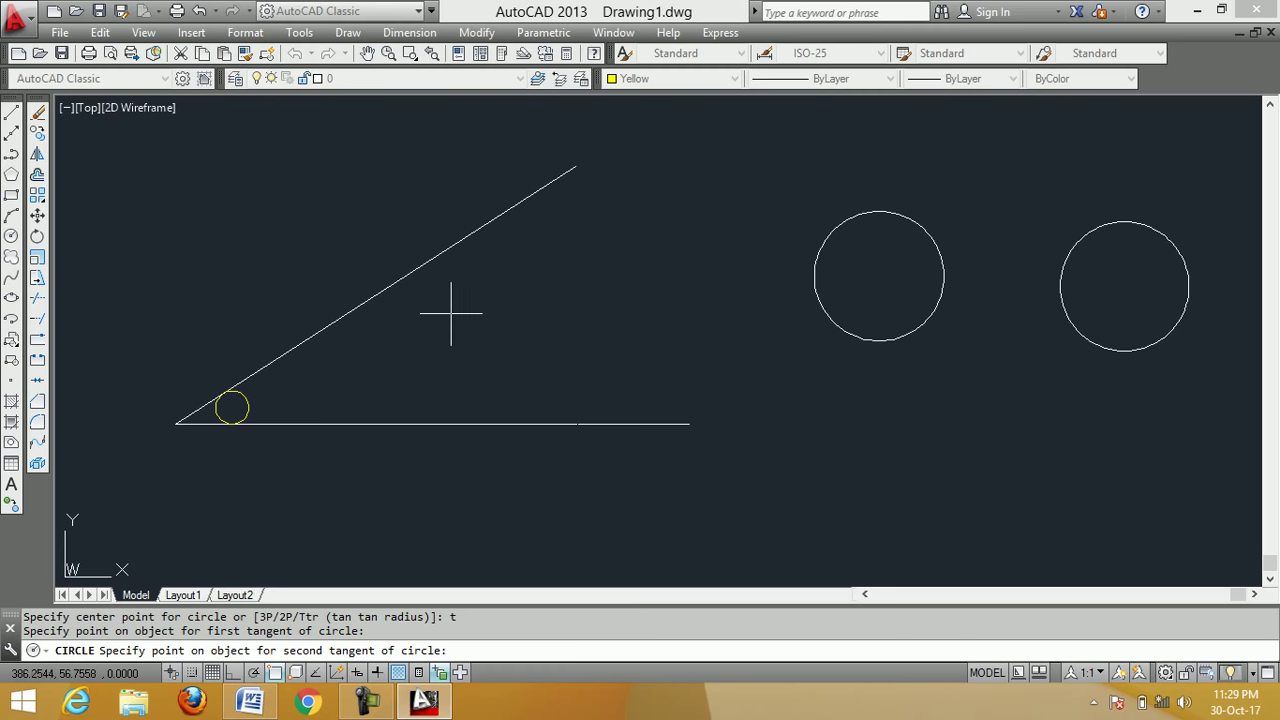
left_click(463, 424)
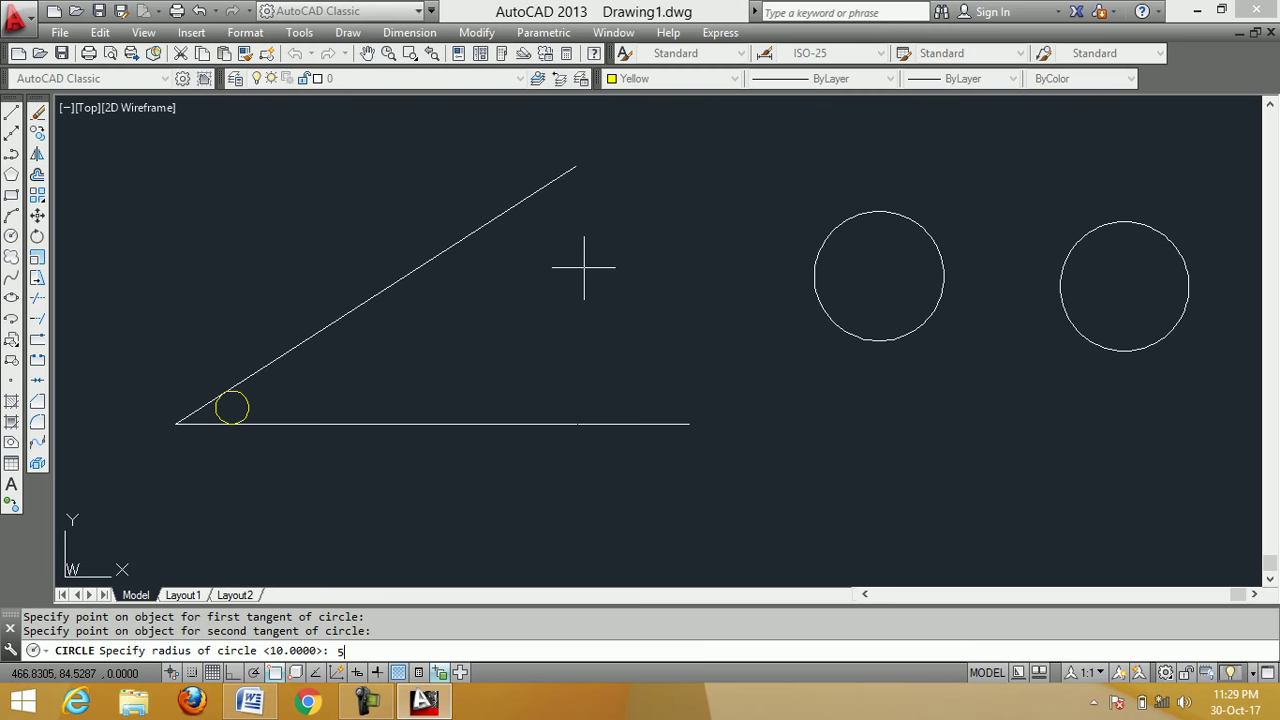
type("50")
key("Return")
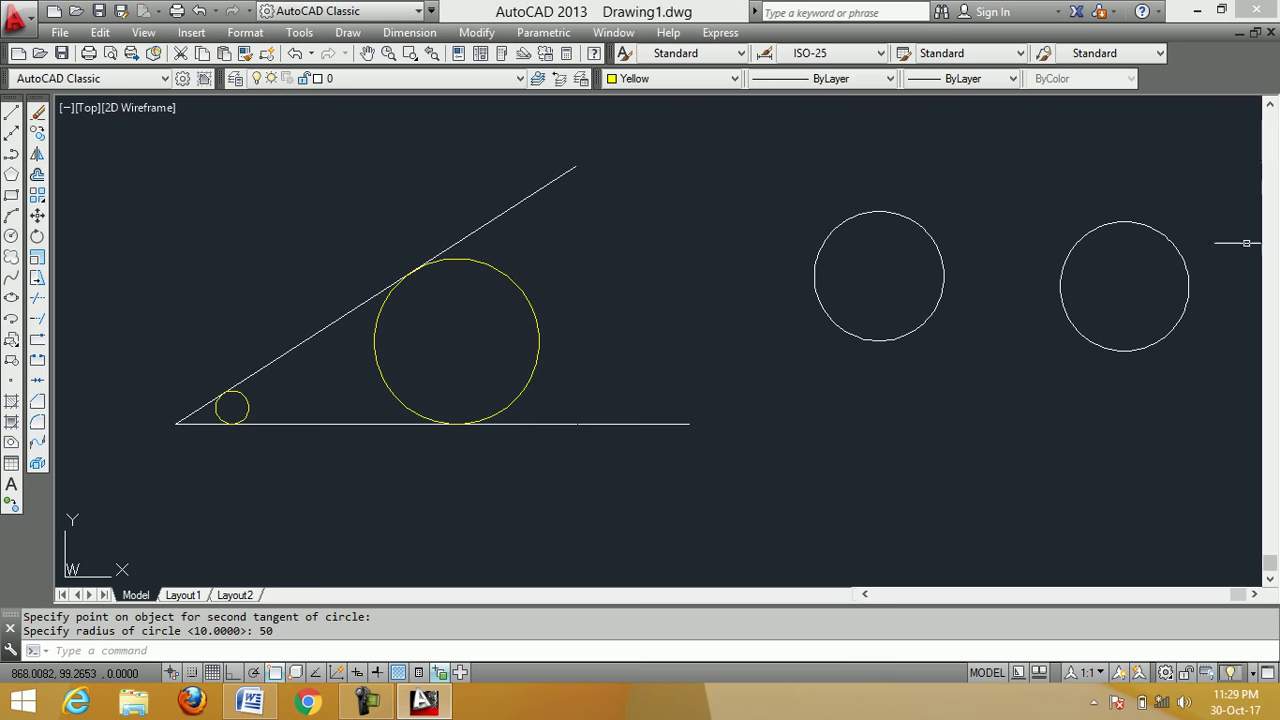
left_click(37, 112)
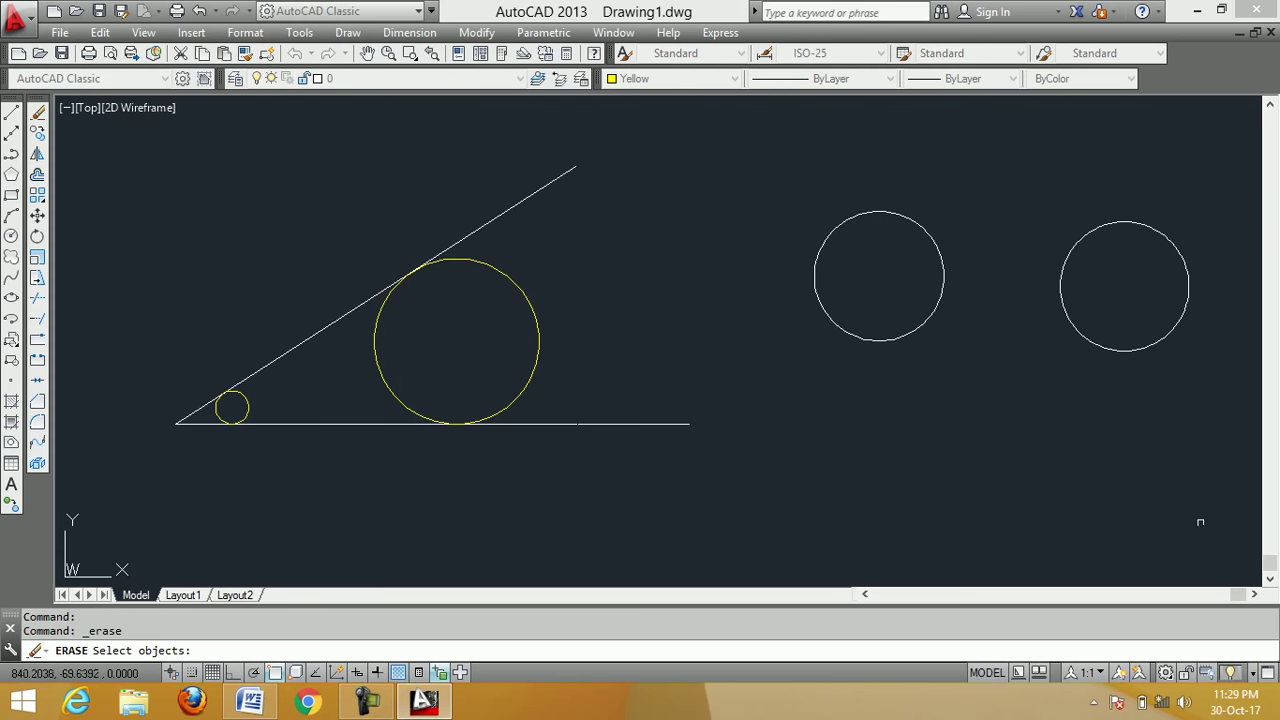
Erase all six objects with a crossing window
left_click(1201, 530)
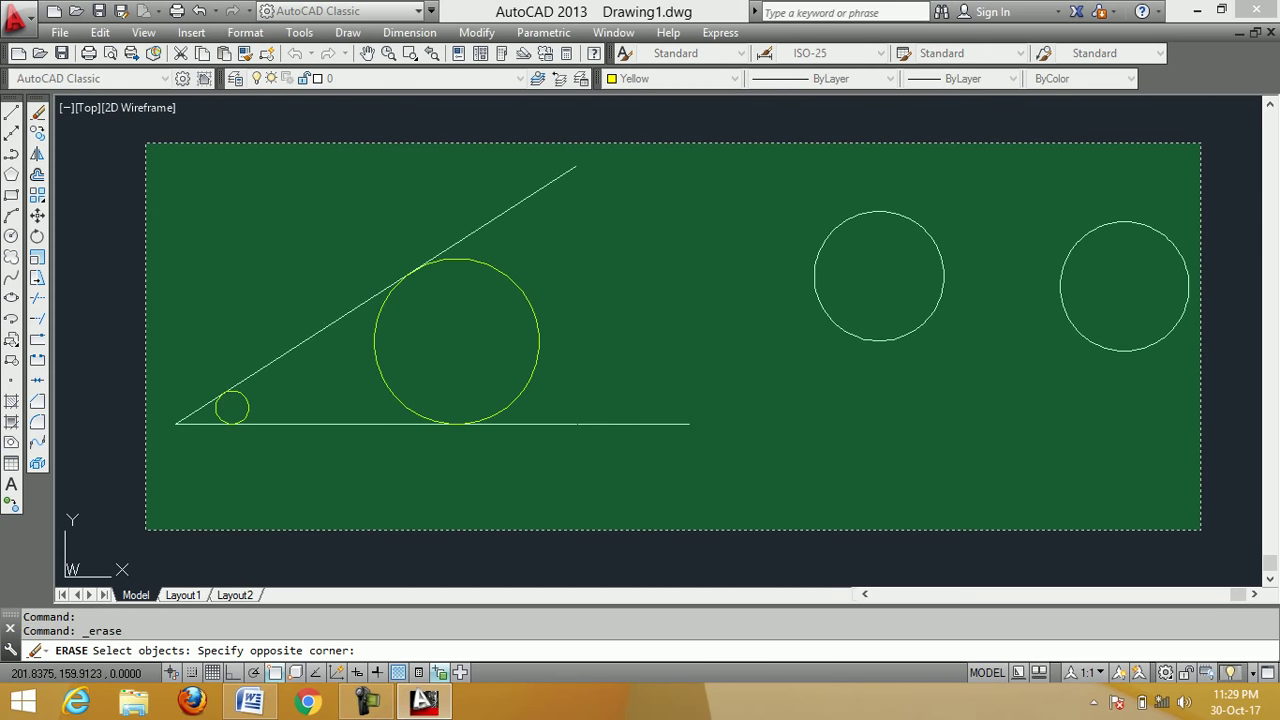
left_click(146, 143)
key("Return")
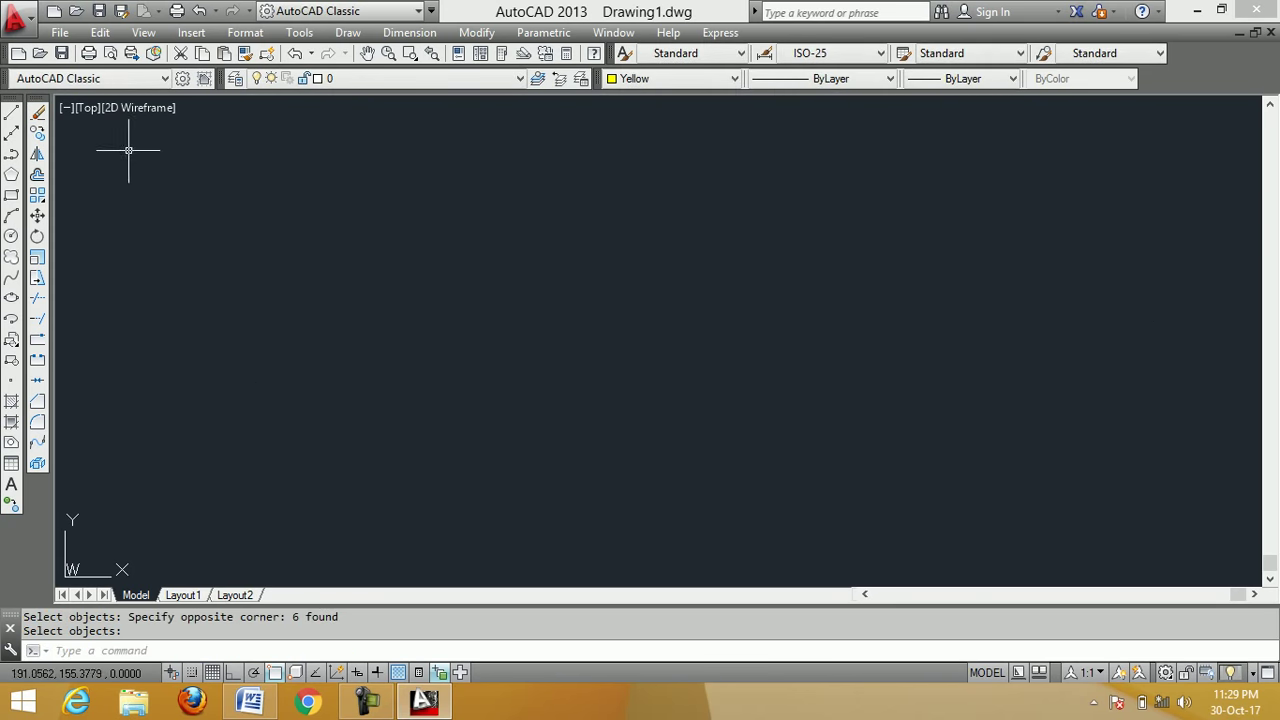
Browse the Draw menu's commands, then close the menu
left_click(349, 33)
mouse_move(381, 350)
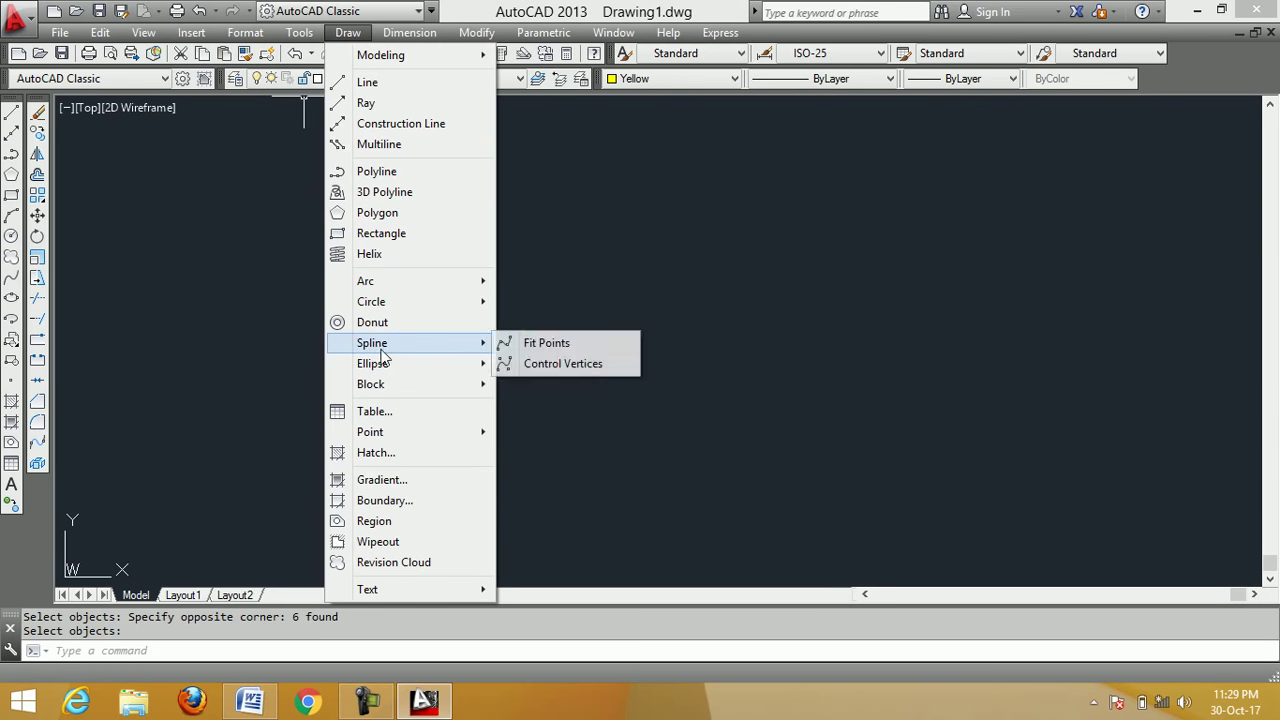
mouse_move(392, 302)
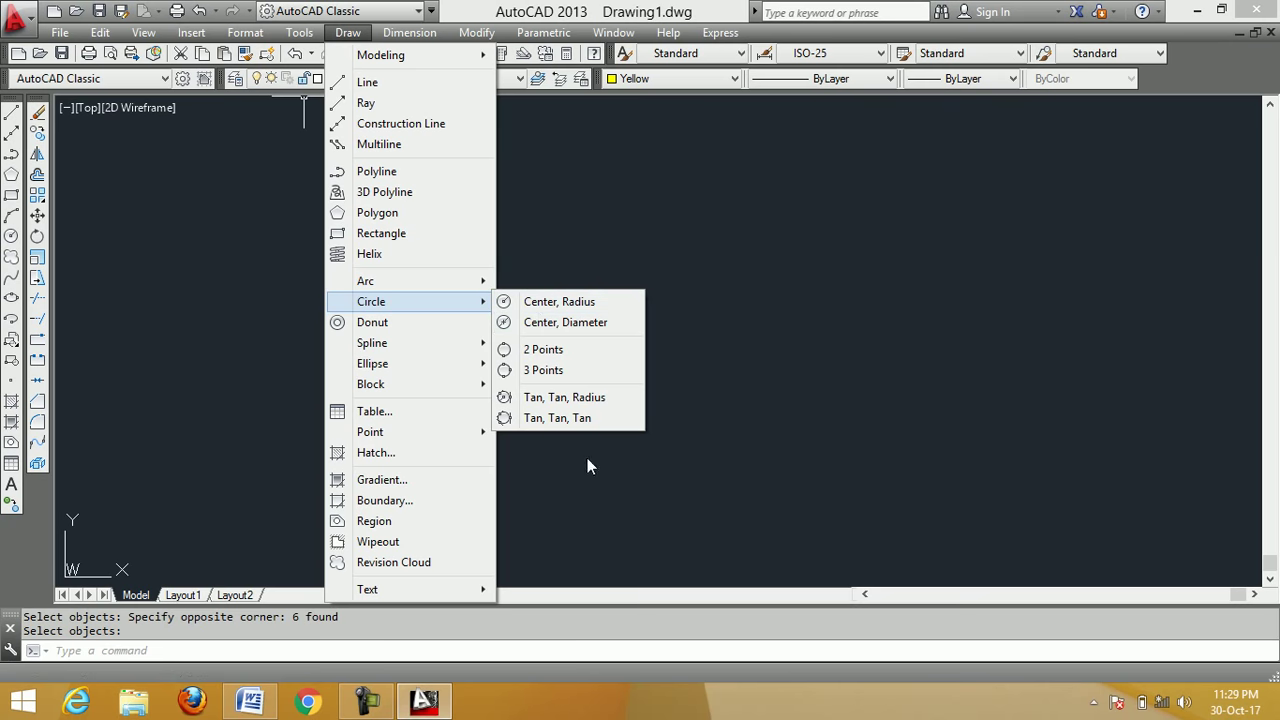
mouse_move(722, 32)
left_click(709, 11)
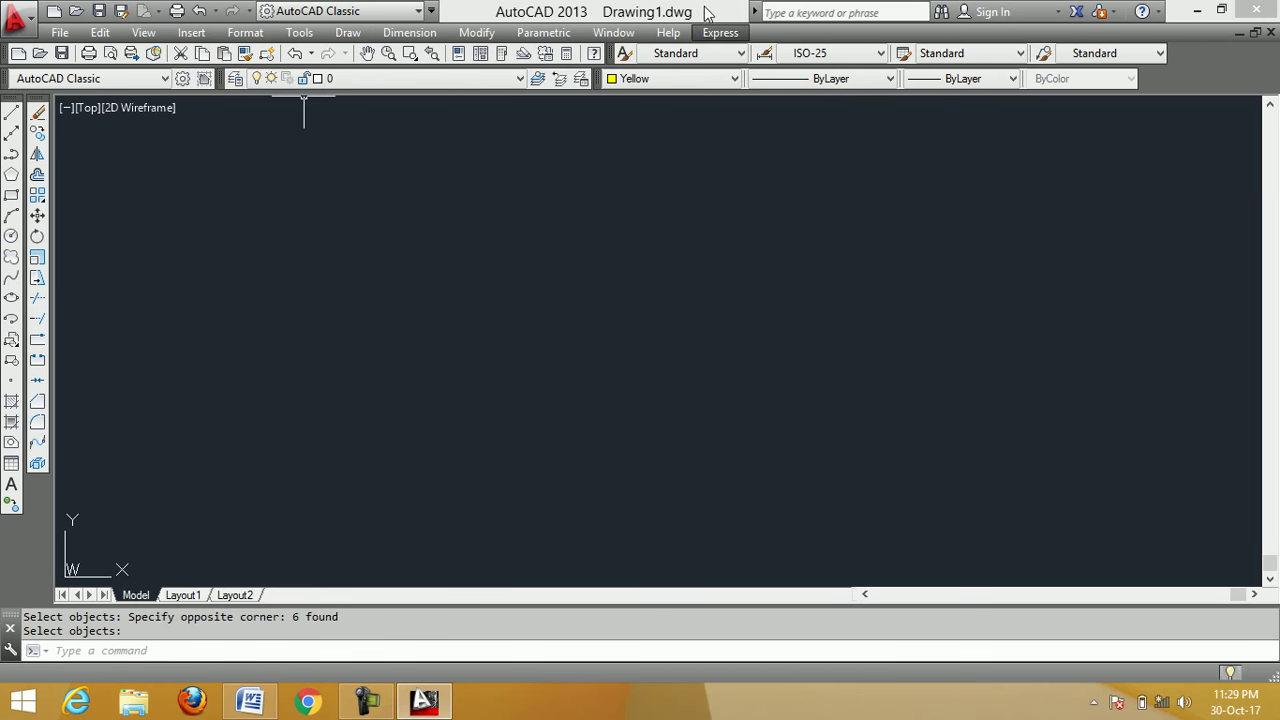
Draw three circles by centre and radius: upper left, right, and lower left
left_click(11, 236)
left_click(297, 278)
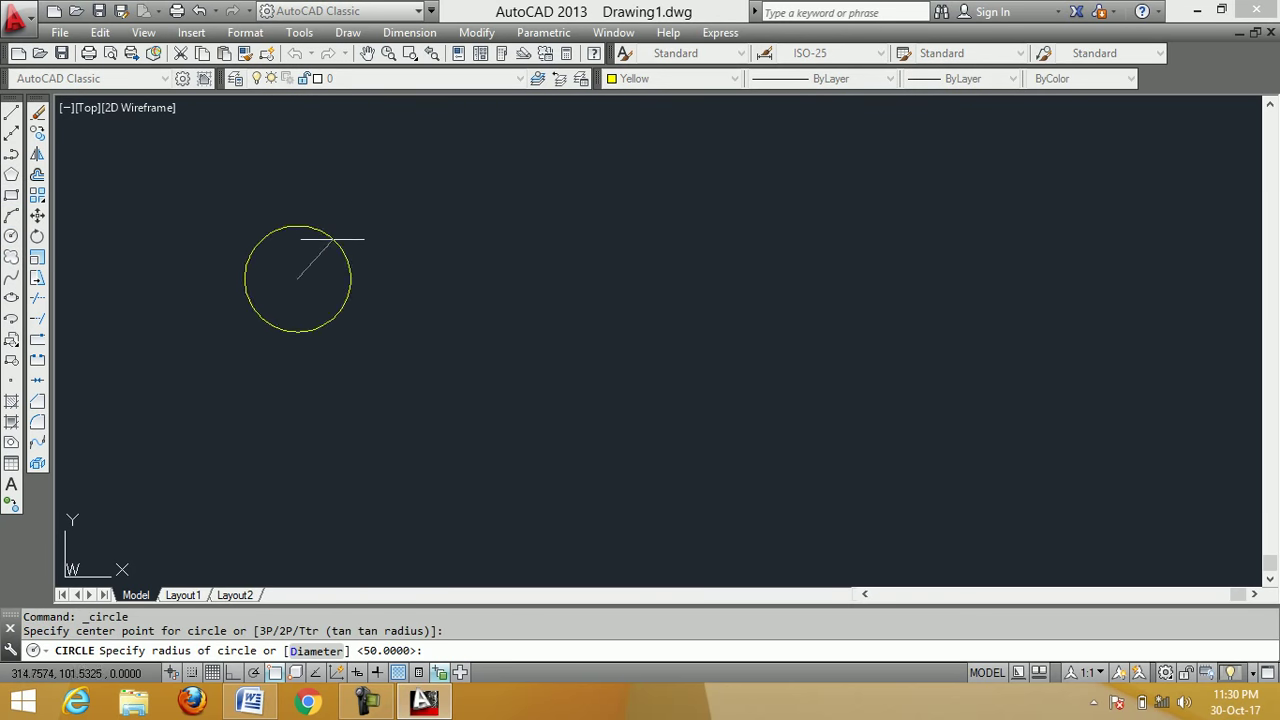
left_click(338, 233)
left_click(11, 236)
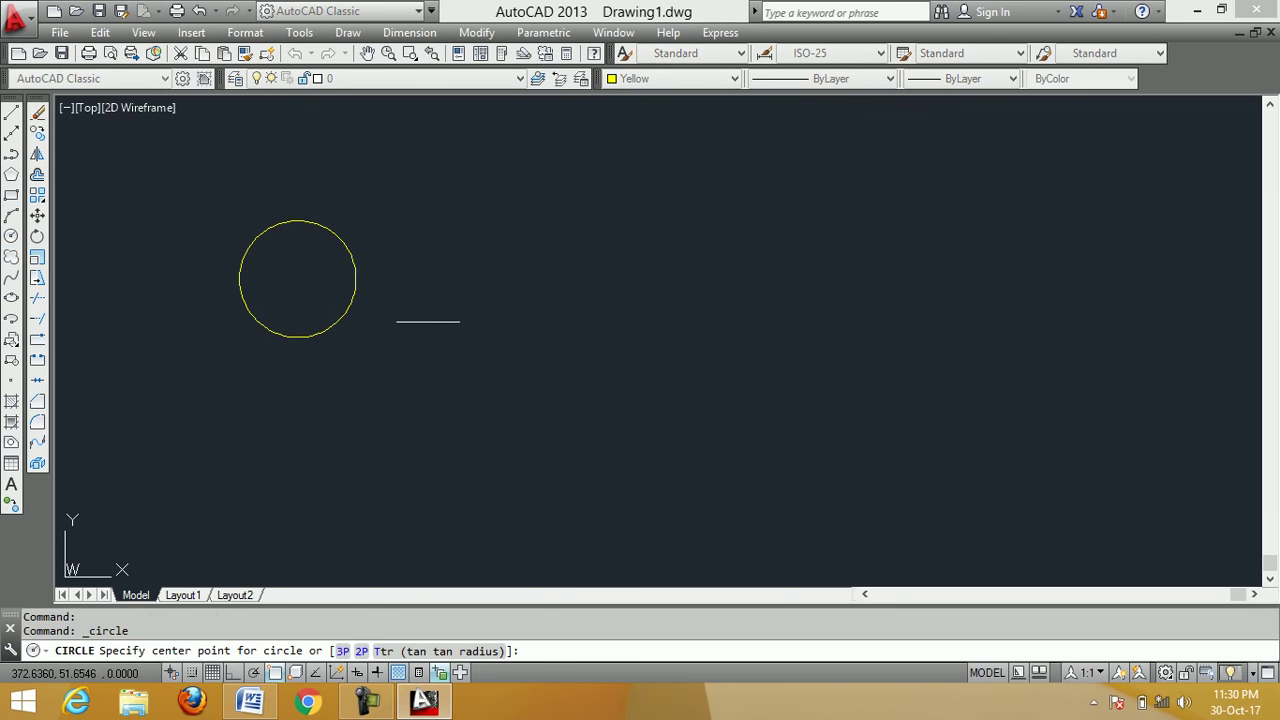
left_click(509, 308)
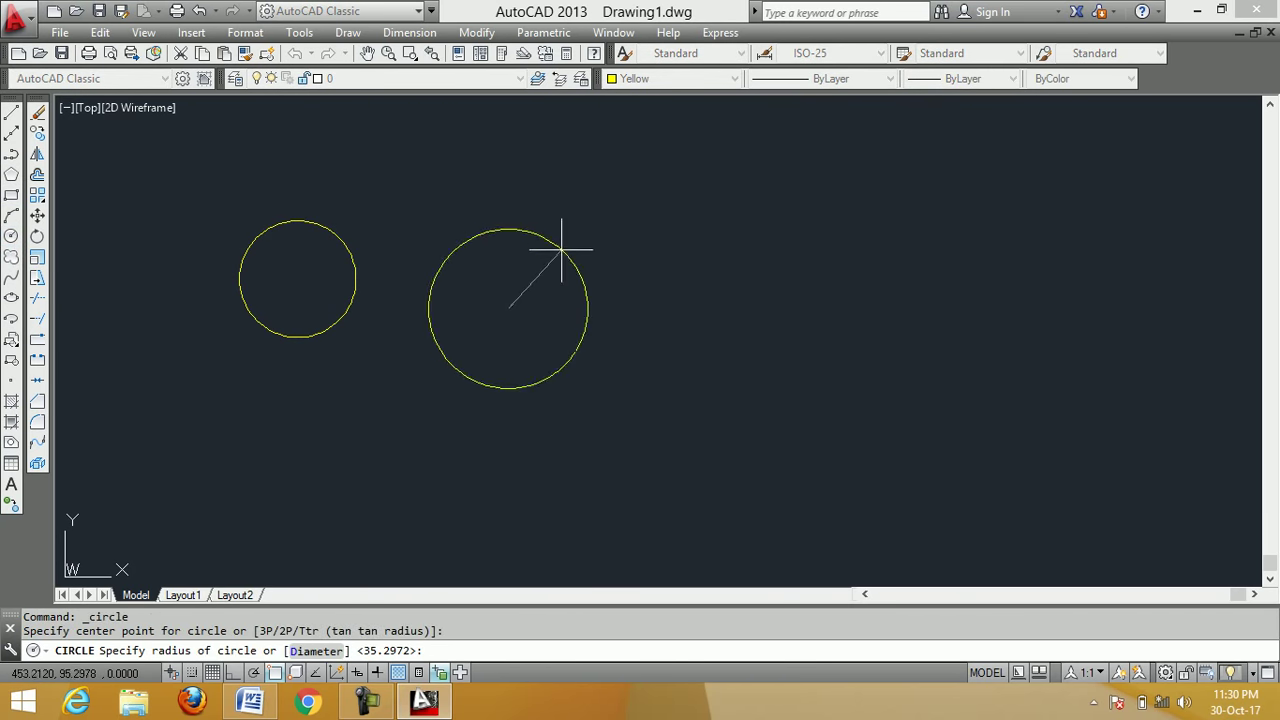
left_click(552, 268)
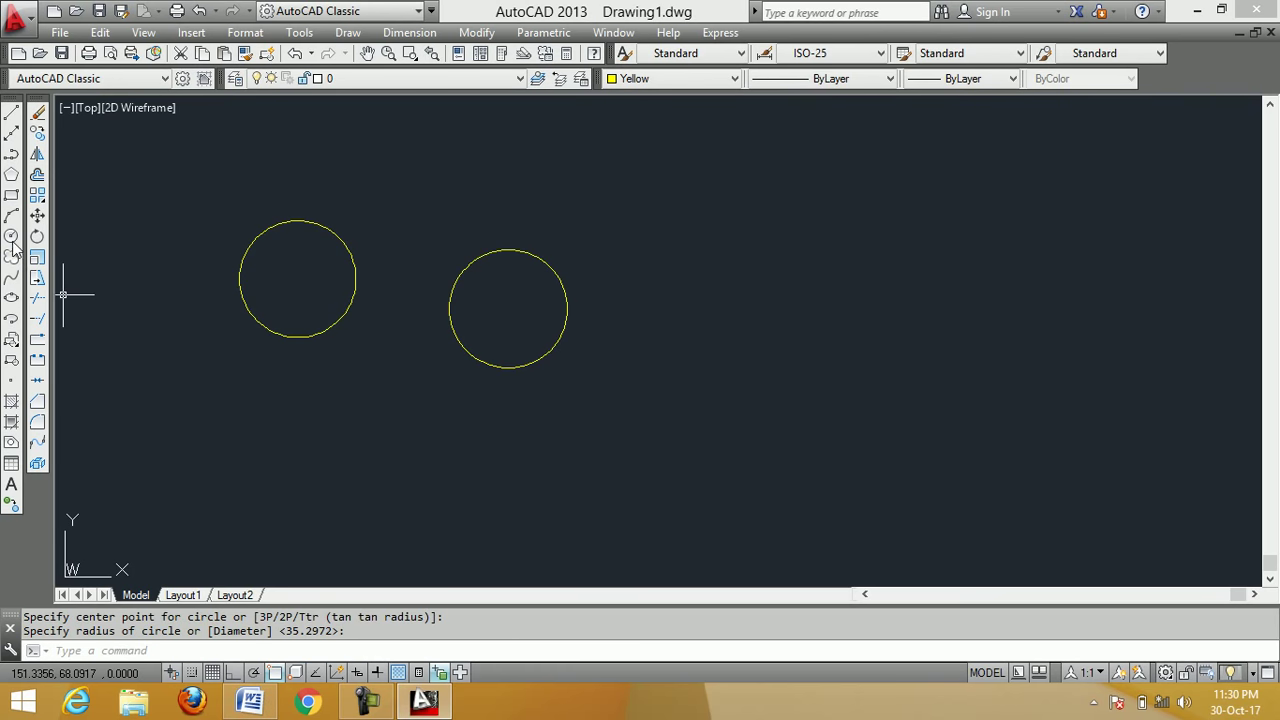
left_click(11, 236)
left_click(358, 474)
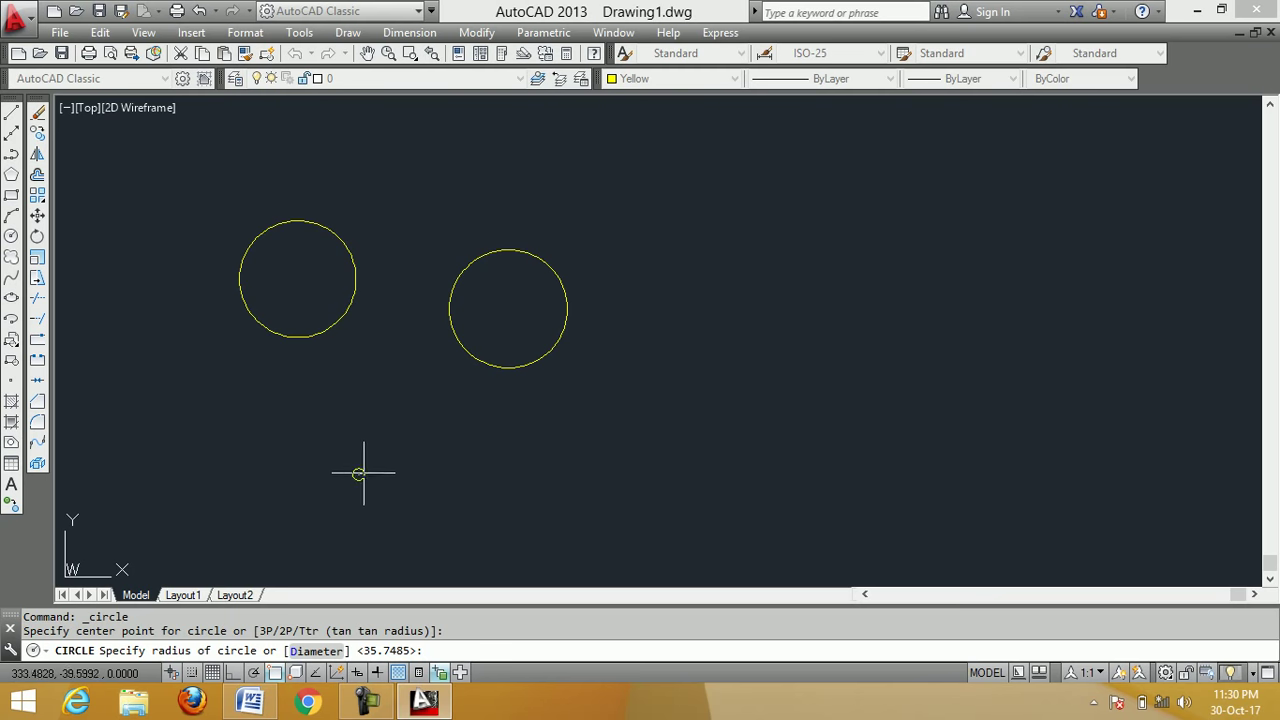
left_click(401, 425)
left_click(735, 79)
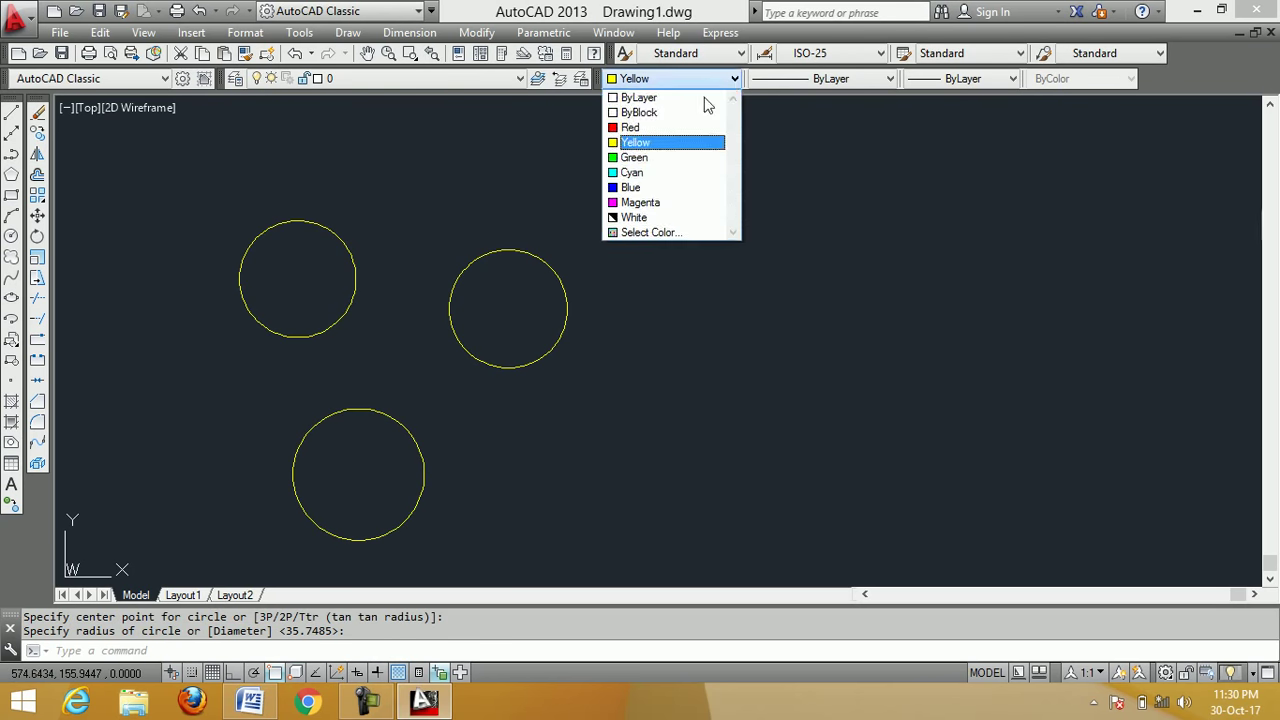
Switch colour to Cyan and draw a Tan, Tan, Tan circle between the three circles
left_click(645, 176)
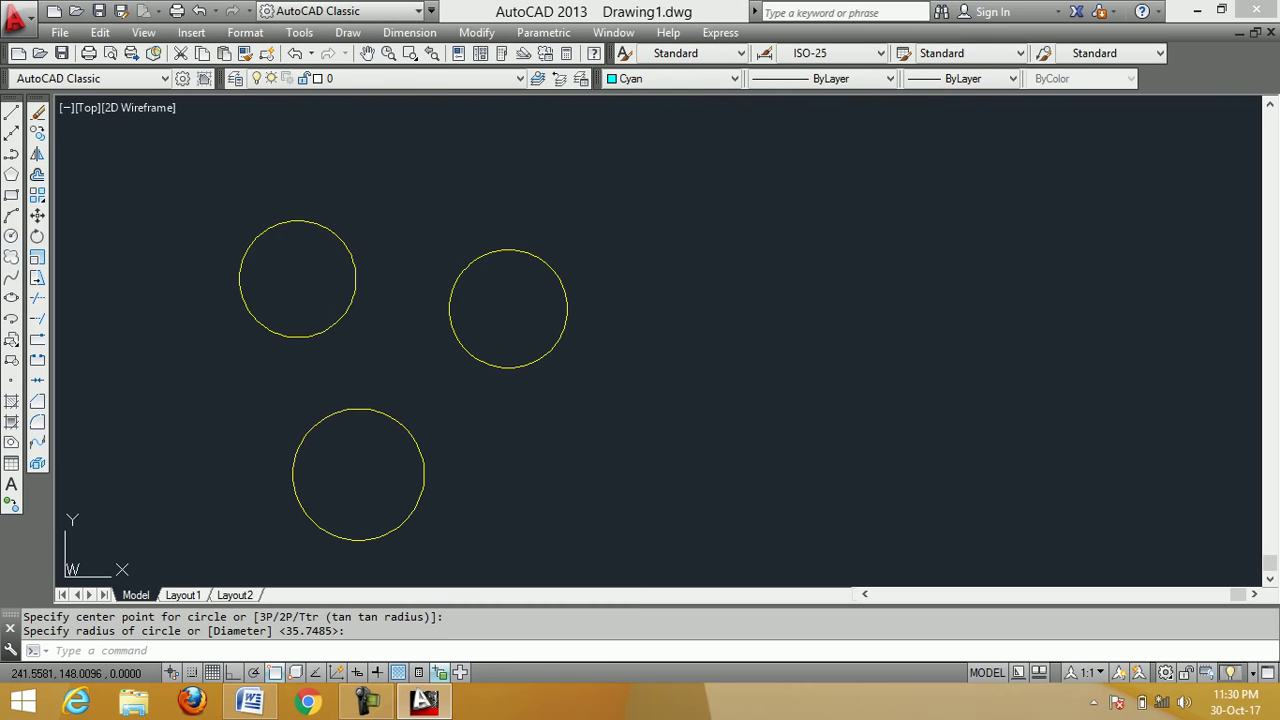
left_click(347, 33)
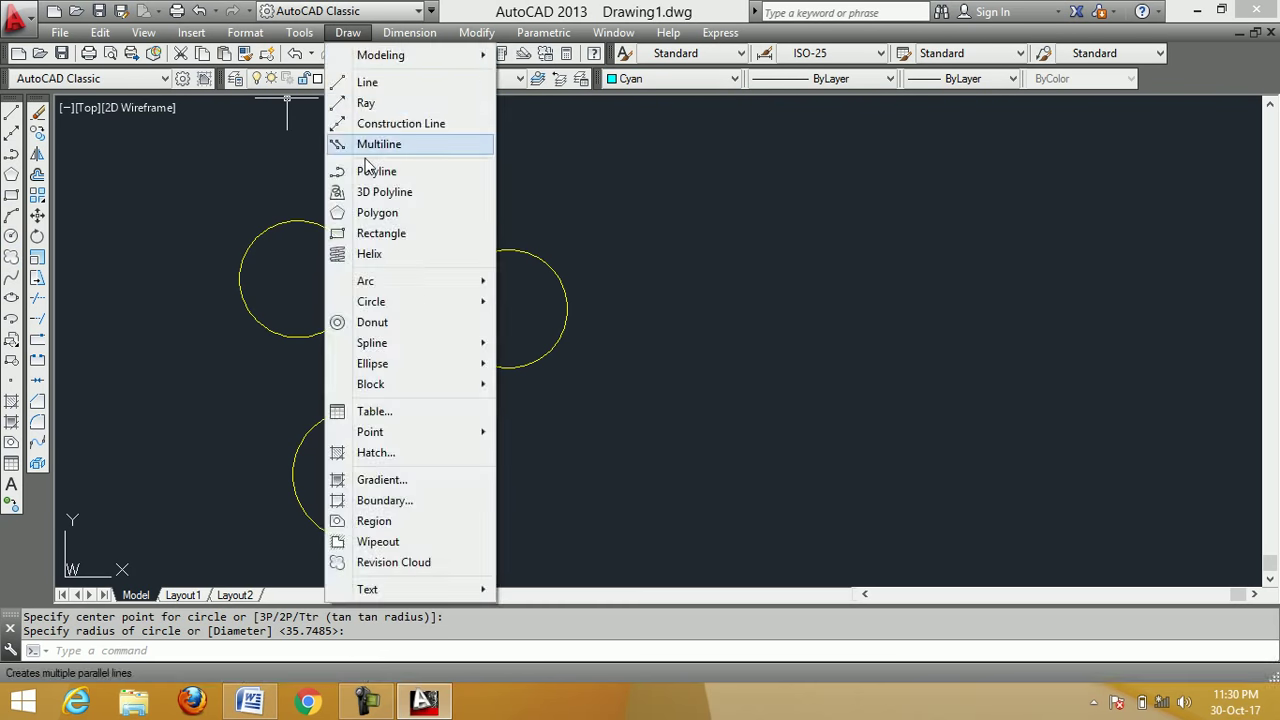
mouse_move(375, 301)
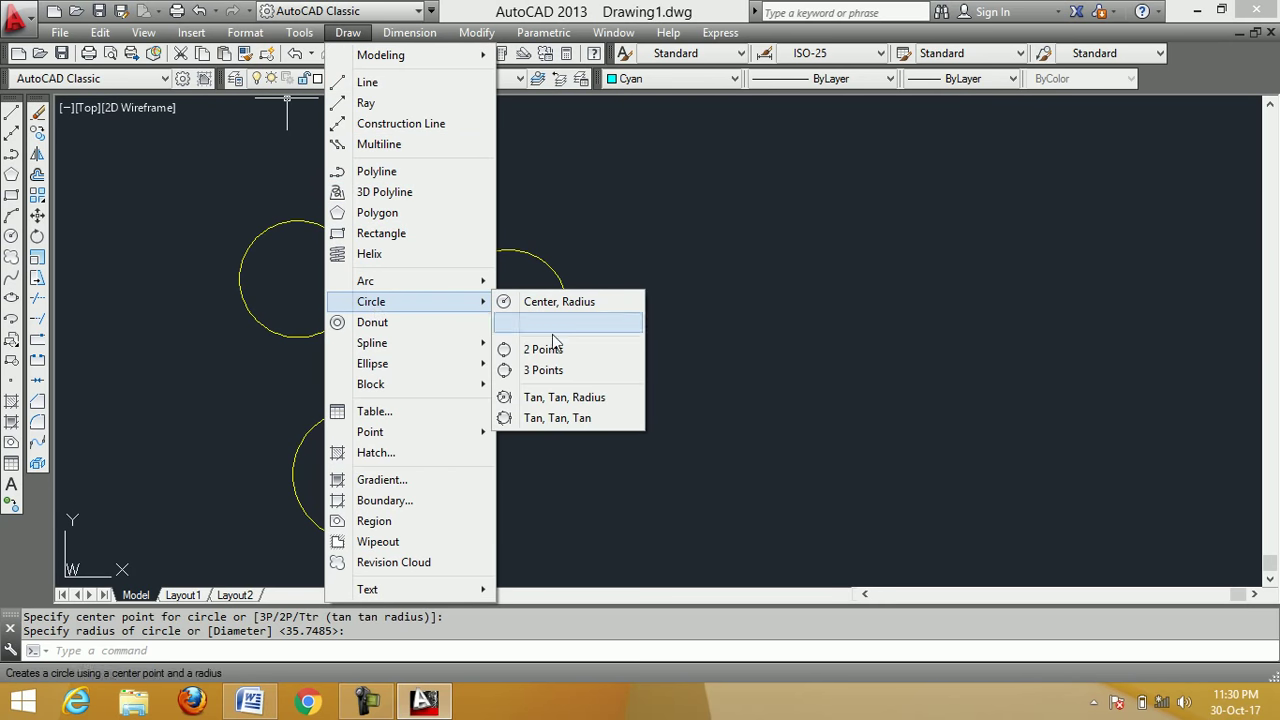
left_click(561, 420)
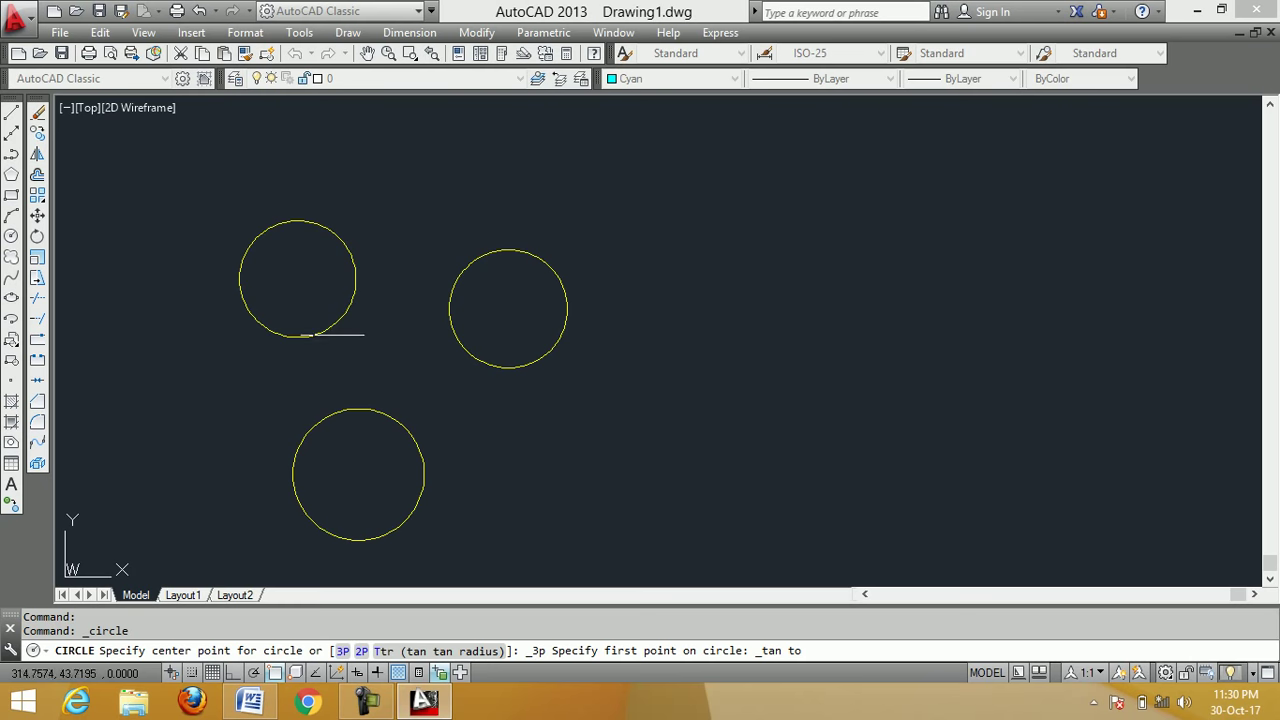
left_click(333, 323)
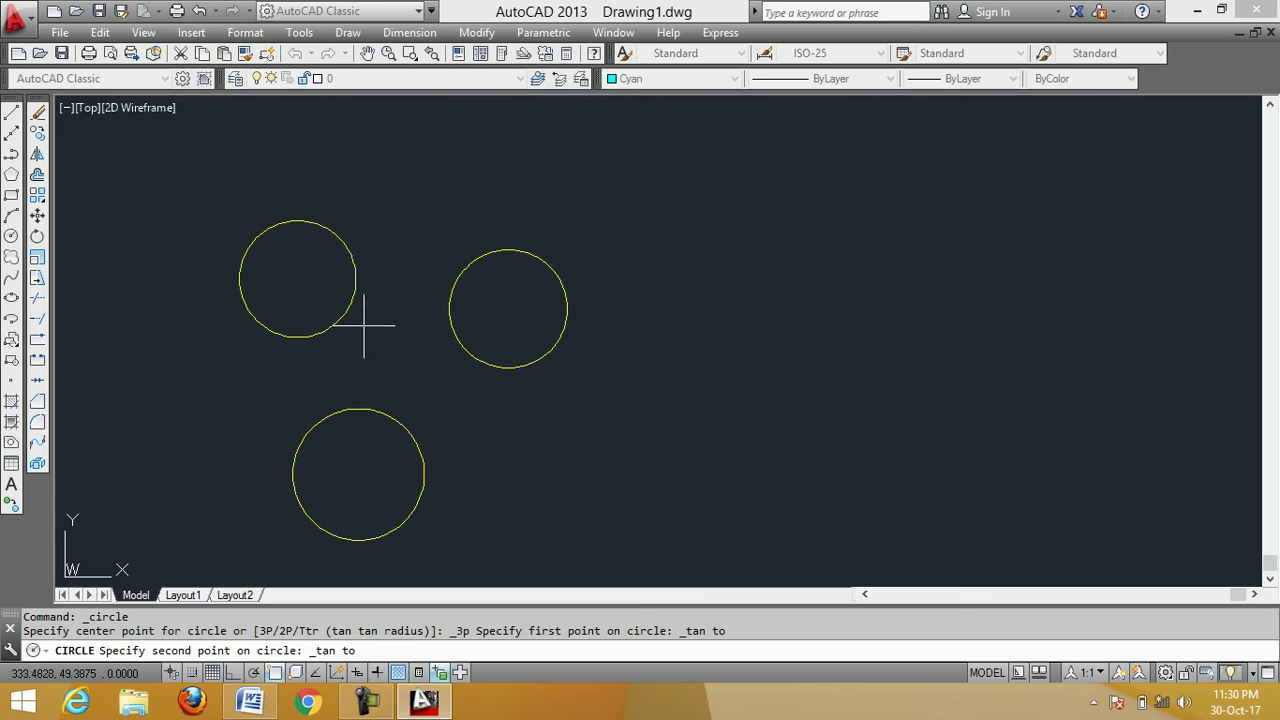
left_click(450, 320)
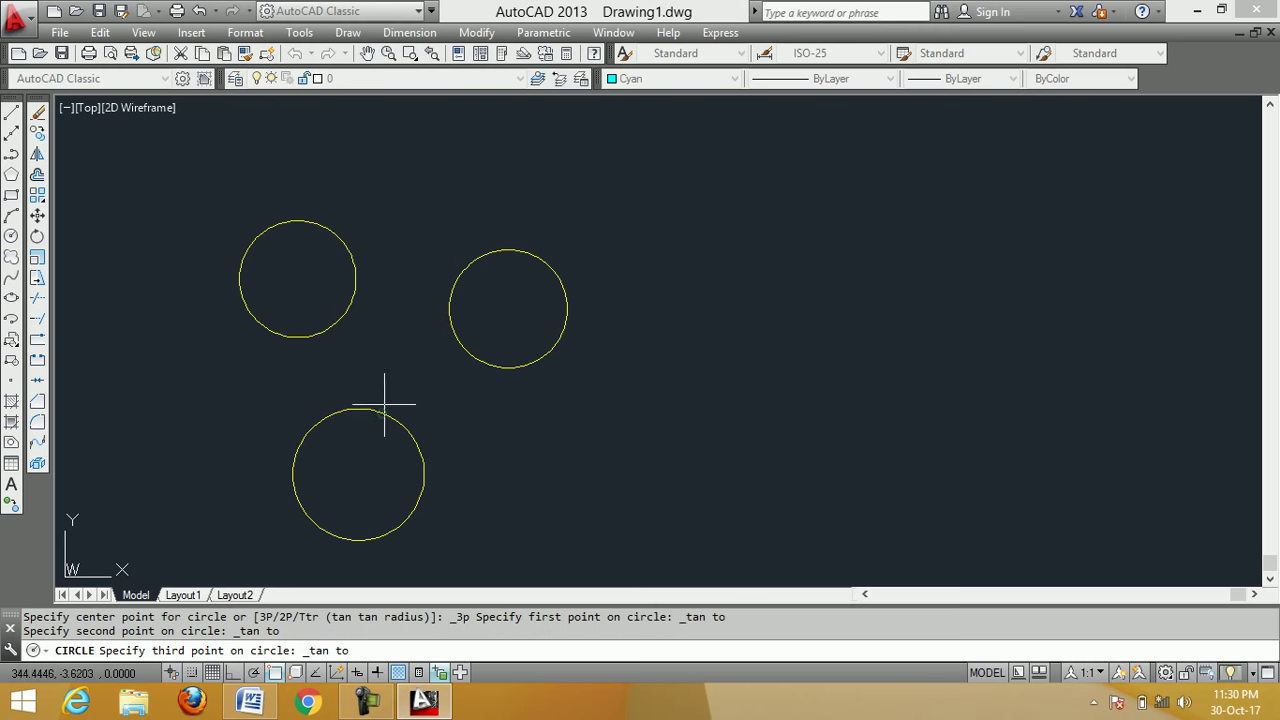
left_click(372, 410)
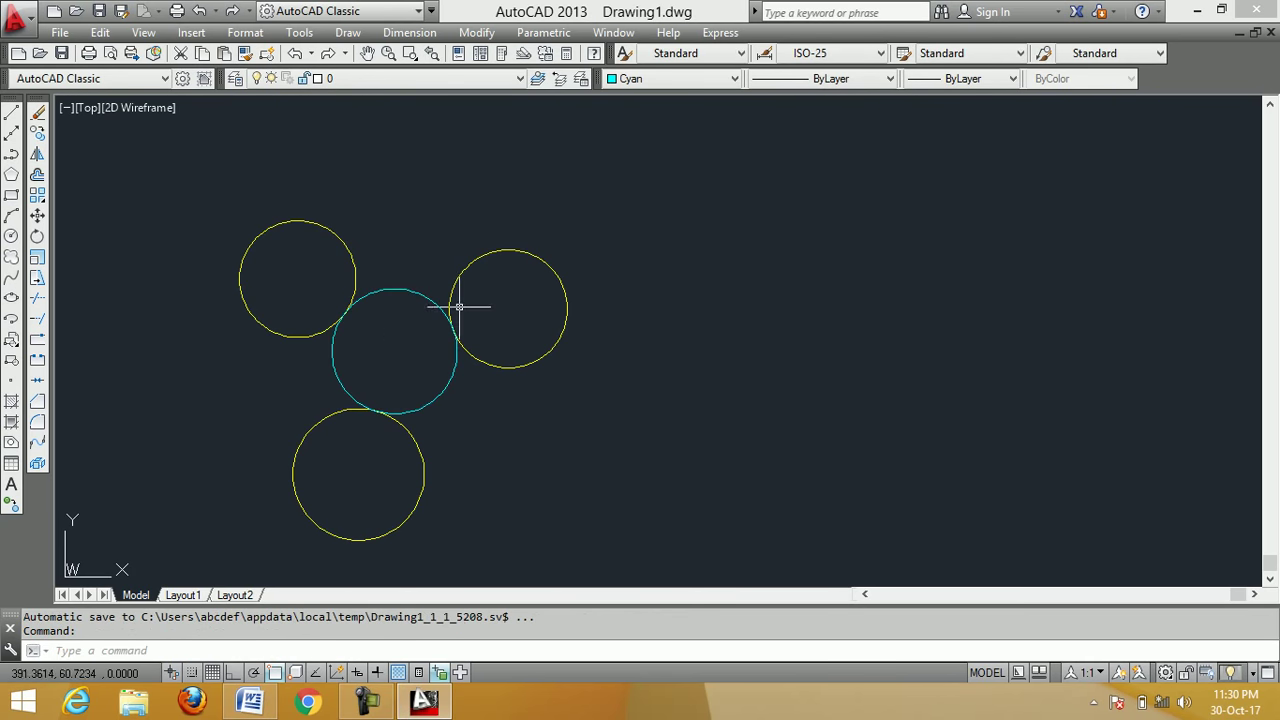
left_click(348, 32)
mouse_move(365, 301)
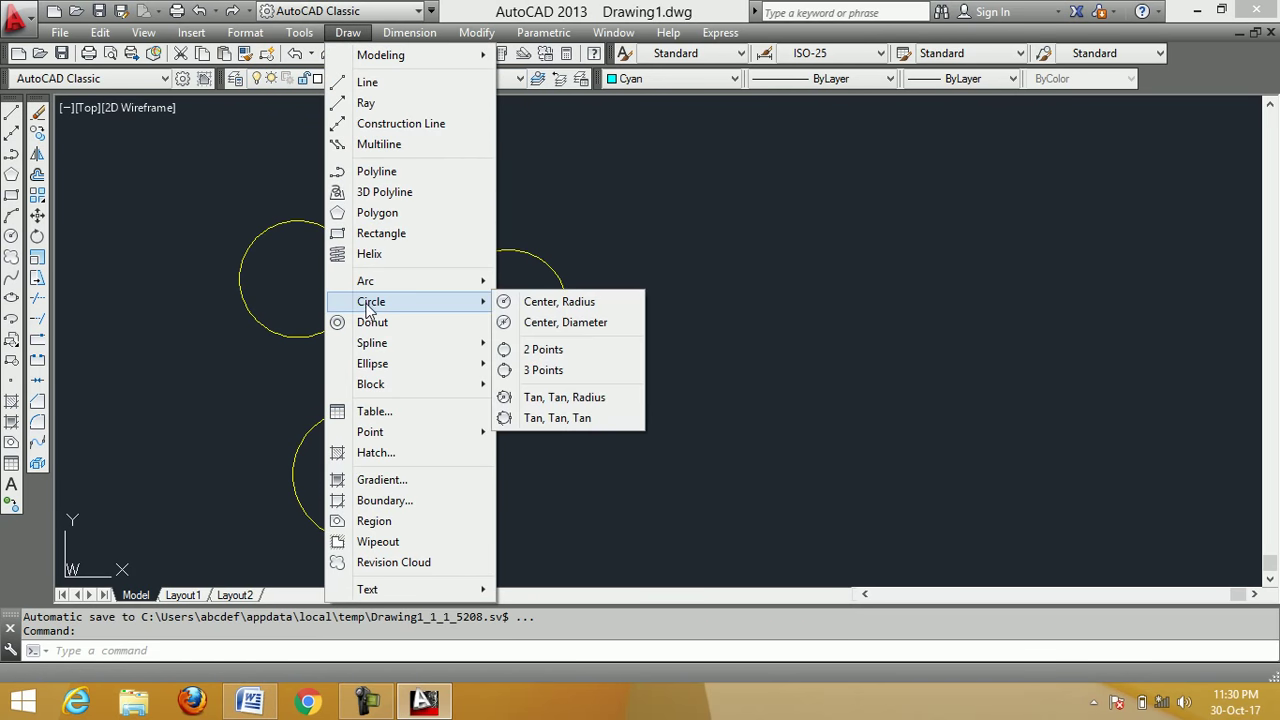
Draw a Tan, Tan, Tan circle touching the outer sides of all three yellow circles
left_click(568, 420)
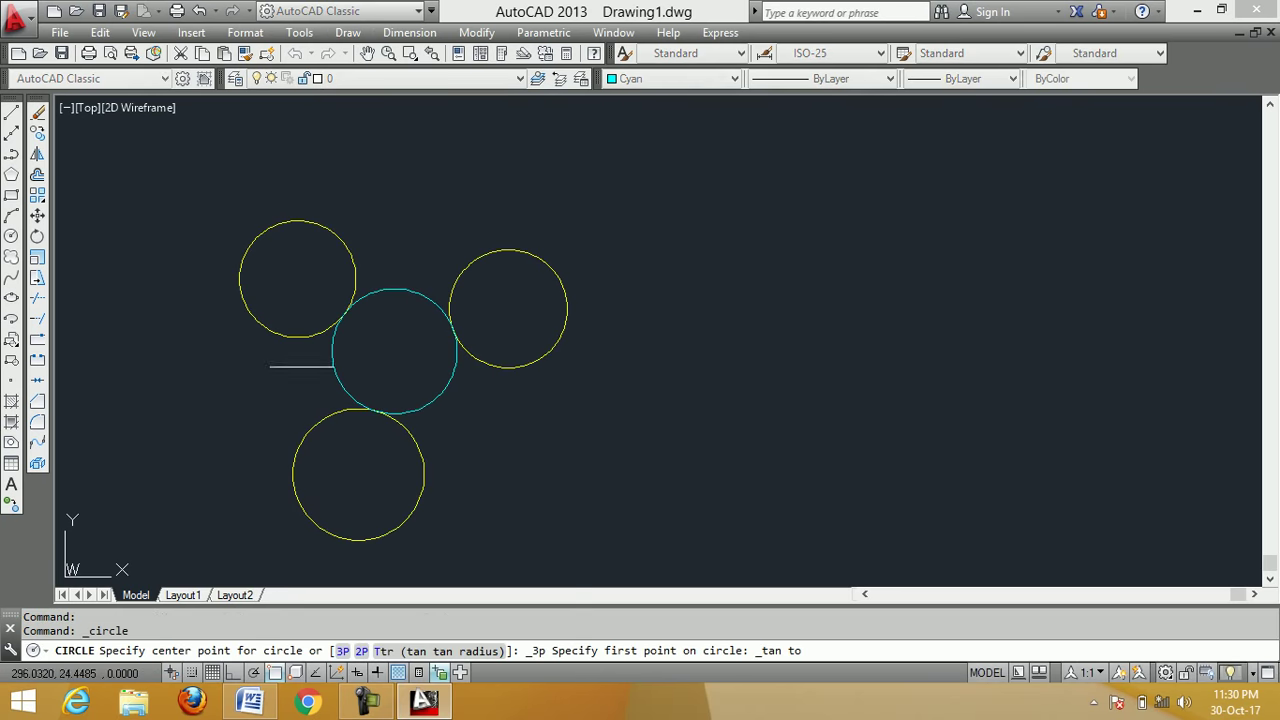
left_click(245, 248)
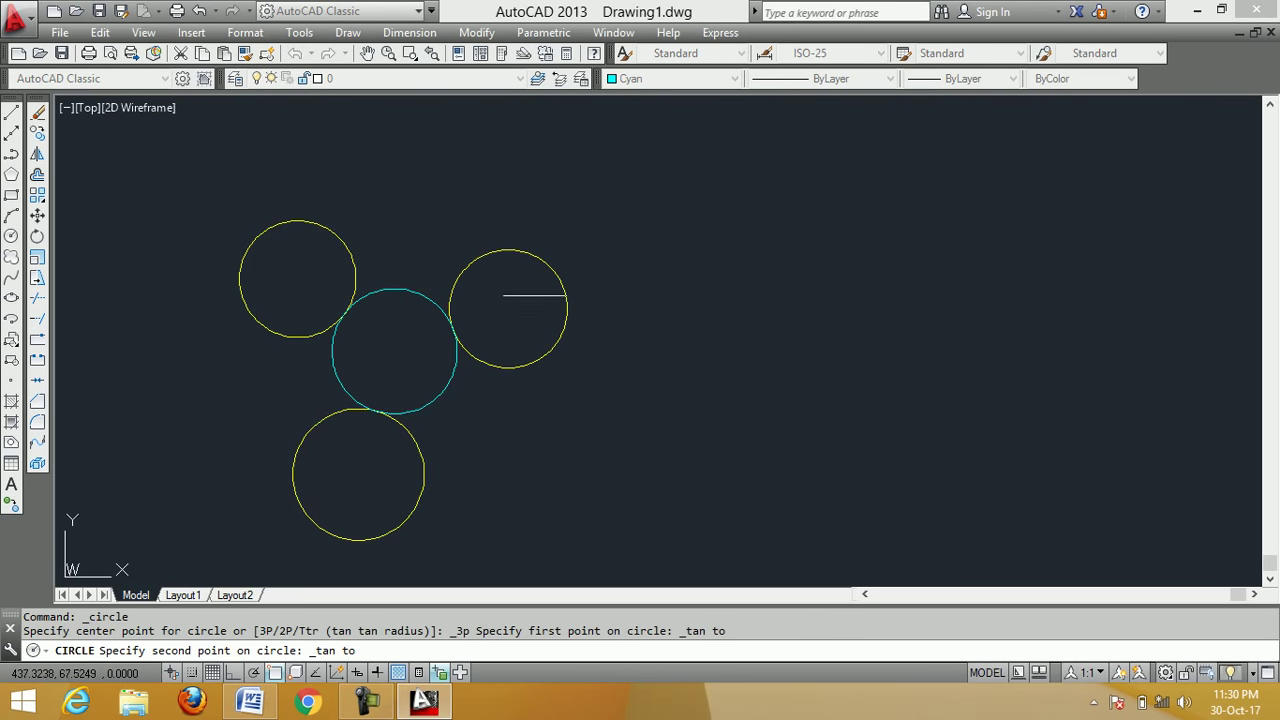
left_click(567, 299)
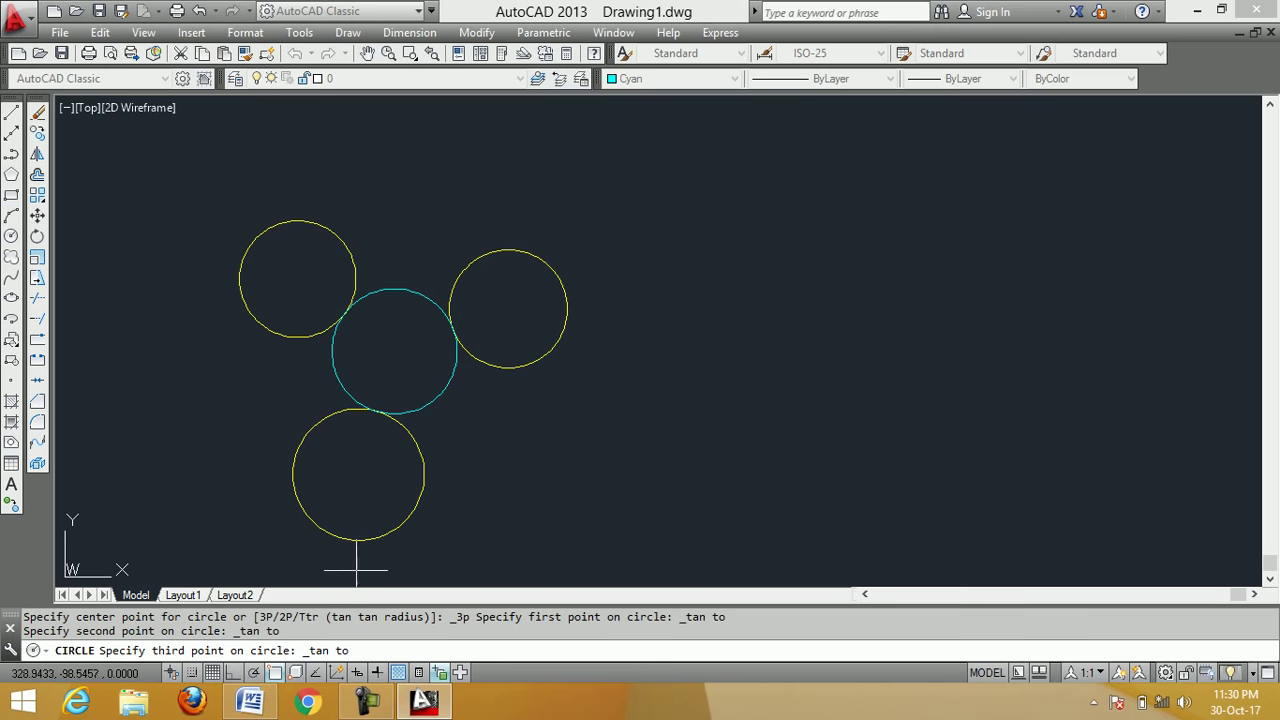
left_click(357, 533)
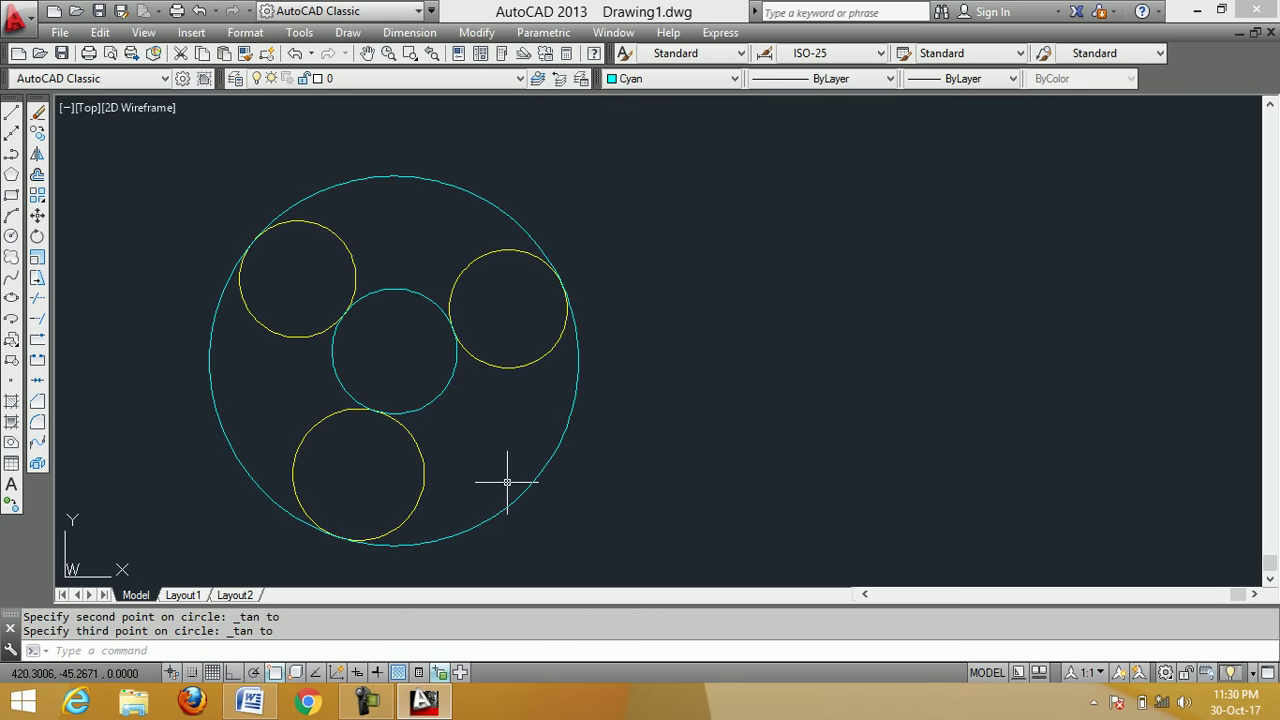
left_click(37, 116)
Select all five circles with a crossing window and erase them
left_click(627, 562)
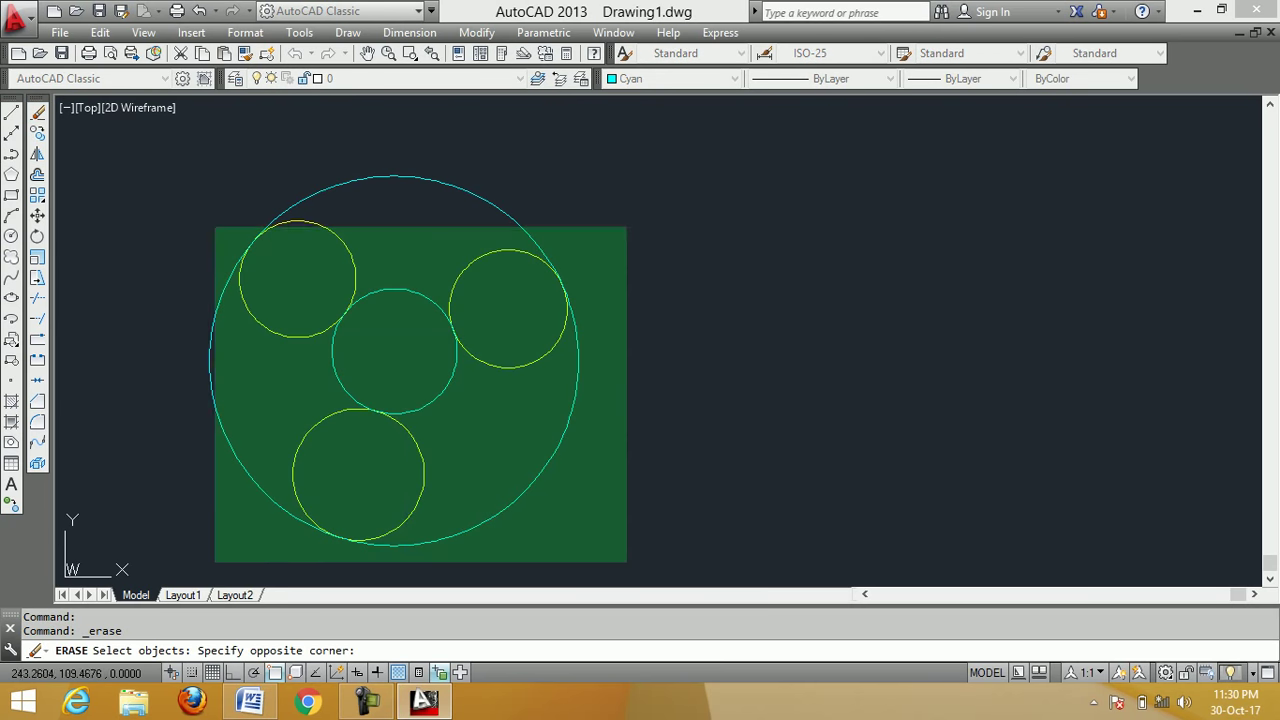
left_click(177, 151)
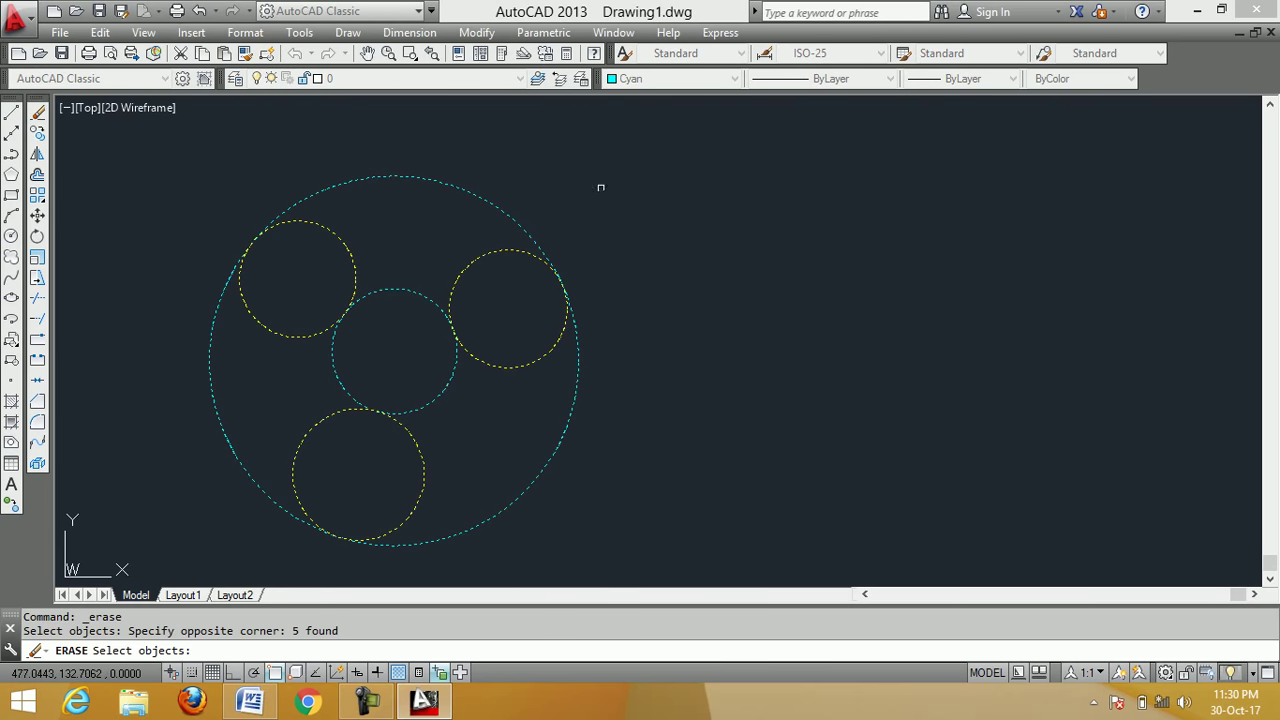
key("Return")
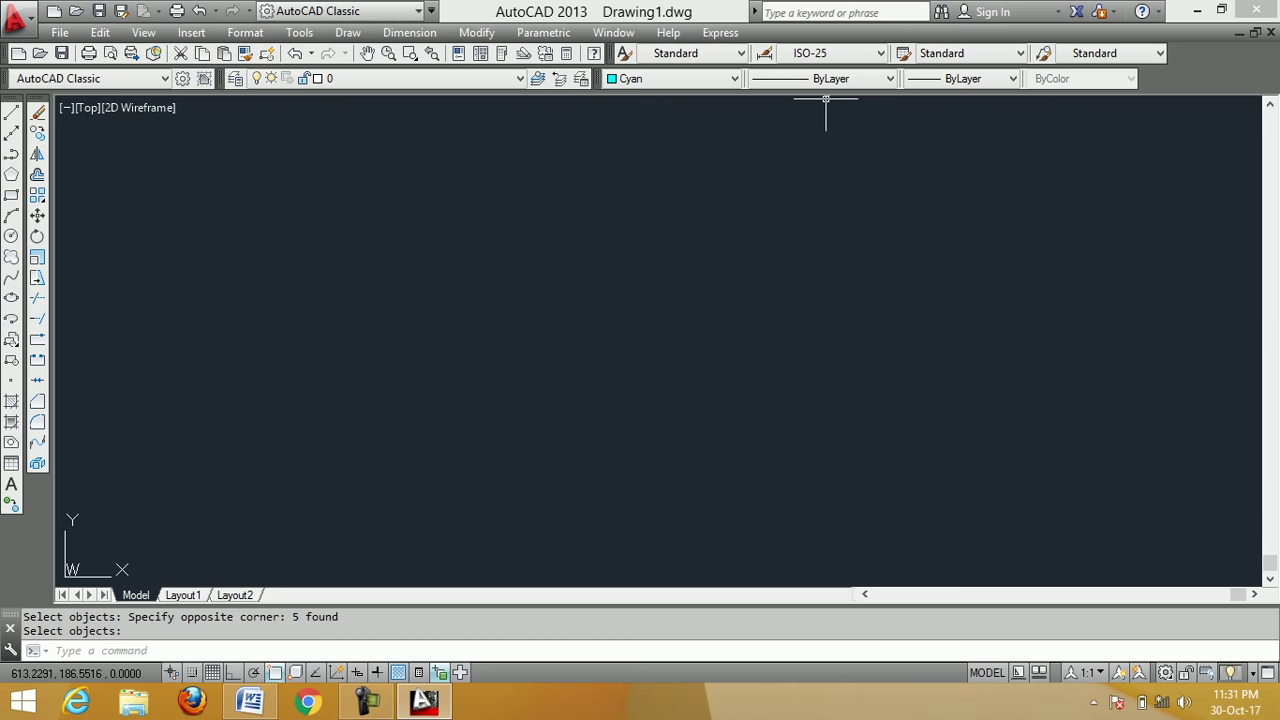
Set the new-object colour to ByLayer and draw a horizontal line with Ortho
left_click(690, 80)
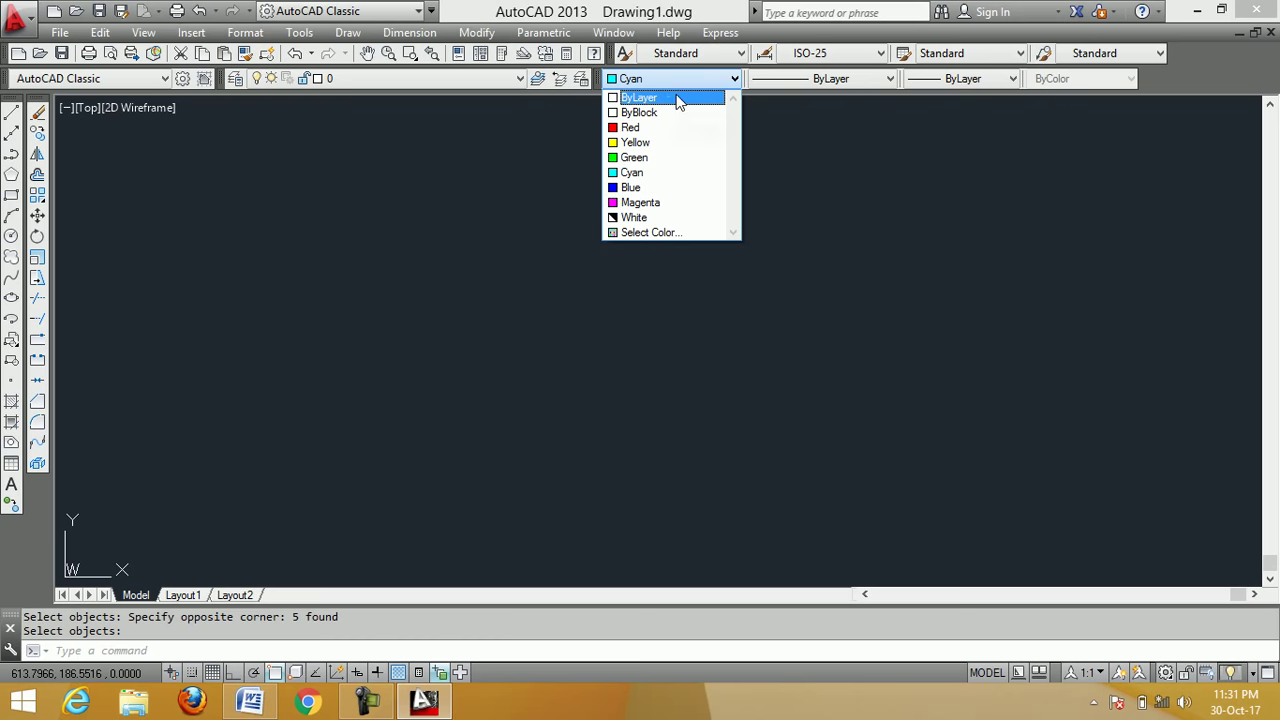
left_click(680, 97)
left_click(11, 112)
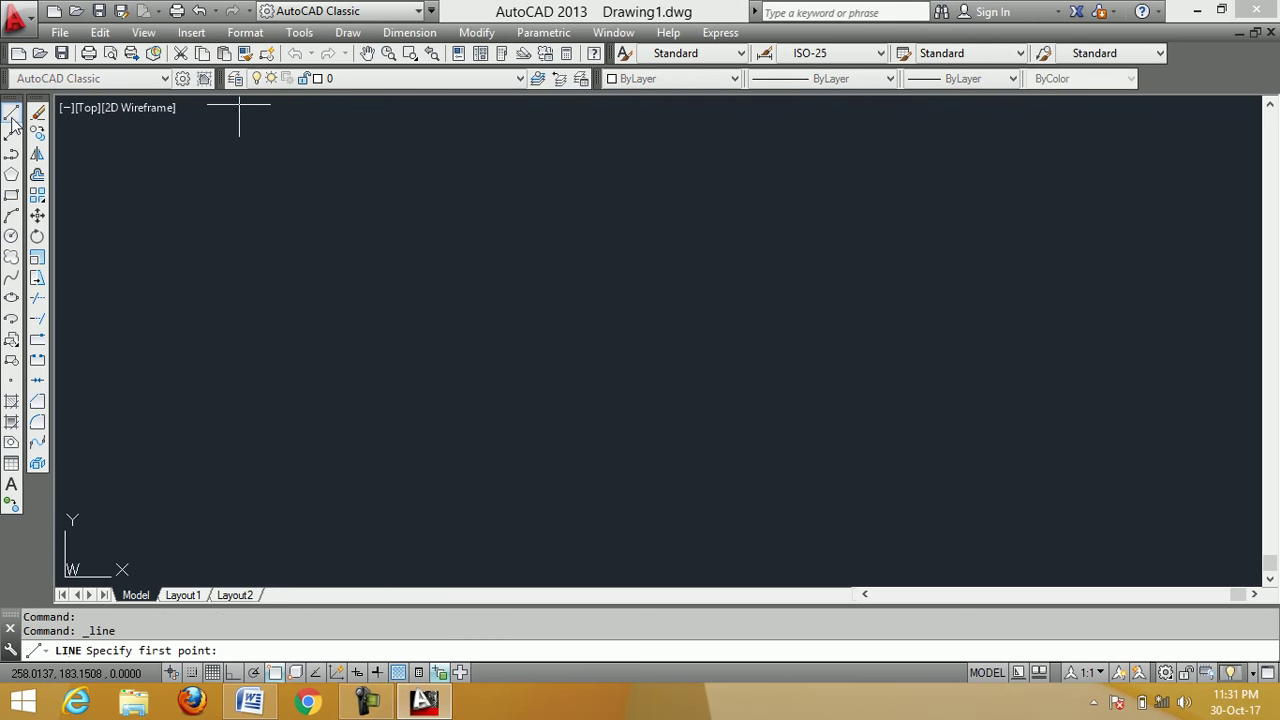
left_click(145, 316)
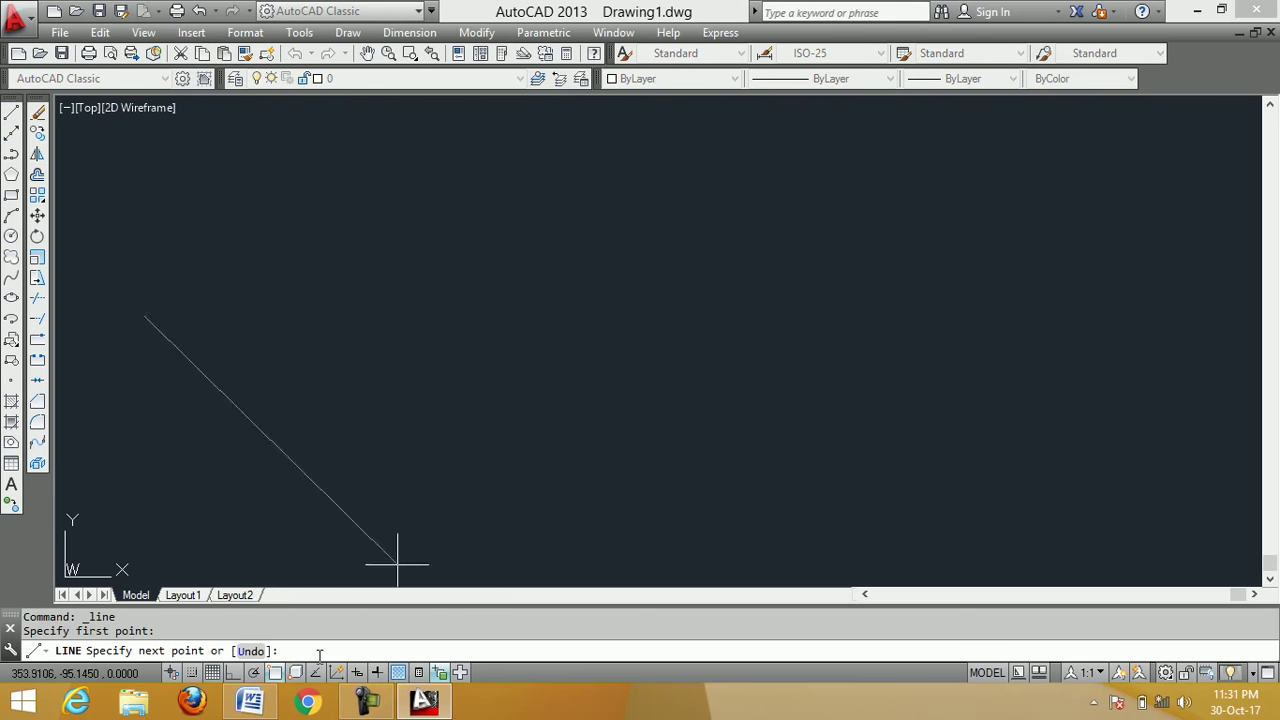
left_click(233, 672)
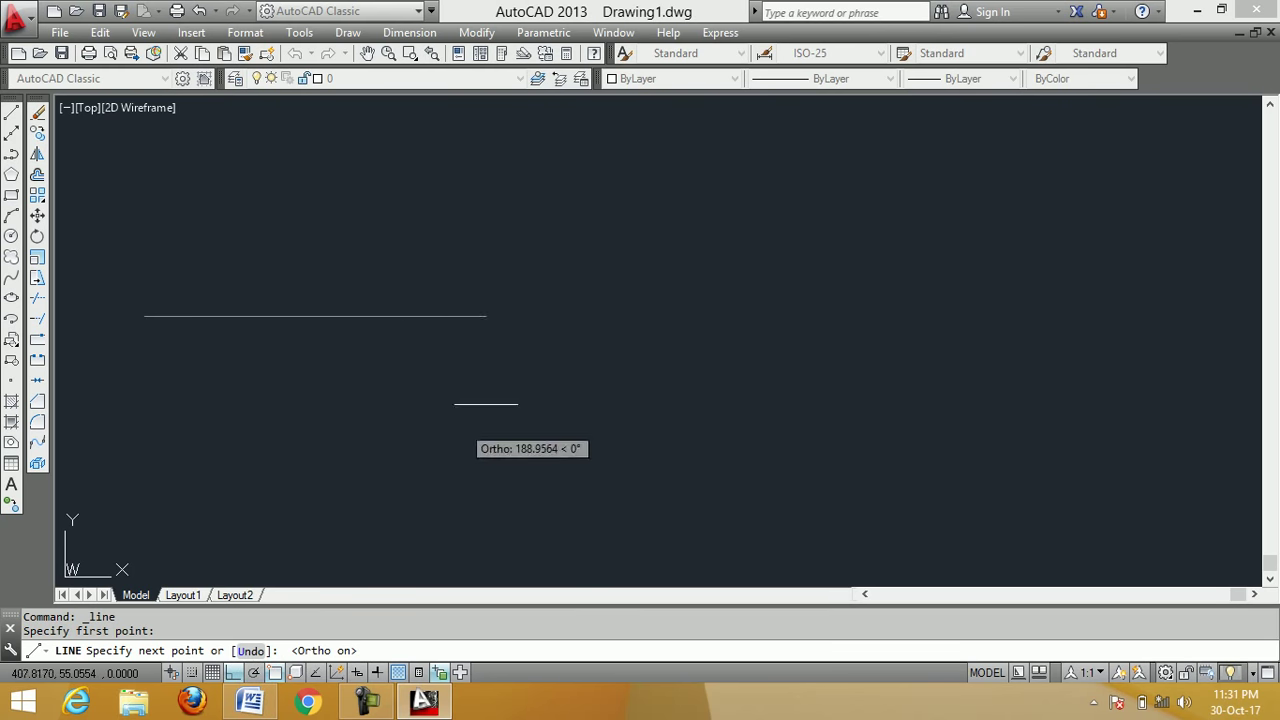
left_click(522, 340)
right_click(462, 390)
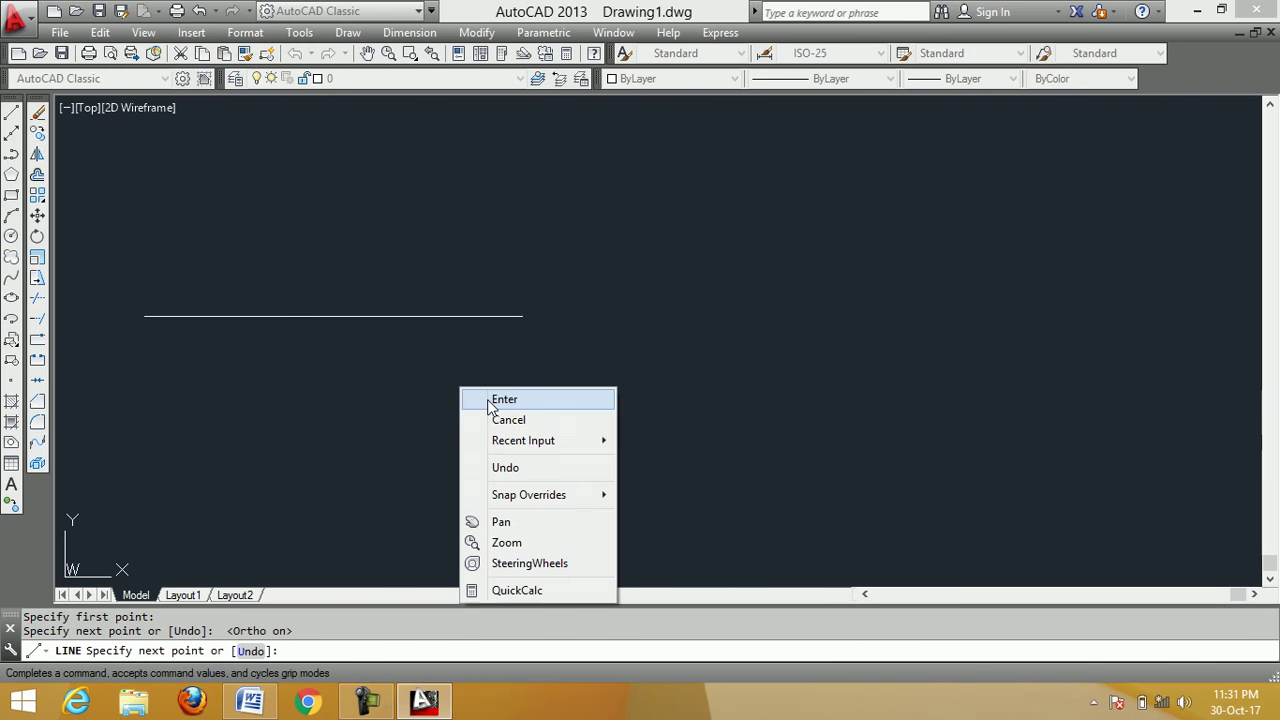
left_click(504, 400)
left_click(233, 673)
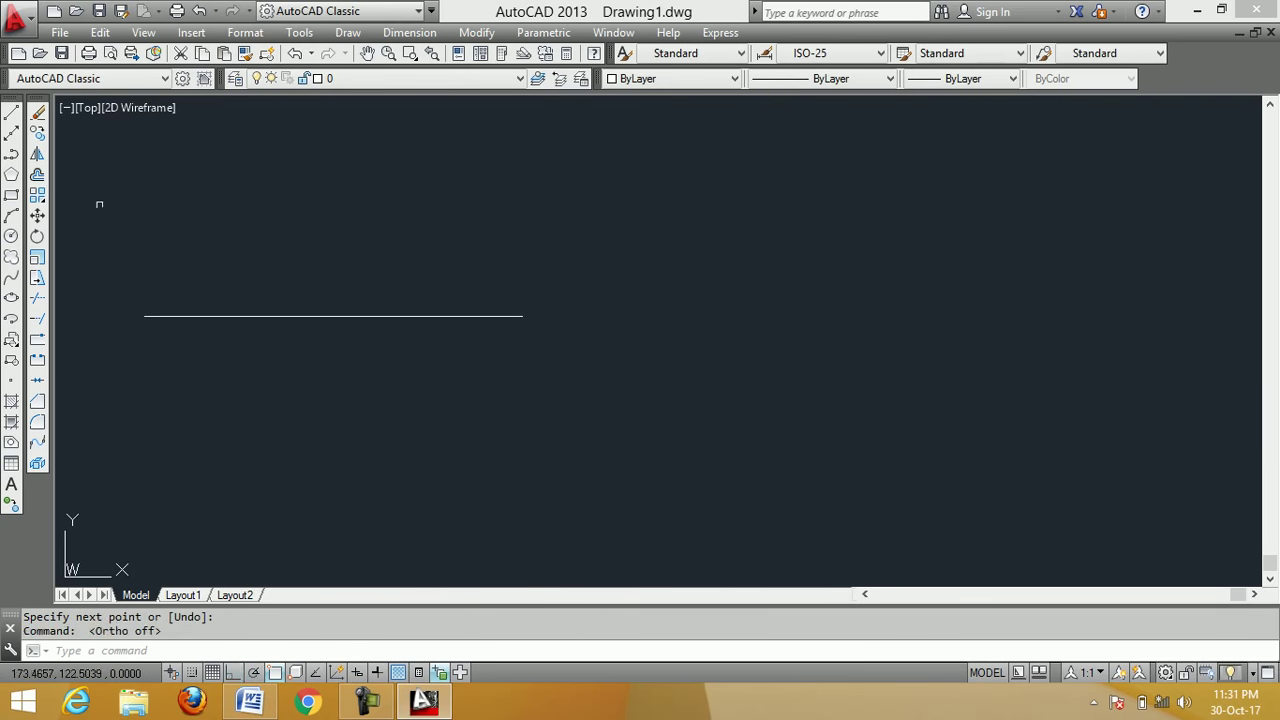
Draw a circle right of the line and a three-point arc beyond it
left_click(12, 237)
left_click(755, 317)
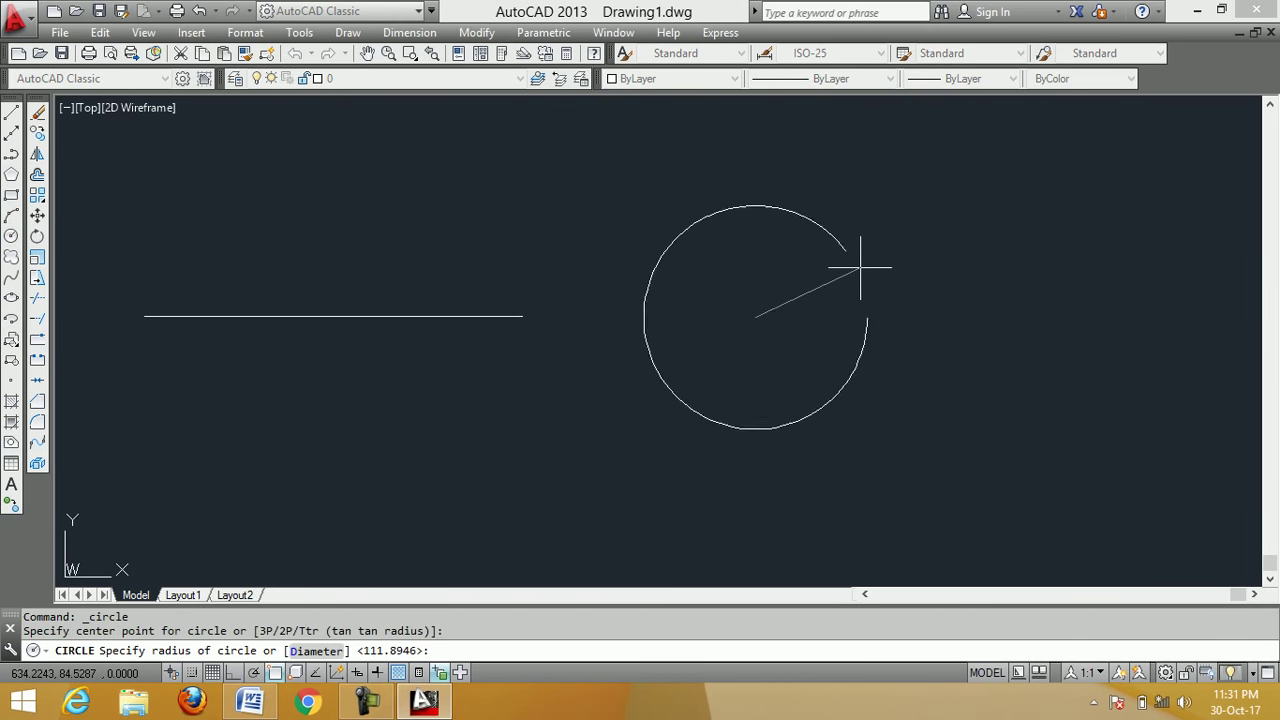
left_click(860, 267)
left_click(12, 277)
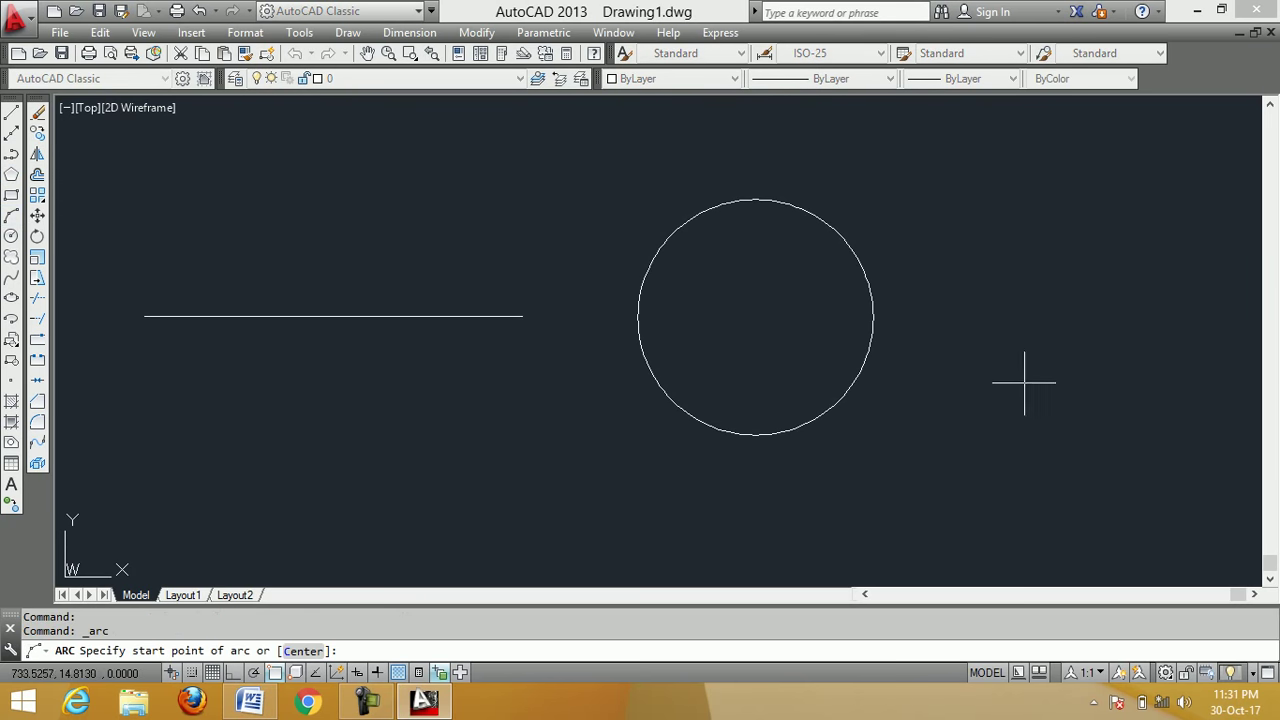
left_click(990, 370)
left_click(1084, 269)
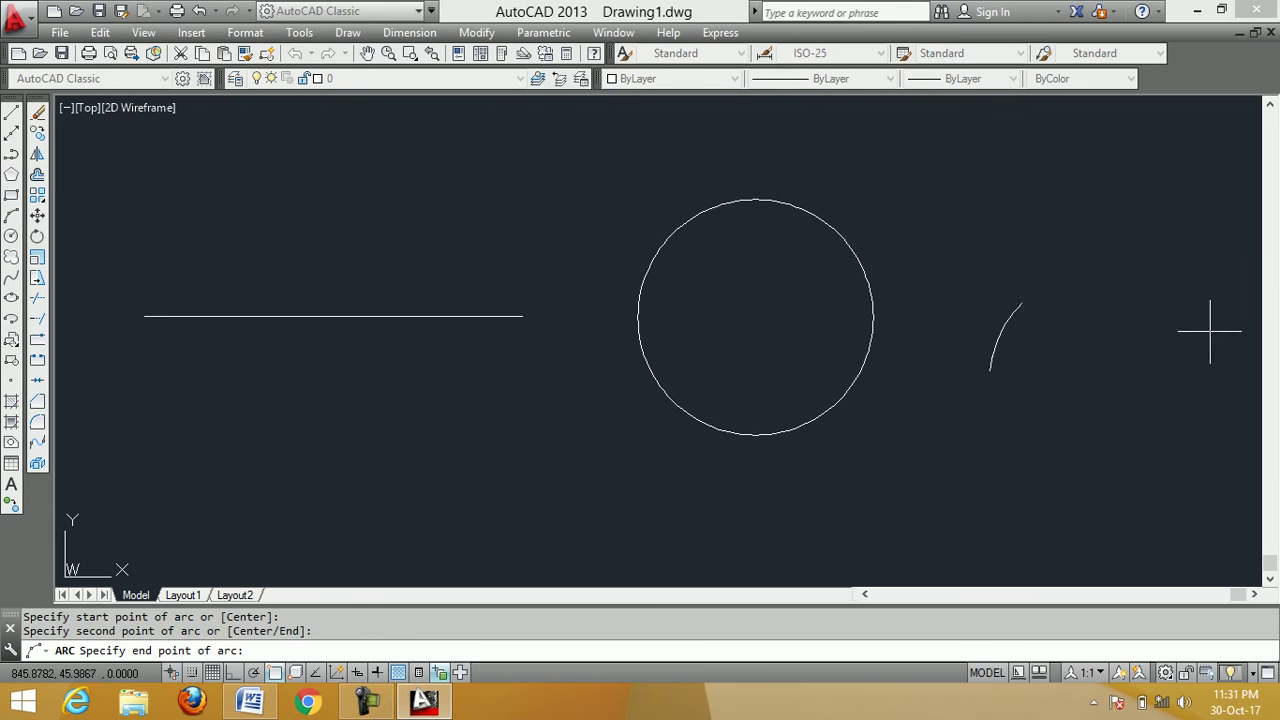
left_click(1218, 342)
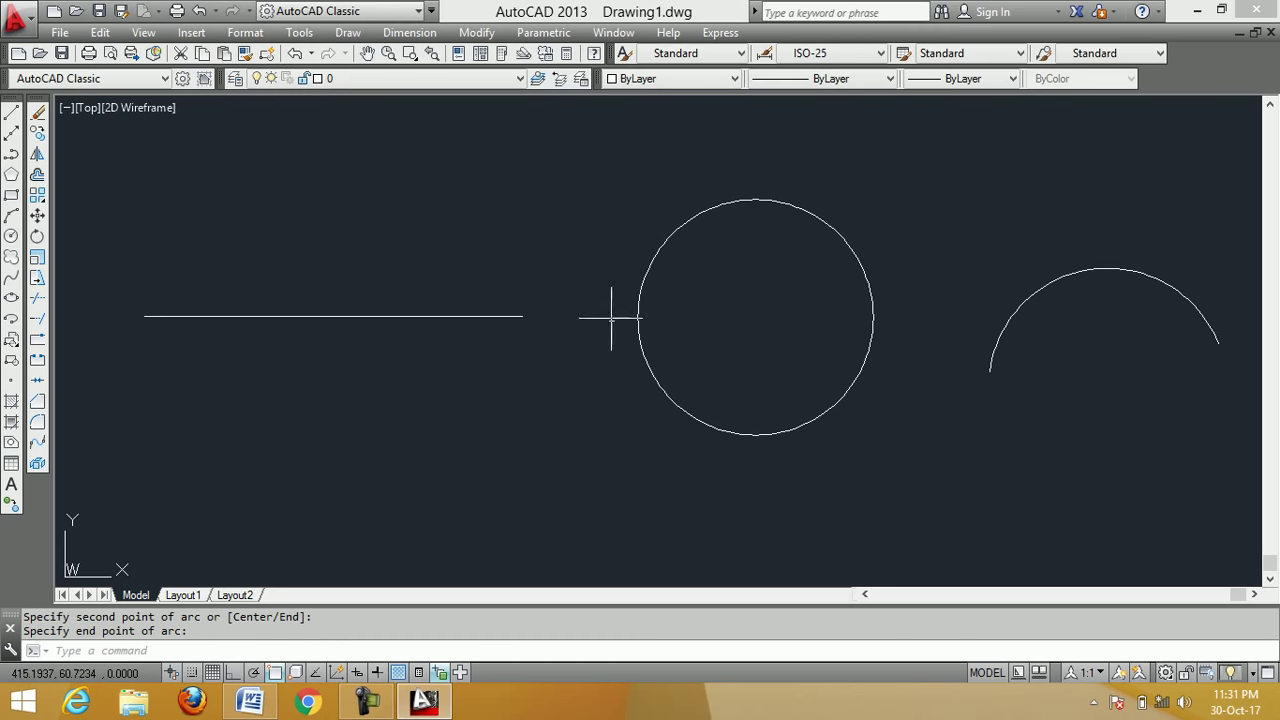
Offset the line upward, plus the circle and the arc, each at distance 30
left_click(37, 176)
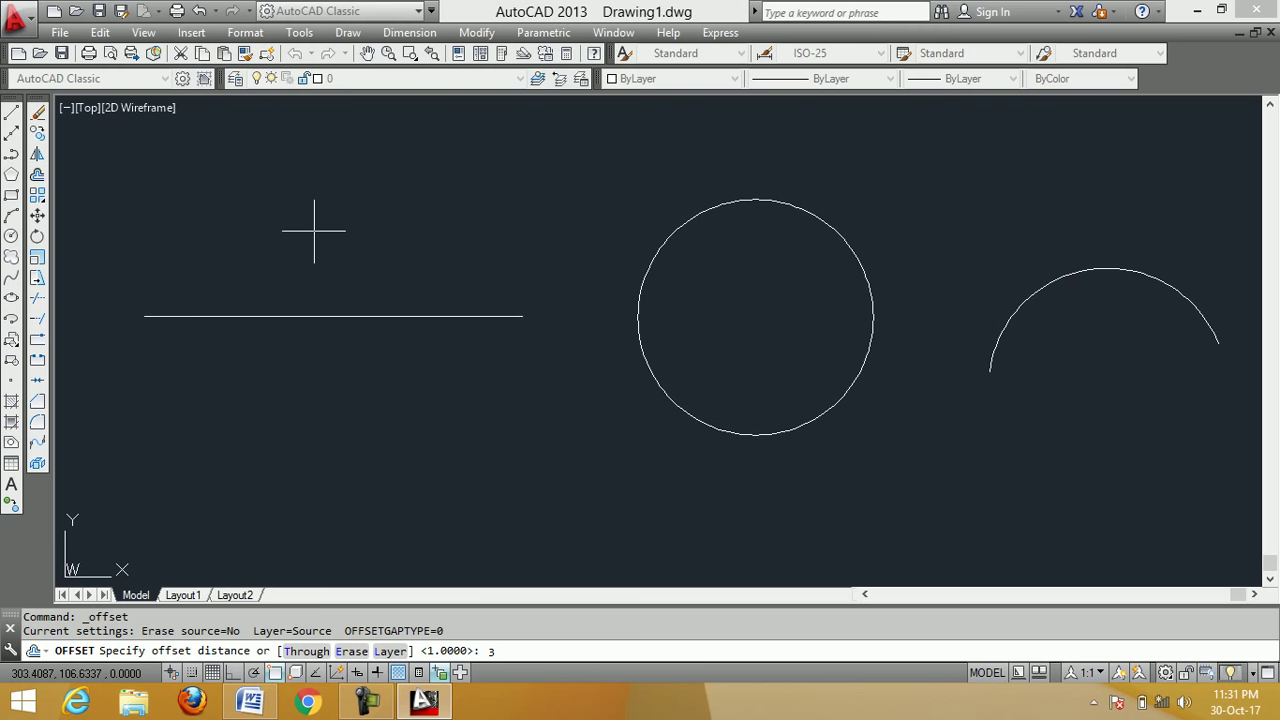
key("Return")
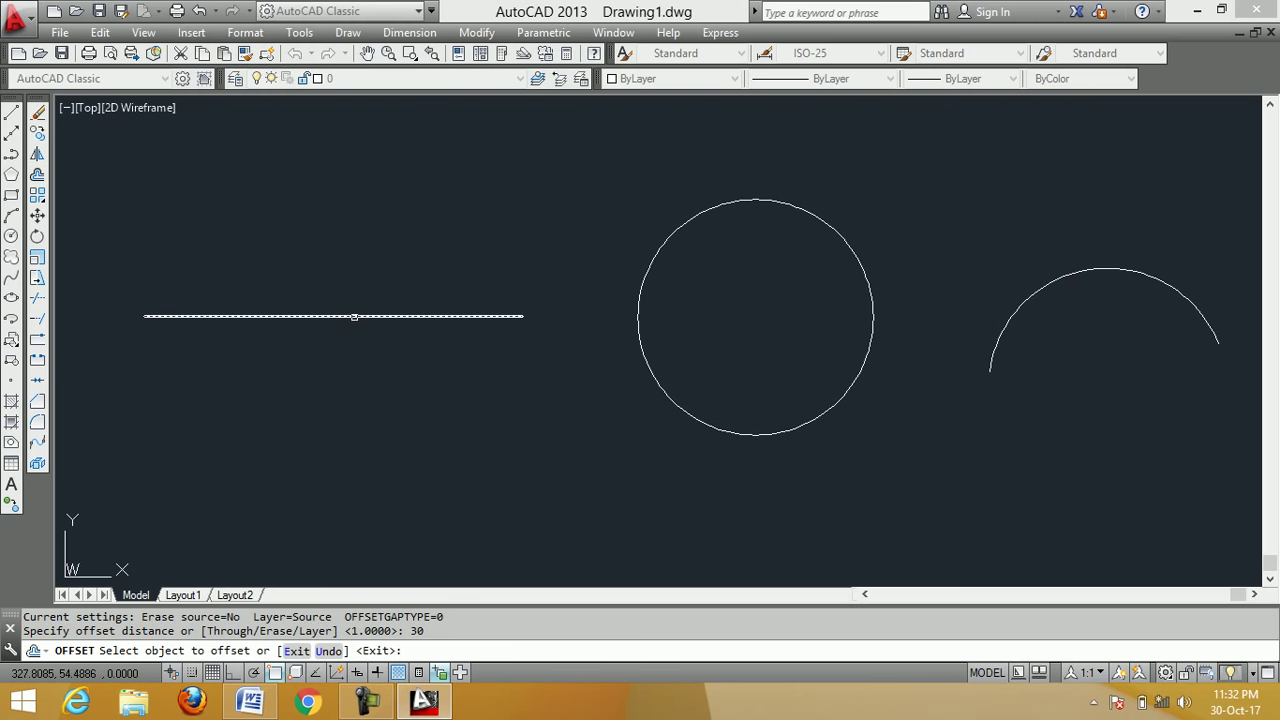
left_click(354, 317)
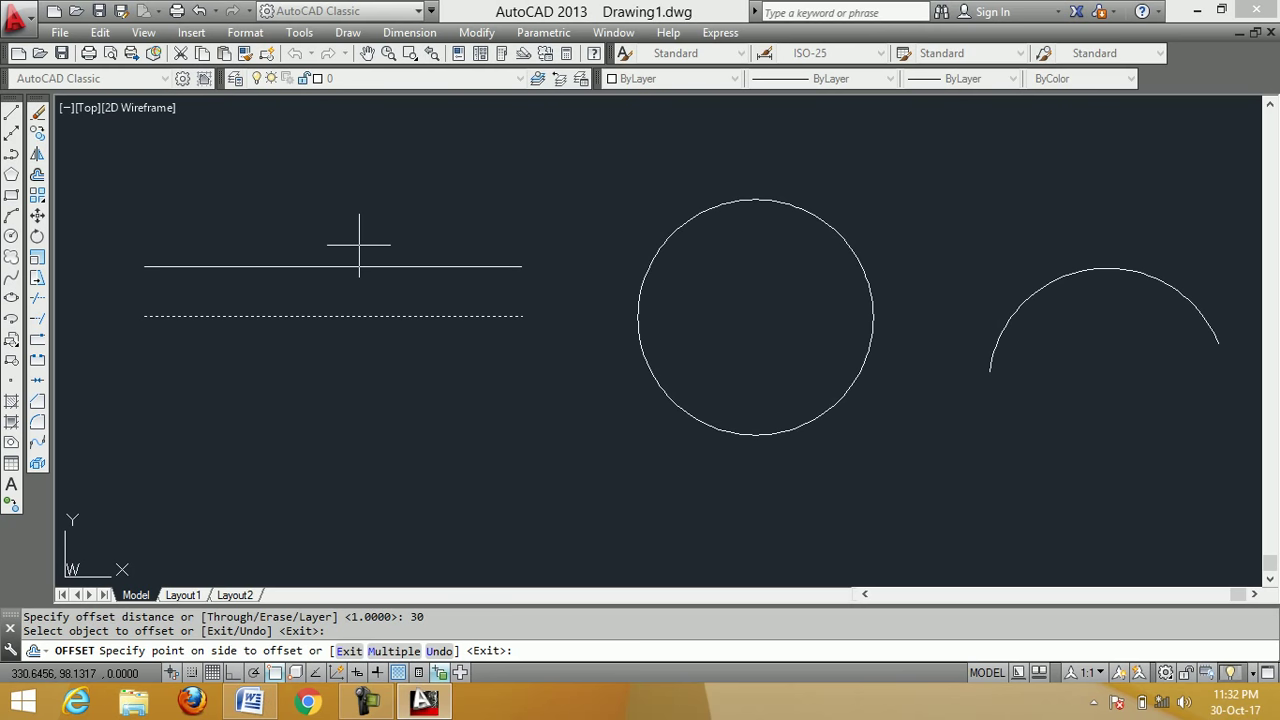
left_click(336, 148)
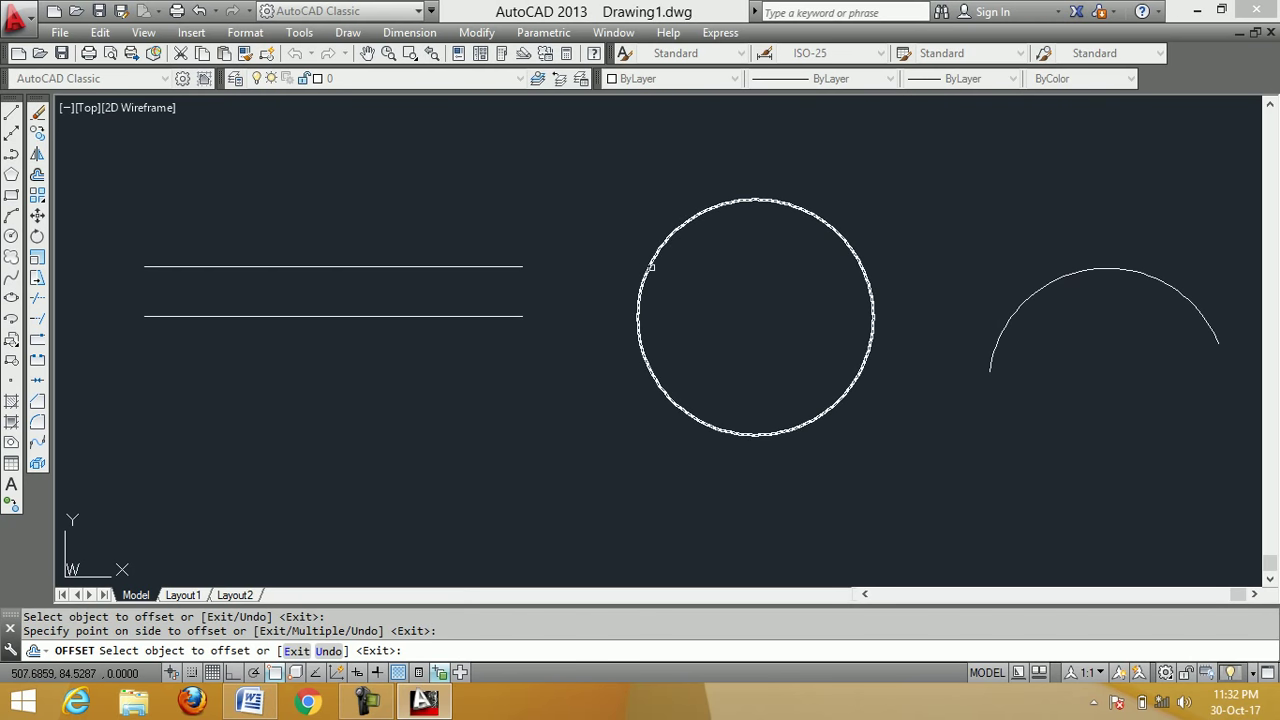
left_click(654, 252)
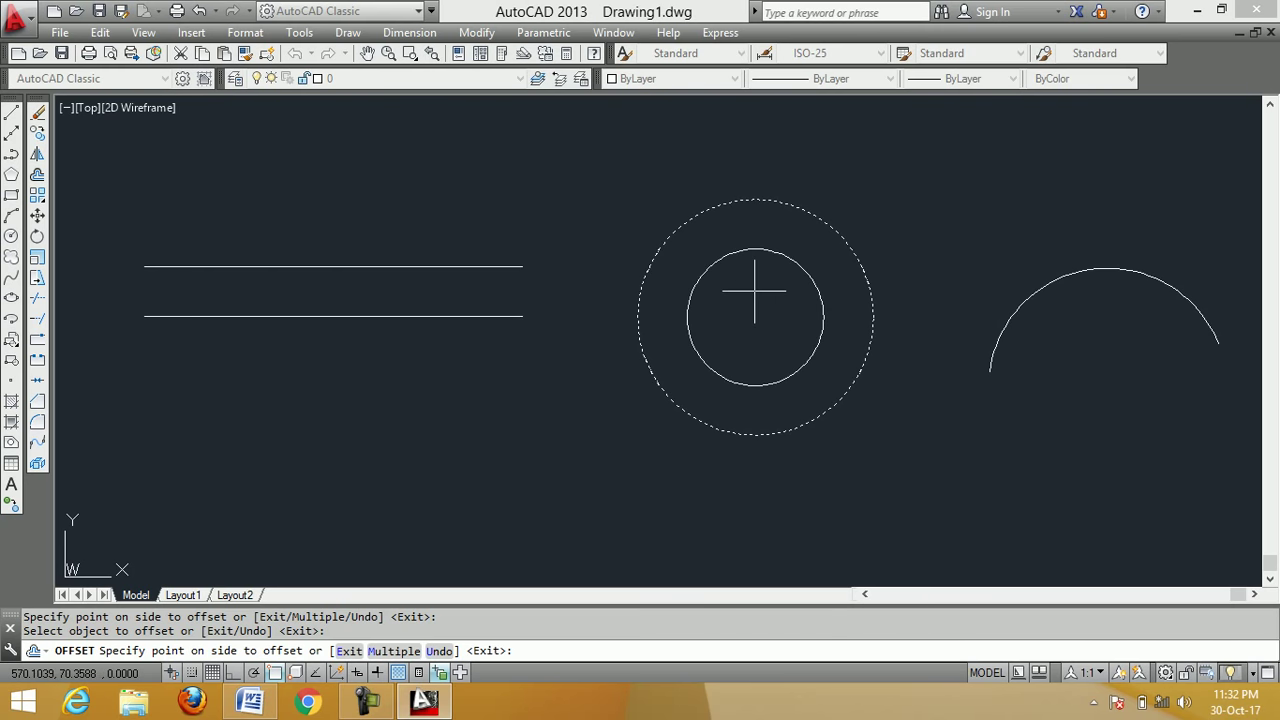
left_click(755, 291)
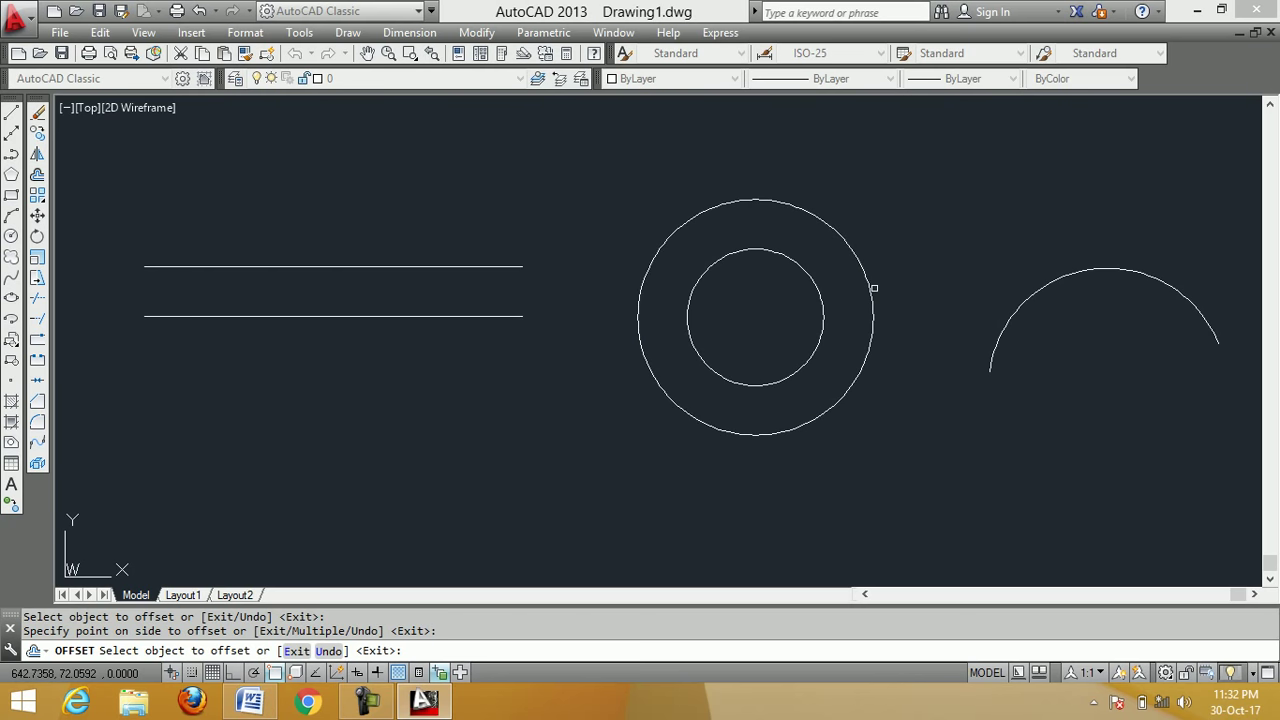
left_click(1180, 295)
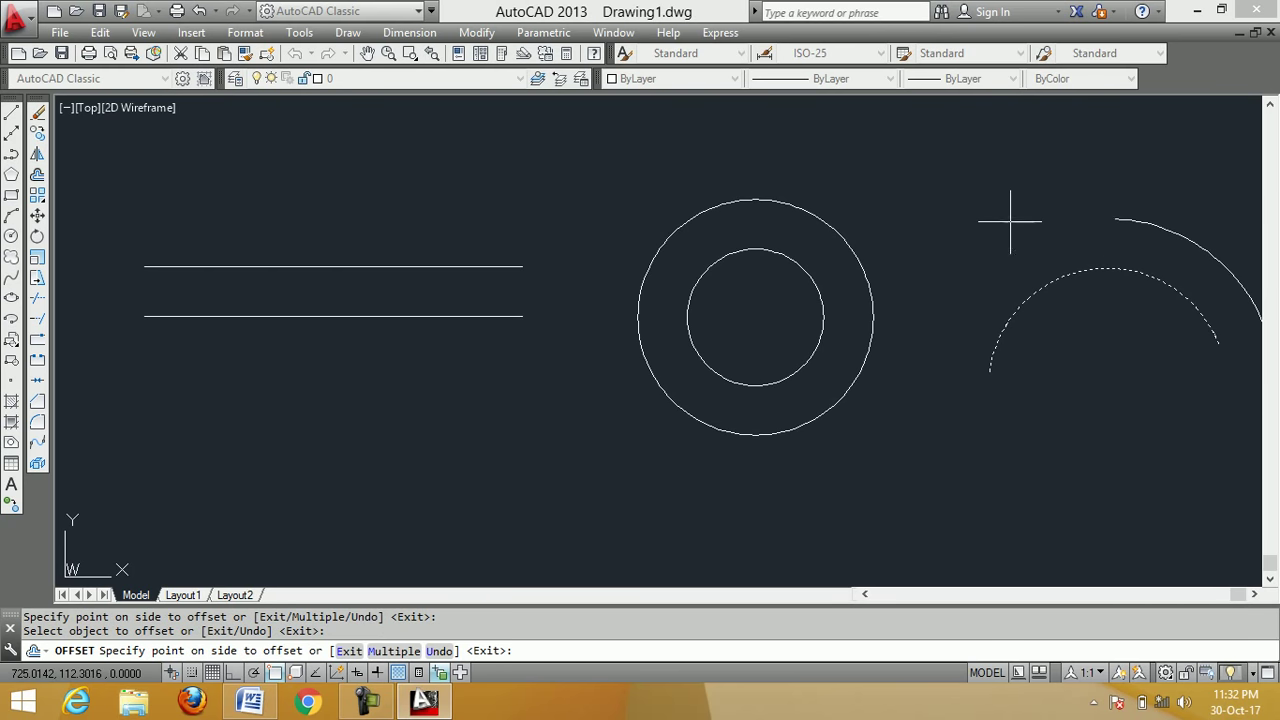
left_click(988, 175)
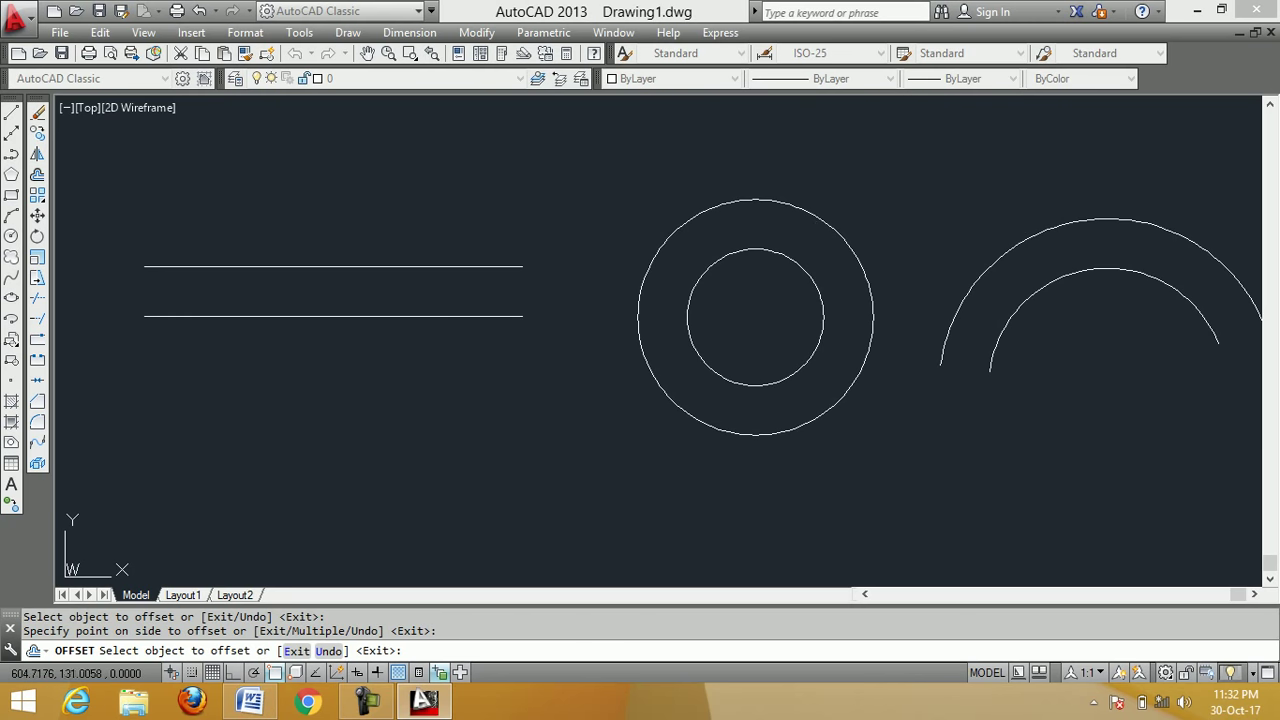
End the offset and erase the upper line, outer circle and outer arc
right_click(812, 163)
left_click(829, 185)
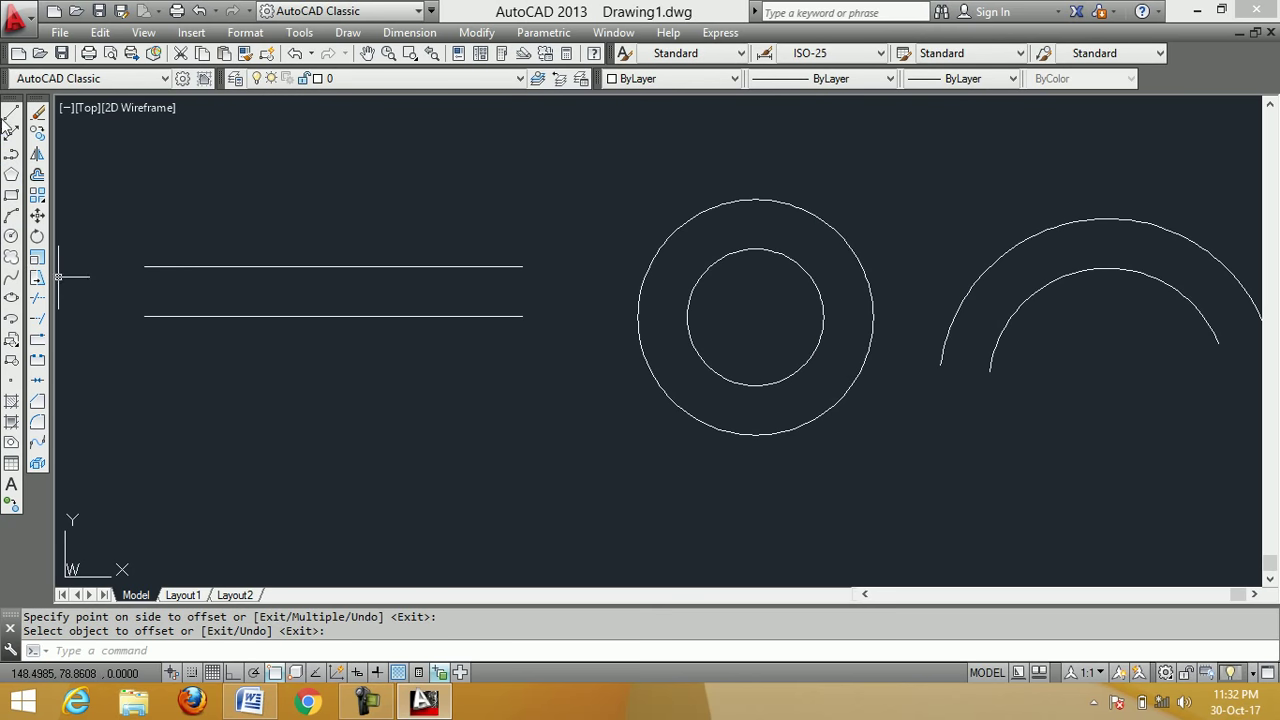
left_click(37, 116)
left_click(337, 286)
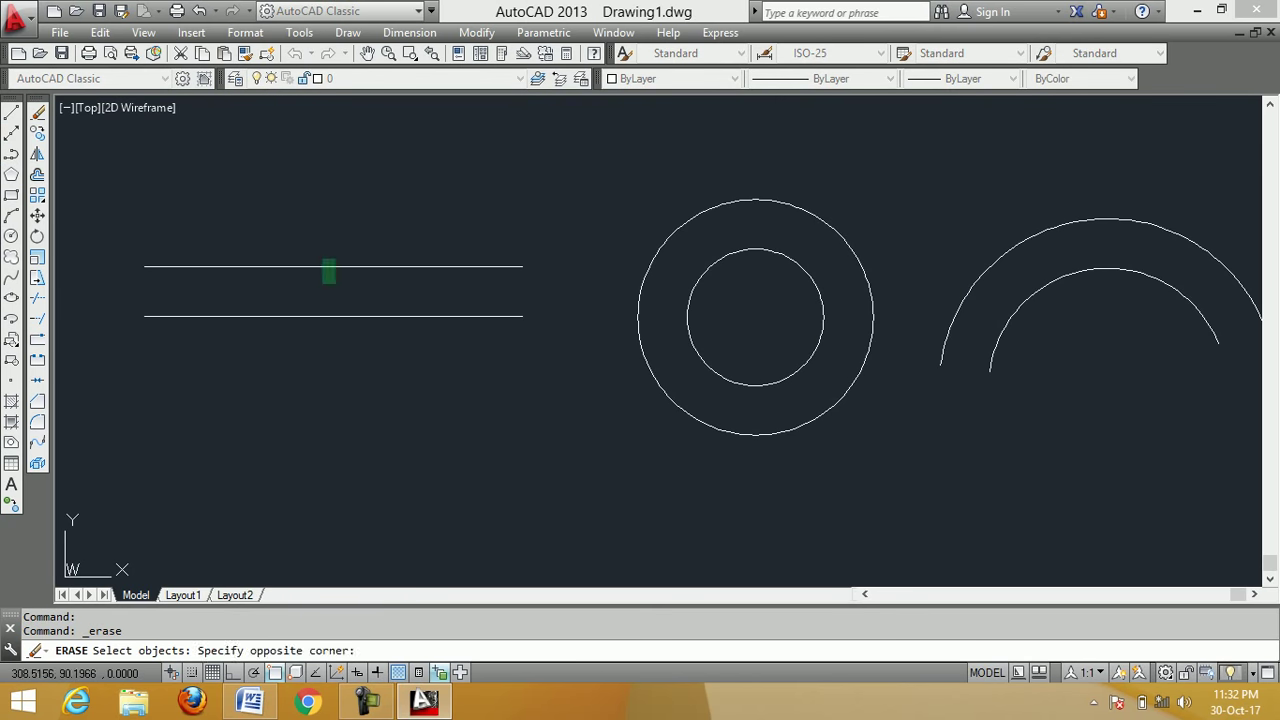
left_click(305, 230)
left_click(720, 235)
left_click(657, 189)
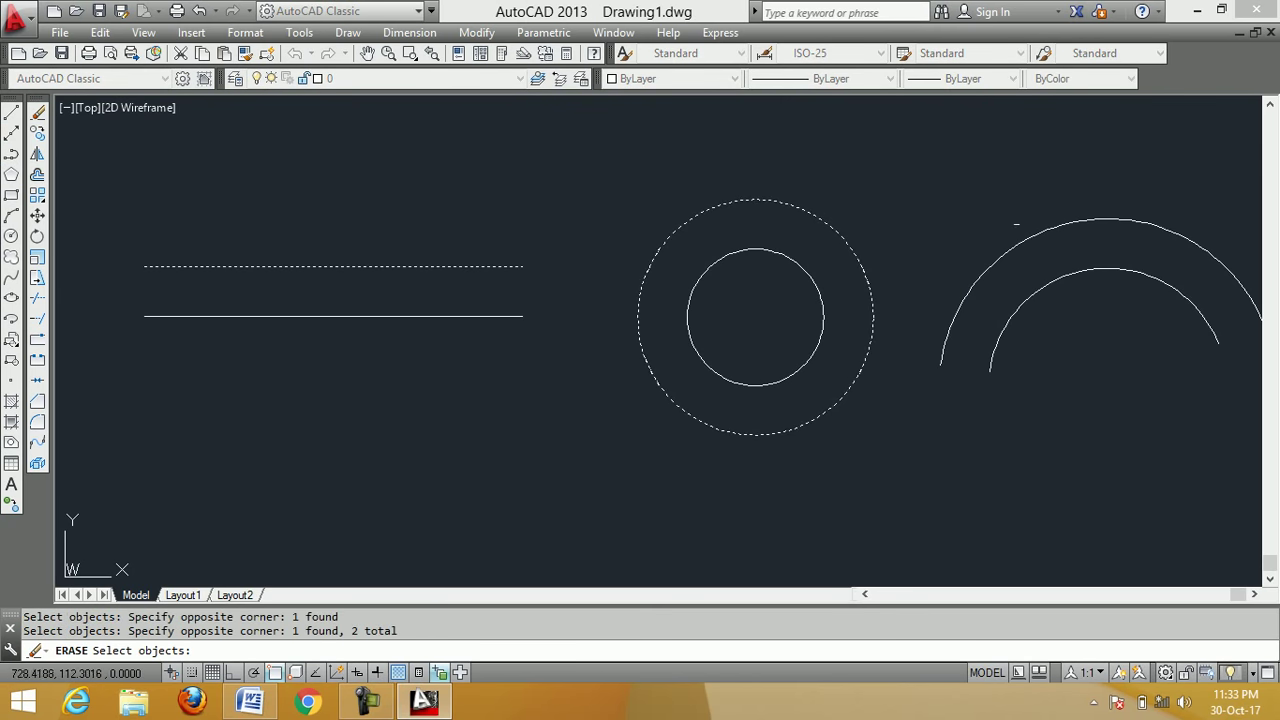
left_click(1039, 259)
left_click(996, 203)
key("Return")
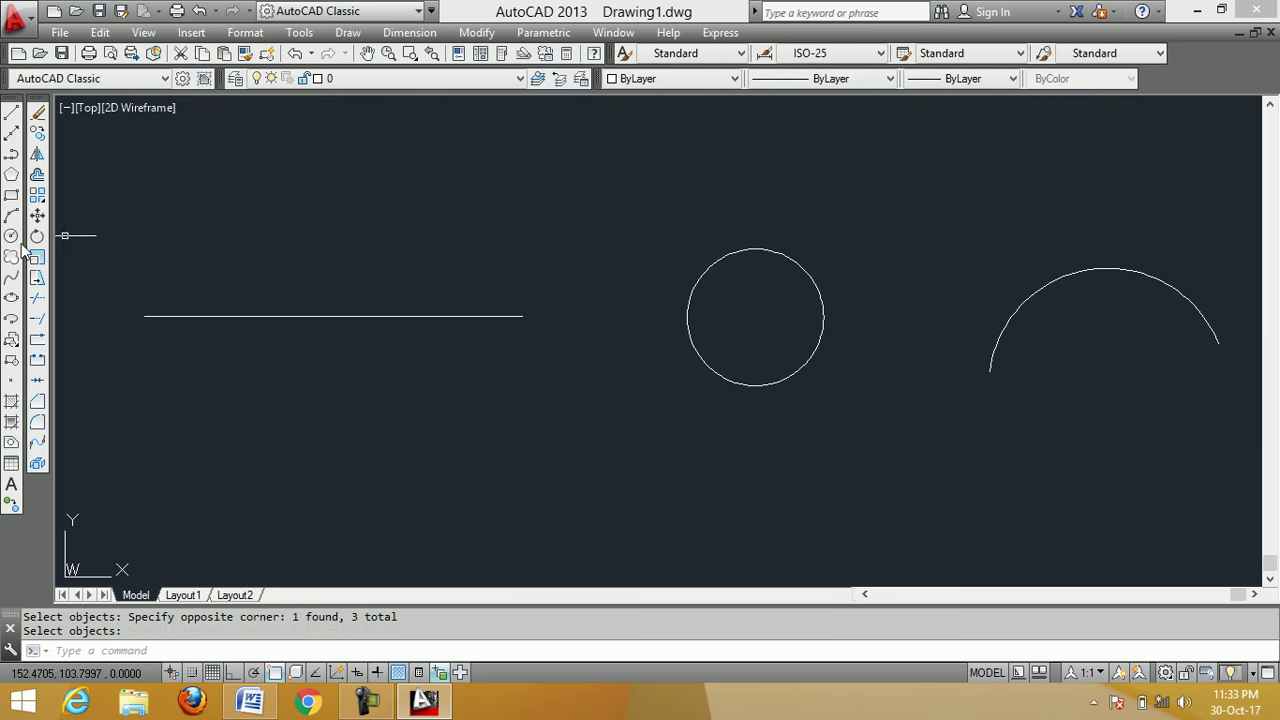
Offset the line by 20 to add a parallel copy above it
left_click(37, 176)
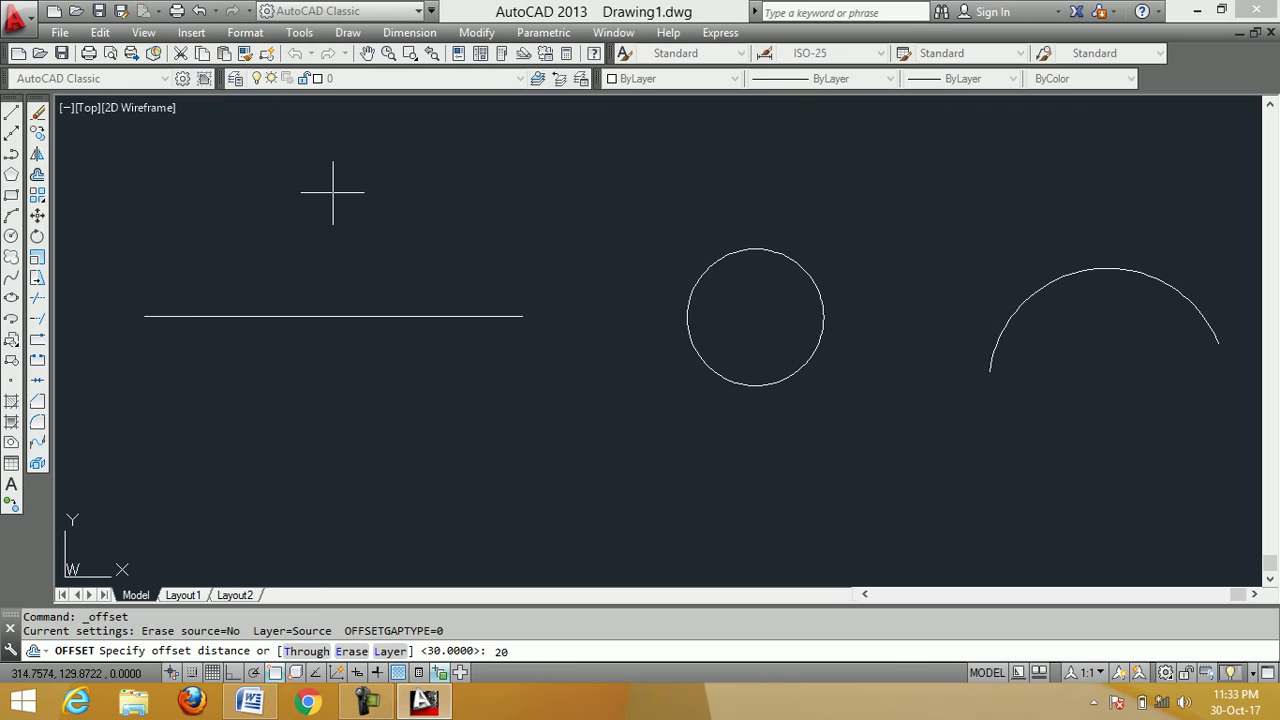
type("20")
key("Return")
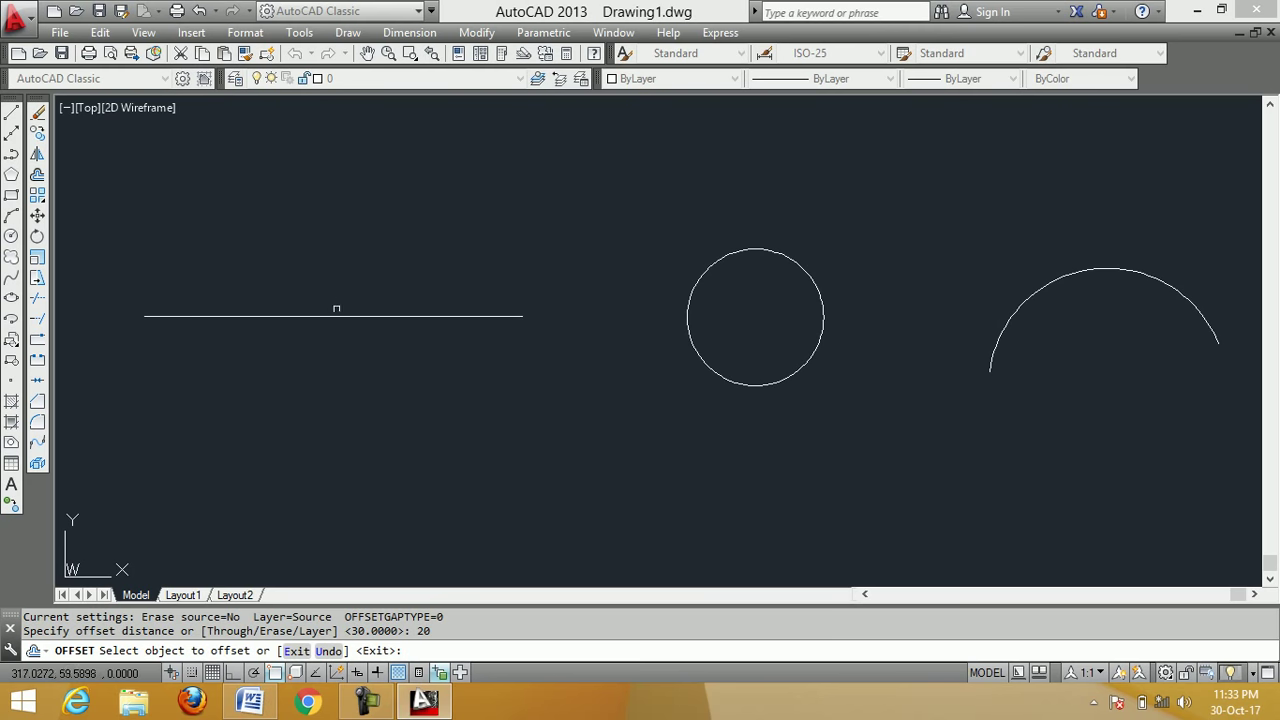
left_click(344, 317)
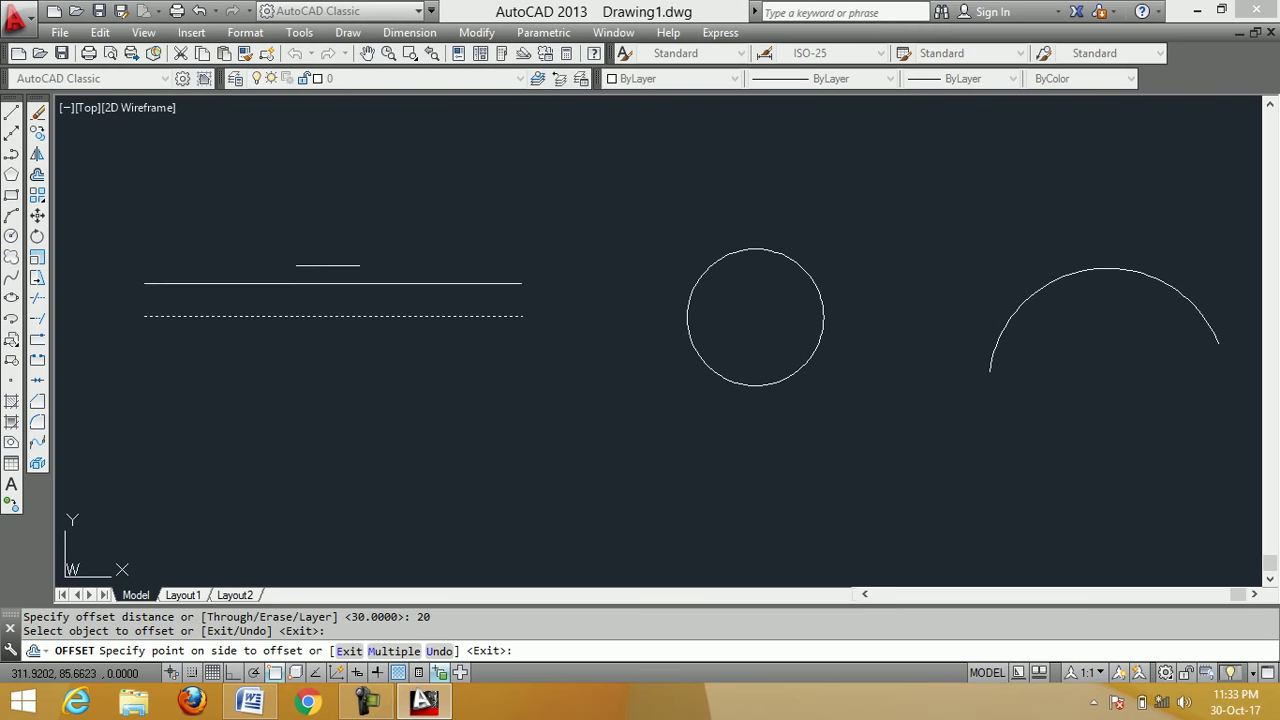
left_click(340, 212)
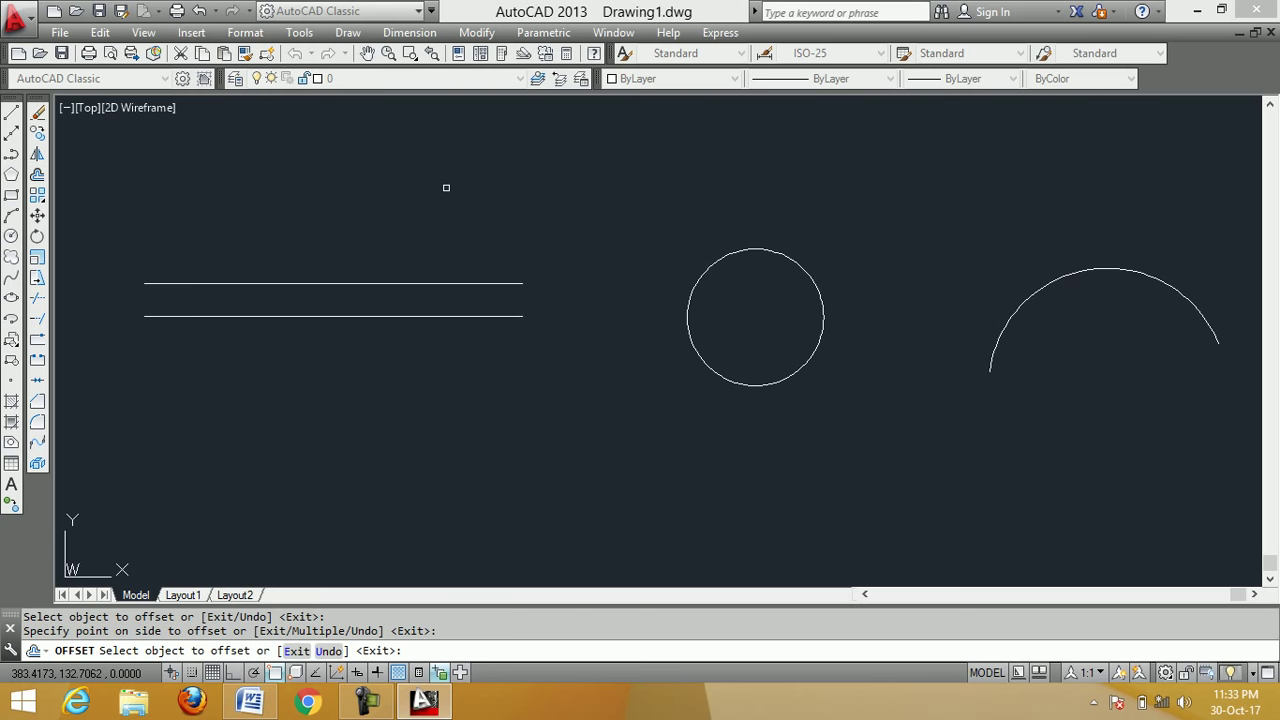
key("Return")
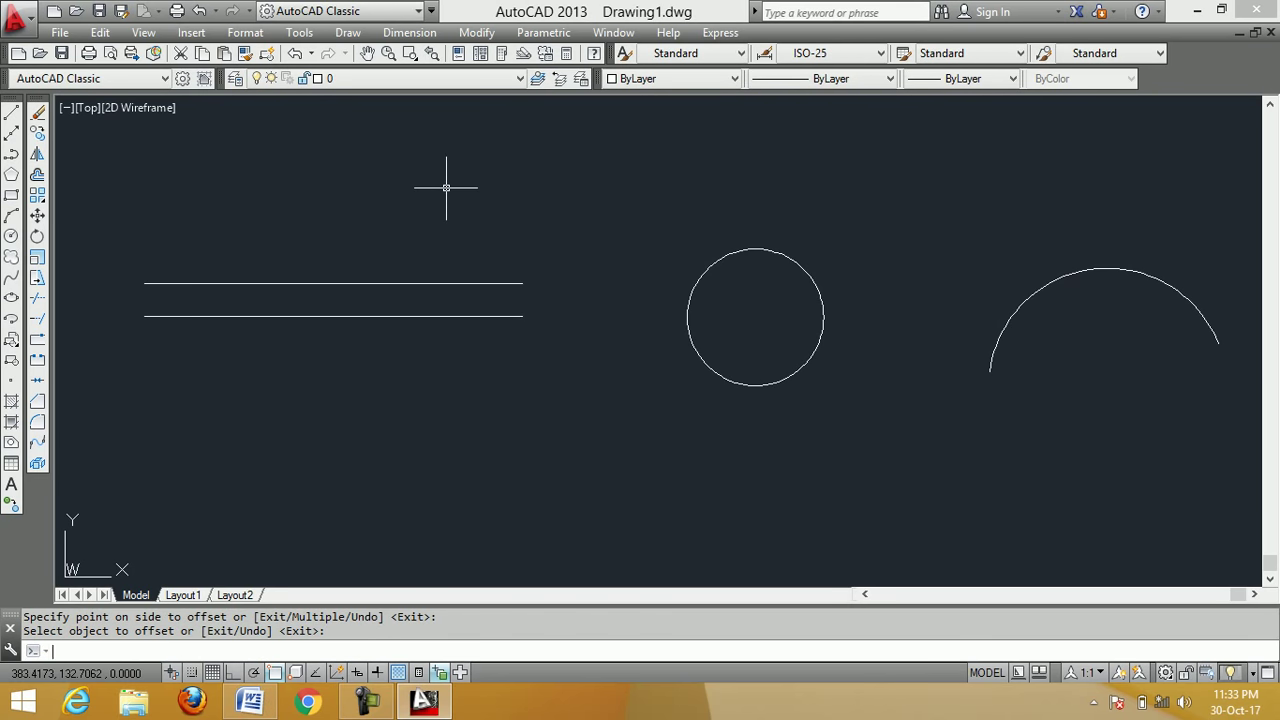
Offset the circle by 30 to add a larger concentric circle outside it
left_click(37, 178)
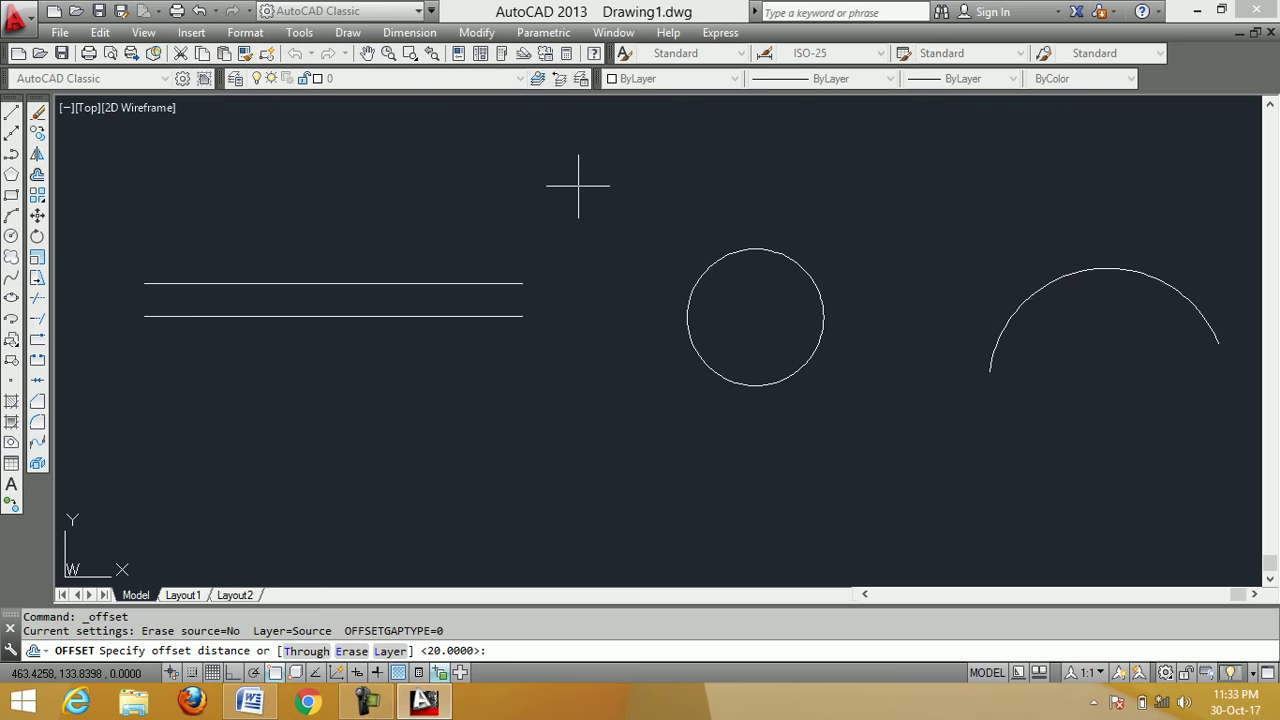
type("30")
key("Return")
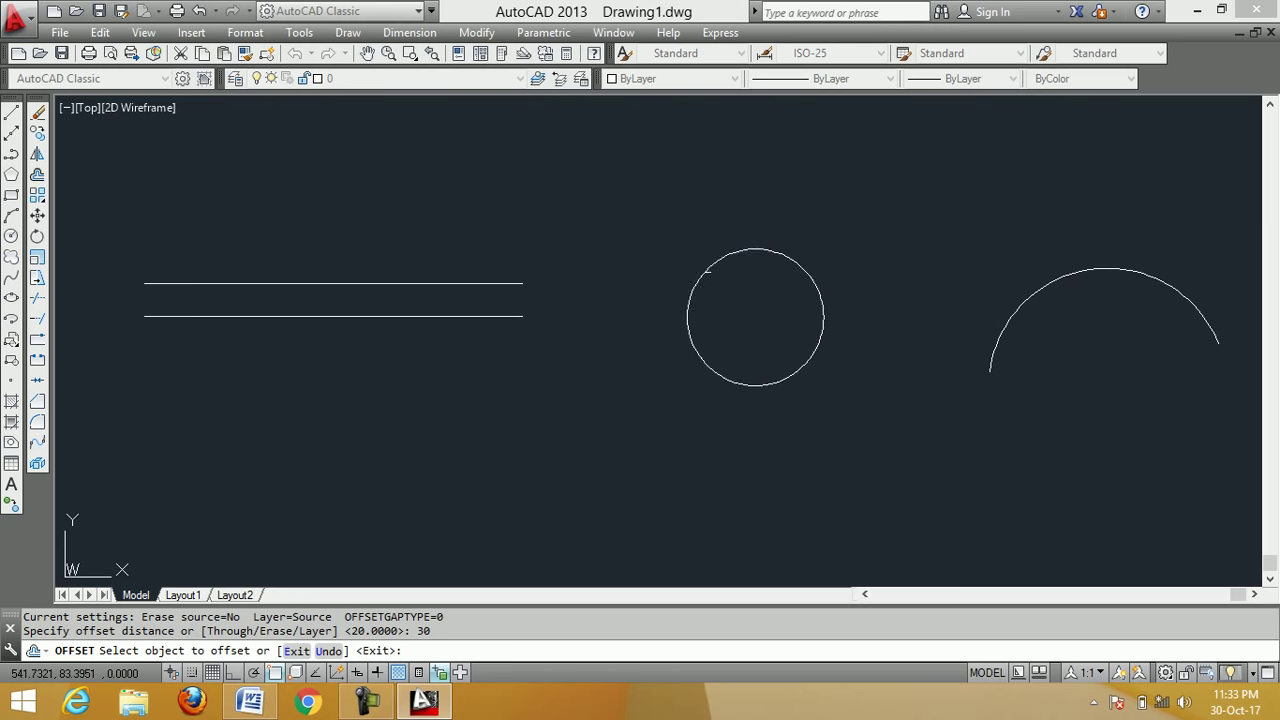
left_click(704, 271)
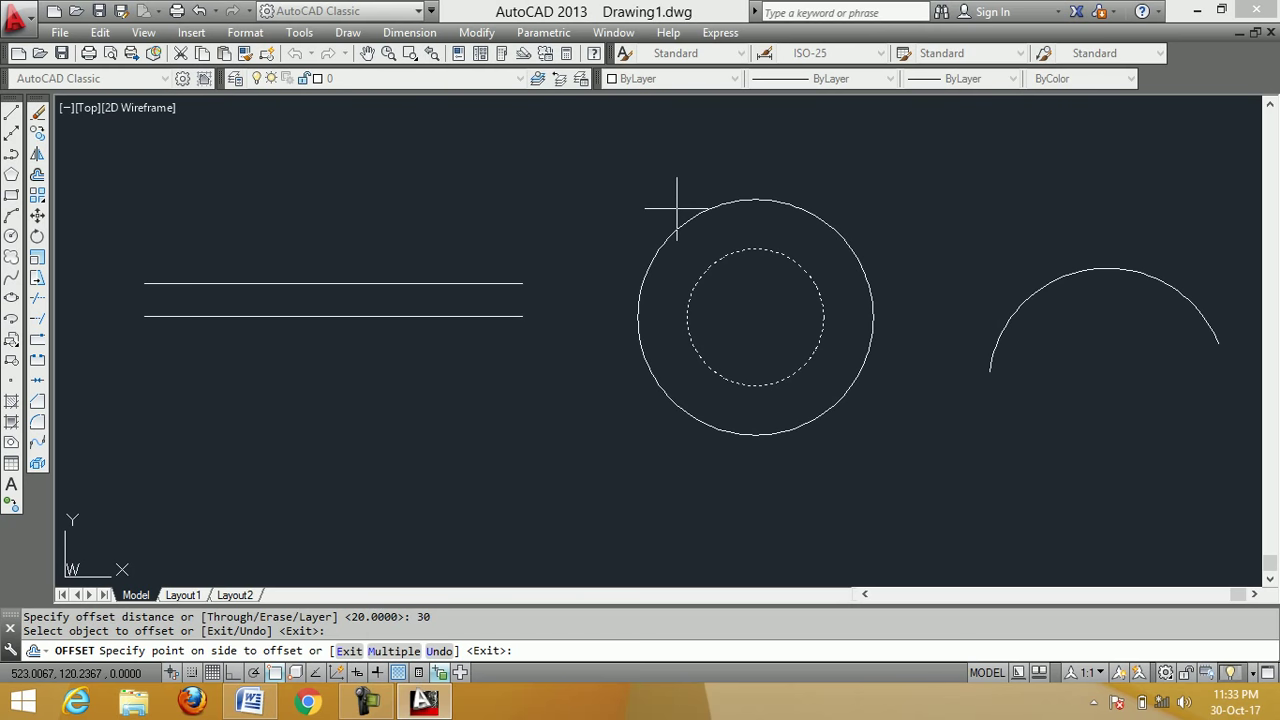
left_click(677, 209)
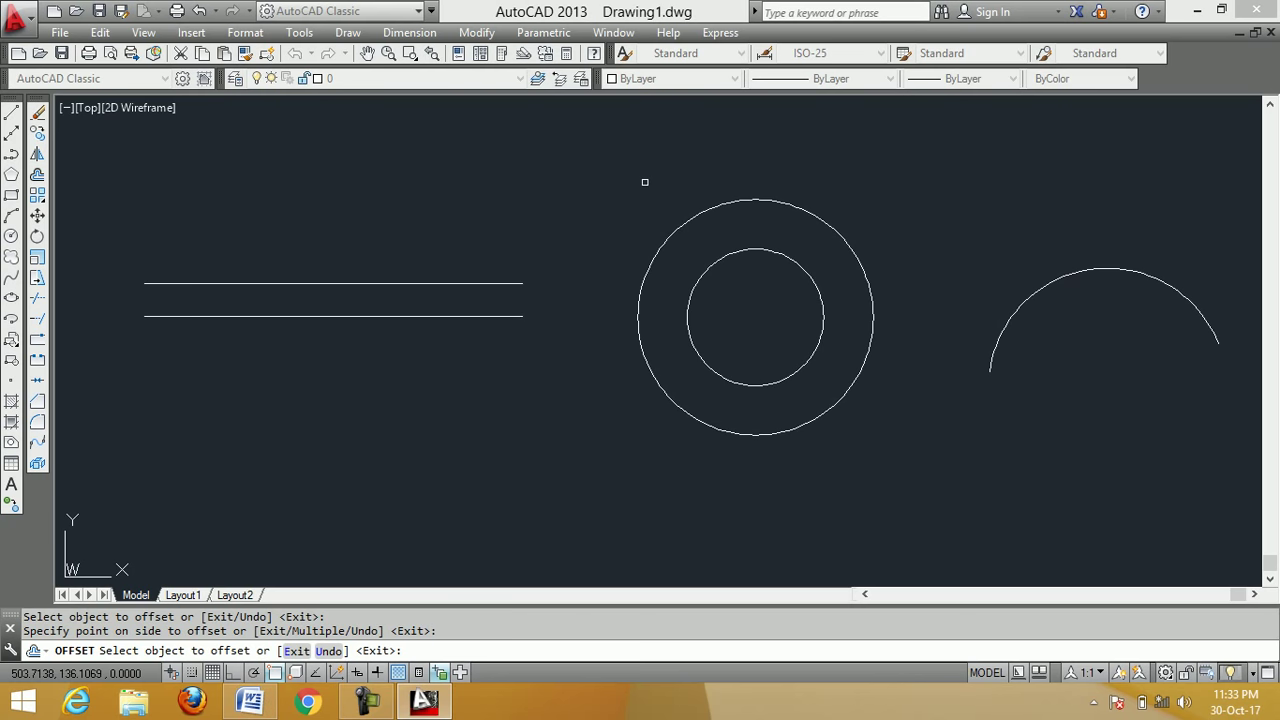
key("Return")
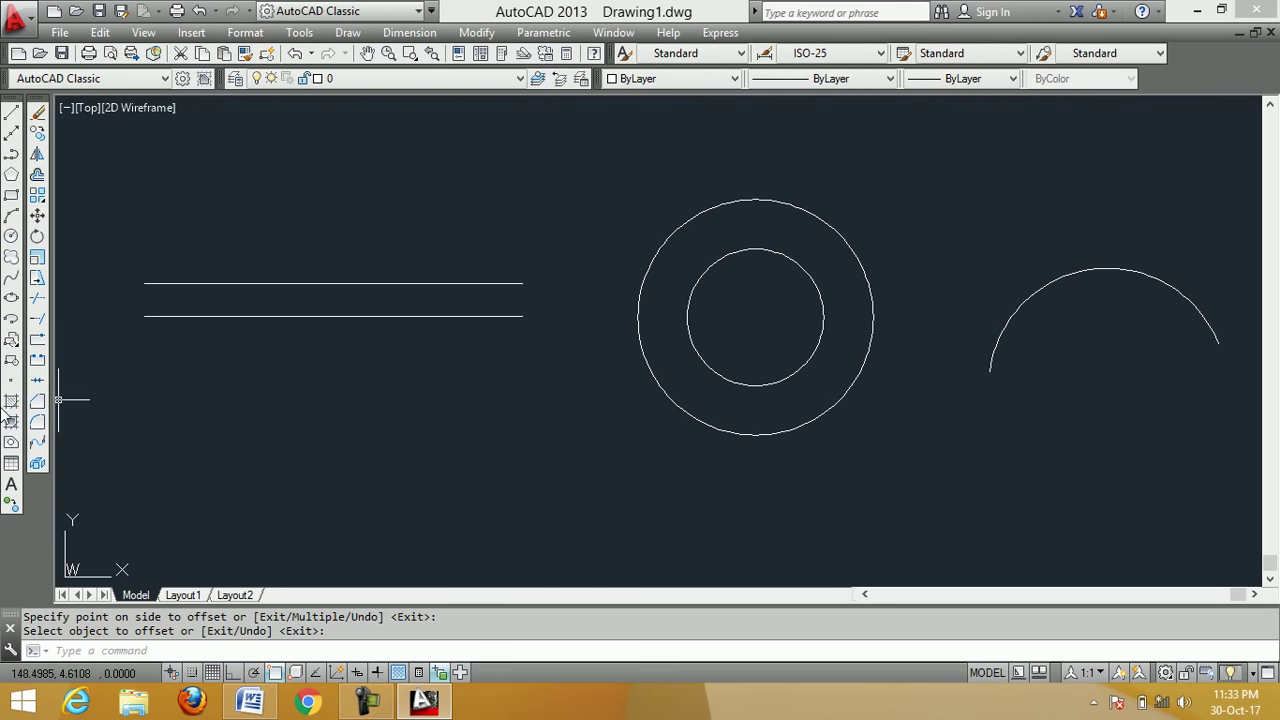
Offset the arc 40 units to the inside
left_click(37, 178)
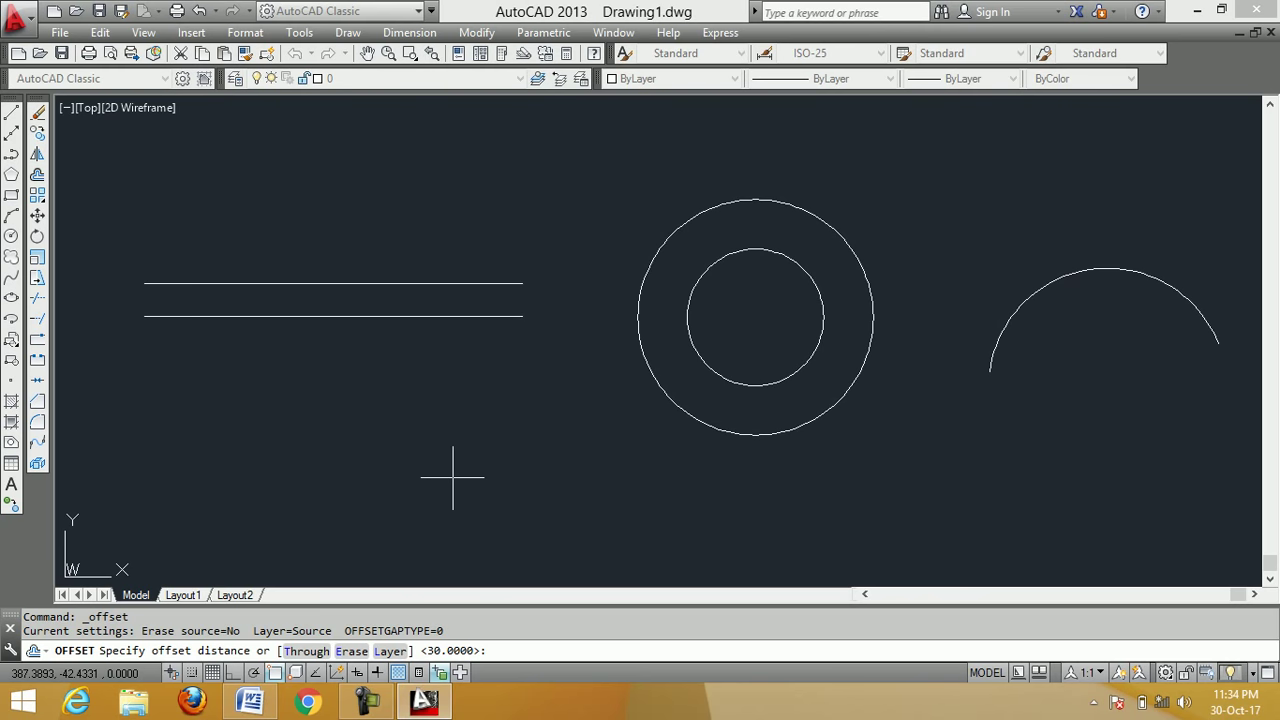
type("40")
key("Return")
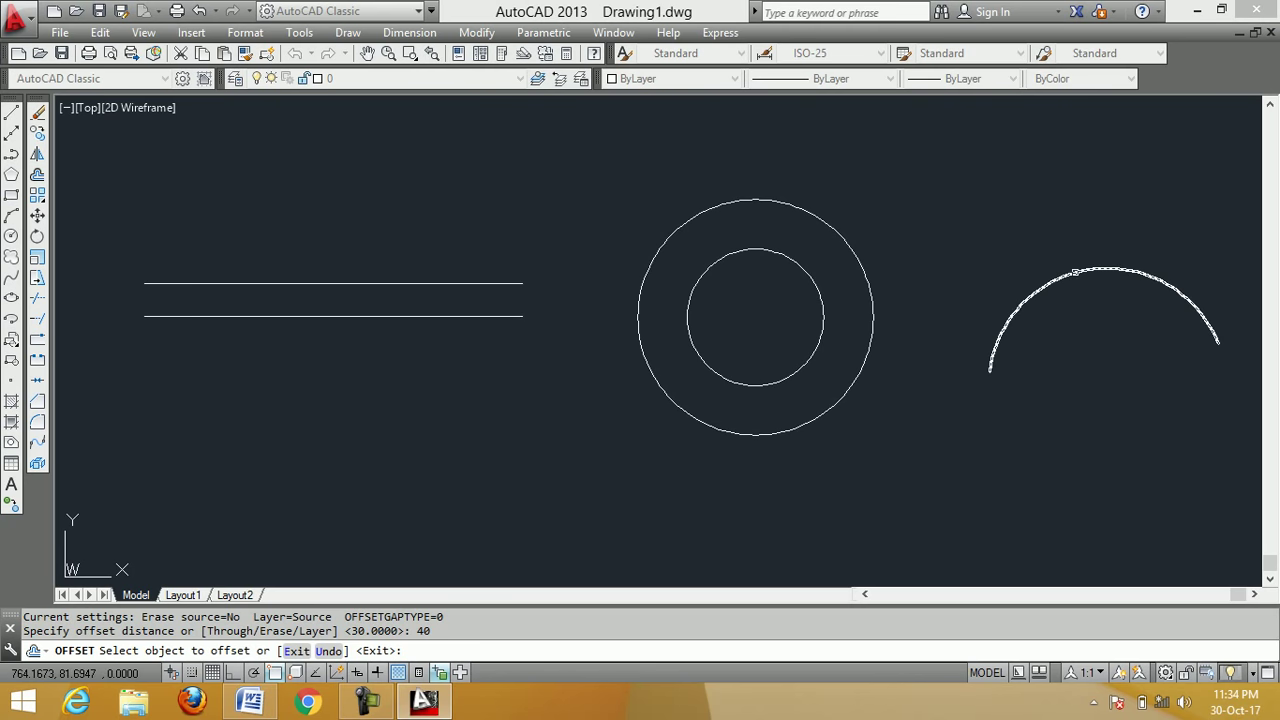
left_click(1075, 270)
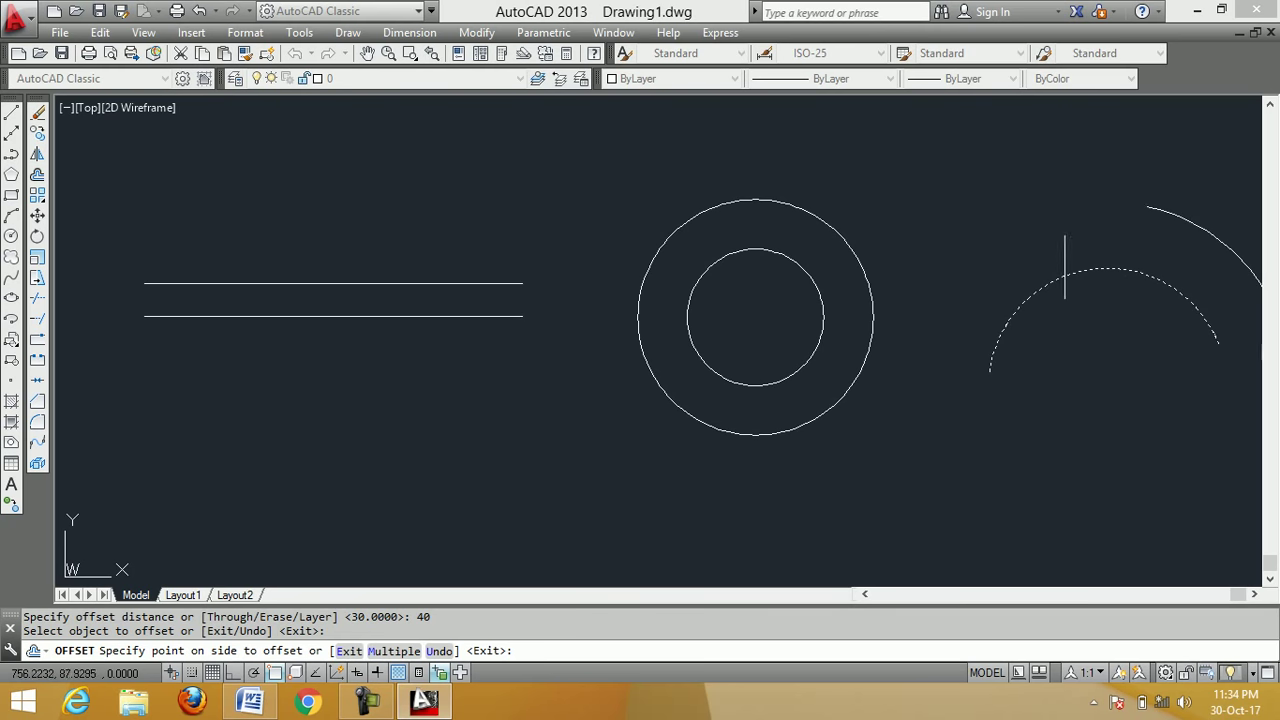
left_click(1110, 355)
right_click(976, 225)
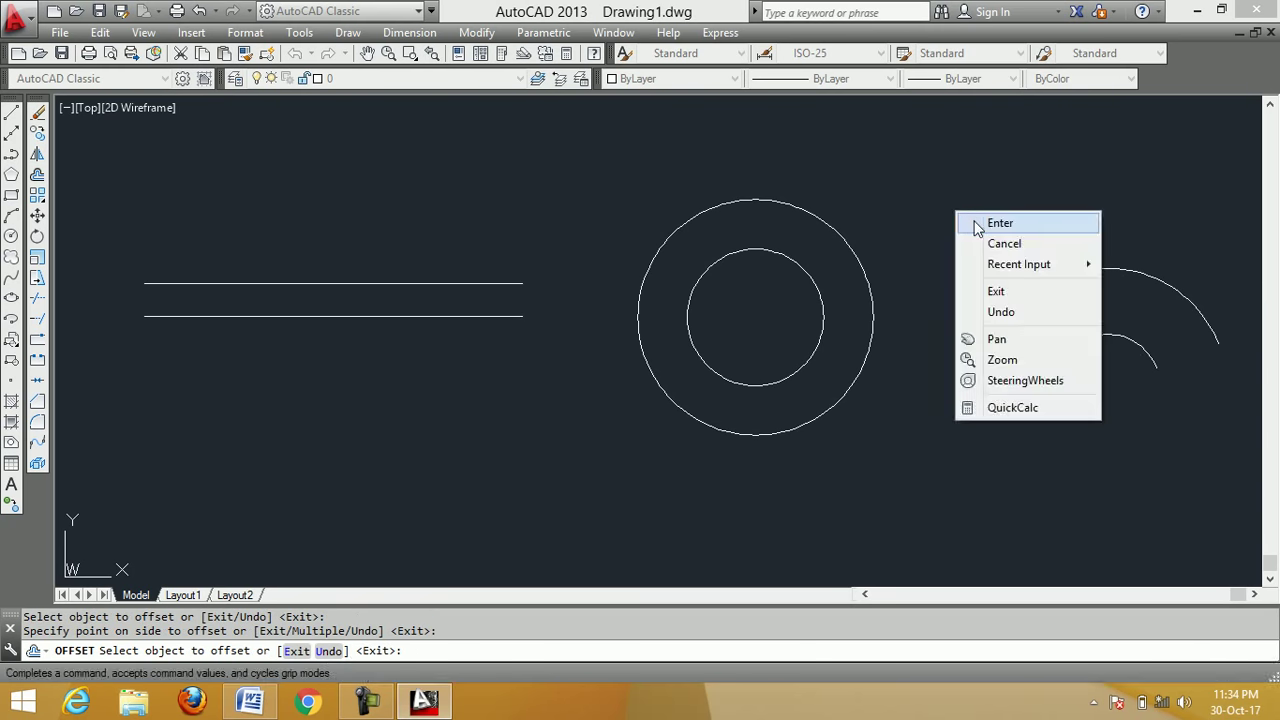
left_click(998, 223)
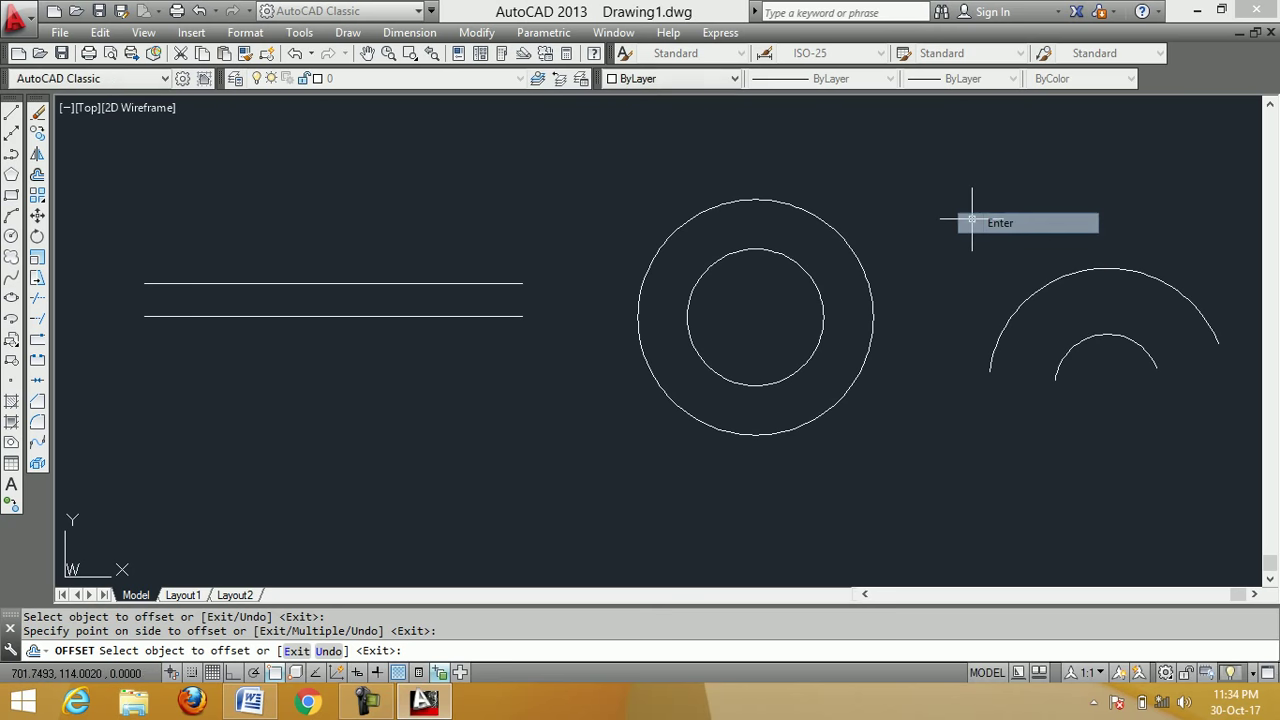
Erase all six objects with a crossing window over the whole drawing
left_click(44, 114)
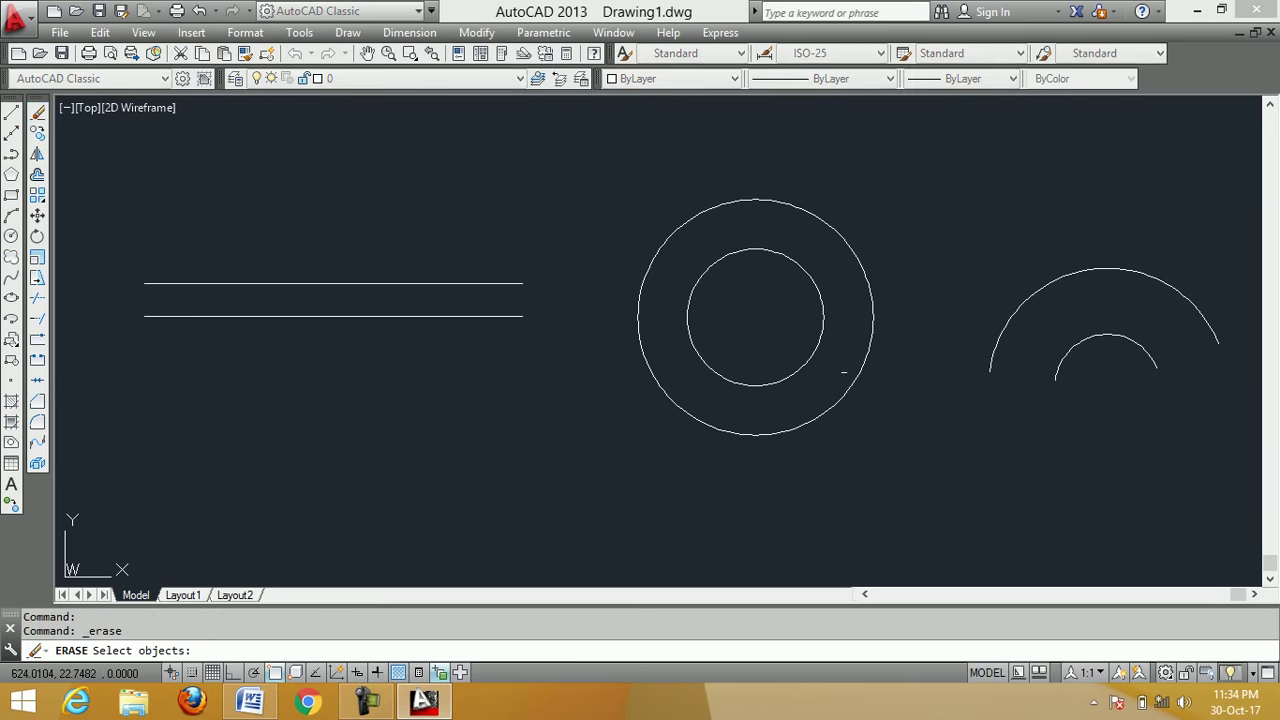
left_click(1233, 492)
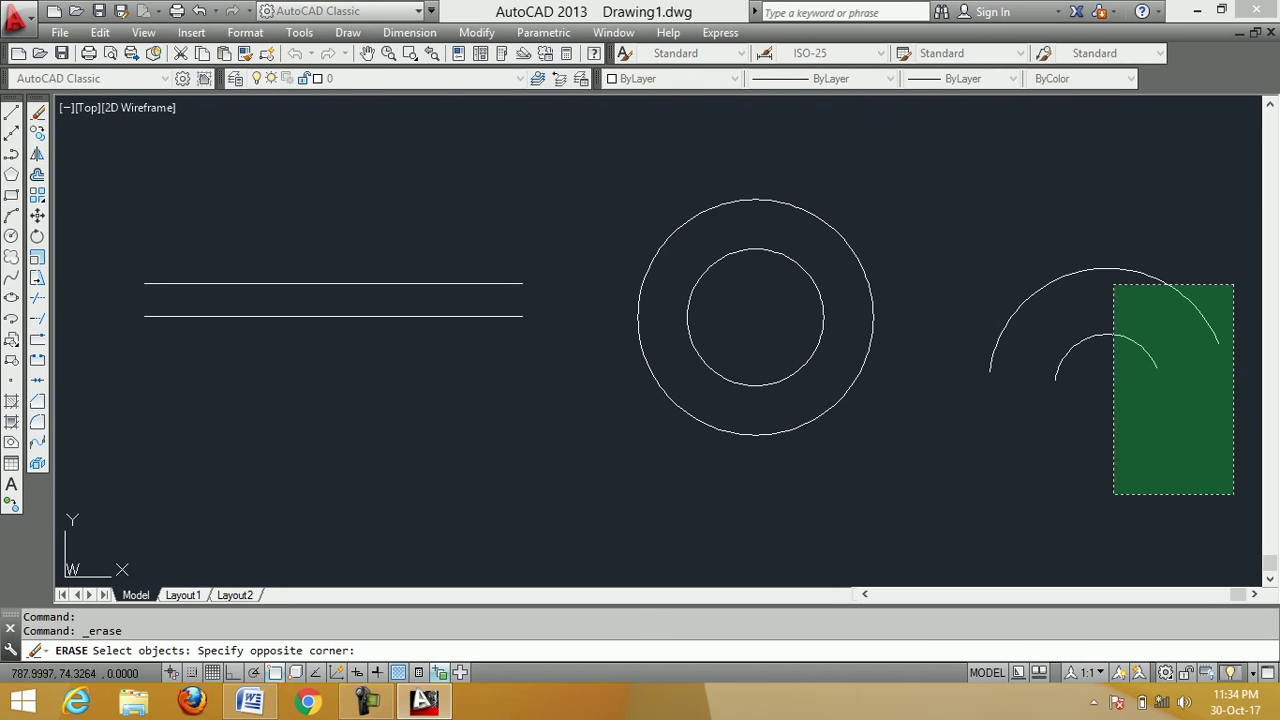
left_click(141, 161)
key("Return")
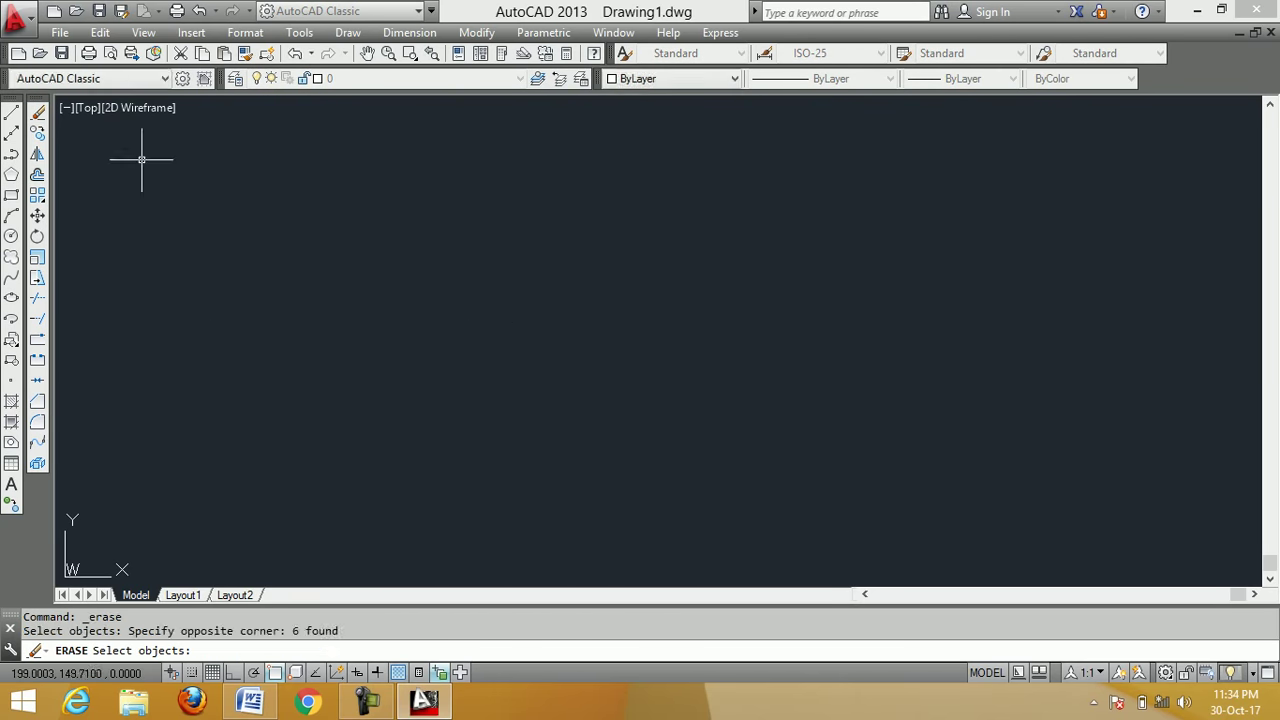
Turn on Ortho and draw a long horizontal line
left_click(12, 114)
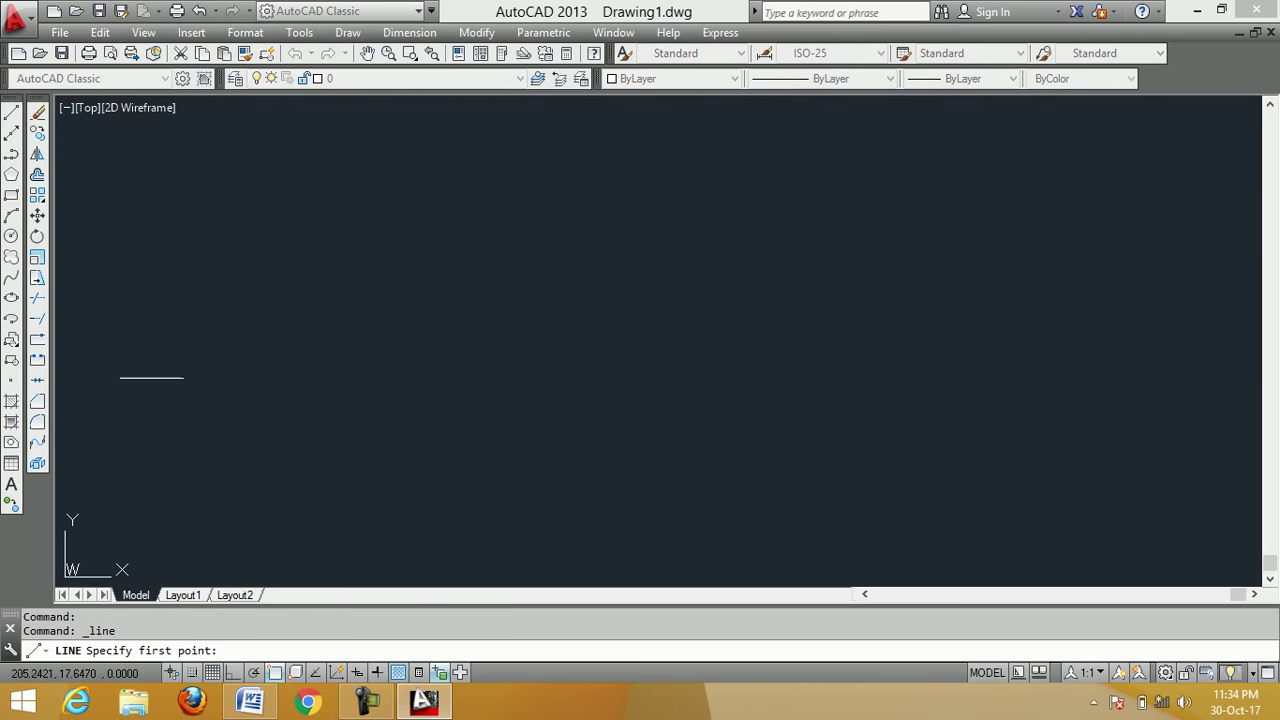
left_click(137, 365)
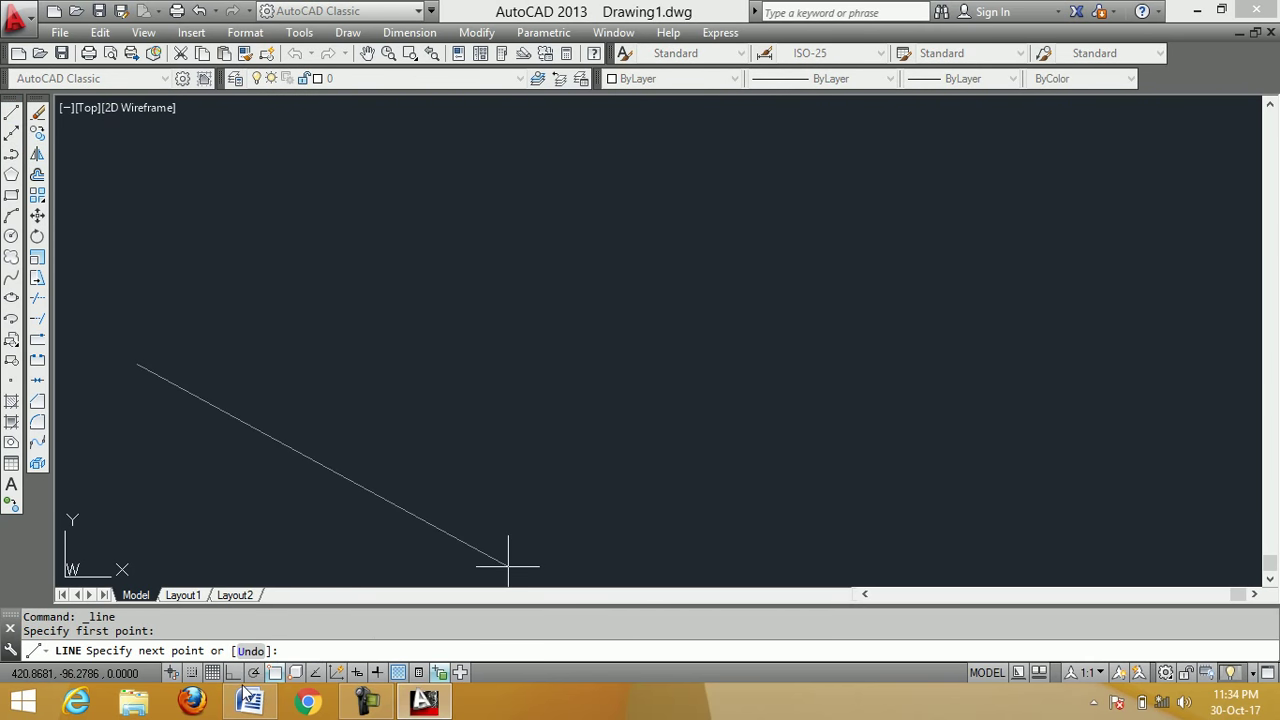
left_click(233, 672)
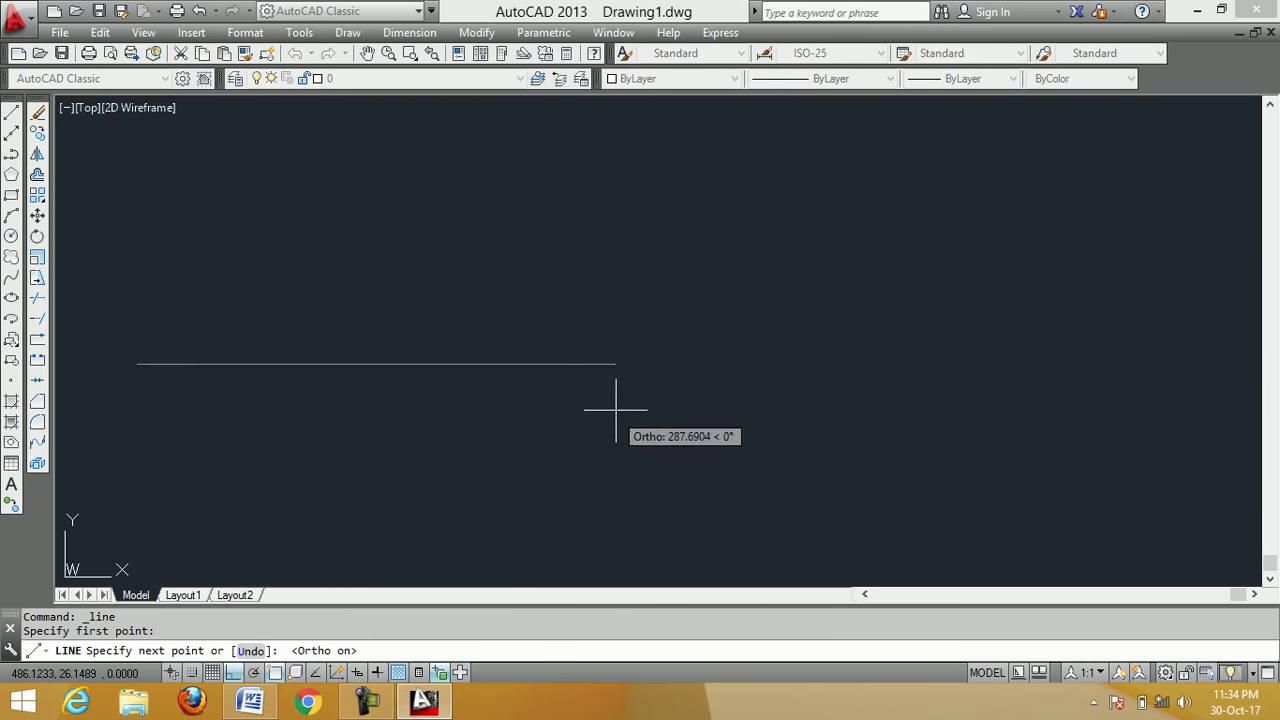
left_click(625, 378)
right_click(707, 389)
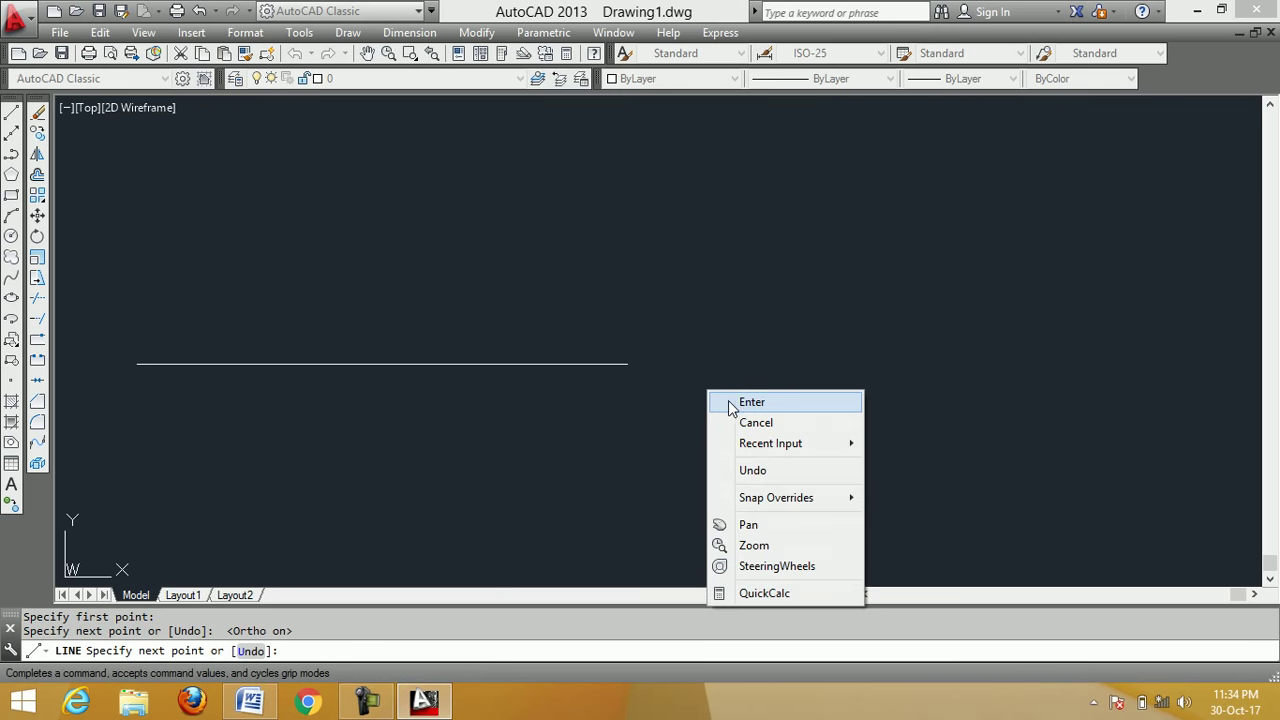
left_click(724, 400)
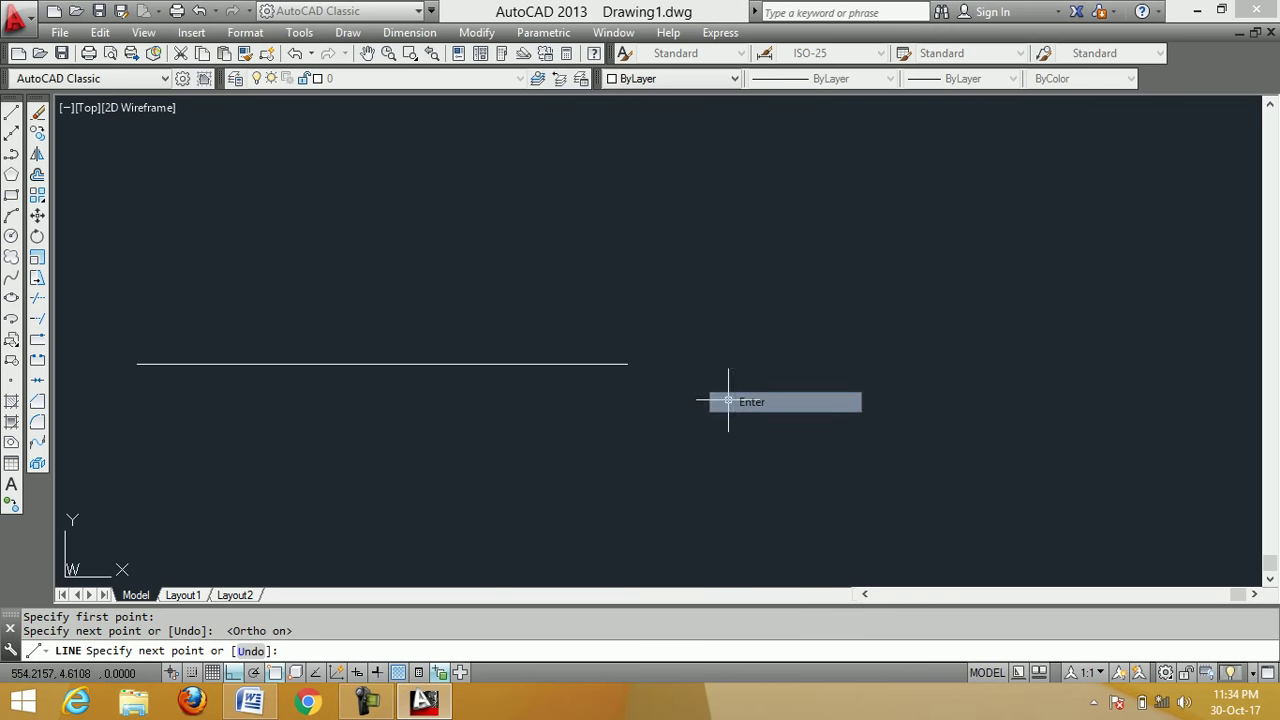
Draw a short separate vertical line standing above the horizontal line
left_click(11, 112)
left_click(370, 141)
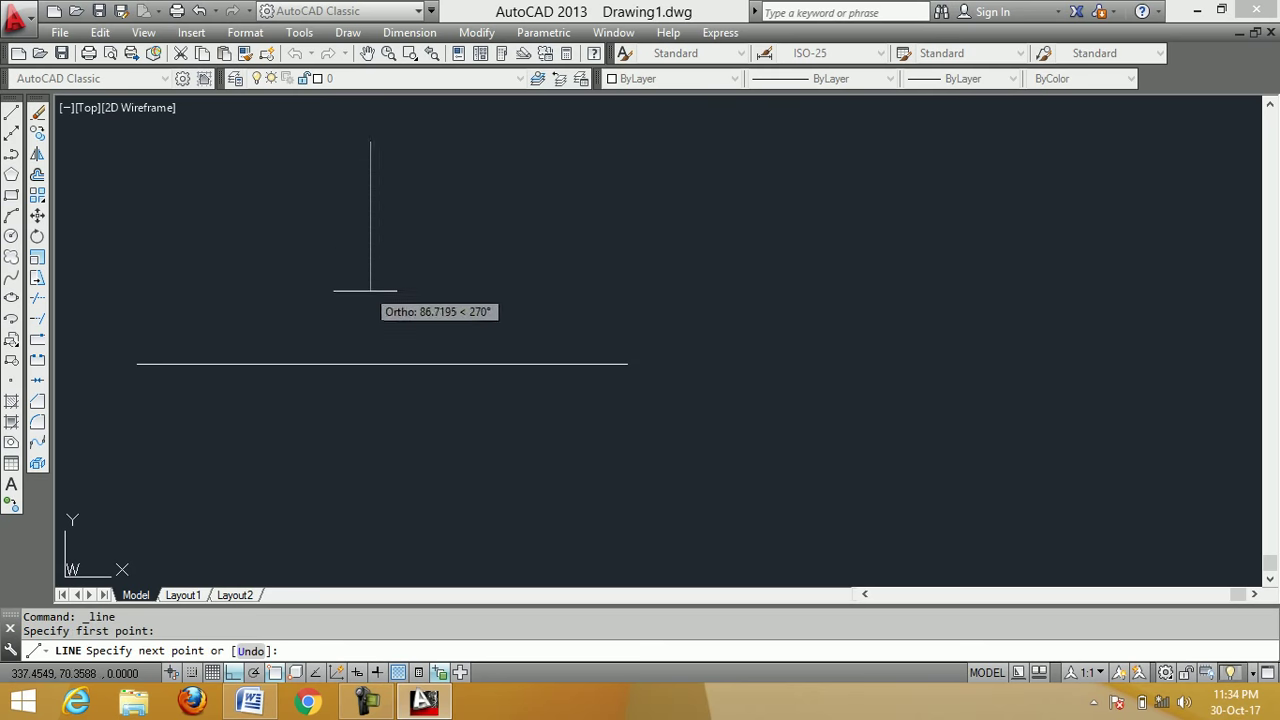
left_click(370, 287)
right_click(447, 245)
left_click(480, 256)
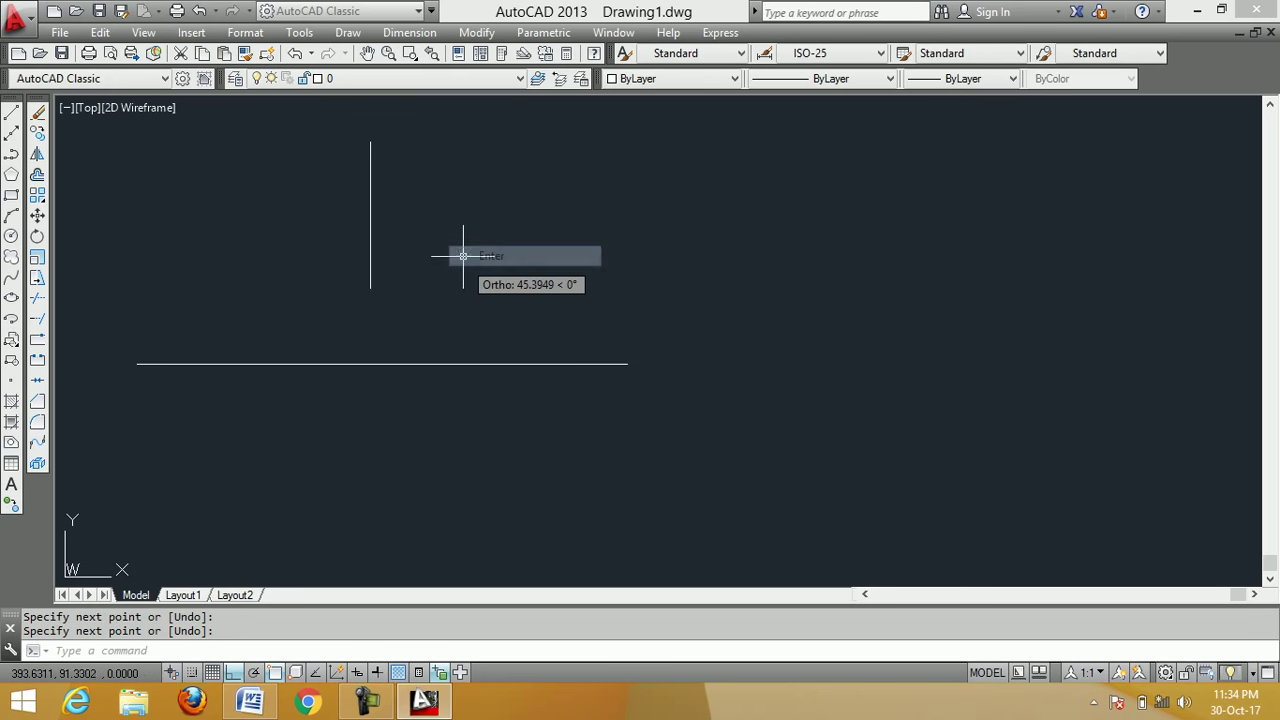
left_click(40, 180)
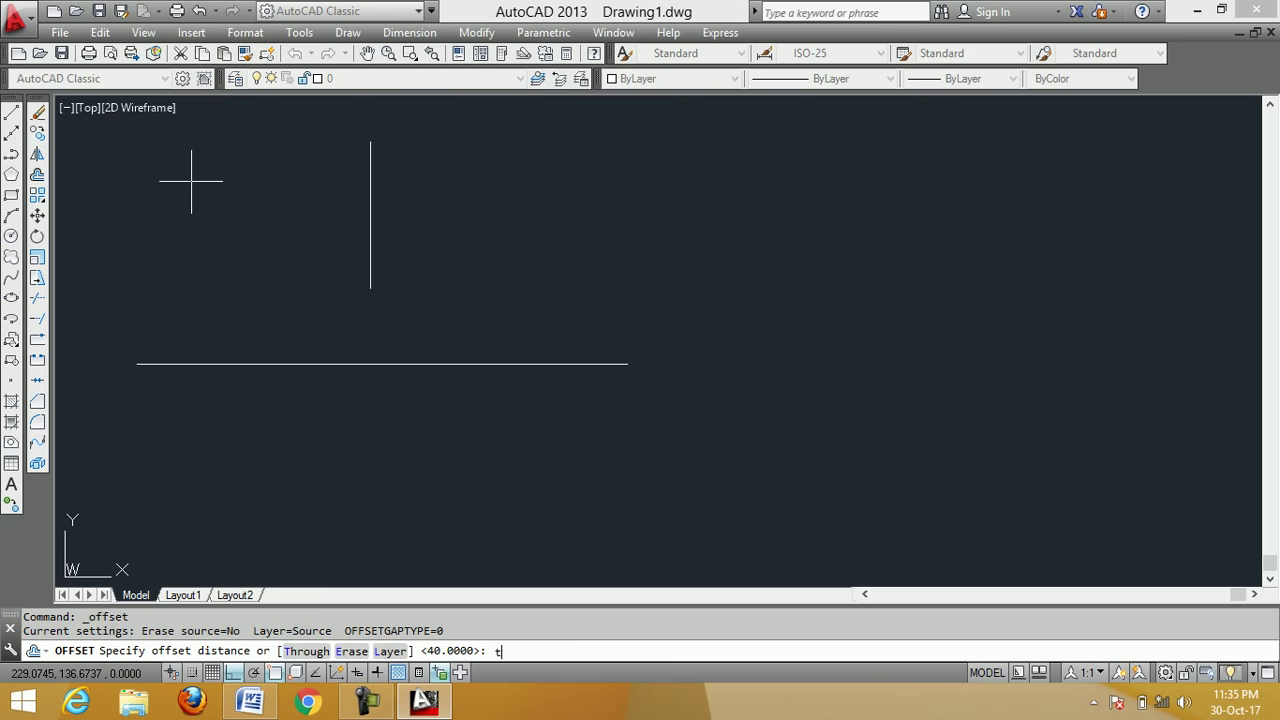
Start a Through offset of the horizontal line and turn object snap on
key("Return")
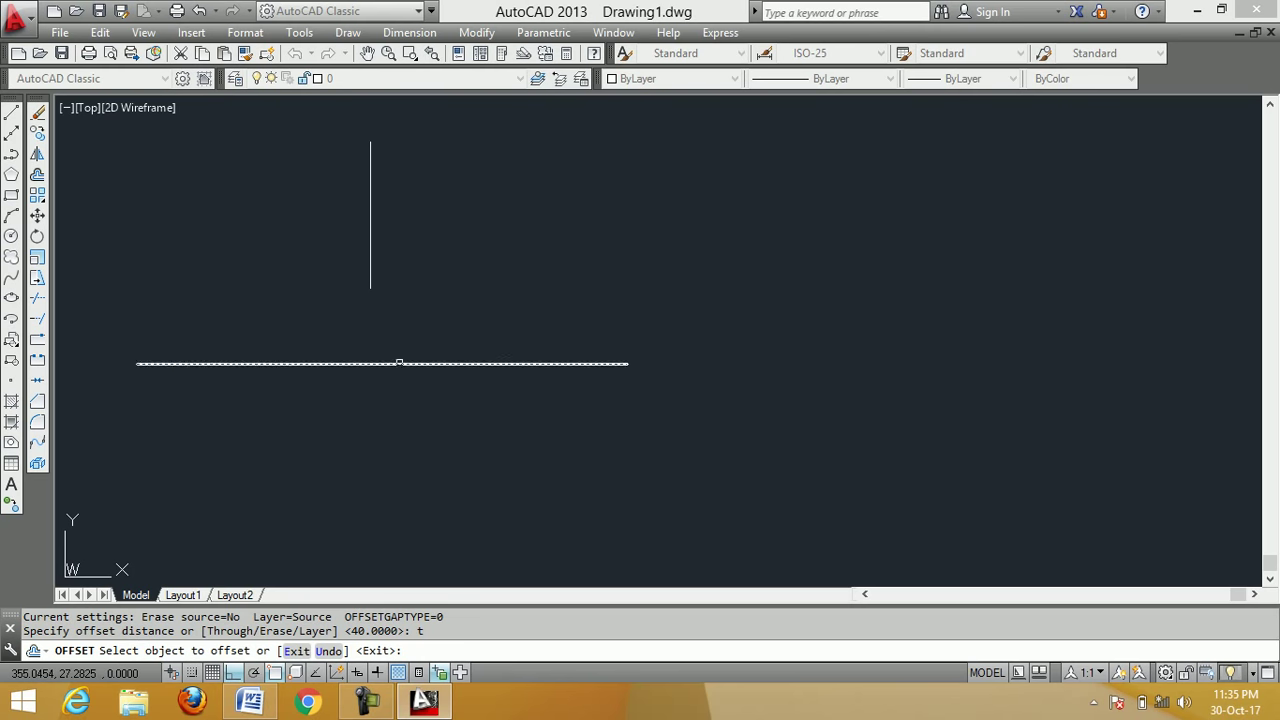
left_click(399, 363)
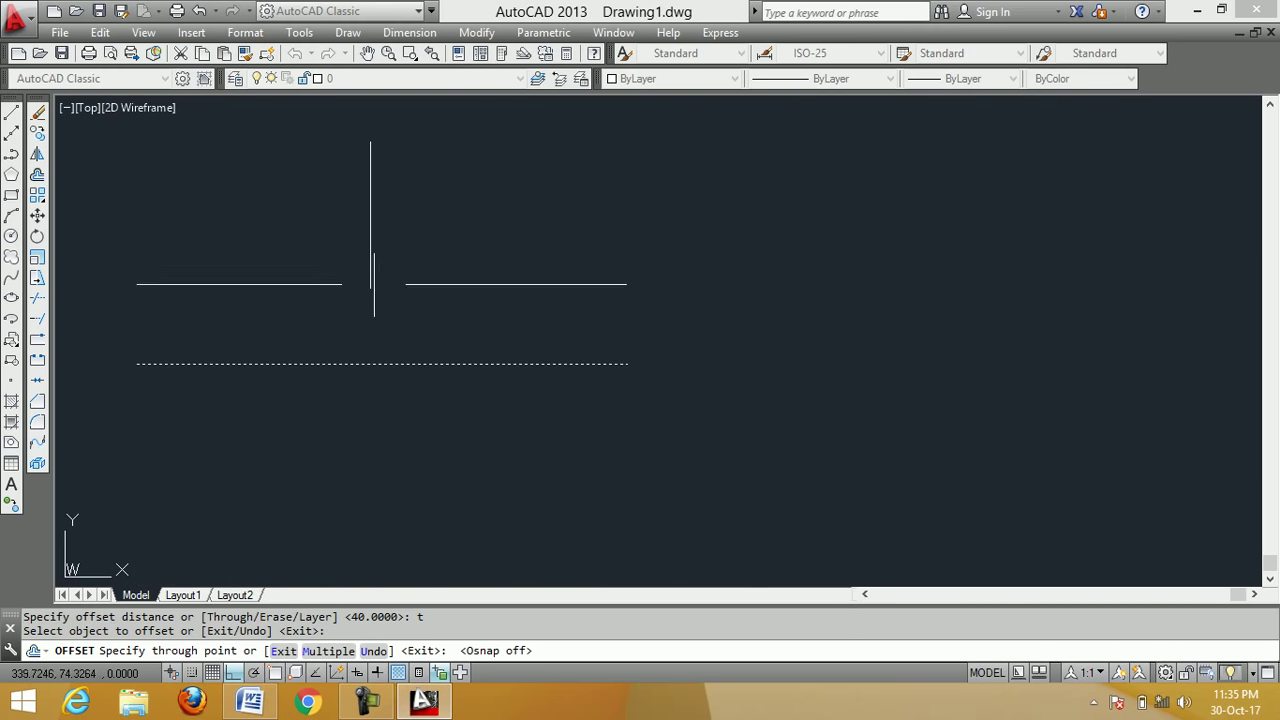
right_click(278, 671)
left_click(312, 638)
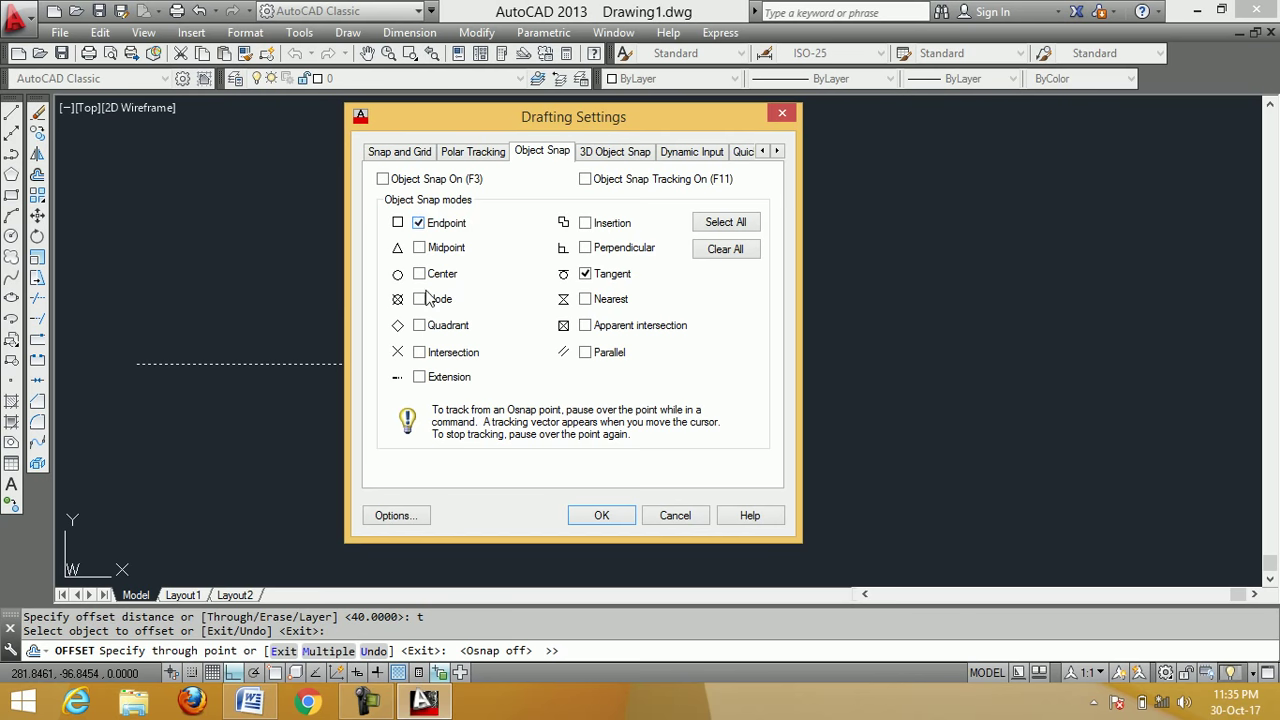
left_click(602, 515)
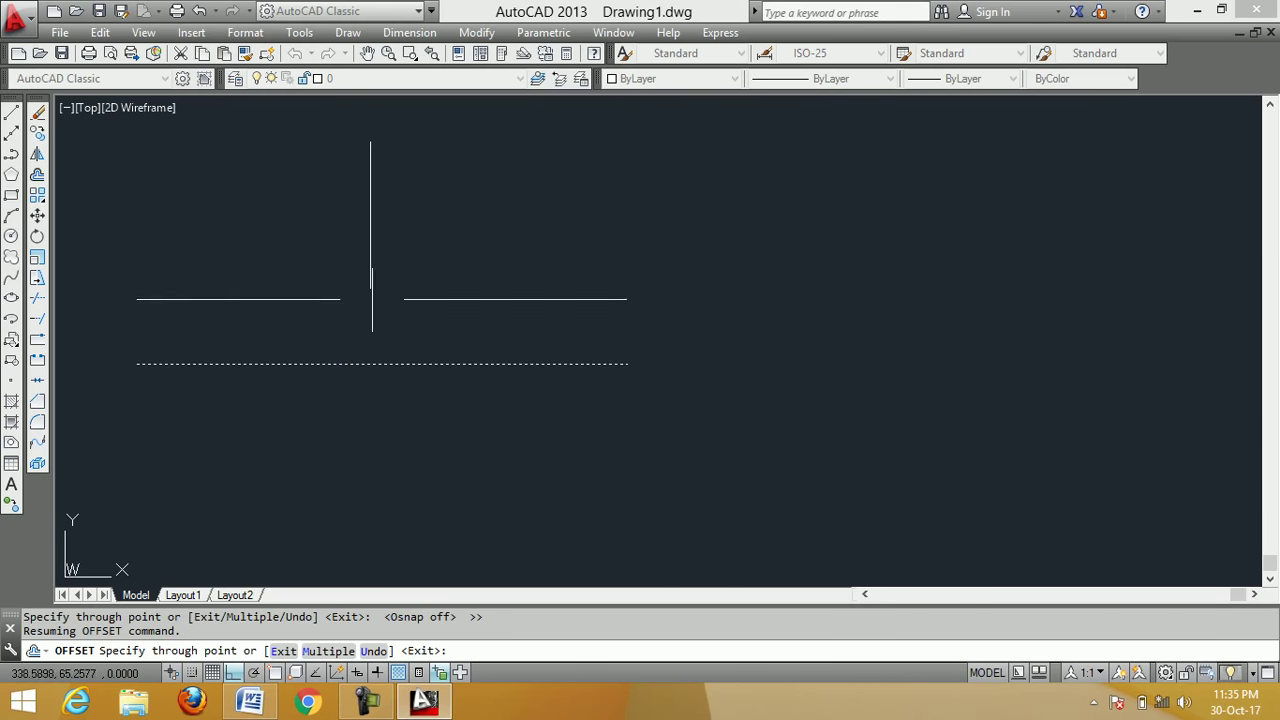
left_click(281, 676)
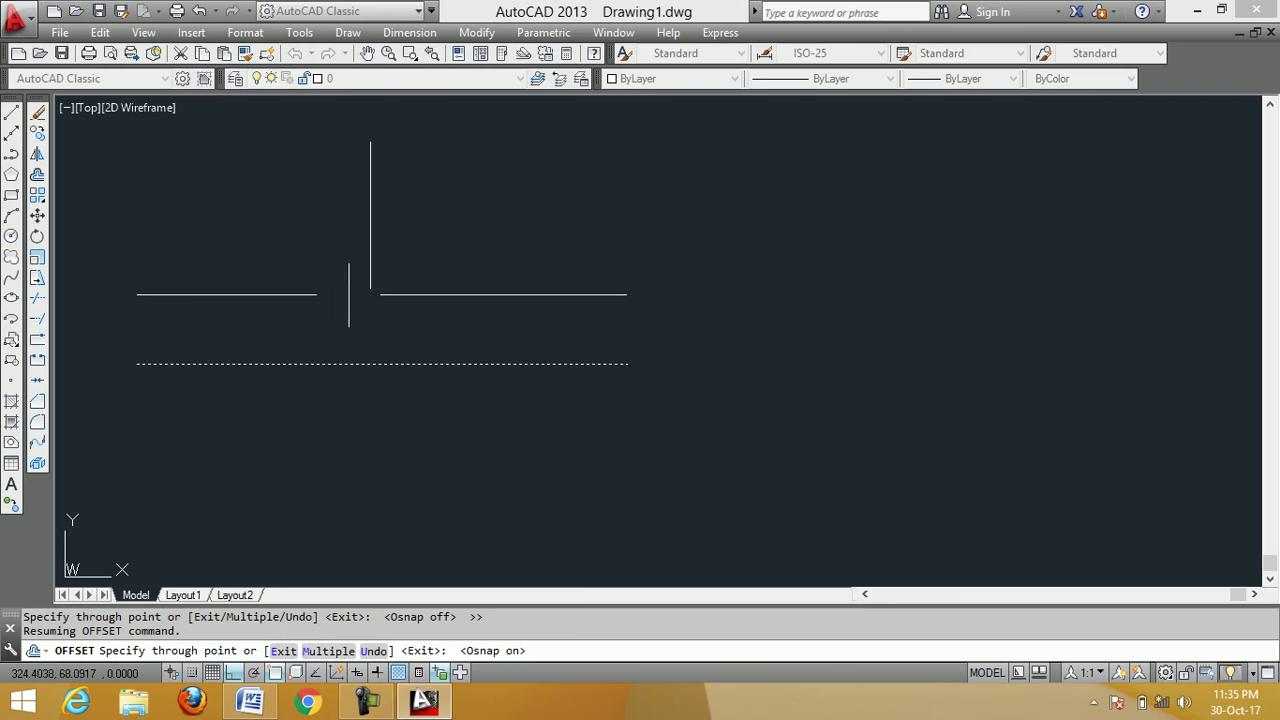
Offset the horizontal line through the vertical line's bottom and top endpoints
left_click(370, 288)
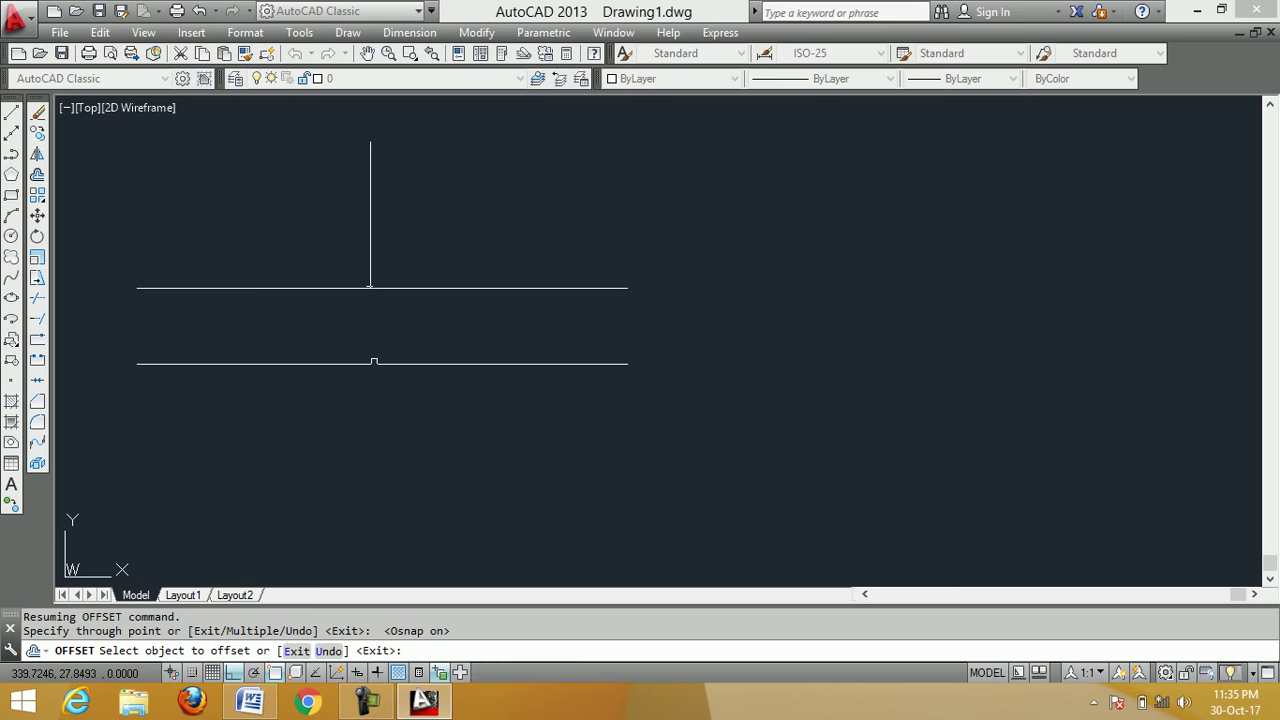
left_click(374, 362)
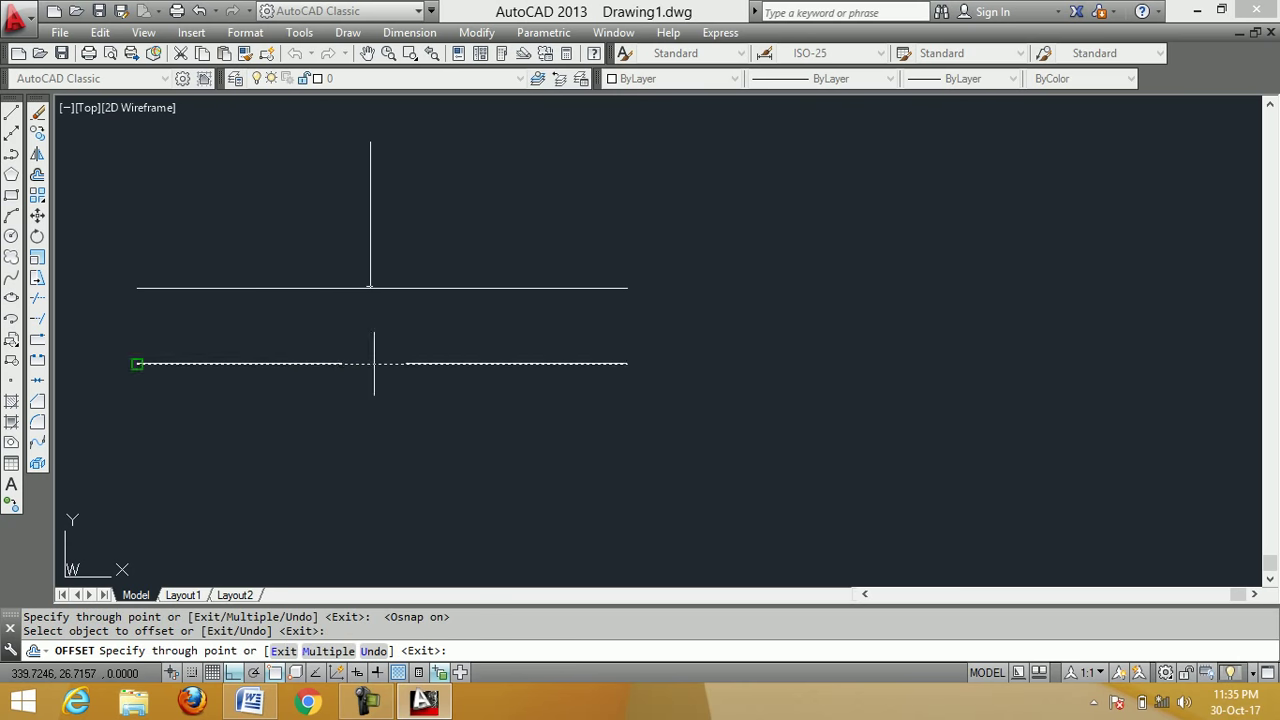
left_click(370, 142)
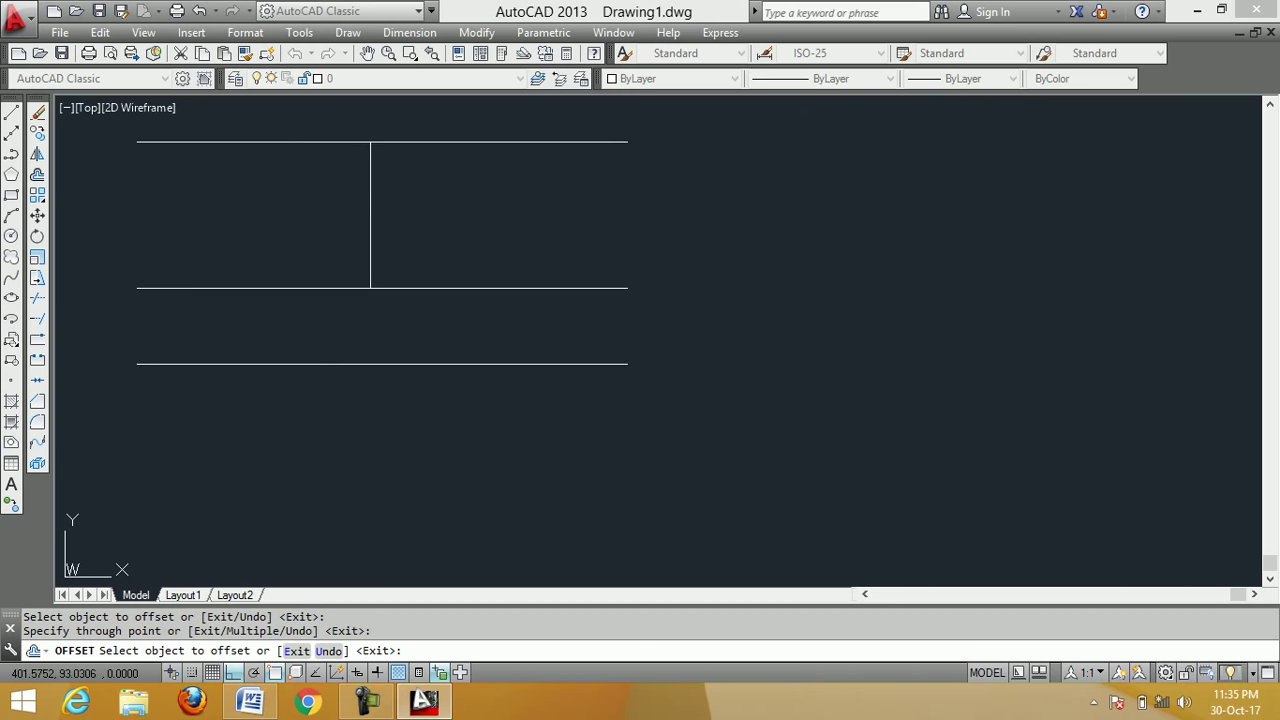
right_click(488, 209)
left_click(530, 221)
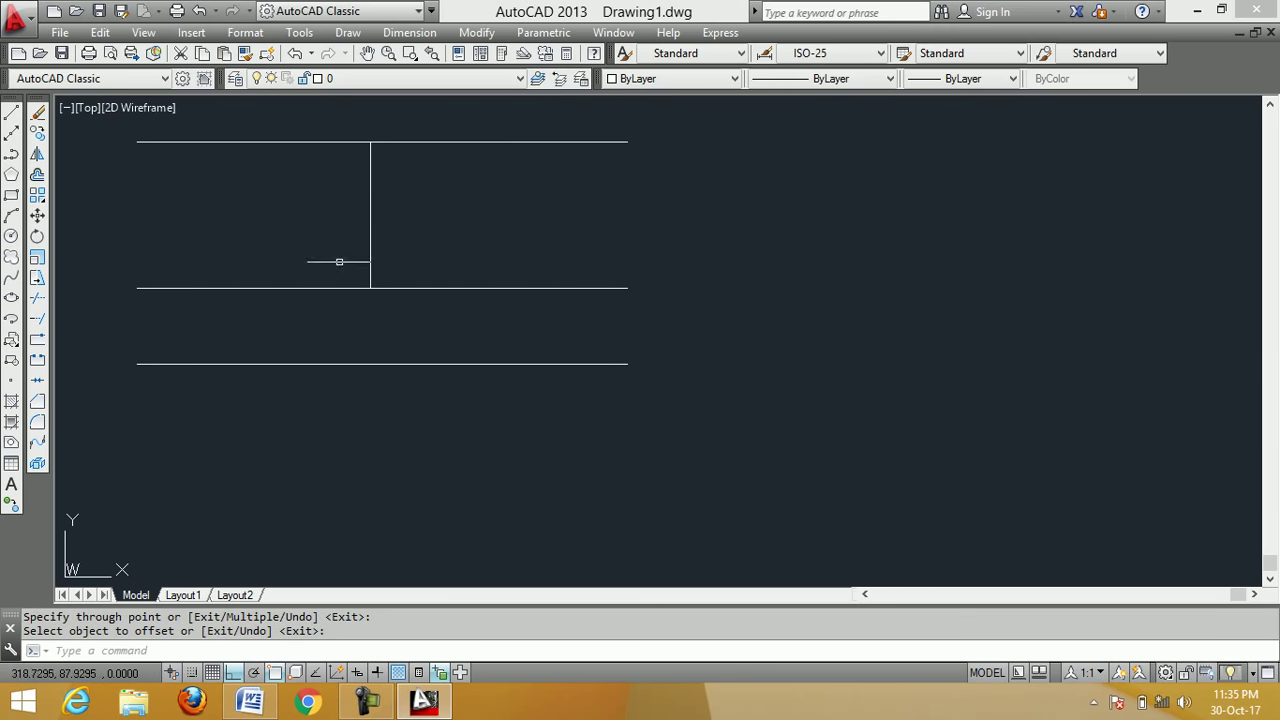
Erase all four lines with a crossing window
left_click(38, 114)
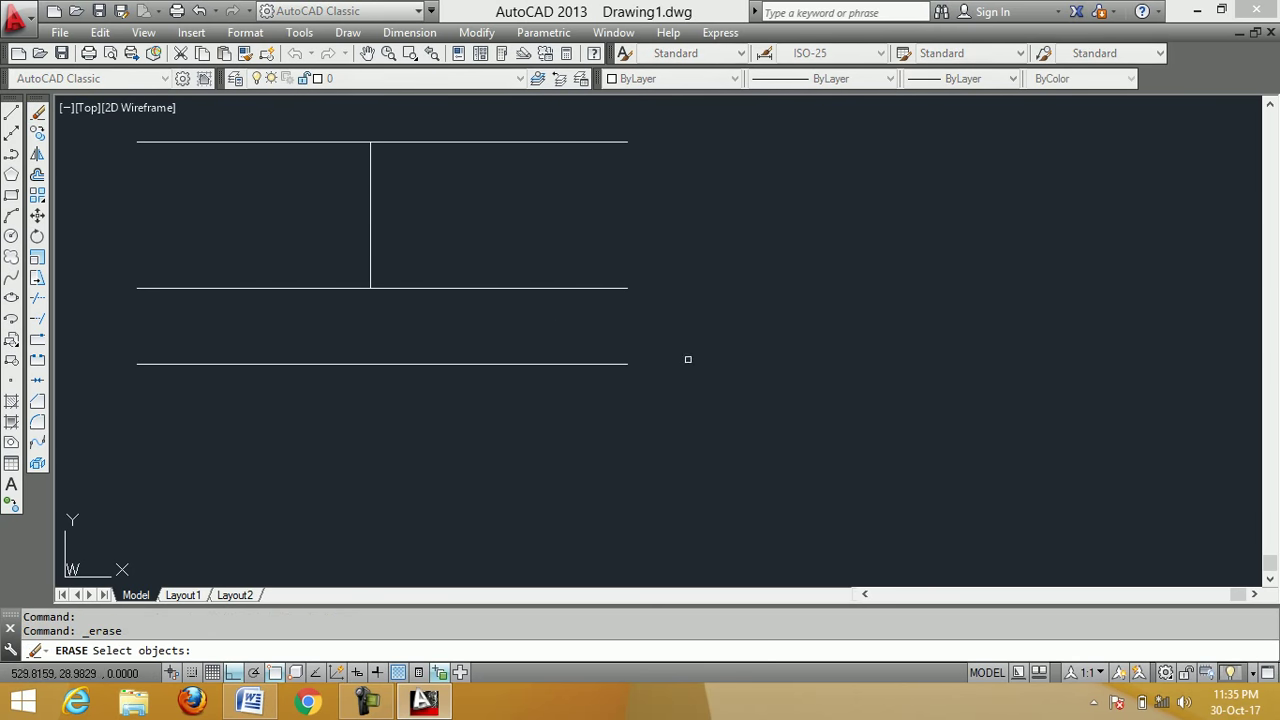
left_click(714, 404)
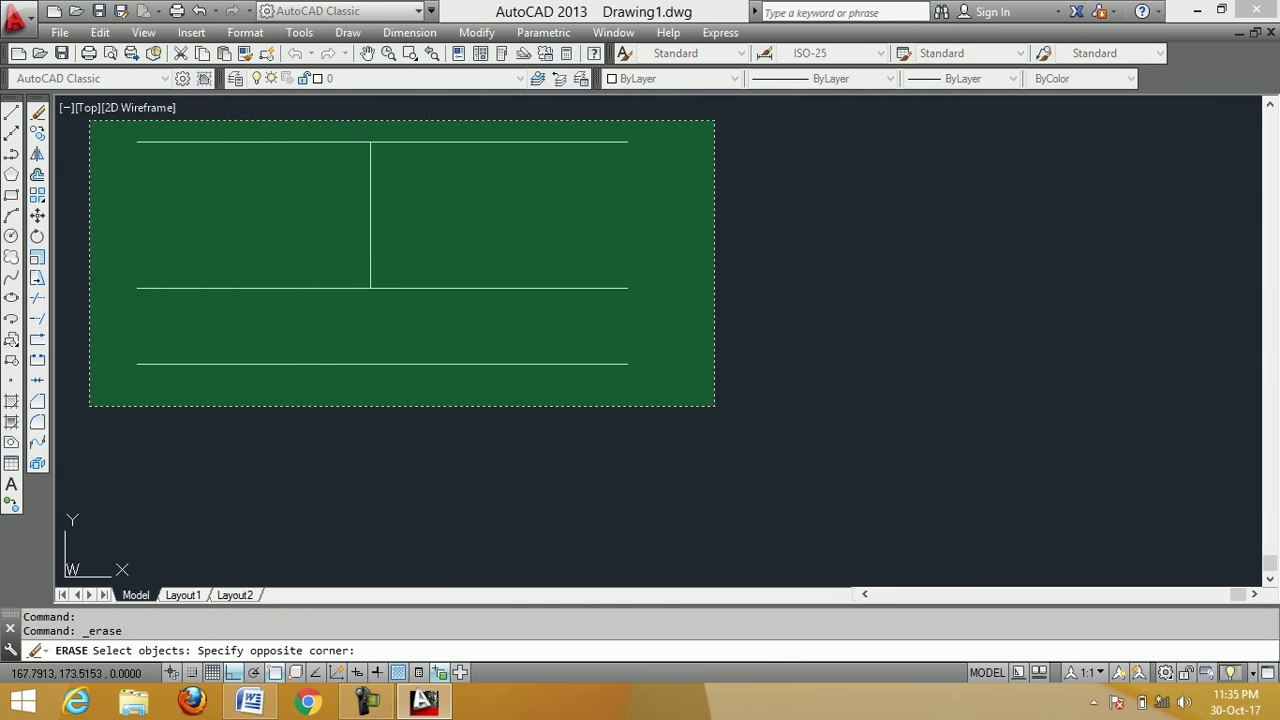
left_click(88, 117)
key("Return")
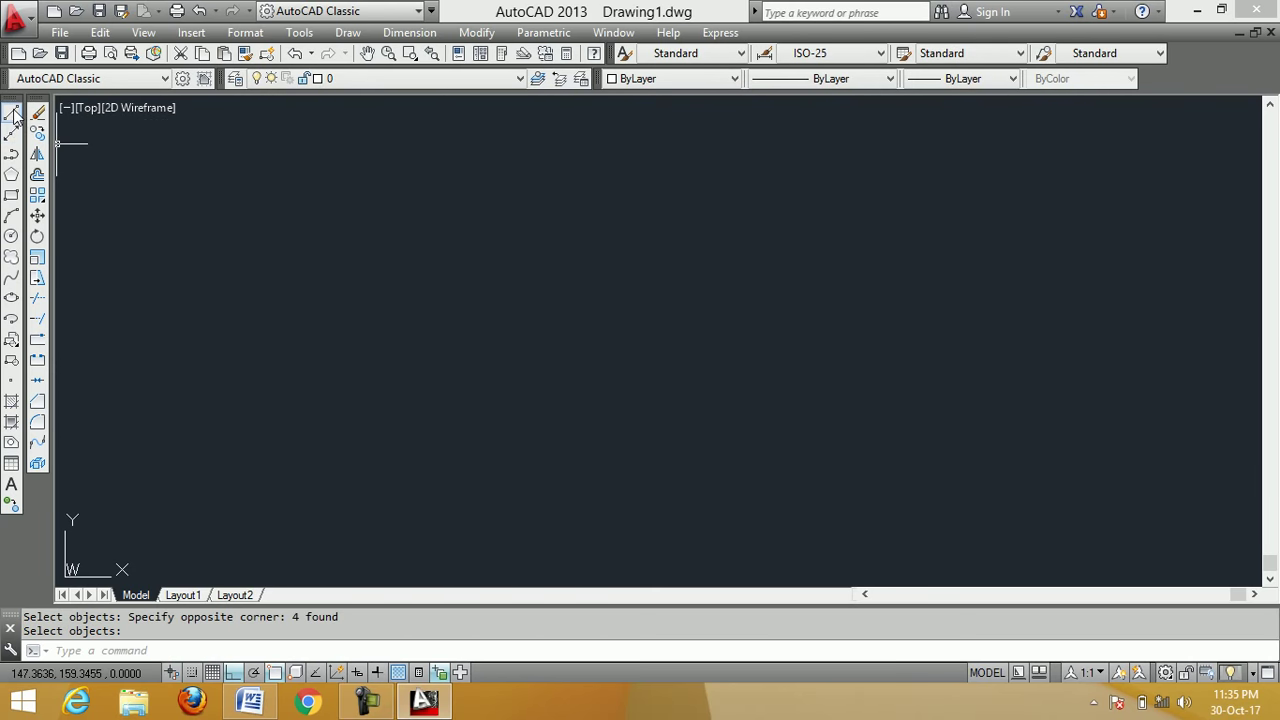
Draw a single vertical line
left_click(10, 116)
left_click(264, 161)
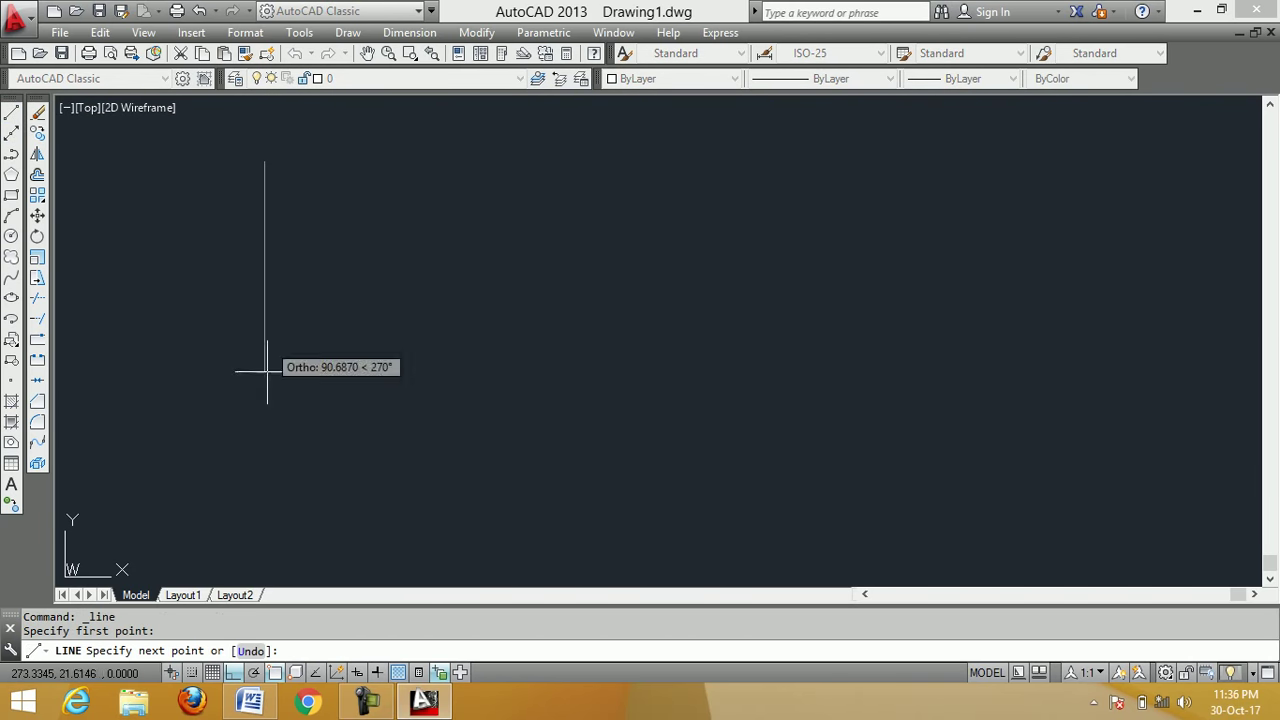
left_click(283, 478)
right_click(340, 419)
left_click(383, 430)
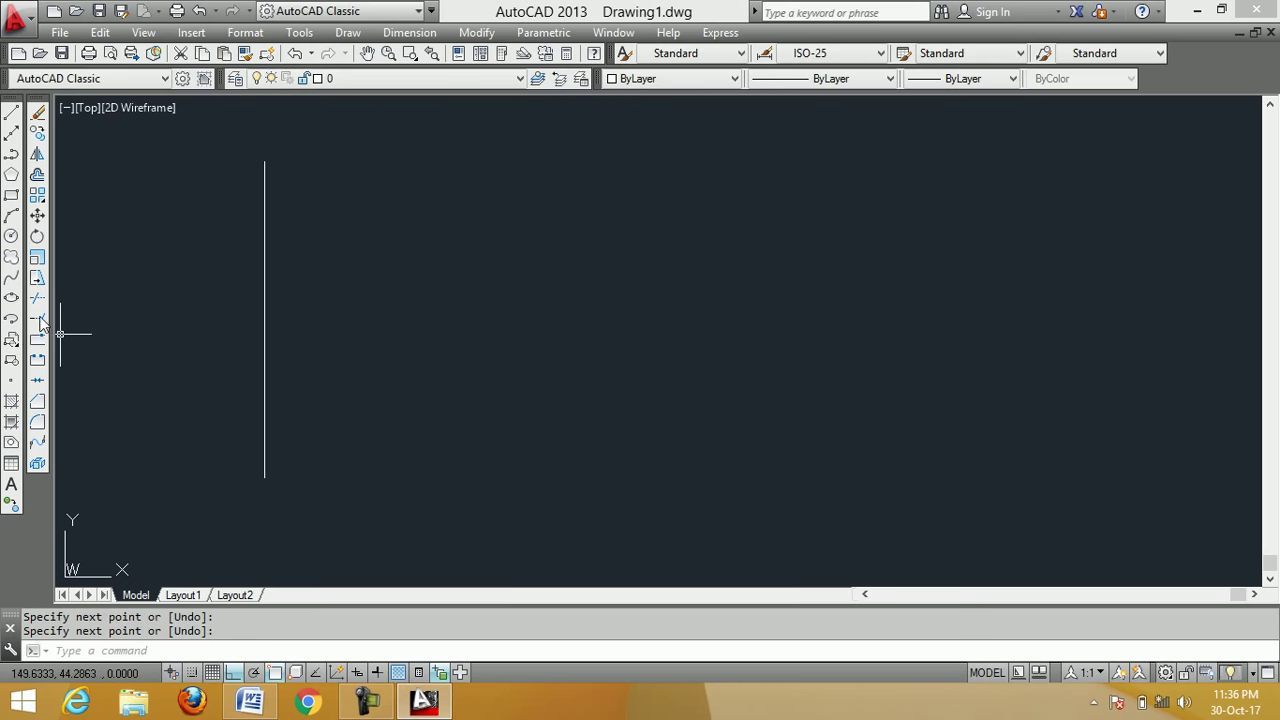
Start offsetting the vertical line by 10 with the Multiple option
left_click(38, 177)
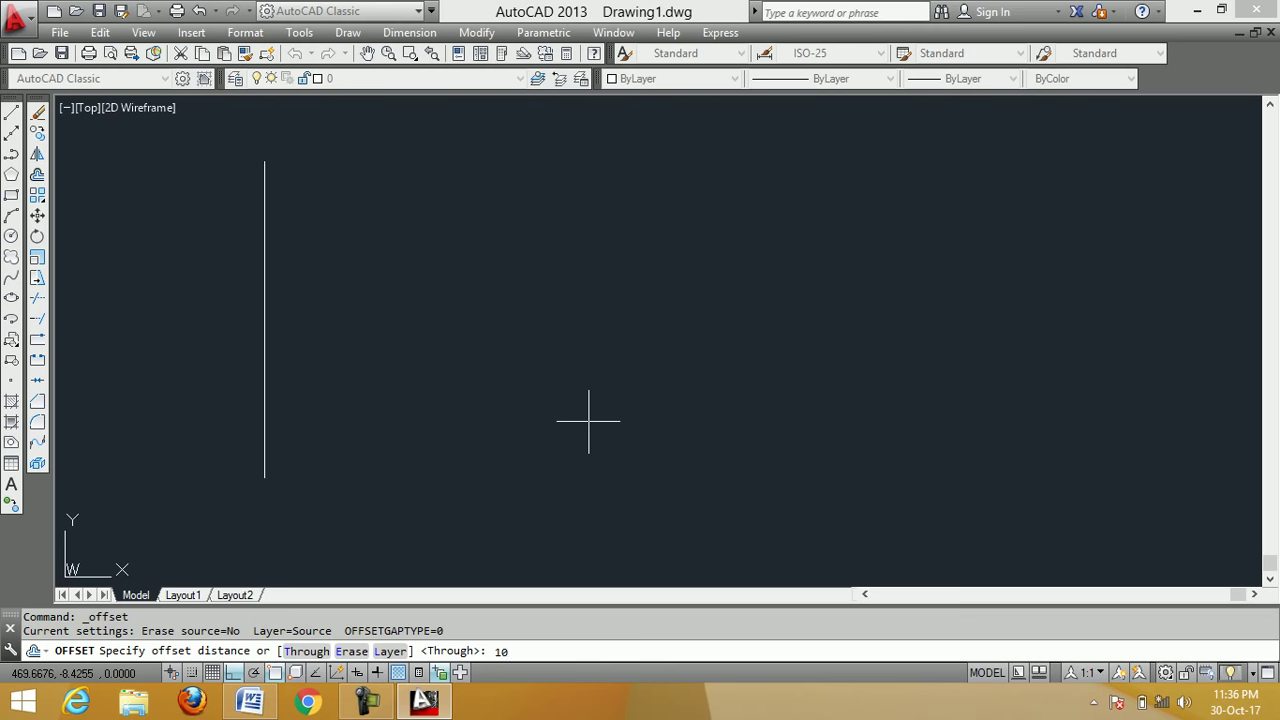
key("Return")
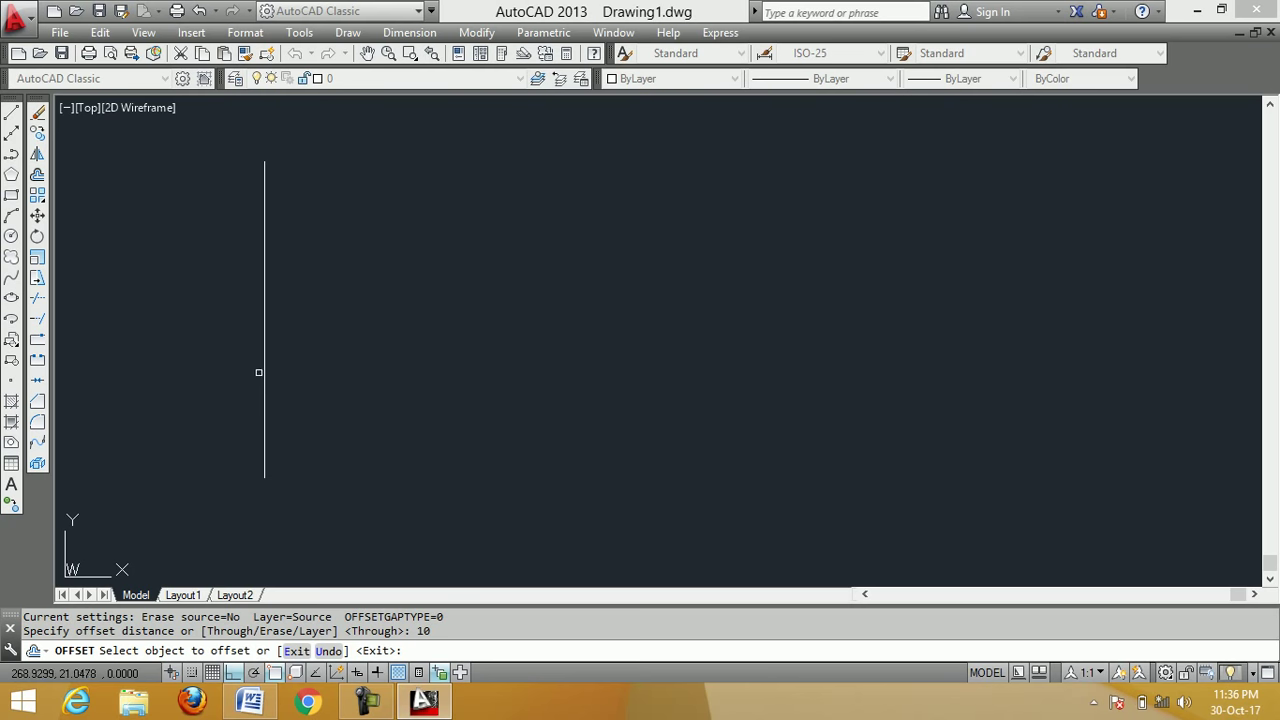
left_click(265, 366)
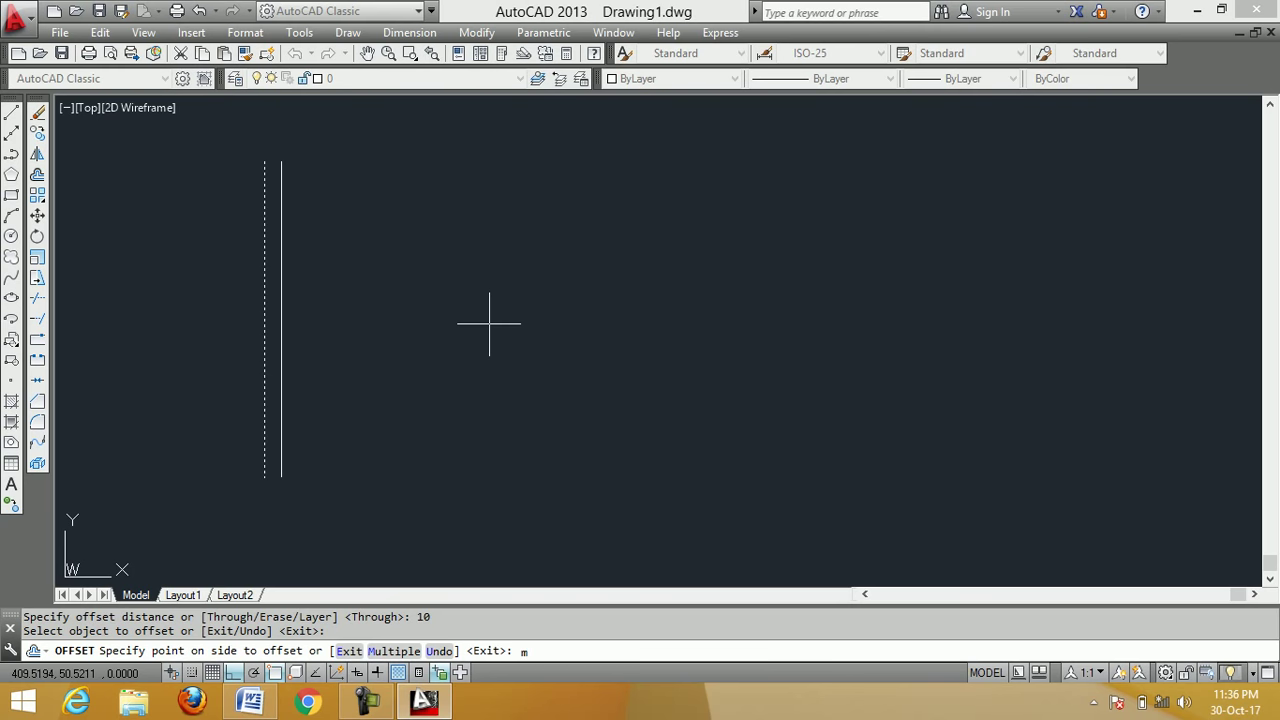
key("Return")
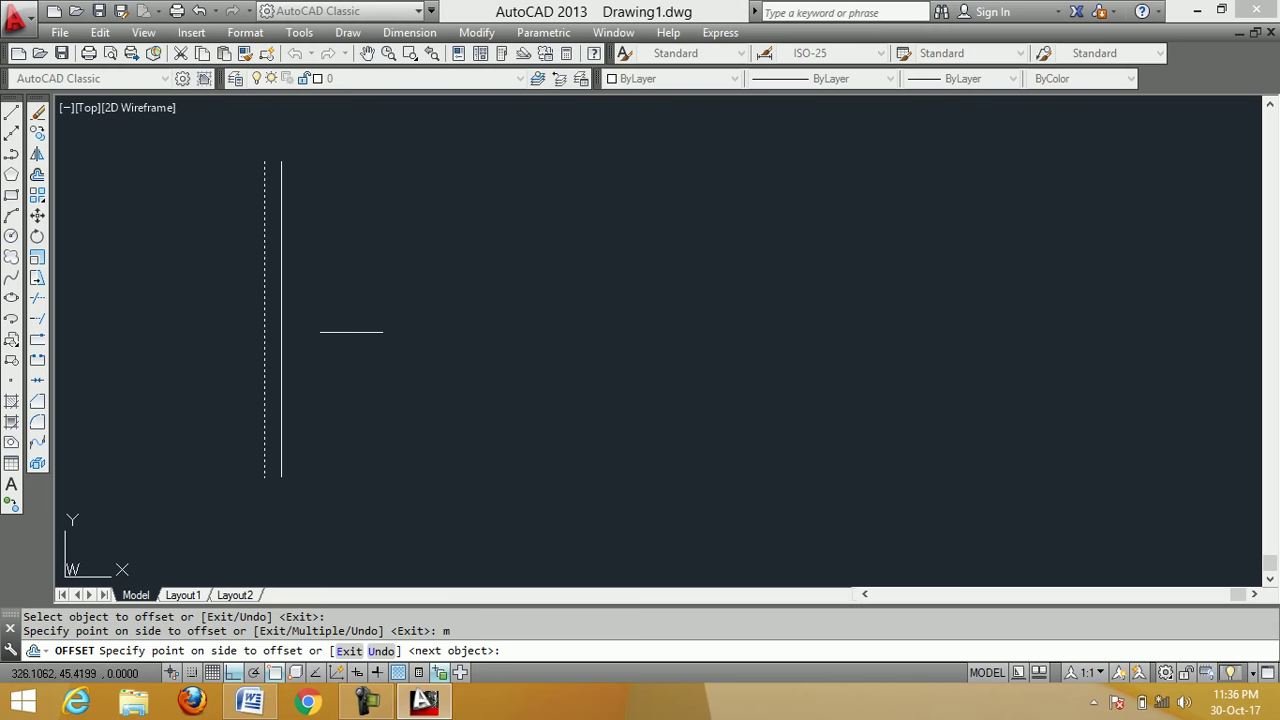
Place repeated 10-unit copies on both sides, forming eleven parallel vertical lines
left_click(358, 330)
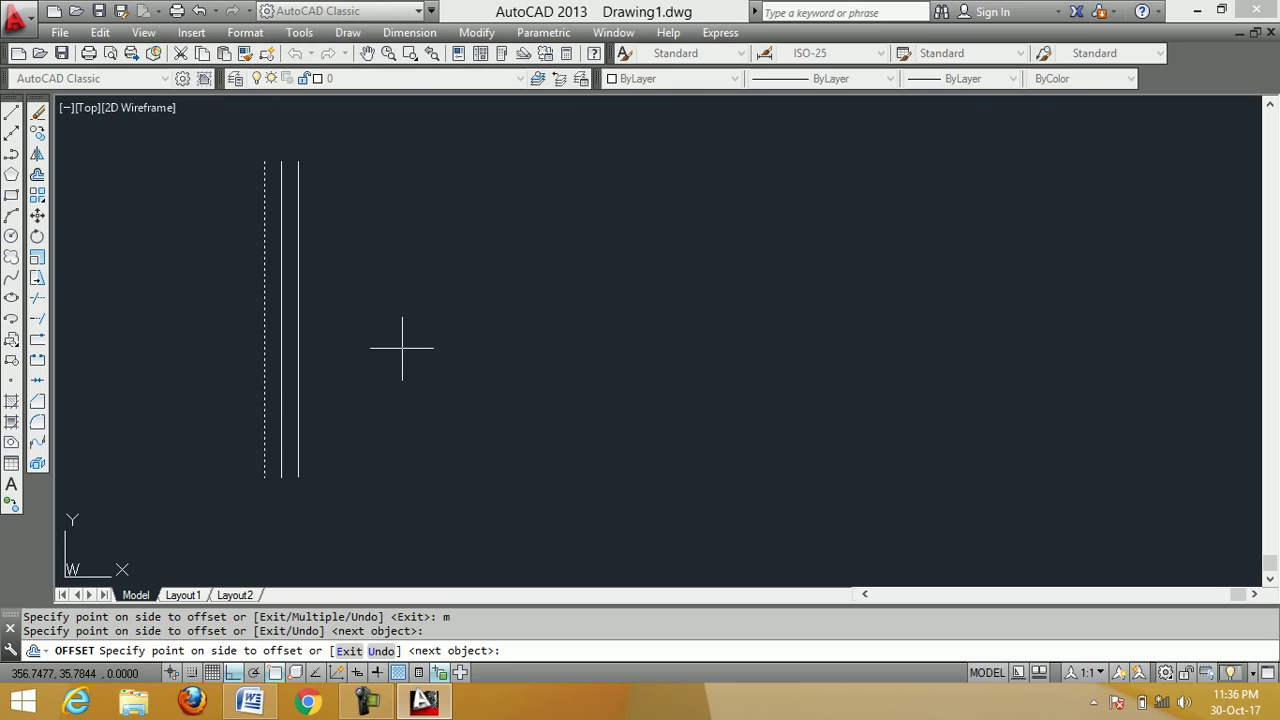
left_click(402, 348)
left_click(402, 348)
left_click(420, 396)
left_click(452, 460)
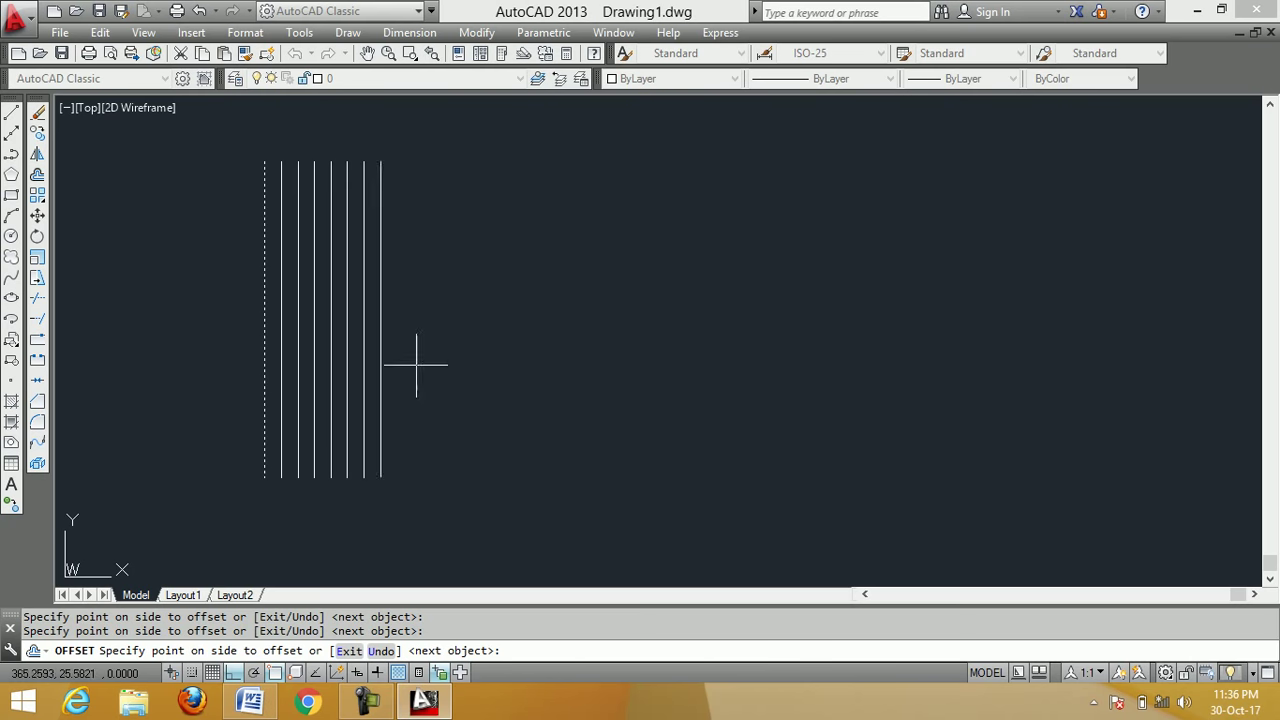
left_click(140, 345)
left_click(171, 315)
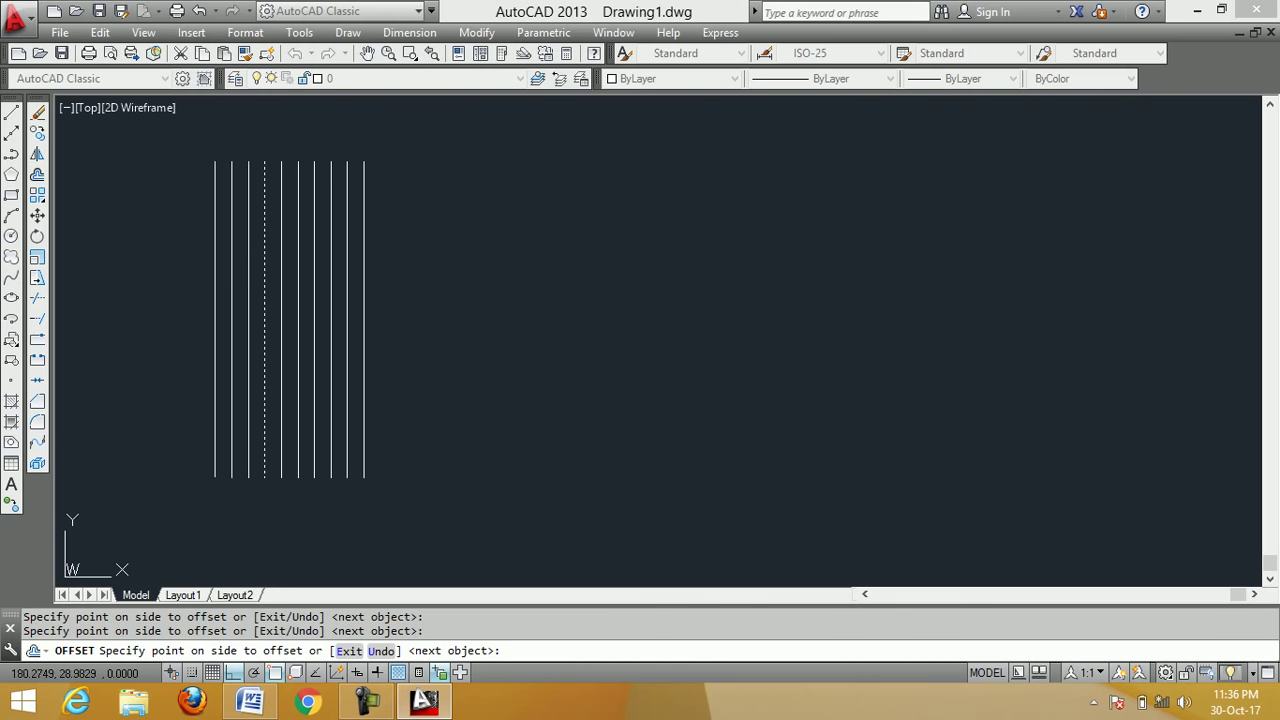
left_click(505, 312)
left_click(548, 312)
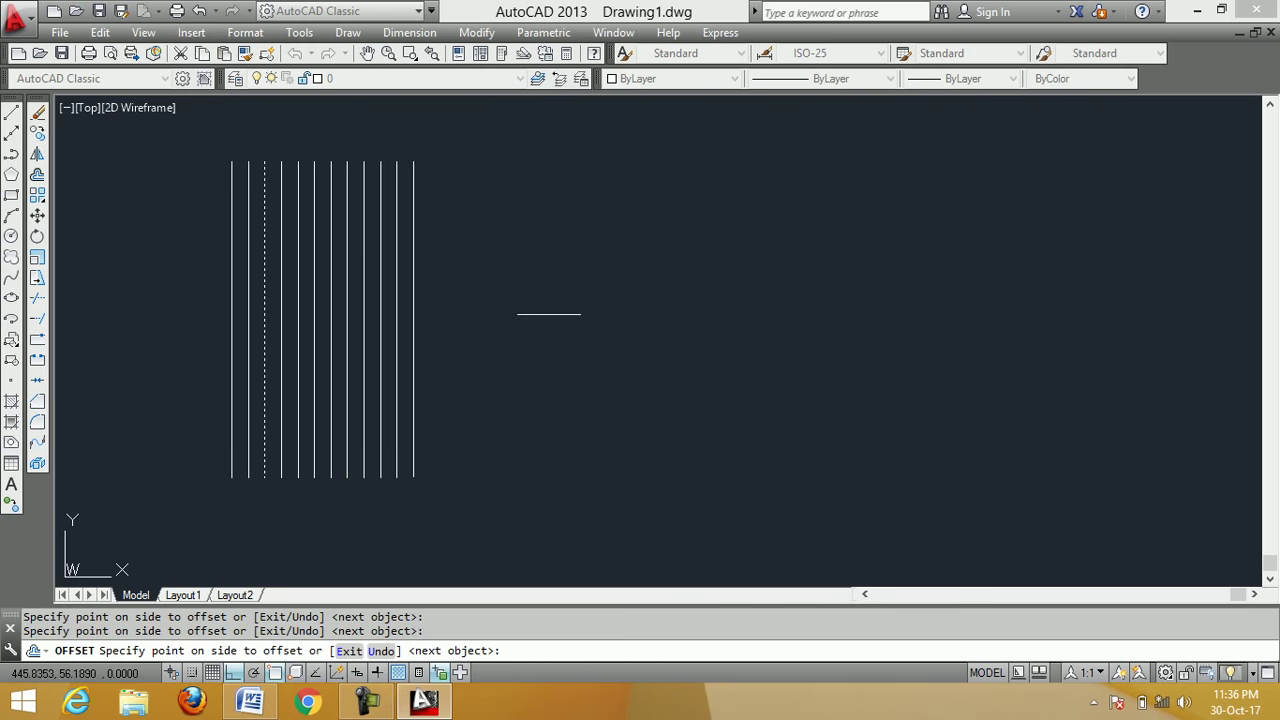
right_click(548, 302)
left_click(590, 307)
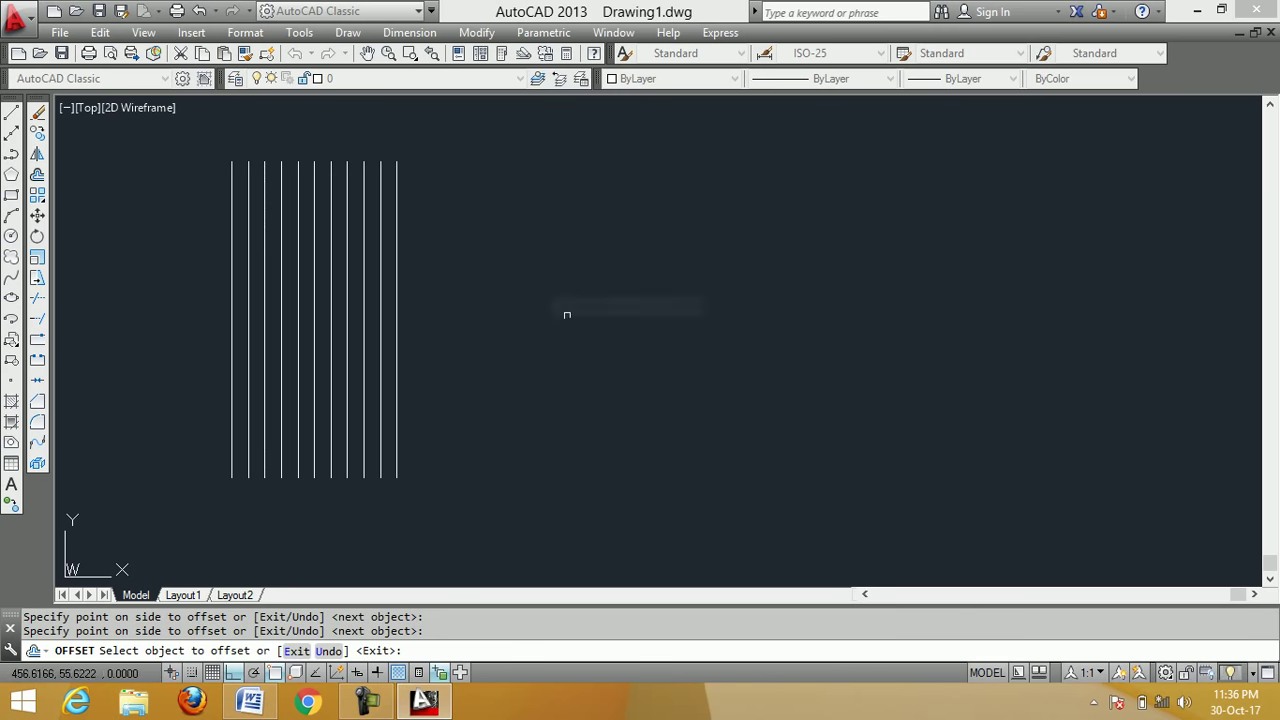
left_click(37, 112)
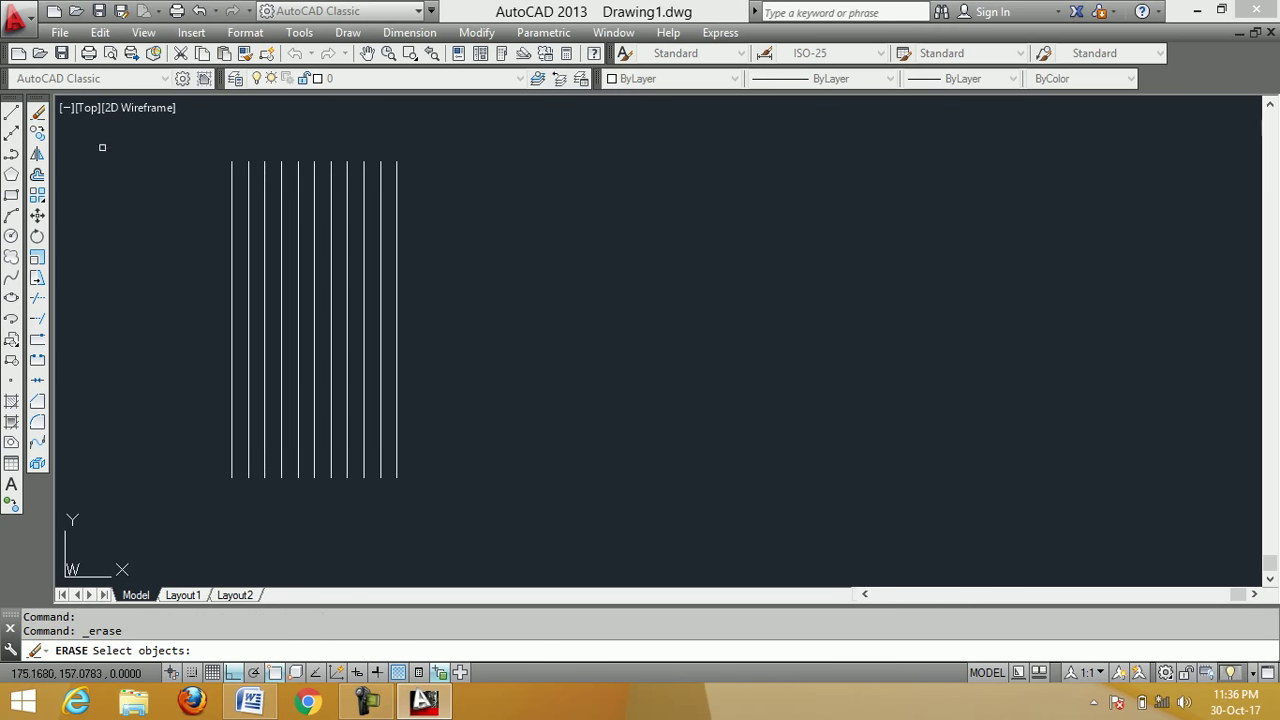
Erase the row of vertical lines with a crossing window
left_click(476, 542)
left_click(204, 134)
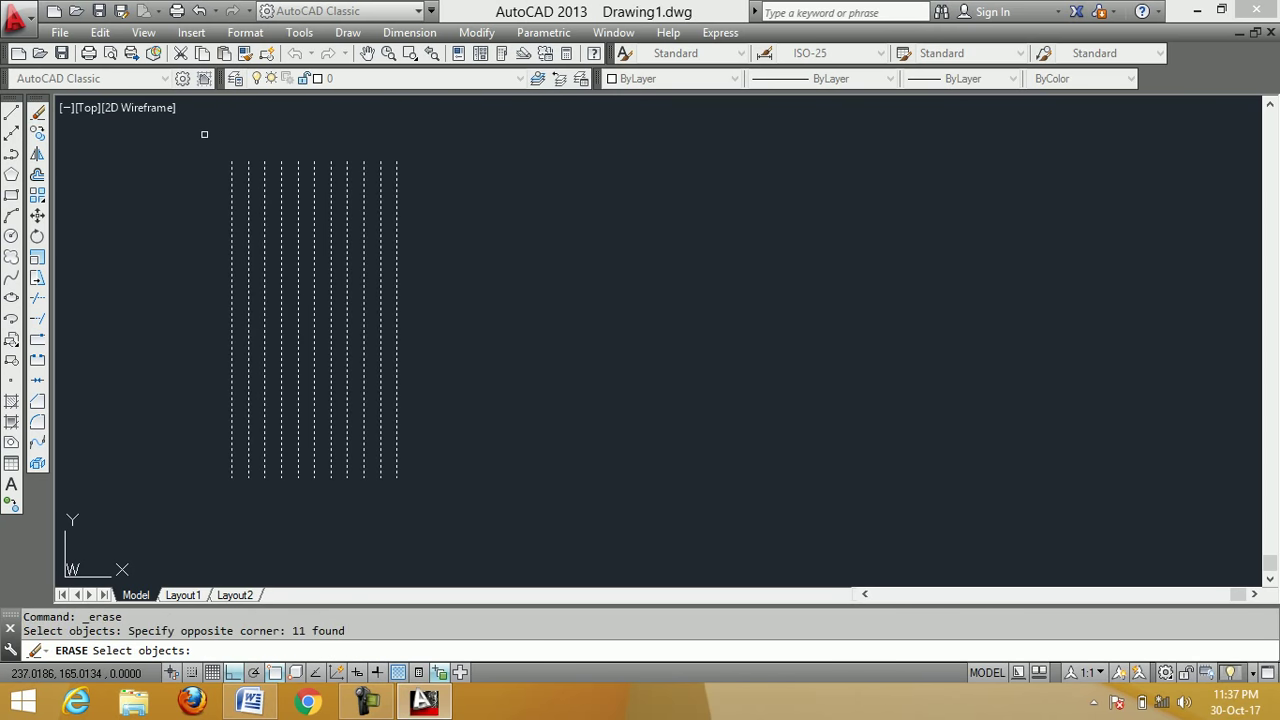
key("Return")
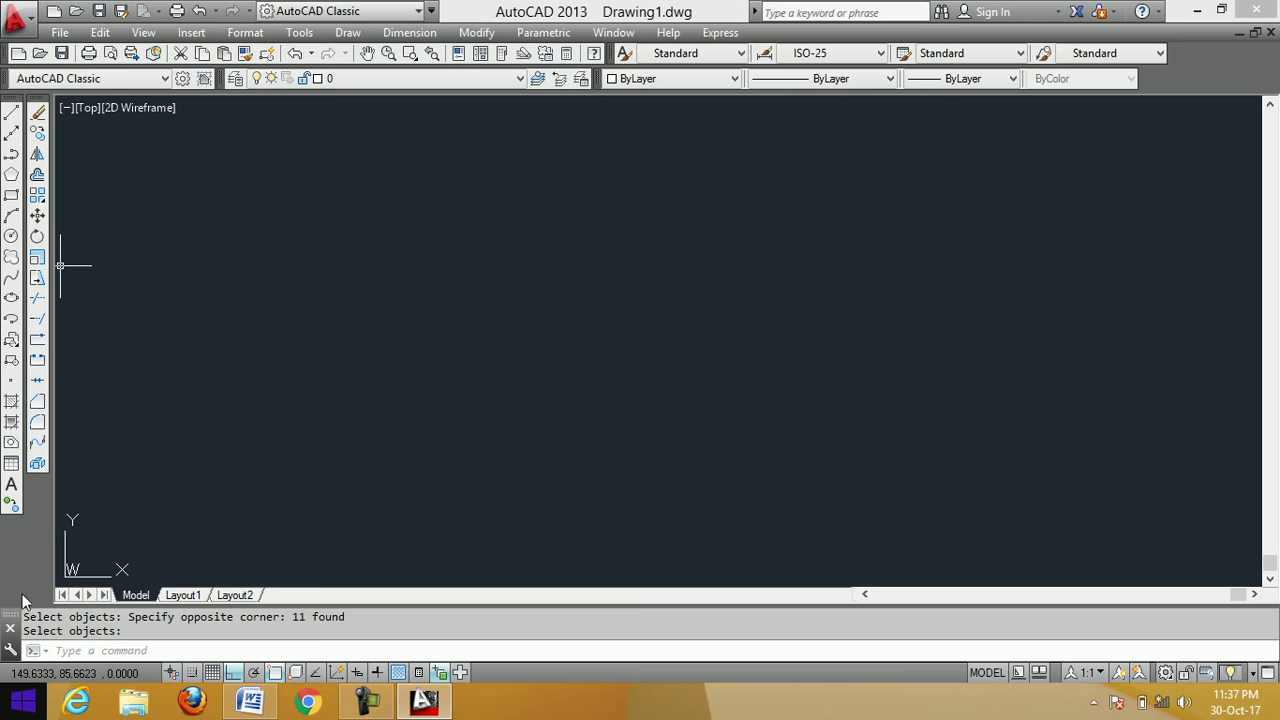
Draw a vertical line and a horizontal line crossing it
left_click(11, 113)
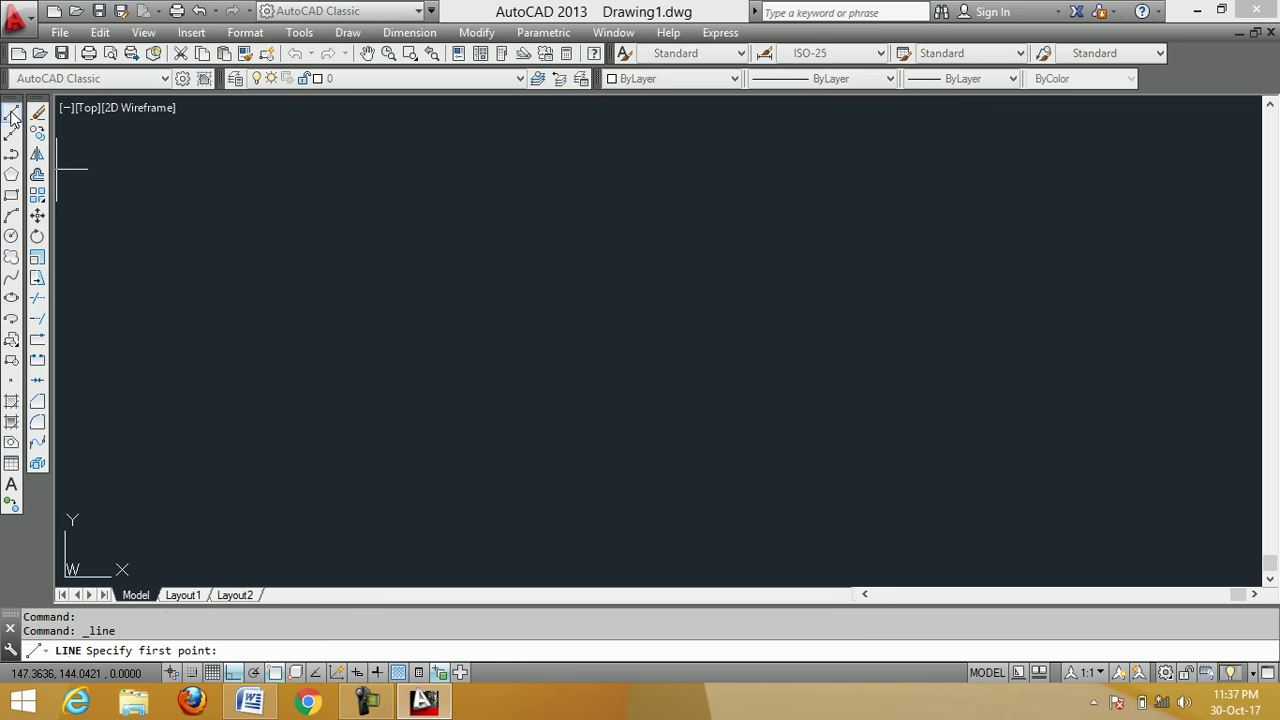
left_click(417, 175)
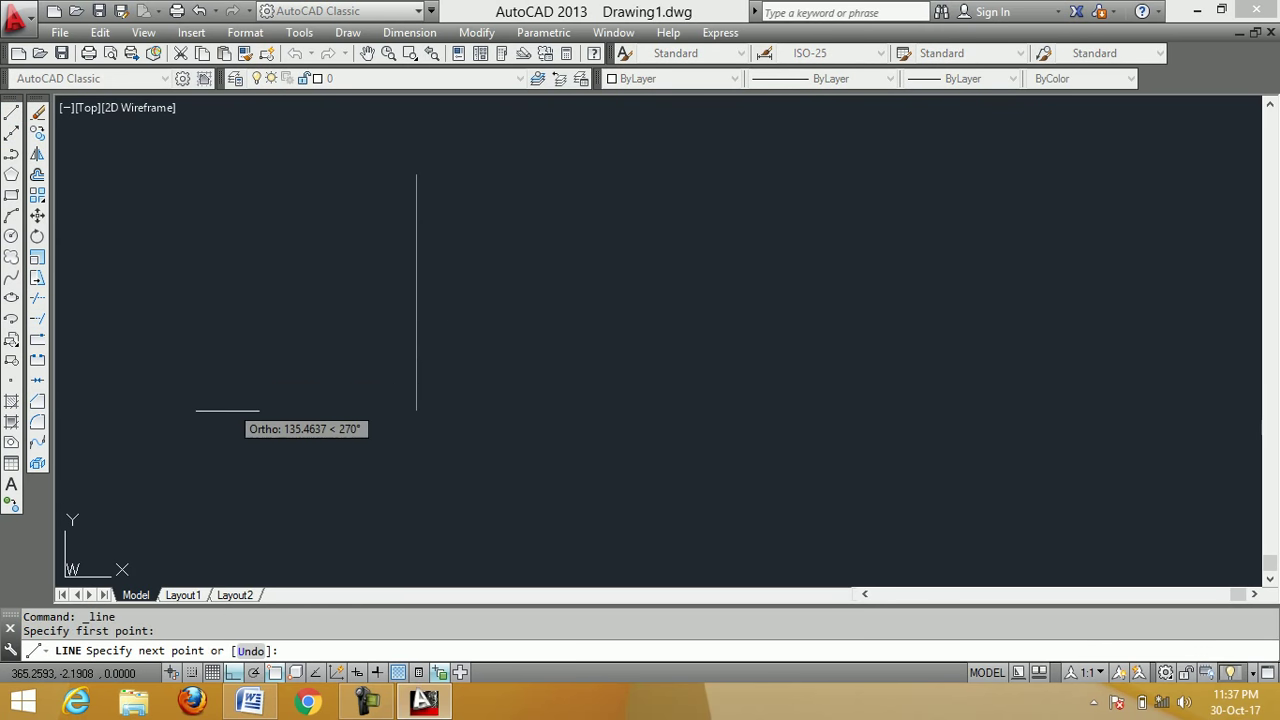
left_click(380, 477)
right_click(543, 410)
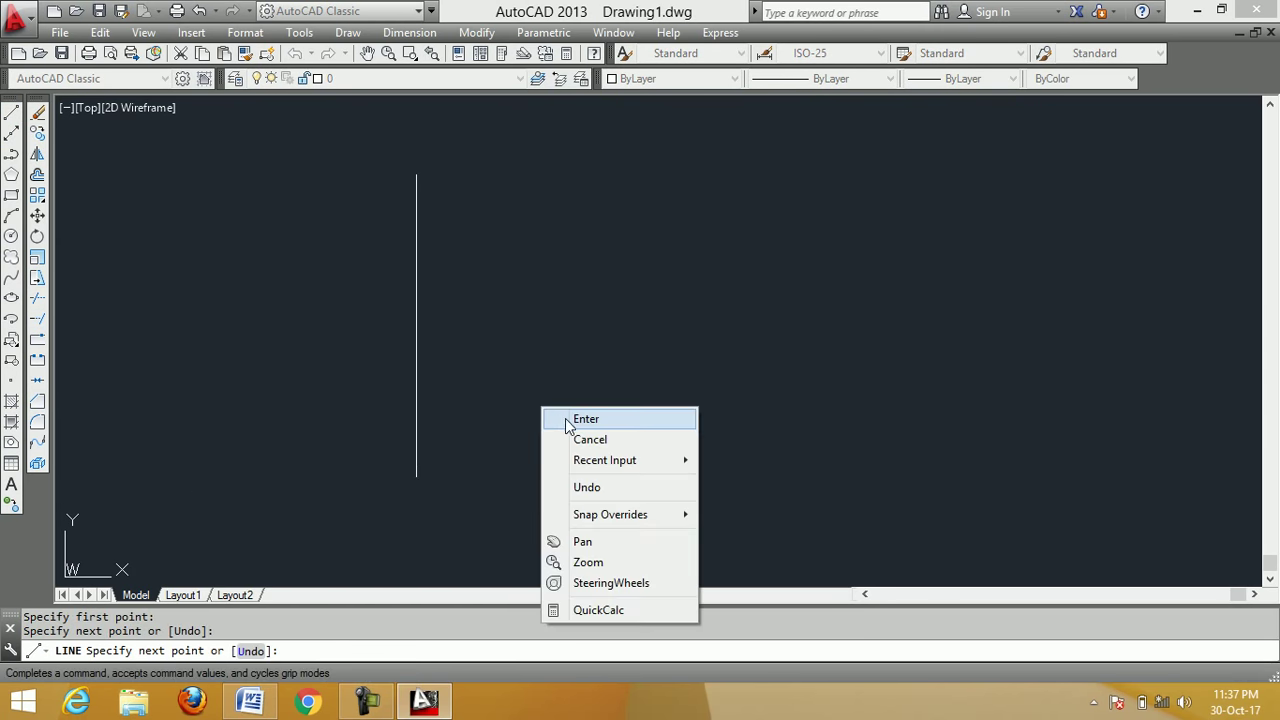
left_click(585, 419)
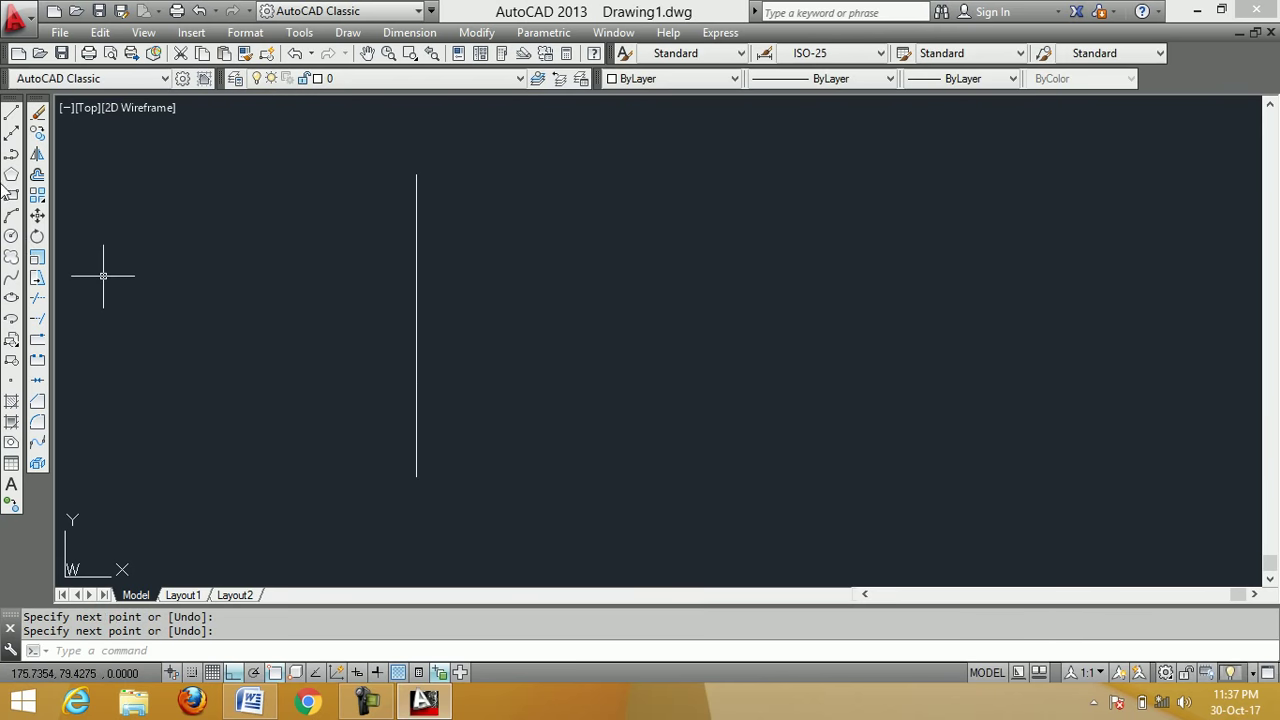
left_click(12, 115)
left_click(198, 349)
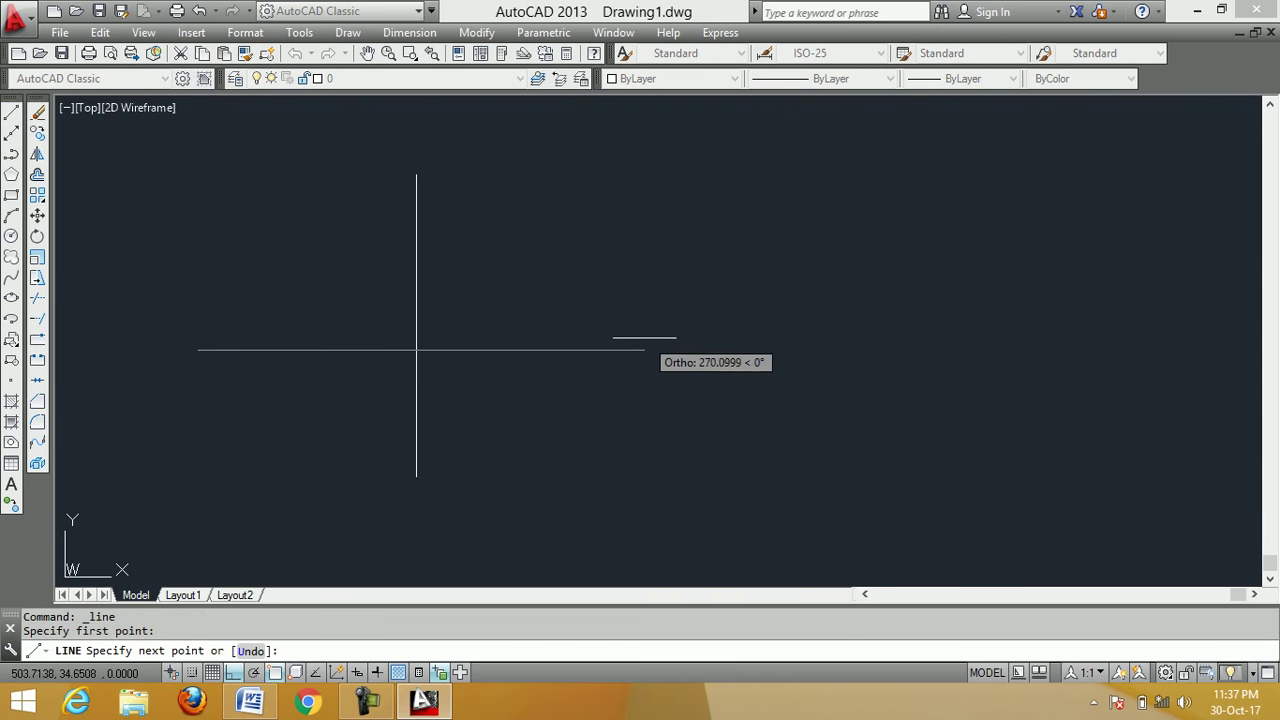
left_click(595, 349)
right_click(668, 293)
left_click(692, 300)
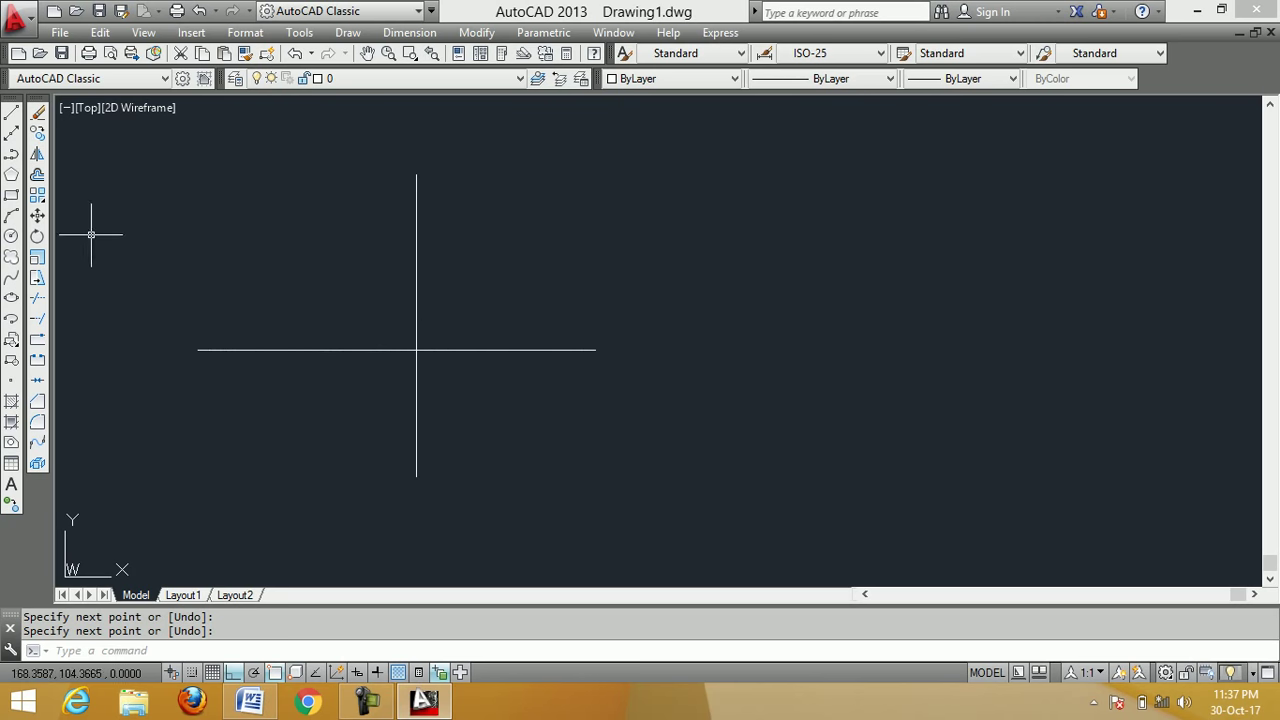
Trim the horizontal line's right end back to the vertical cutting edge
left_click(37, 308)
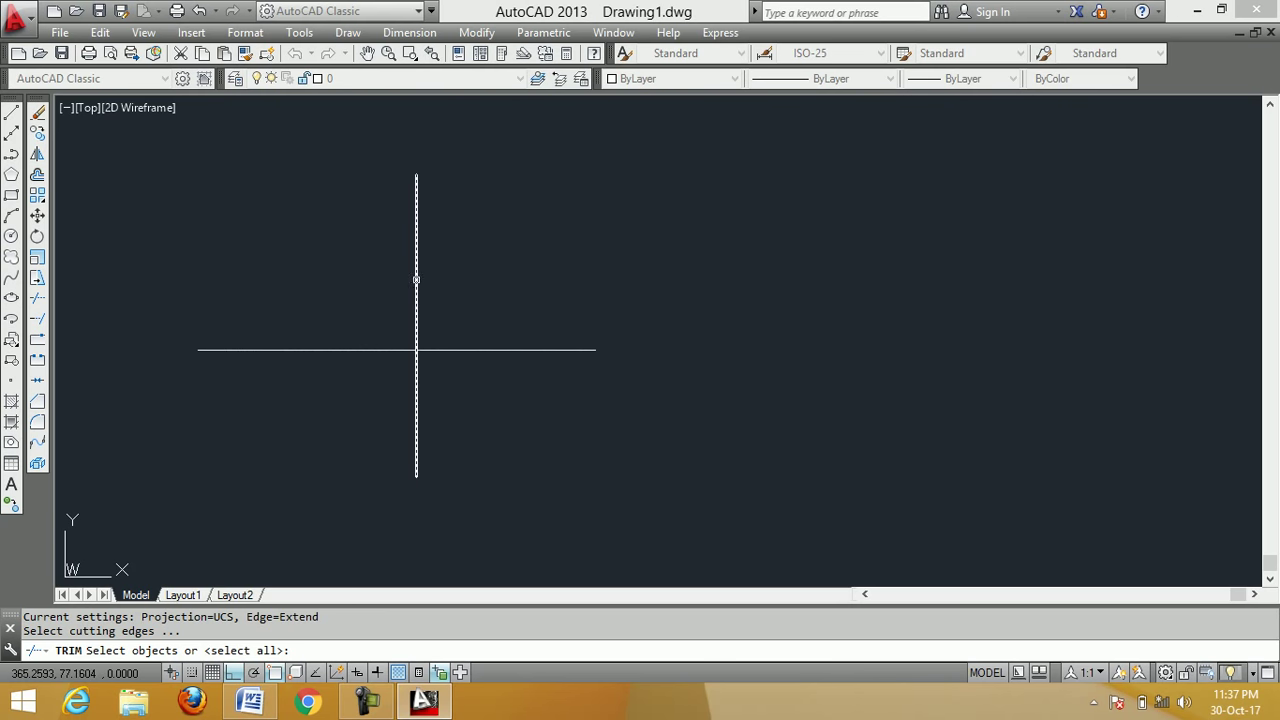
left_click(416, 280)
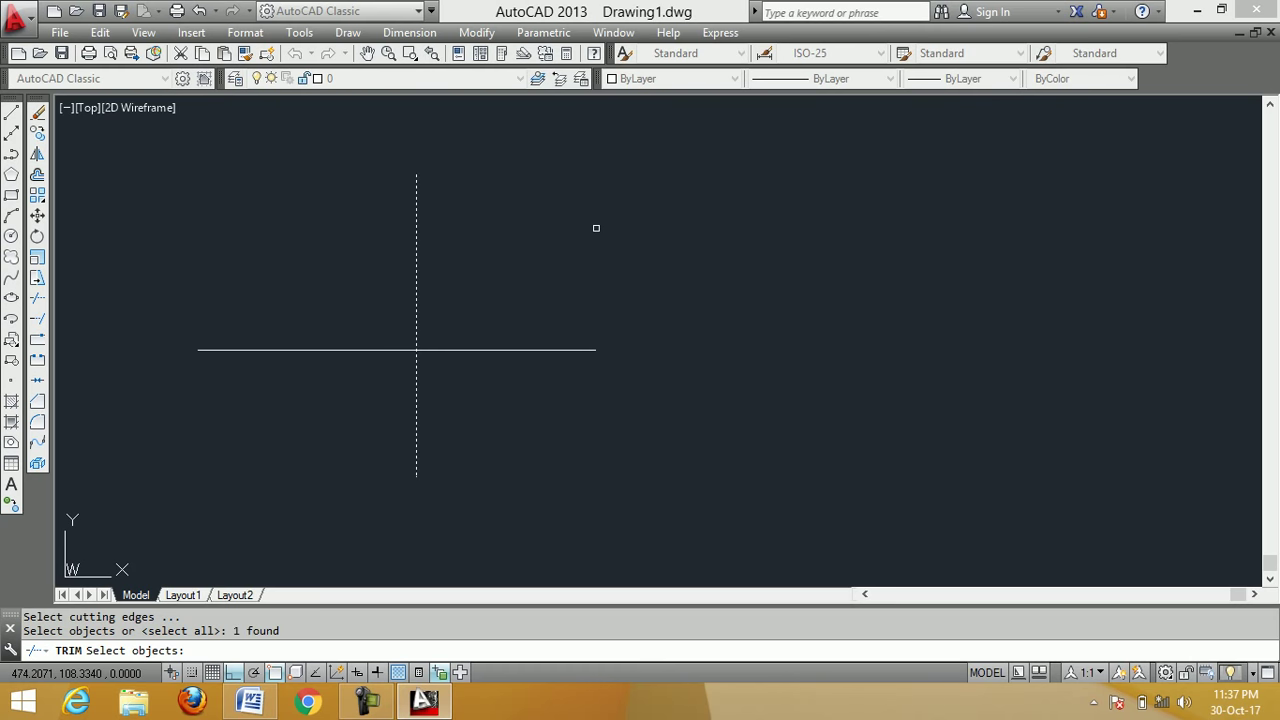
key("Return")
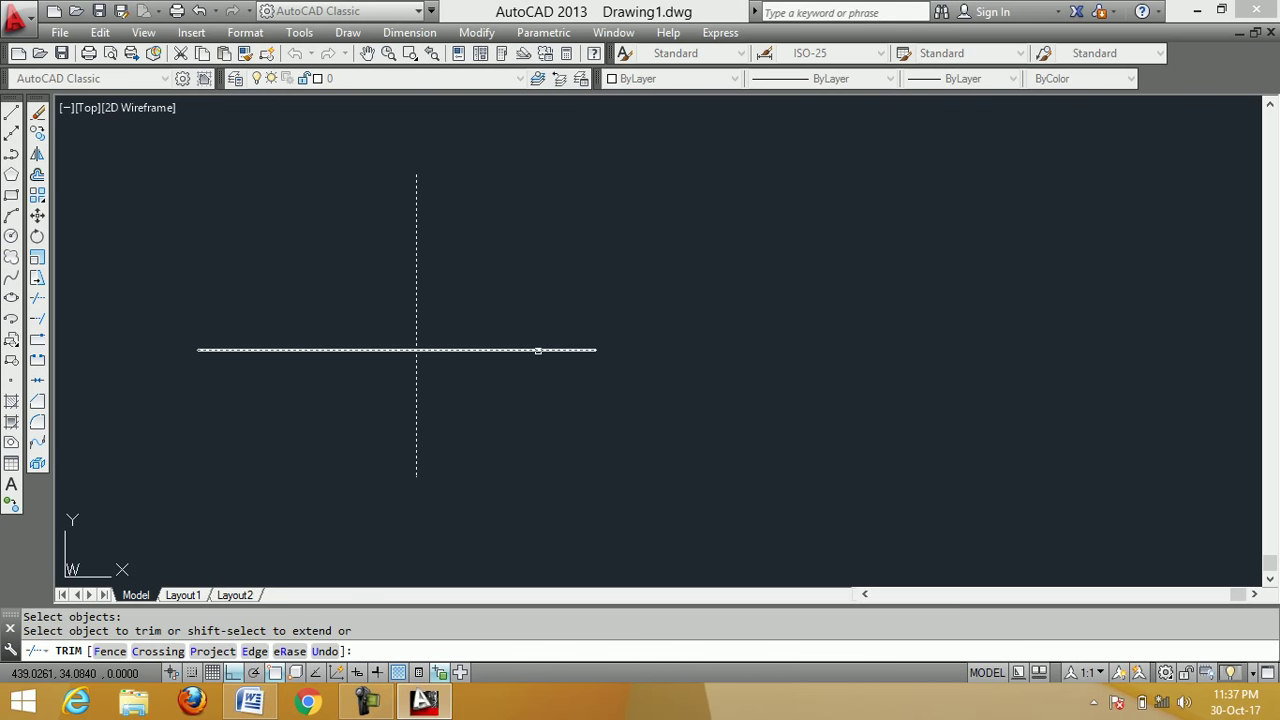
left_click(538, 350)
right_click(526, 289)
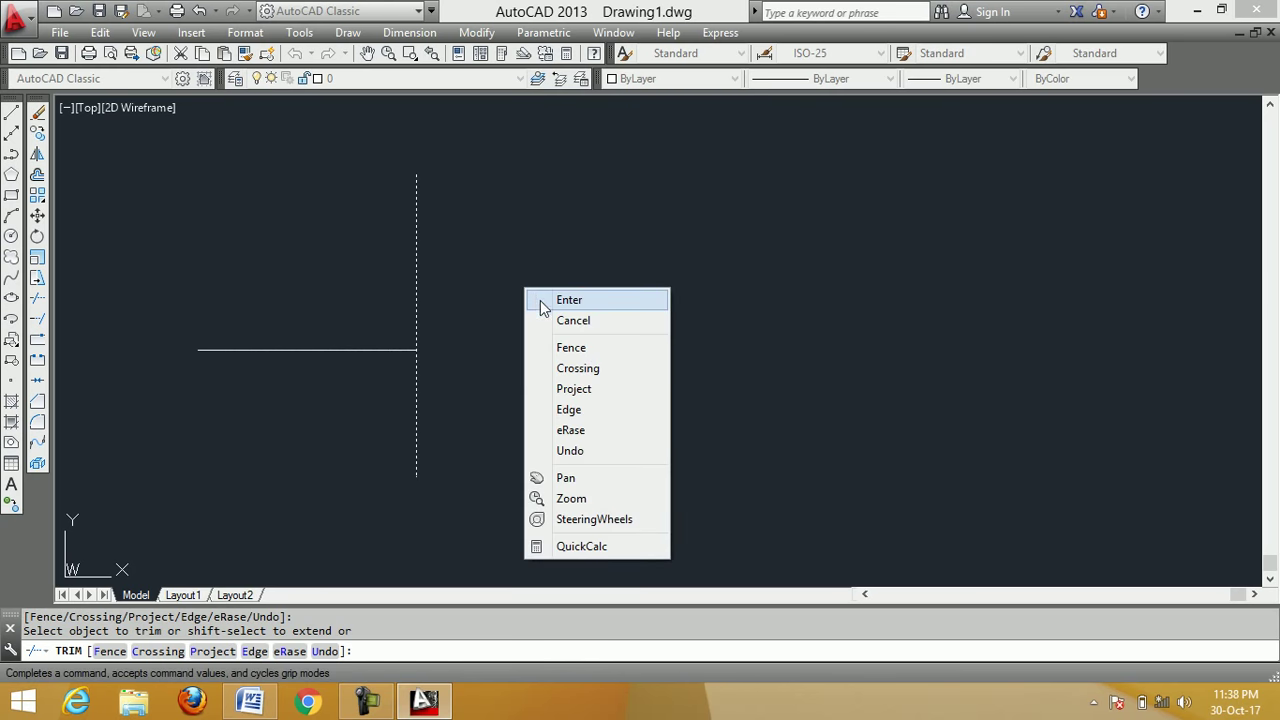
left_click(541, 300)
Draw two parallel vertical lines side by side
left_click(11, 113)
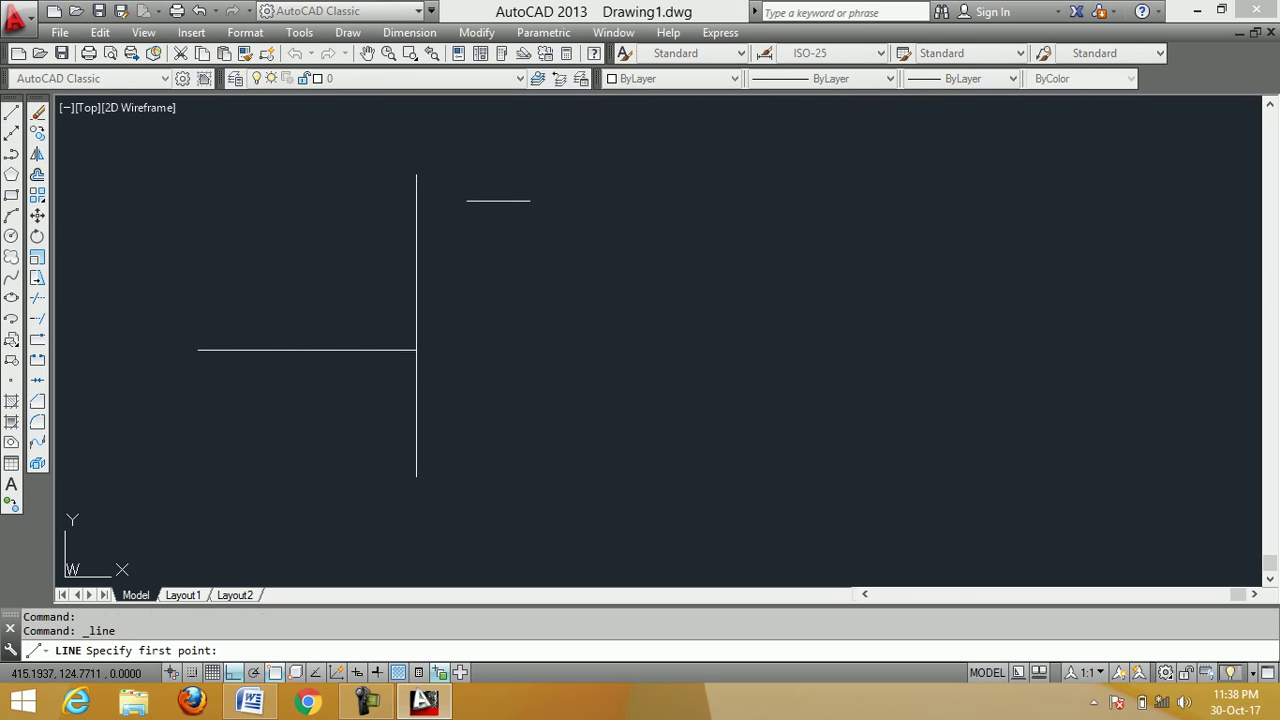
left_click(716, 187)
left_click(716, 464)
right_click(830, 388)
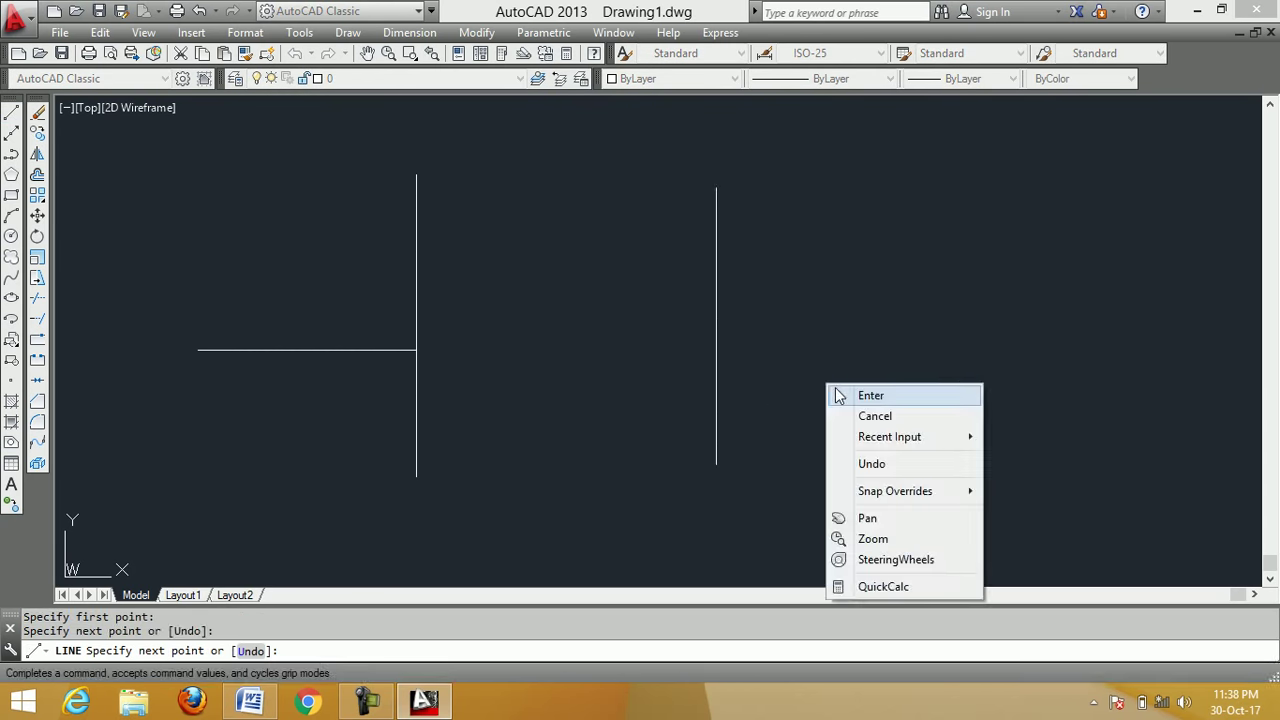
left_click(838, 396)
right_click(871, 188)
left_click(890, 199)
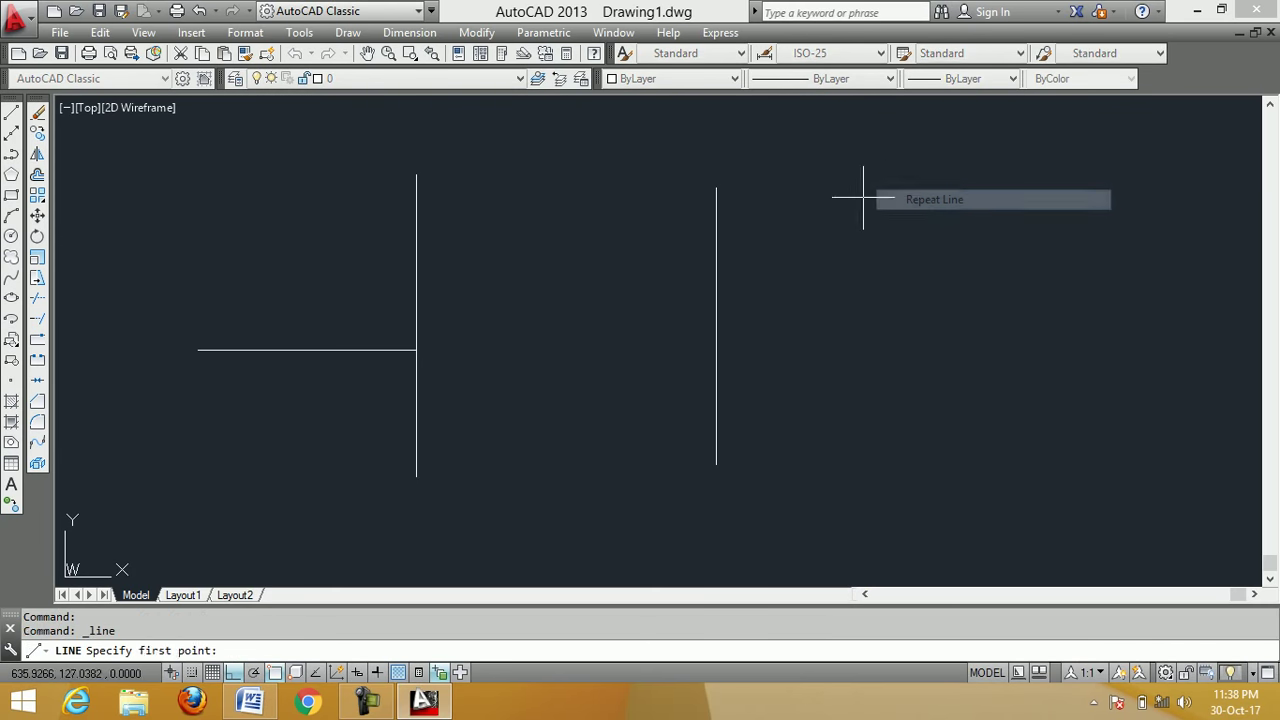
left_click(863, 197)
left_click(862, 481)
right_click(953, 386)
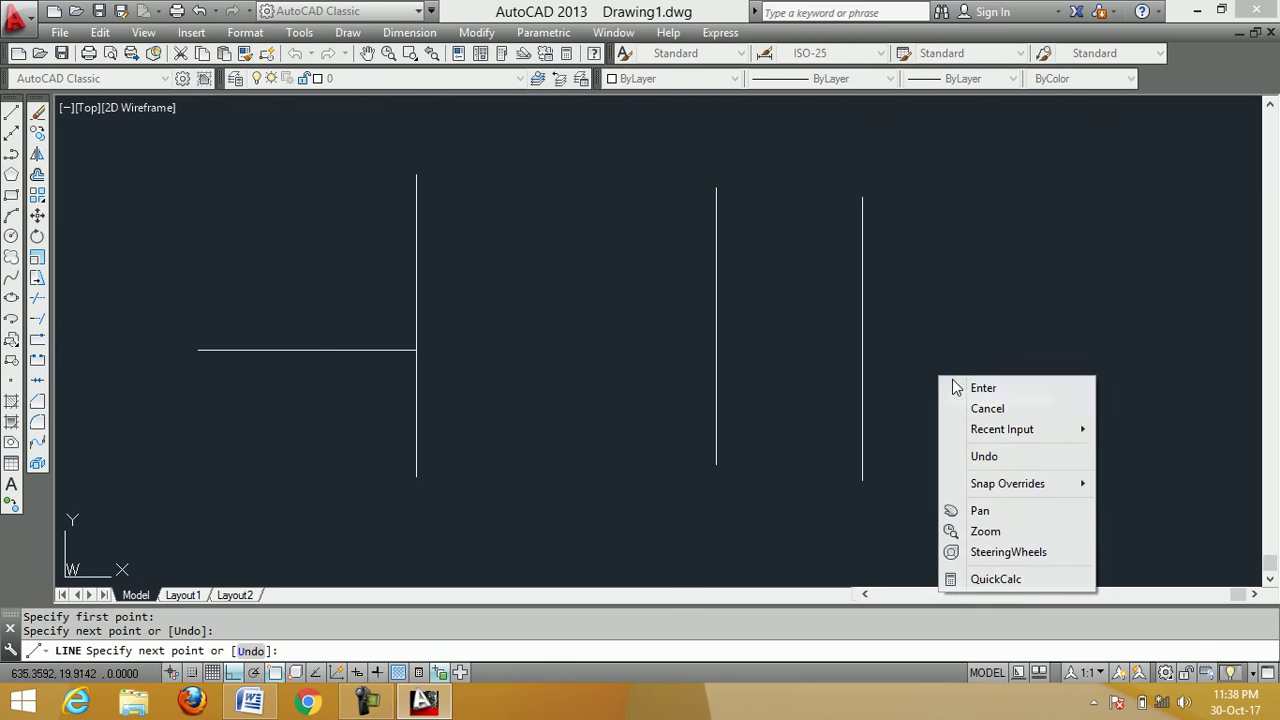
left_click(980, 388)
Draw a horizontal line crossing both vertical lines
right_click(977, 247)
left_click(1000, 259)
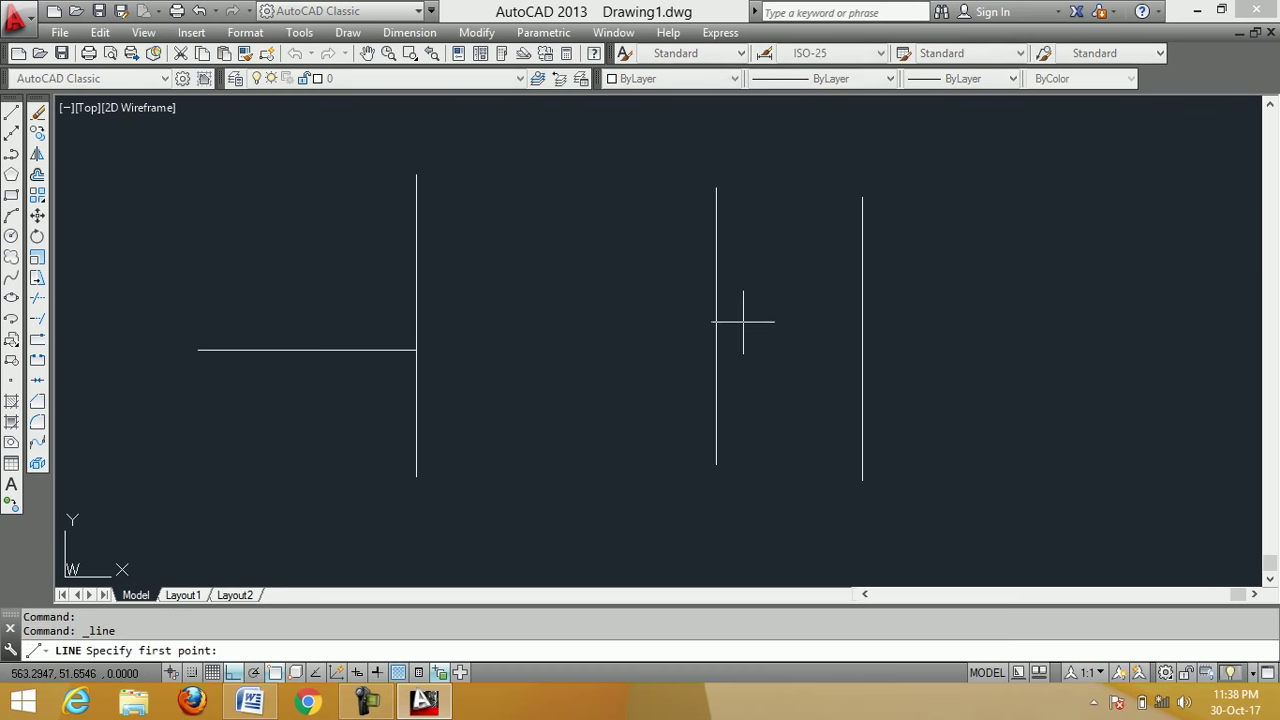
left_click(595, 325)
left_click(989, 325)
right_click(1024, 280)
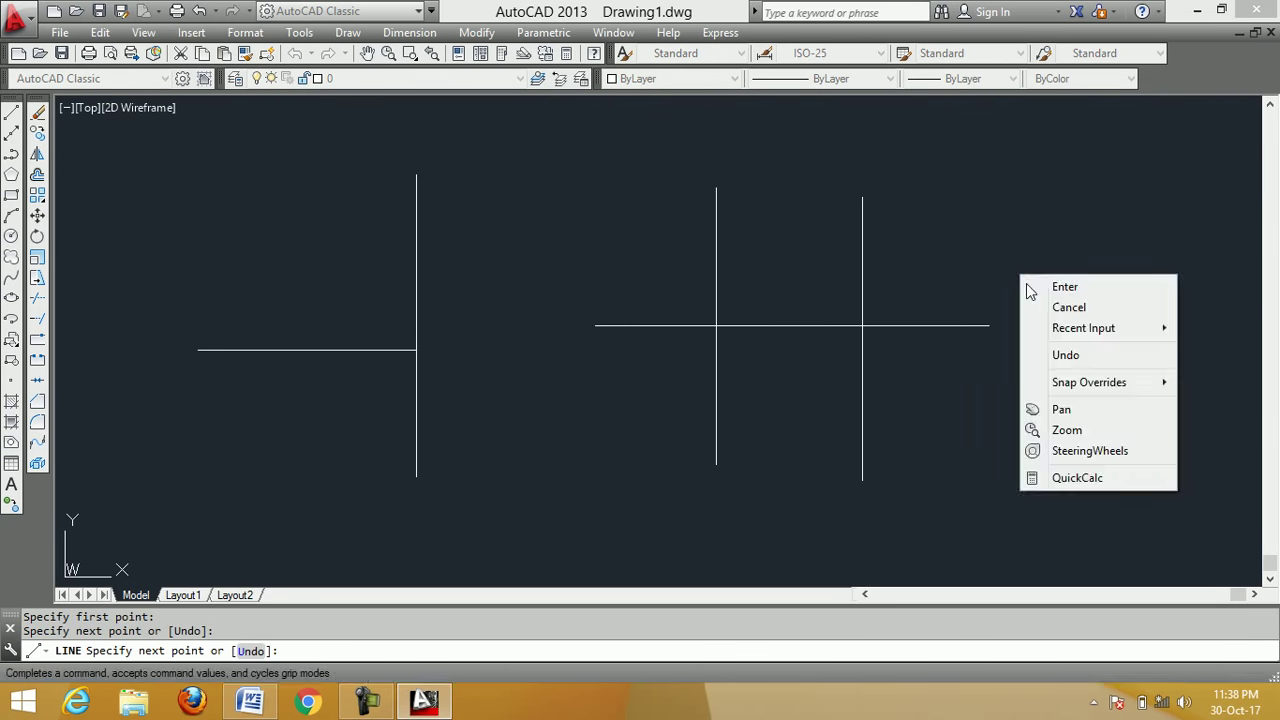
left_click(1034, 289)
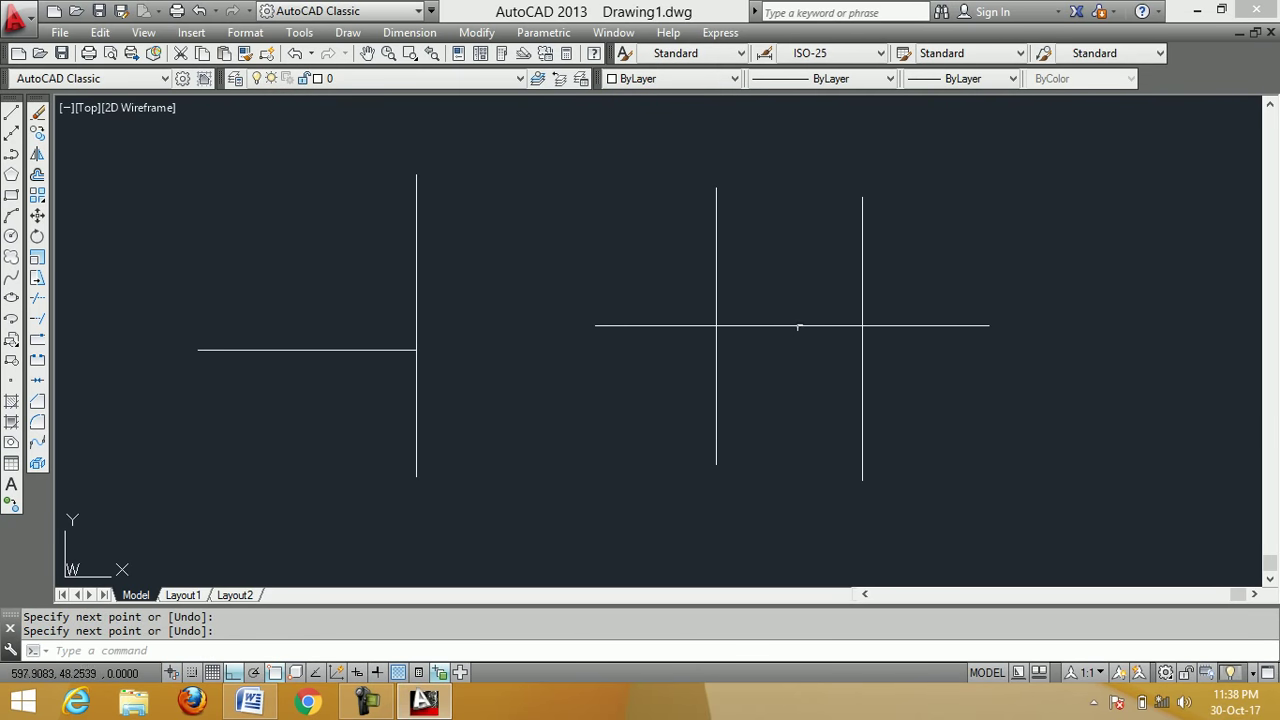
Trim the horizontal span between the two verticals, using both as cutting edges
left_click(716, 263)
left_click(38, 301)
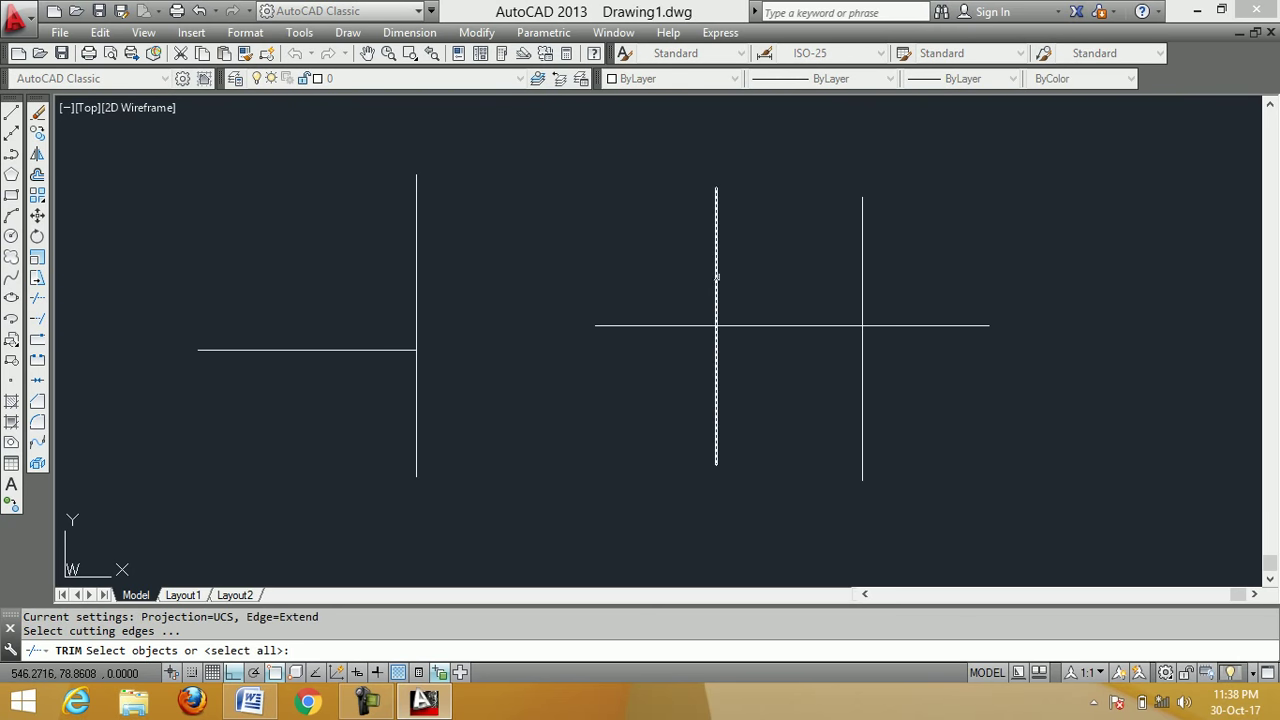
left_click(715, 275)
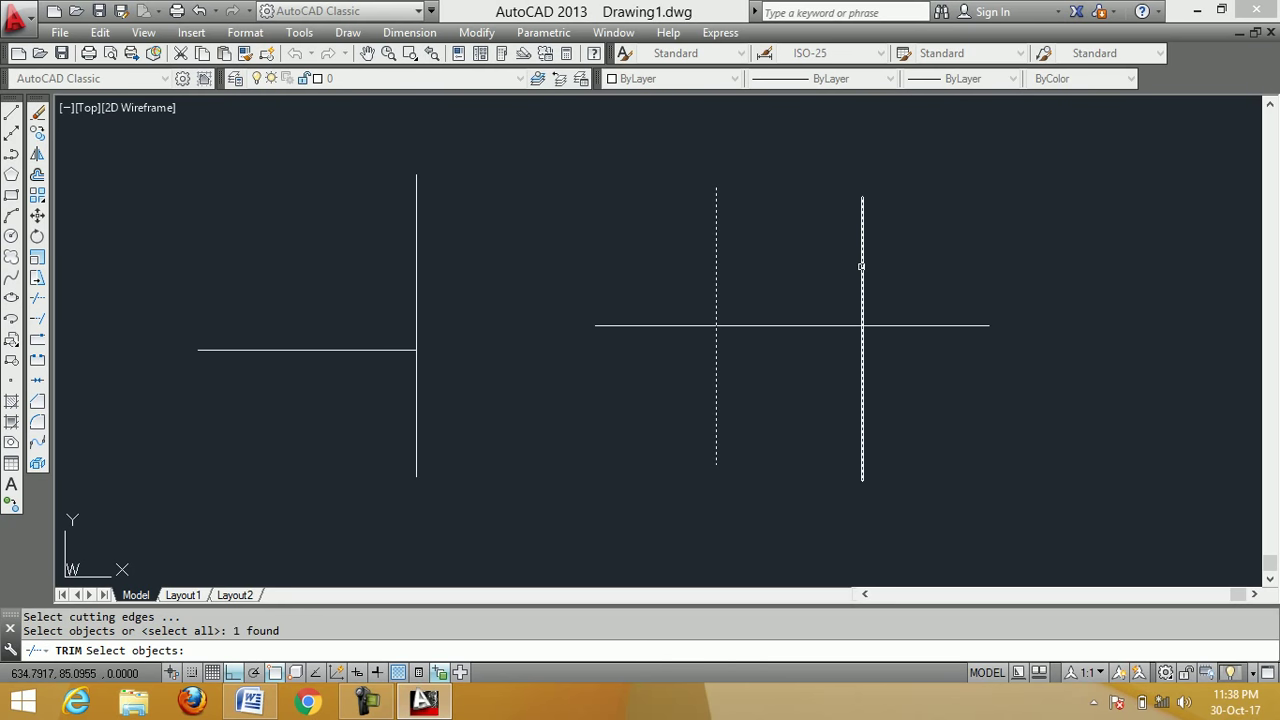
left_click(861, 266)
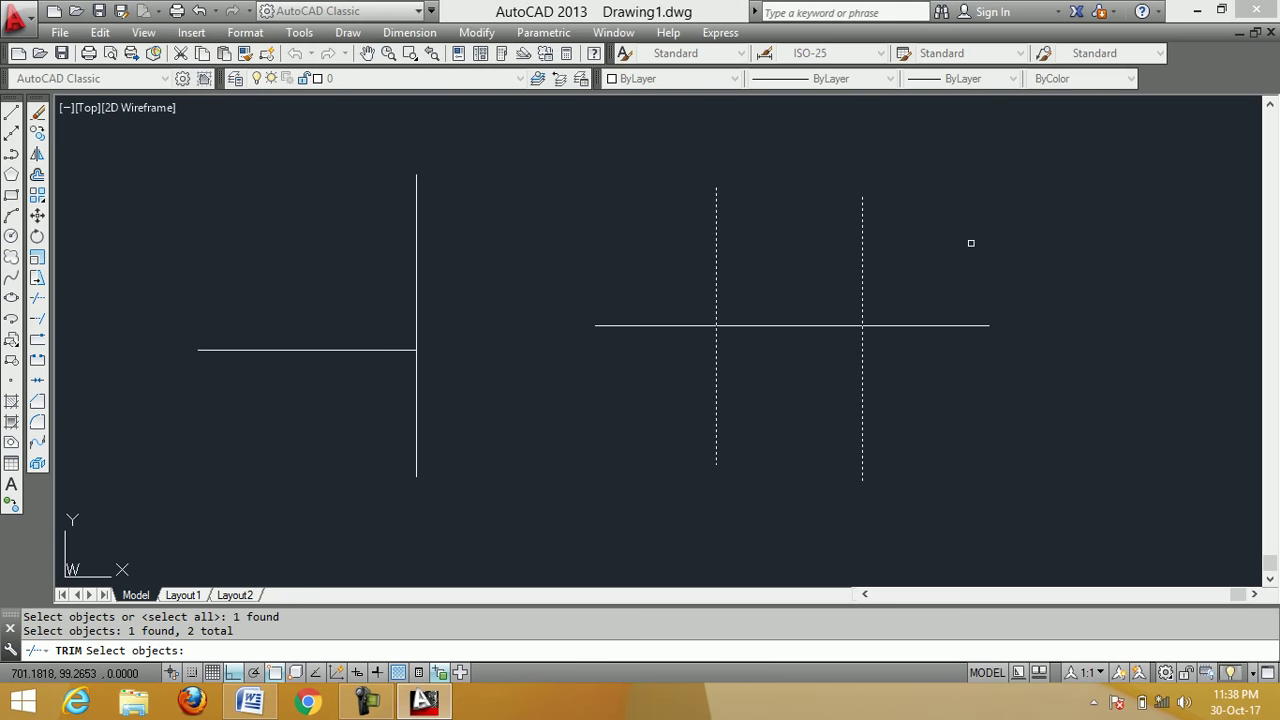
key("Return")
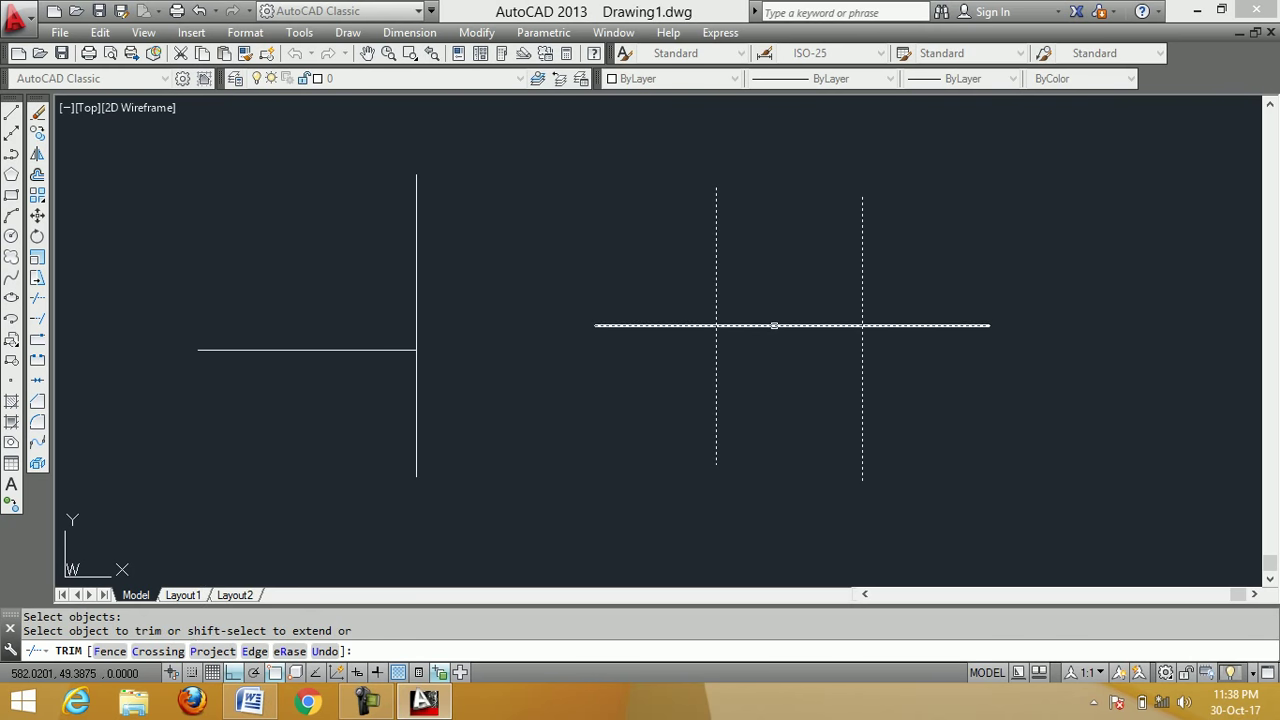
left_click(774, 325)
right_click(774, 289)
left_click(788, 300)
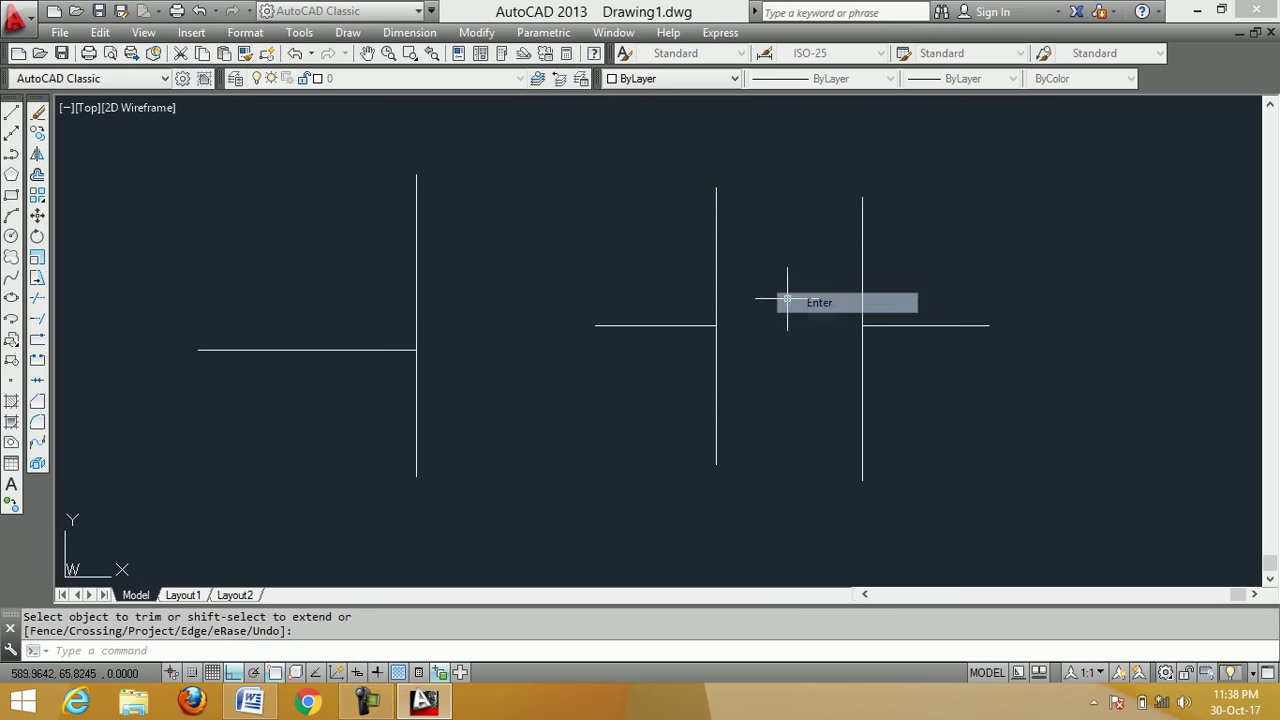
Erase all six lines with a crossing window
left_click(39, 113)
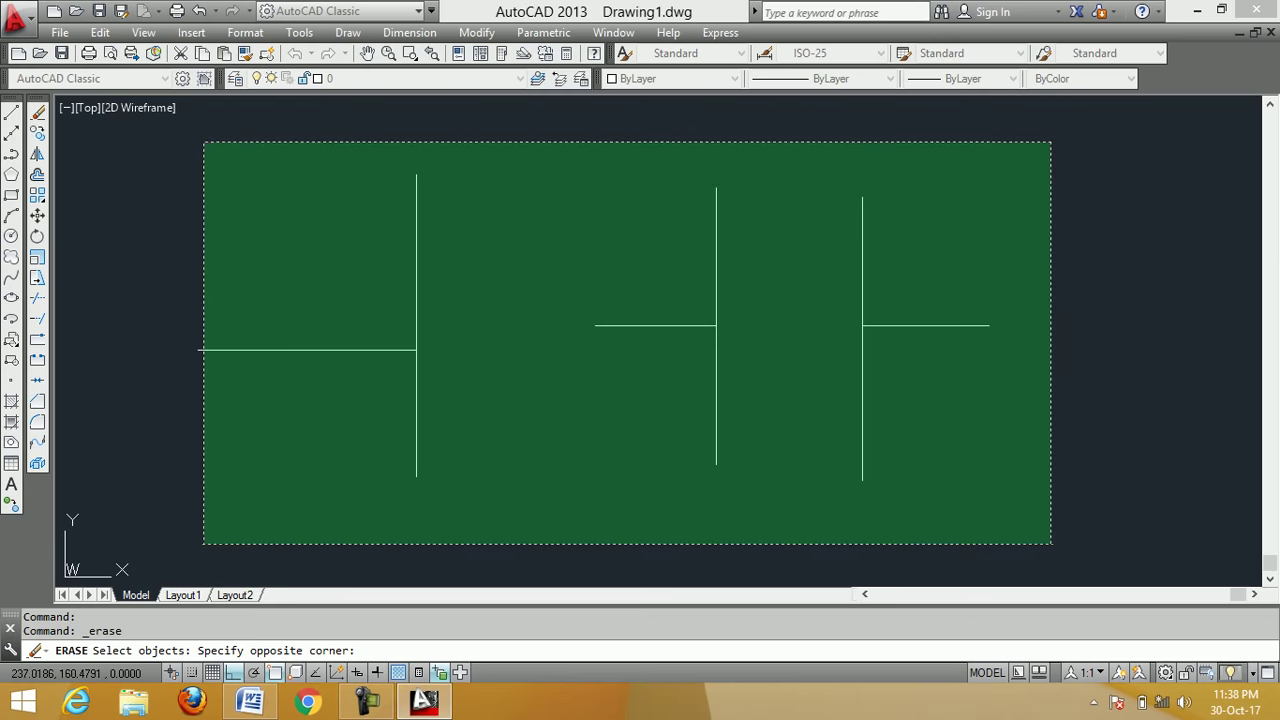
left_click(169, 140)
key("Return")
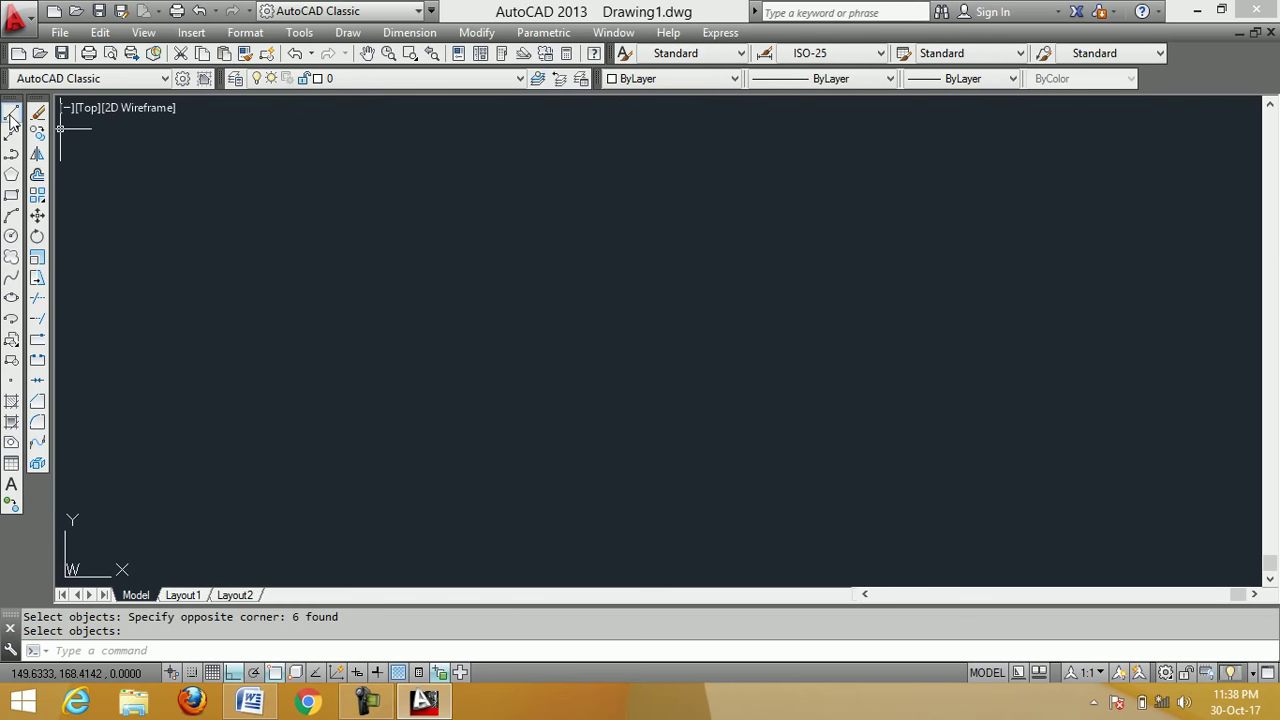
left_click(11, 112)
left_click(483, 190)
Finish the first vertical line and draw a second vertical beside it
left_click(483, 510)
right_click(609, 409)
left_click(638, 415)
right_click(747, 263)
left_click(806, 274)
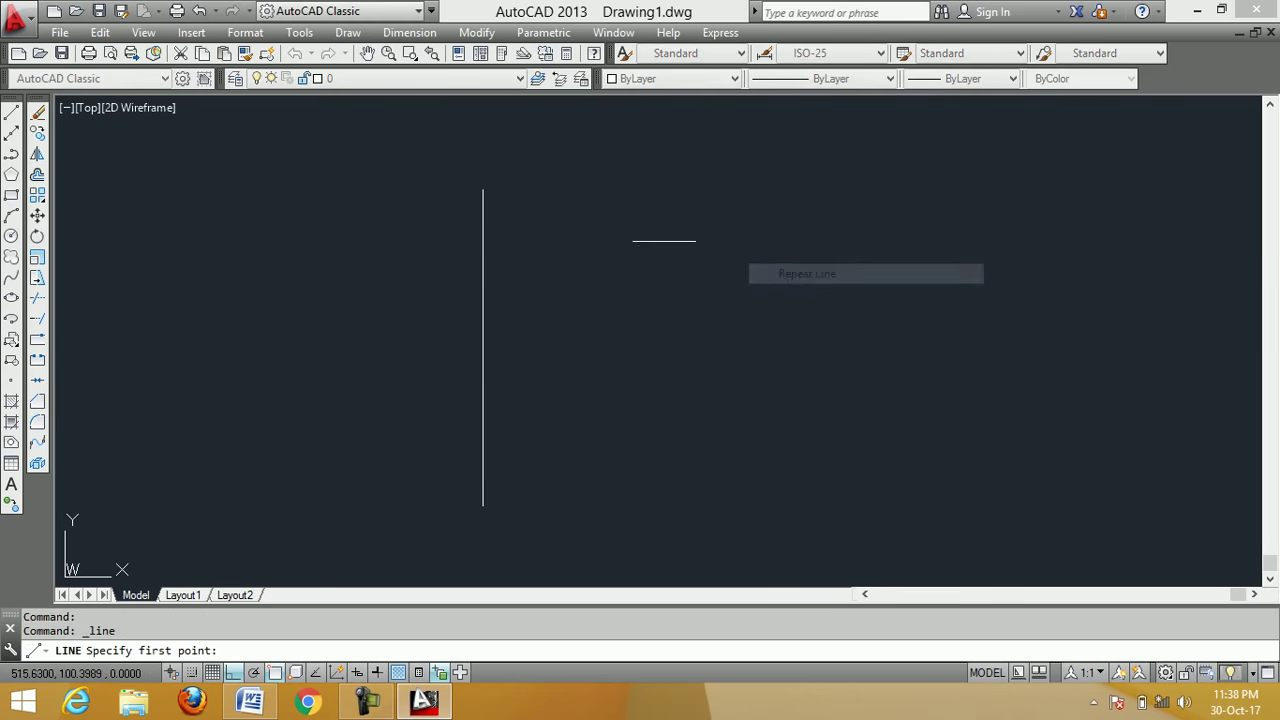
left_click(637, 490)
left_click(637, 515)
right_click(755, 421)
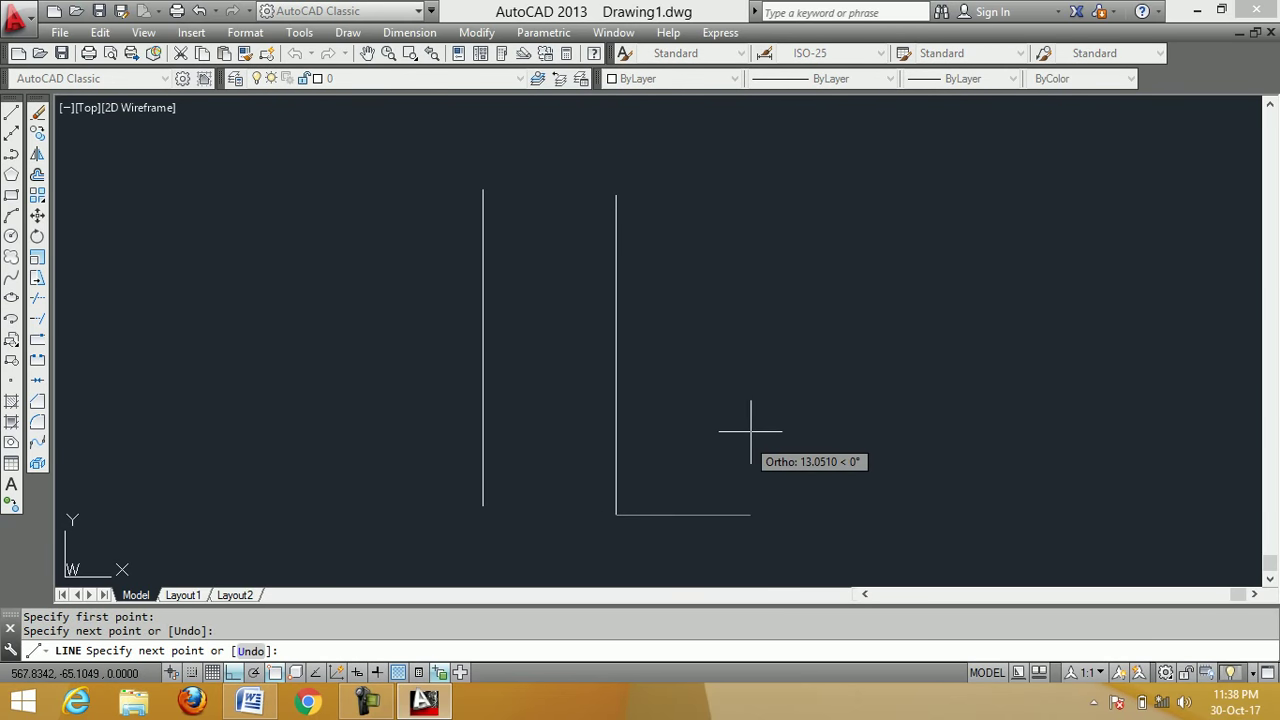
left_click(775, 436)
Draw upper and lower horizontal lines crossing both verticals
right_click(762, 253)
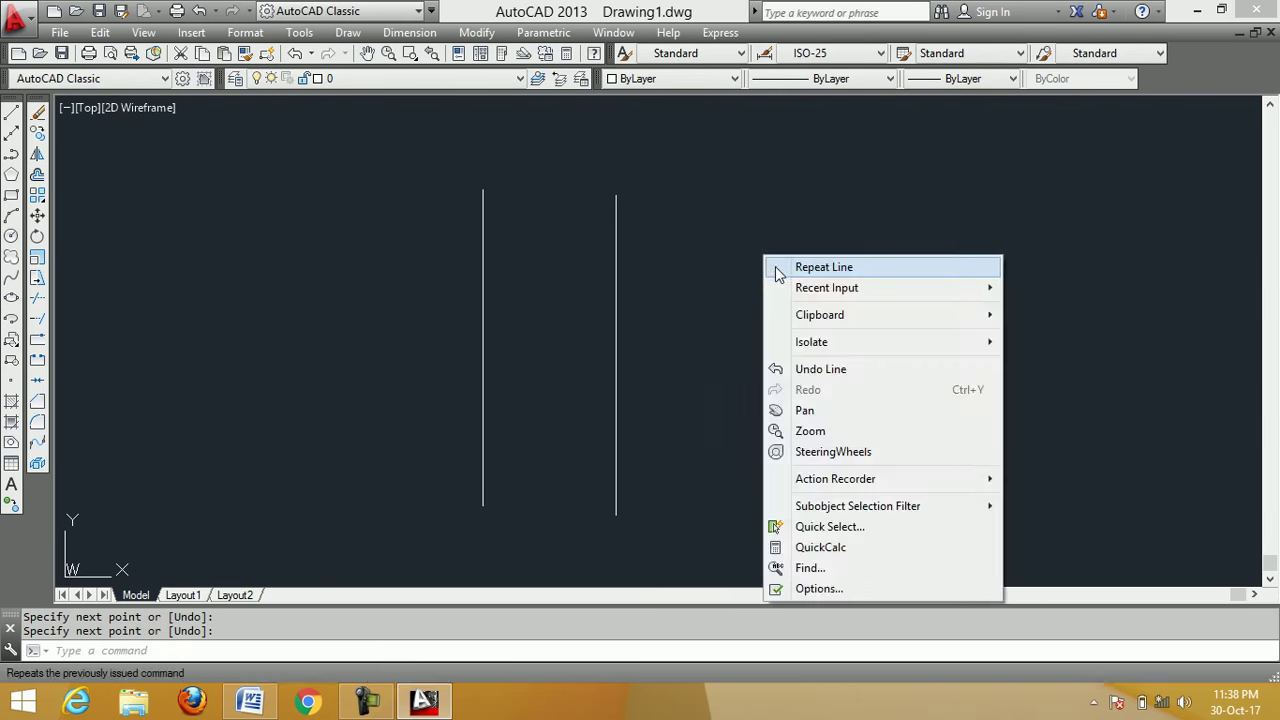
left_click(806, 266)
left_click(355, 316)
left_click(747, 303)
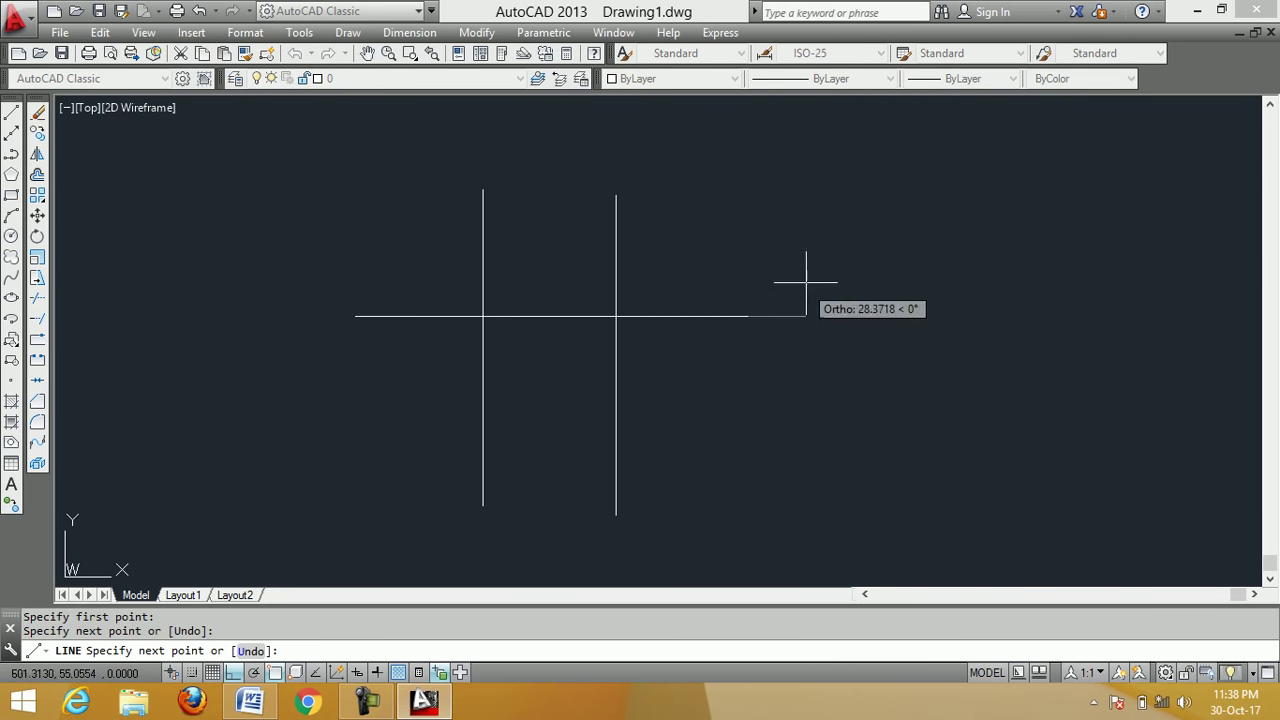
right_click(806, 283)
left_click(820, 297)
right_click(725, 207)
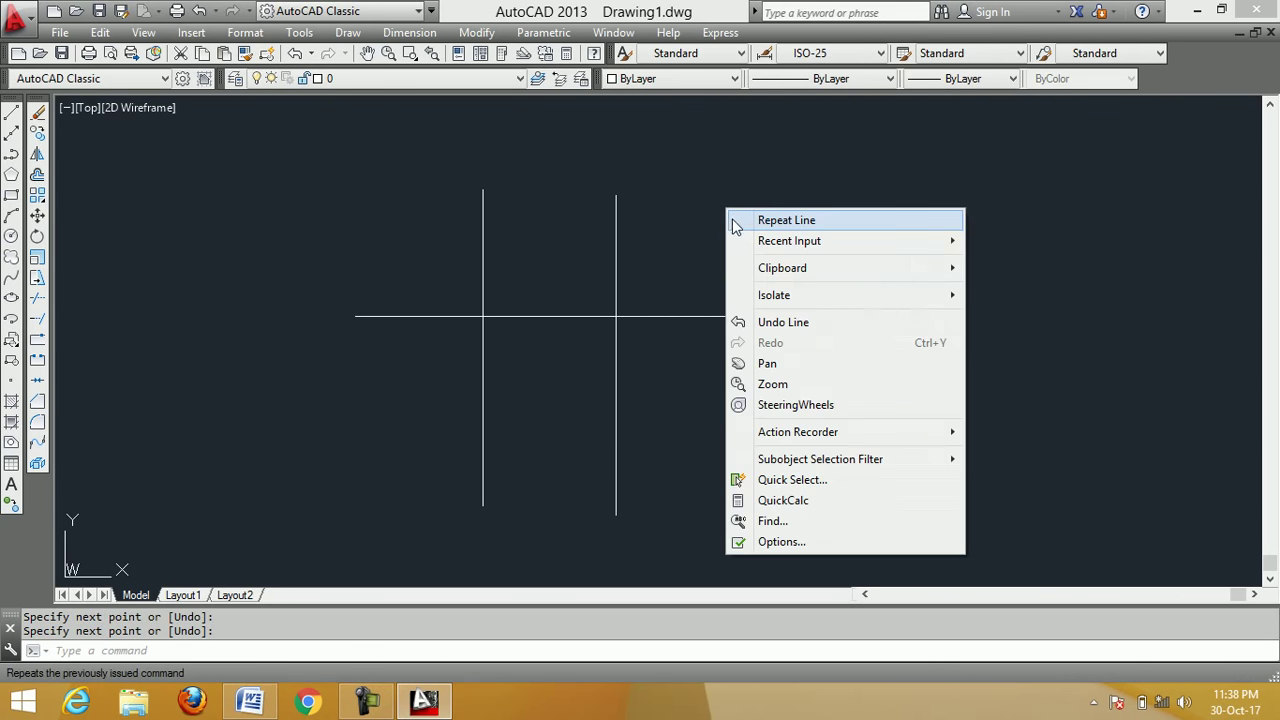
left_click(740, 220)
left_click(370, 397)
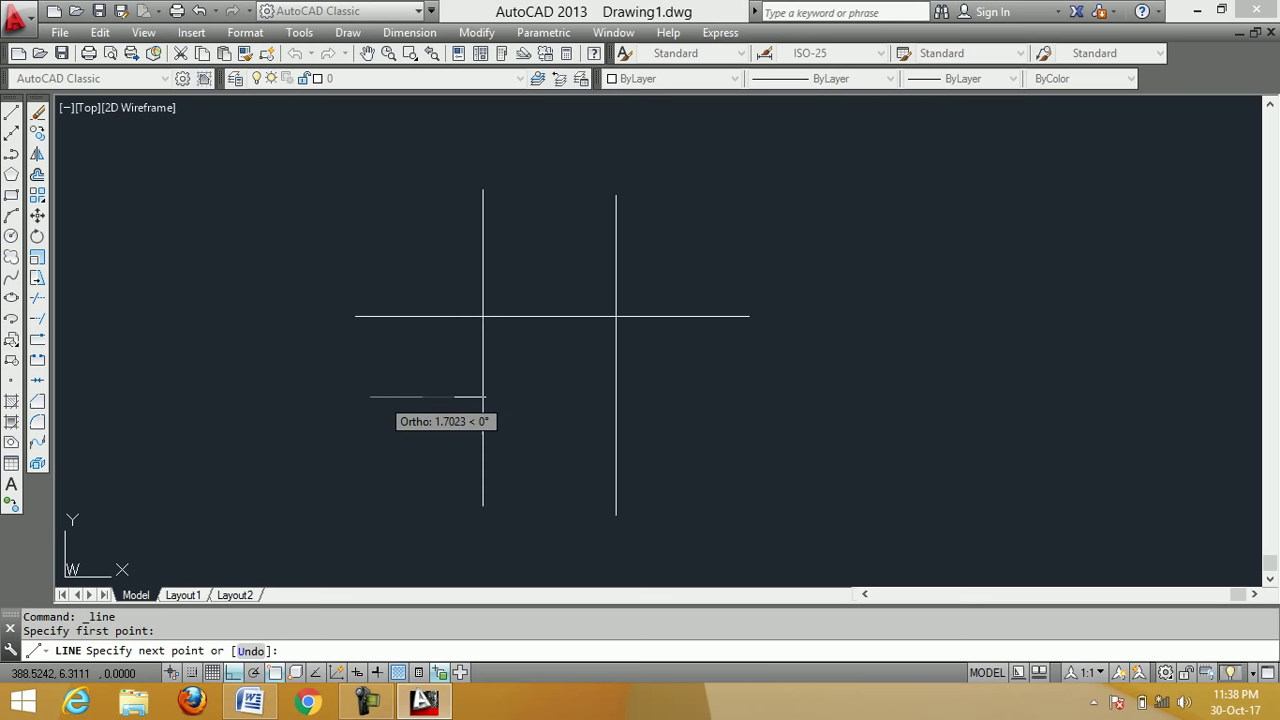
left_click(742, 397)
right_click(808, 372)
left_click(820, 384)
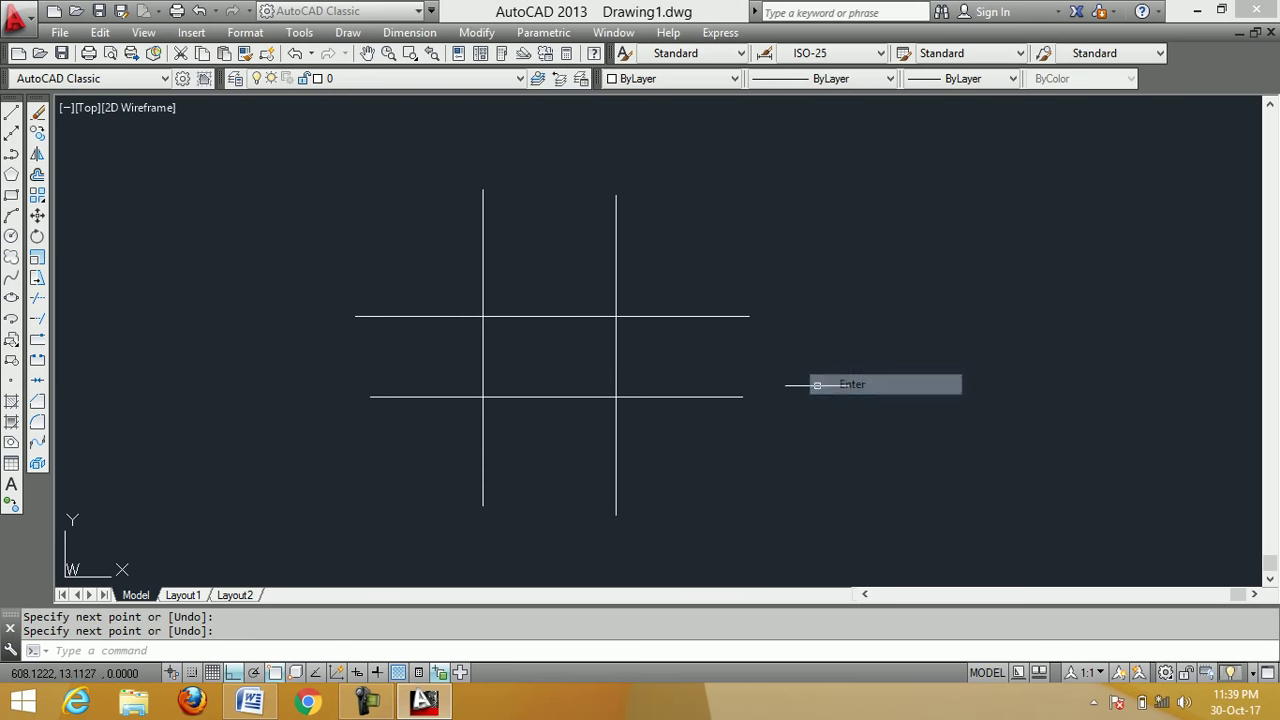
Trim the inner grid segments between crossings, using all four lines as cutting edges
left_click(38, 300)
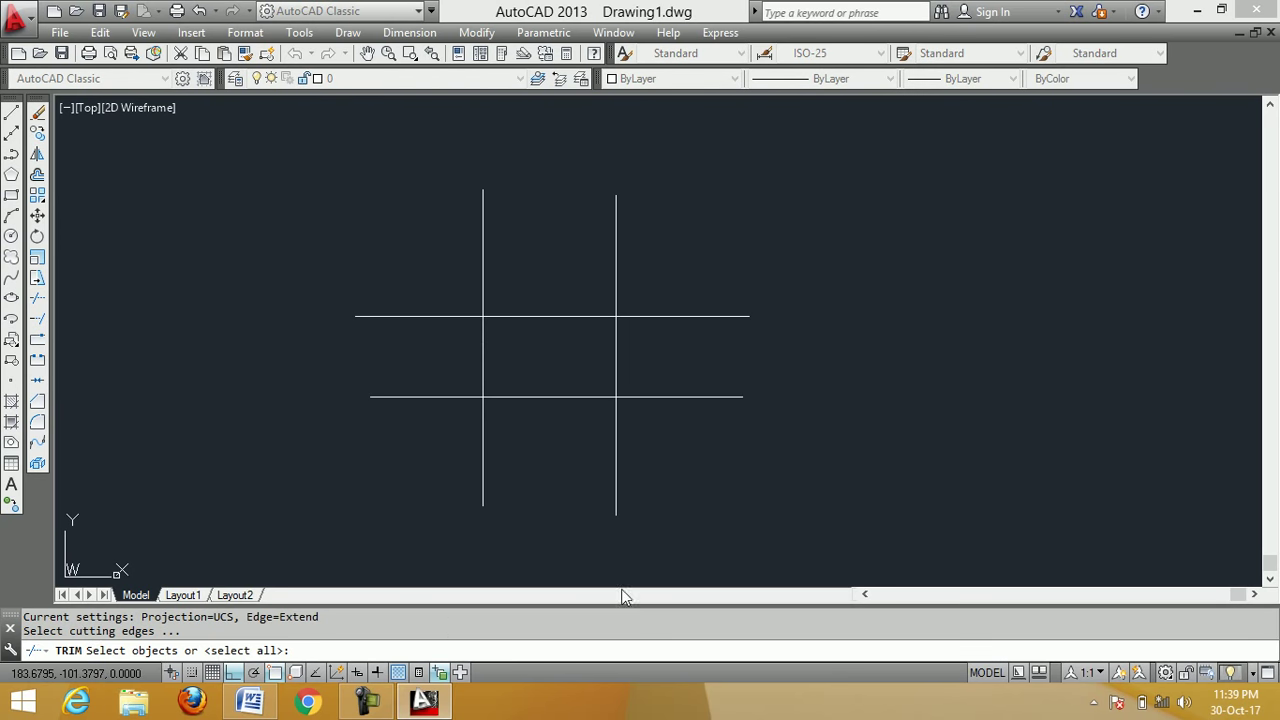
left_click(849, 549)
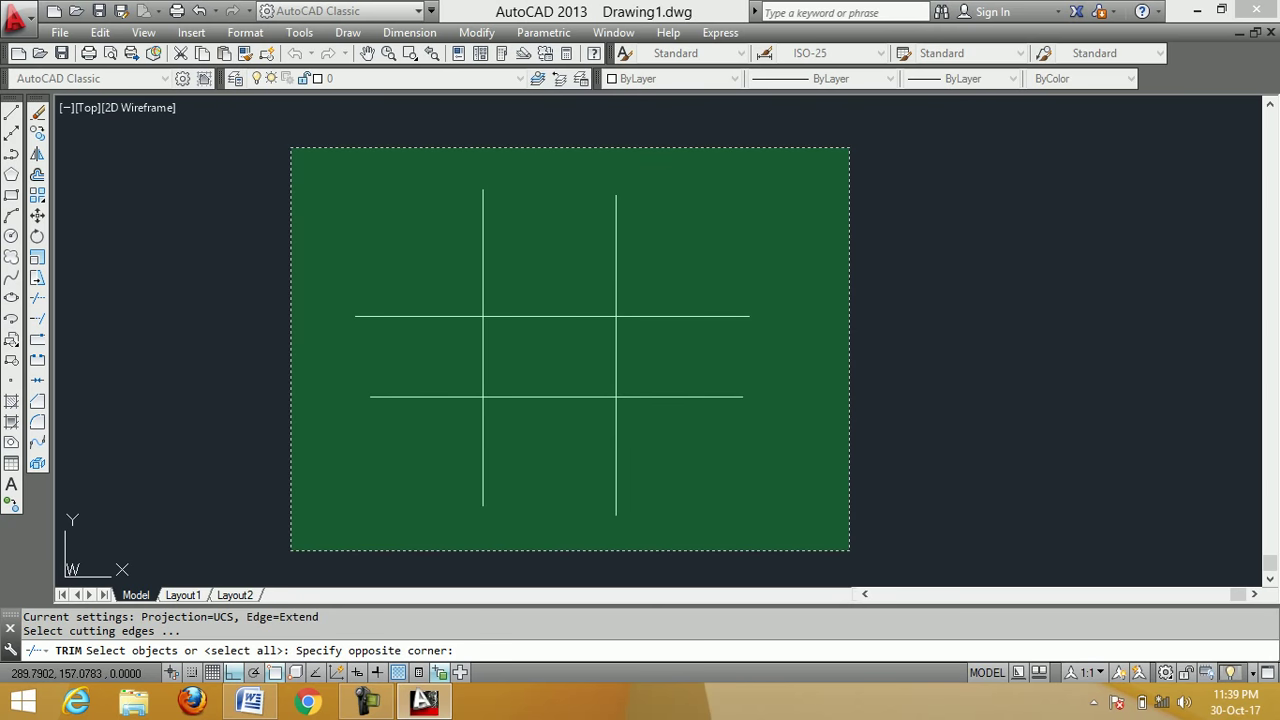
left_click(293, 152)
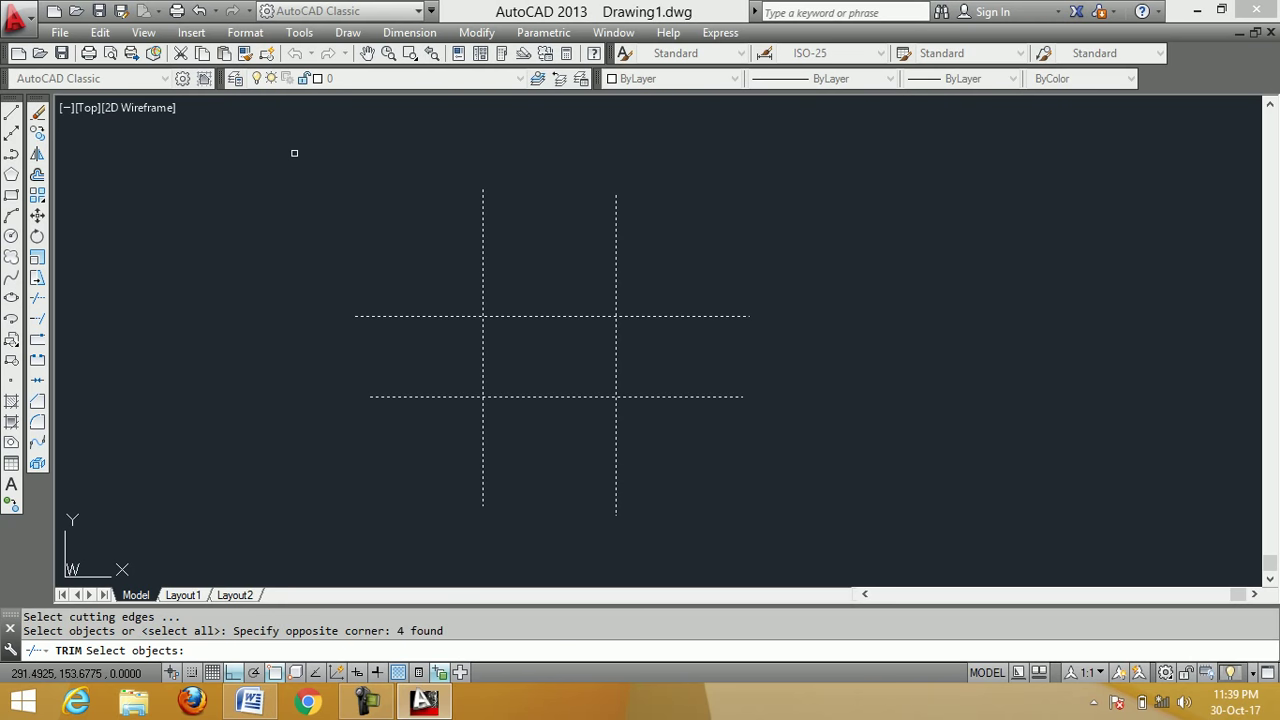
key("Return")
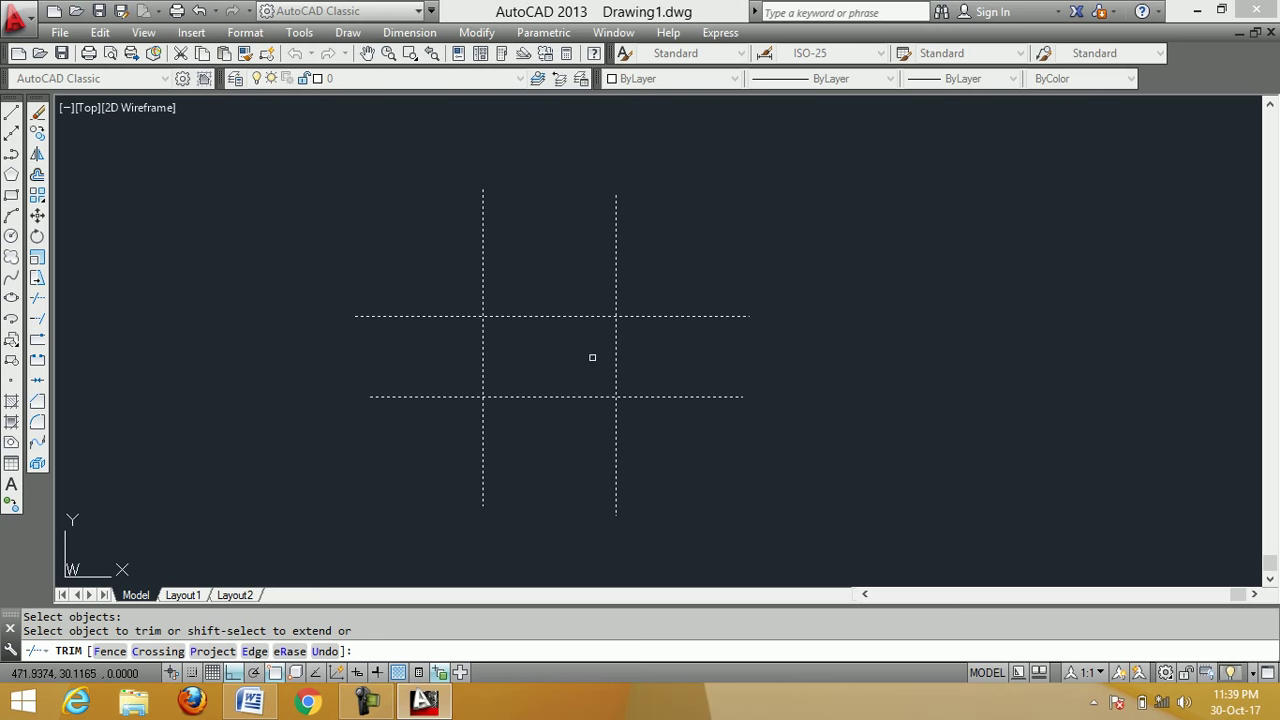
left_click(526, 317)
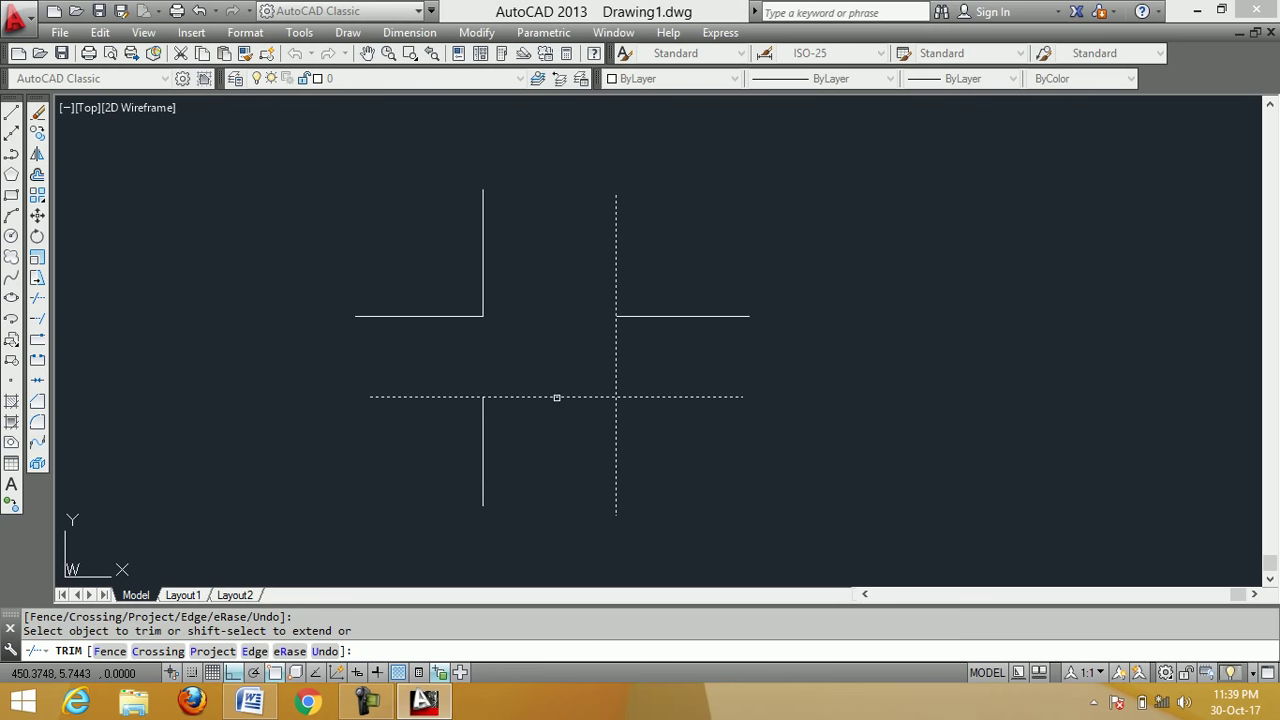
left_click(615, 348)
right_click(560, 320)
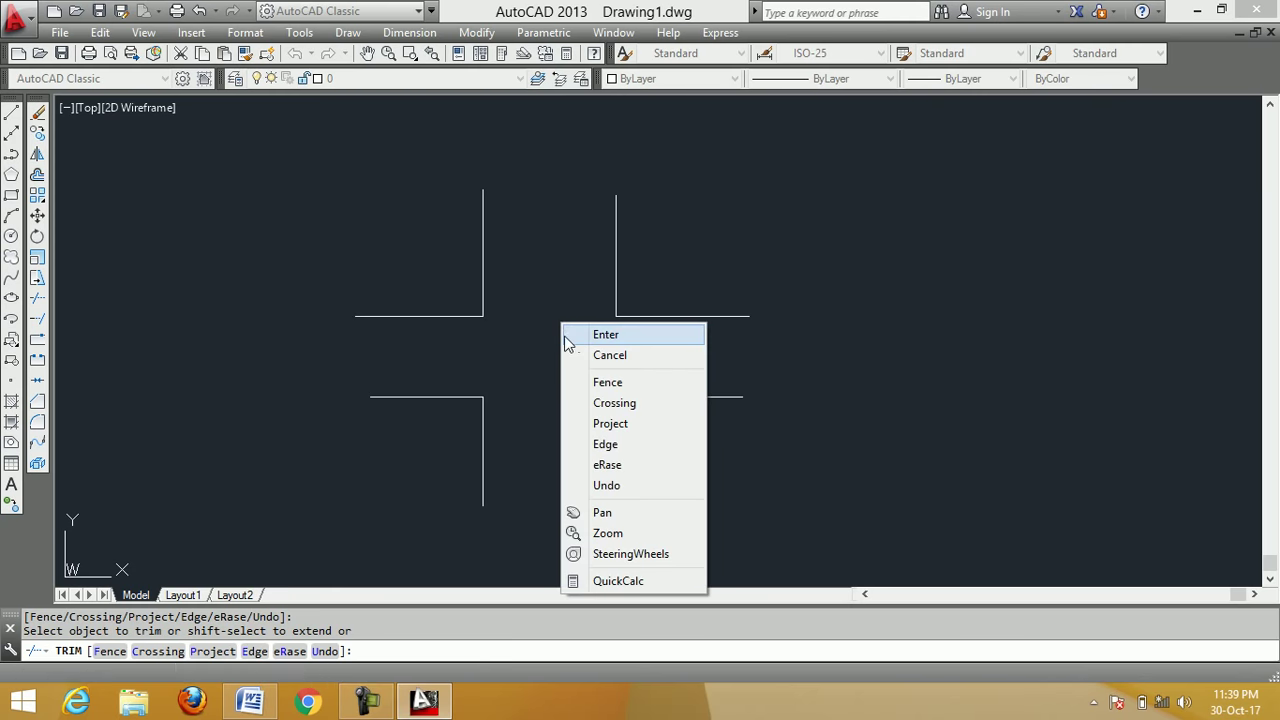
left_click(572, 335)
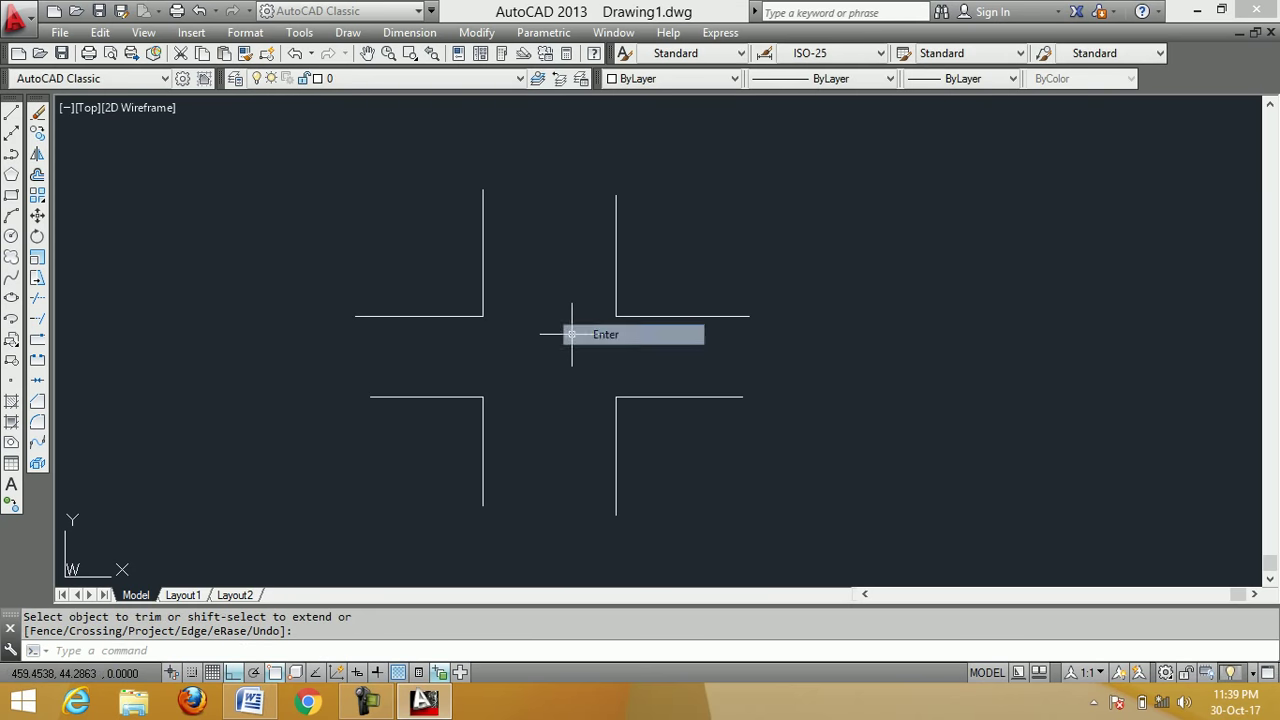
Erase all eight pieces of the previously trimmed grid
left_click(37, 112)
mouse_move(833, 560)
left_mouse_down()
mouse_move(457, 229)
mouse_move(309, 147)
left_mouse_up()
key("Return")
Draw the first two parallel vertical lines
left_click(11, 113)
left_click(347, 199)
right_click(460, 381)
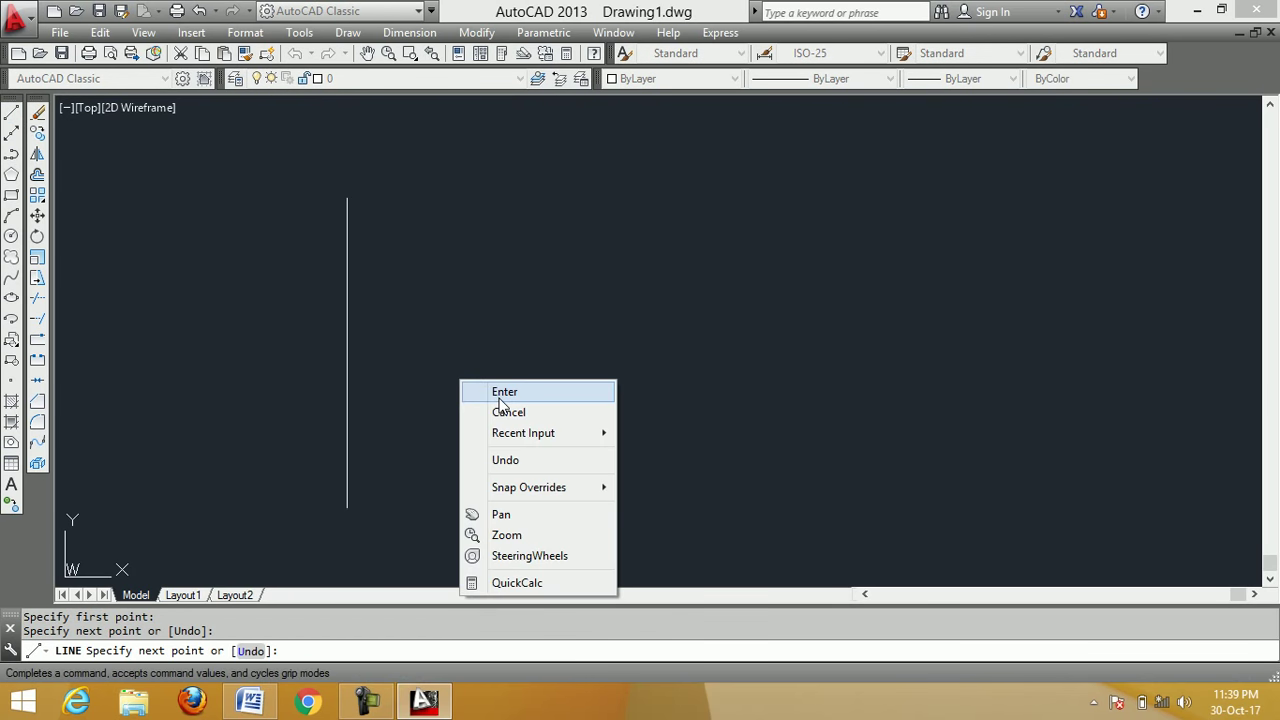
left_click(503, 392)
right_click(513, 253)
left_click(528, 265)
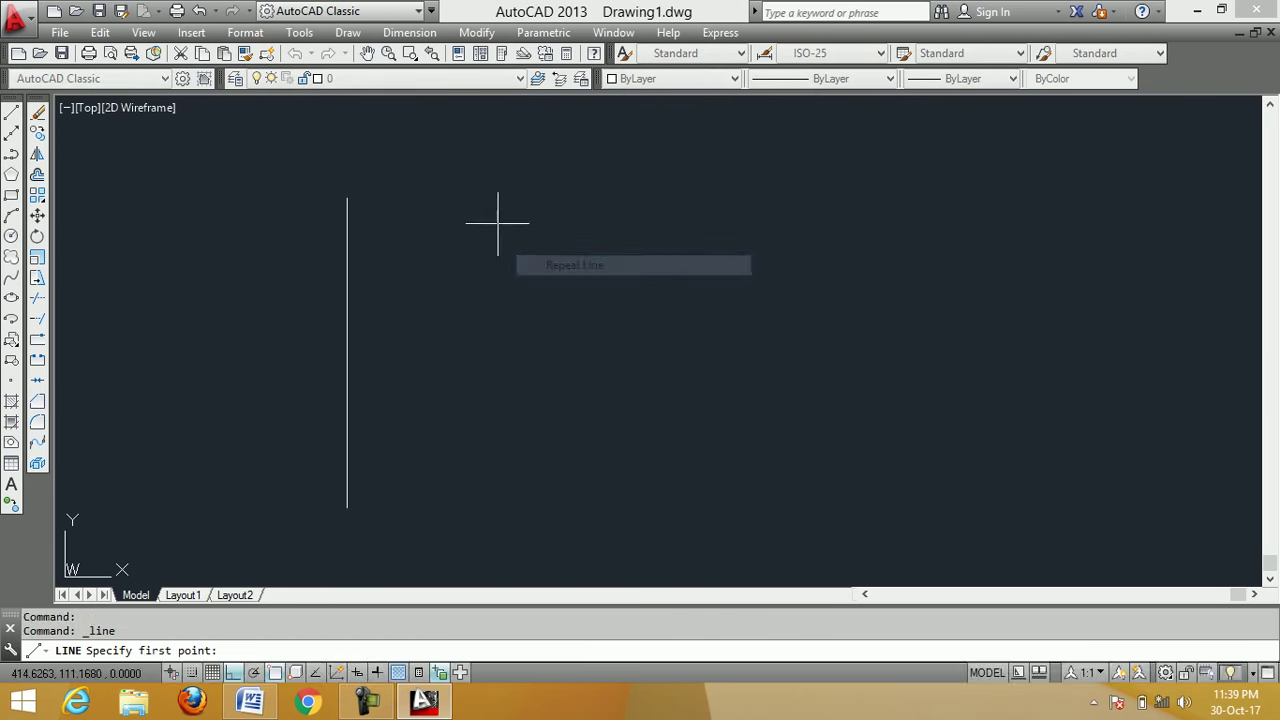
left_click(497, 212)
left_click(497, 517)
right_click(606, 421)
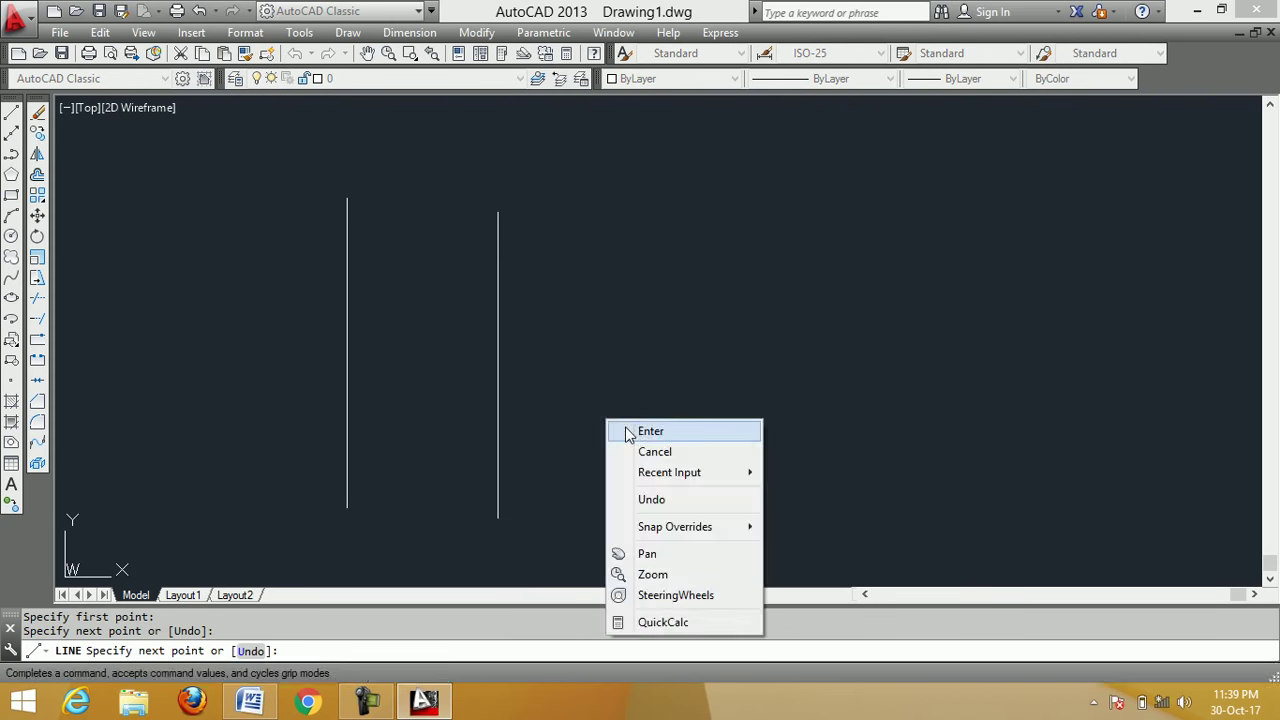
left_click(636, 431)
Draw the third and fourth vertical lines to the right of the first two
right_click(671, 216)
left_click(678, 222)
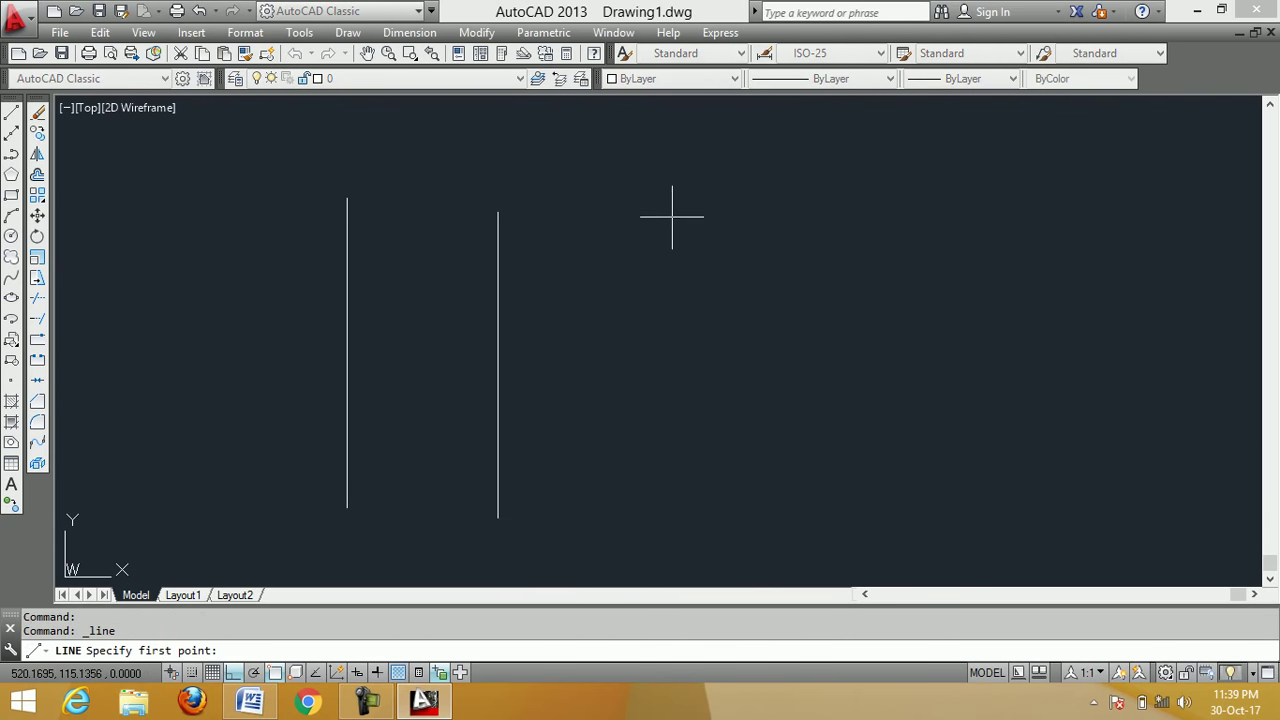
left_click(672, 214)
left_click(672, 533)
right_click(796, 369)
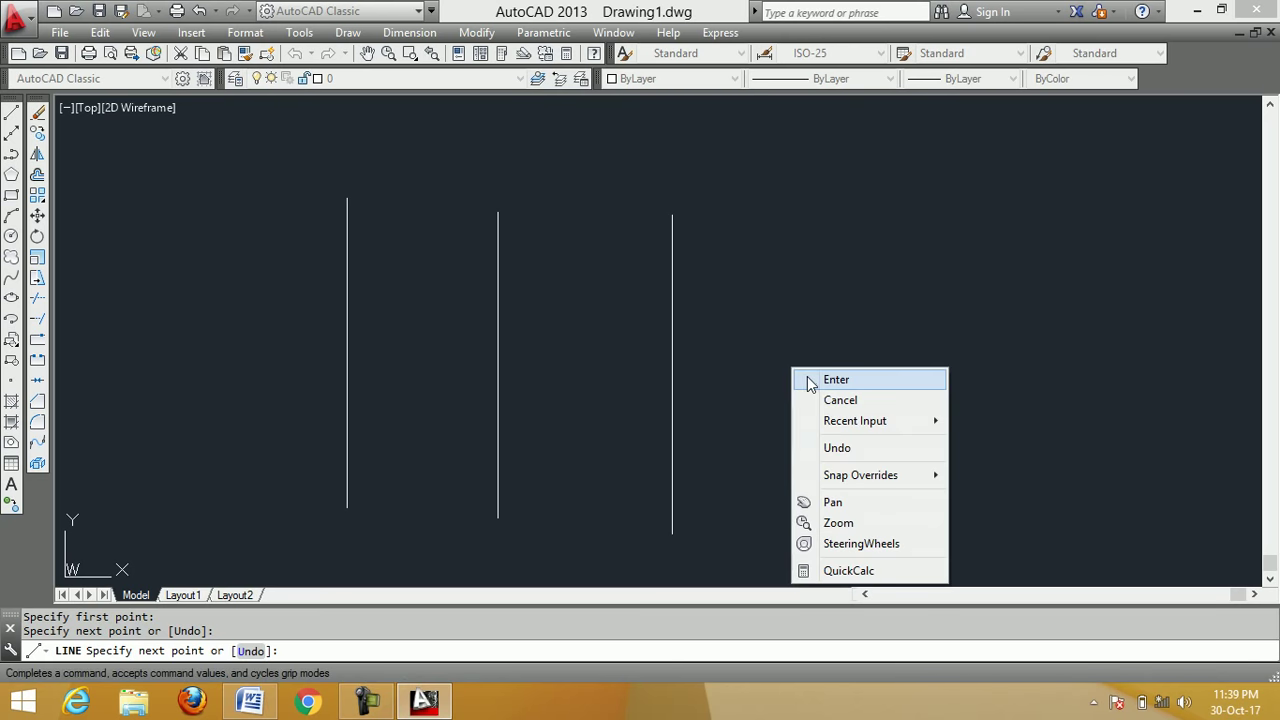
left_click(808, 378)
right_click(820, 165)
left_click(830, 179)
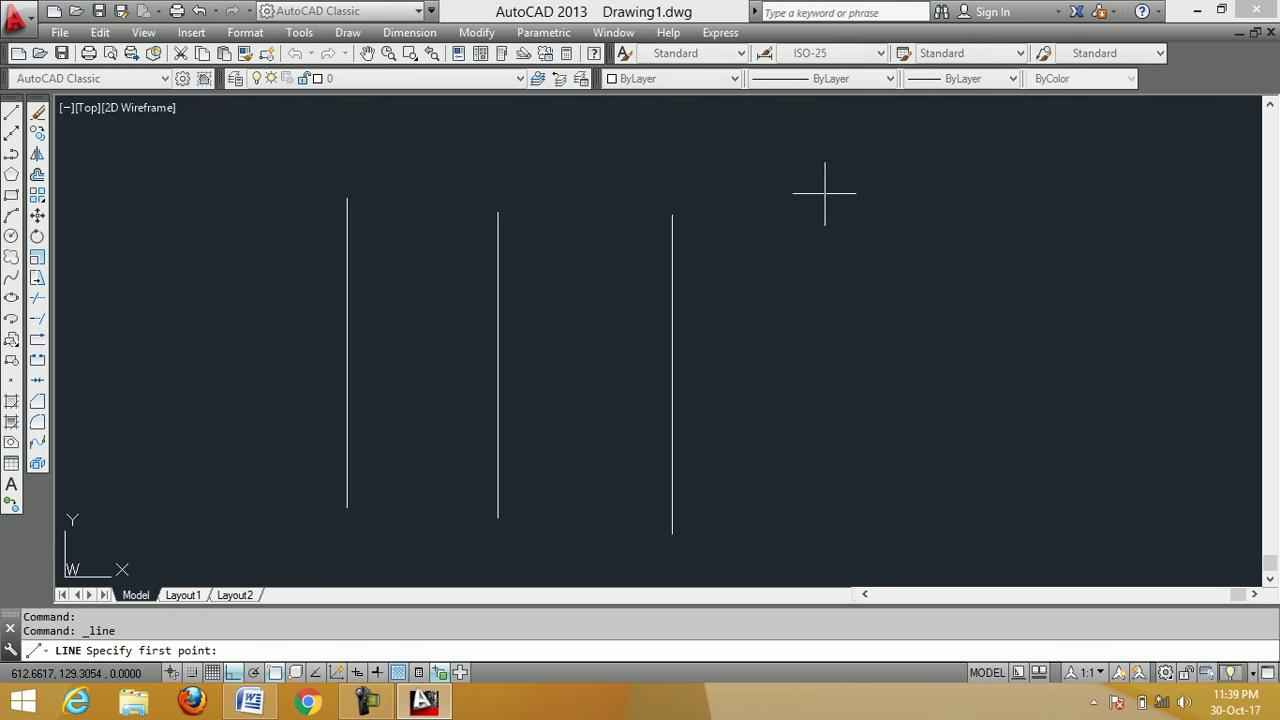
left_click(825, 193)
left_click(827, 540)
right_click(882, 430)
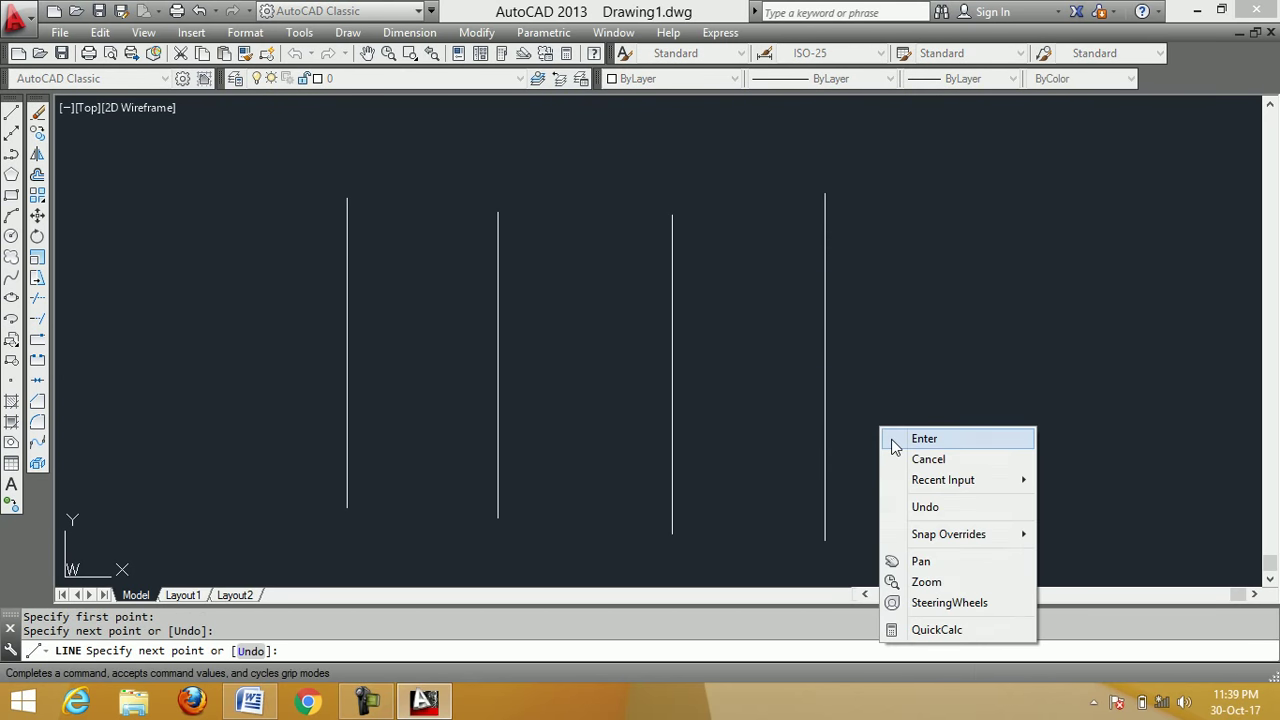
left_click(895, 446)
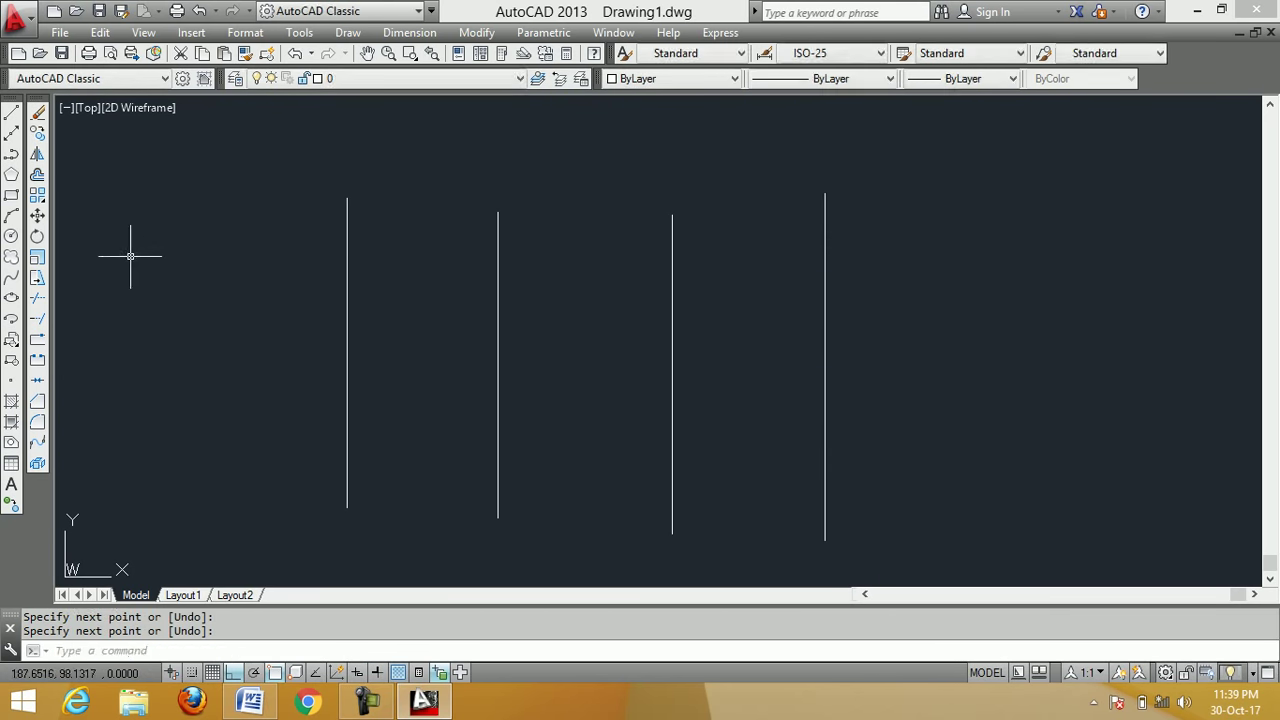
Draw one long horizontal line crossing all four verticals at mid-height
left_click(13, 116)
left_click(210, 349)
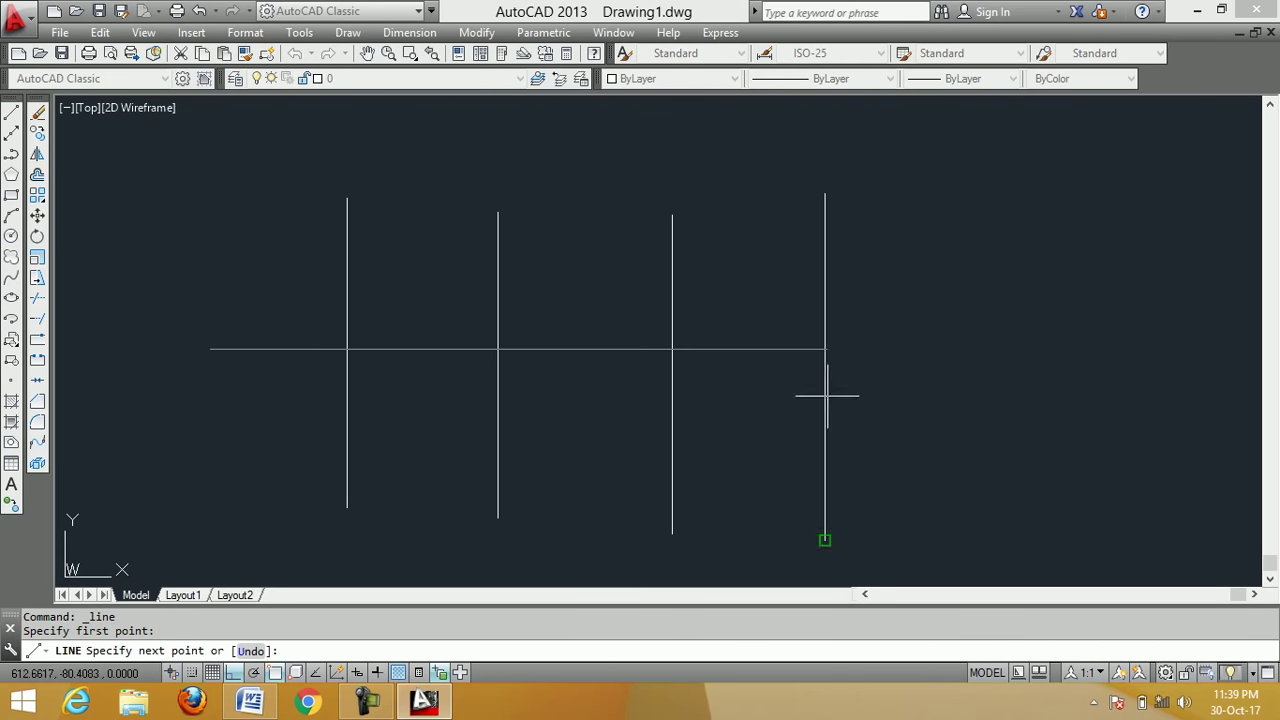
left_click(953, 374)
right_click(982, 366)
left_click(1000, 380)
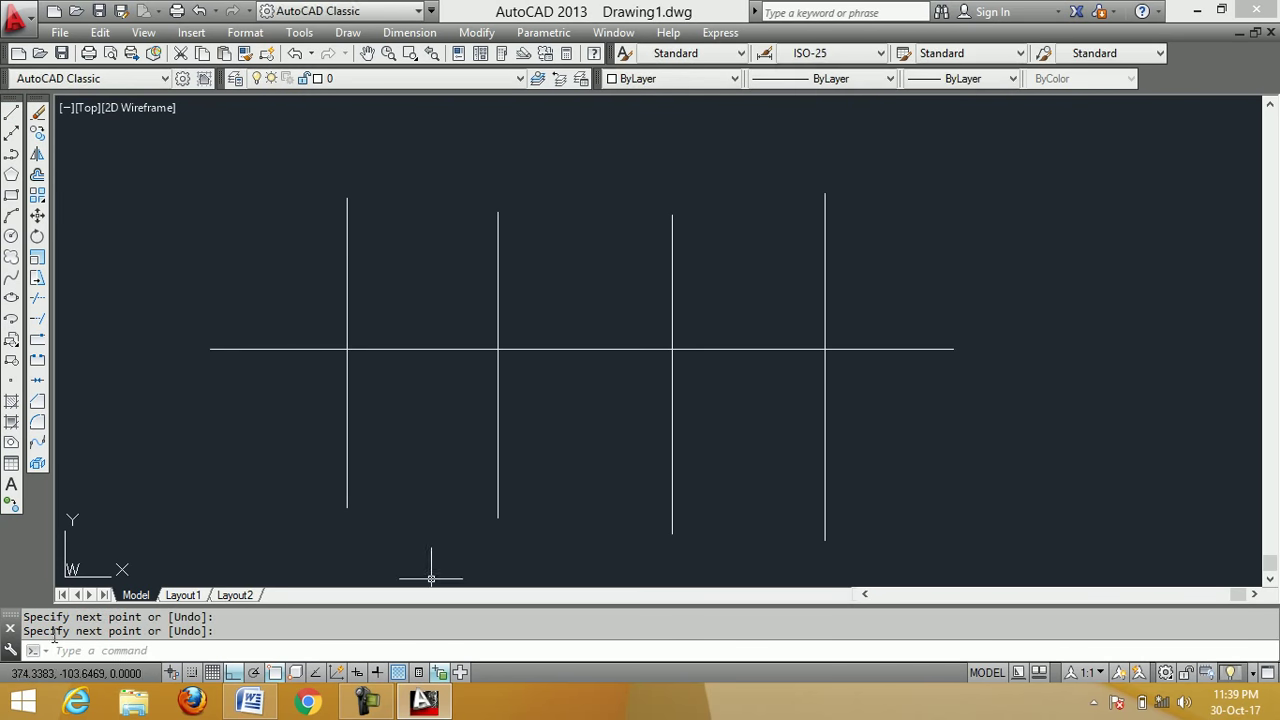
left_click(38, 300)
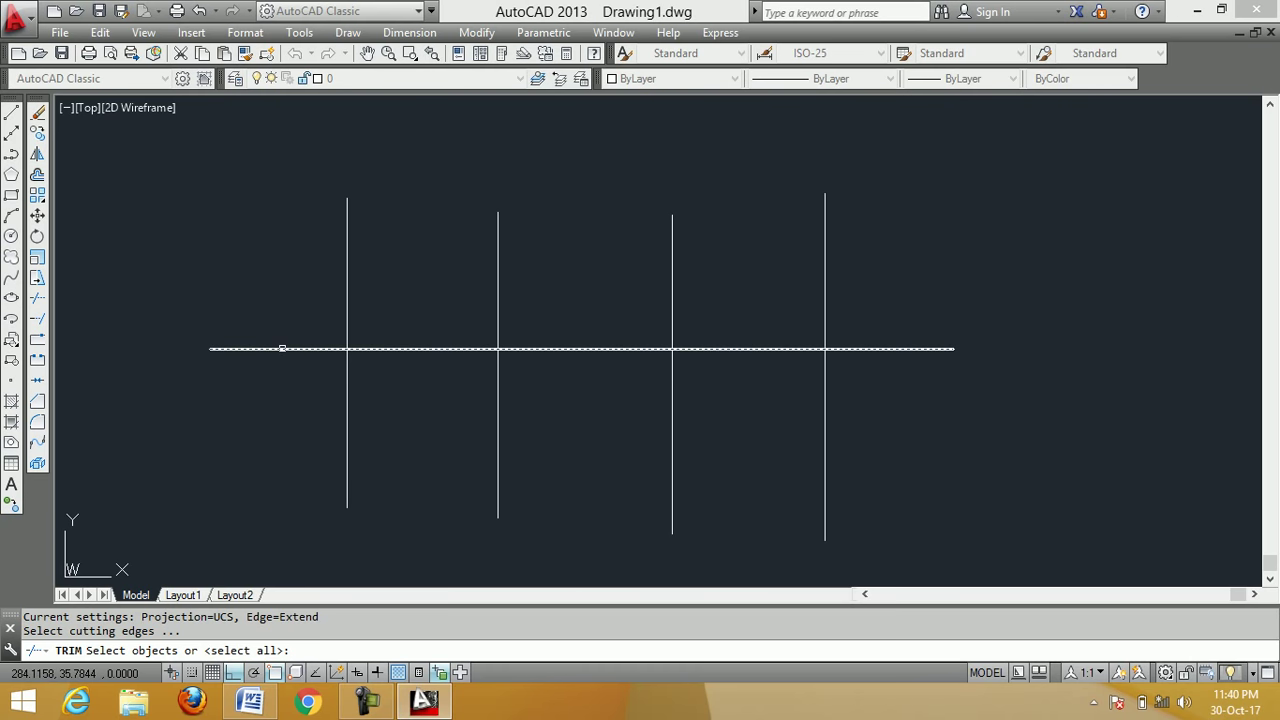
Trim the verticals' upper parts with a Fence, using the horizontal line as cutting edge
left_click(282, 348)
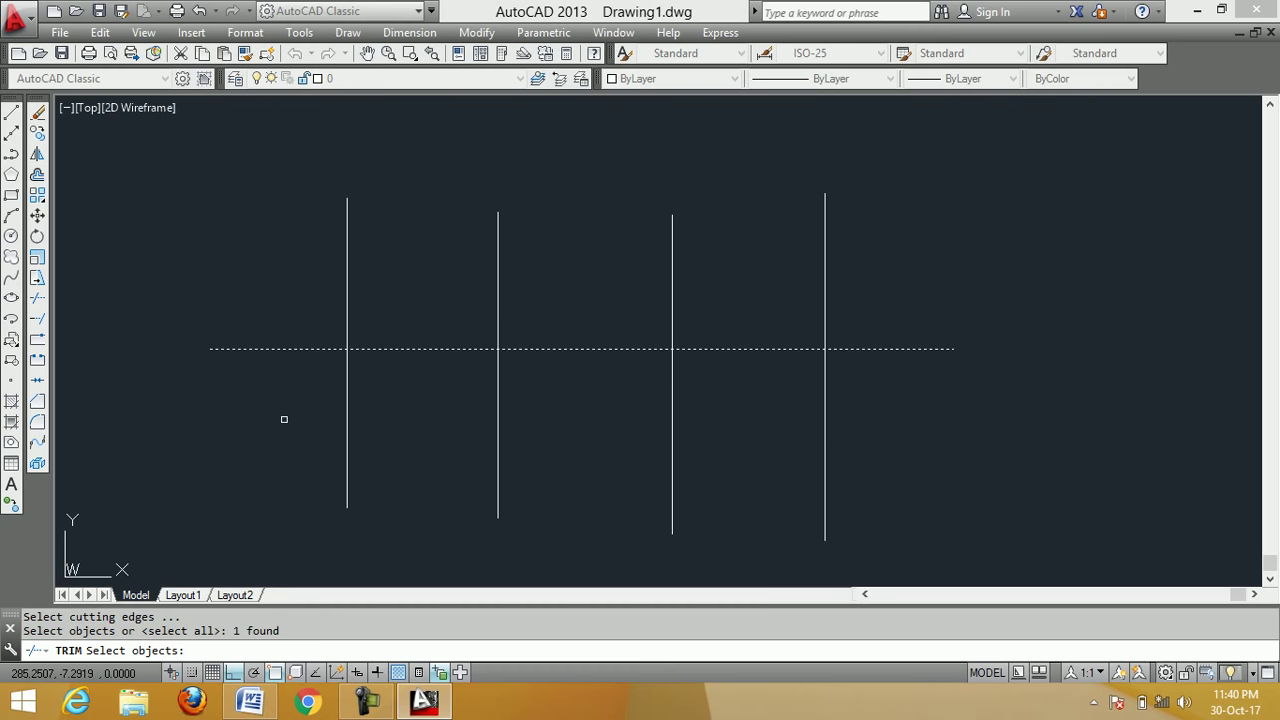
key("Return")
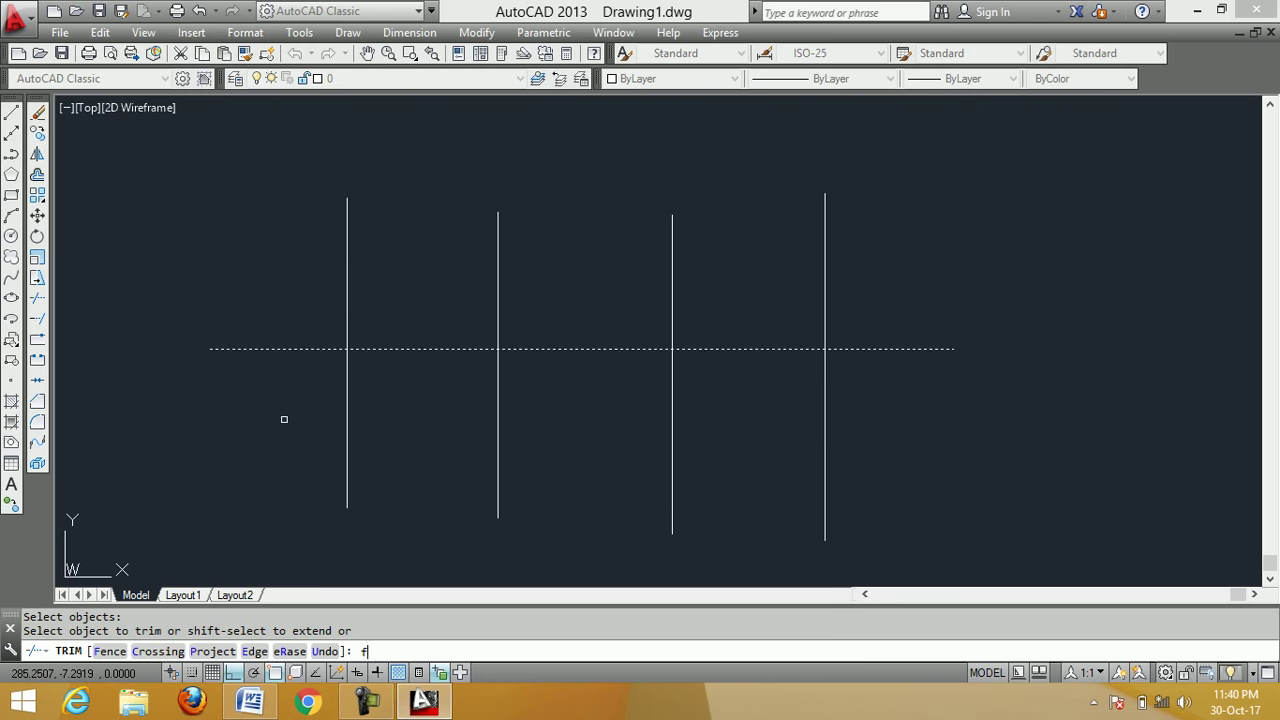
key("Return")
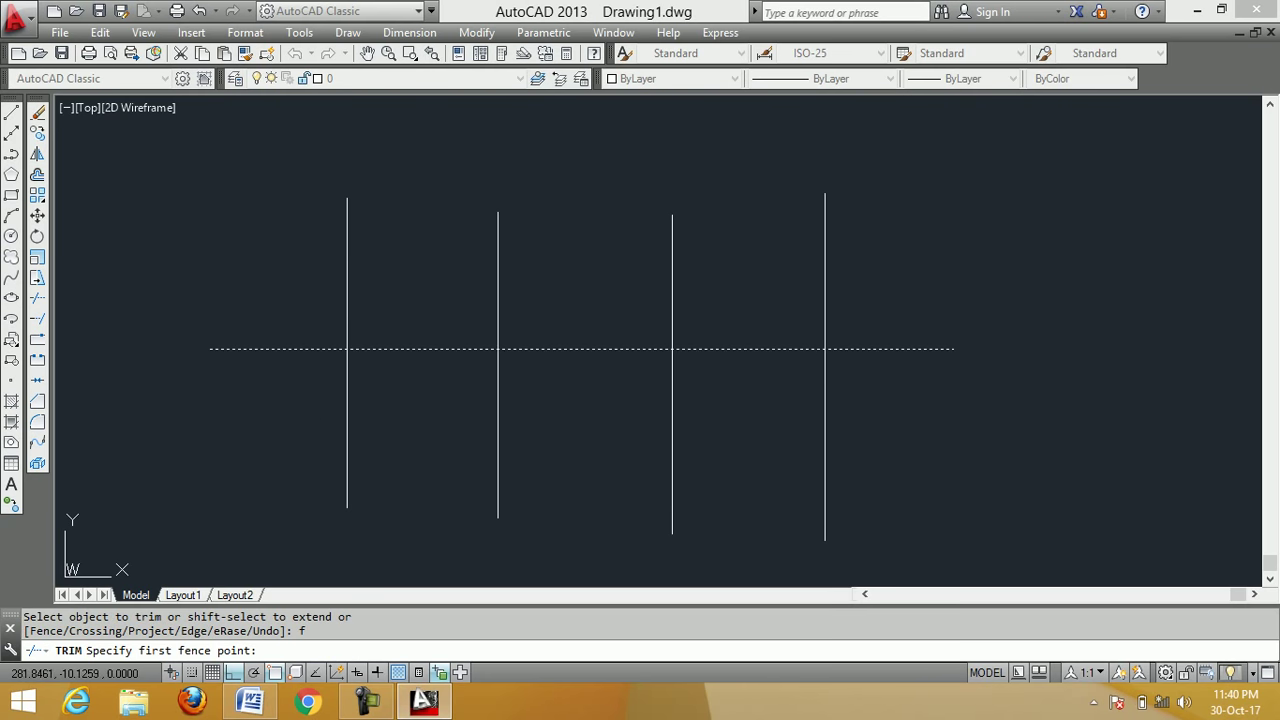
left_click(270, 266)
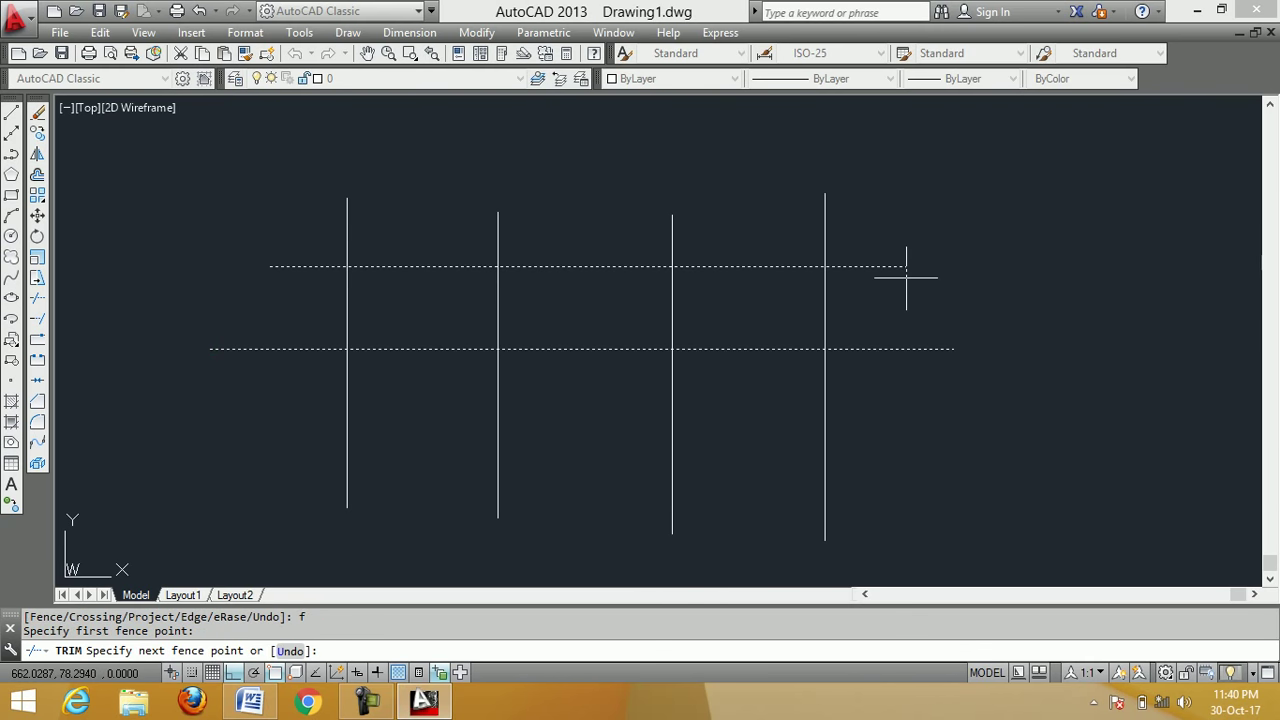
left_click(1000, 258)
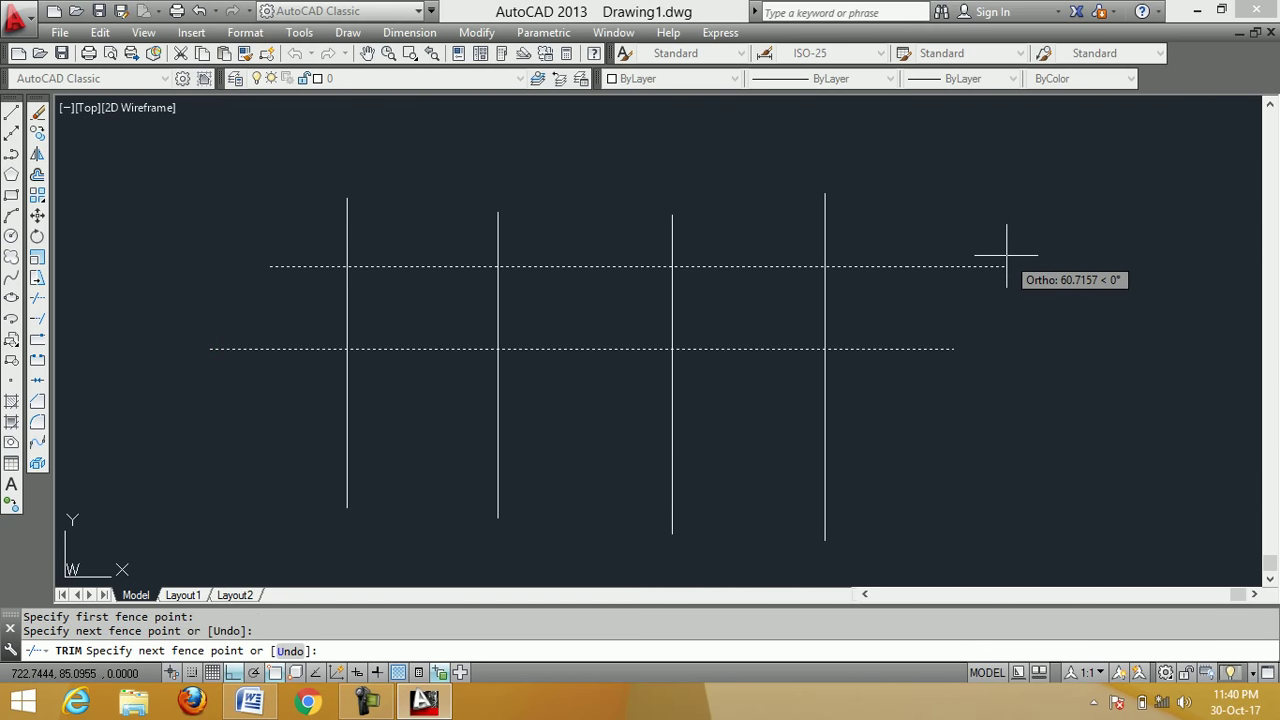
key("Return")
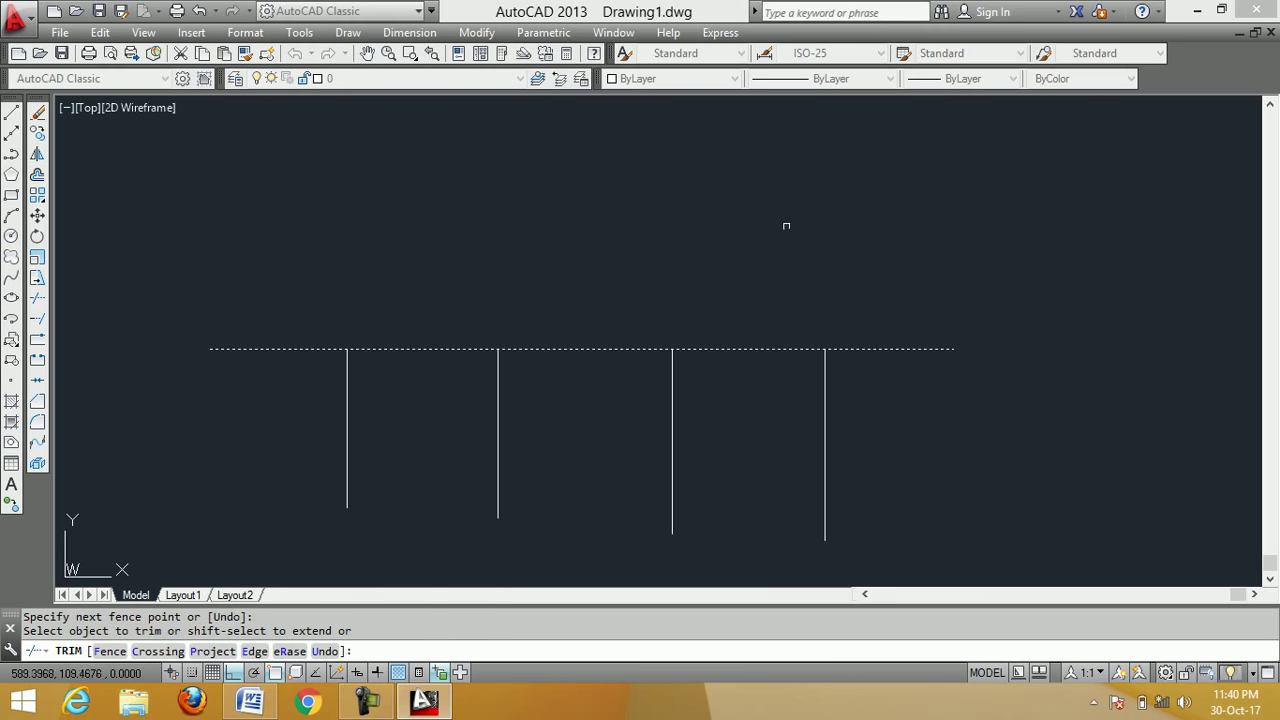
right_click(788, 225)
left_click(833, 237)
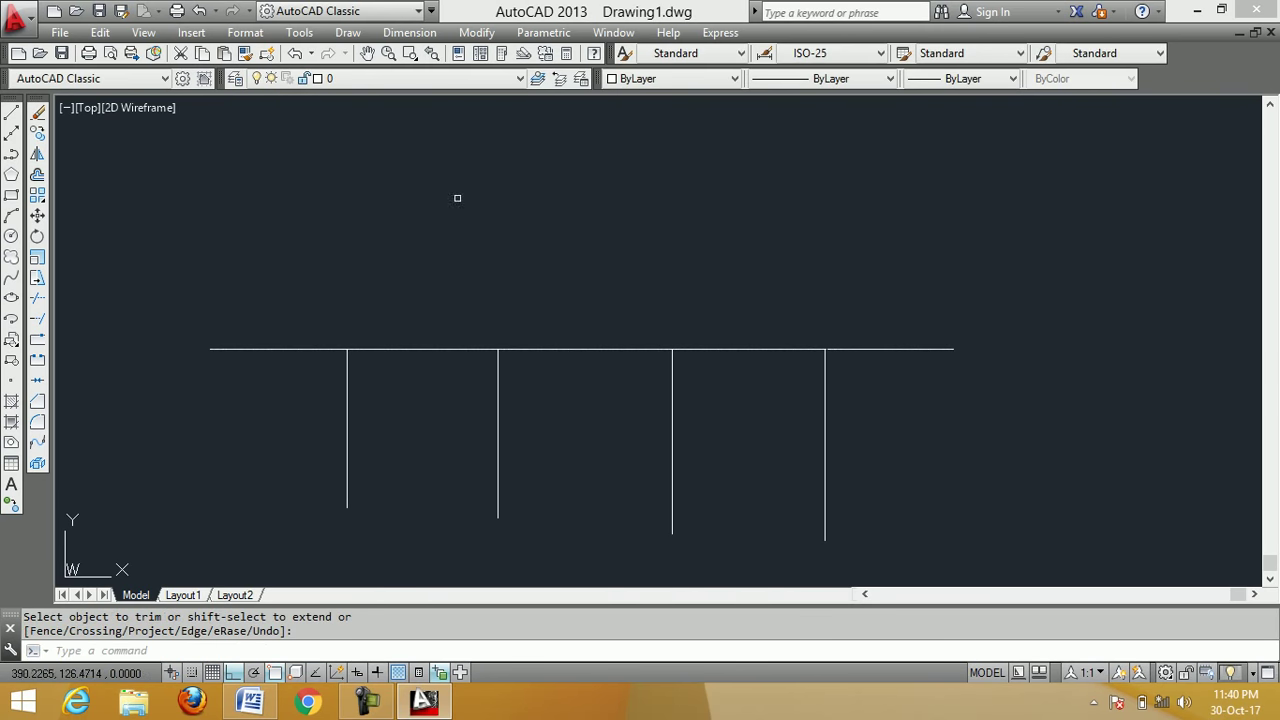
Undo the fence trim, then trim the upper parts again with a Crossing window
left_click(296, 53)
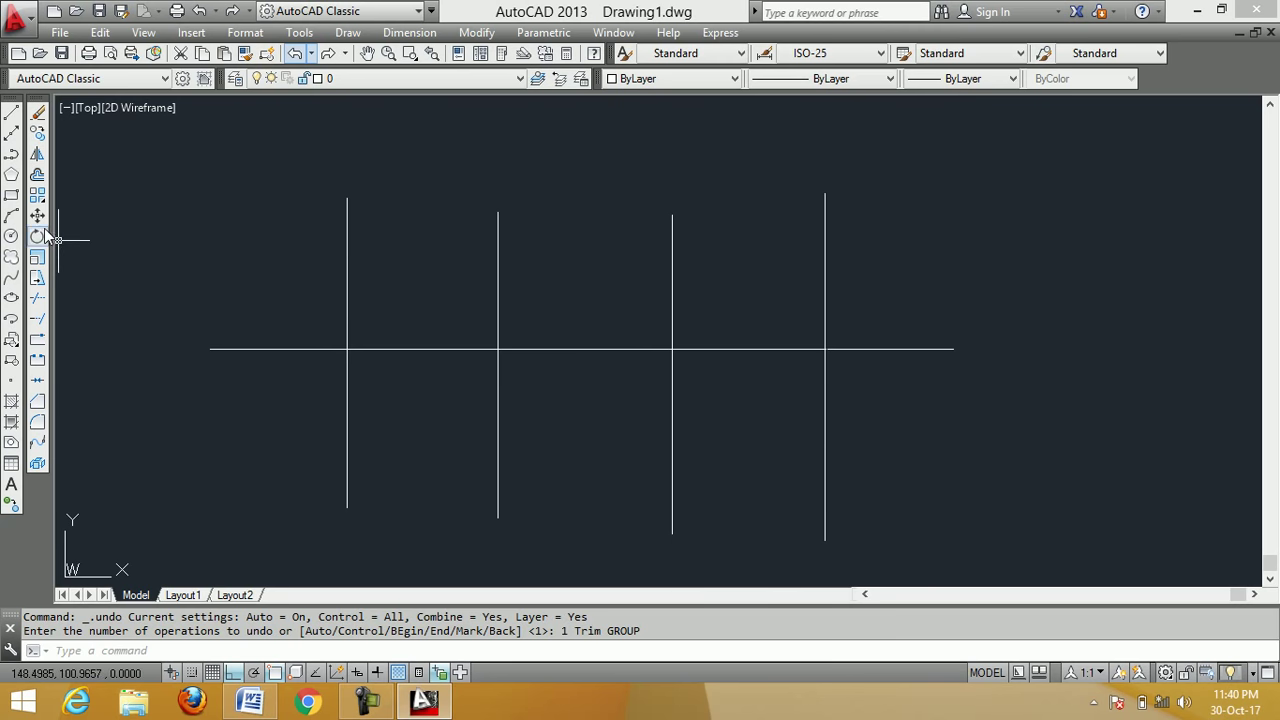
left_click(39, 301)
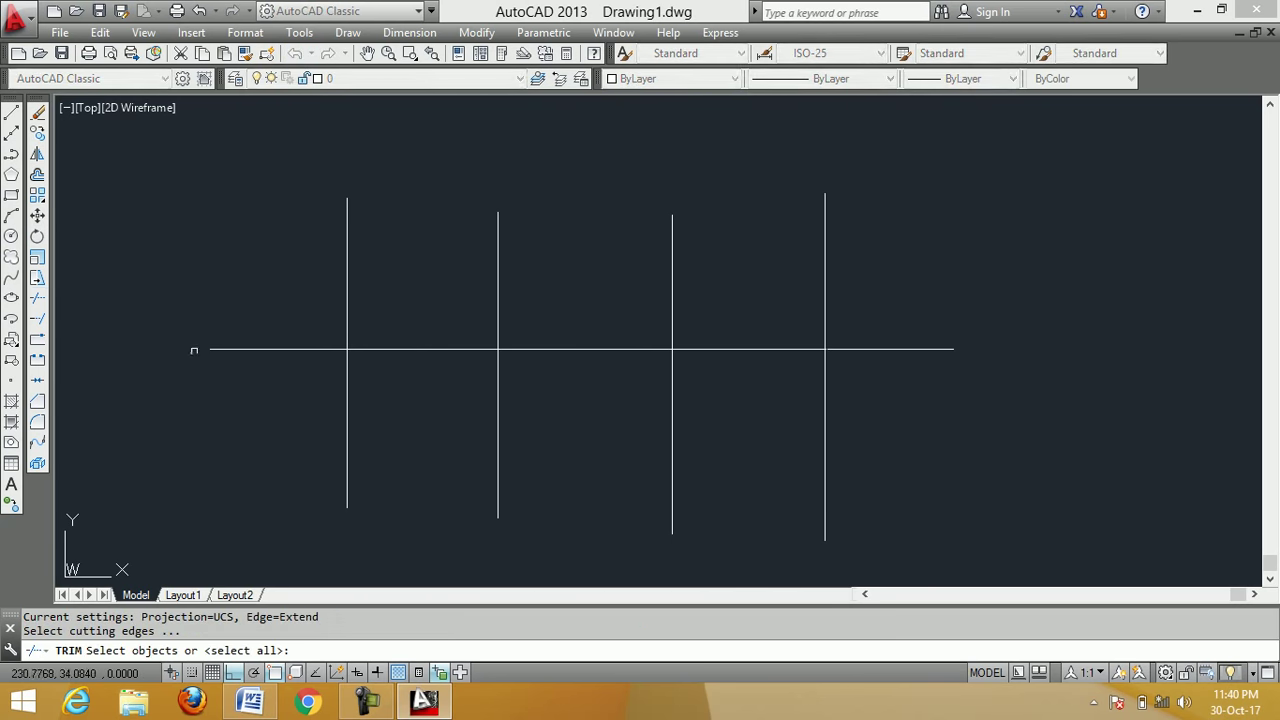
left_click(293, 350)
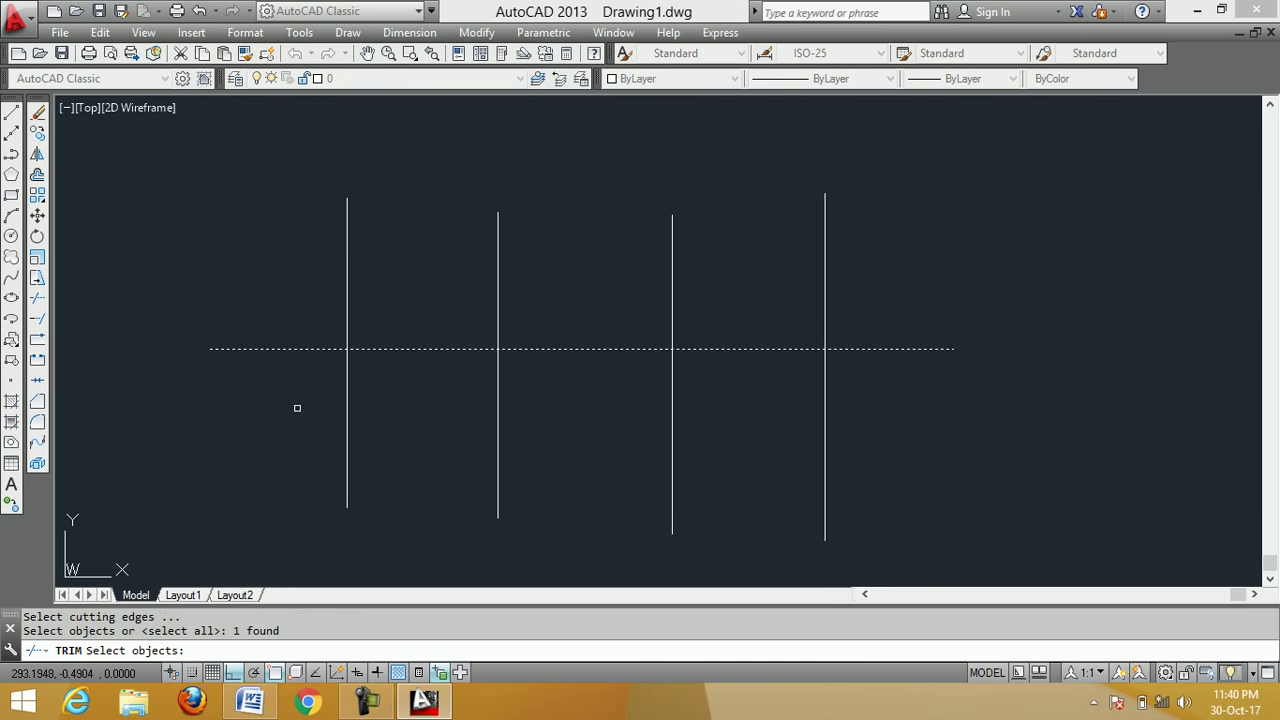
key("Return")
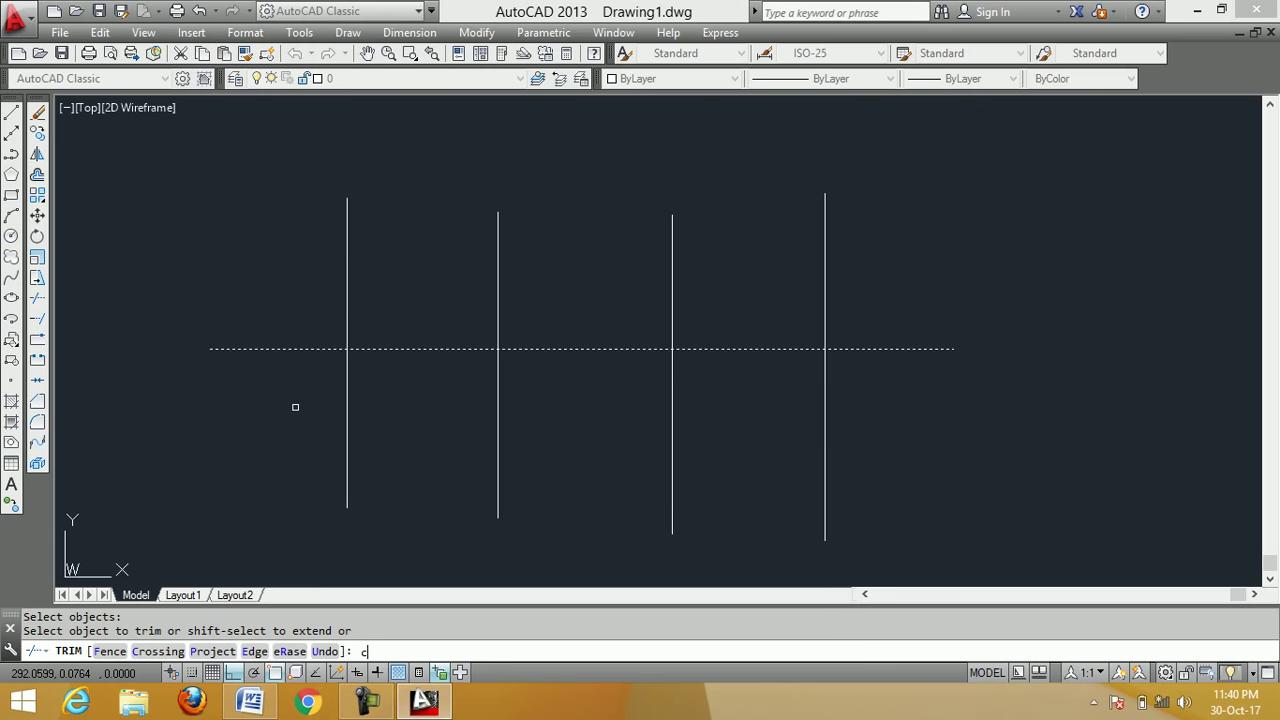
key("Return")
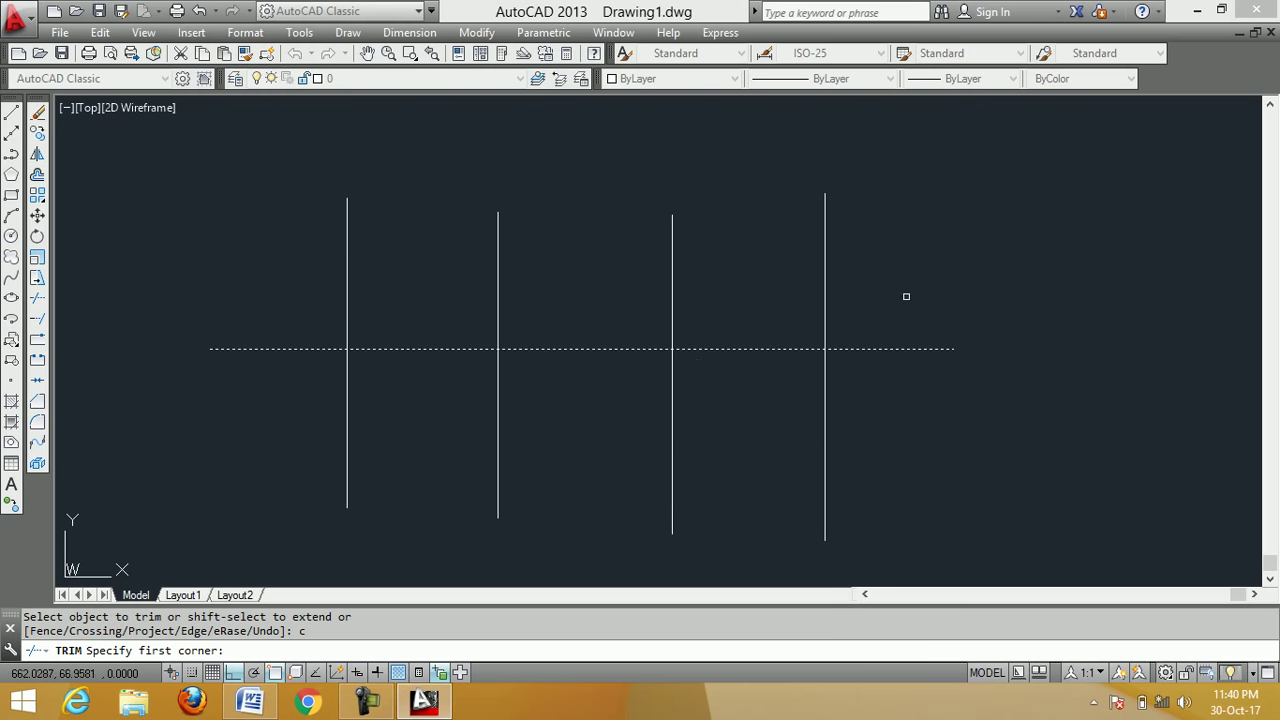
left_click(905, 306)
left_click(215, 135)
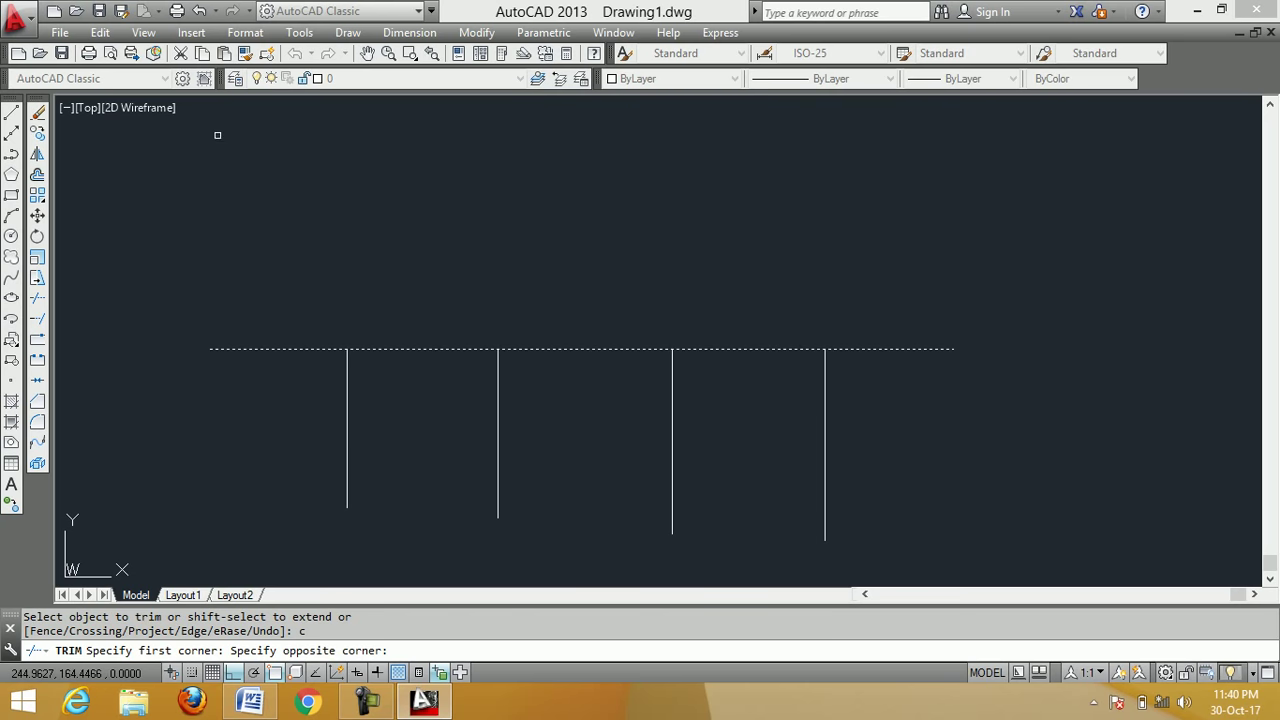
right_click(264, 156)
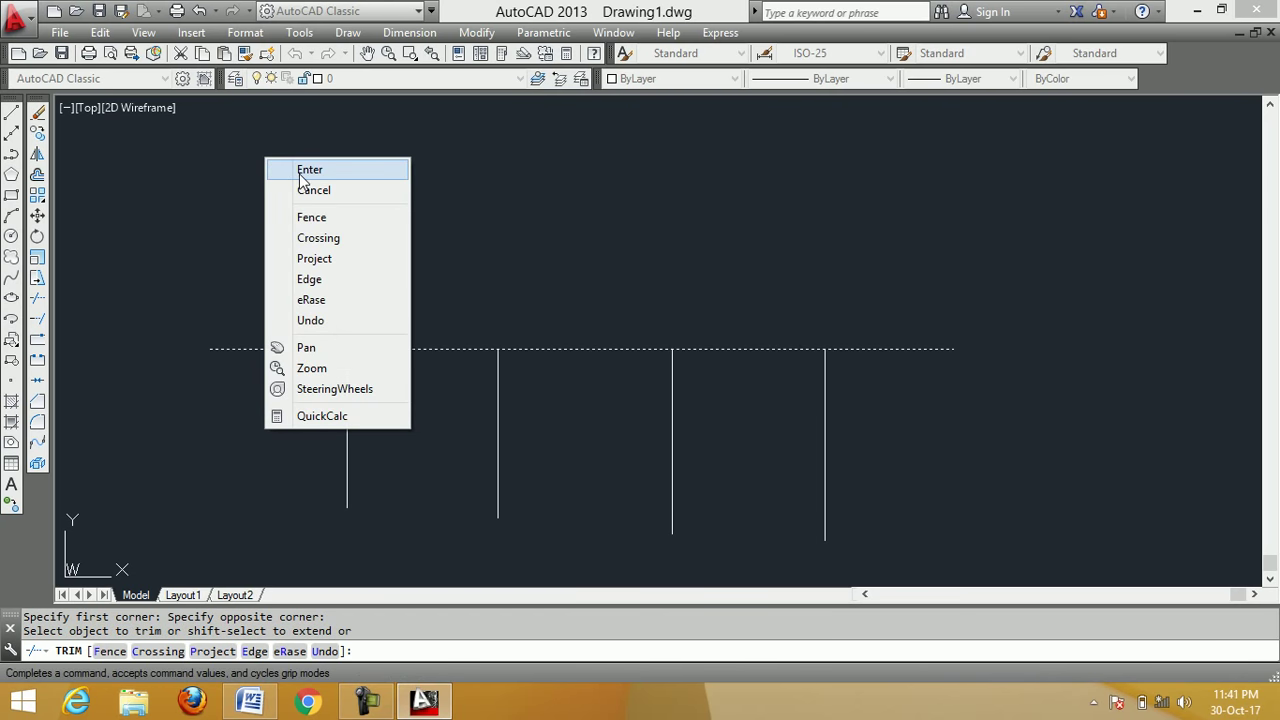
left_click(302, 172)
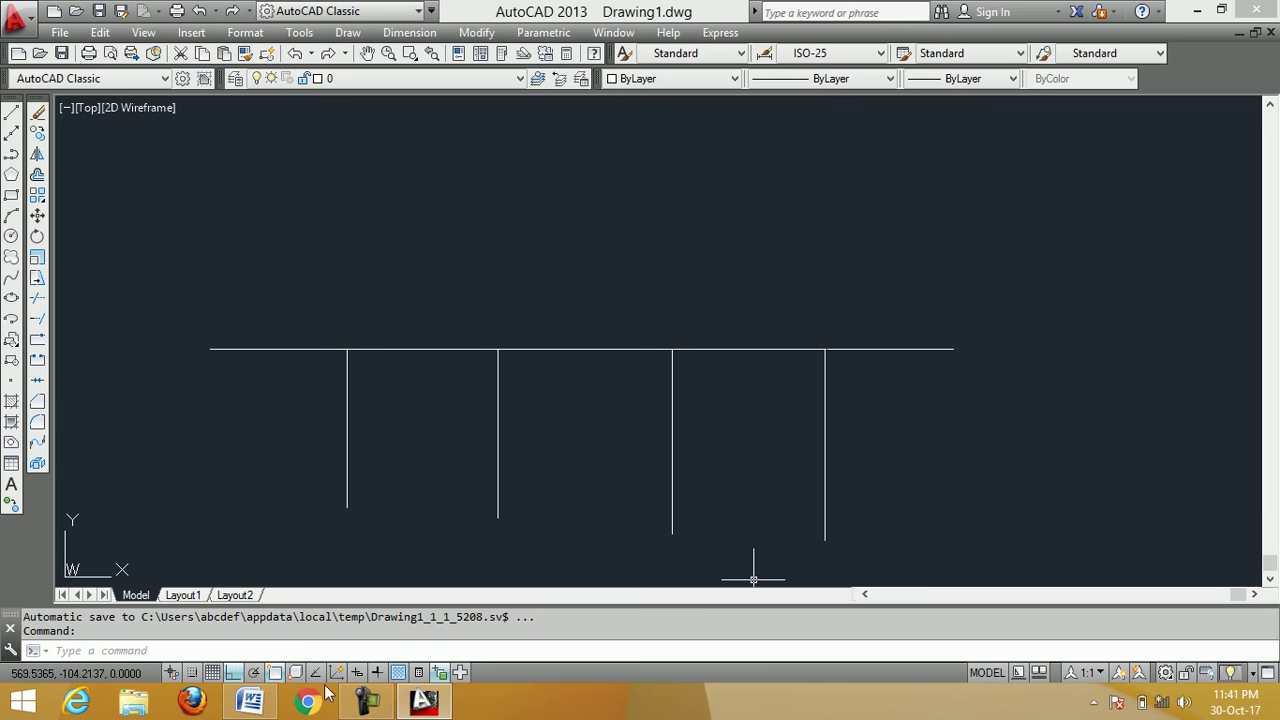
Minimize AutoCAD and bring up the Camtasia Recorder controls
left_click(428, 711)
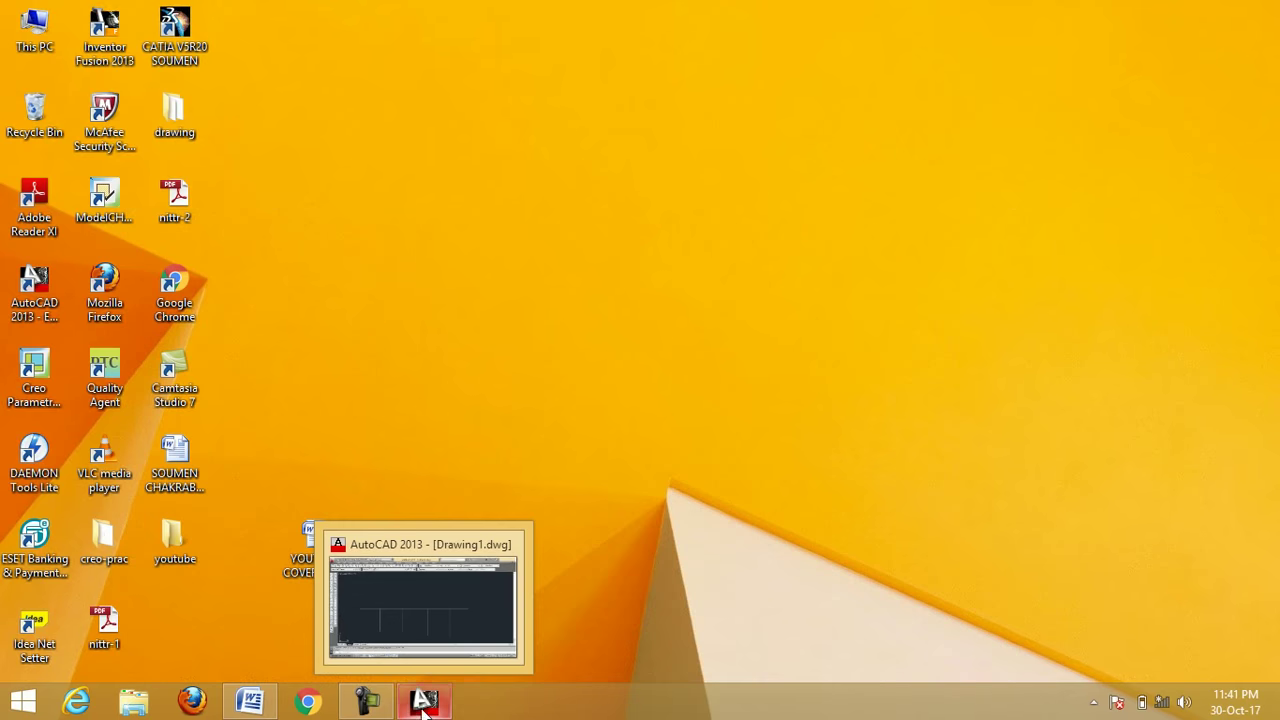
left_click(366, 702)
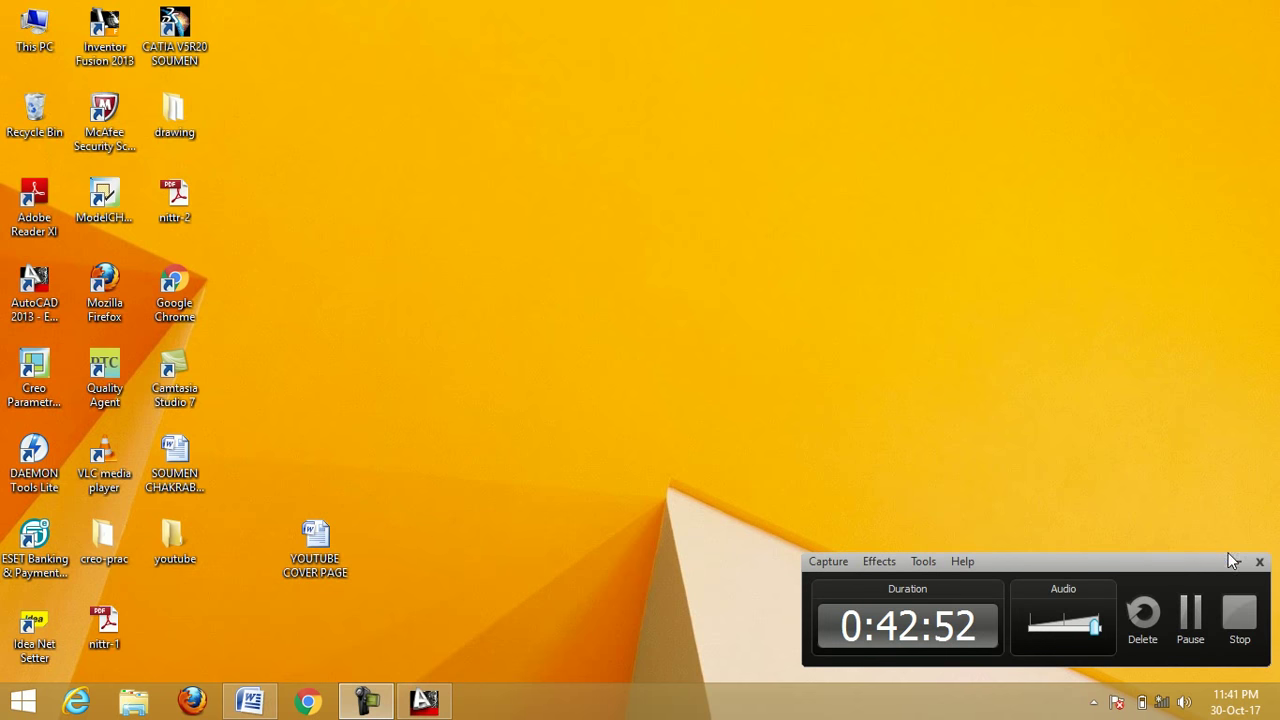